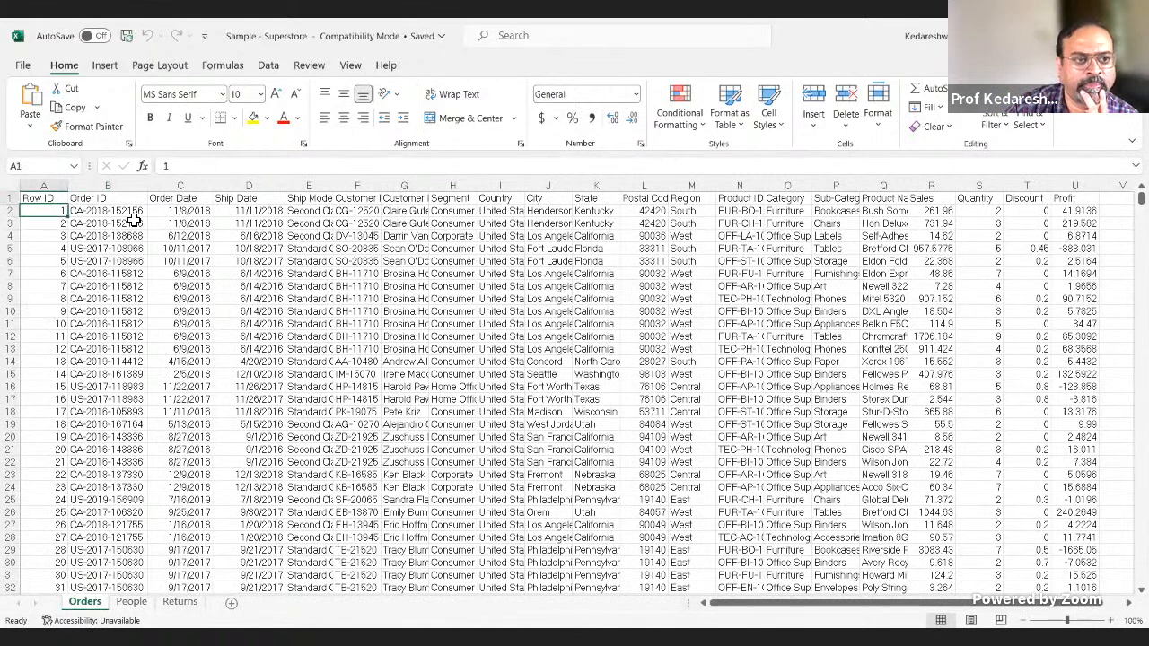
# Step: Review the Orders sheet's column headers one by one from Row ID through Product Name
pyautogui.press('Right')
pyautogui.press('Right')
pyautogui.press('Right')
pyautogui.press('Right')
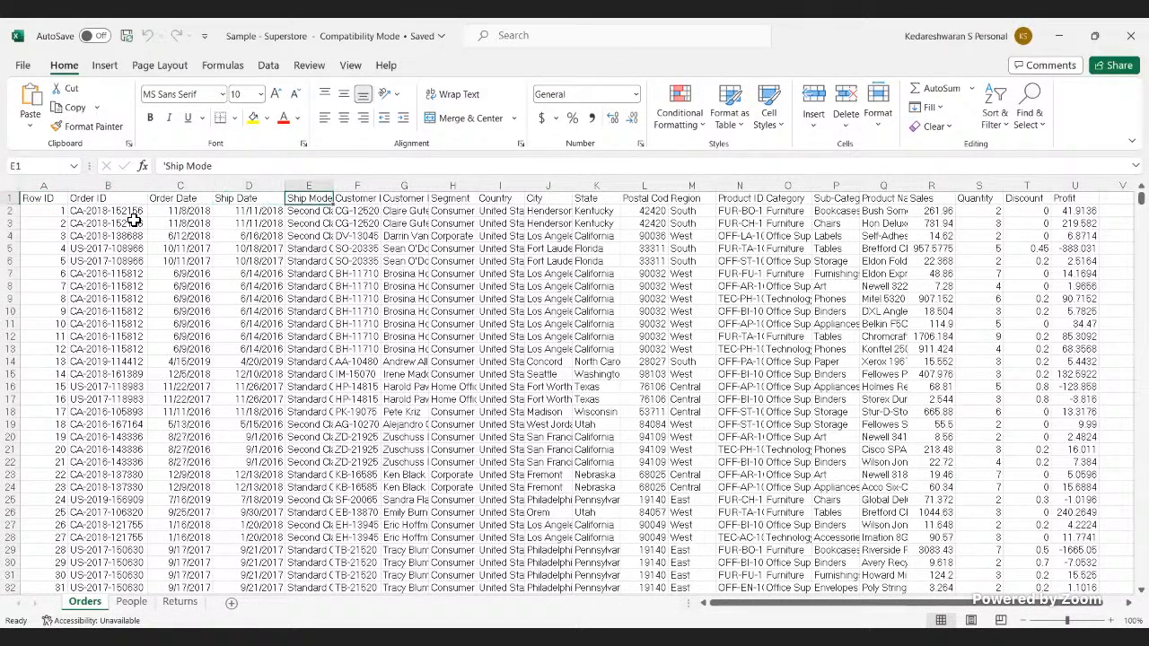
pyautogui.press('Left')
pyautogui.press('Right')
pyautogui.press('Right')
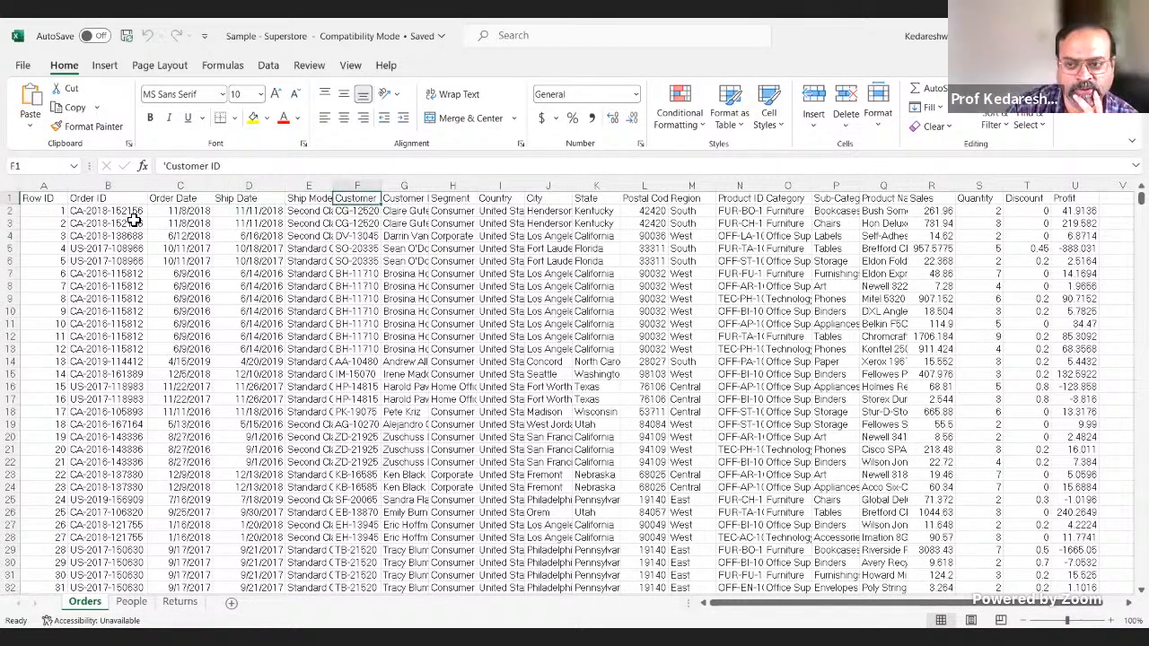
pyautogui.press('Right')
pyautogui.press('Right')
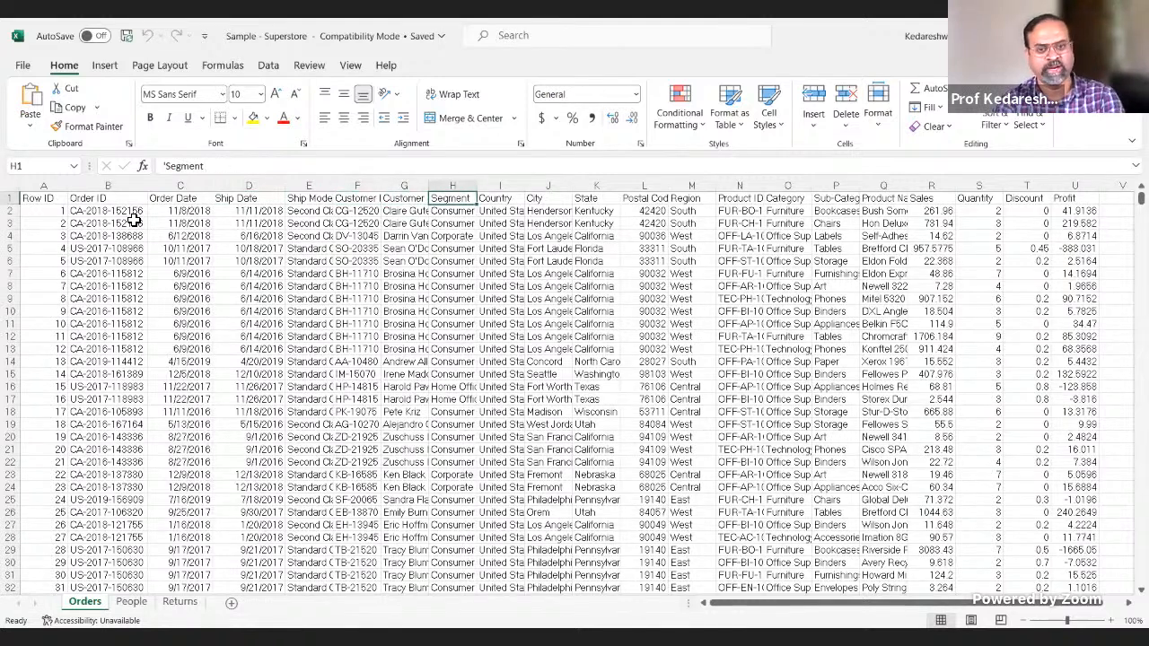
pyautogui.press('Right')
pyautogui.press('Right')
pyautogui.press('Right')
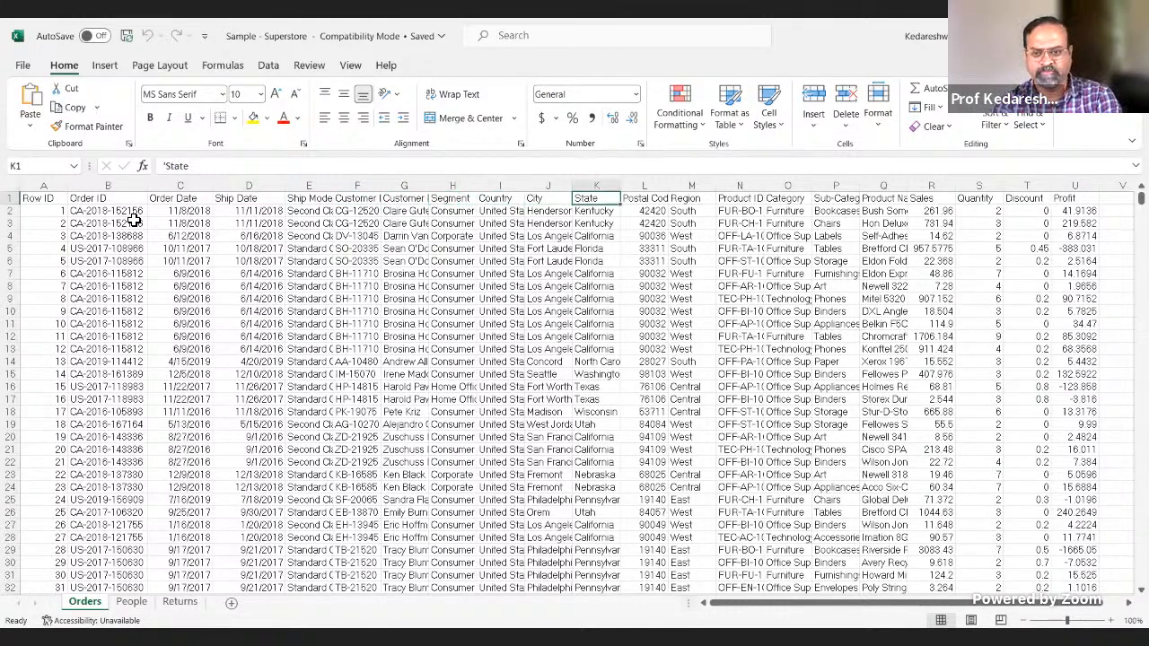
pyautogui.press('Left')
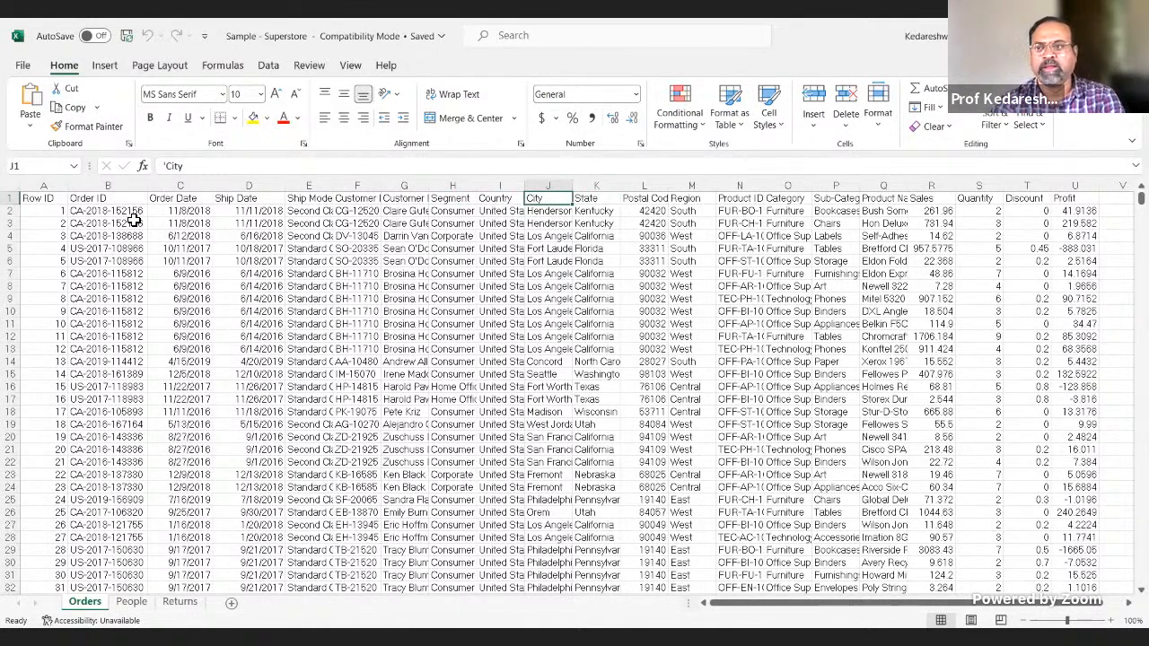
pyautogui.press('Right')
pyautogui.press('Right')
pyautogui.press('Right')
pyautogui.press('Right')
pyautogui.press('Right')
pyautogui.press('Right')
pyautogui.press('Right')
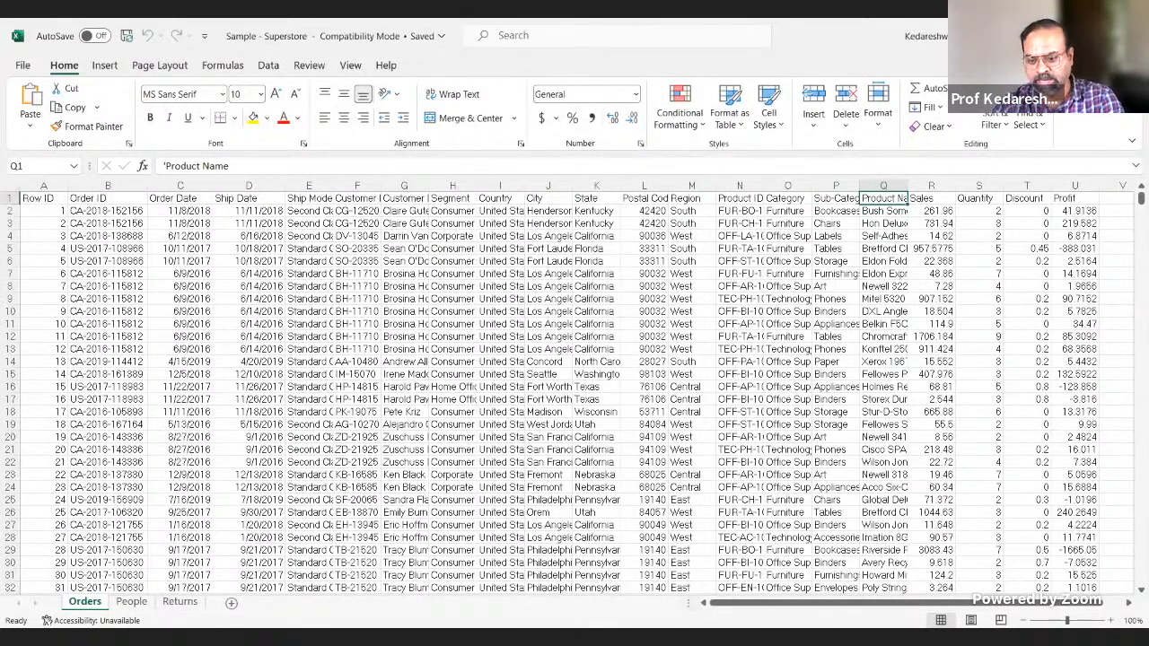
# Step: Switch to the PowerPoint deck, maximize its window and go back from slide 31 to the Dimensional Modelling slide
pyautogui.hotkey('alt', 'Tab')
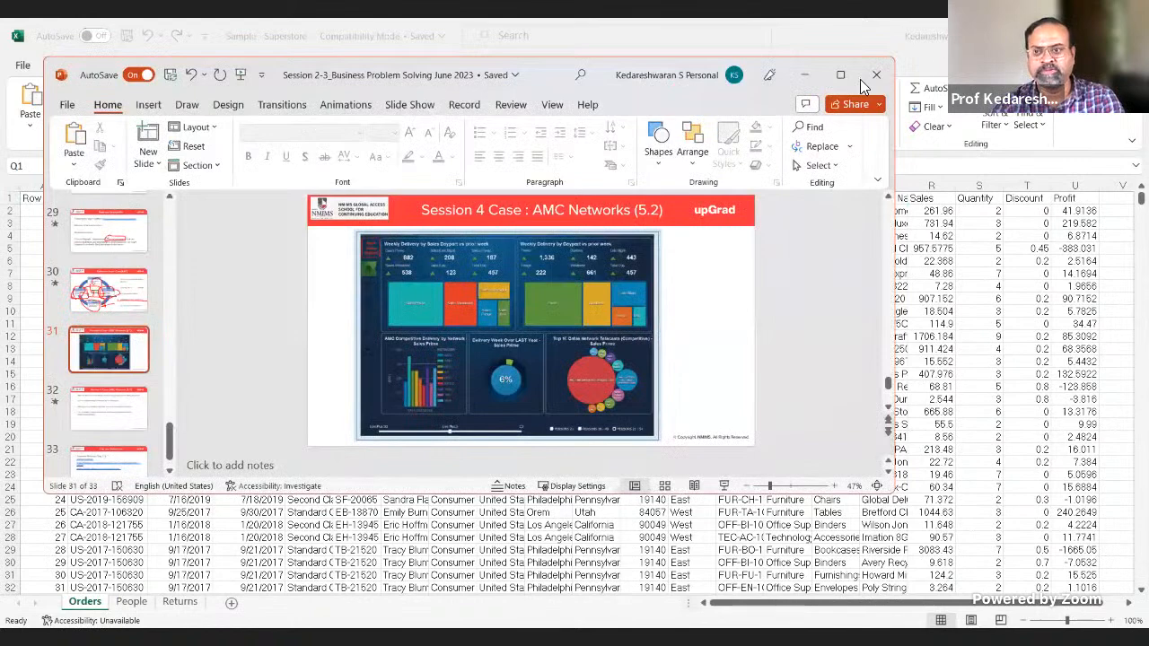
pyautogui.click(830, 80)
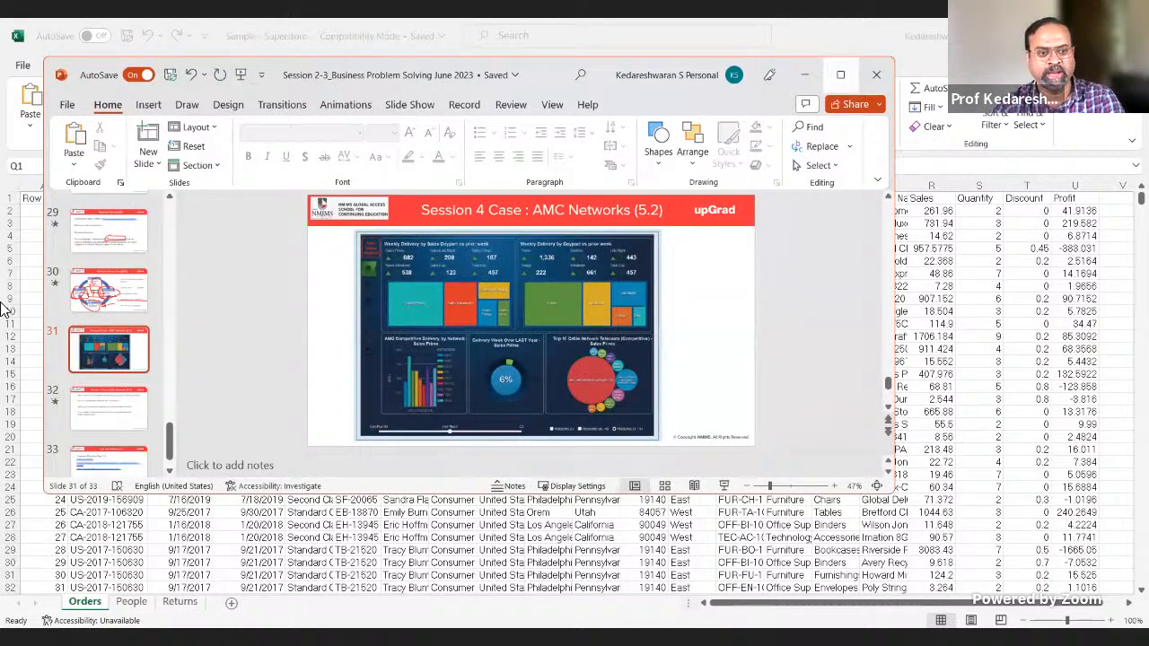
pyautogui.click(68, 369)
pyautogui.press('Up')
pyautogui.press('Up')
pyautogui.press('Up')
pyautogui.press('Up')
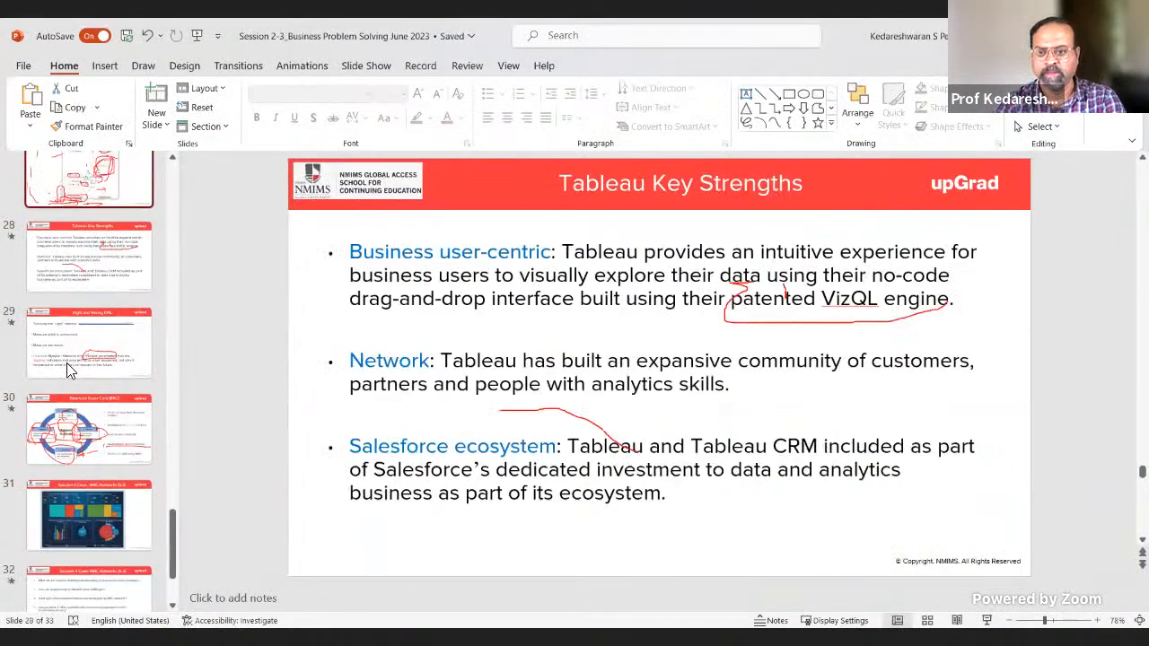
pyautogui.press('Up')
pyautogui.press('Up')
pyautogui.press('Up')
pyautogui.press('Up')
pyautogui.press('Up')
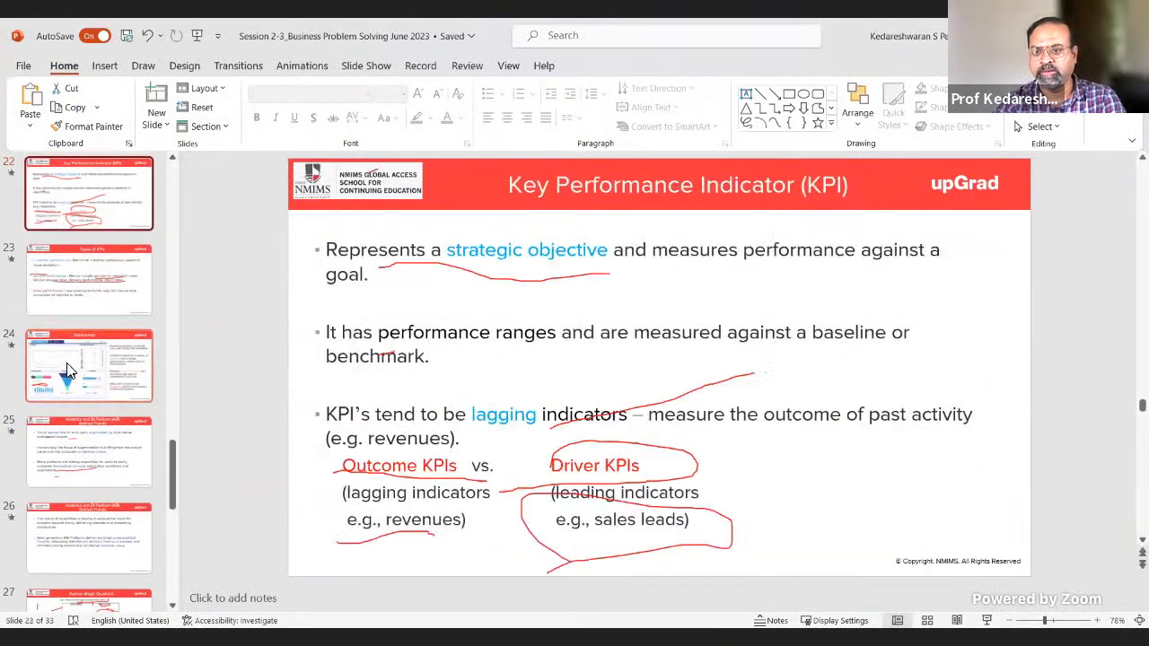
pyautogui.press('Up')
pyautogui.press('Up')
pyautogui.press('Up')
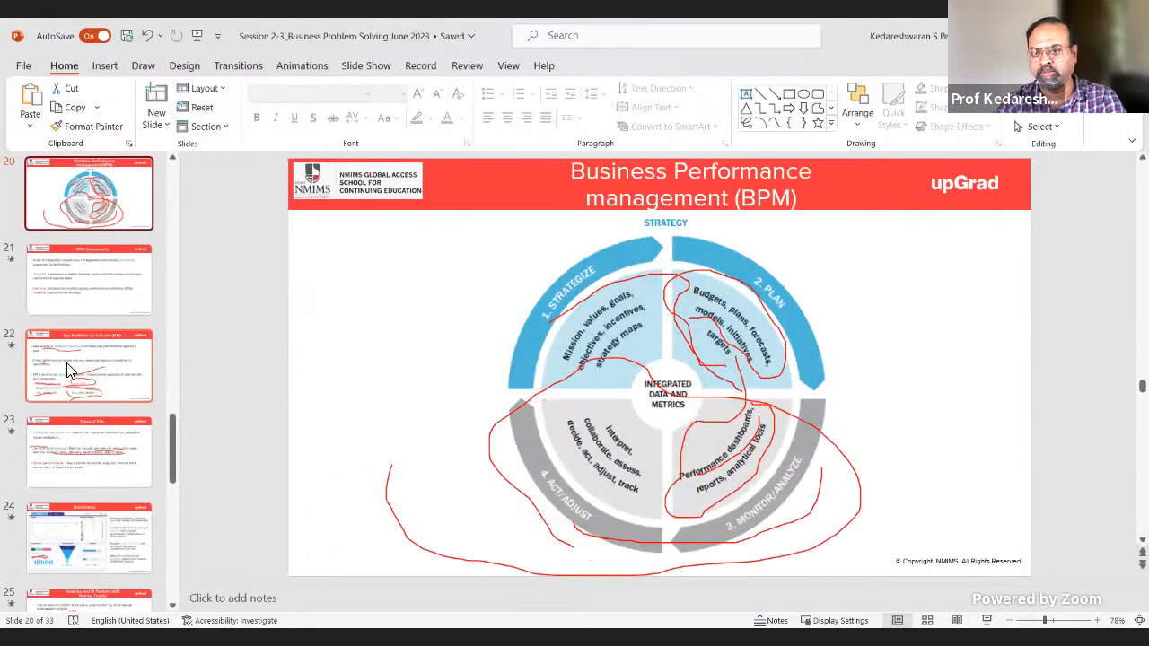
pyautogui.press('Up')
pyautogui.press('Up')
pyautogui.press('Up')
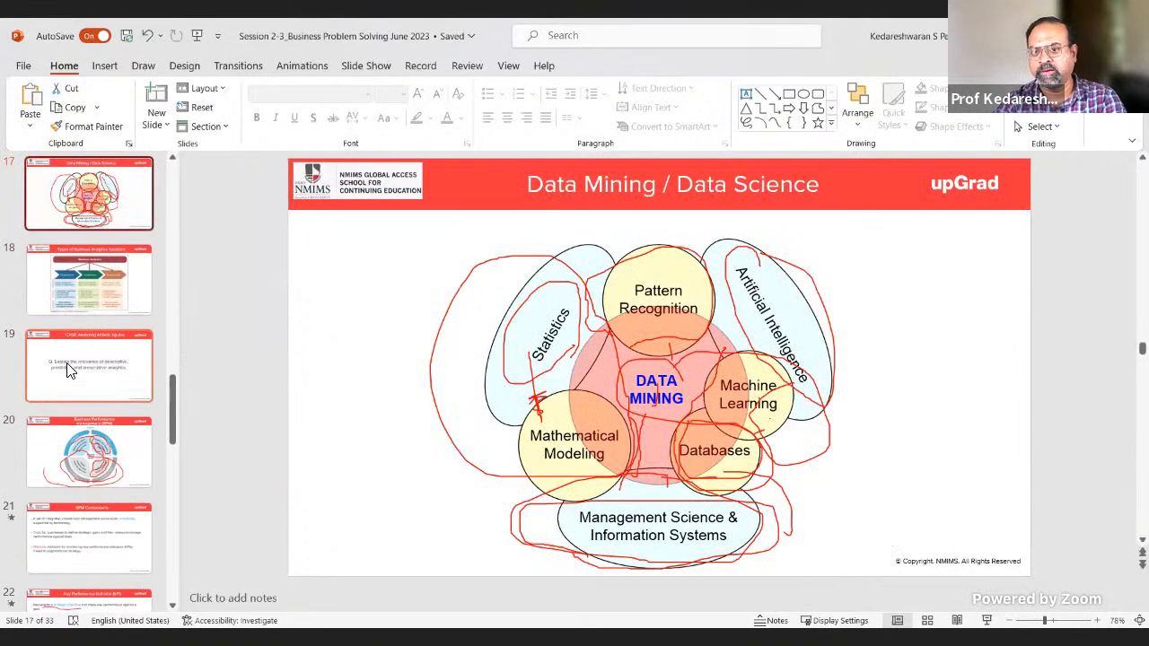
pyautogui.press('Up')
pyautogui.press('Up')
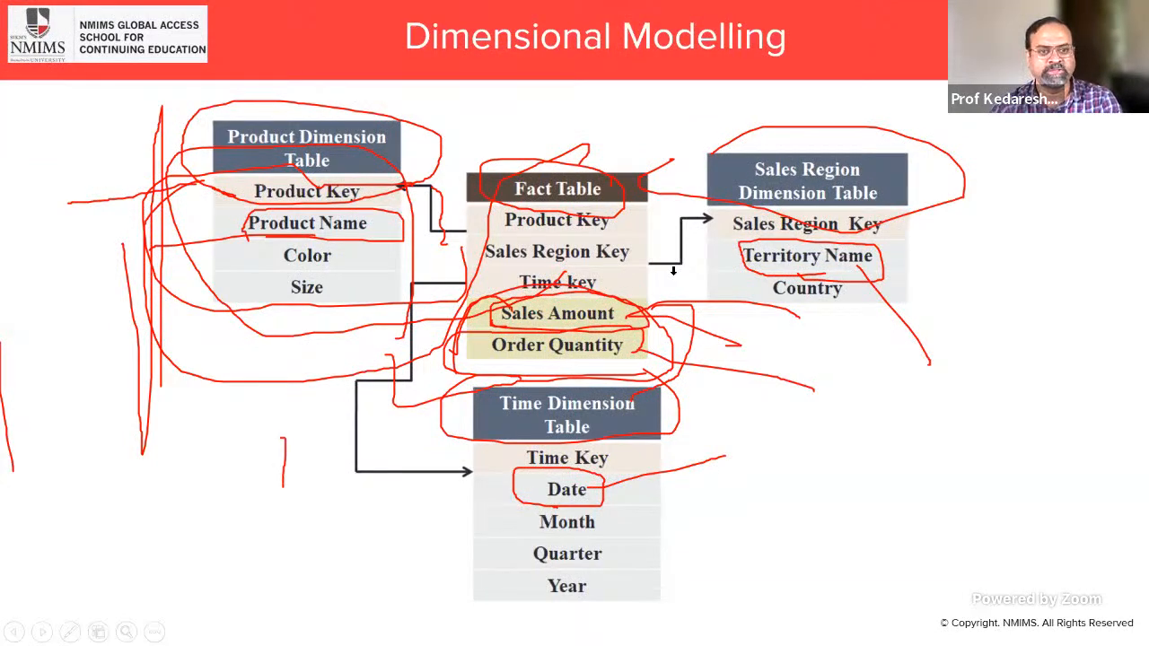
# Step: Switch back to the Superstore workbook in Excel and examine the header fields around Ship Date, Ship Mode and Customer ID
pyautogui.hotkey('alt', 'Tab')
pyautogui.click(357, 197)
pyautogui.press('Left')
pyautogui.press('Left')
pyautogui.press('Left')
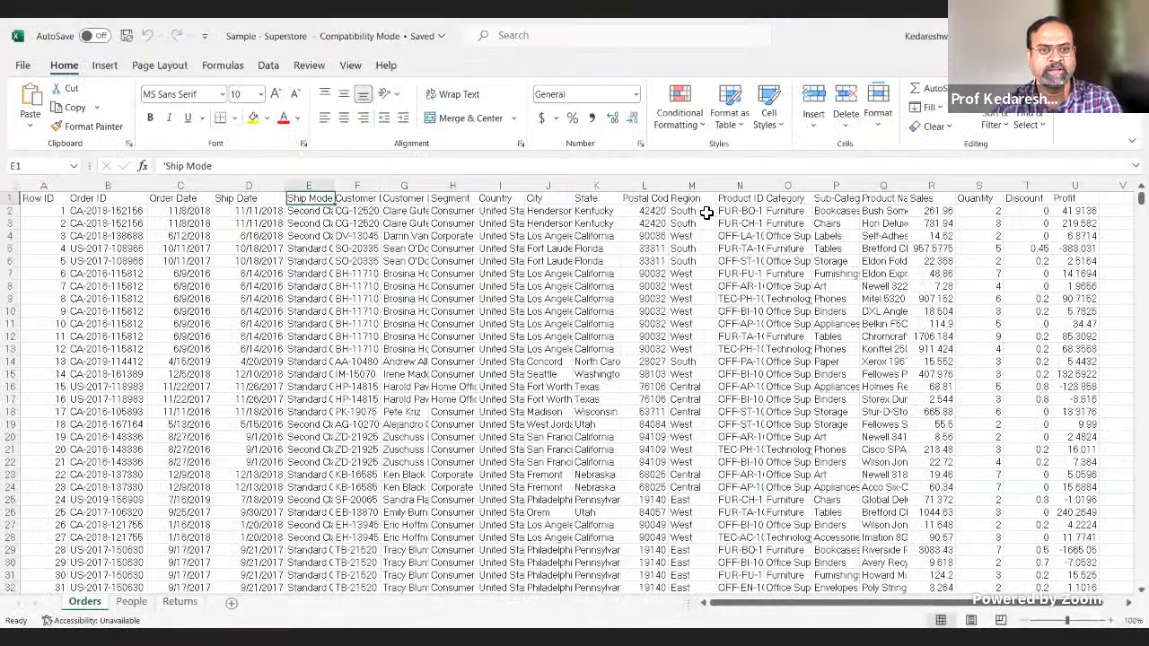
pyautogui.press('Right')
pyautogui.press('Right')
pyautogui.press('Left')
pyautogui.press('Left')
pyautogui.press('Left')
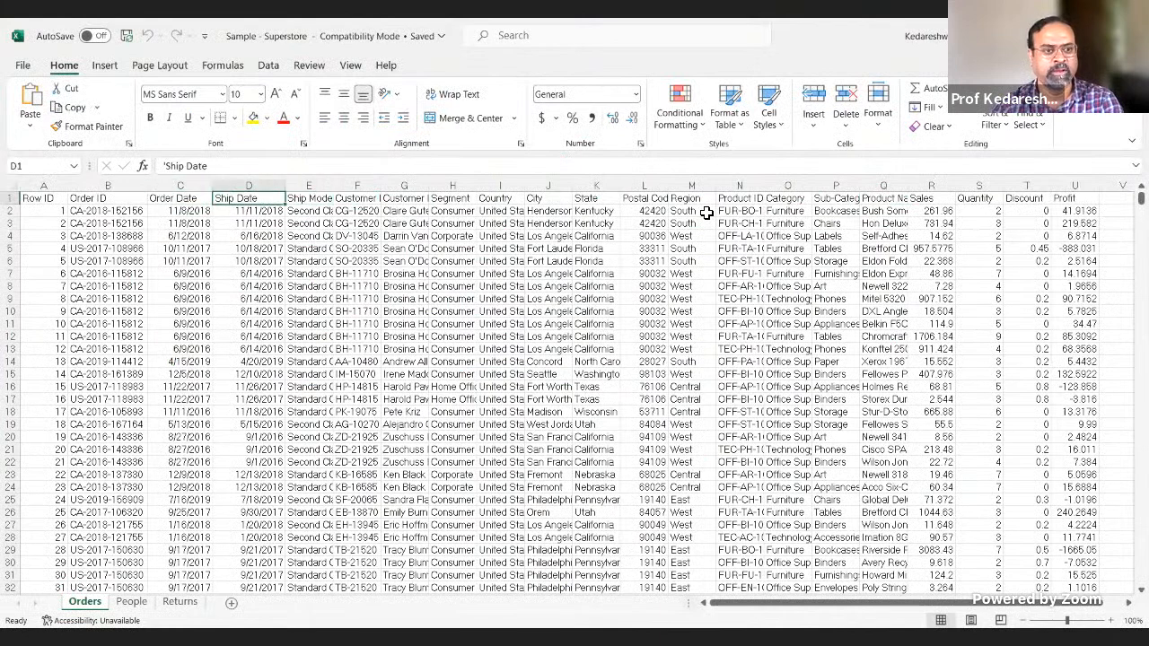
pyautogui.press('Right')
pyautogui.press('Right')
pyautogui.press('Right')
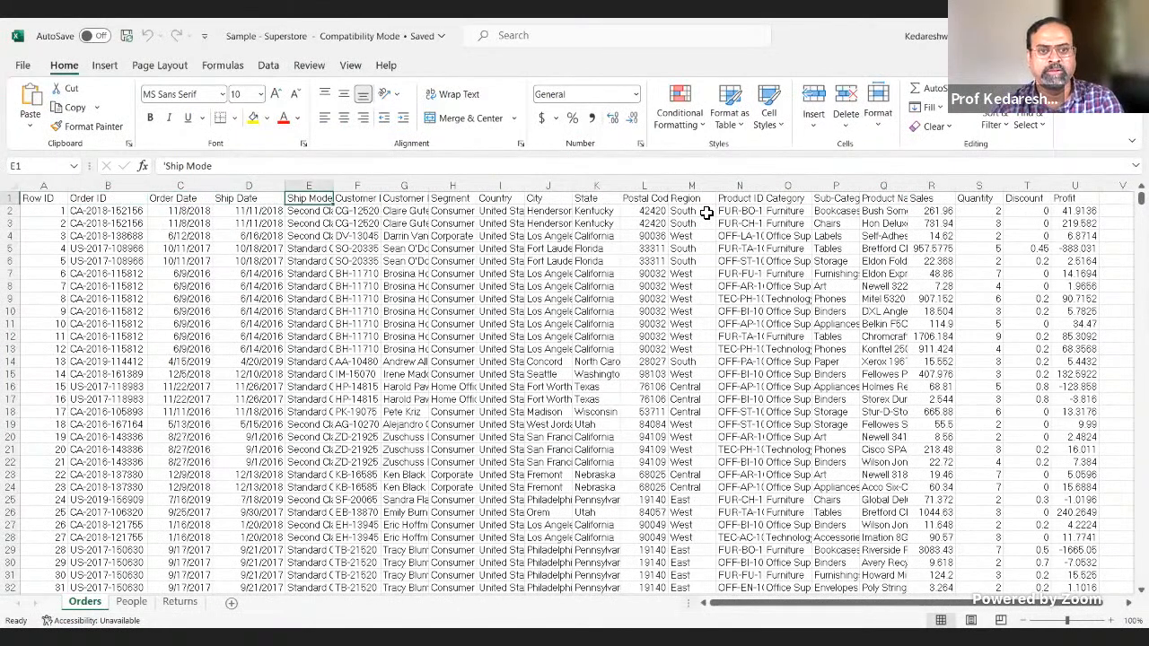
# Step: Fit the Ship Mode column's width to its contents and add filters to the header row of the Orders sheet
pyautogui.doubleClick(336, 190)
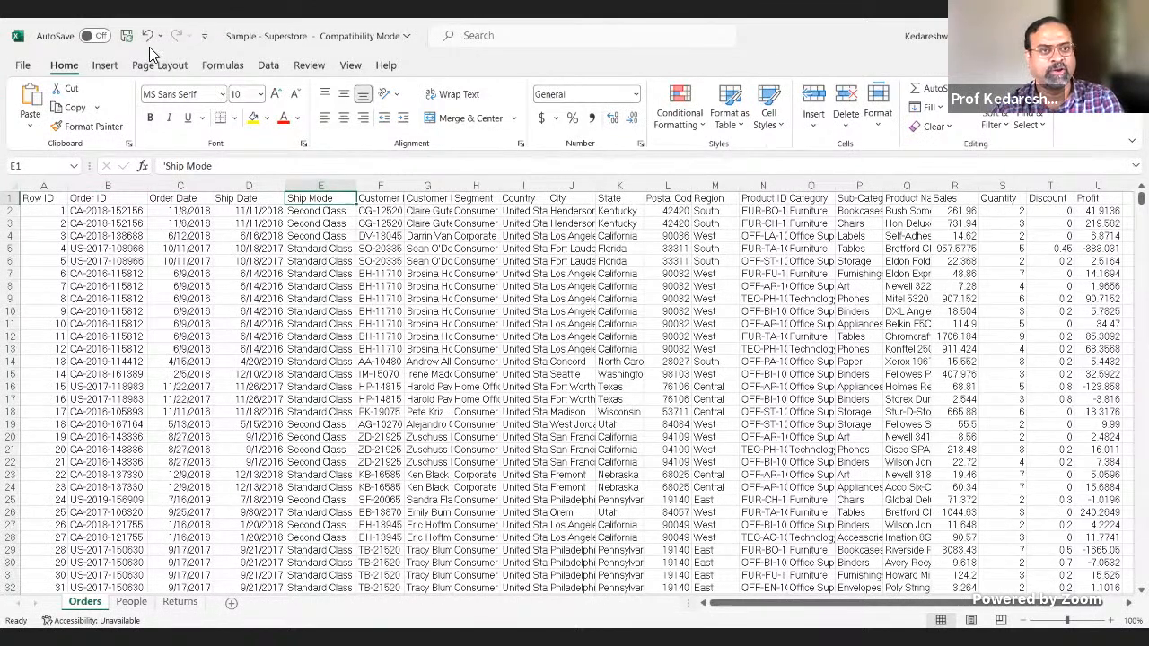
pyautogui.click(268, 65)
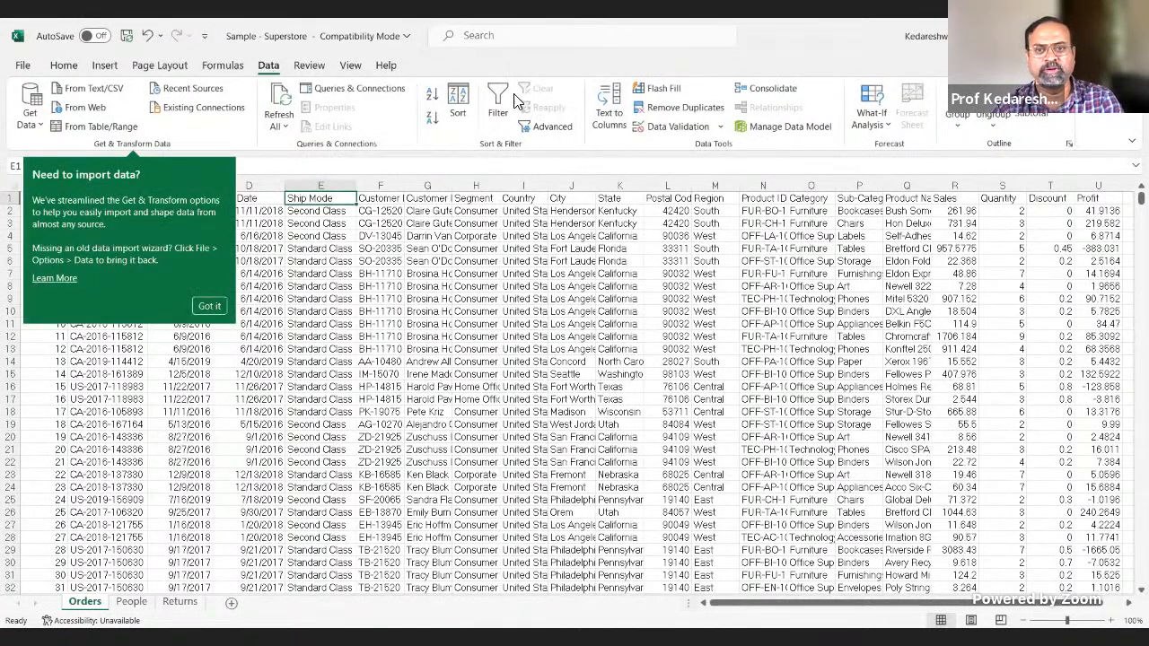
pyautogui.click(498, 98)
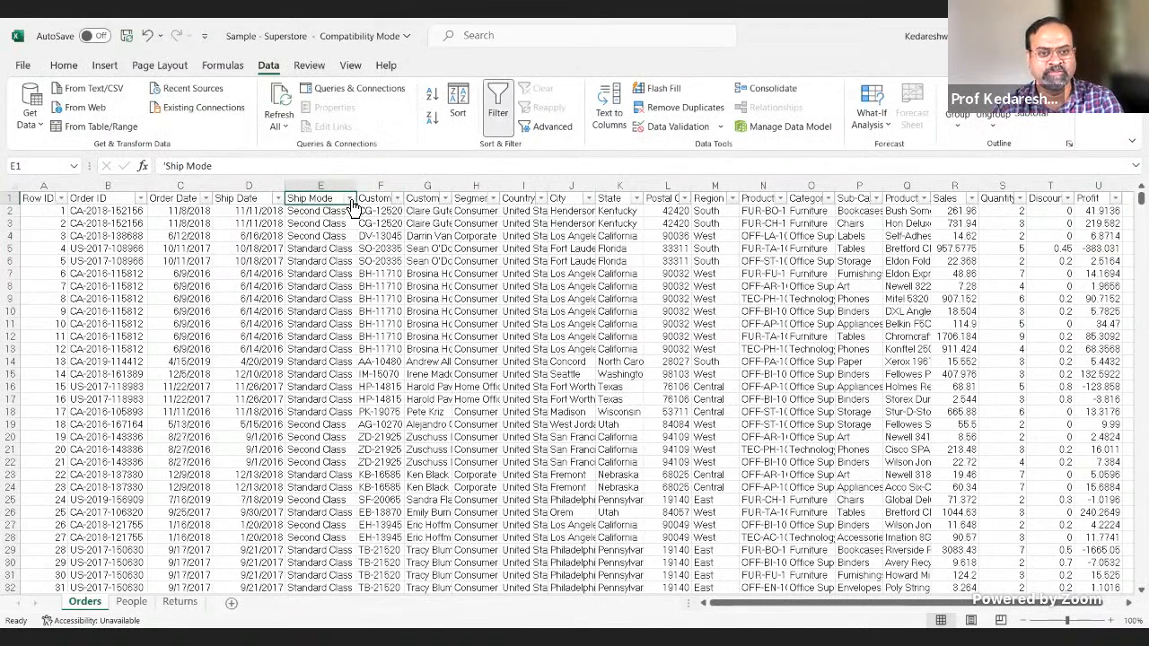
# Step: Examine the filter values of the Ship Mode and Sales columns without applying any filter
pyautogui.click(351, 198)
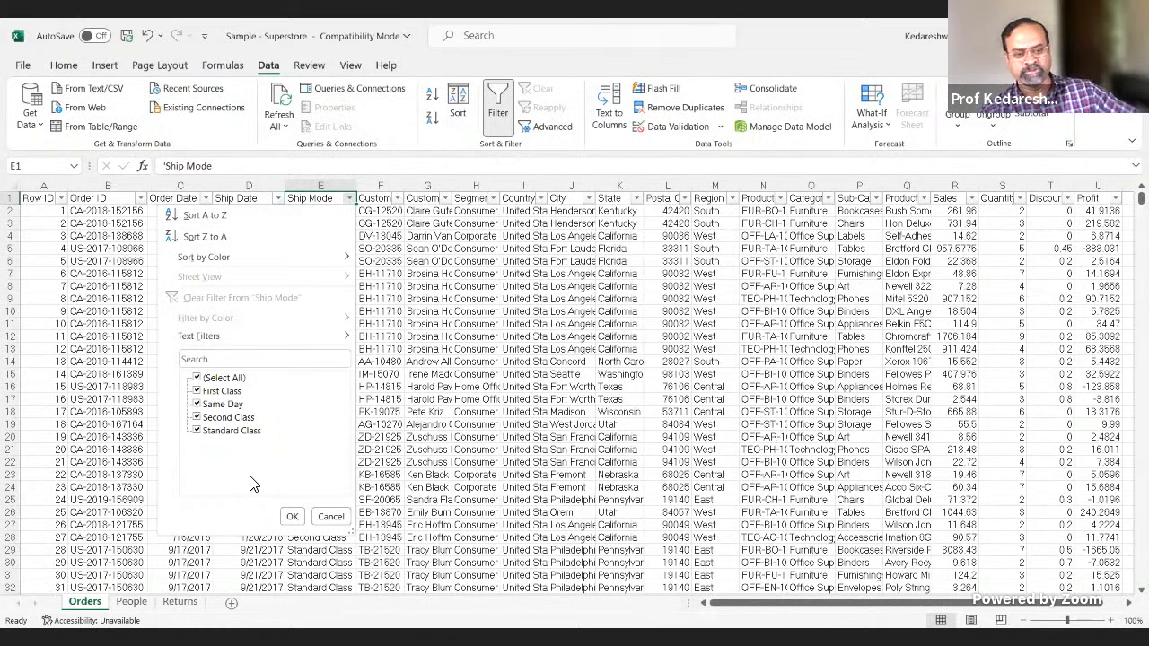
pyautogui.click(333, 516)
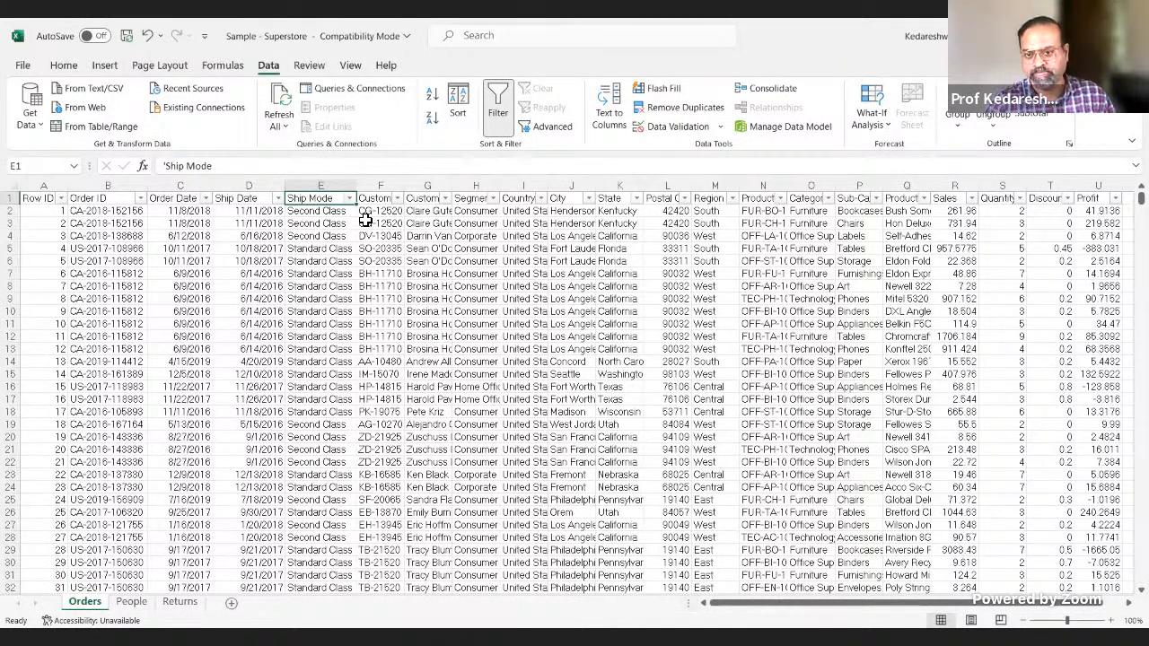
pyautogui.press('Left')
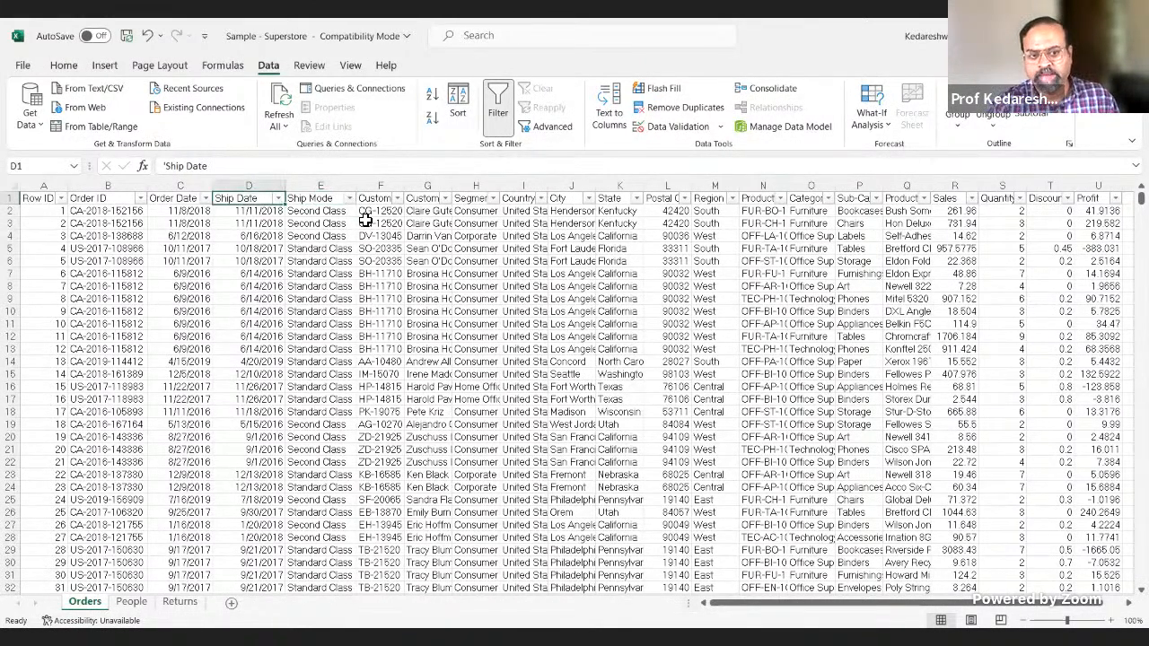
pyautogui.press('Left')
pyautogui.press('Right')
pyautogui.press('Right')
pyautogui.press('Right')
pyautogui.press('Right')
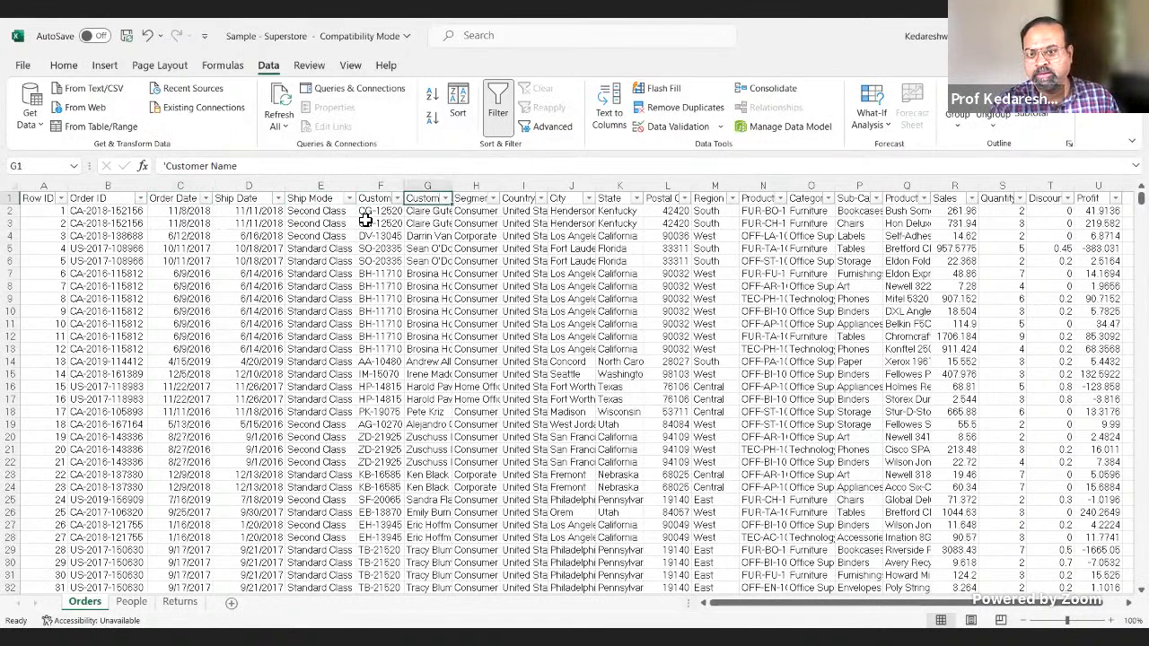
pyautogui.press('Right')
pyautogui.press('Right')
pyautogui.press('Right')
pyautogui.press('Right')
pyautogui.press('Right')
pyautogui.press('Right')
pyautogui.press('Right')
pyautogui.press('Right')
pyautogui.press('Right')
pyautogui.press('Right')
pyautogui.press('Right')
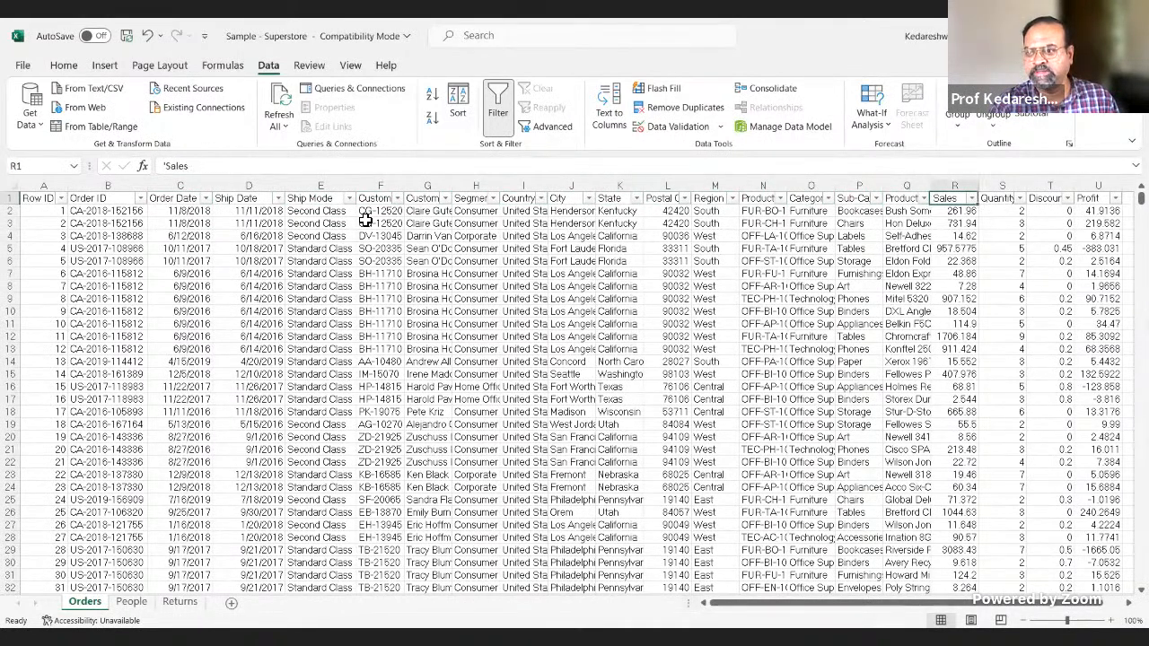
pyautogui.click(973, 198)
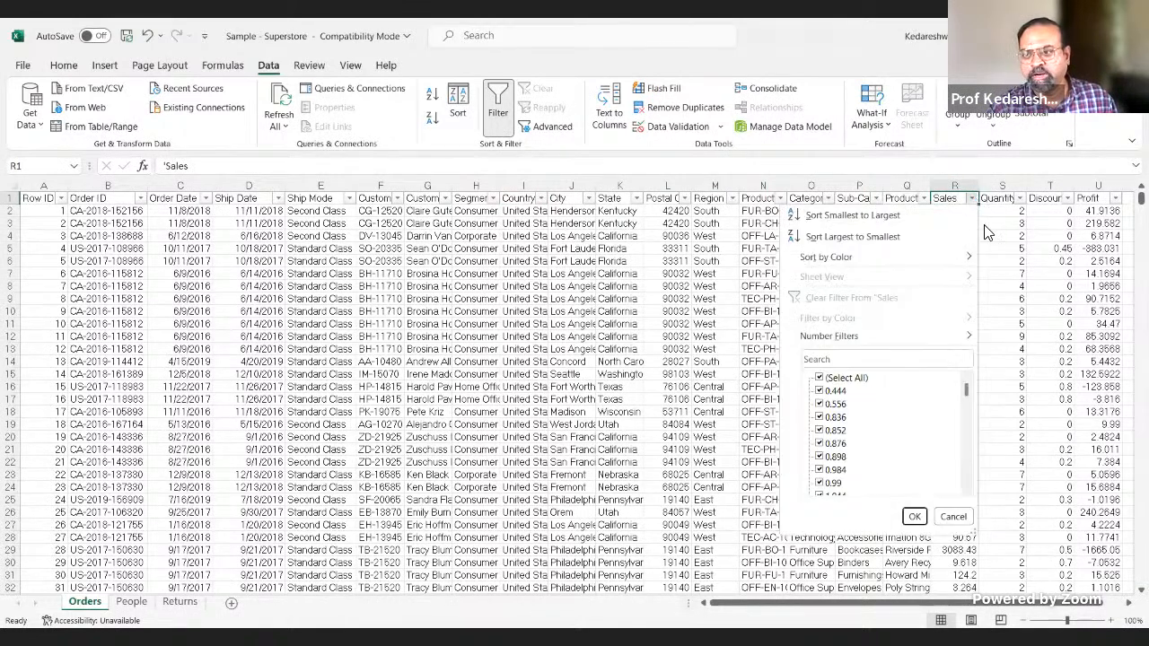
pyautogui.click(1020, 199)
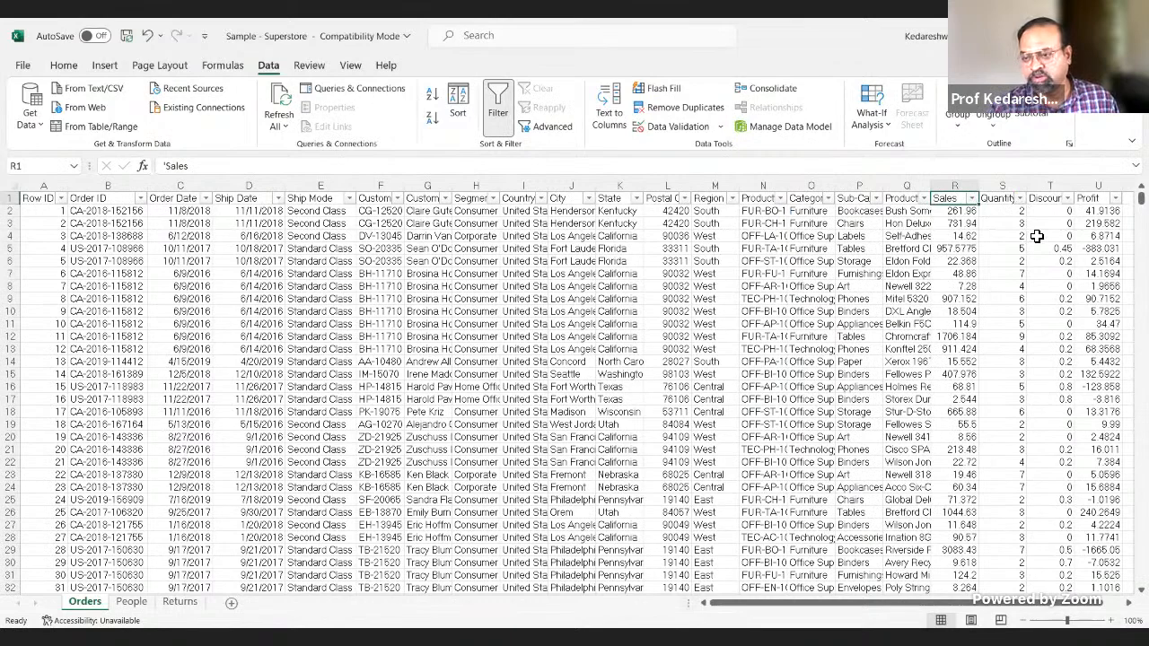
# Step: Select the four measure headers in row 1, from Profit back to Sales
pyautogui.press('Right')
pyautogui.press('Right')
pyautogui.press('Right')
pyautogui.press('Right')
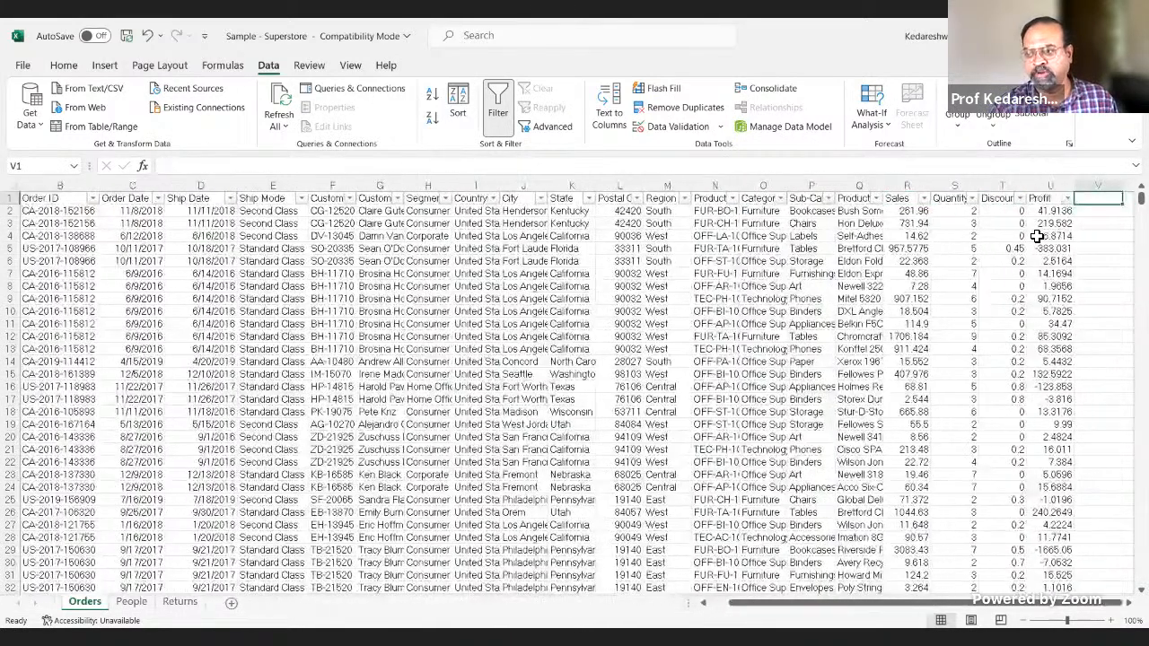
pyautogui.press('Left')
pyautogui.hotkey('shift', 'Left')
pyautogui.hotkey('shift', 'Left')
pyautogui.hotkey('shift', 'Left')
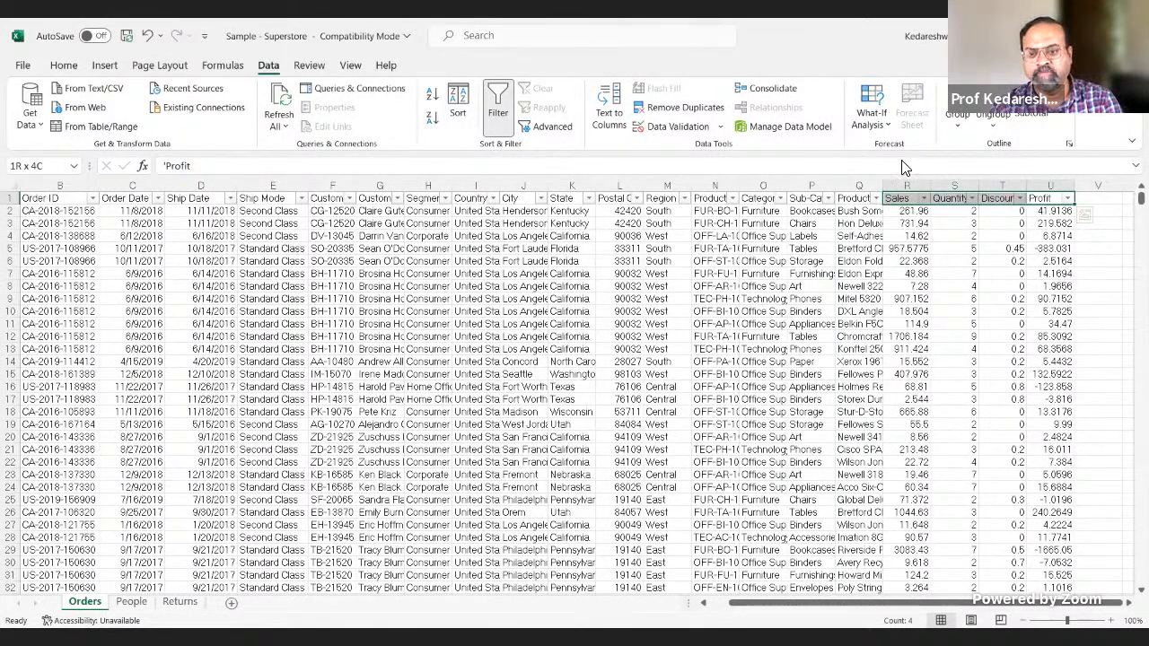
# Step: Switch to the PowerPoint deck, delete the ink annotations from the Dimensional Modelling slide and resume the slide show
pyautogui.hotkey('alt', 'Tab')
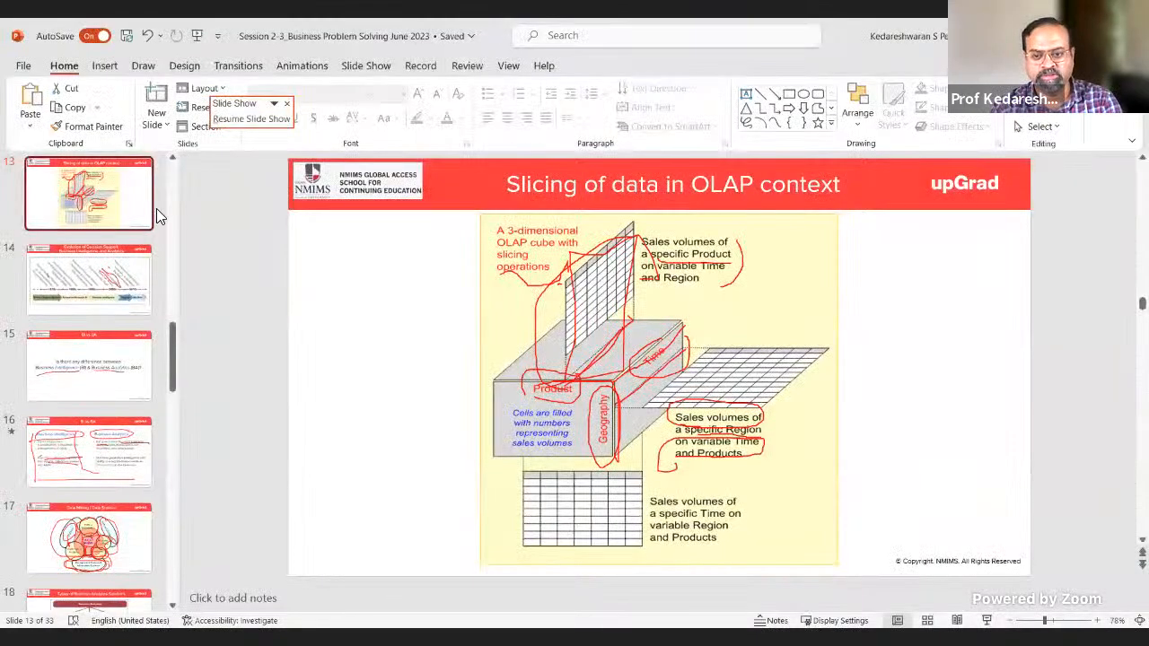
pyautogui.hotkey('alt', 'Tab')
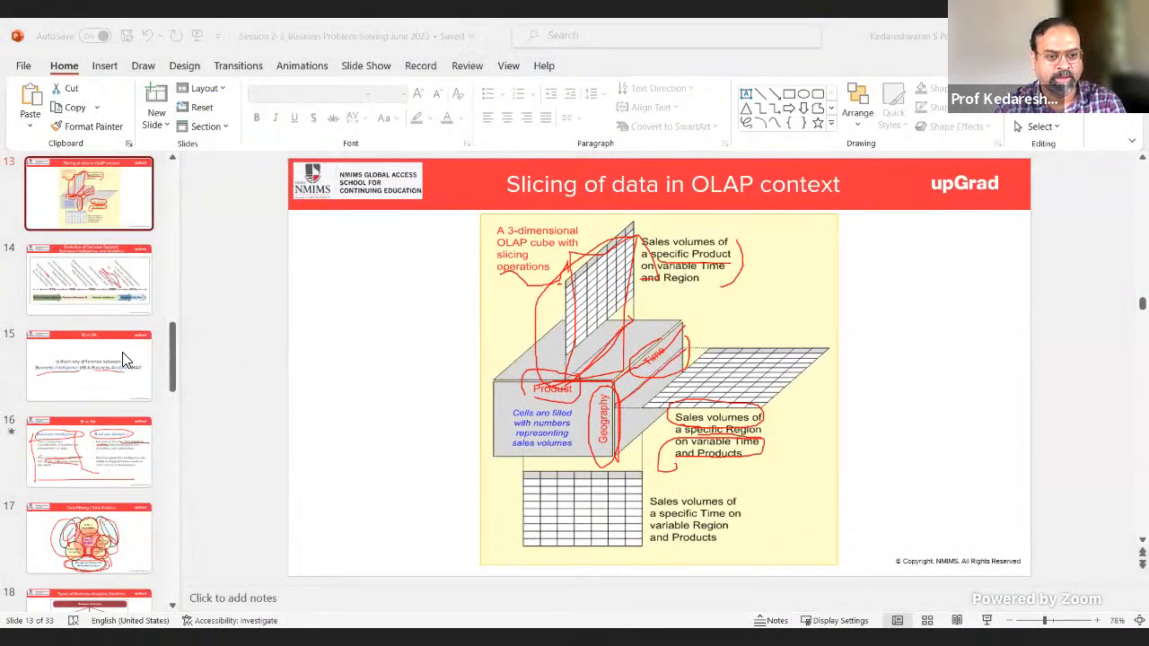
pyautogui.click(202, 388)
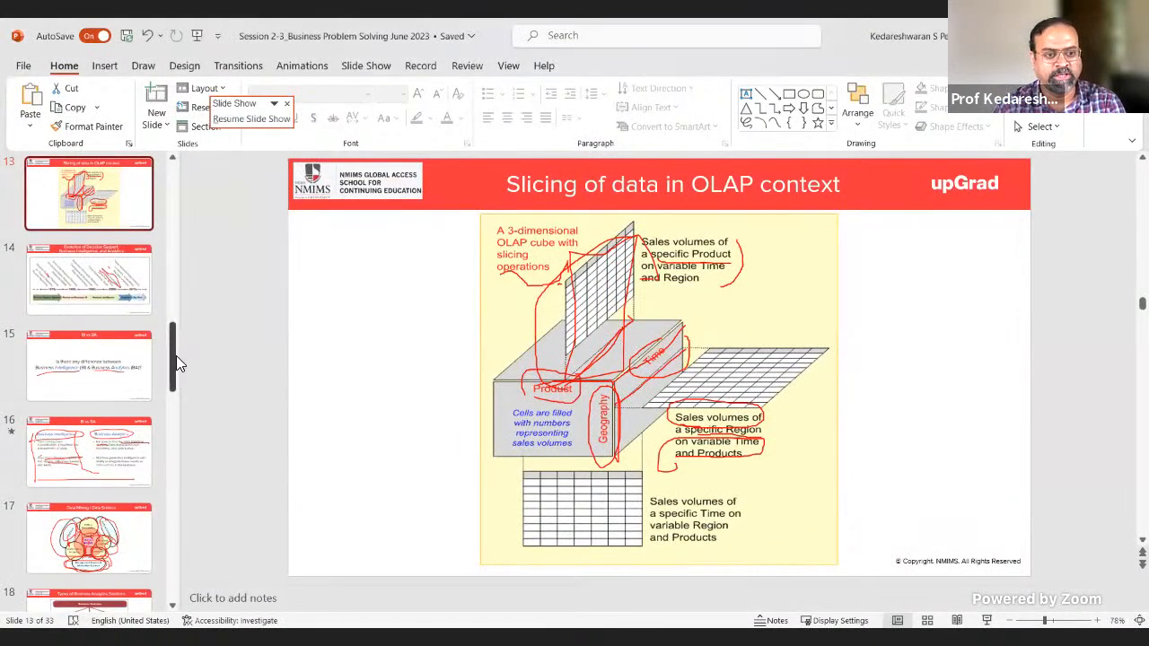
pyautogui.scroll(3, 176, 362)
pyautogui.click(134, 336)
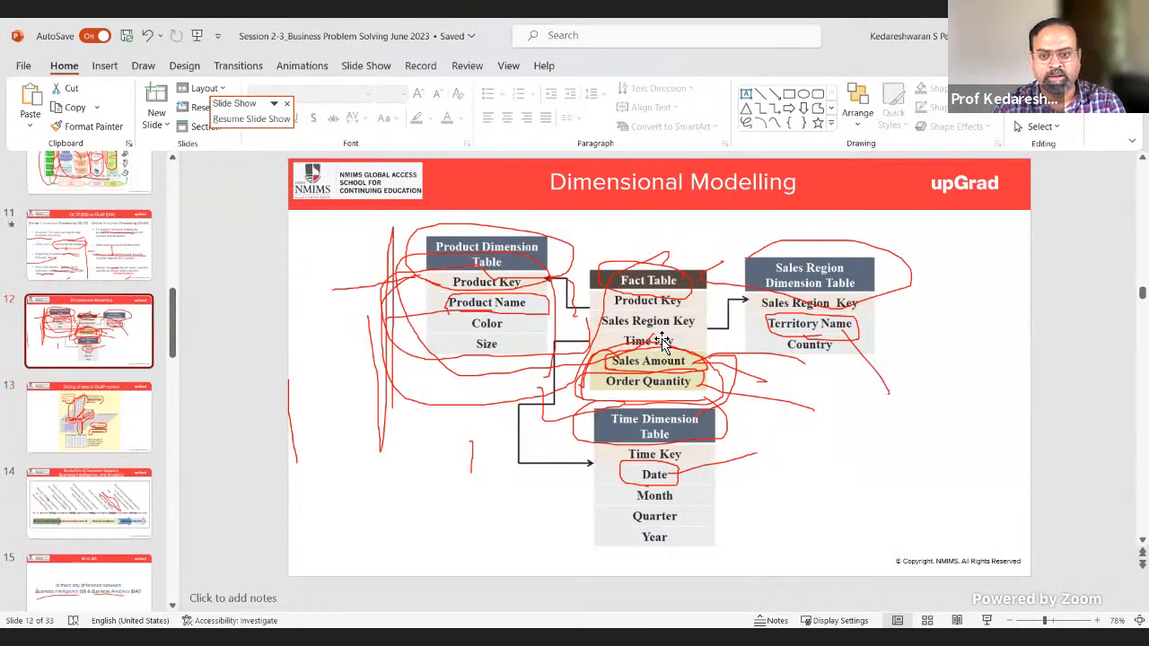
pyautogui.click(661, 341)
pyautogui.press('Delete')
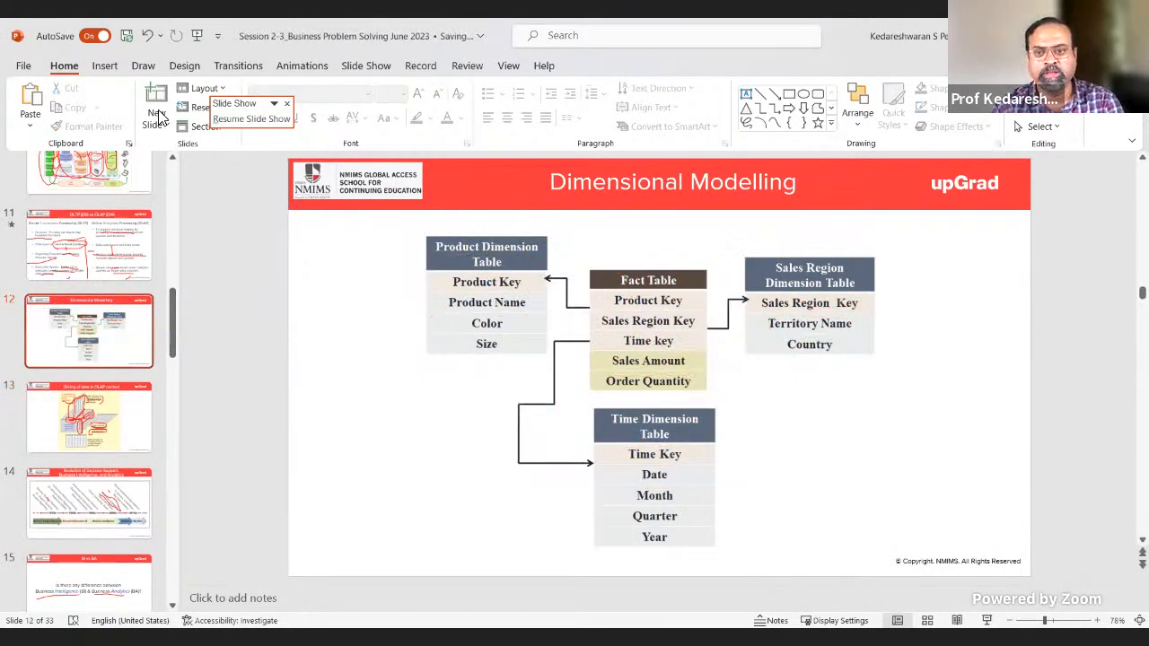
pyautogui.click(251, 118)
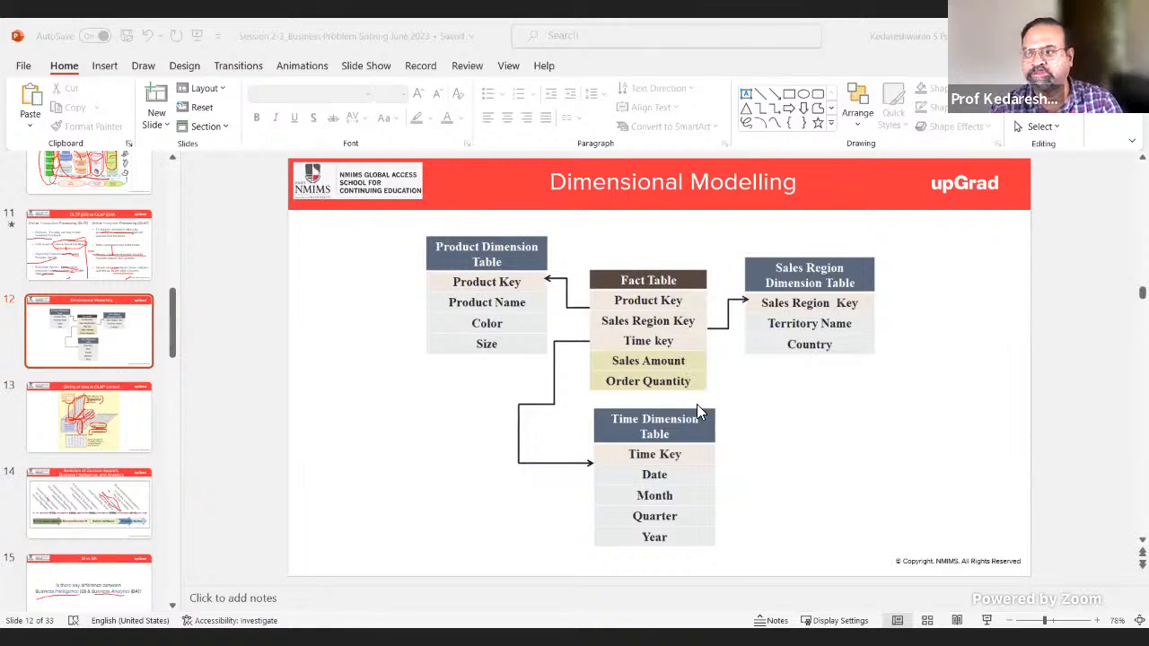
# Step: Switch to the Superstore workbook, filter the Category column to Furniture and inspect the Sub-Category filter values without changing them
pyautogui.hotkey('alt', 'Tab')
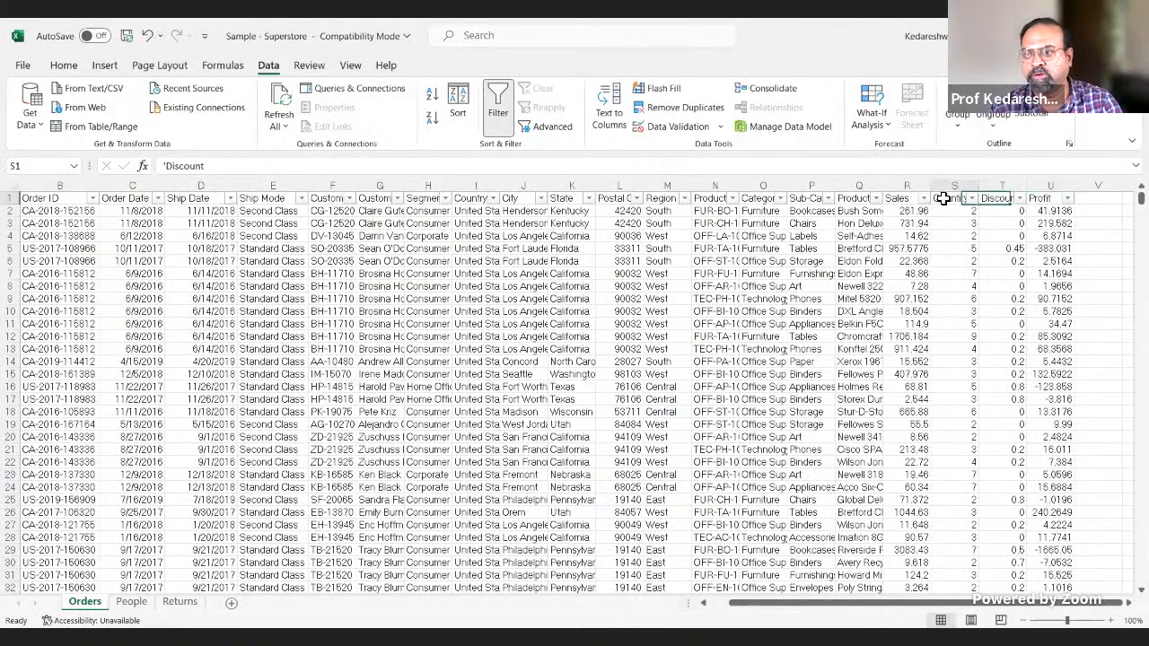
pyautogui.click(893, 198)
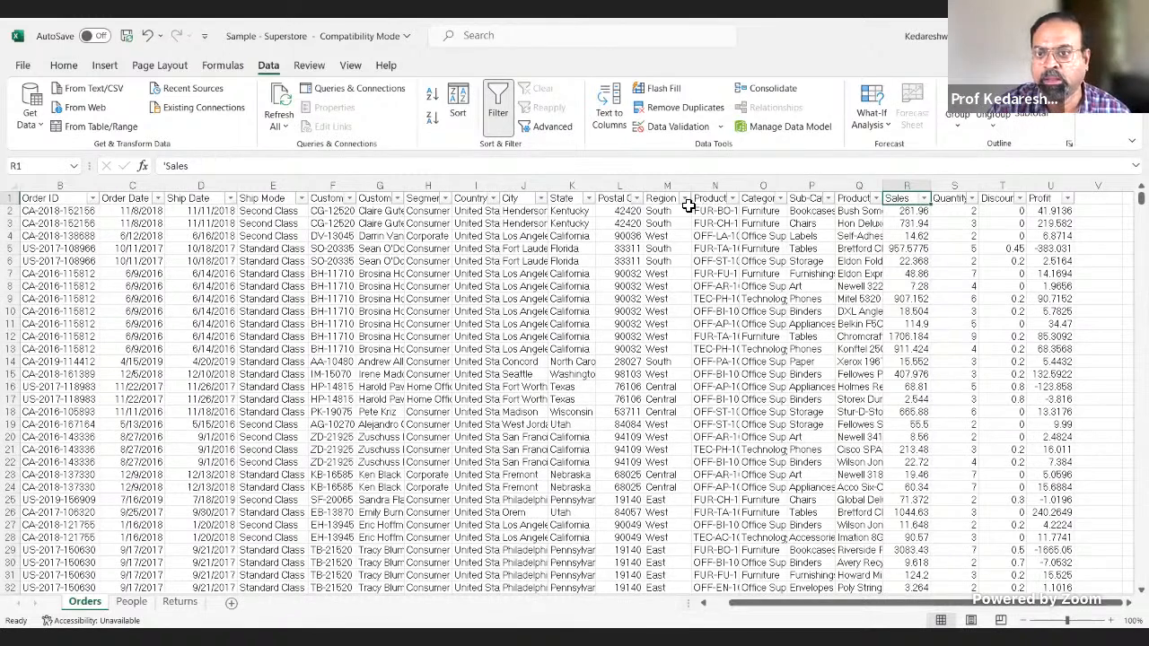
pyautogui.click(779, 197)
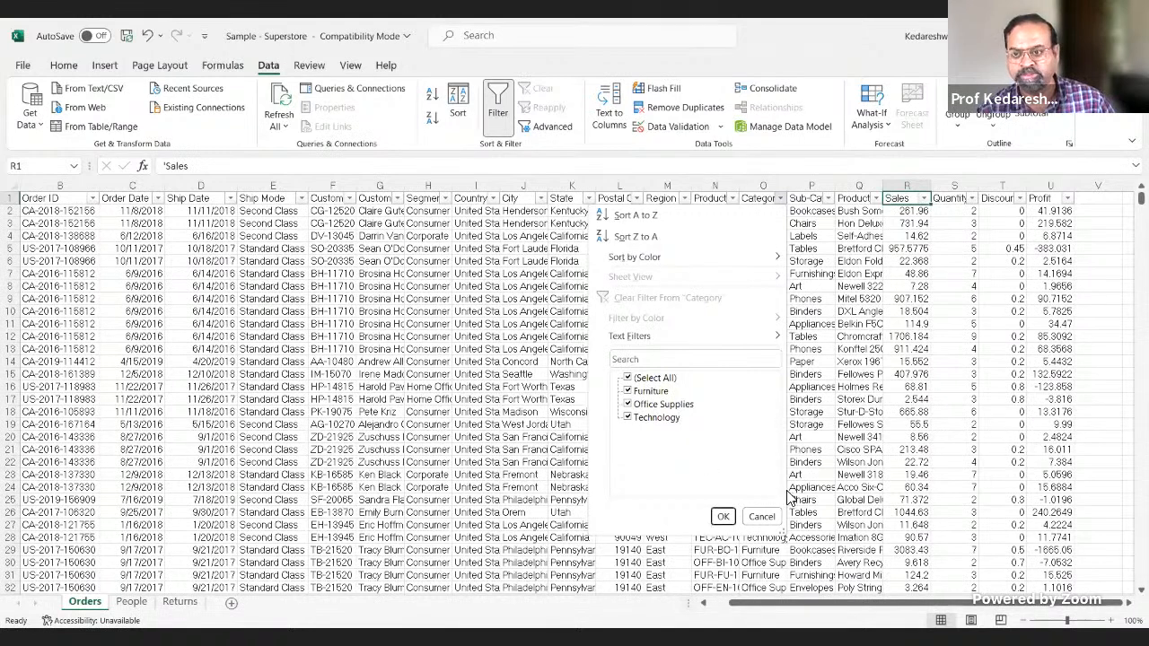
pyautogui.click(652, 380)
pyautogui.click(639, 391)
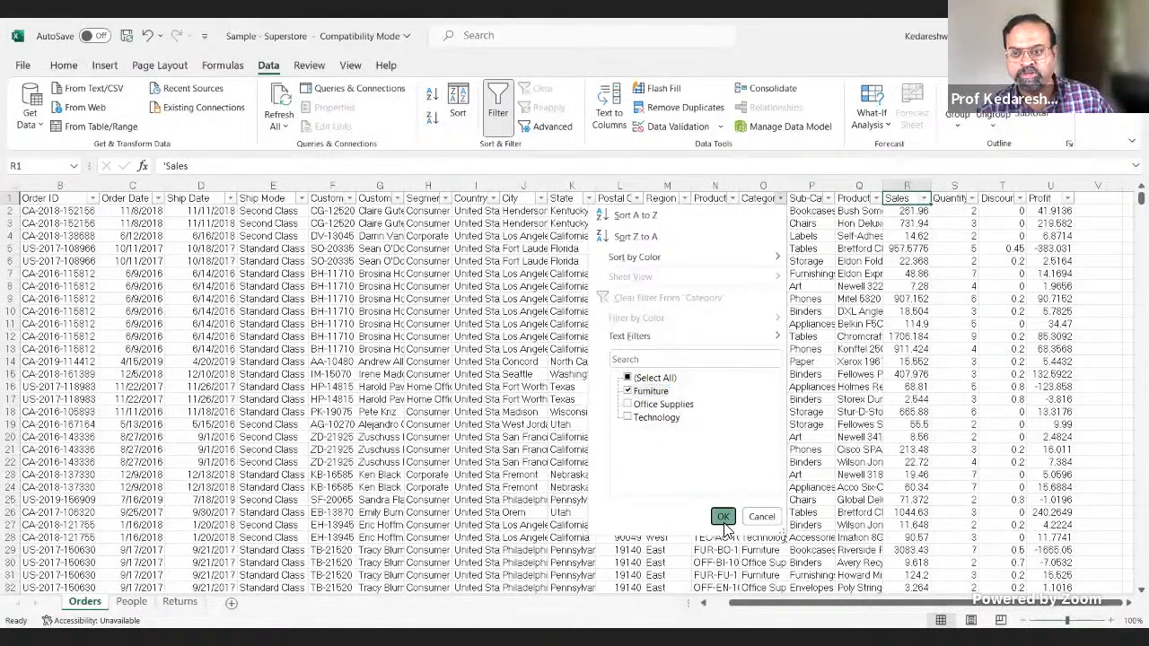
pyautogui.click(724, 518)
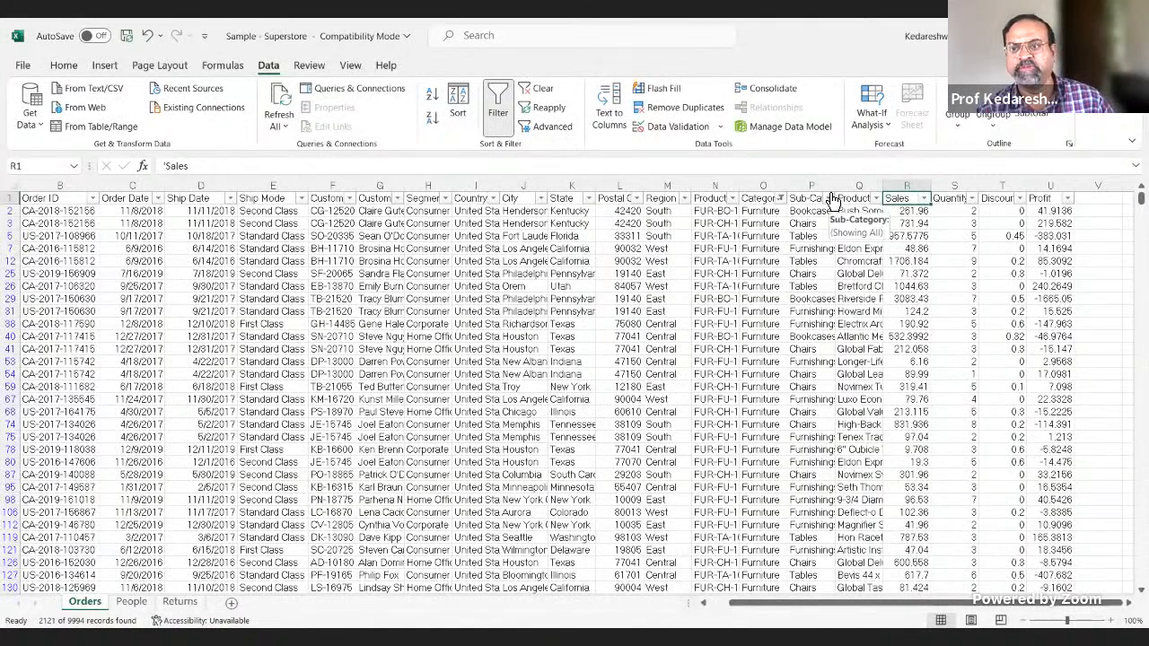
pyautogui.click(830, 198)
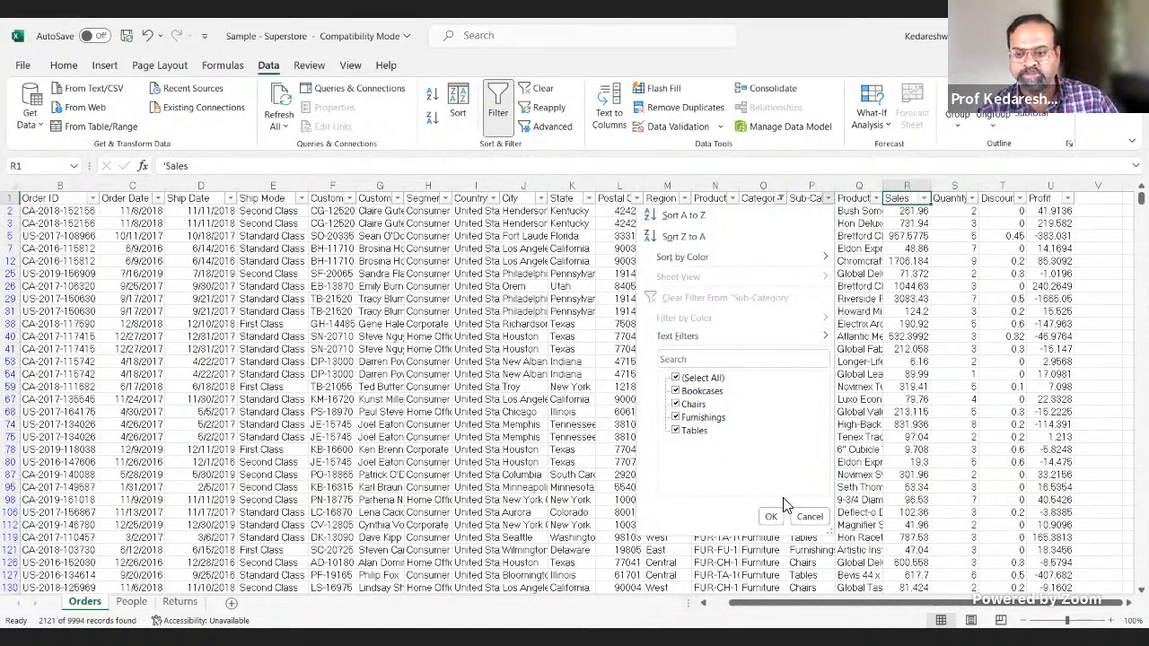
pyautogui.click(808, 515)
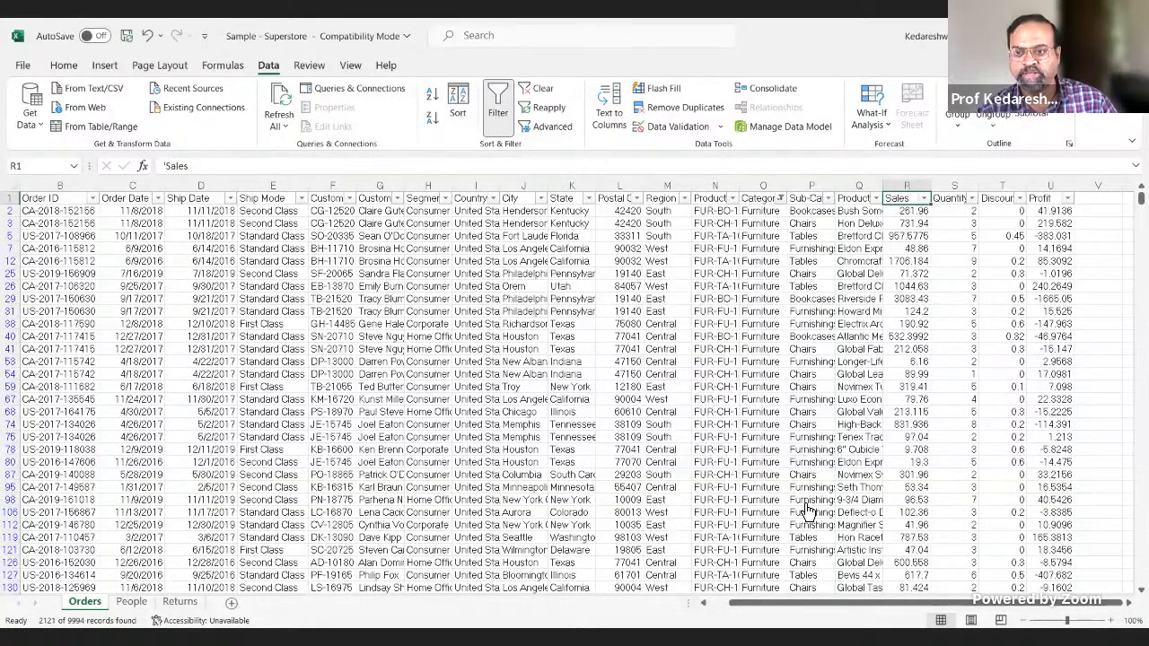
# Step: Change the Category filter to Office Supplies and inspect the Sub-Category filter values without changing them
pyautogui.click(782, 199)
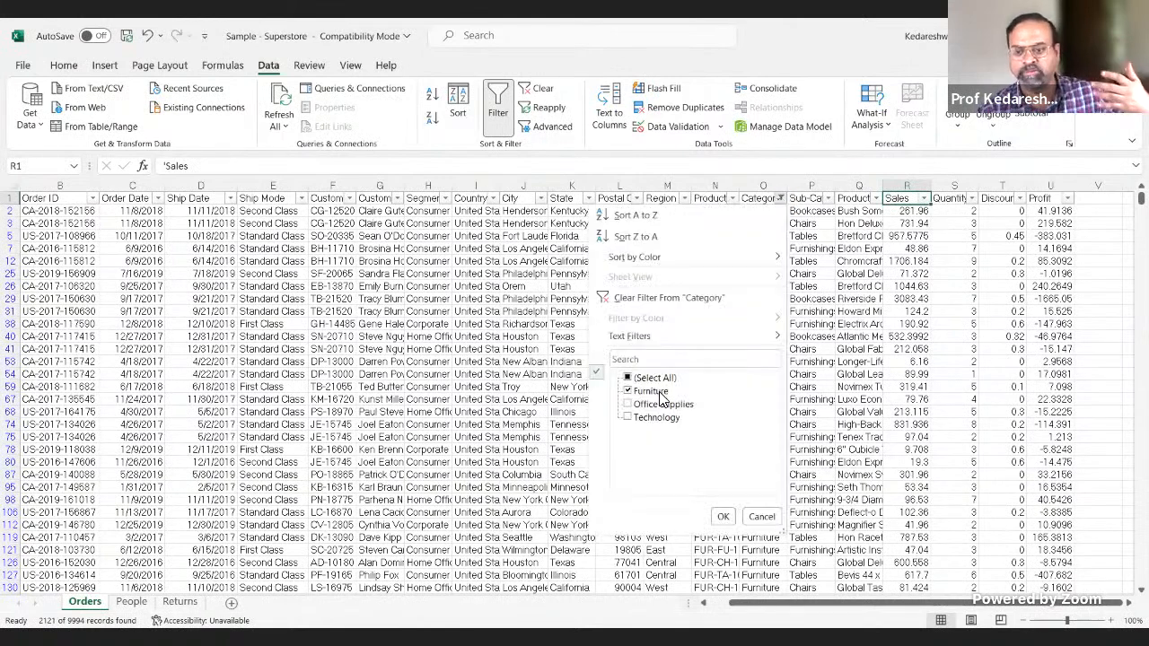
pyautogui.click(639, 391)
pyautogui.click(663, 404)
pyautogui.click(723, 519)
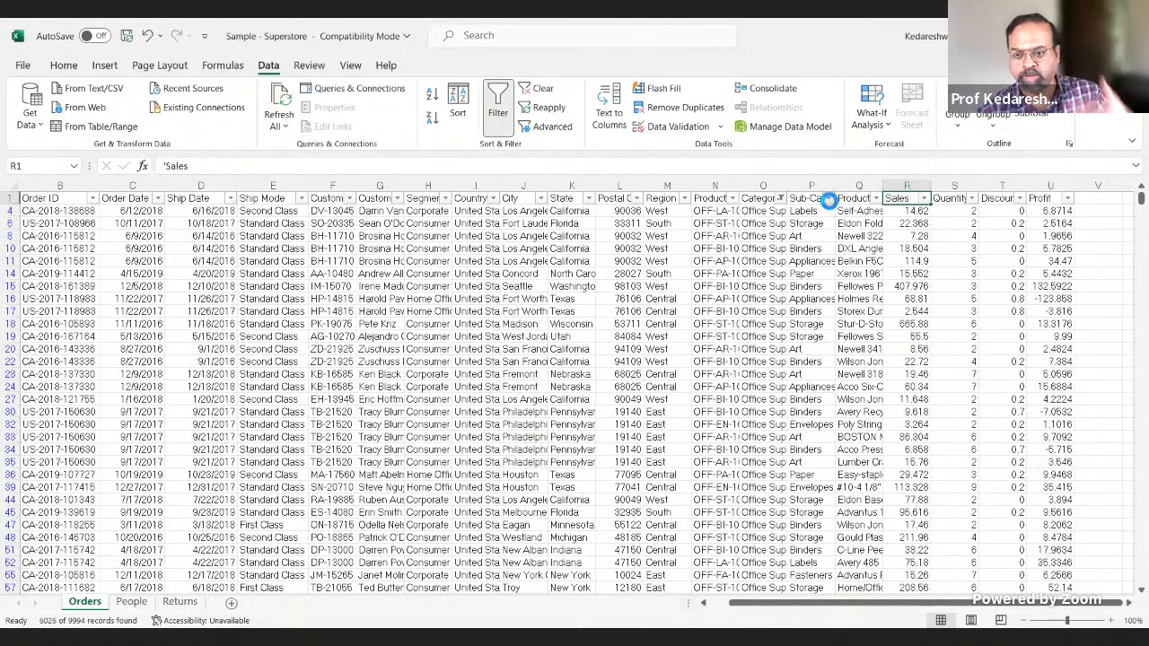
pyautogui.click(826, 198)
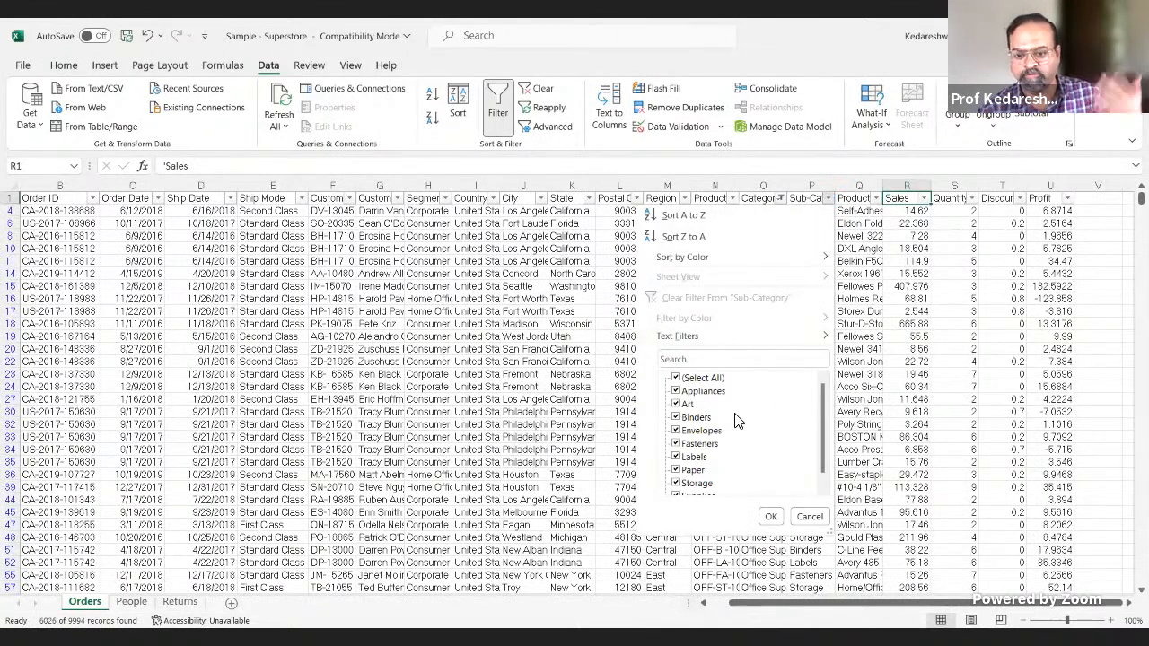
pyautogui.scroll(-1, 723, 464)
pyautogui.scroll(1, 732, 449)
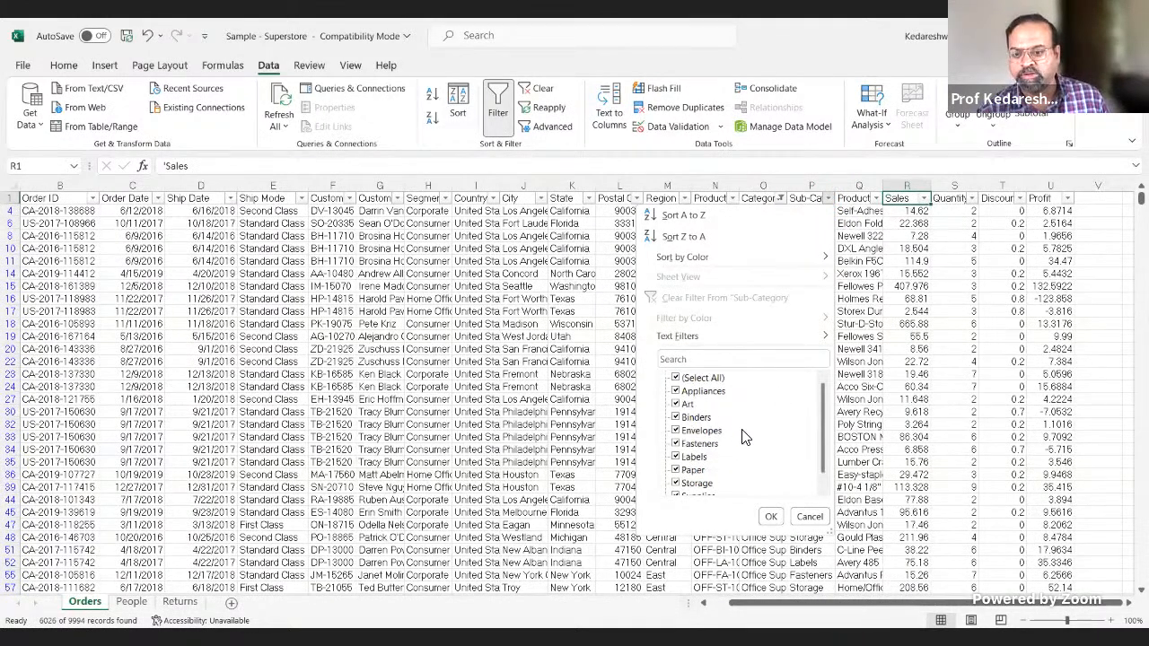
pyautogui.click(810, 518)
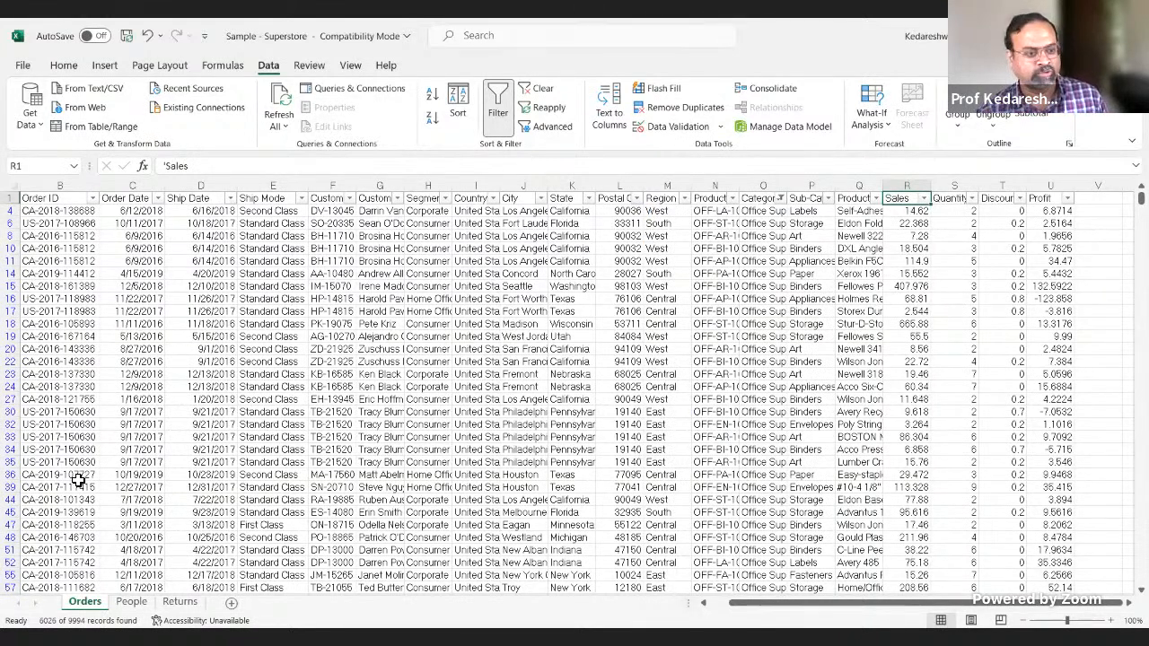
# Step: Look at the People and Returns sheets and go back to the Orders sheet
pyautogui.click(131, 602)
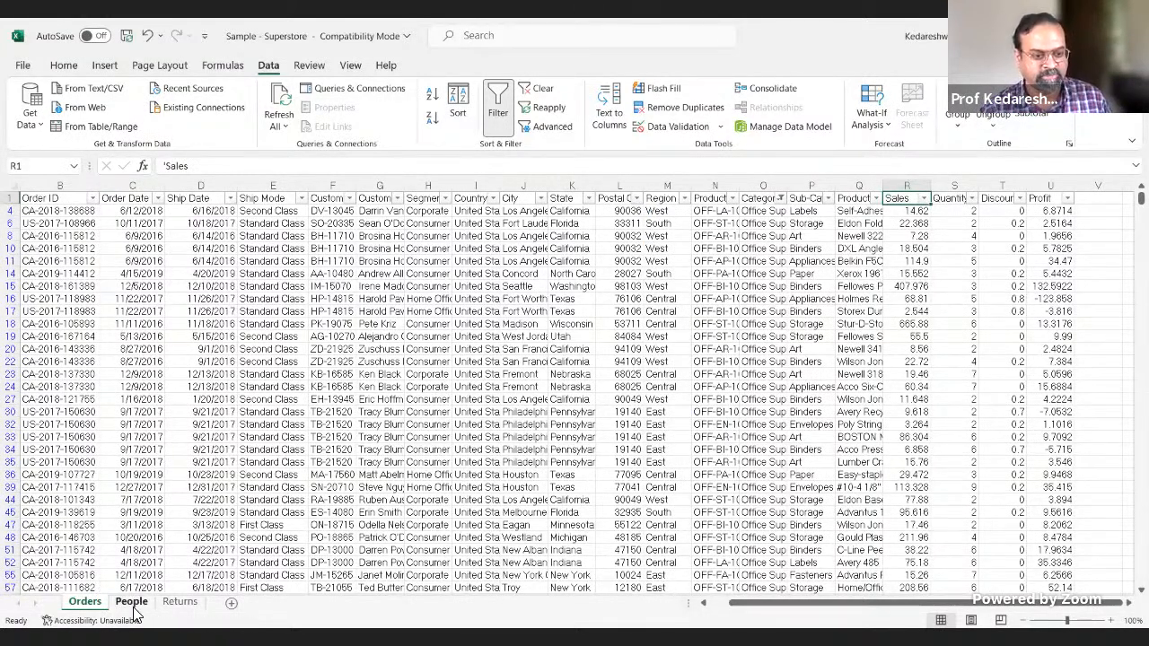
pyautogui.click(184, 607)
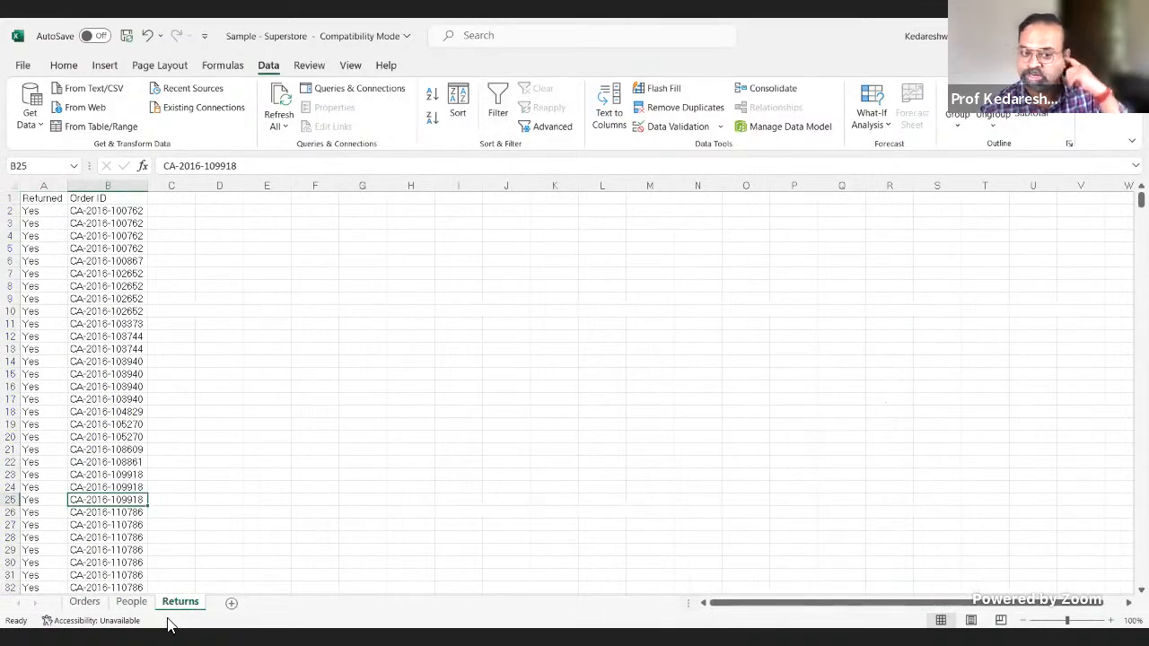
pyautogui.click(97, 605)
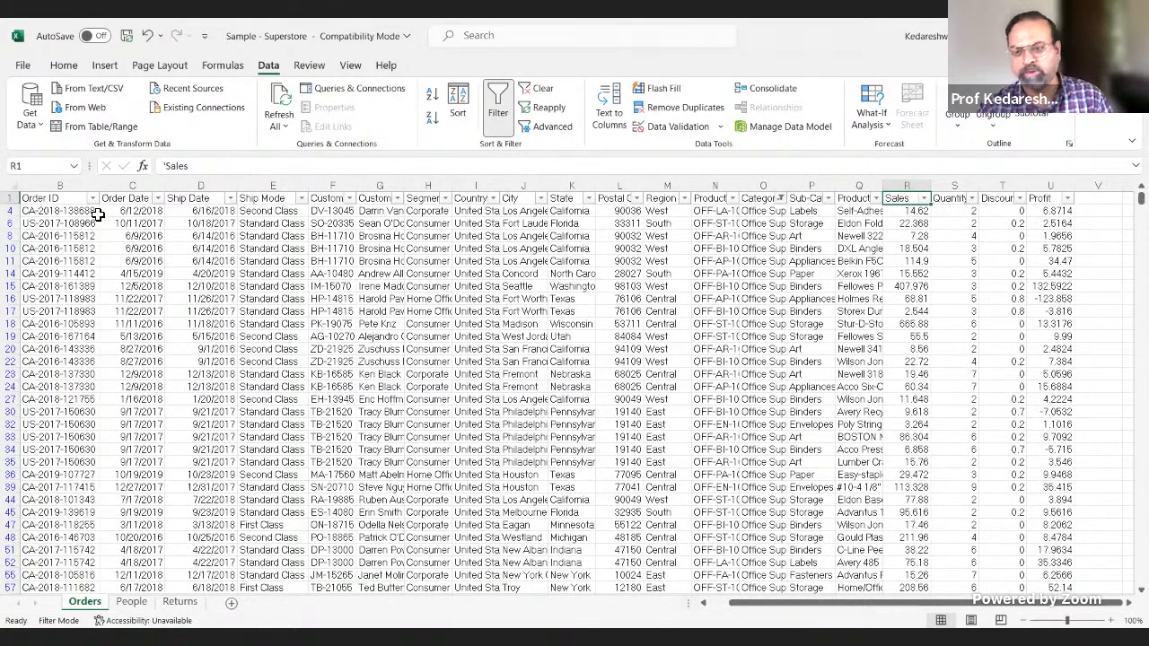
# Step: Inspect the filter values of the Customer Name and Customer ID columns without applying any filter
pyautogui.click(397, 199)
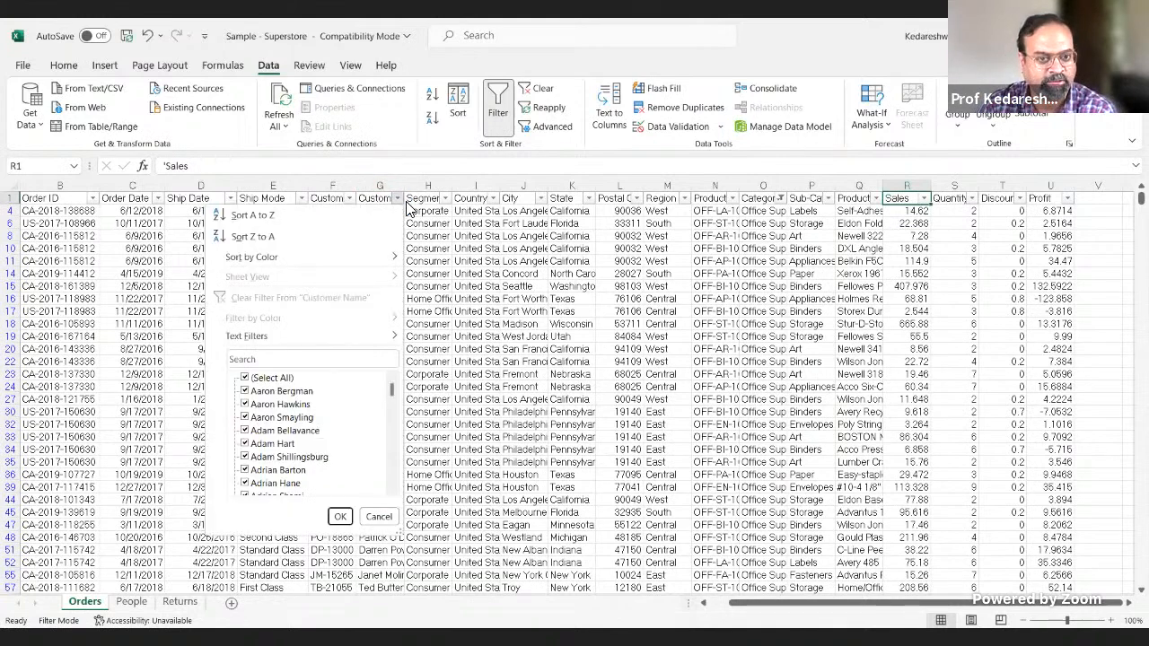
pyautogui.click(398, 199)
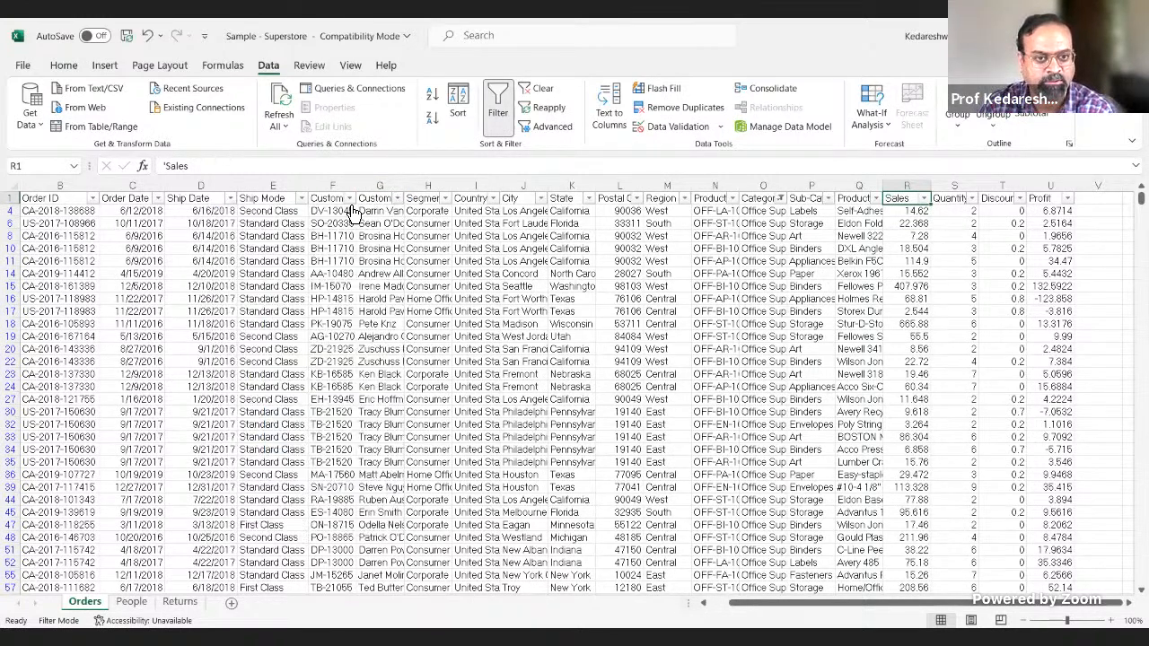
pyautogui.click(351, 200)
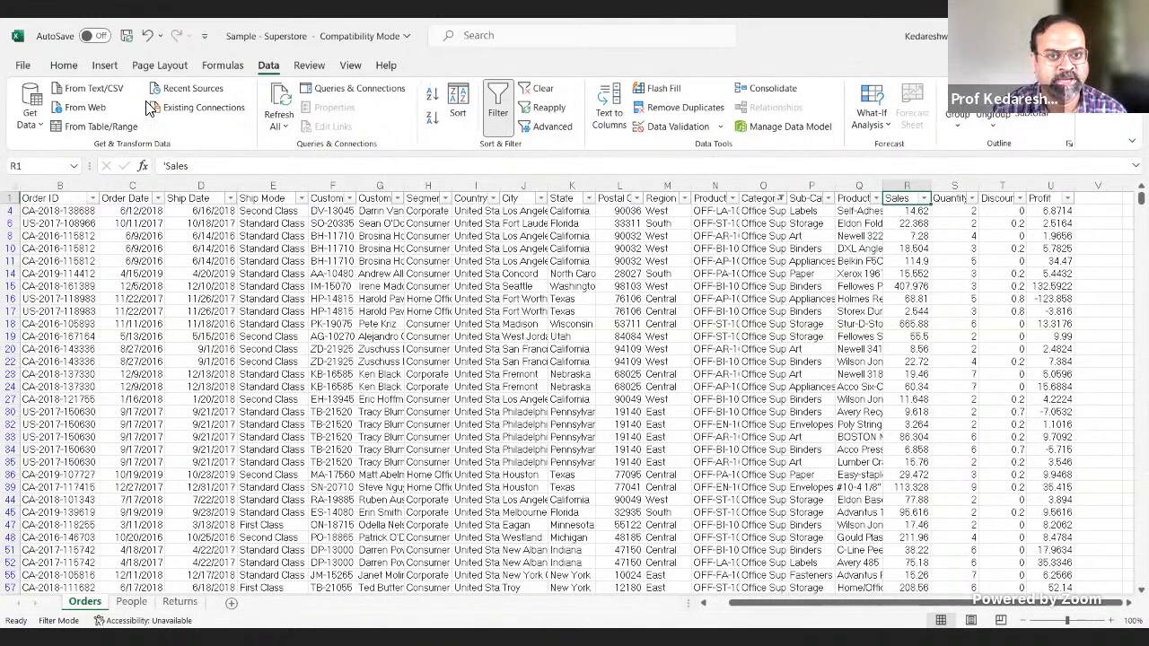
# Step: Clear the Category filter and remove the filters from the header row of the Orders sheet
pyautogui.click(545, 93)
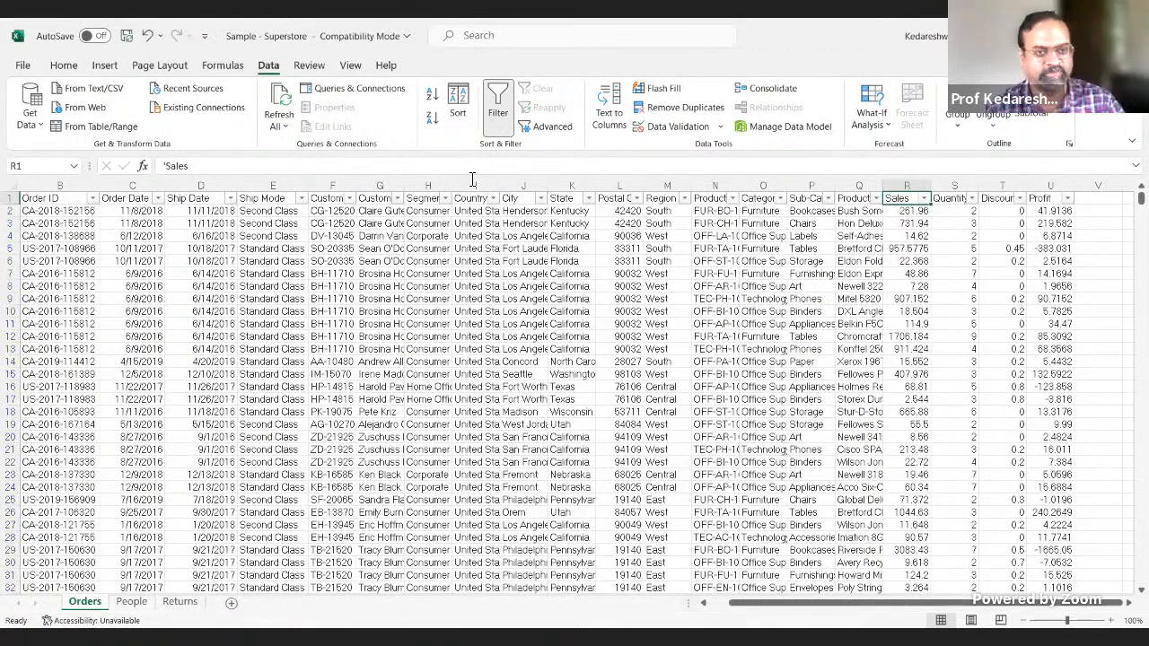
pyautogui.click(61, 197)
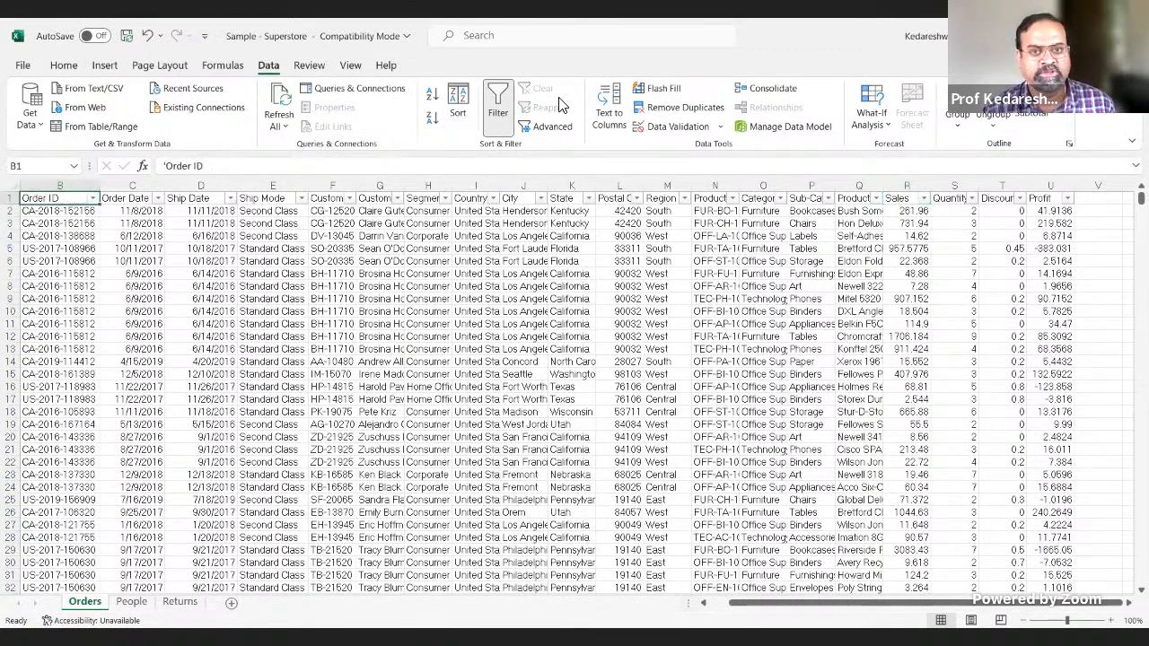
pyautogui.click(499, 100)
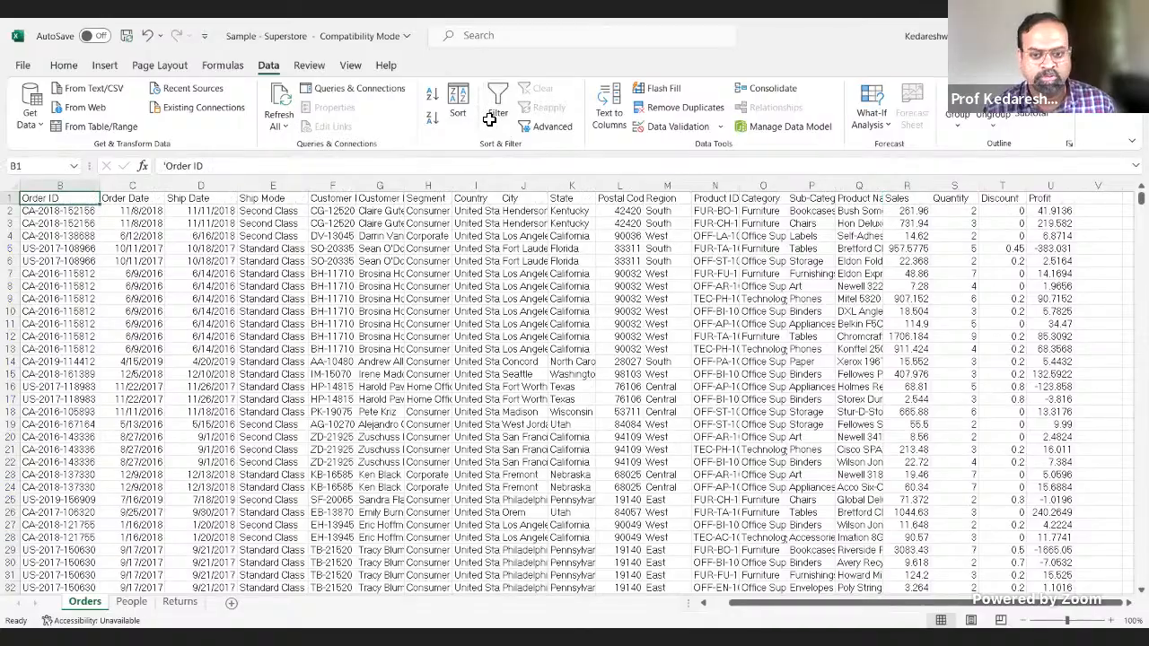
pyautogui.scroll(-19, 813, 346)
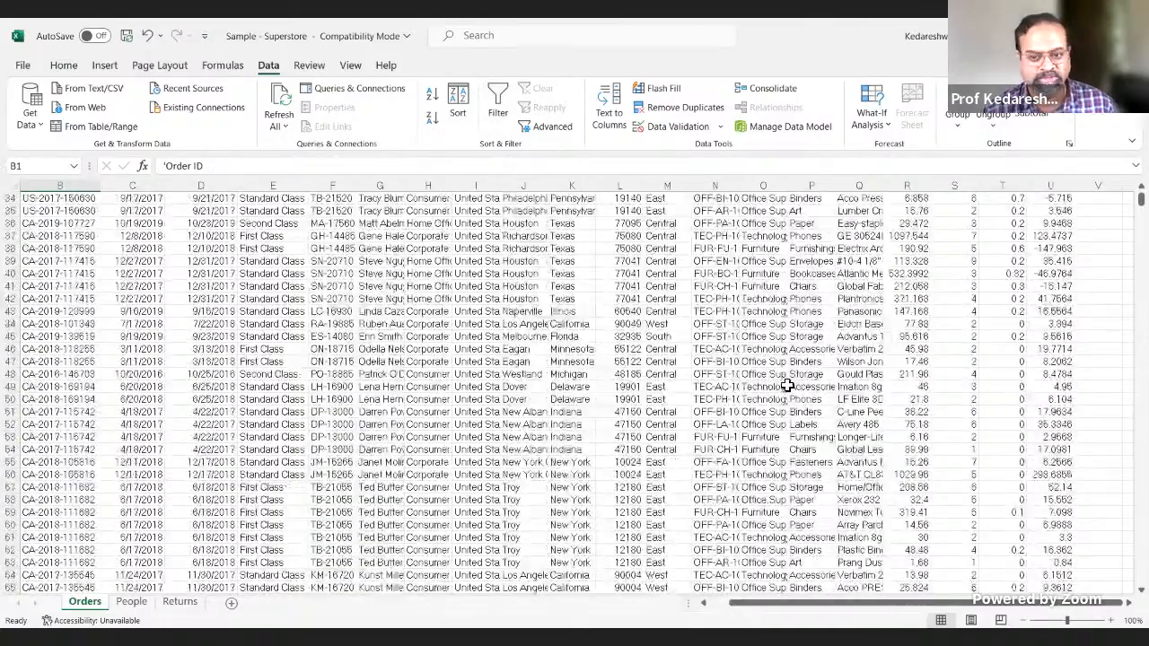
pyautogui.scroll(-2, 783, 400)
pyautogui.scroll(8, 799, 386)
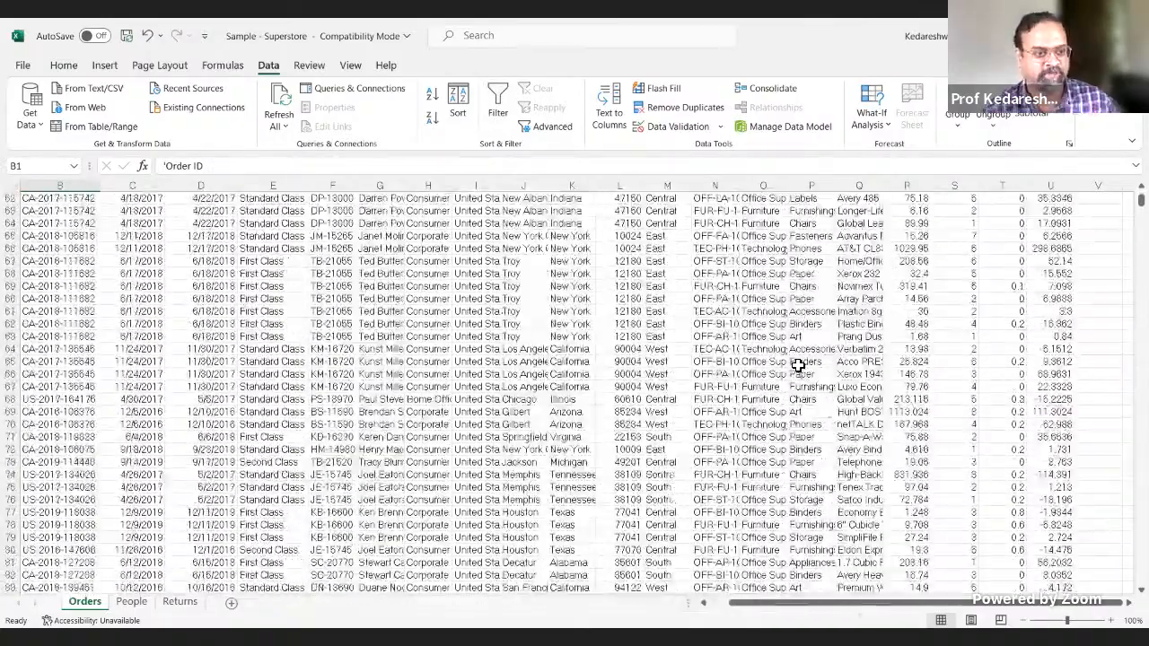
pyautogui.scroll(8, 808, 368)
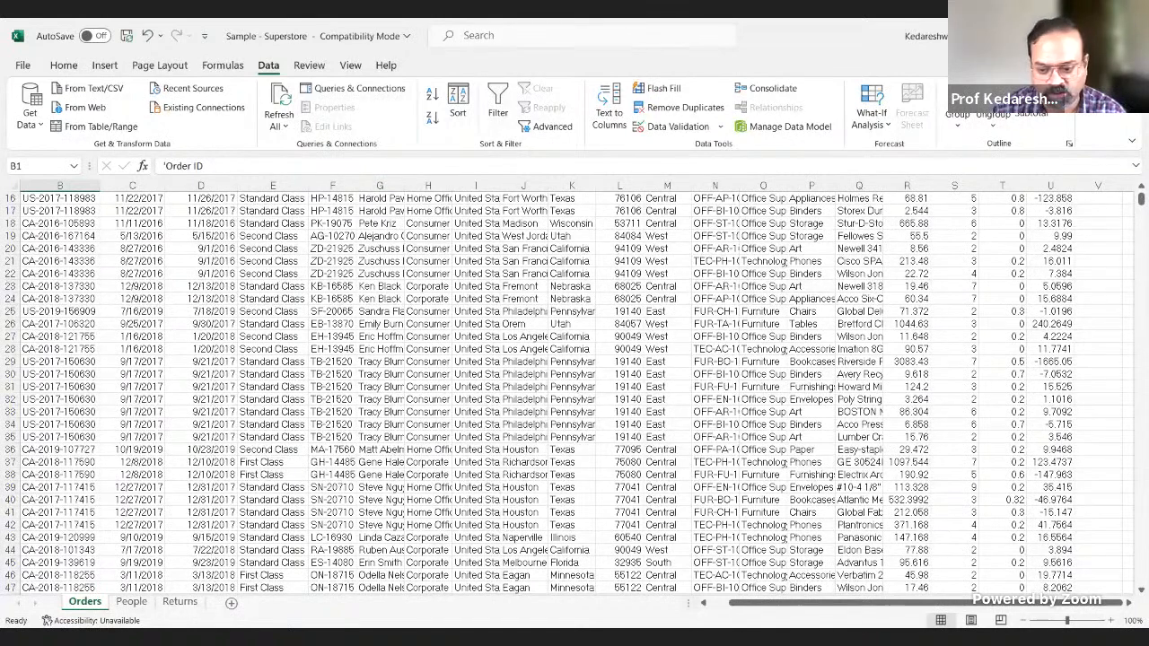
# Step: Switch to Tableau Public and view its additional server connectors
pyautogui.hotkey('alt', 'Tab')
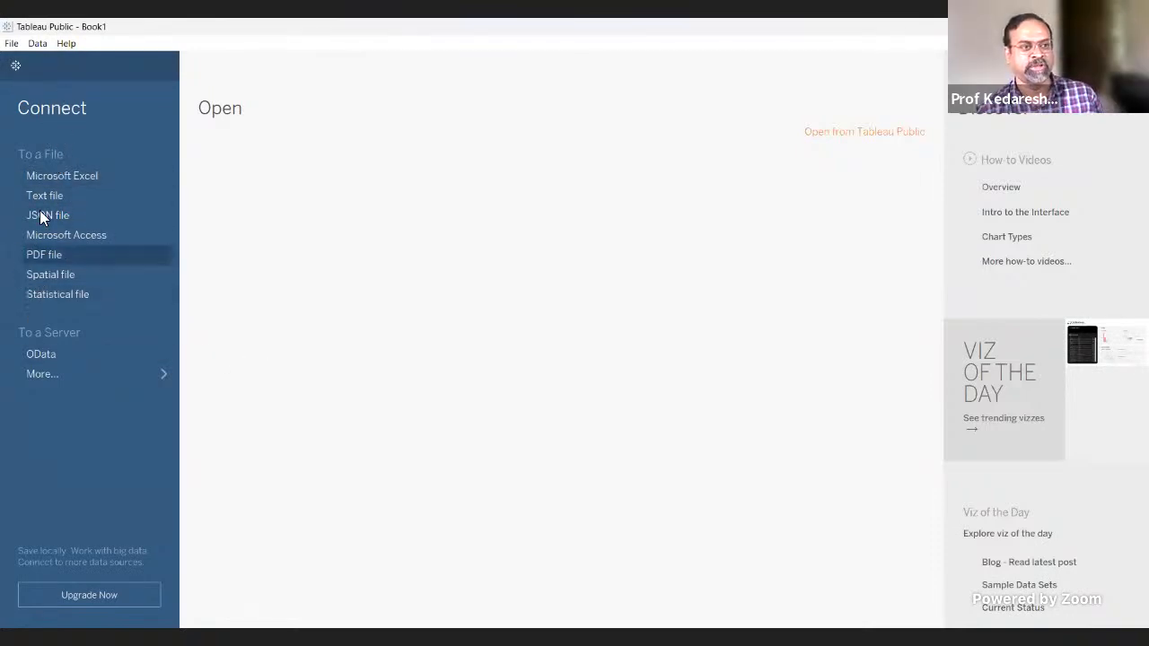
pyautogui.click(46, 374)
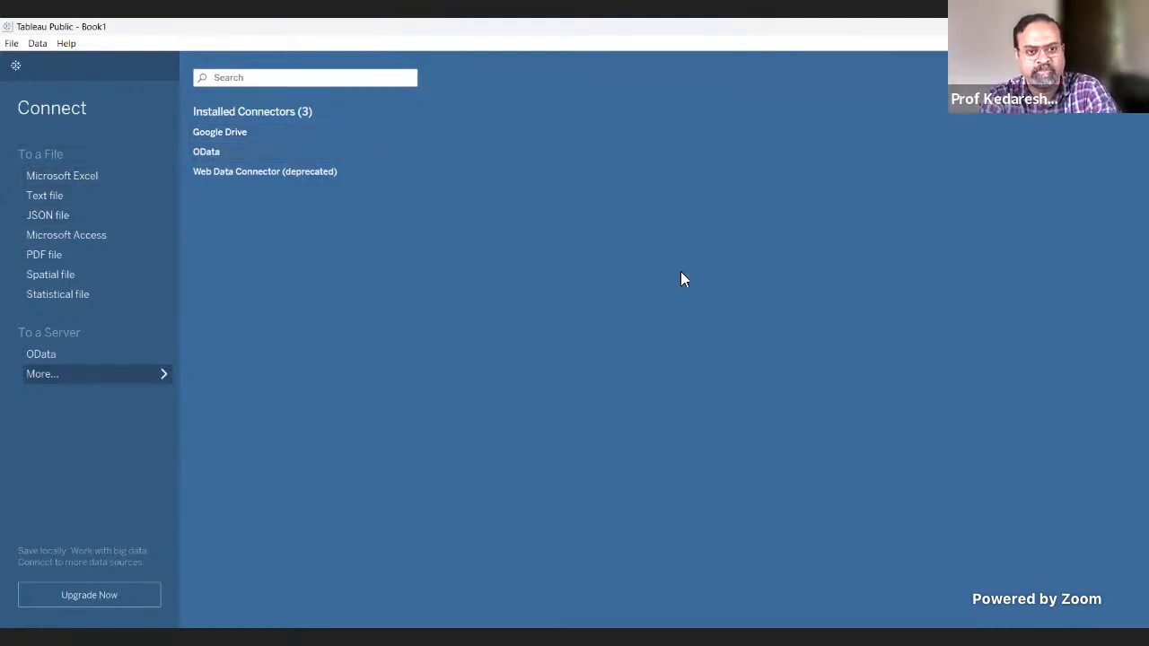
# Step: Connect to the Sample - Superstore Excel workbook in the Dataset folder of BPS To Share
pyautogui.click(79, 176)
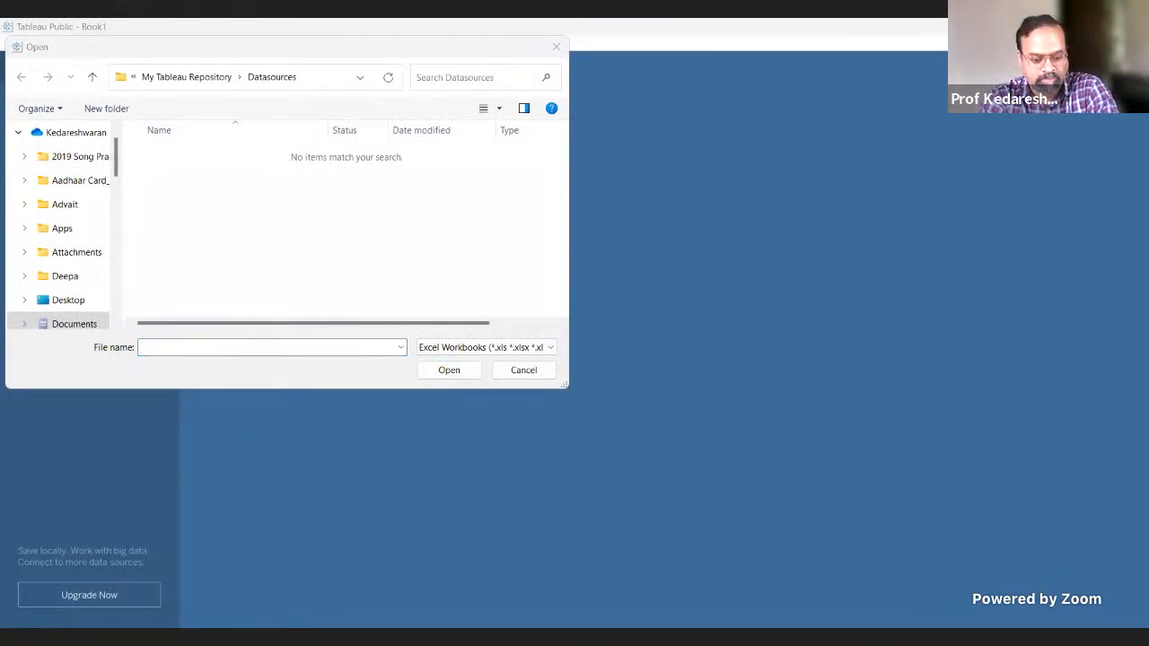
pyautogui.click(312, 73)
pyautogui.hotkey('ctrl', 'v')
pyautogui.press('Return')
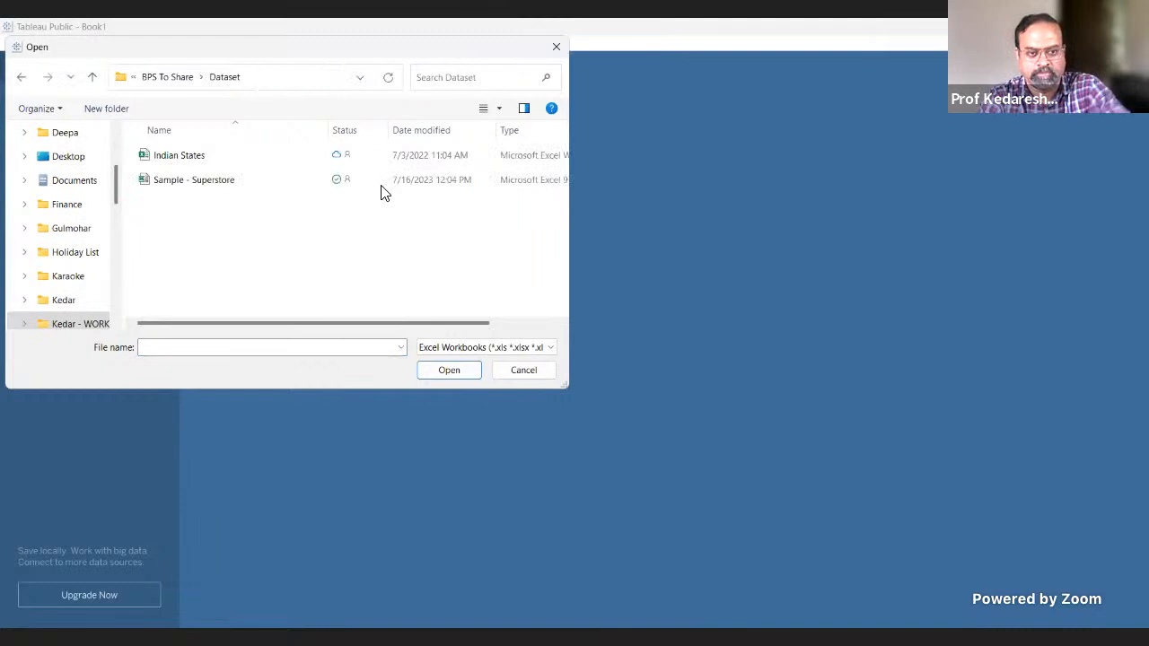
pyautogui.doubleClick(204, 186)
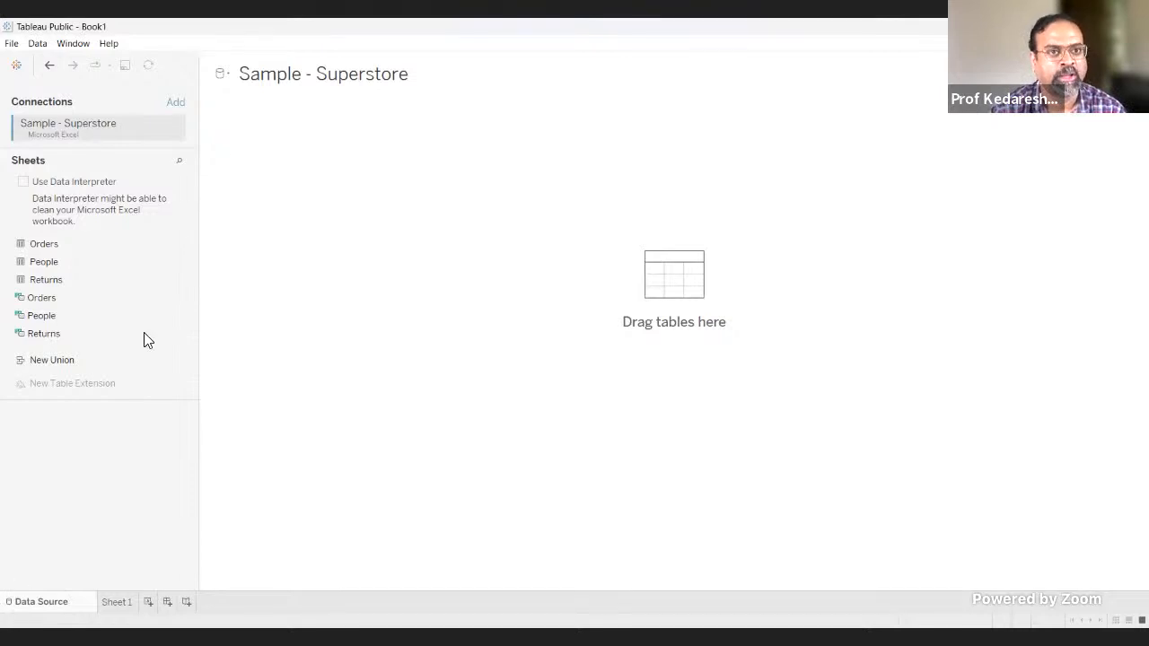
# Step: Compare the data source's name and sheet list with the Superstore workbook's Orders, People and Returns sheets in Excel, and return to Tableau Public
pyautogui.click(277, 85)
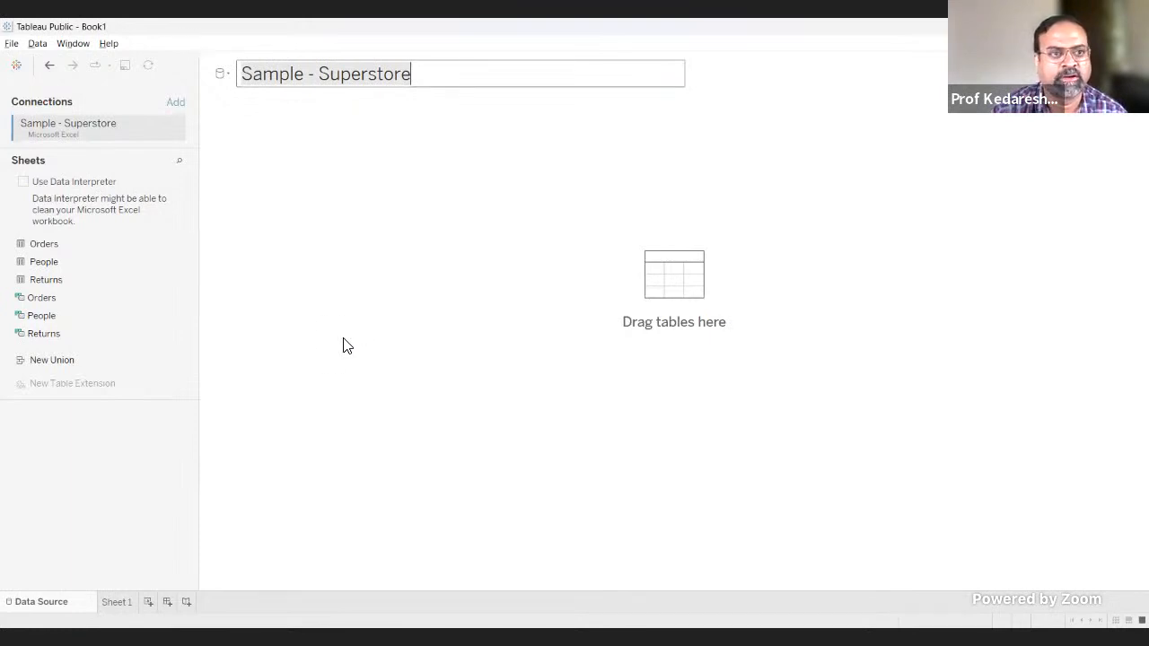
pyautogui.hotkey('alt', 'Tab')
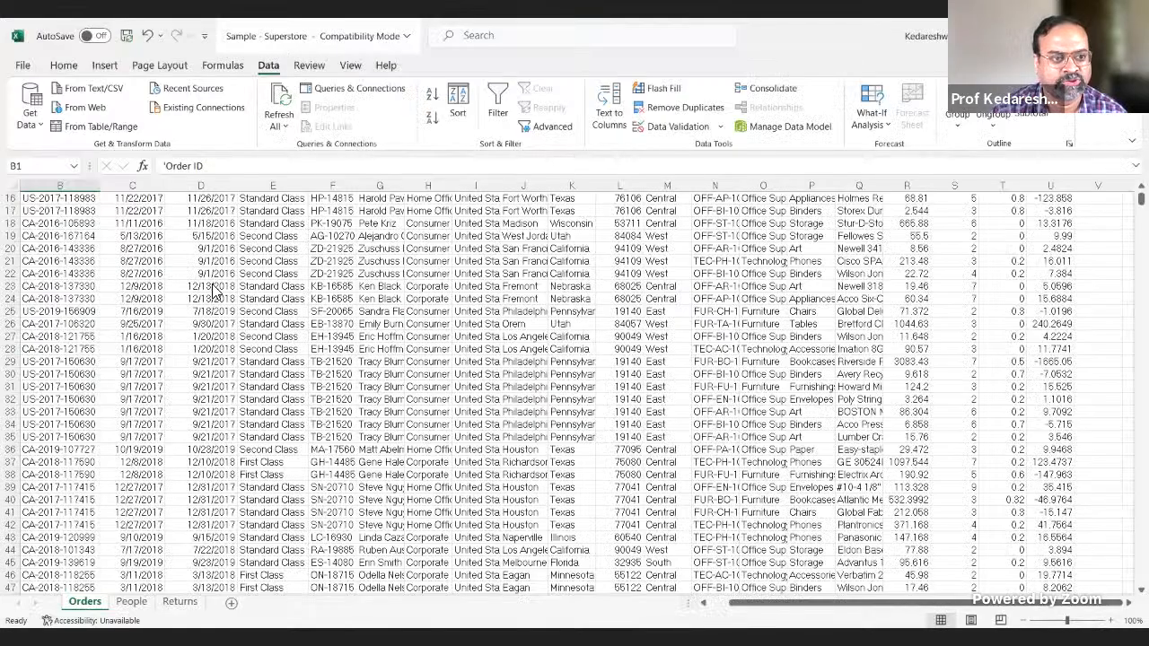
pyautogui.hotkey('alt', 'Tab')
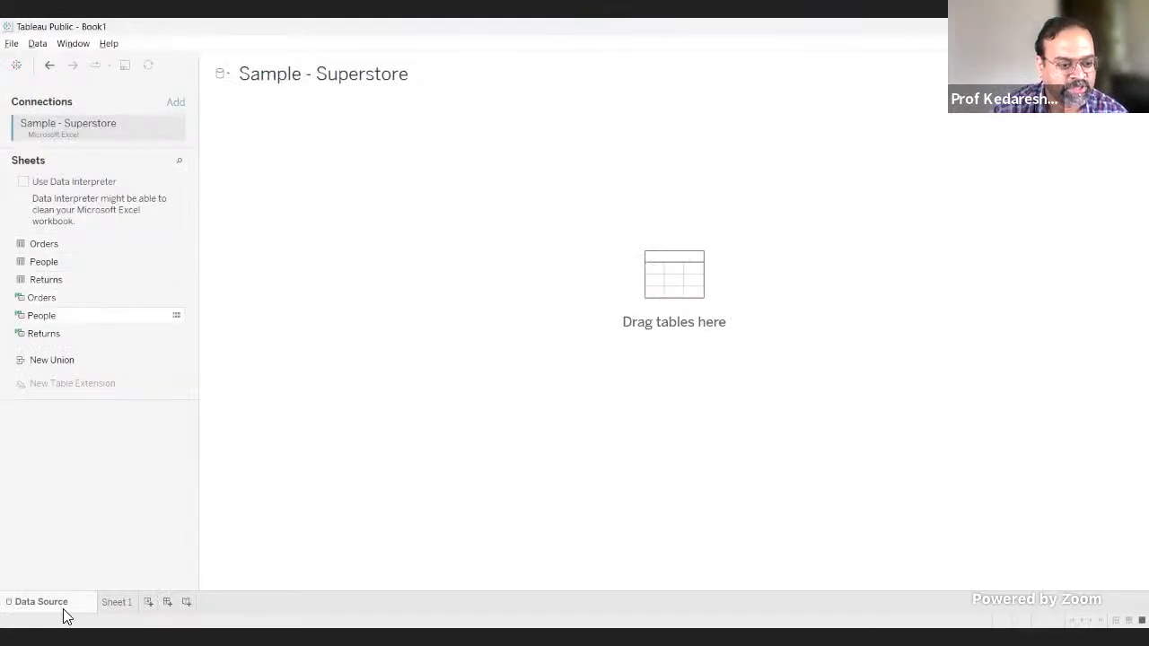
pyautogui.hotkey('alt', 'Tab')
pyautogui.click(126, 609)
pyautogui.click(165, 610)
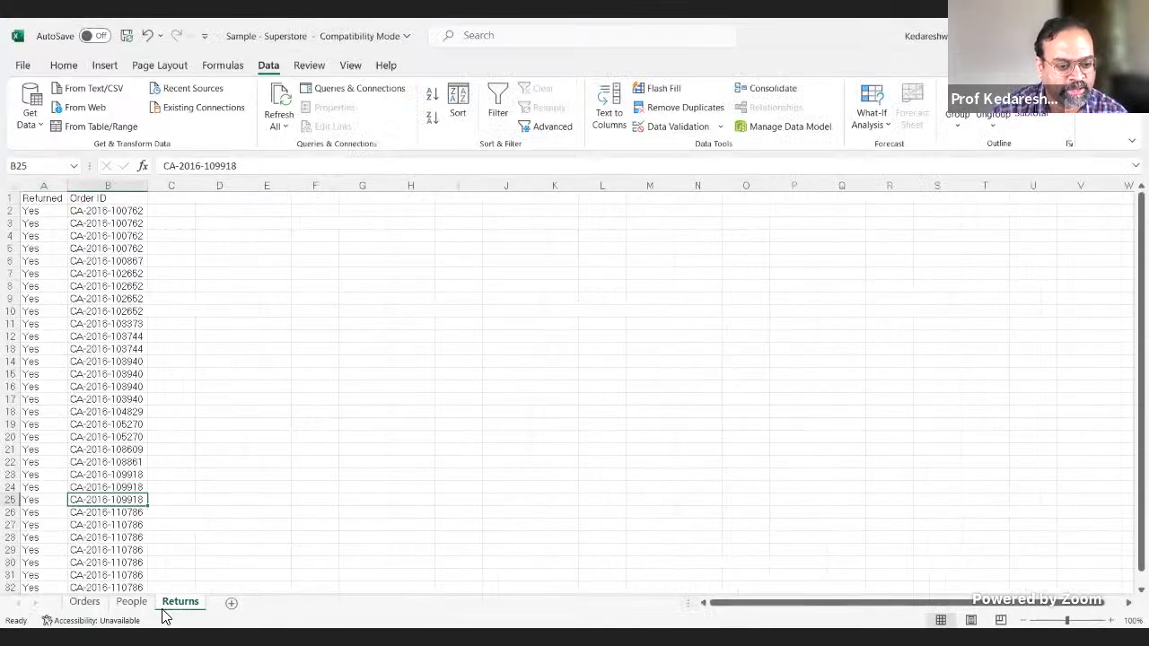
pyautogui.click(131, 602)
pyautogui.click(85, 602)
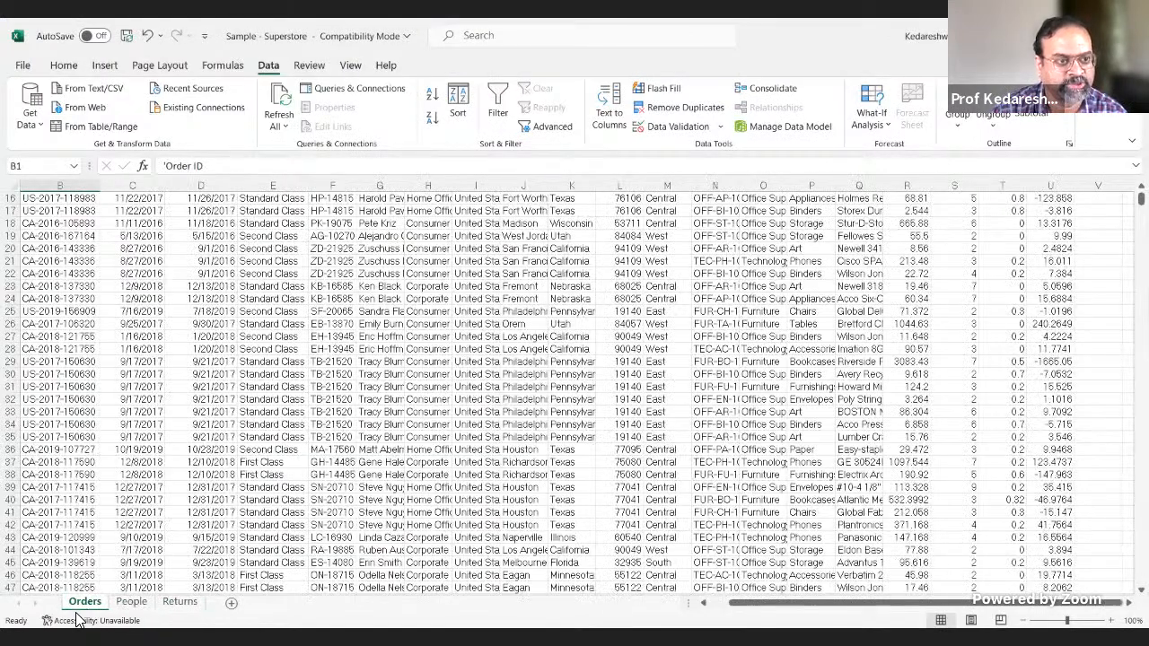
pyautogui.hotkey('alt', 'Tab')
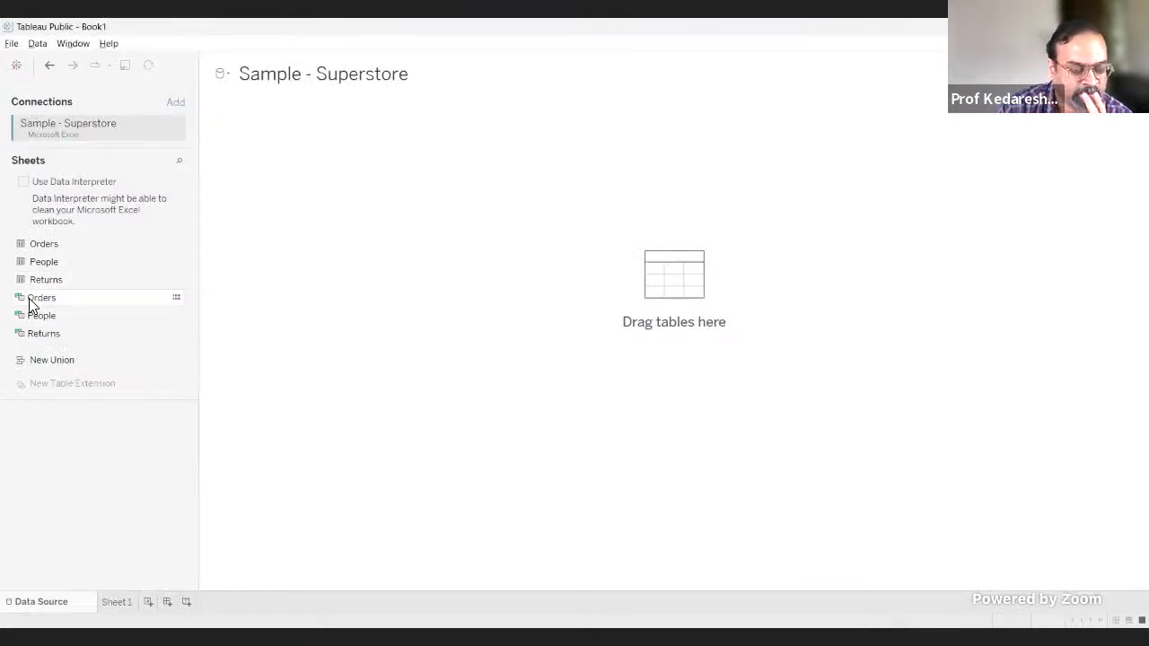
# Step: Switch to the Superstore workbook in Excel and look through its People, Returns and Orders sheets
pyautogui.moveTo(34, 280); pyautogui.dragTo(33, 285)
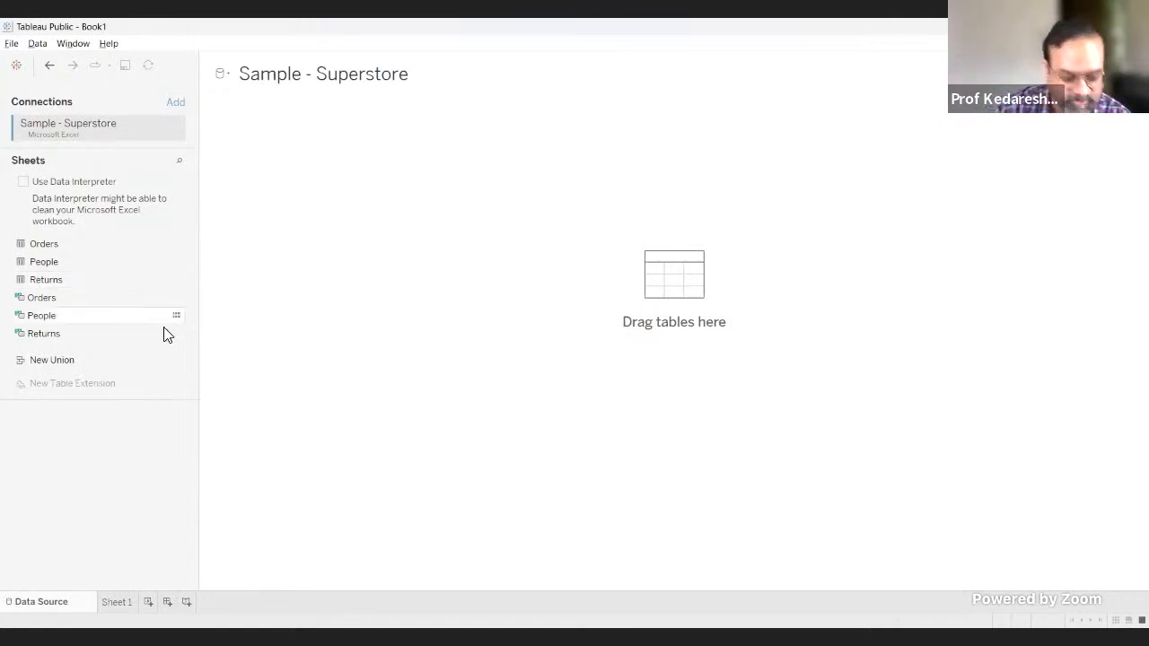
pyautogui.hotkey('alt', 'Tab')
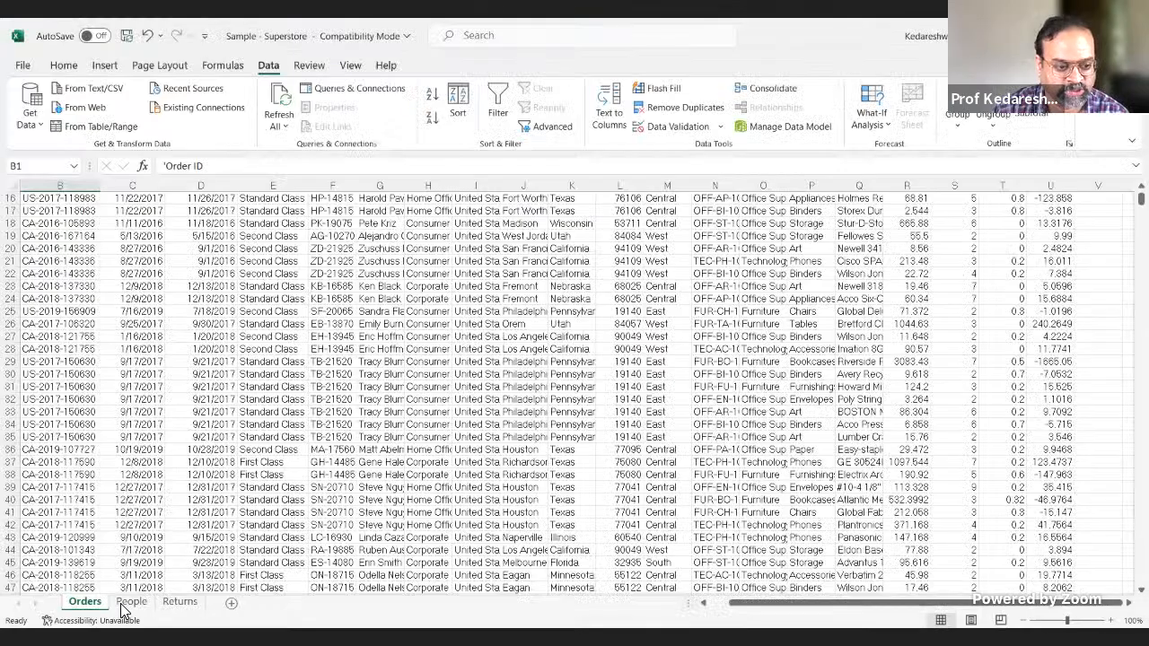
pyautogui.click(133, 602)
pyautogui.click(173, 606)
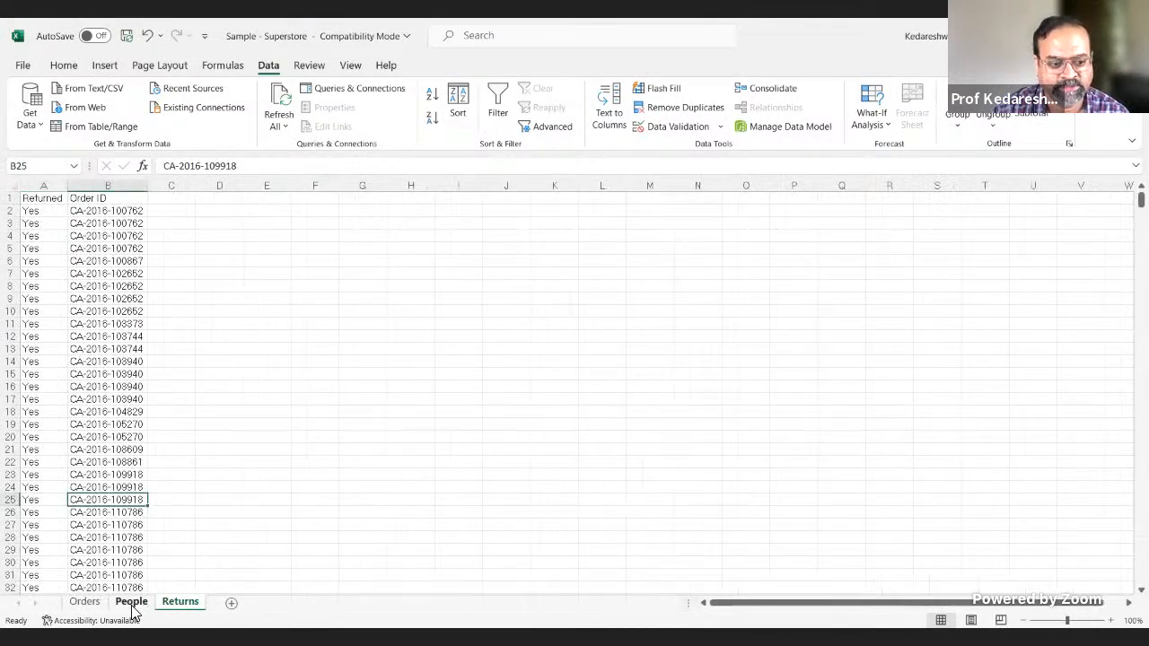
pyautogui.click(133, 603)
pyautogui.click(84, 603)
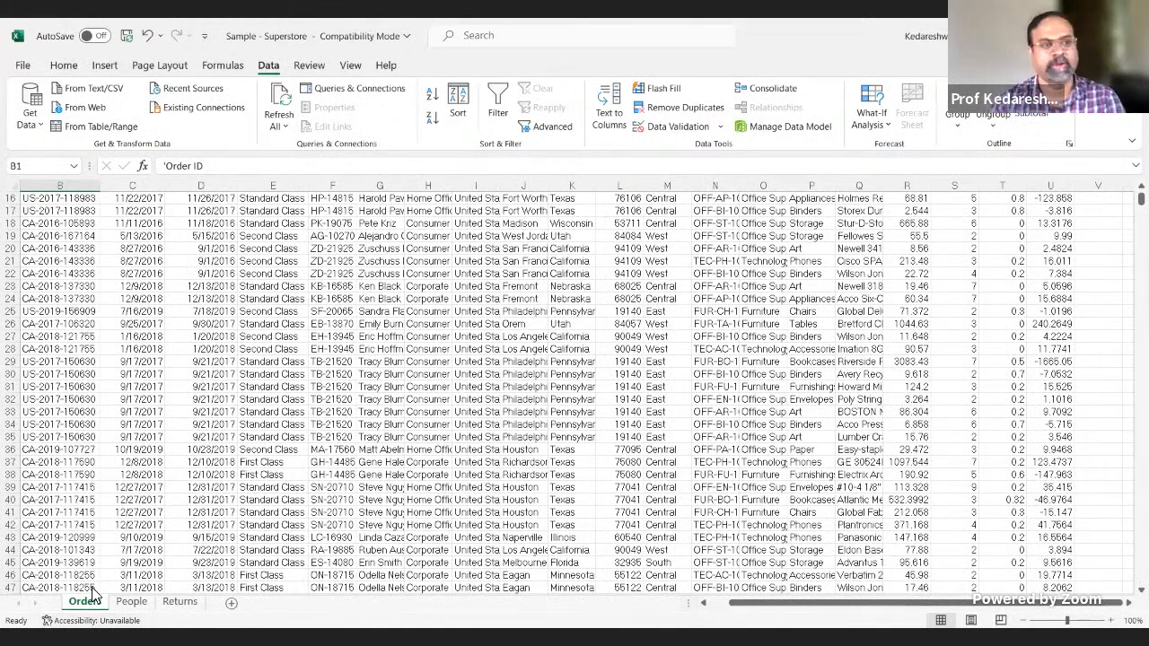
# Step: Switch back to Tableau Public and add the Orders sheet to the data source canvas
pyautogui.hotkey('alt', 'Tab')
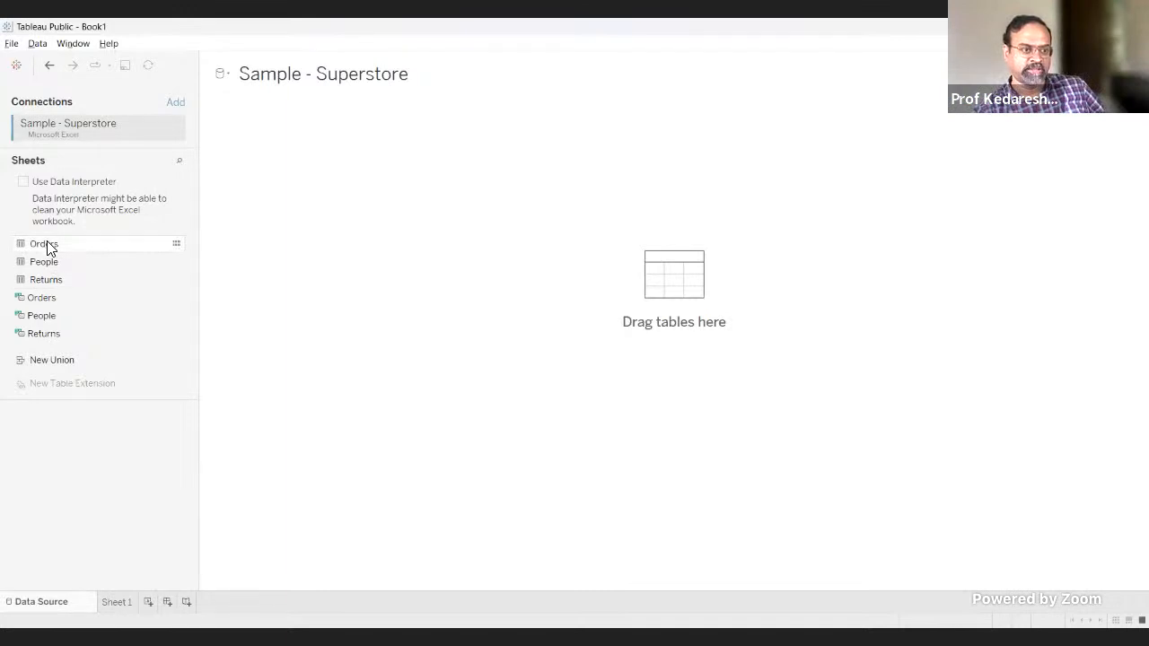
pyautogui.click(90, 247)
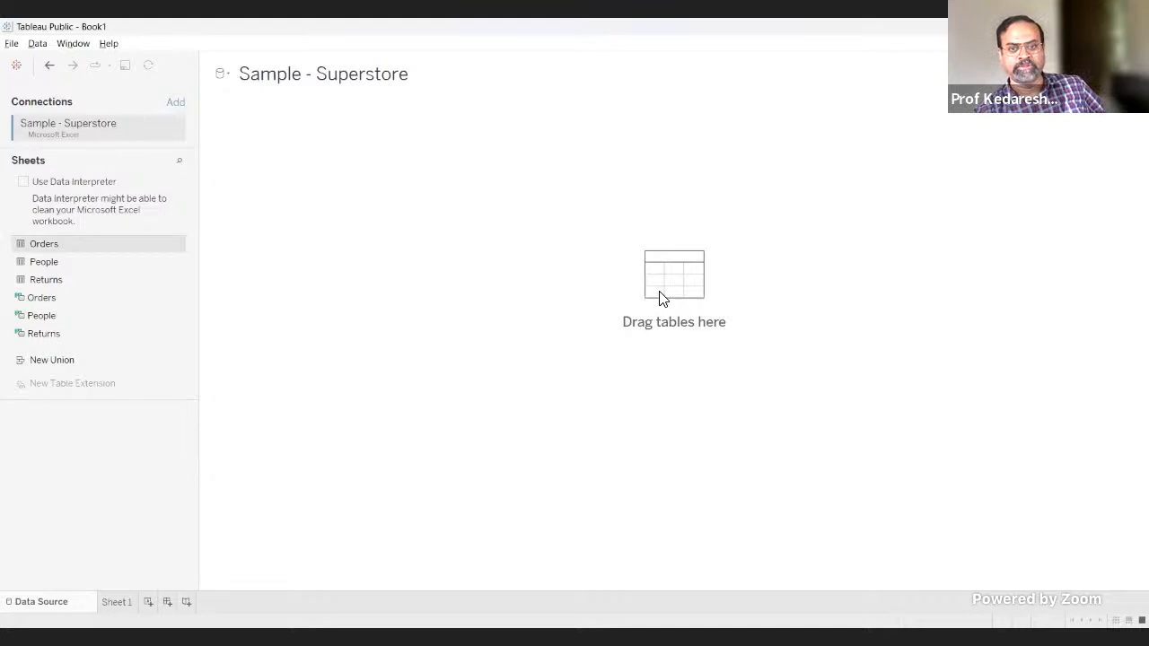
pyautogui.moveTo(660, 297); pyautogui.dragTo(660, 299)
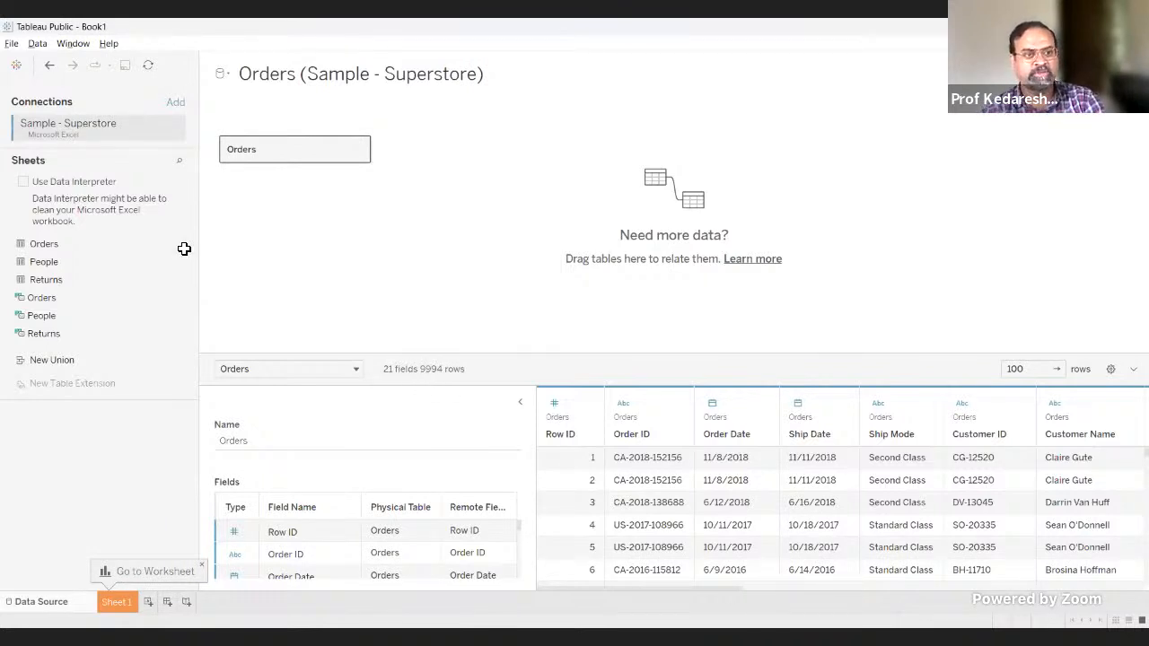
# Step: Check the Orders columns from Row ID to Profit in Excel against the field count in Tableau Public
pyautogui.hotkey('alt', 'Tab')
pyautogui.scroll(5, 184, 249)
pyautogui.press('Right')
pyautogui.press('Right')
pyautogui.press('Right')
pyautogui.press('Right')
pyautogui.press('Right')
pyautogui.press('Right')
pyautogui.press('Right')
pyautogui.press('Right')
pyautogui.press('Right')
pyautogui.press('Right')
pyautogui.press('Right')
pyautogui.press('Right')
pyautogui.press('Right')
pyautogui.press('Right')
pyautogui.press('Right')
pyautogui.press('Right')
pyautogui.press('Right')
pyautogui.press('Right')
pyautogui.press('Right')
pyautogui.press('Right')
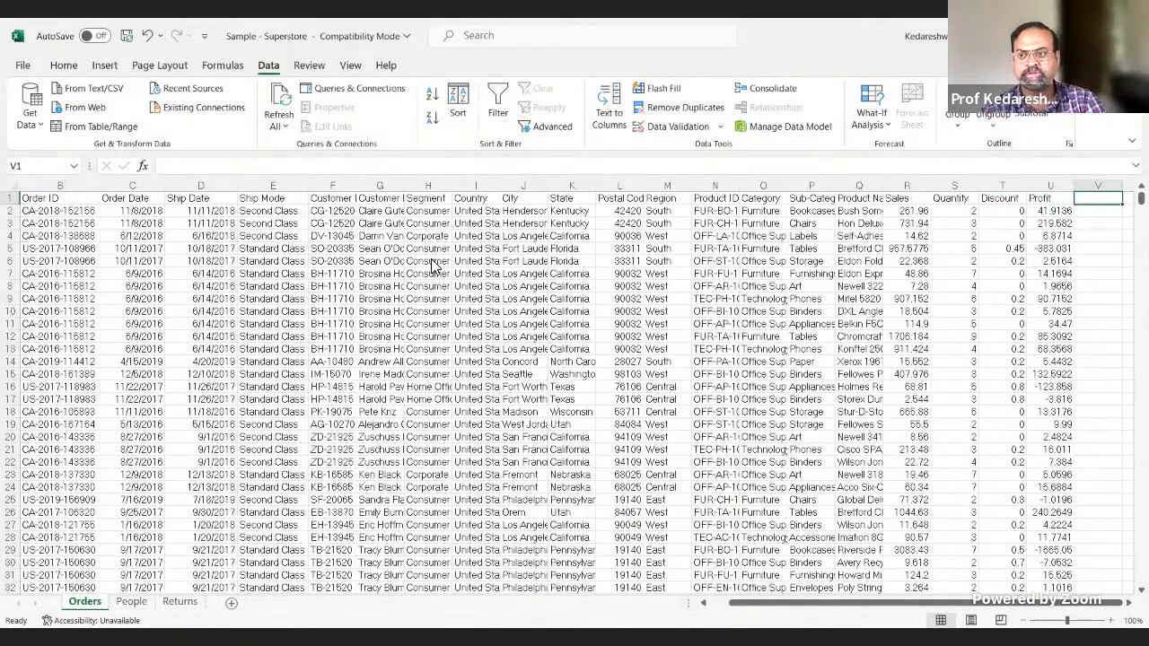
pyautogui.hotkey('alt', 'Tab')
pyautogui.hotkey('alt', 'Tab')
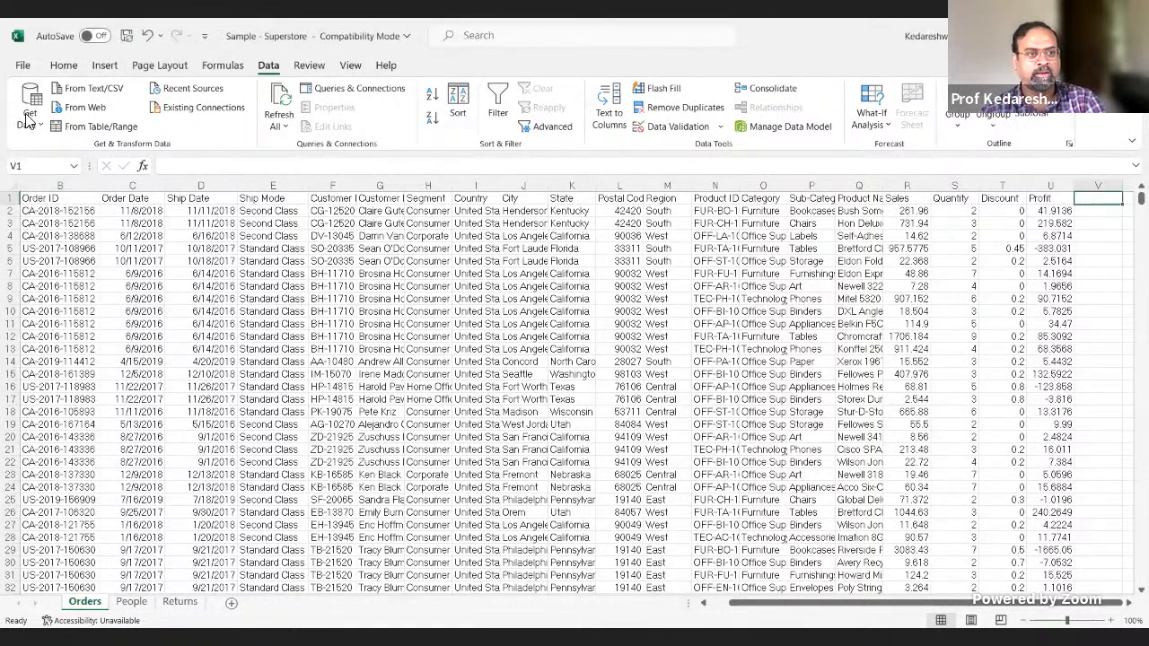
pyautogui.click(89, 198)
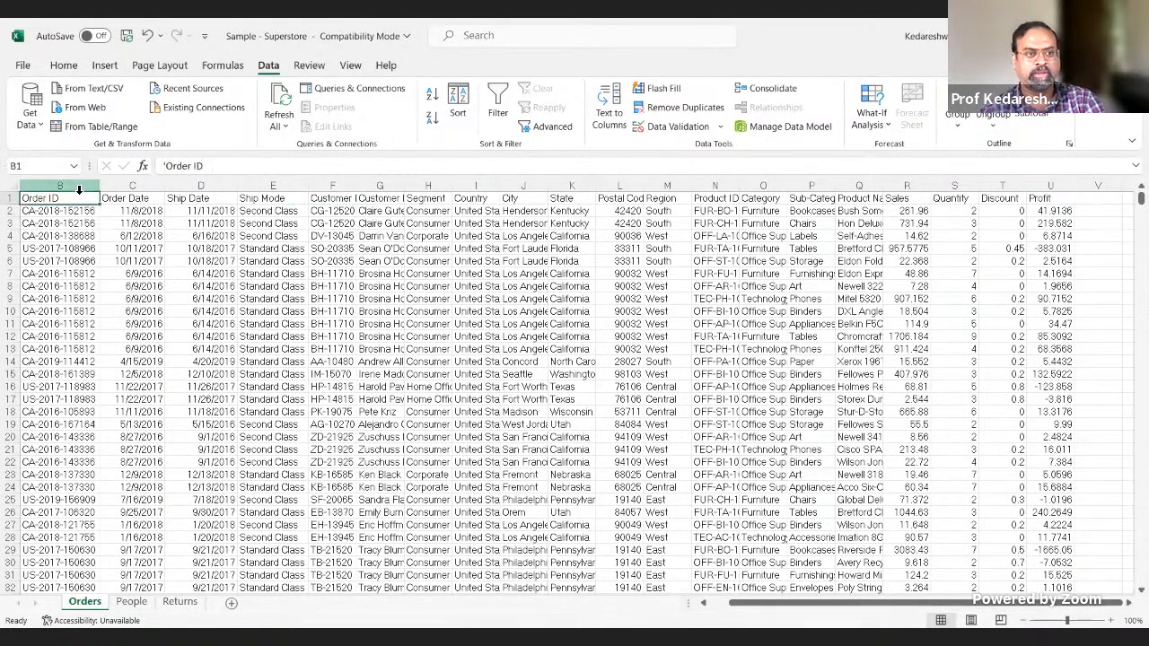
pyautogui.press('Left')
pyautogui.hotkey('ctrl', 'Right')
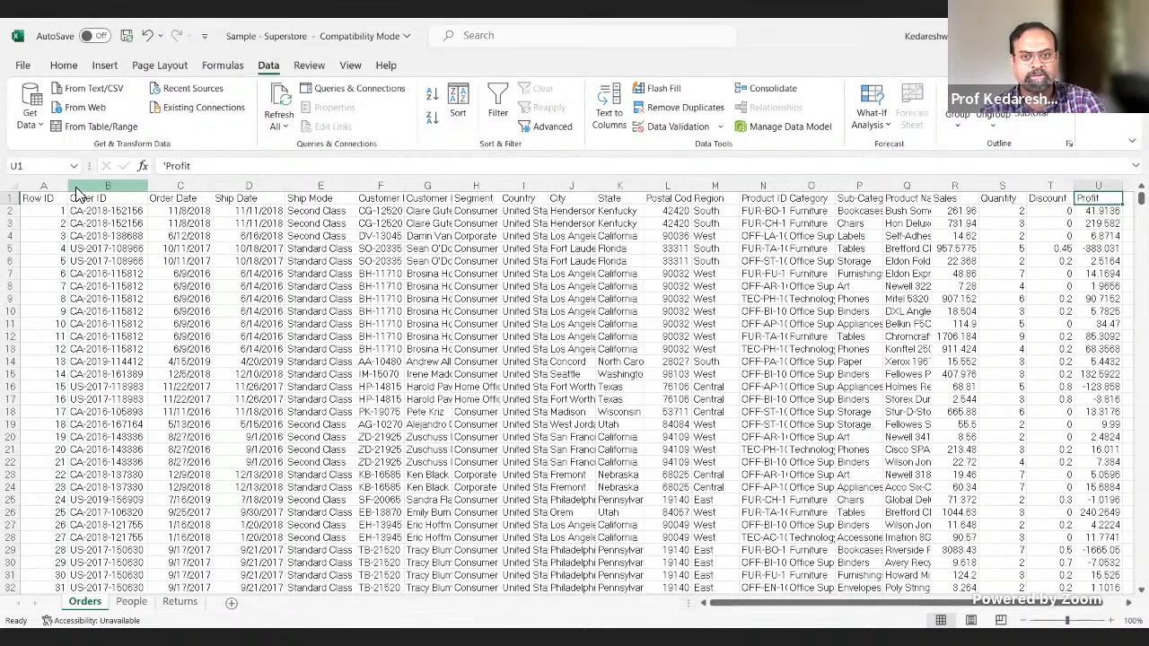
pyautogui.hotkey('alt', 'Tab')
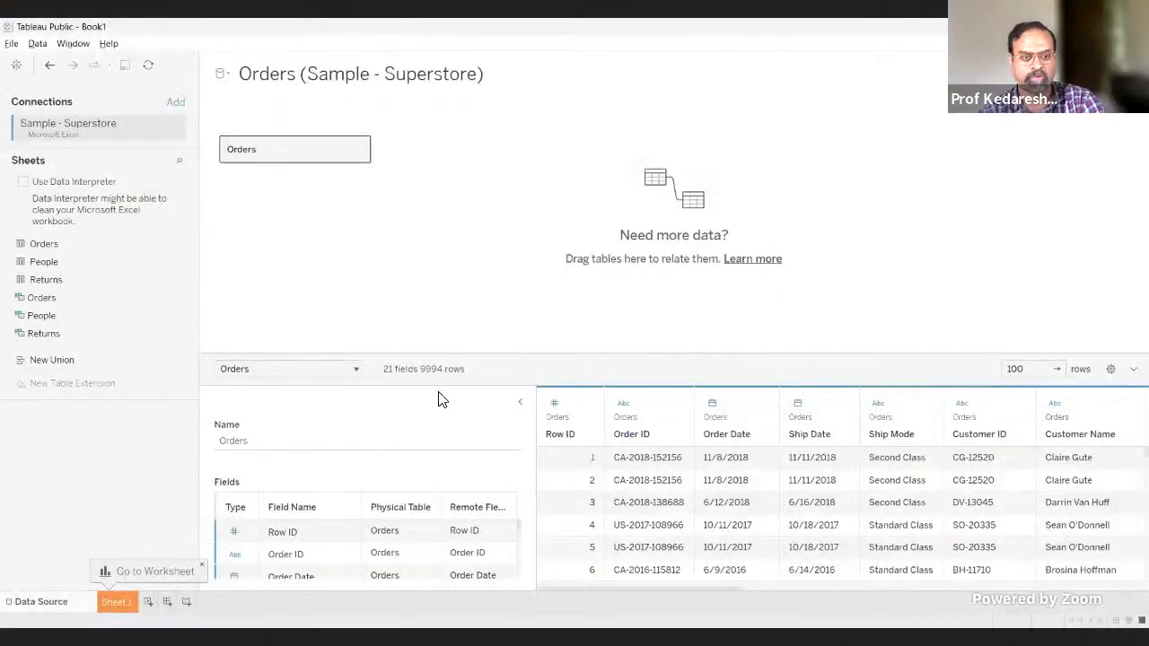
# Step: Check the last data row of the Orders sheet in Excel against the row count in Tableau Public
pyautogui.hotkey('alt', 'Tab')
pyautogui.press('Left')
pyautogui.press('Left')
pyautogui.press('Left')
pyautogui.press('Left')
pyautogui.press('Left')
pyautogui.press('Left')
pyautogui.press('Left')
pyautogui.press('Left')
pyautogui.press('Left')
pyautogui.press('Left')
pyautogui.press('Left')
pyautogui.press('Left')
pyautogui.press('Left')
pyautogui.press('Left')
pyautogui.press('Left')
pyautogui.press('Left')
pyautogui.press('Left')
pyautogui.press('Left')
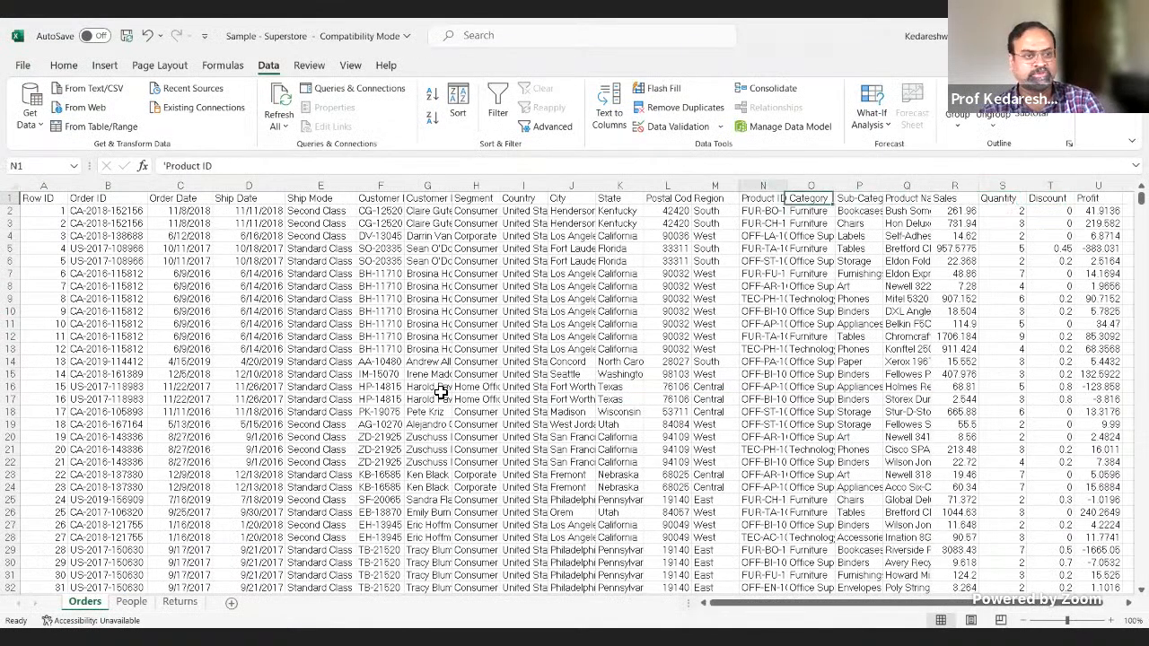
pyautogui.hotkey('ctrl', 'Down')
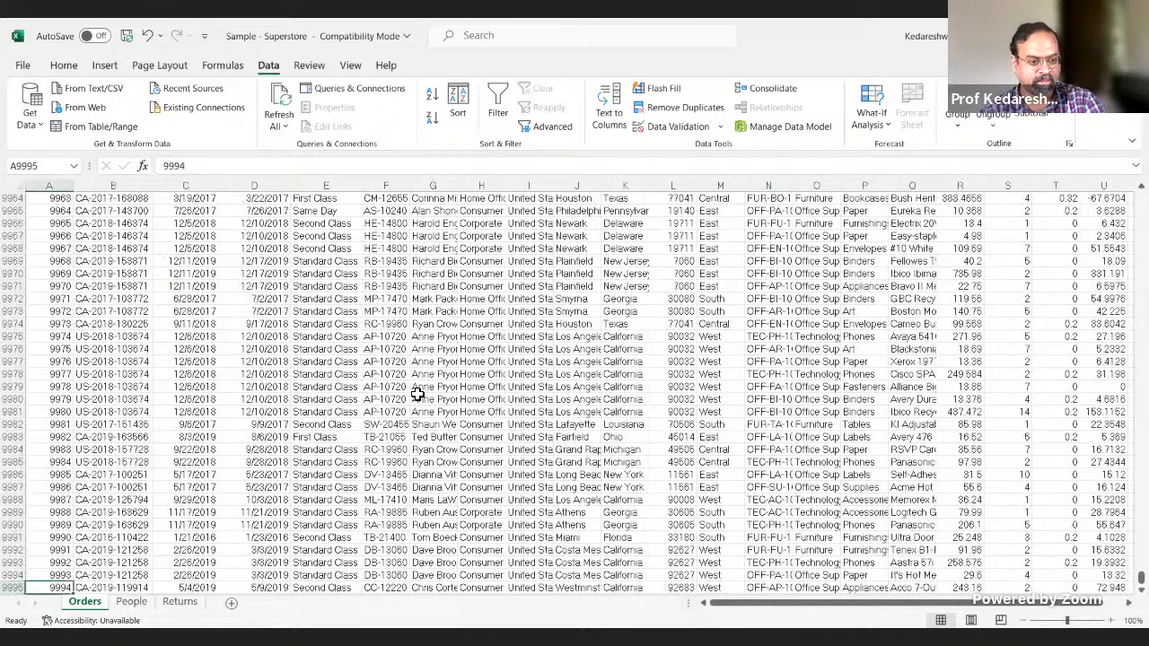
pyautogui.hotkey('ctrl', 'Up')
pyautogui.hotkey('ctrl', 'Down')
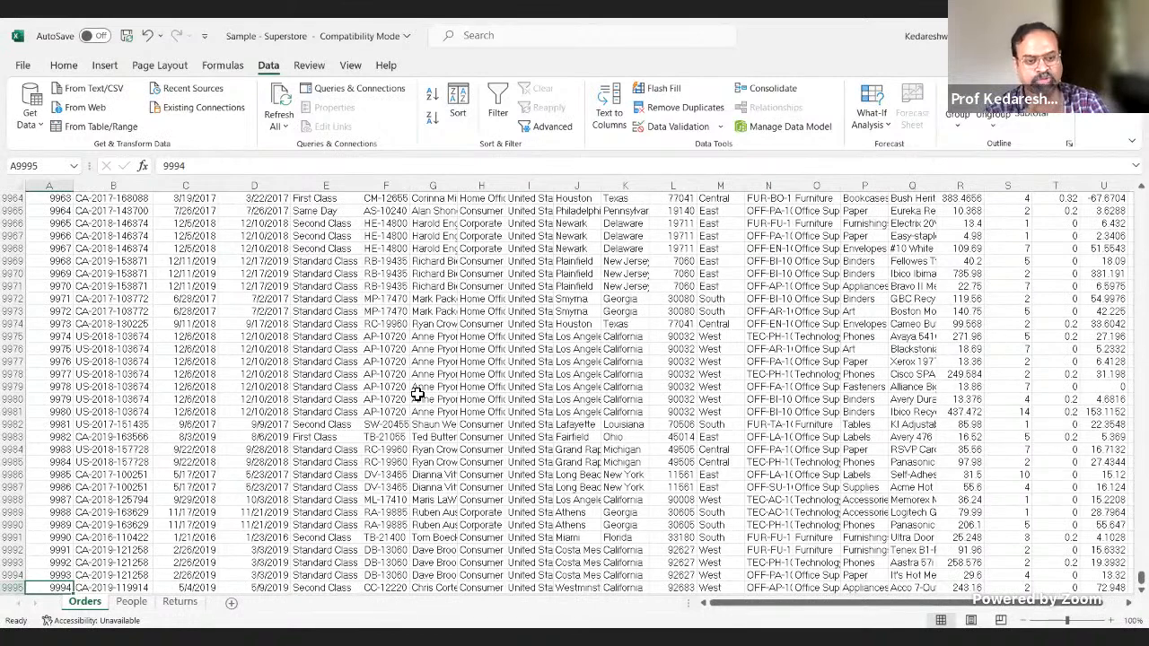
pyautogui.hotkey('alt', 'Tab')
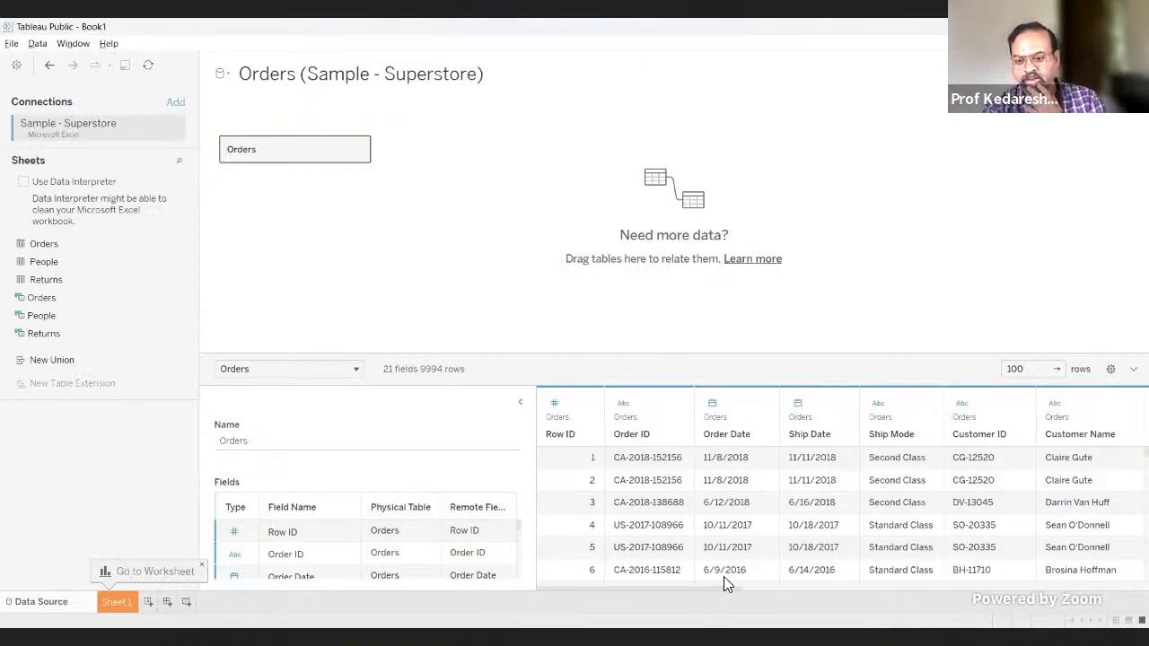
# Step: Examine the Orders preview's columns from Row ID through Profit and their data types
pyautogui.moveTo(725, 589); pyautogui.dragTo(1132, 575)
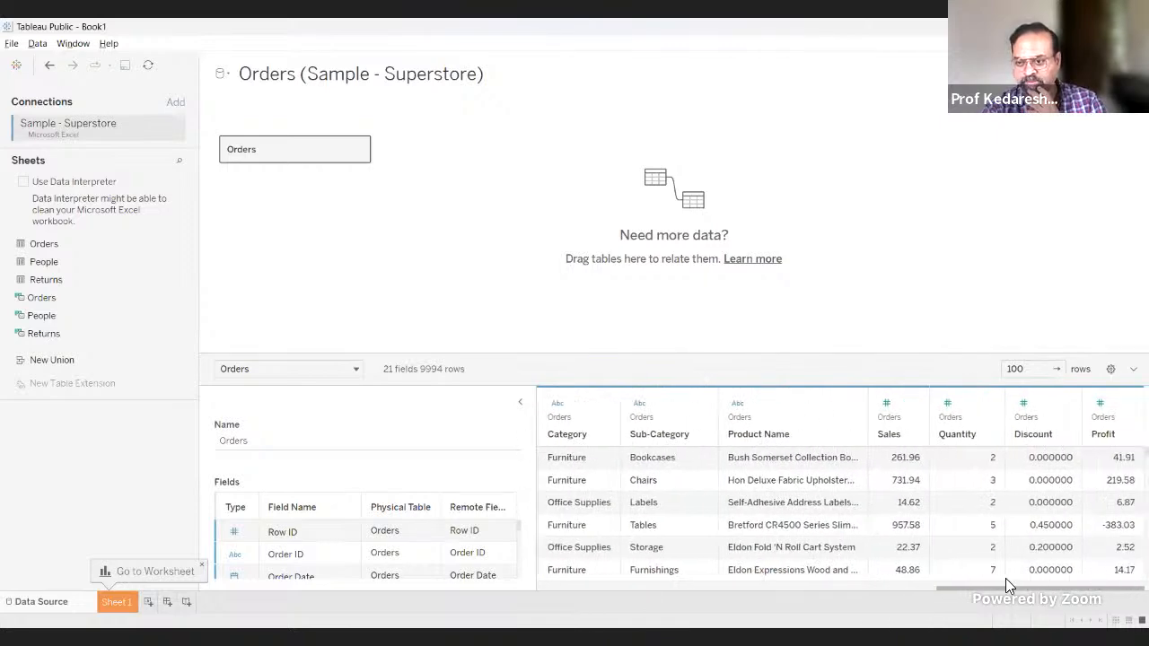
pyautogui.moveTo(1005, 583); pyautogui.dragTo(715, 546)
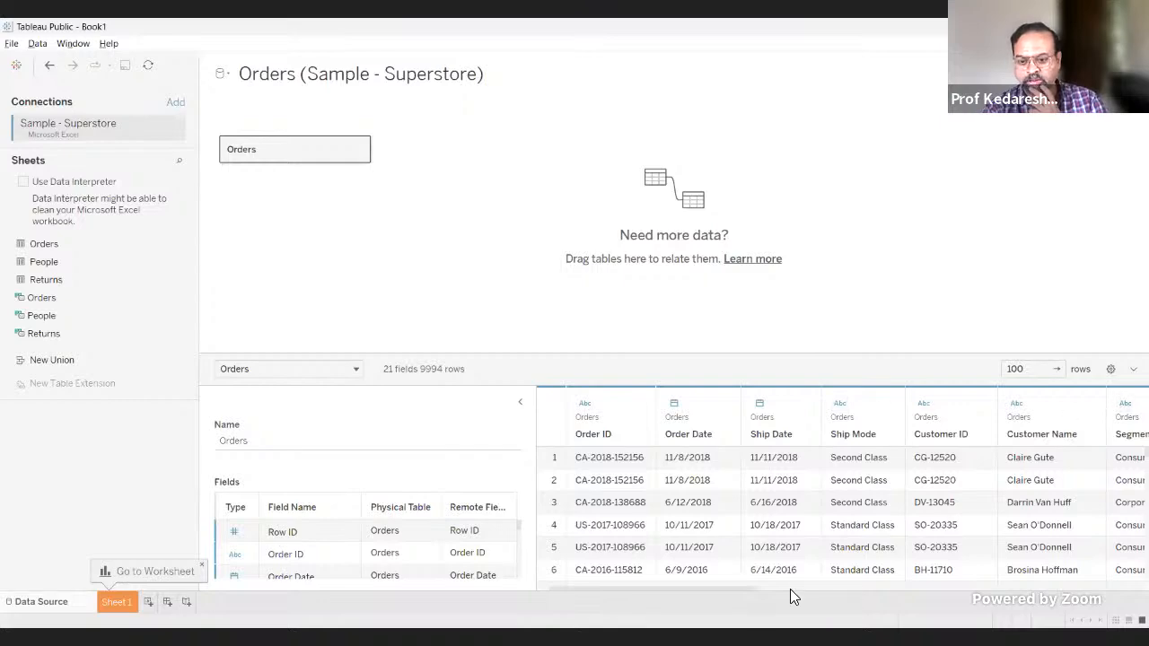
pyautogui.moveTo(751, 587); pyautogui.dragTo(661, 598)
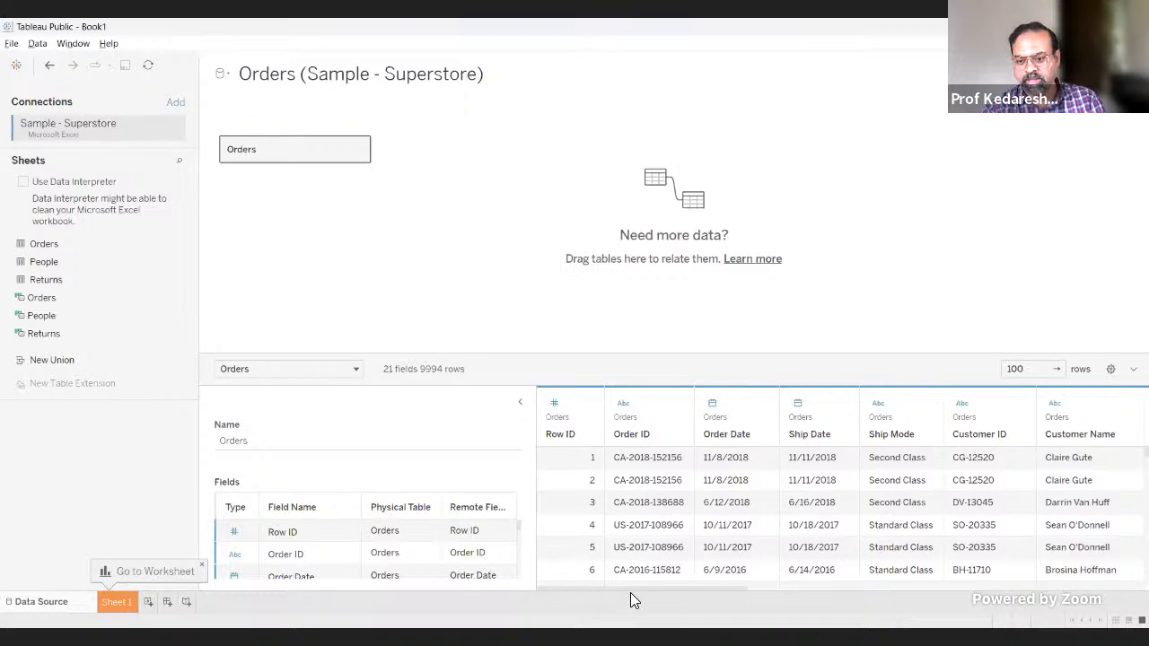
pyautogui.moveTo(632, 592); pyautogui.dragTo(1113, 556)
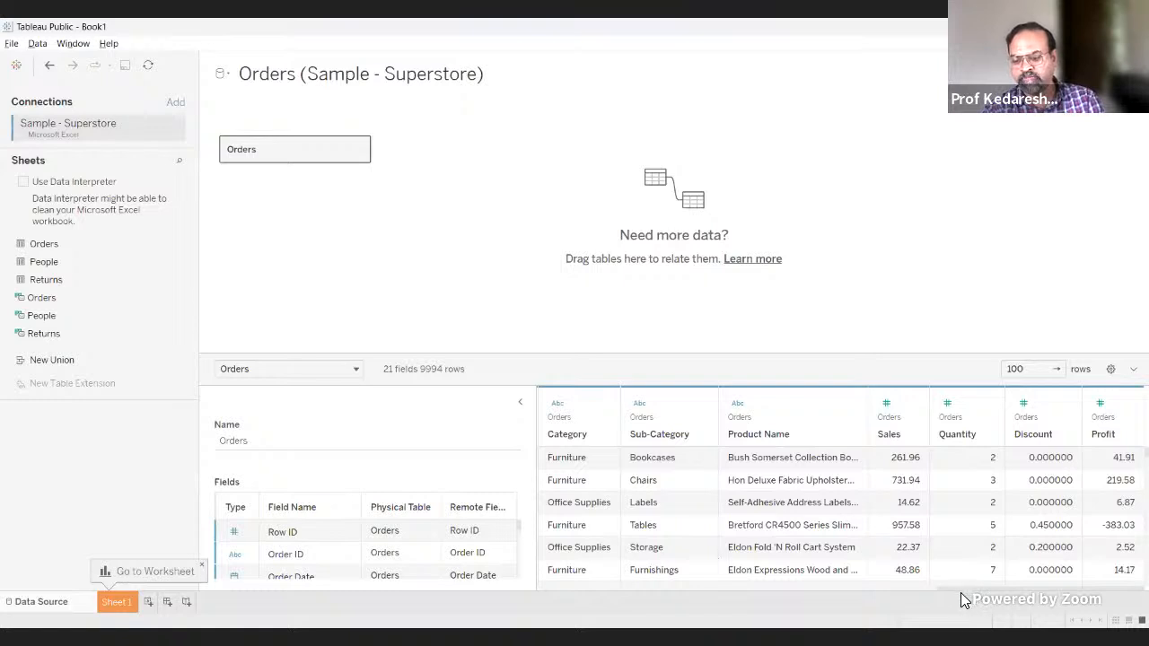
# Step: View the field options available for the Product ID column, such as renaming, hiding and splitting, and dismiss them
pyautogui.moveTo(958, 585); pyautogui.dragTo(852, 583)
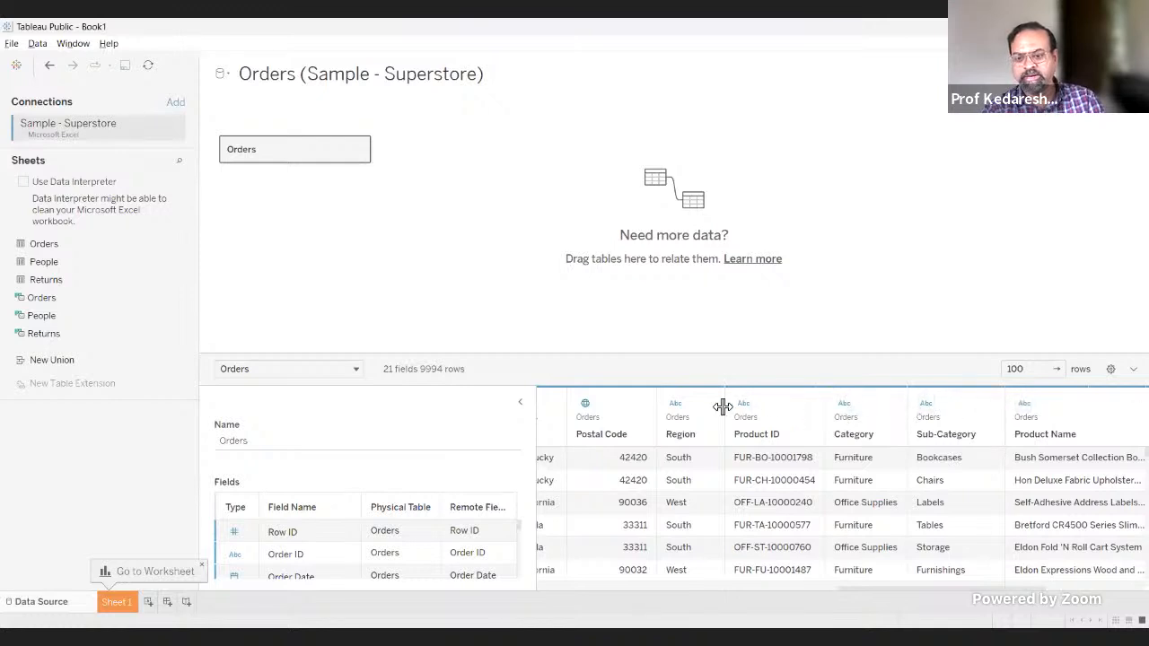
pyautogui.click(805, 408)
pyautogui.click(805, 409)
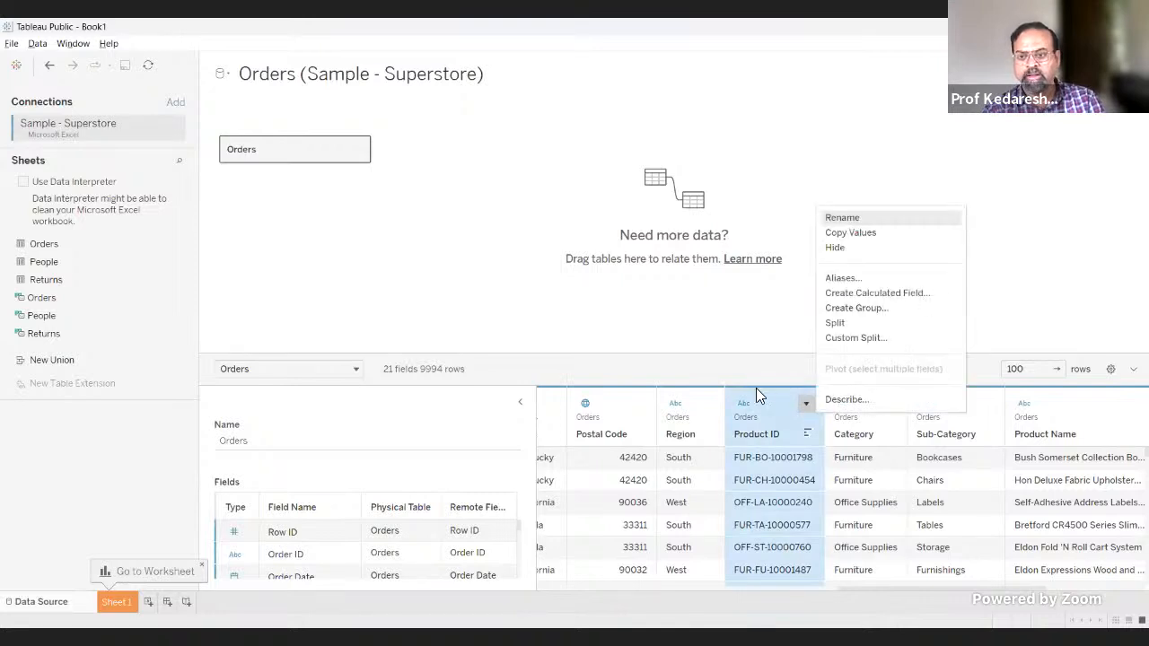
pyautogui.click(259, 321)
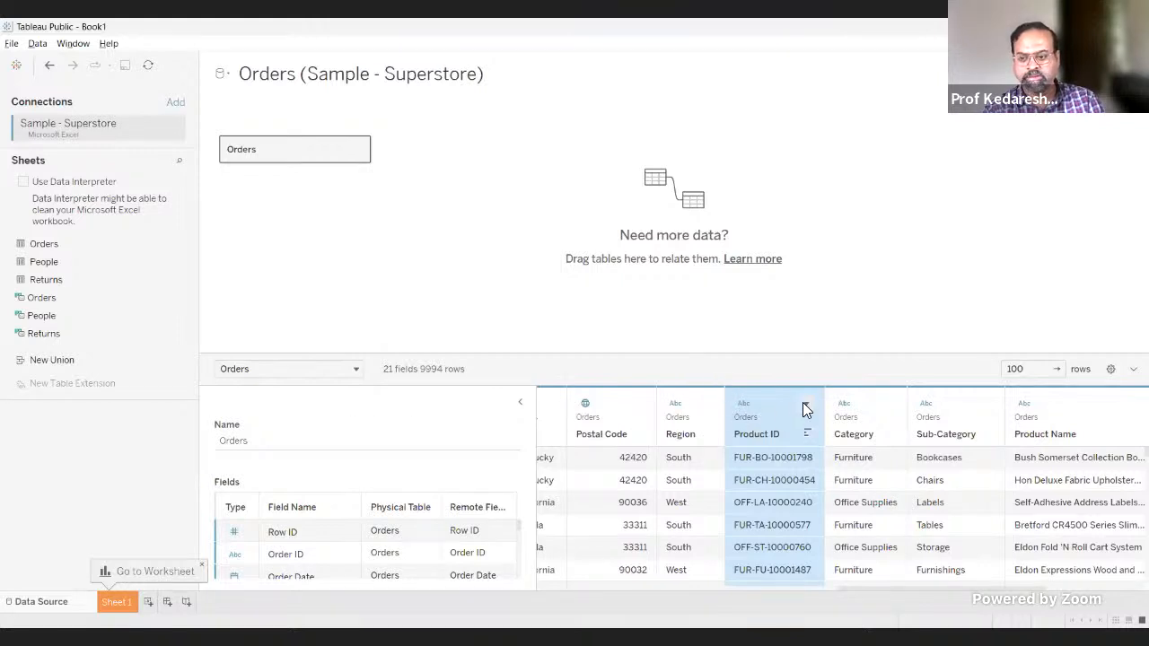
pyautogui.click(806, 405)
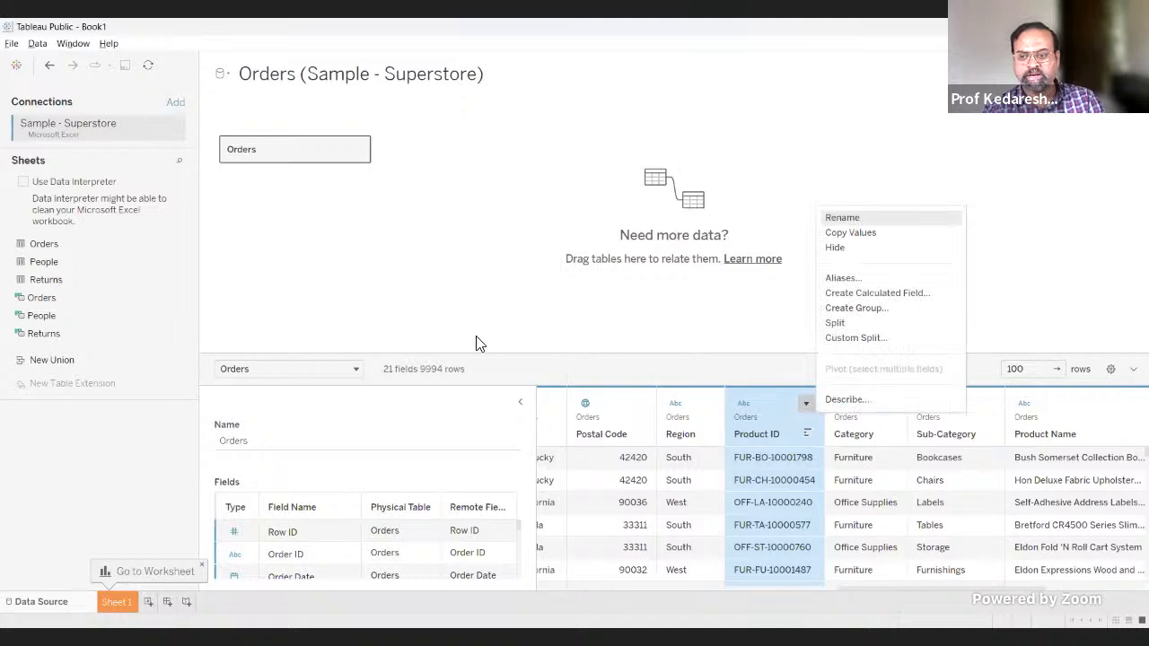
pyautogui.click(354, 408)
# Step: View the data type choices for the Product ID and Category columns without changing them
pyautogui.click(673, 436)
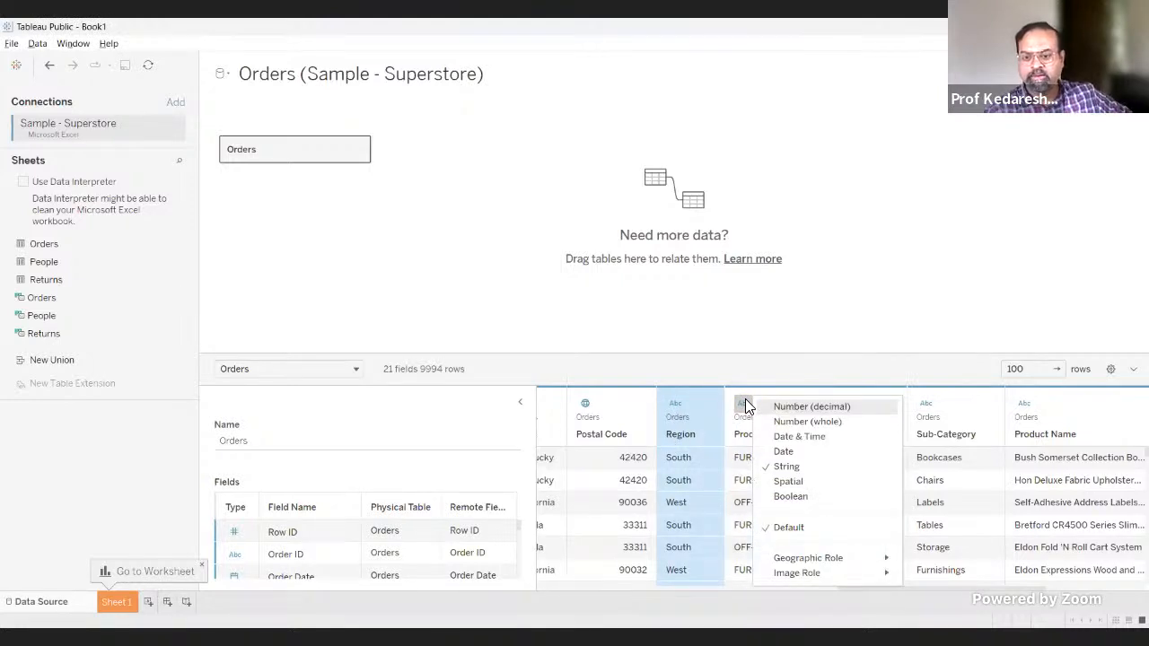
pyautogui.click(803, 372)
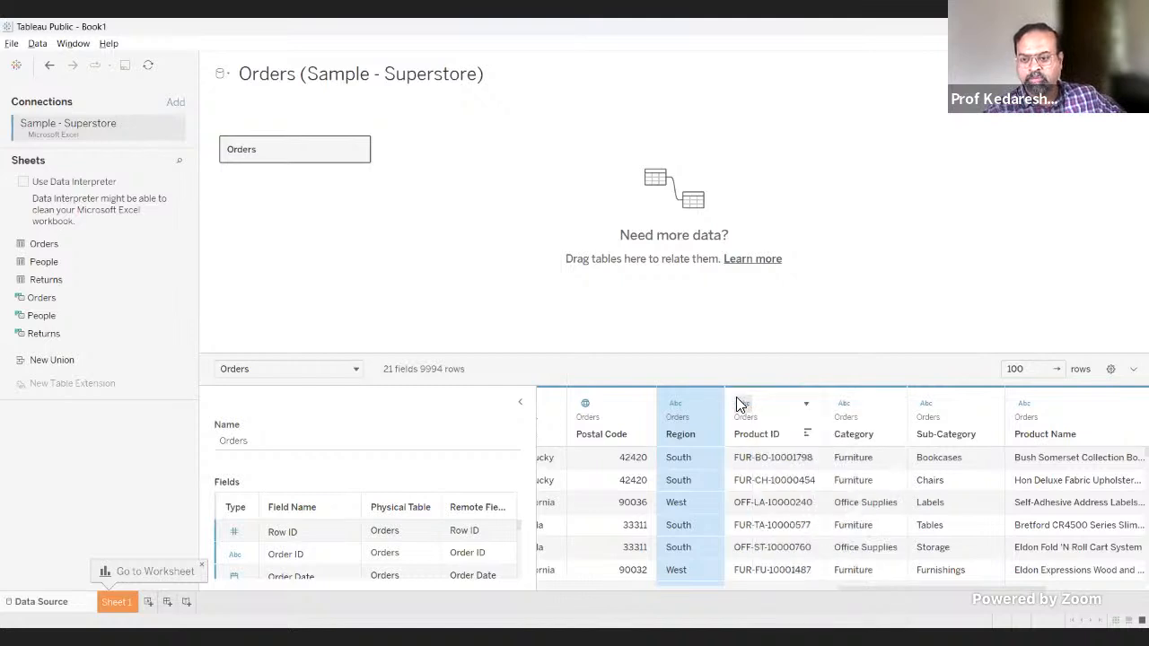
pyautogui.click(844, 405)
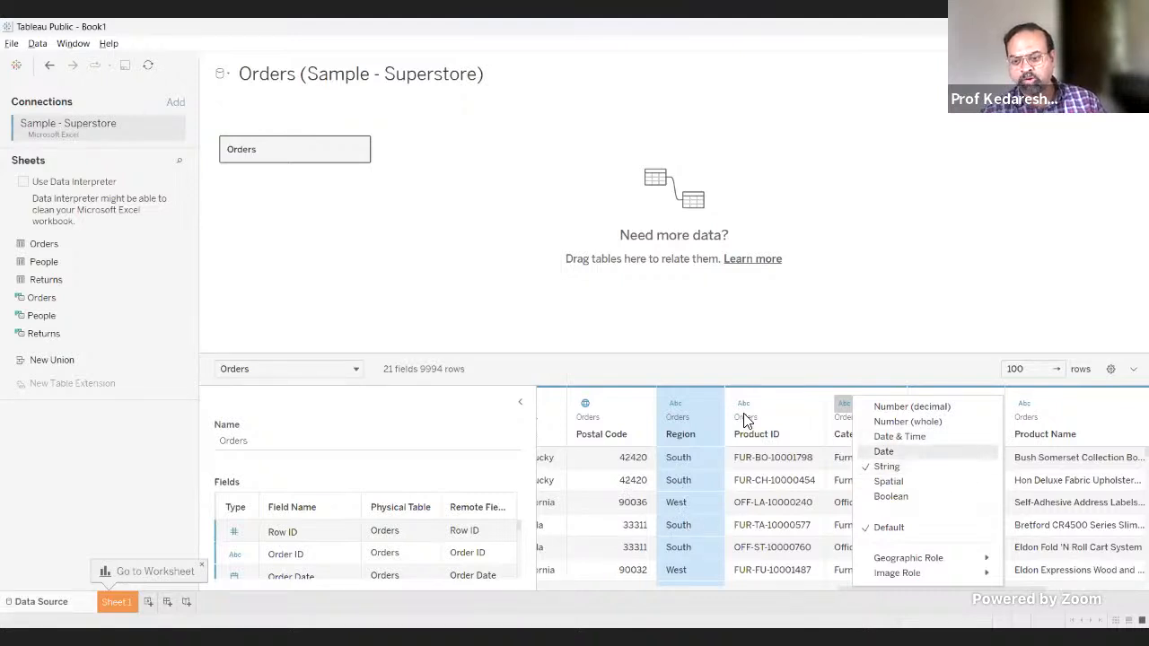
pyautogui.click(816, 586)
# Step: Examine the data type and geographic roles available for the Postal Code column, and dismiss the list
pyautogui.moveTo(833, 588); pyautogui.dragTo(815, 590)
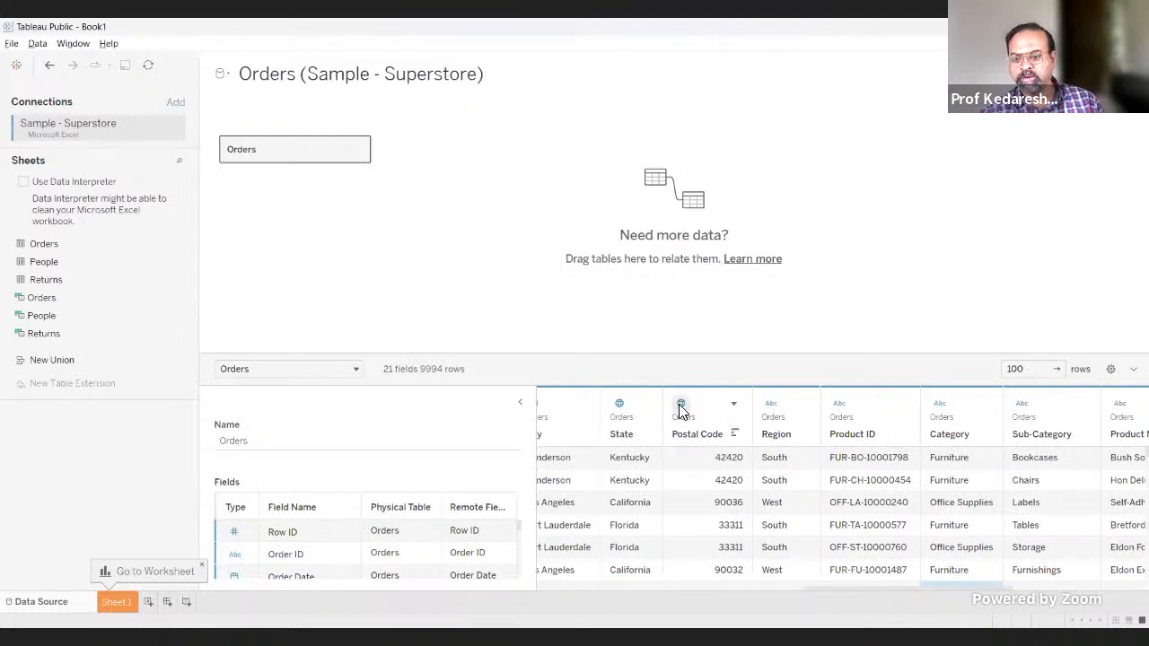
pyautogui.click(682, 404)
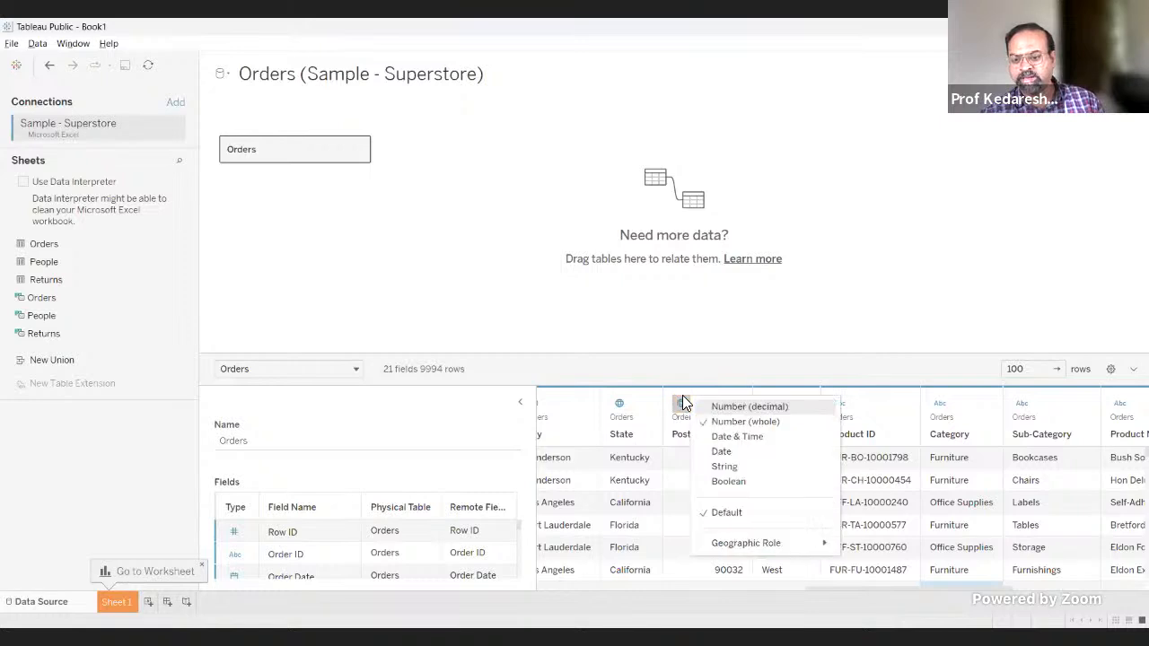
pyautogui.moveTo(727, 548)
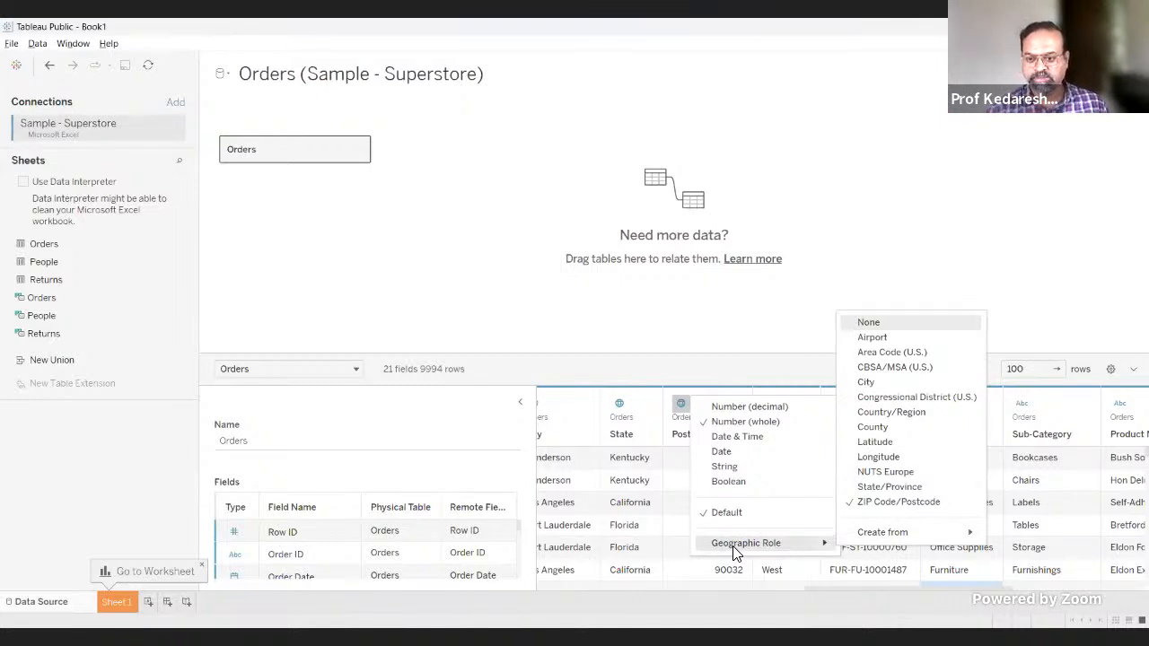
pyautogui.click(739, 382)
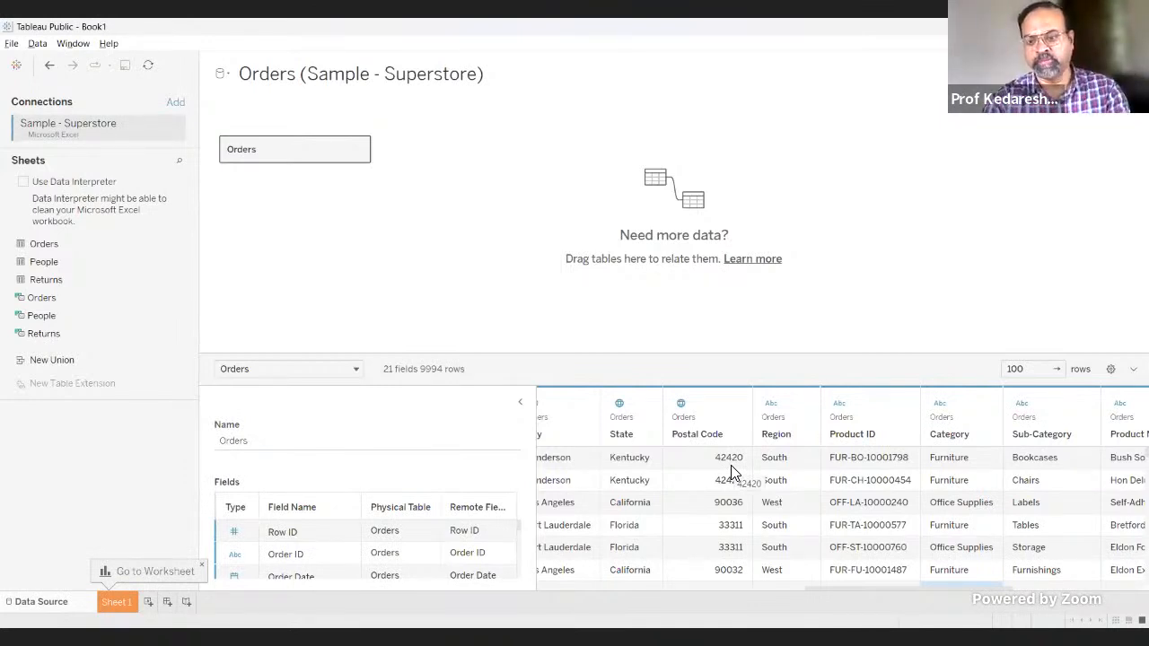
# Step: View the data type choices for the Postal Code column again and dismiss them without changing anything
pyautogui.click(679, 404)
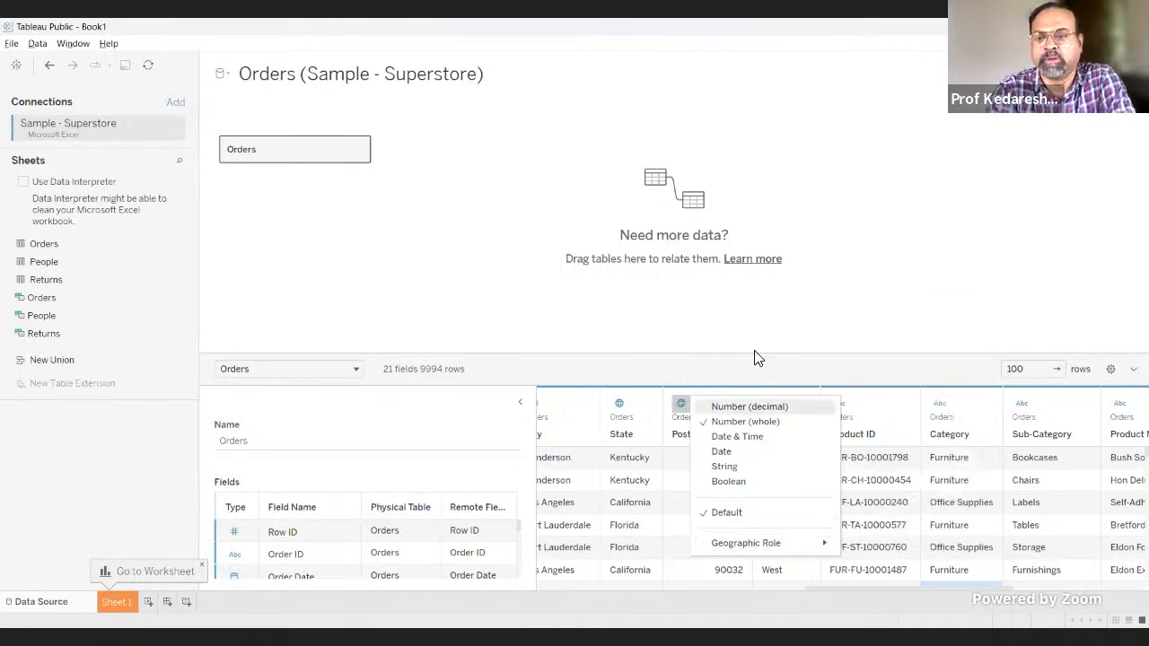
pyautogui.click(743, 386)
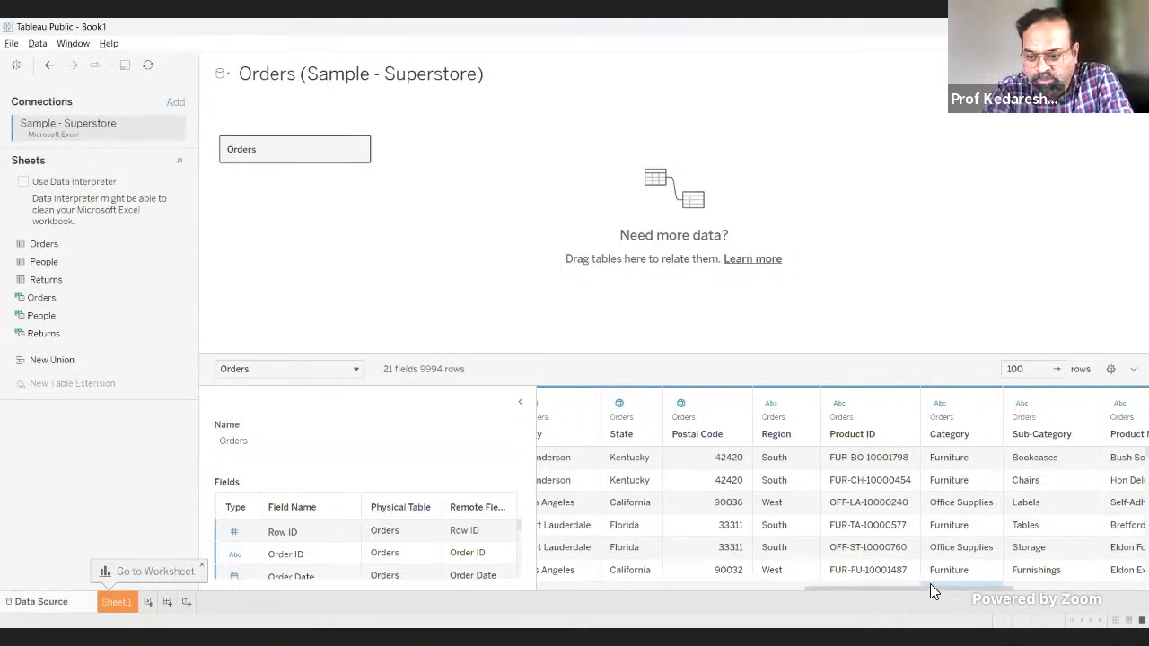
pyautogui.click(680, 403)
pyautogui.click(682, 403)
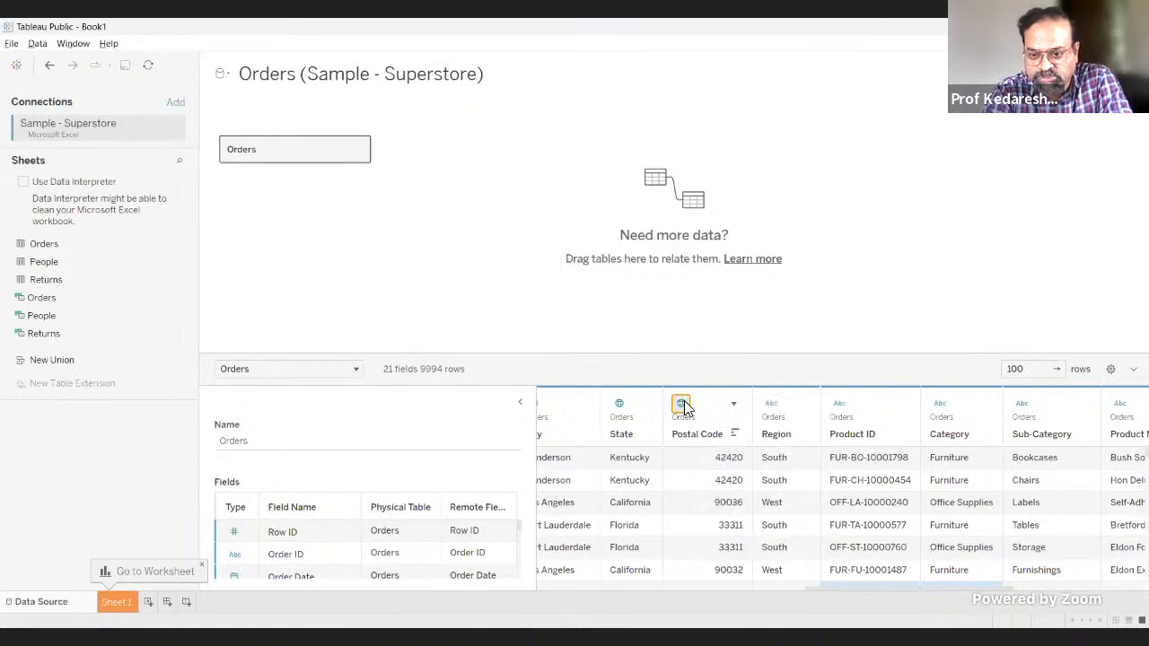
pyautogui.click(681, 405)
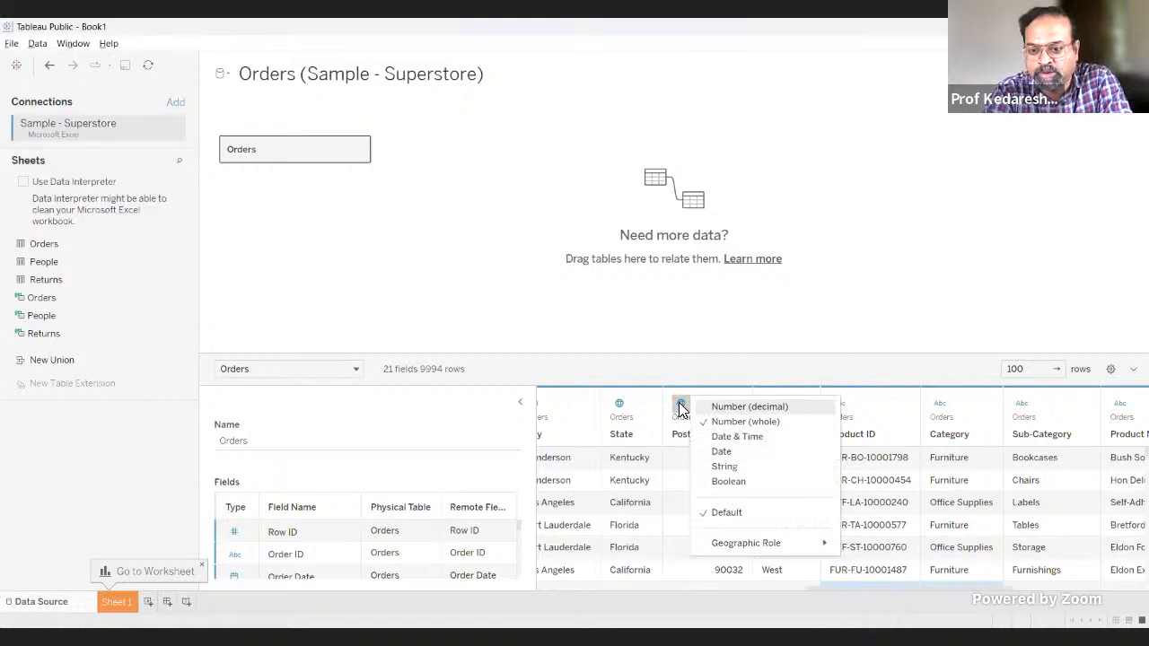
pyautogui.click(969, 596)
# Step: Compare the data type choices of the Country and Postal Code columns, leaving both as they are
pyautogui.moveTo(960, 585); pyautogui.dragTo(858, 590)
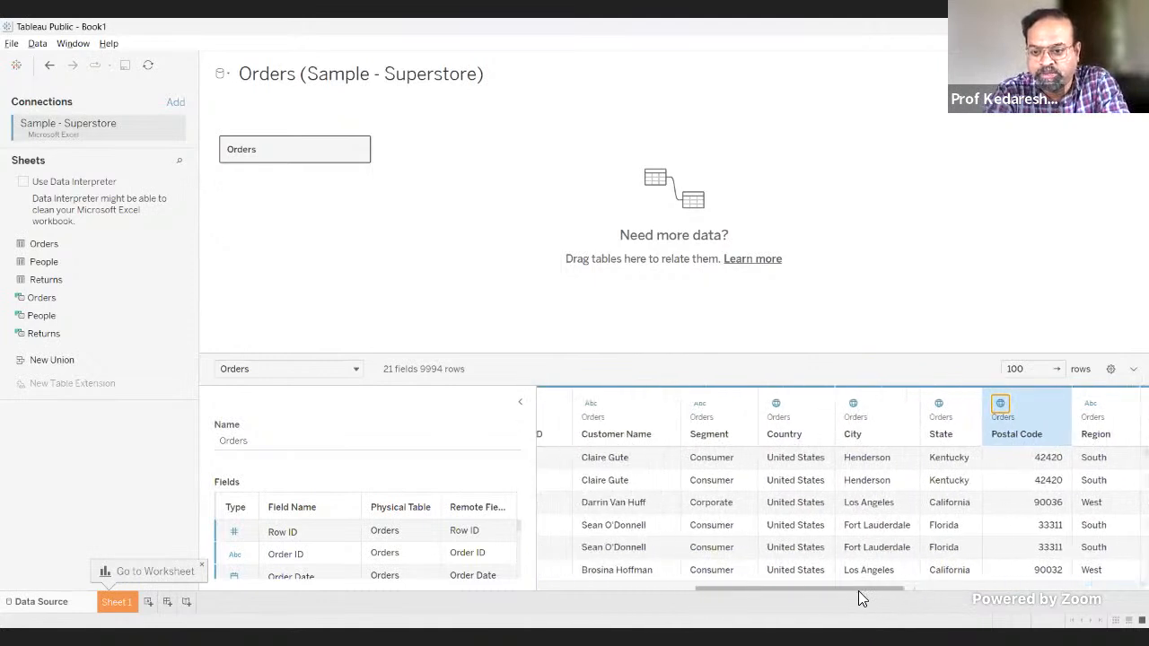
pyautogui.click(775, 405)
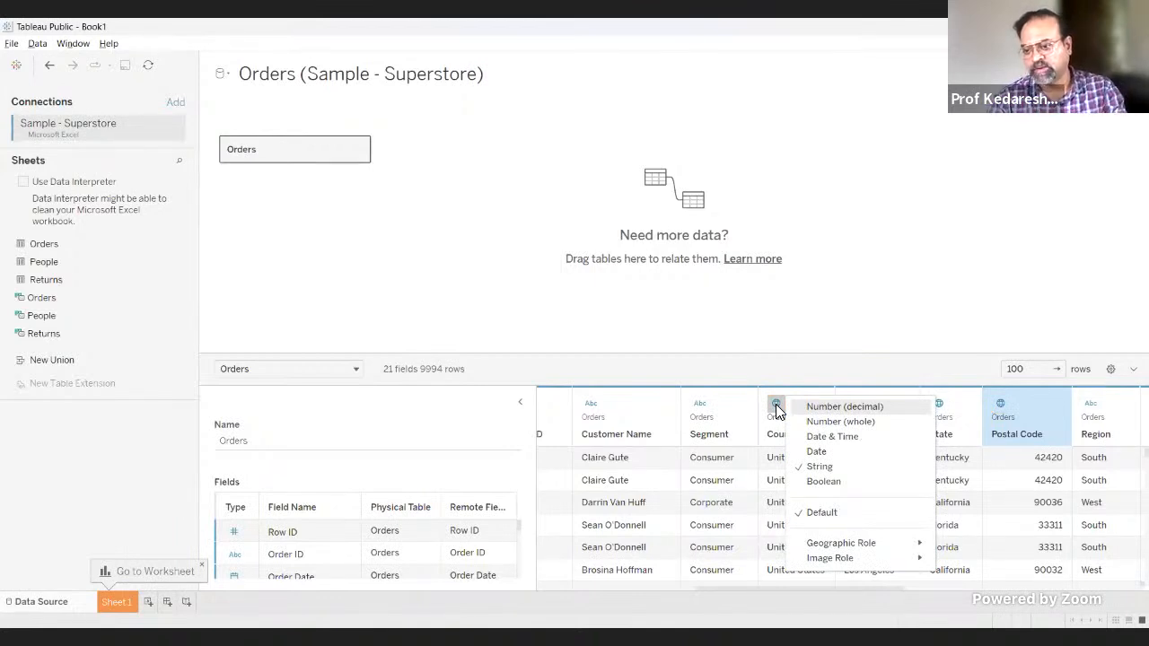
pyautogui.moveTo(886, 540)
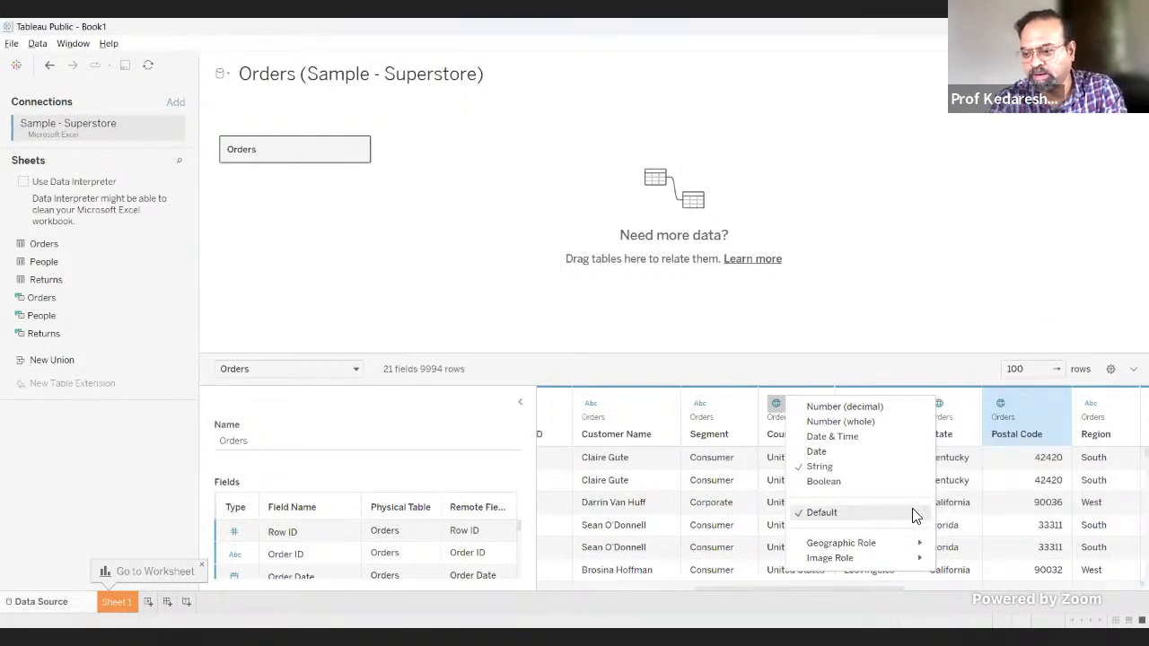
pyautogui.click(776, 409)
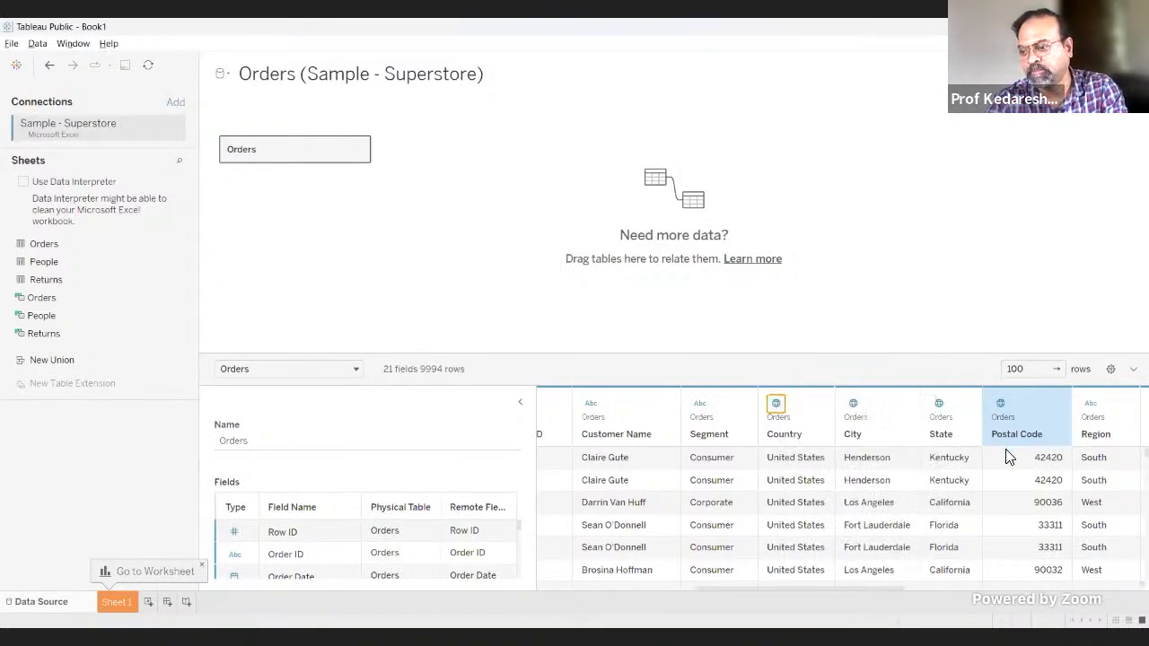
pyautogui.click(1002, 411)
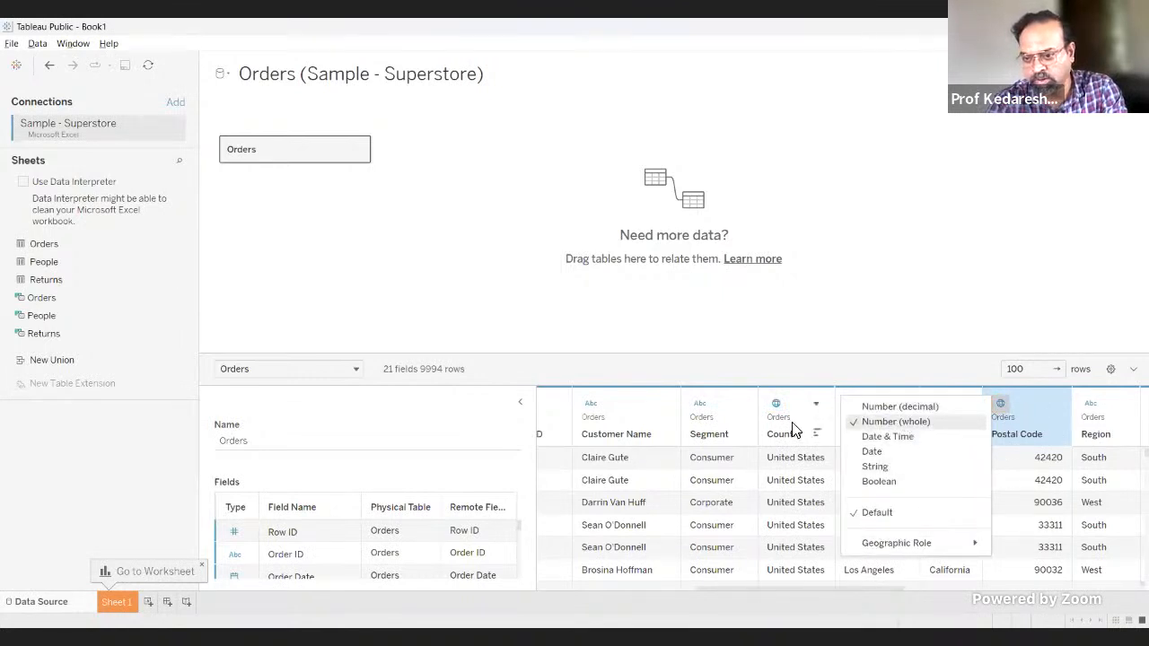
pyautogui.click(777, 403)
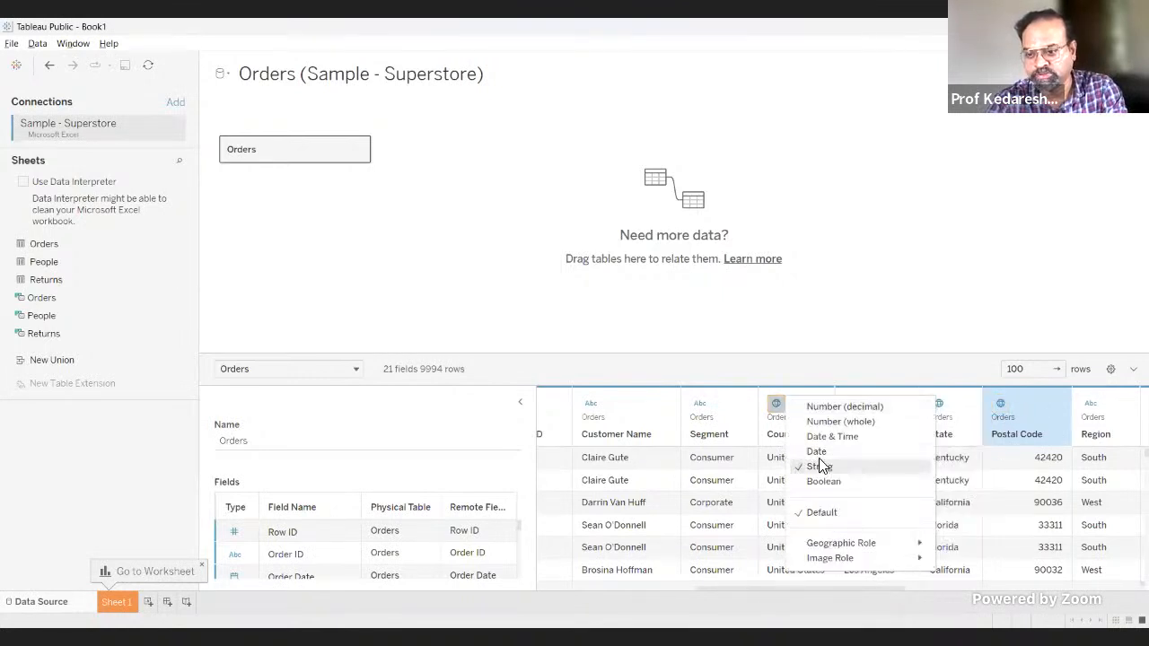
pyautogui.click(779, 402)
# Step: Check the data types assigned to the Quantity and Sales columns without changing them
pyautogui.moveTo(842, 589); pyautogui.dragTo(1082, 590)
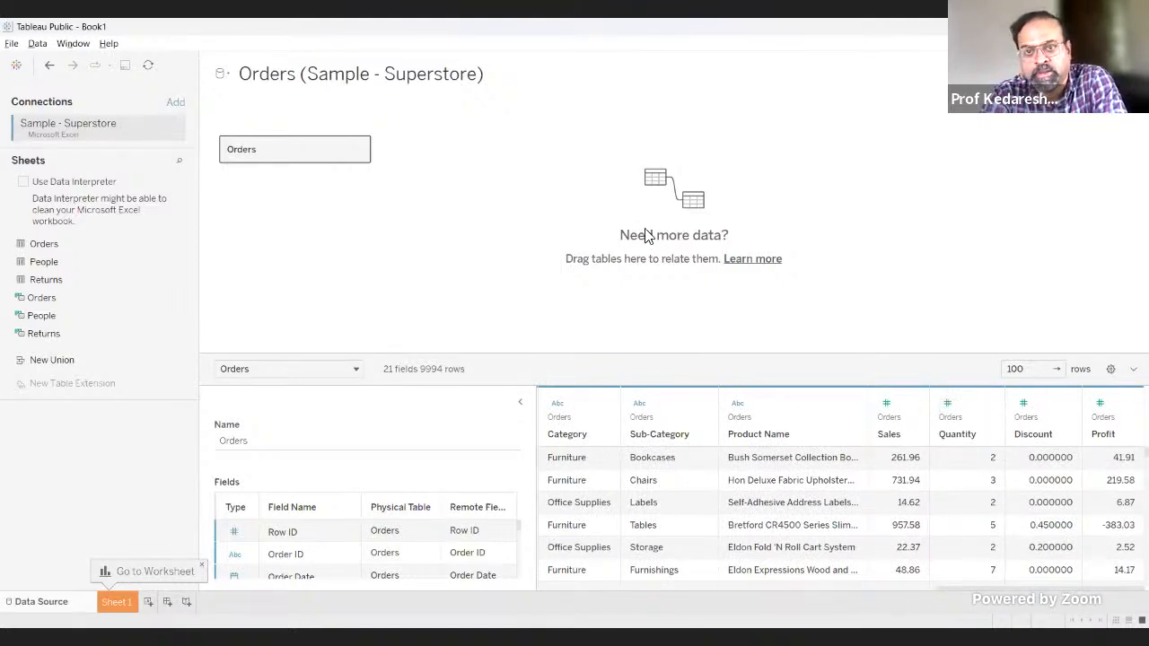
pyautogui.click(946, 408)
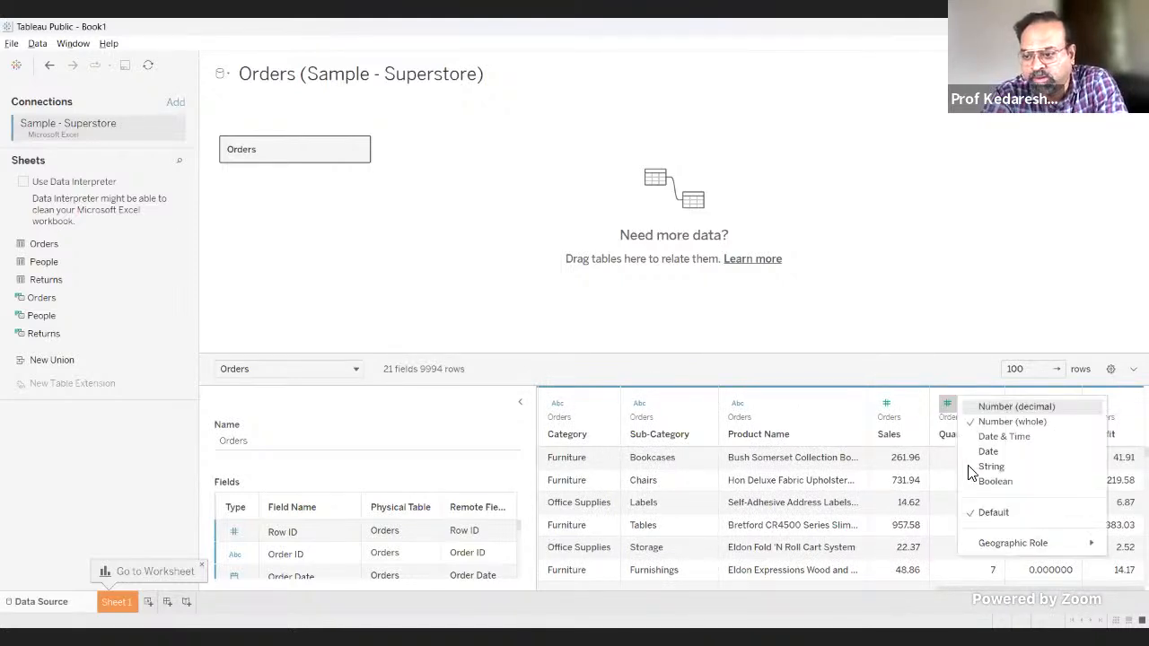
pyautogui.click(937, 415)
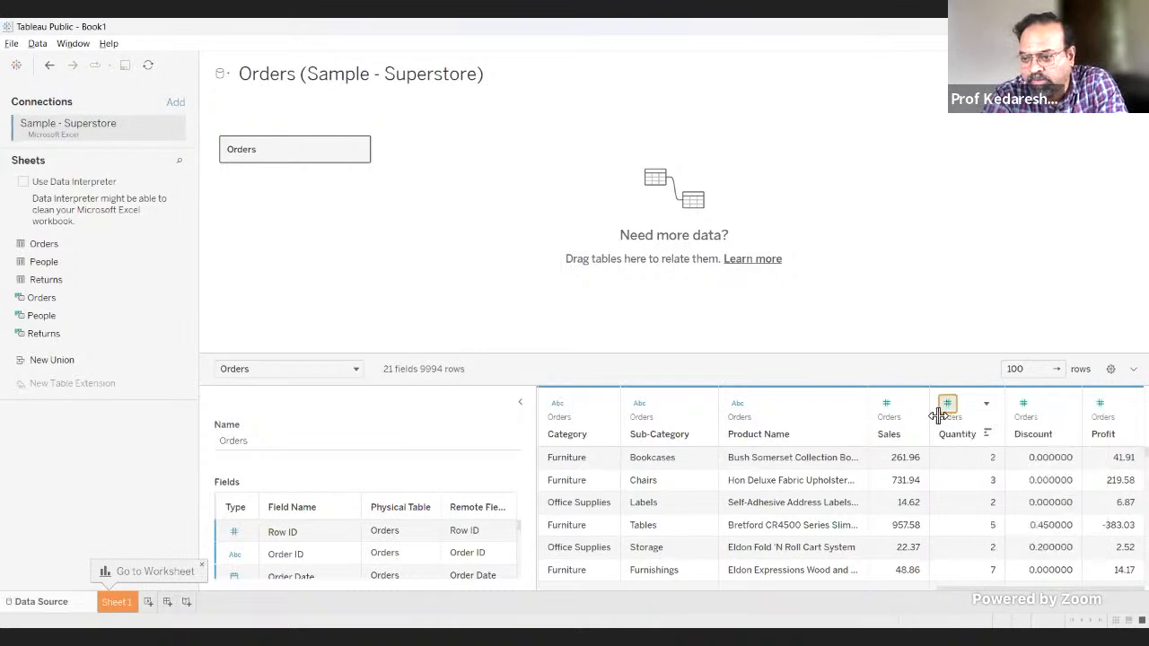
pyautogui.click(886, 405)
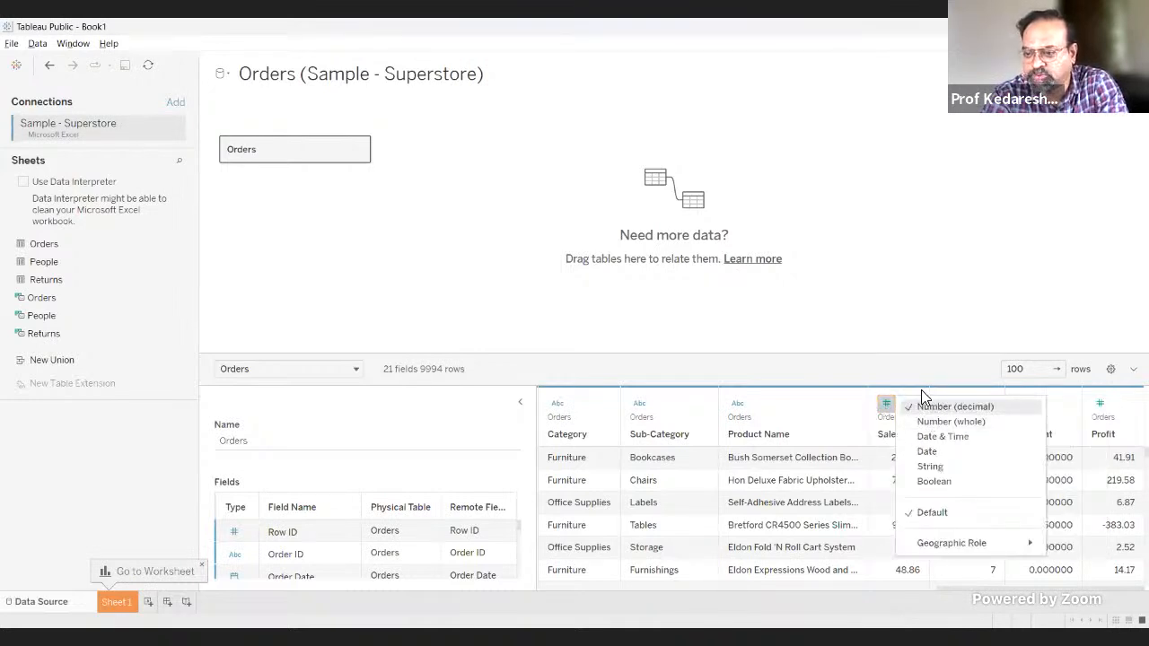
pyautogui.click(917, 375)
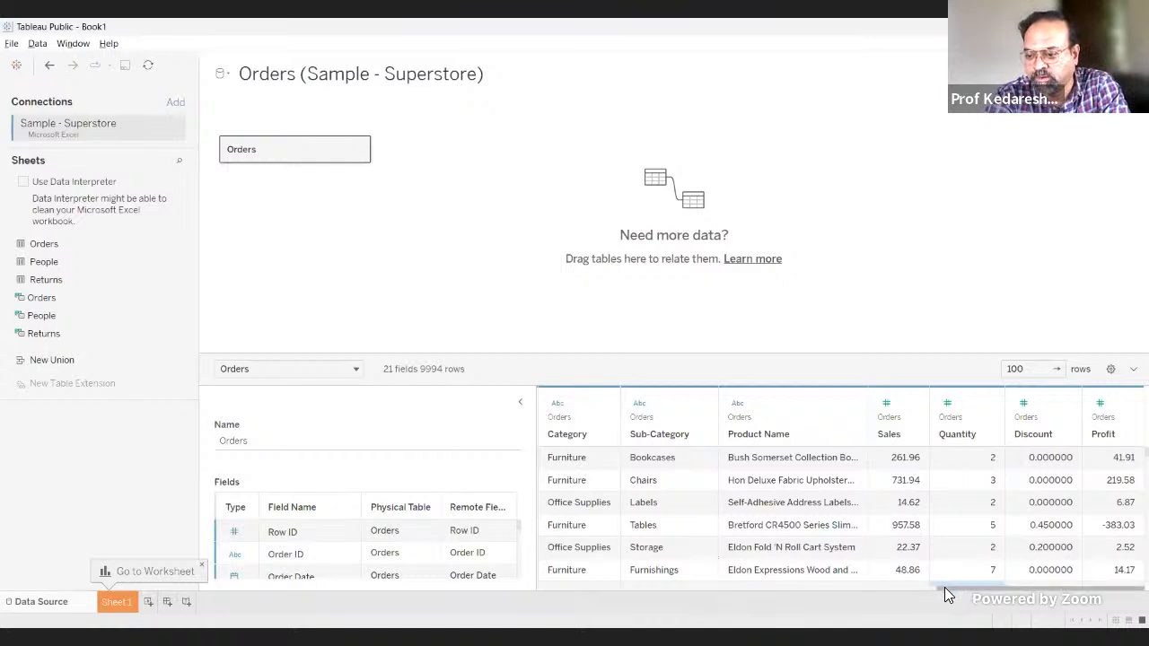
# Step: Examine the data type choices for the Order Date column, including Date and Date & Time, and dismiss them
pyautogui.moveTo(944, 587); pyautogui.dragTo(839, 612)
pyautogui.moveTo(827, 611); pyautogui.dragTo(544, 588)
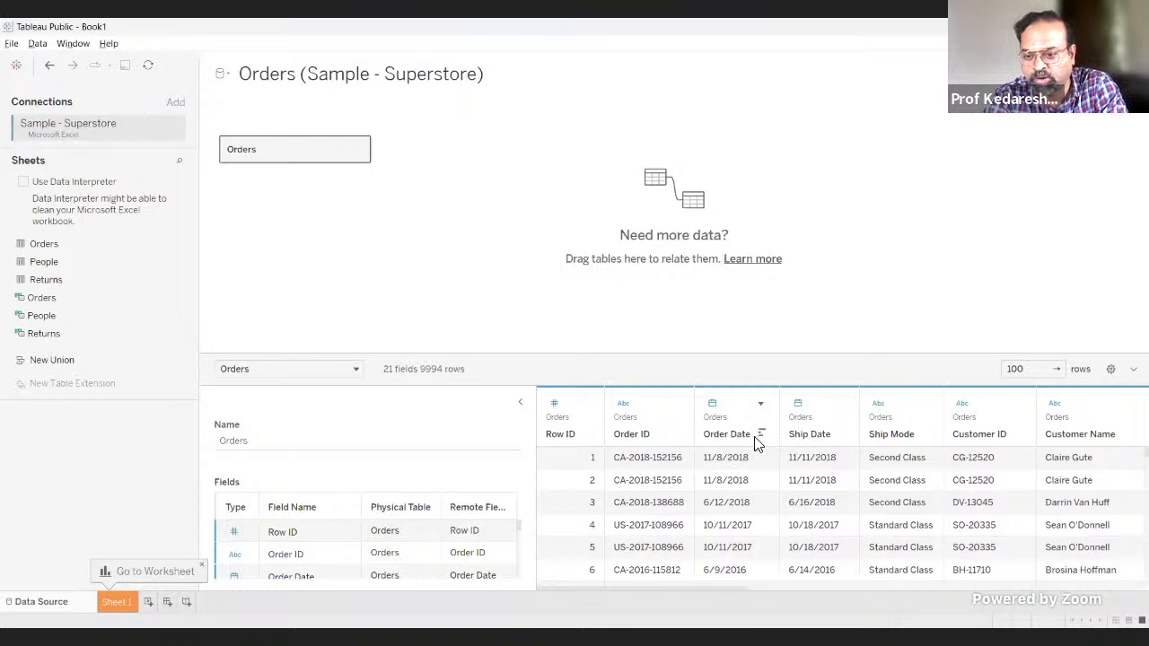
pyautogui.click(712, 406)
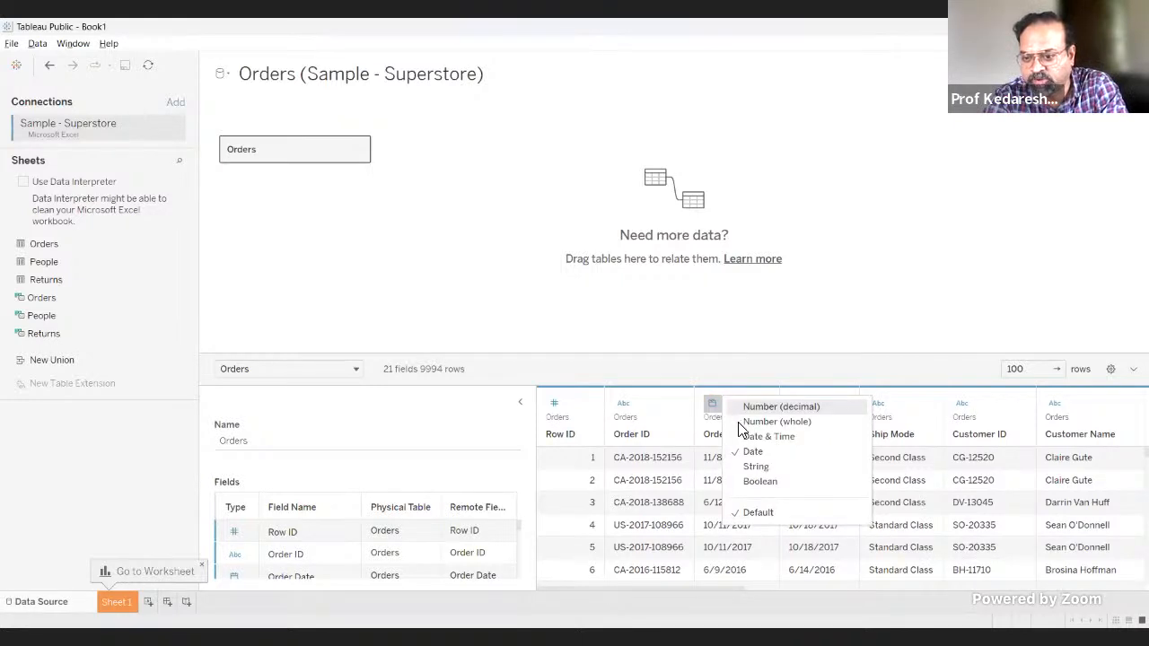
pyautogui.click(714, 404)
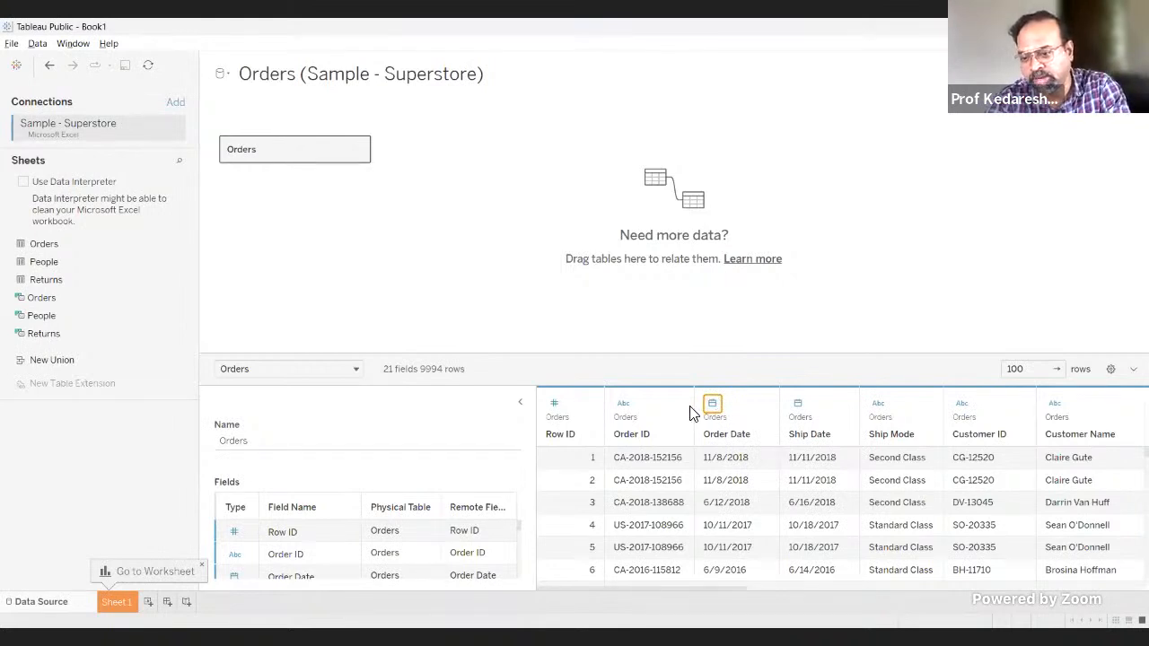
pyautogui.click(711, 404)
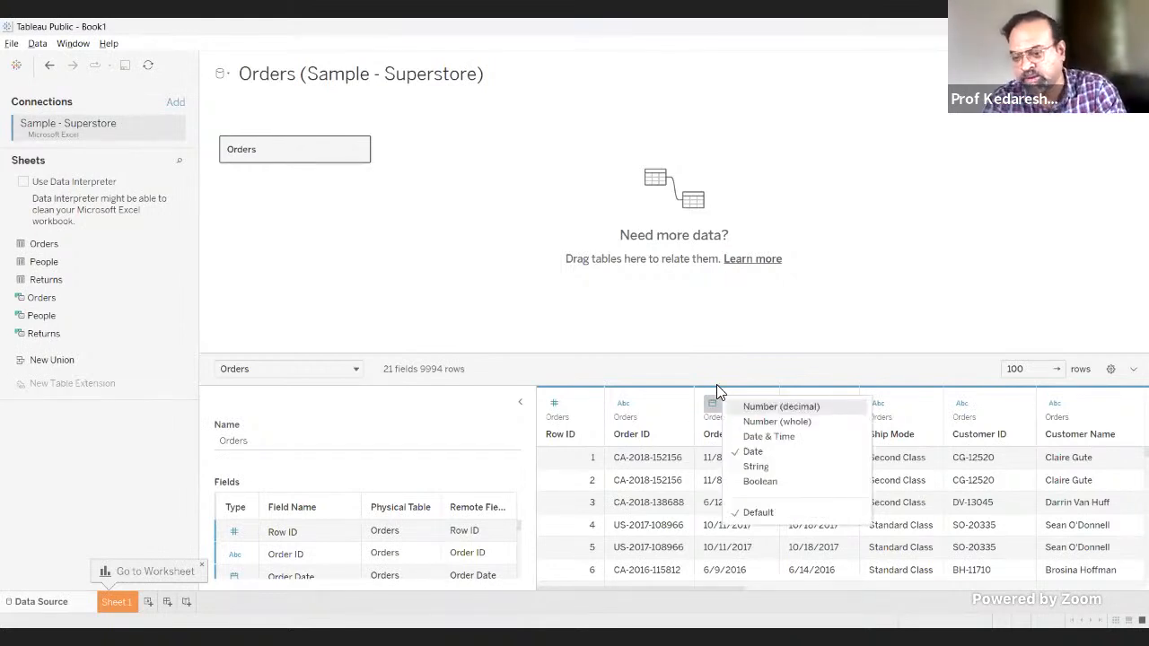
pyautogui.click(711, 404)
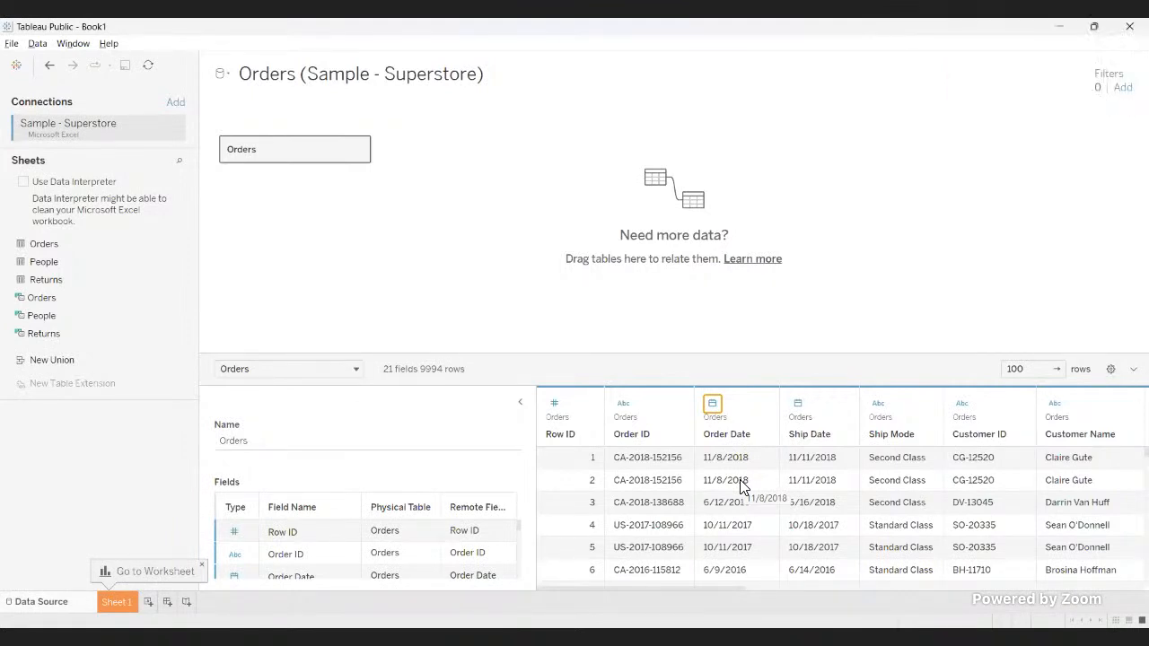
pyautogui.click(710, 408)
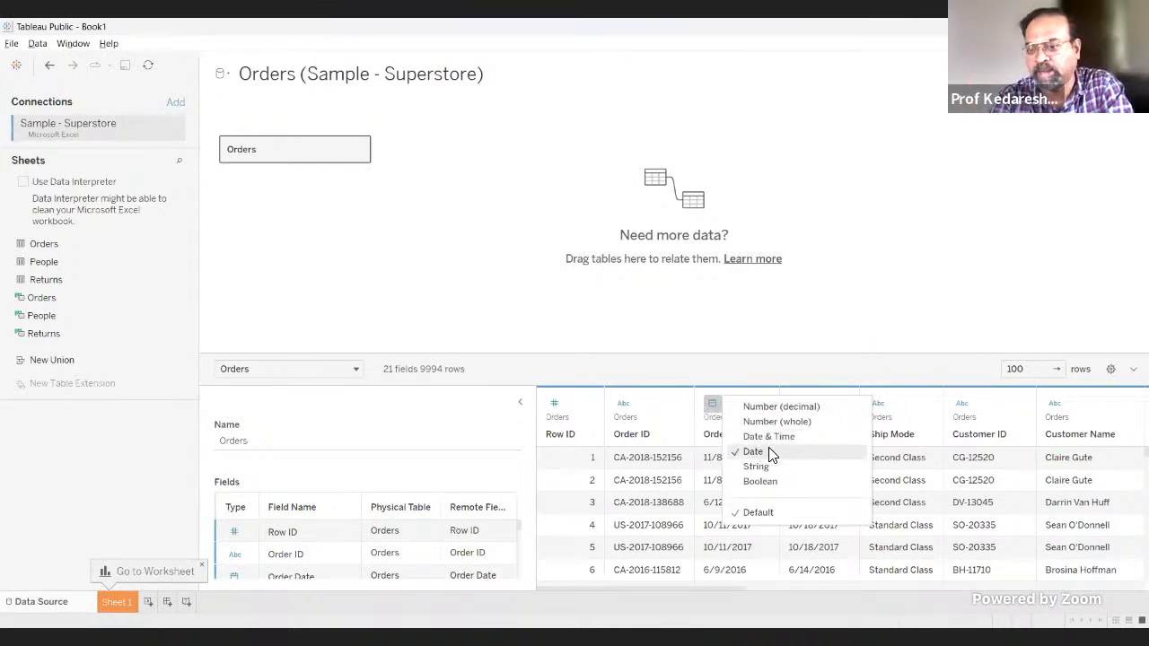
pyautogui.click(706, 407)
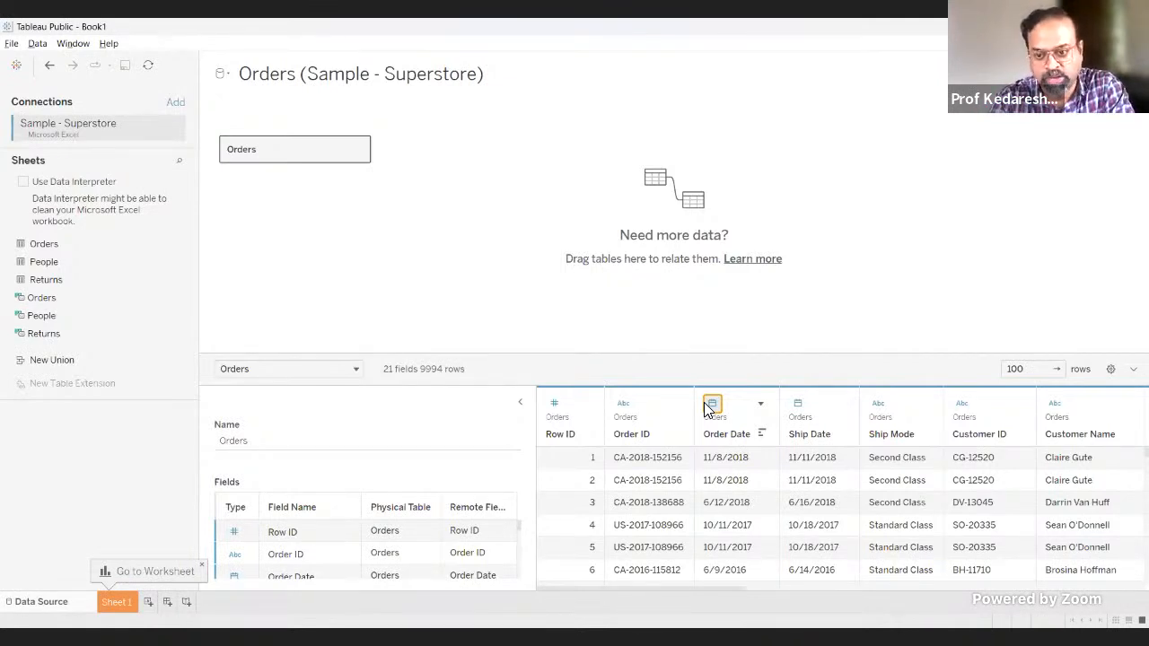
pyautogui.click(711, 405)
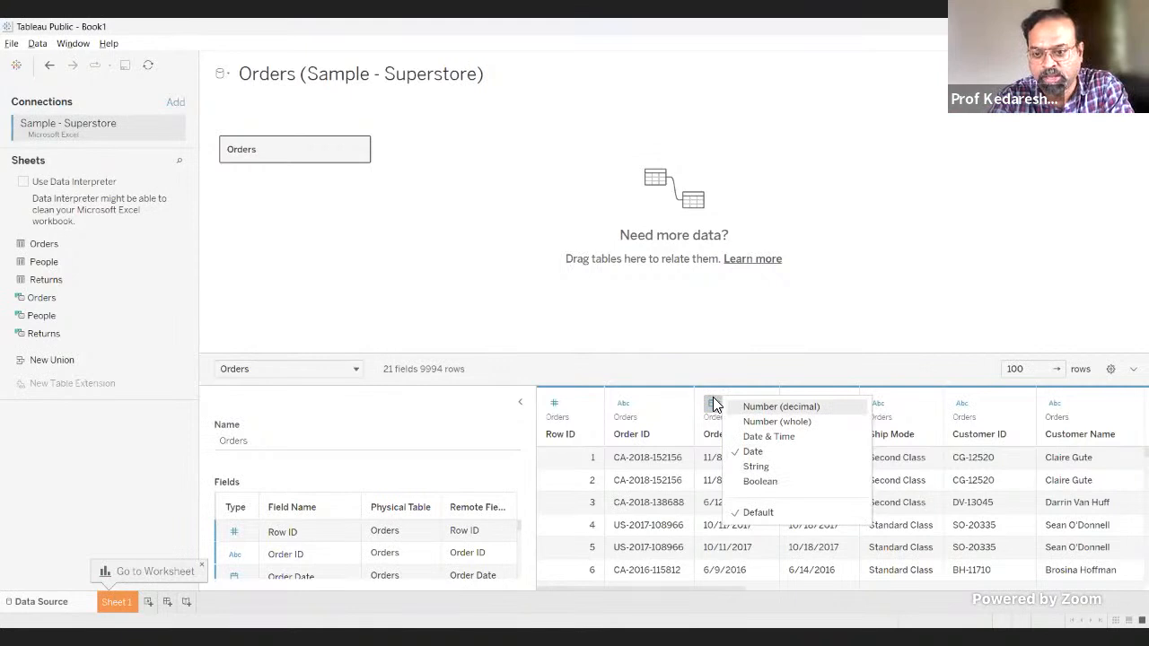
pyautogui.press('Escape')
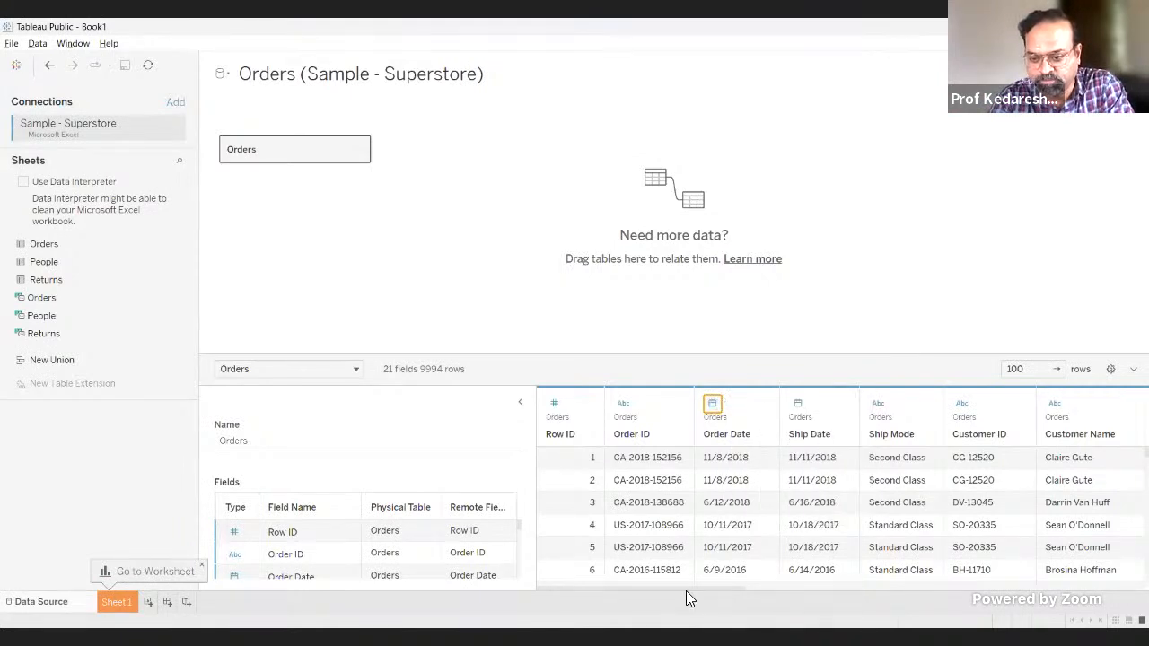
# Step: Look across the remaining Orders columns and open the Sheet 1 worksheet
pyautogui.moveTo(709, 589); pyautogui.dragTo(1144, 588)
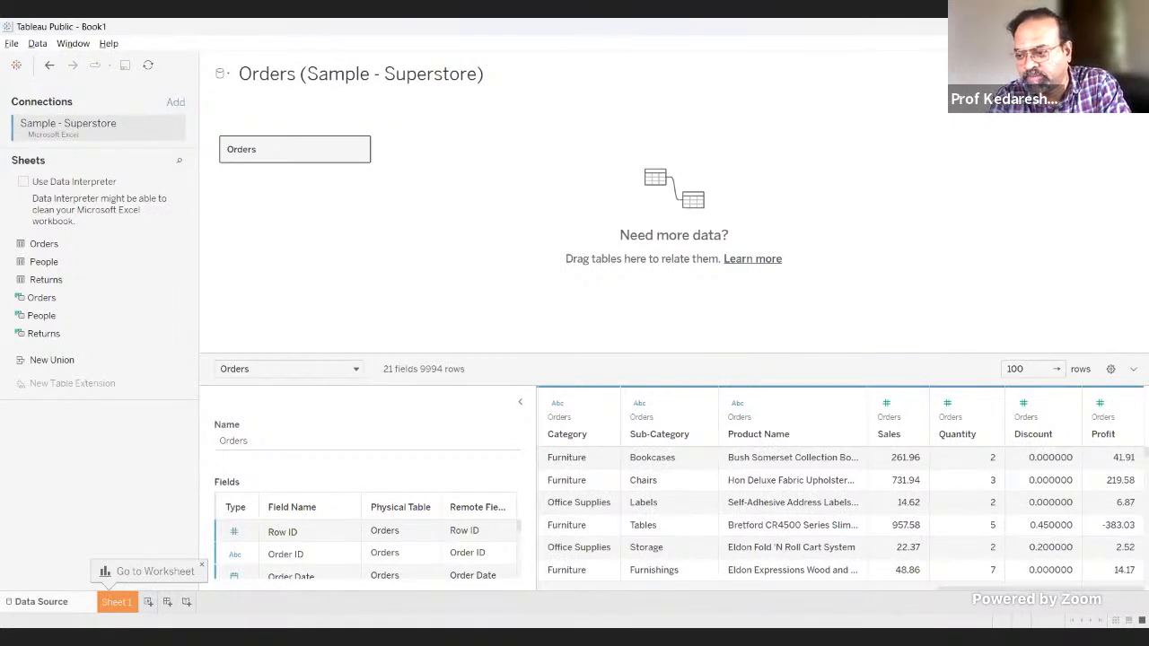
pyautogui.moveTo(1141, 589); pyautogui.dragTo(739, 619)
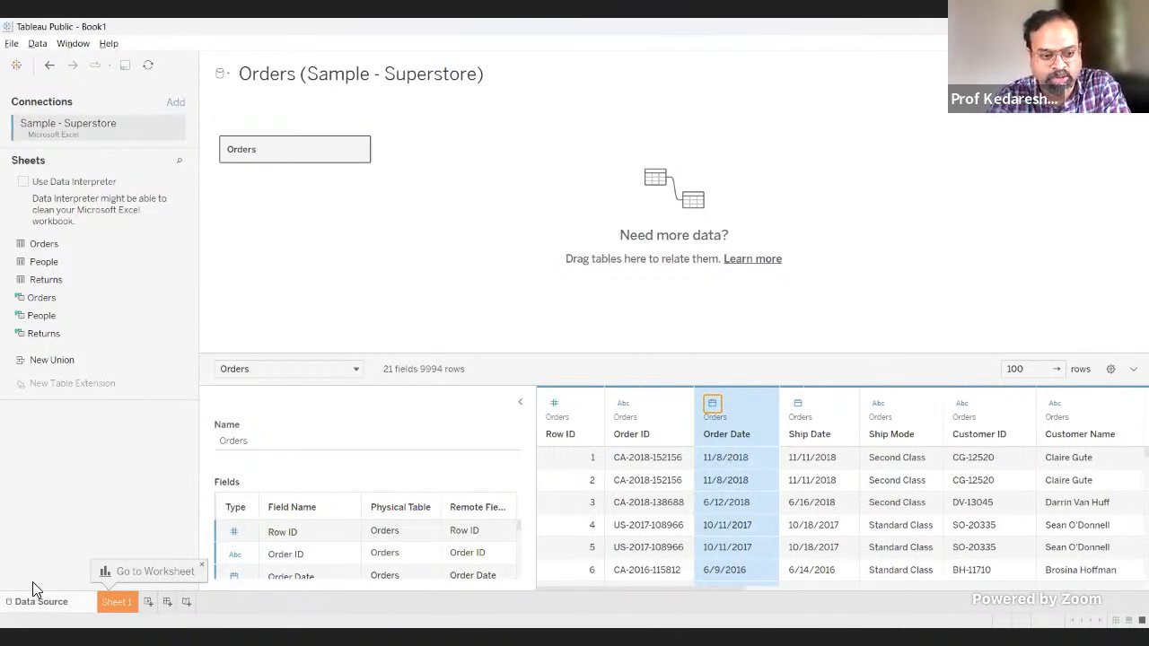
pyautogui.click(117, 603)
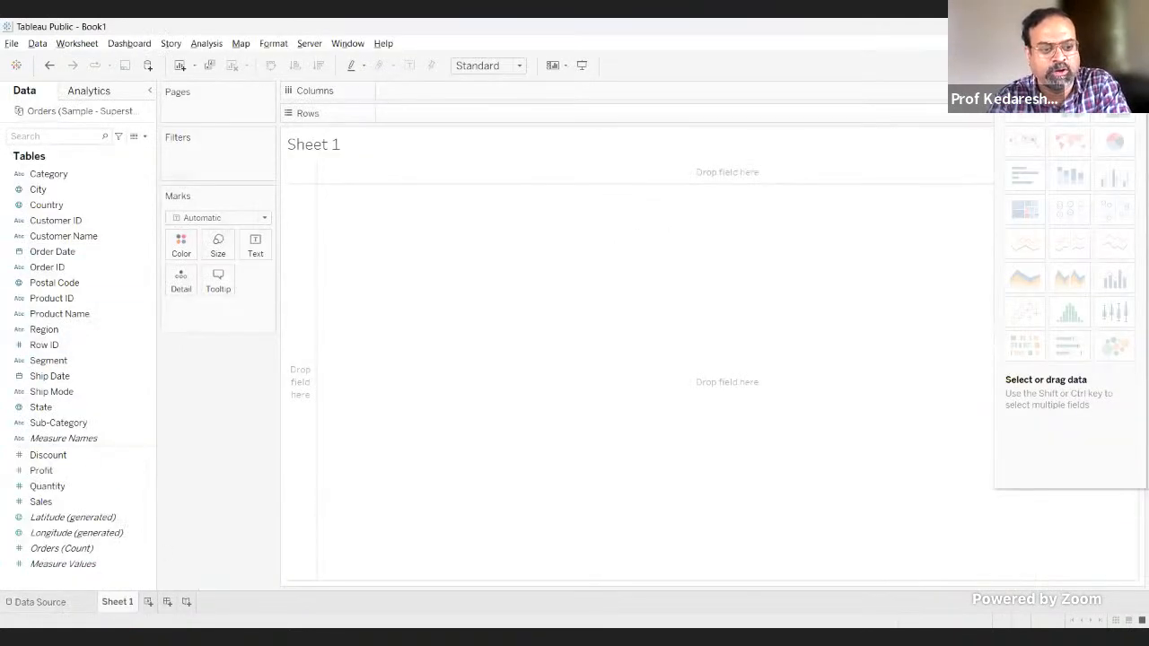
pyautogui.click(147, 535)
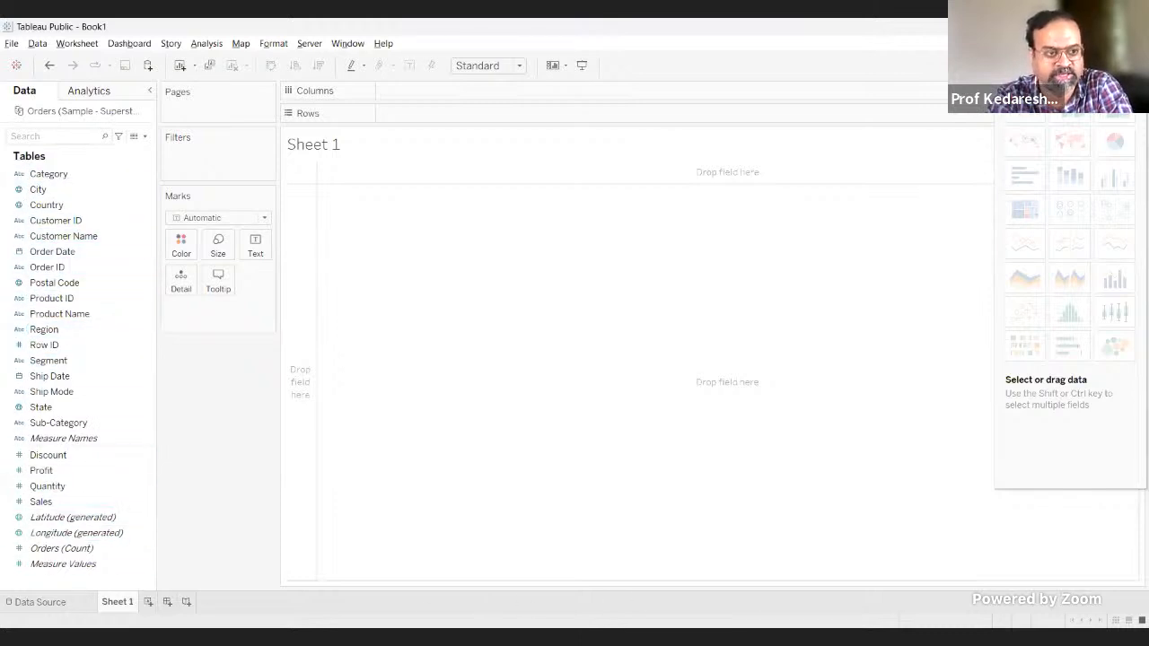
# Step: Switch to the Superstore workbook in Excel, insert an empty PivotTable of the Orders data on a new sheet, and return to Tableau Public
pyautogui.hotkey('alt', 'Tab')
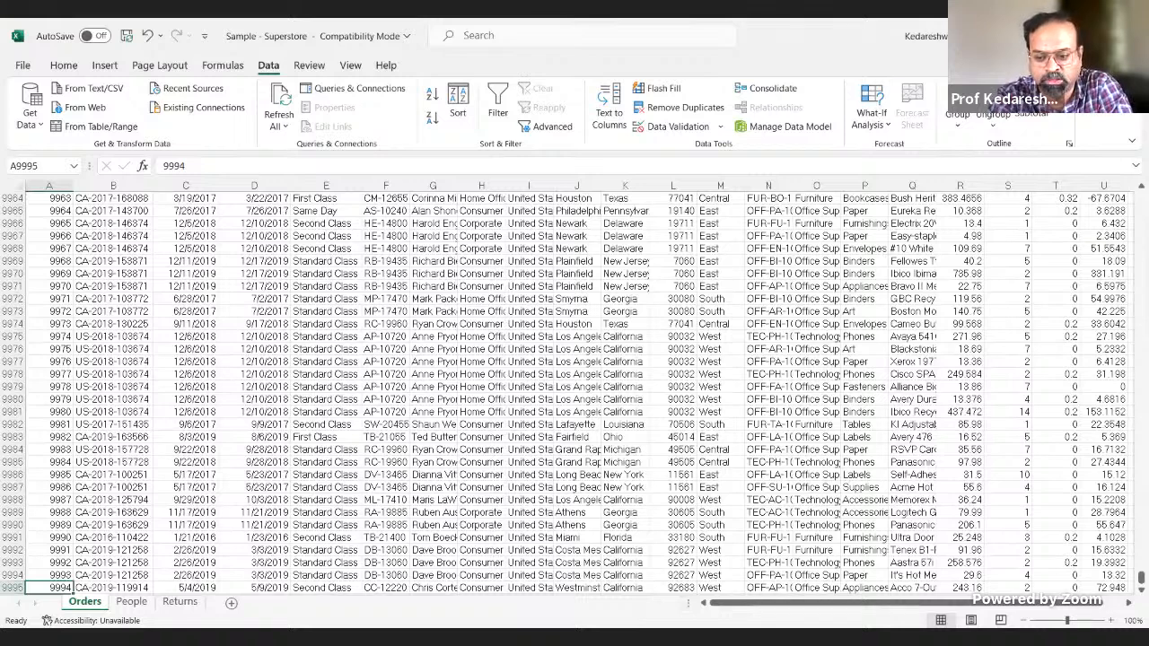
pyautogui.hotkey('alt', 'Tab')
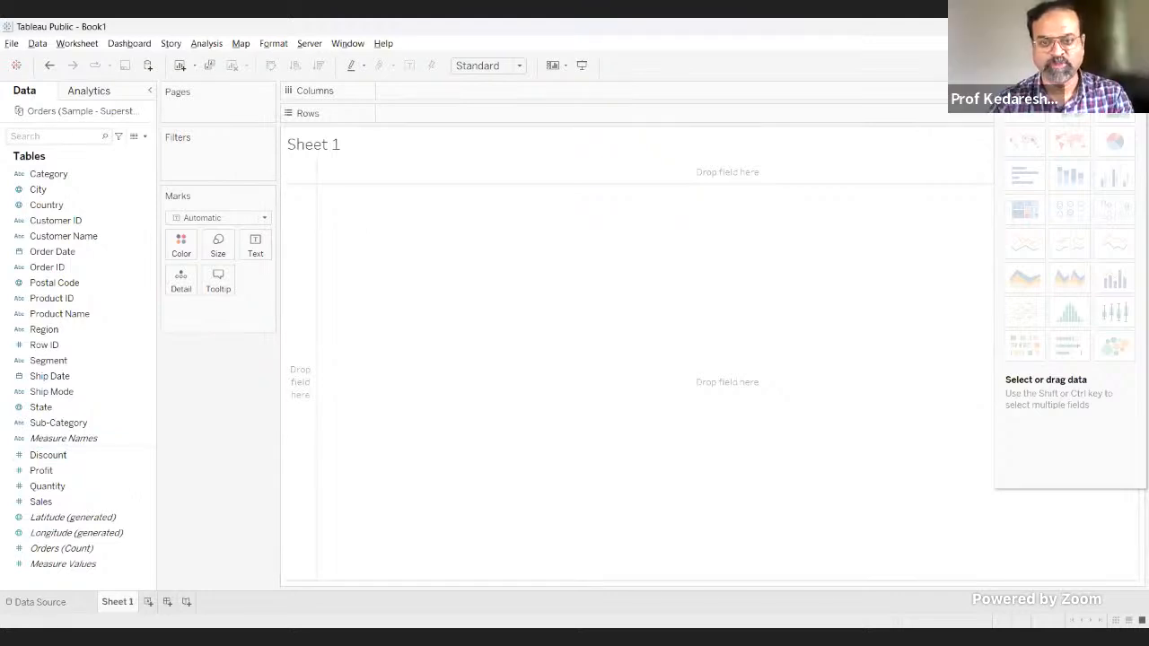
pyautogui.hotkey('alt', 'Tab')
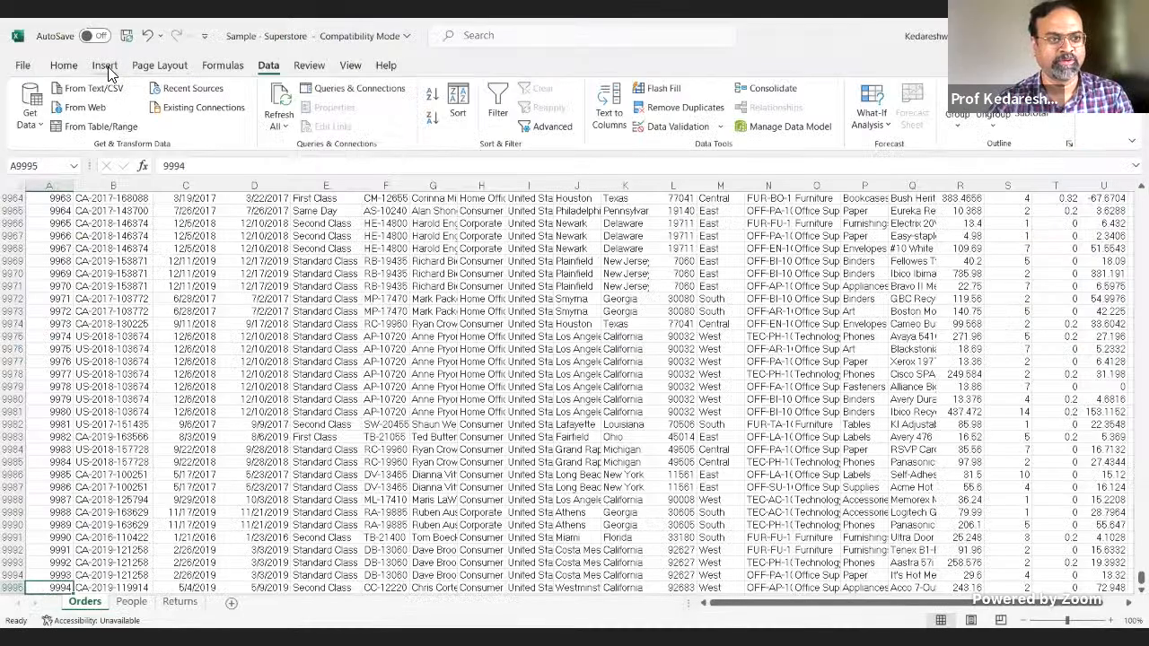
pyautogui.click(107, 66)
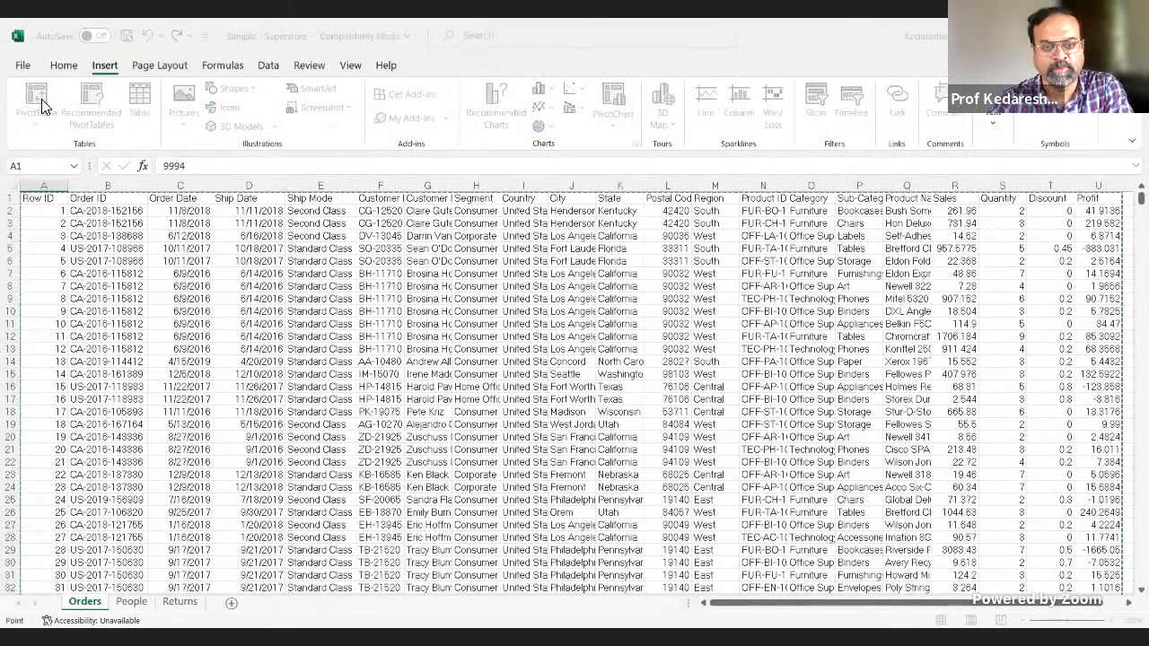
pyautogui.click(654, 404)
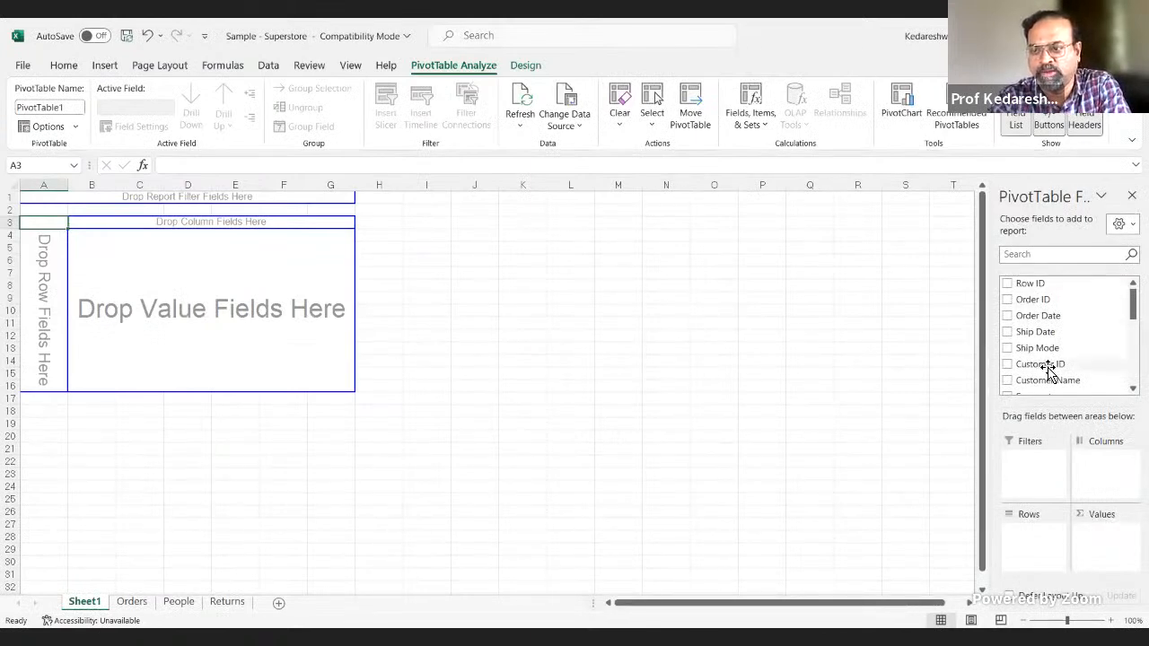
pyautogui.moveTo(1133, 304); pyautogui.dragTo(1111, 289)
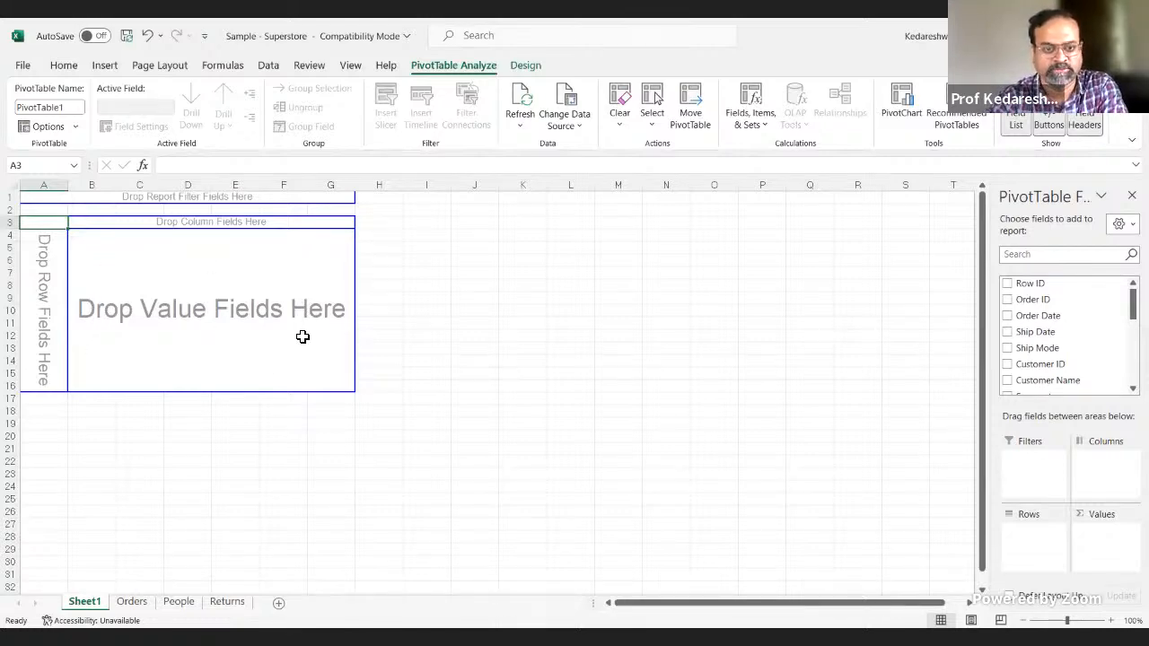
pyautogui.hotkey('alt', 'Tab')
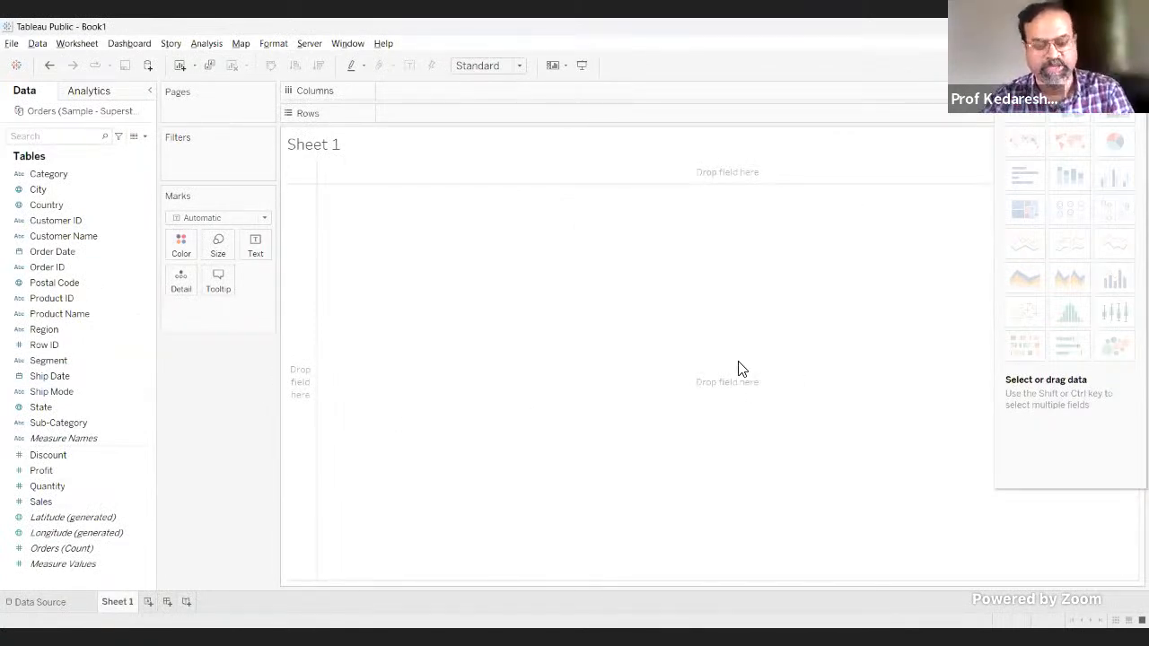
# Step: Switch to the PivotTable in Excel and add the Sales field to Rows and the Region field to Values
pyautogui.hotkey('alt', 'Tab')
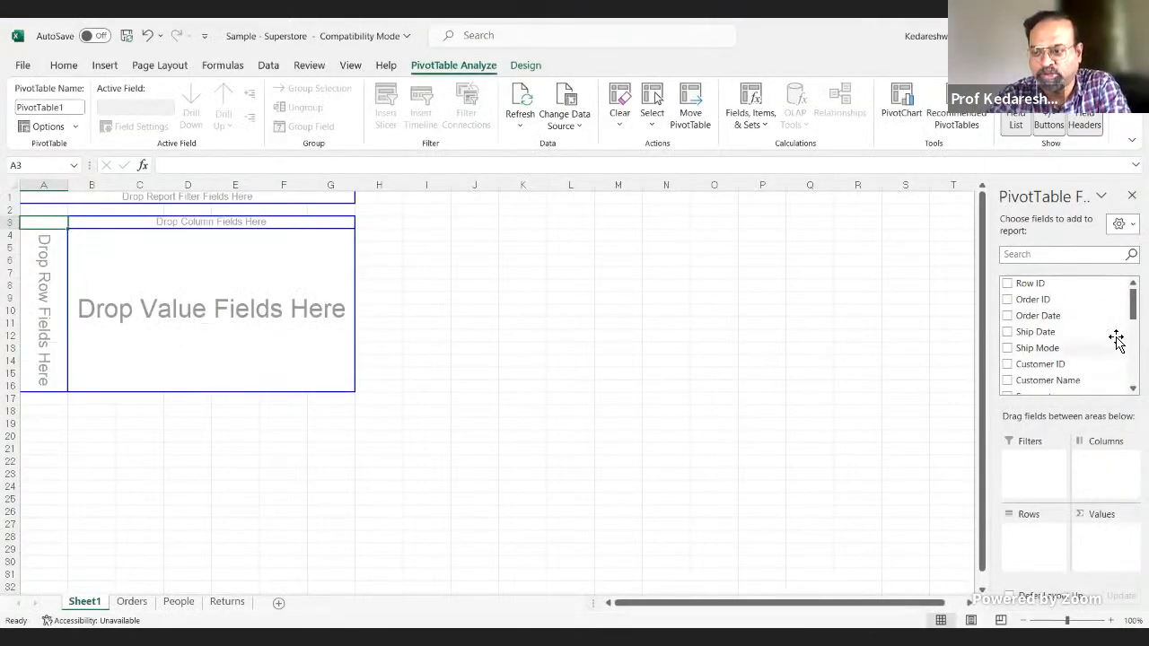
pyautogui.scroll(-3, 1068, 337)
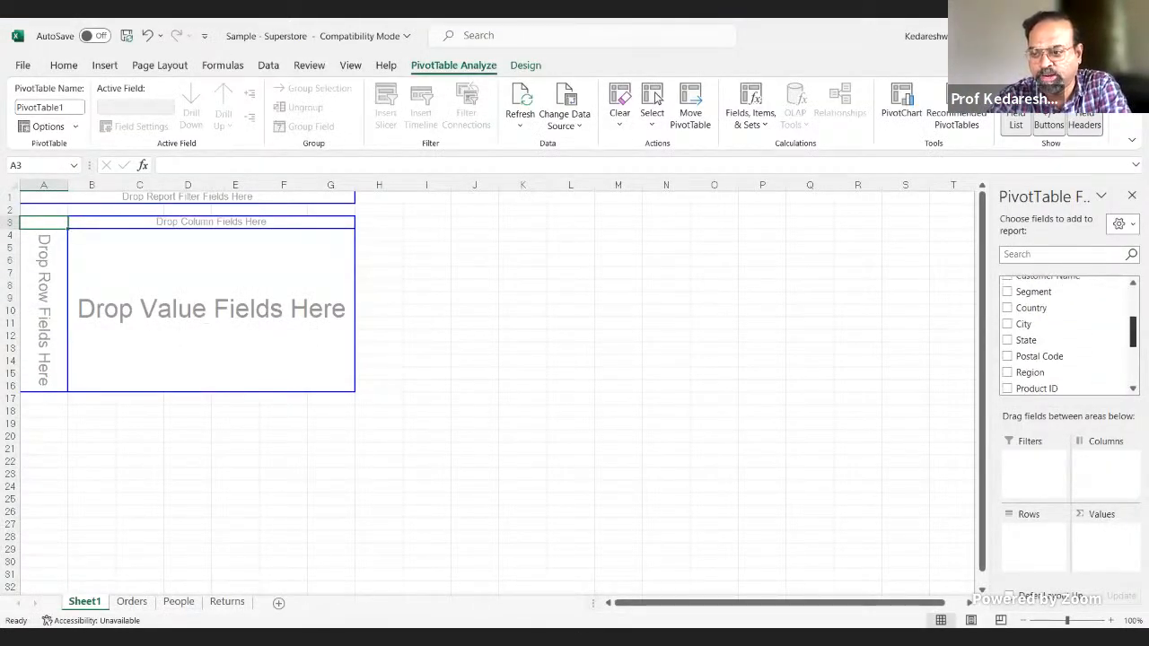
pyautogui.scroll(-2, 1068, 337)
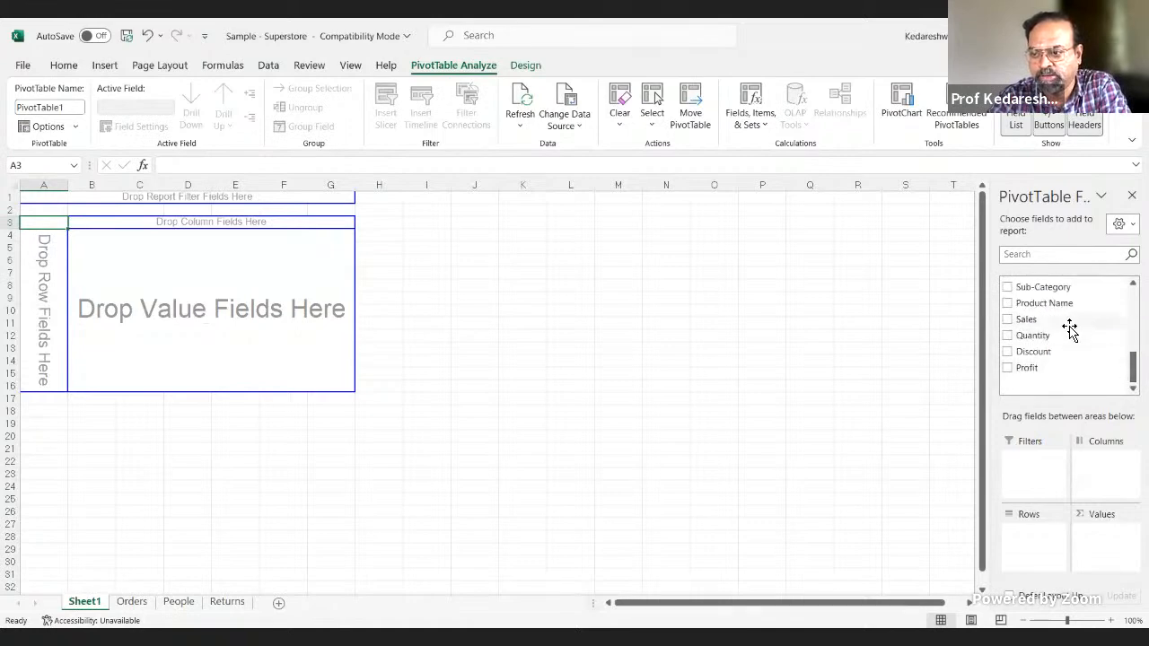
pyautogui.moveTo(1068, 319); pyautogui.dragTo(1043, 535)
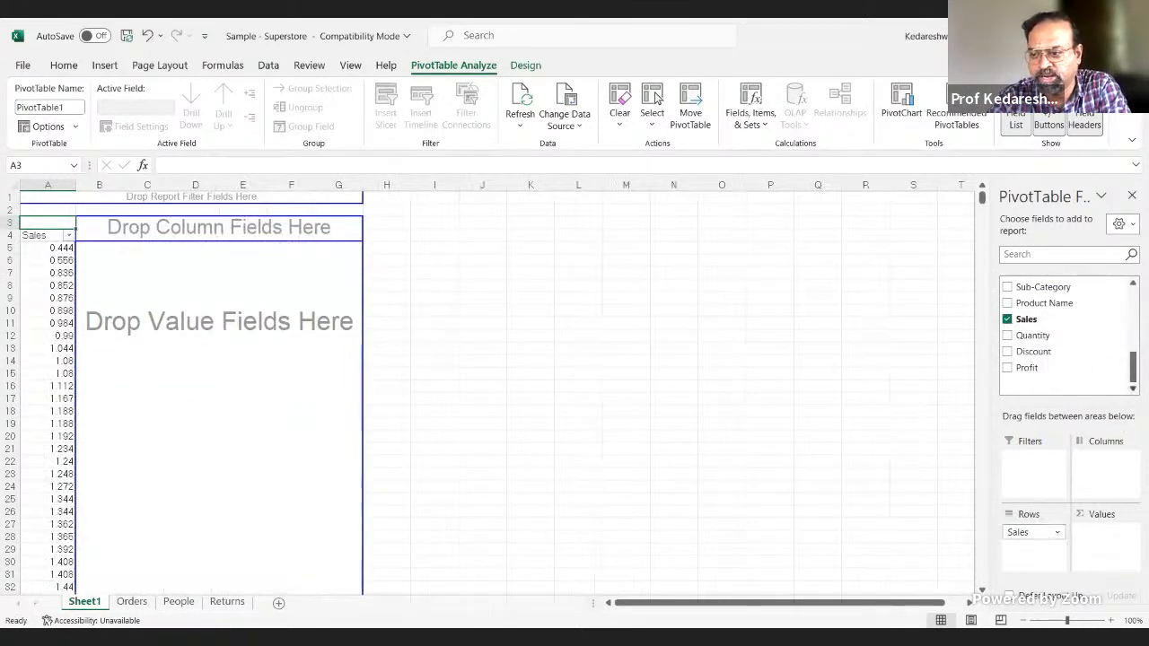
pyautogui.scroll(3, 1111, 334)
pyautogui.scroll(-2, 1111, 334)
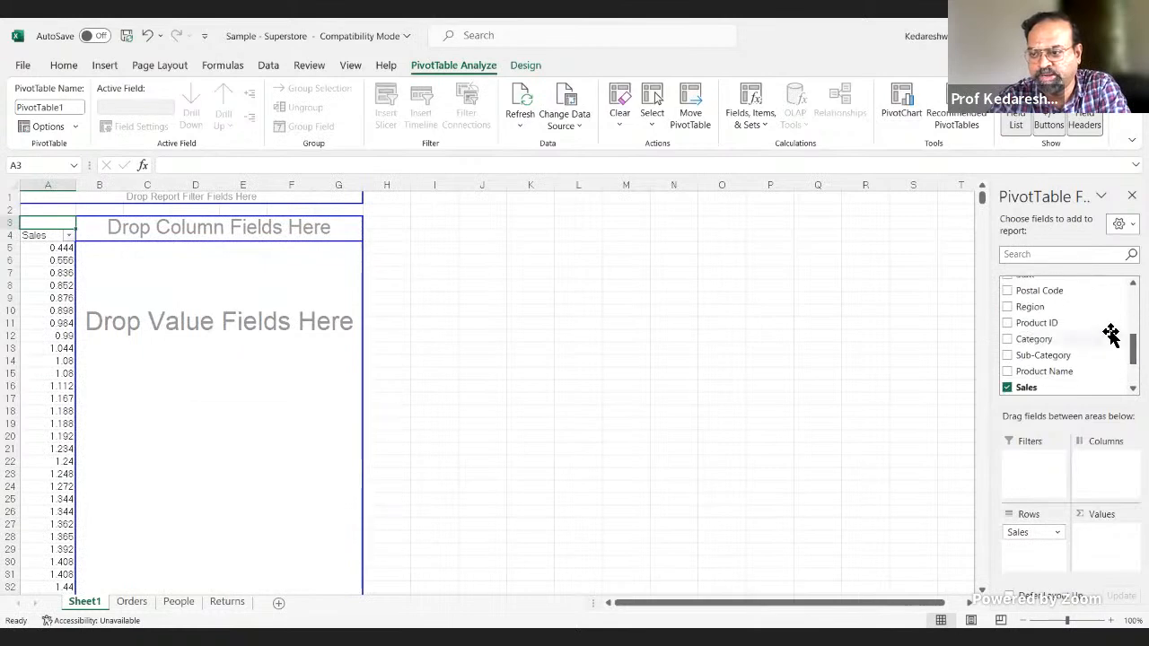
pyautogui.moveTo(1103, 308); pyautogui.dragTo(1097, 543)
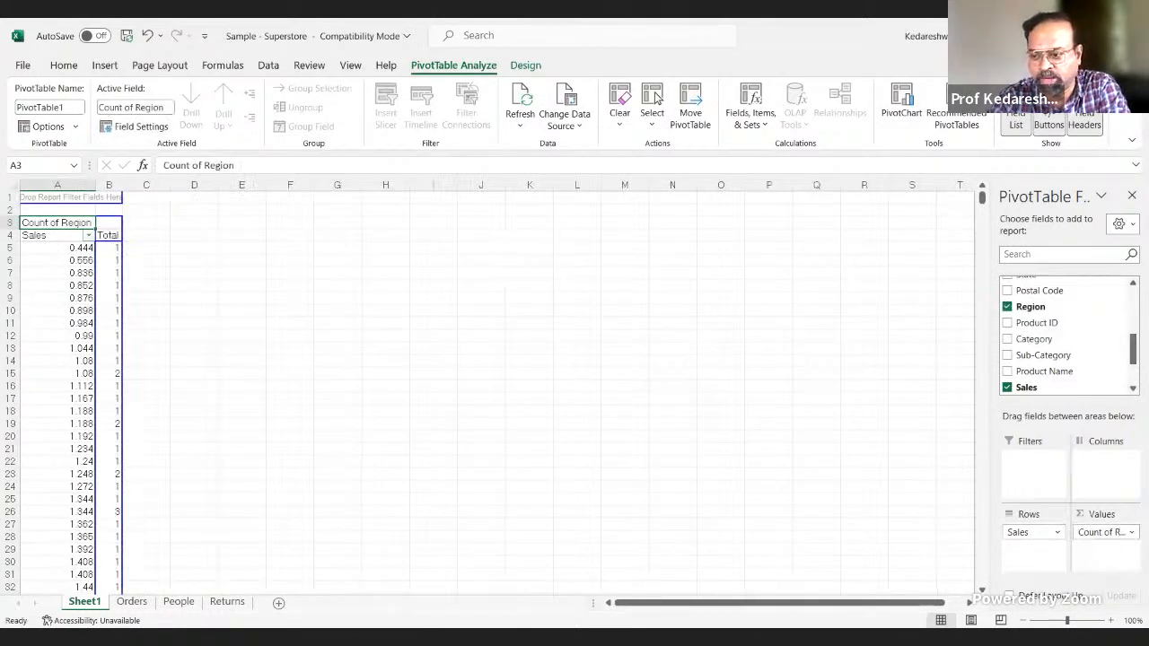
# Step: Change the summary function of the PivotTable's Region value field to Sum
pyautogui.click(1109, 533)
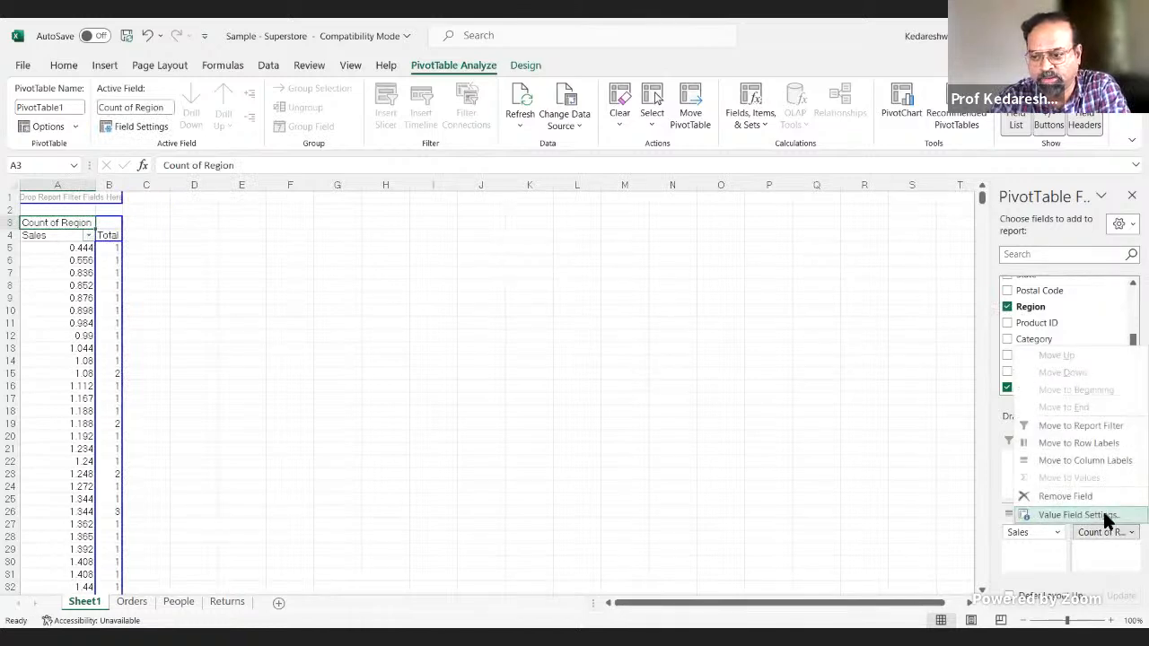
pyautogui.click(1106, 519)
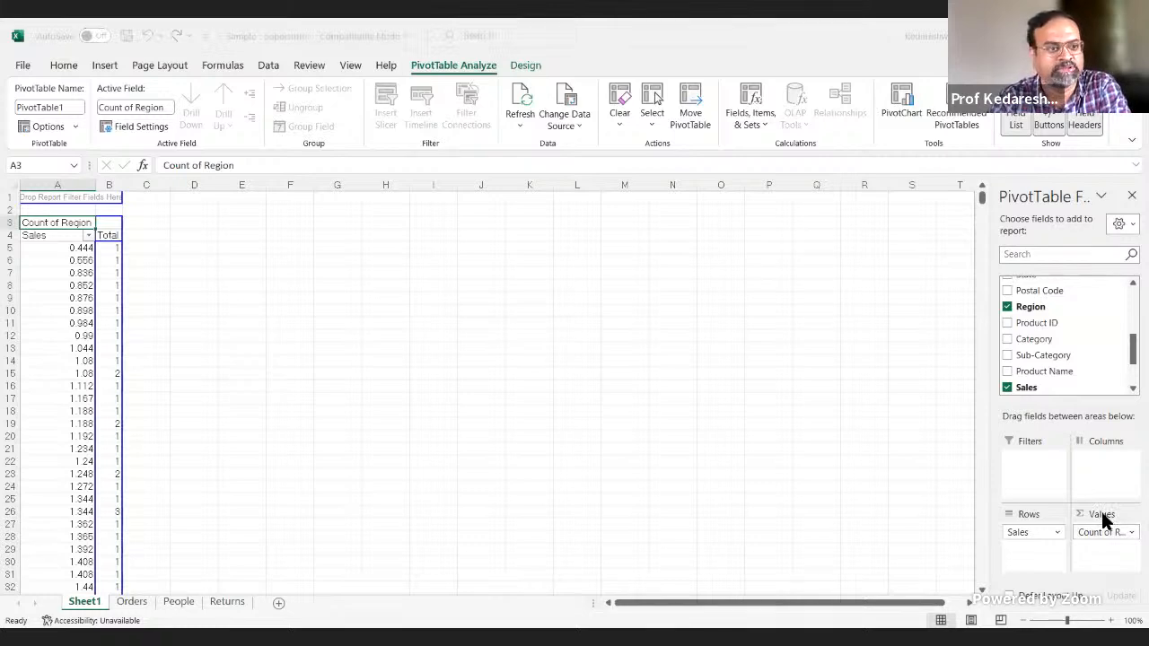
pyautogui.click(447, 397)
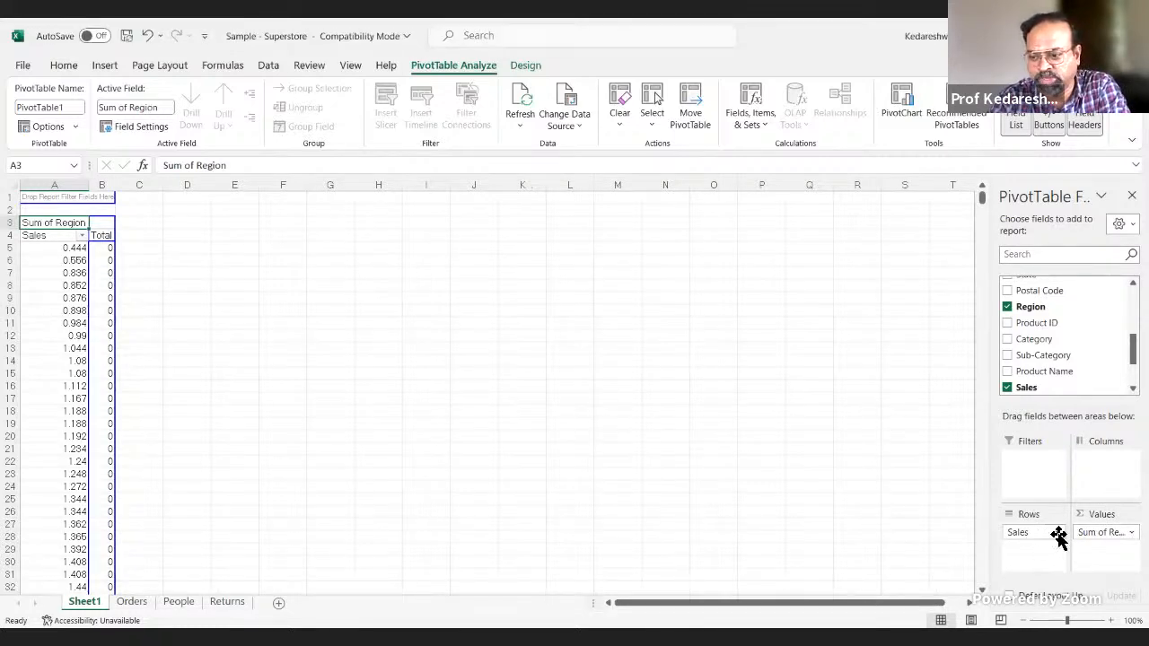
# Step: Rearrange the PivotTable so that Region is in Rows and Sales is in Values
pyautogui.click(1105, 532)
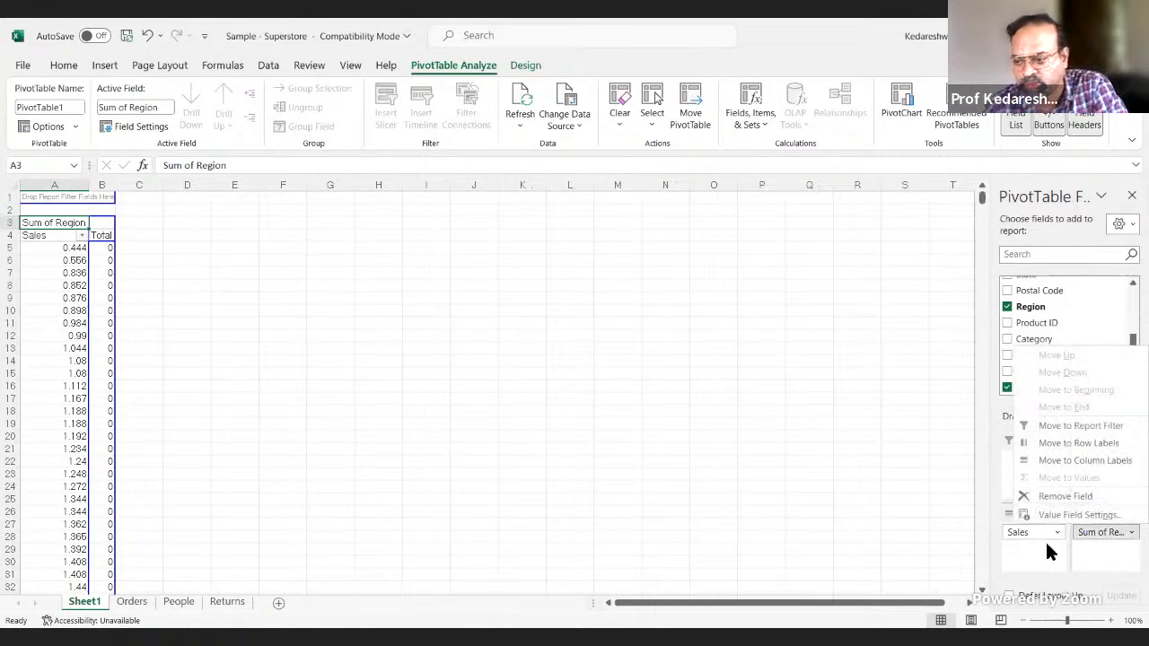
pyautogui.click(1123, 533)
pyautogui.moveTo(1123, 533); pyautogui.dragTo(1028, 460)
pyautogui.click(1117, 532)
pyautogui.click(1118, 532)
pyautogui.moveTo(1044, 538); pyautogui.dragTo(1117, 524)
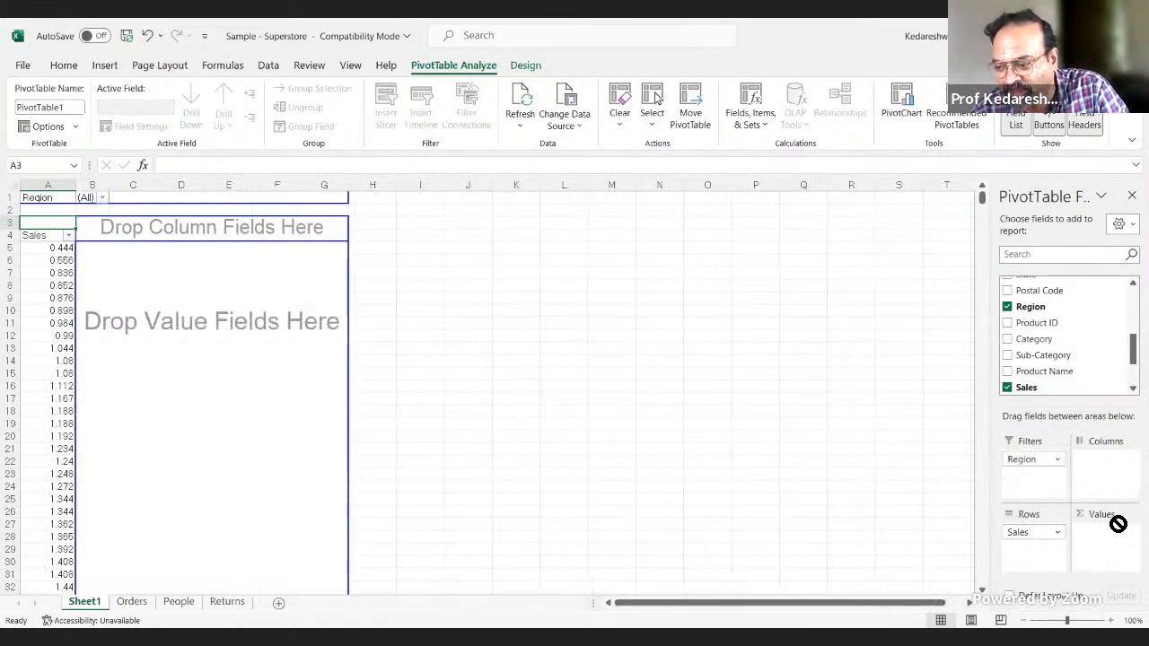
pyautogui.moveTo(1038, 462); pyautogui.dragTo(1044, 529)
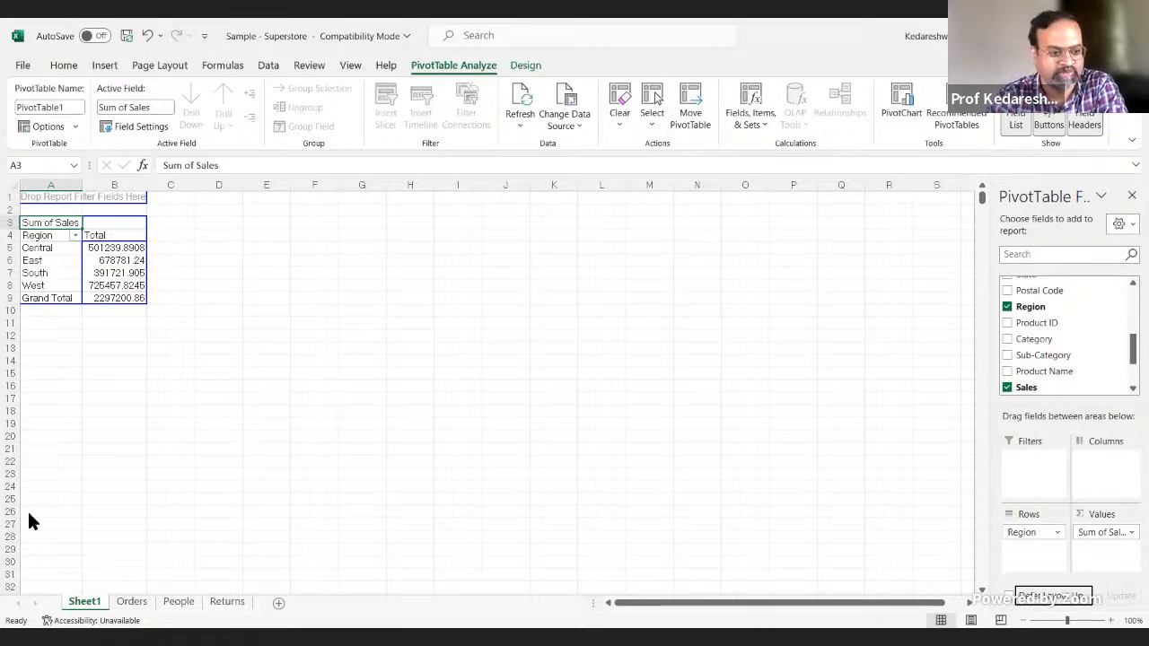
# Step: Switch to Tableau Public, build a bar chart with Sales on Rows and Region on Columns, and compare it with the Excel PivotTable
pyautogui.hotkey('alt', 'Tab')
pyautogui.click(50, 500)
pyautogui.moveTo(56, 504)
pyautogui.mouseDown()
pyautogui.moveTo(422, 104)
pyautogui.moveTo(398, 115)
pyautogui.mouseUp()
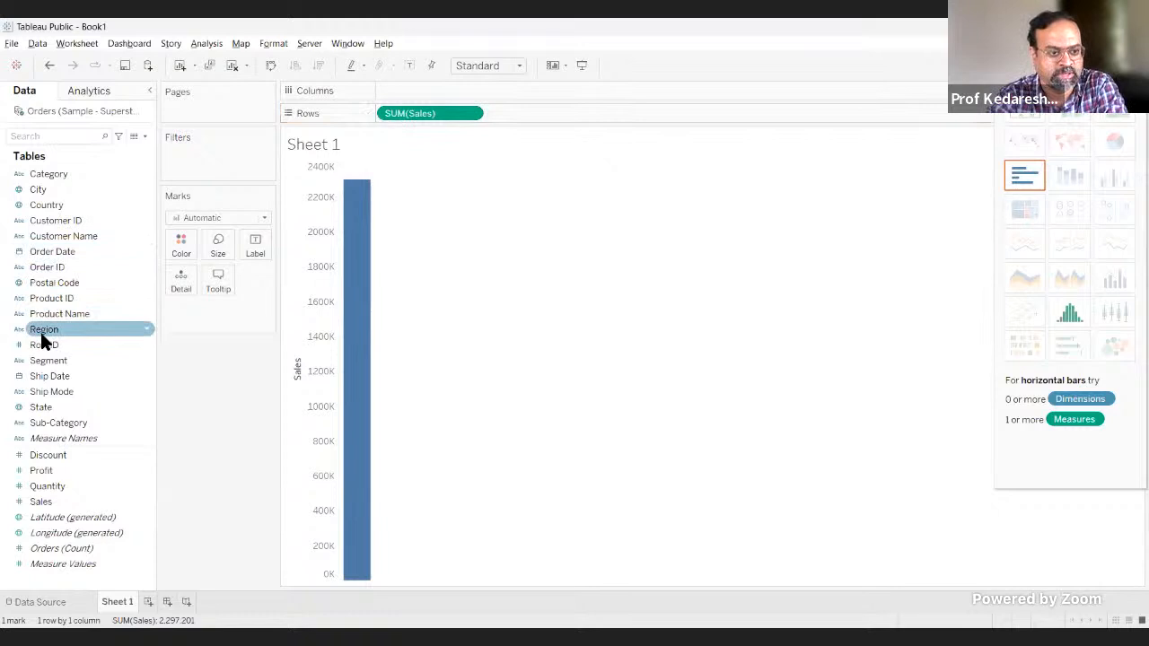
pyautogui.moveTo(40, 332); pyautogui.dragTo(400, 93)
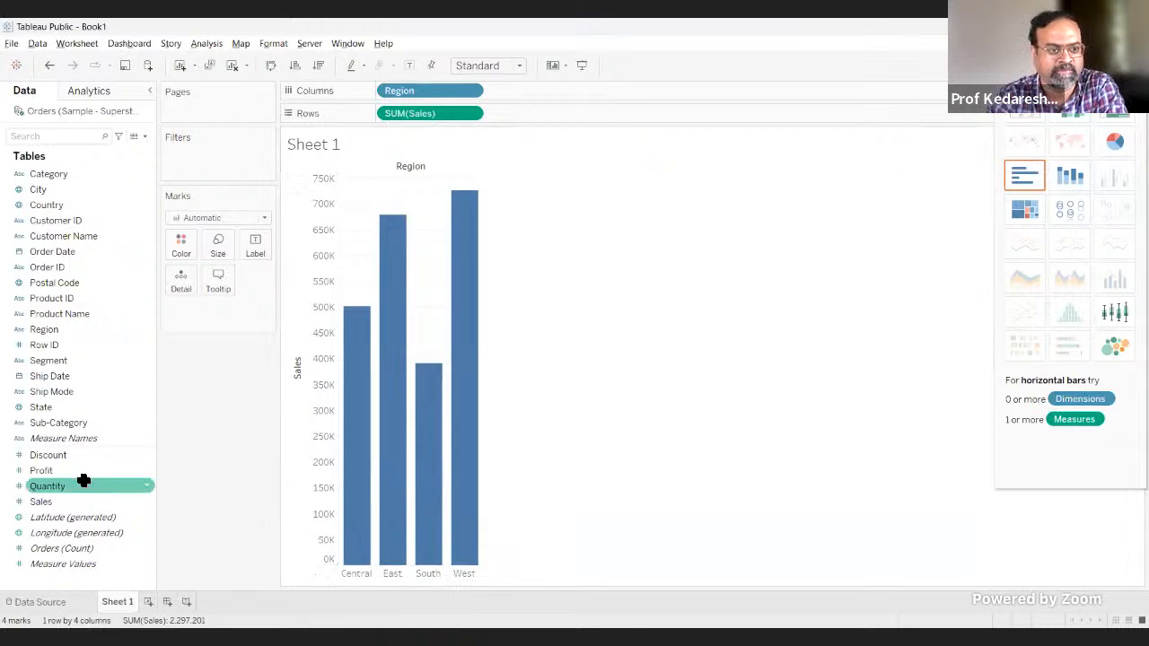
pyautogui.hotkey('alt', 'Tab')
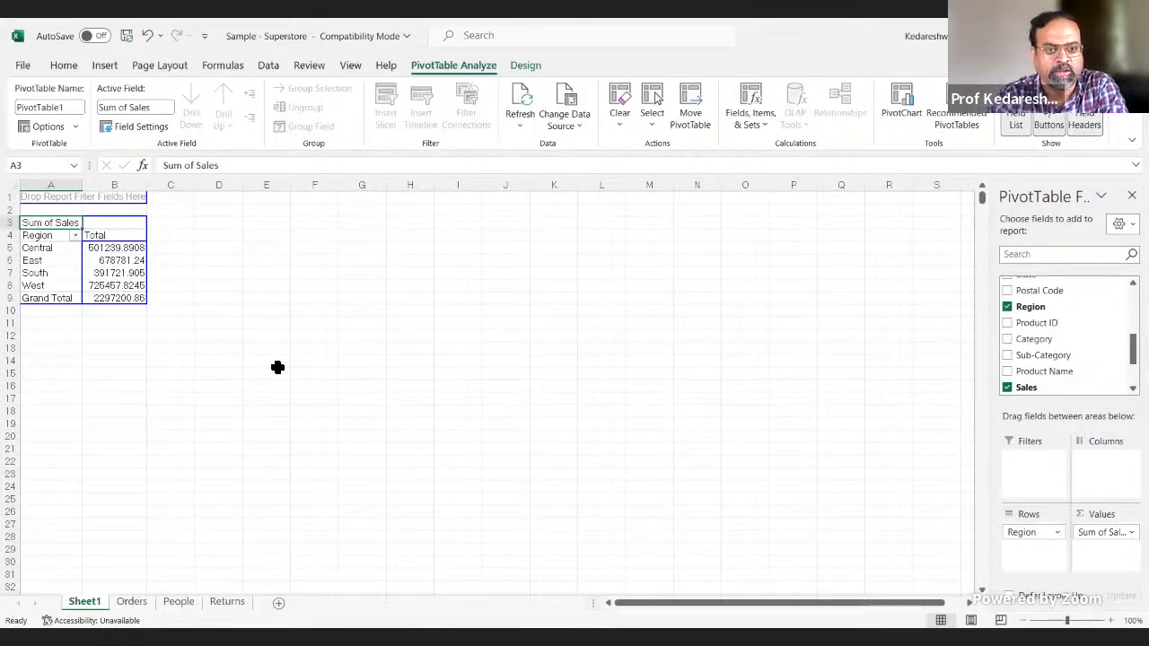
pyautogui.hotkey('alt', 'Tab')
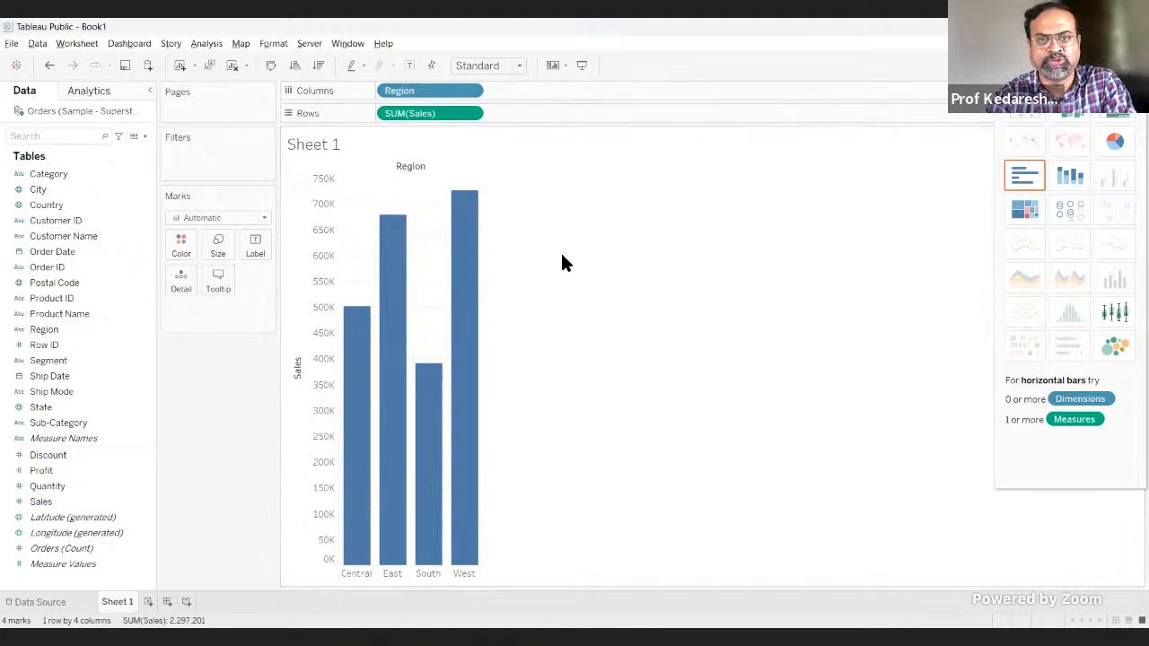
# Step: Set the chart to Fit Width and hide the chart-type suggestions covering it
pyautogui.click(518, 66)
pyautogui.click(479, 95)
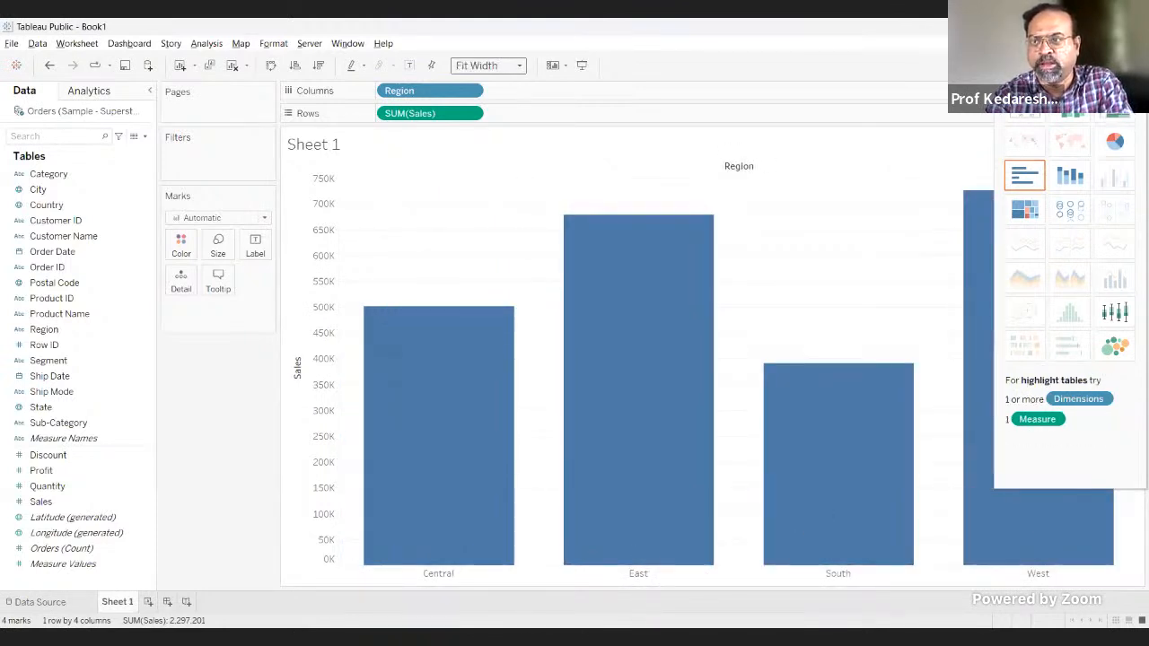
pyautogui.click(1115, 66)
pyautogui.click(1115, 65)
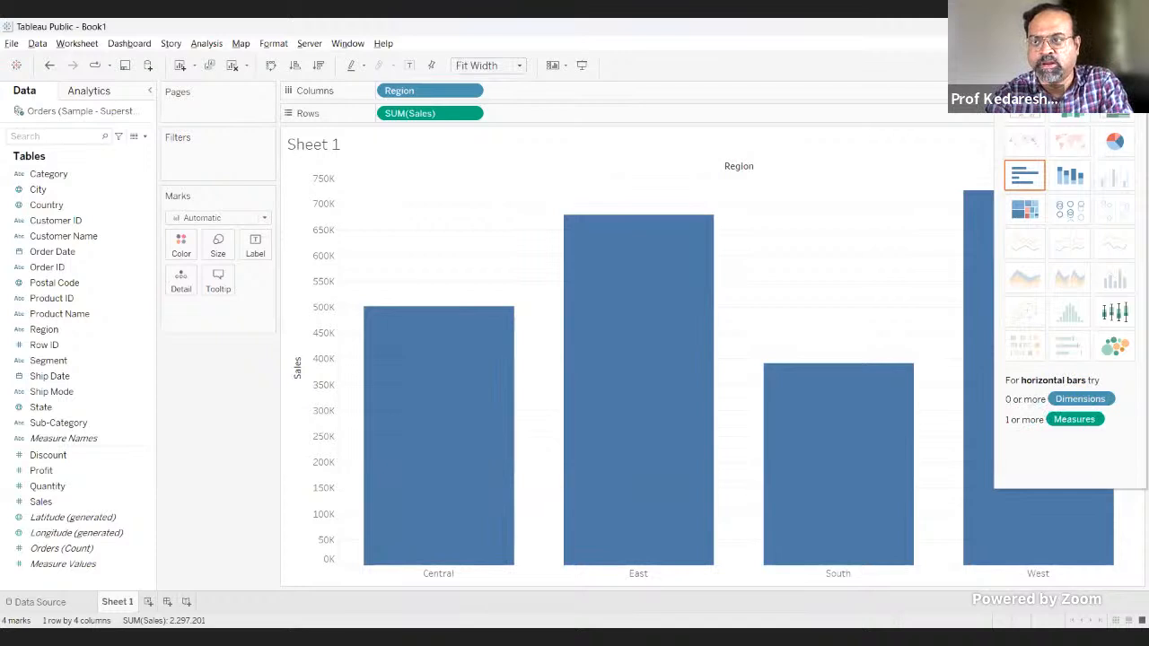
pyautogui.click(1115, 65)
pyautogui.click(1114, 66)
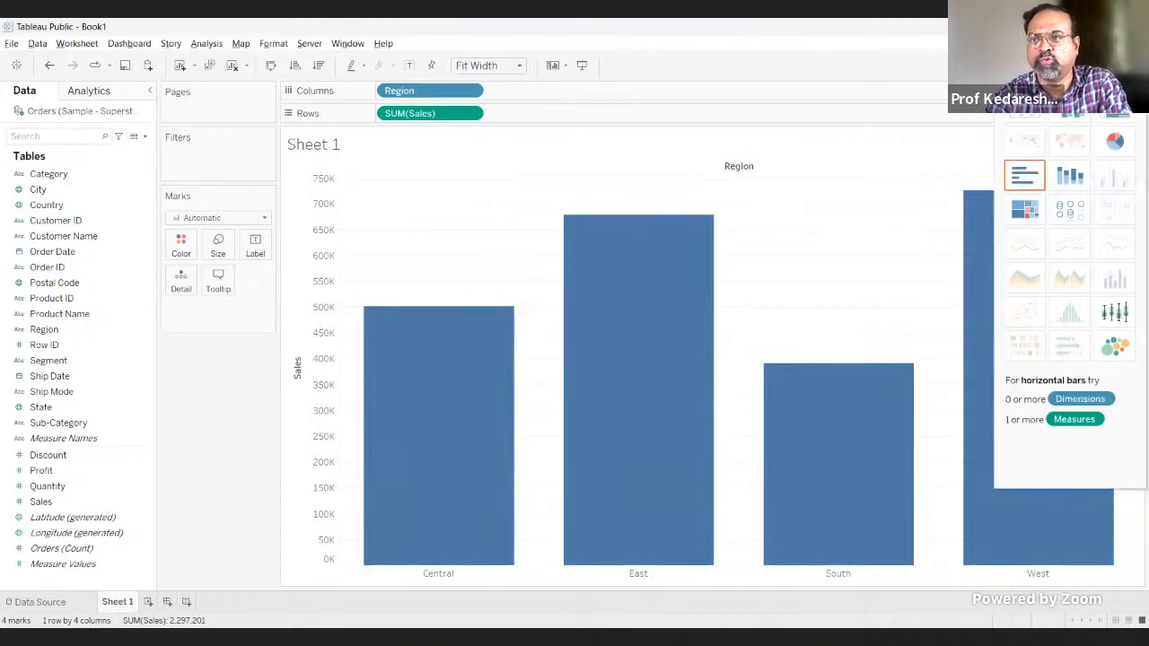
pyautogui.click(1114, 66)
pyautogui.click(1115, 65)
pyautogui.click(1115, 65)
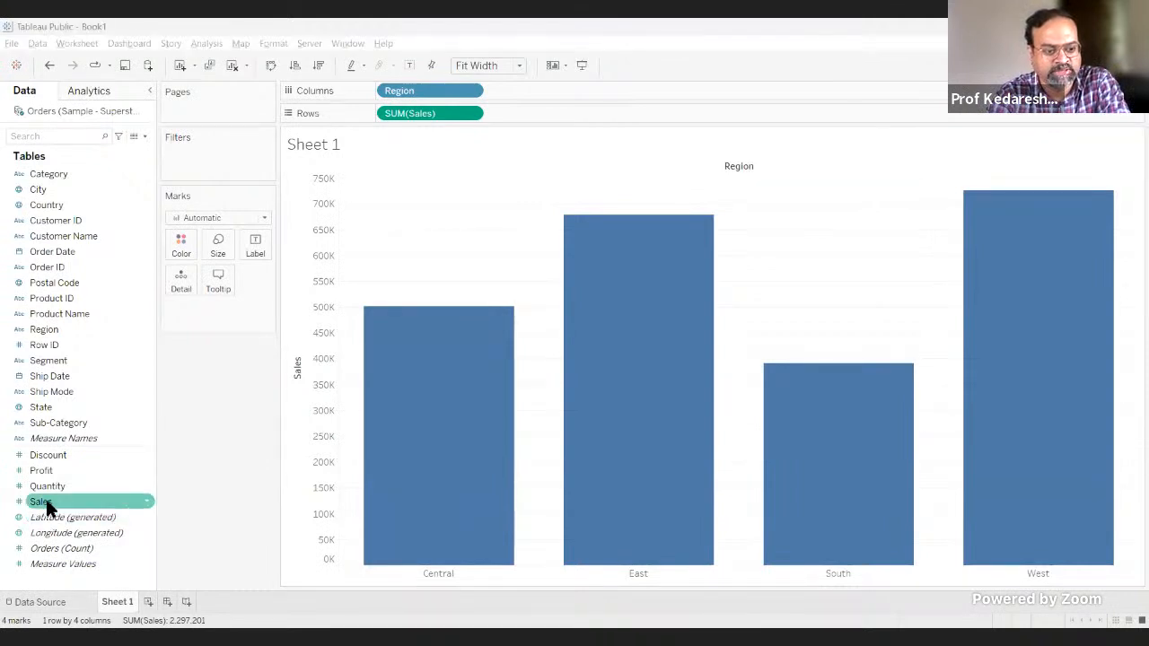
# Step: Label the bars with Sales and check them against the regional totals in the Excel PivotTable
pyautogui.moveTo(46, 501); pyautogui.dragTo(260, 241)
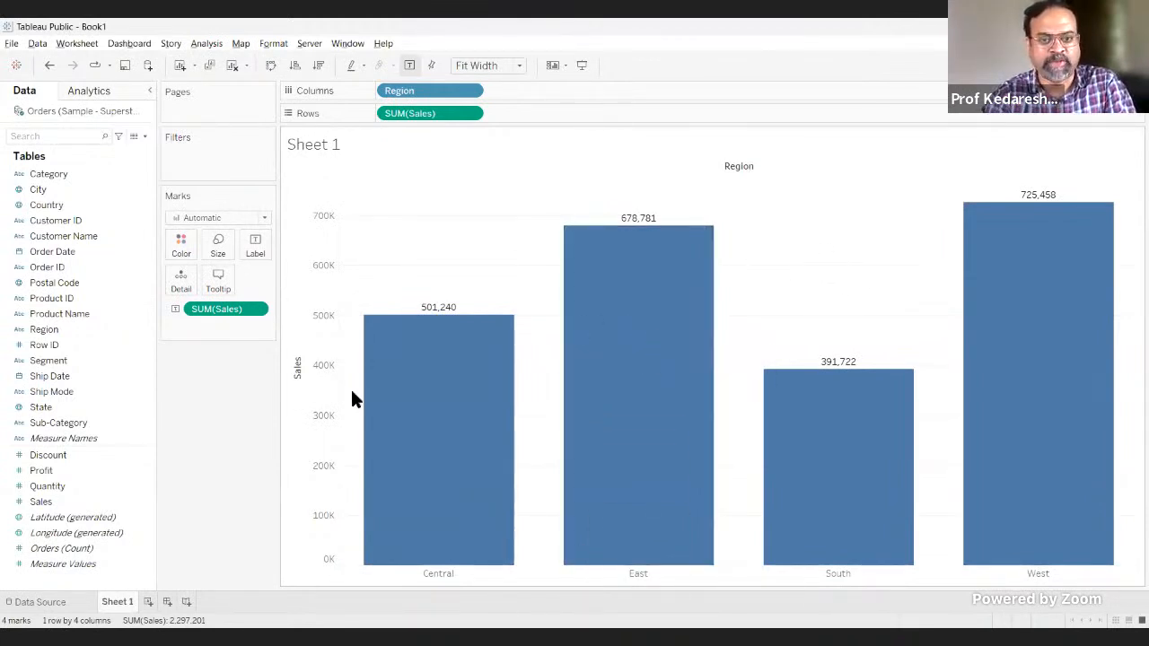
pyautogui.hotkey('alt', 'Tab')
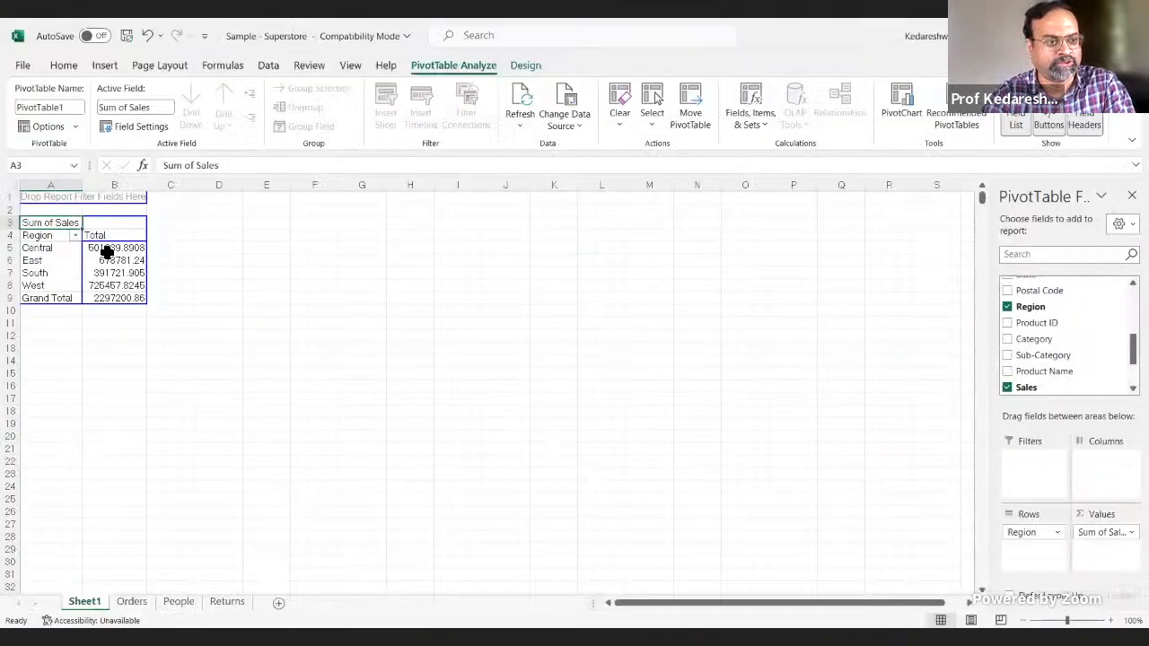
pyautogui.moveTo(123, 249); pyautogui.dragTo(179, 285)
pyautogui.click(482, 331)
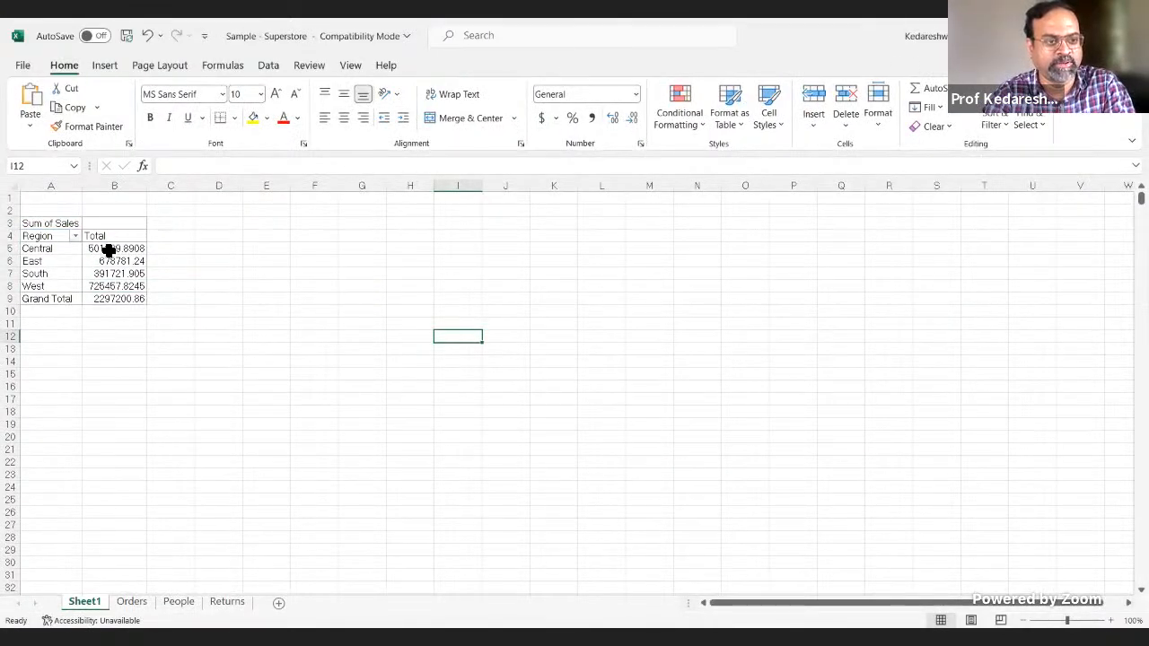
# Step: Format the four regional Sales totals in the PivotTable, cells B5 to B8, as Number
pyautogui.moveTo(106, 247); pyautogui.dragTo(113, 287)
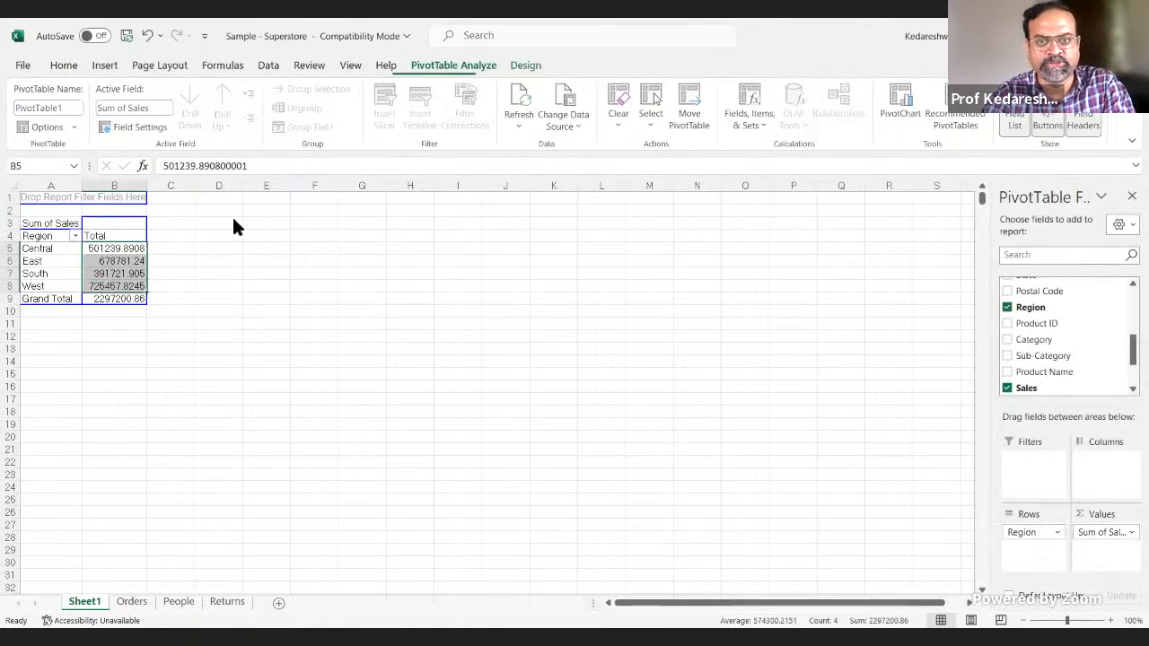
pyautogui.click(63, 67)
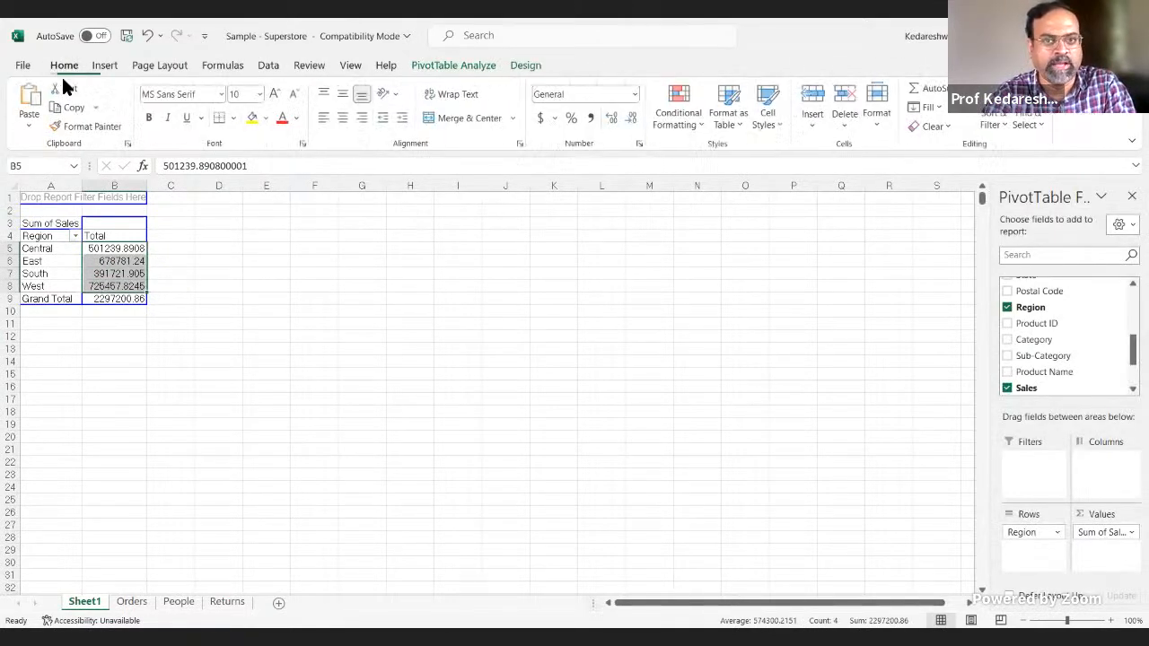
pyautogui.click(635, 94)
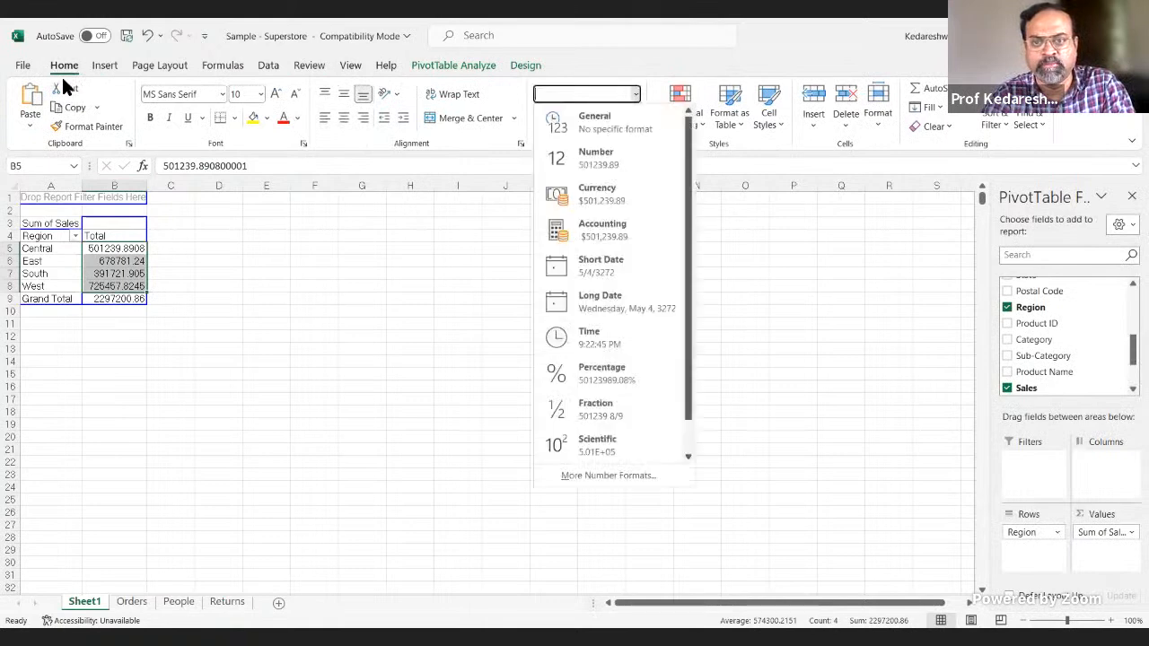
pyautogui.click(634, 157)
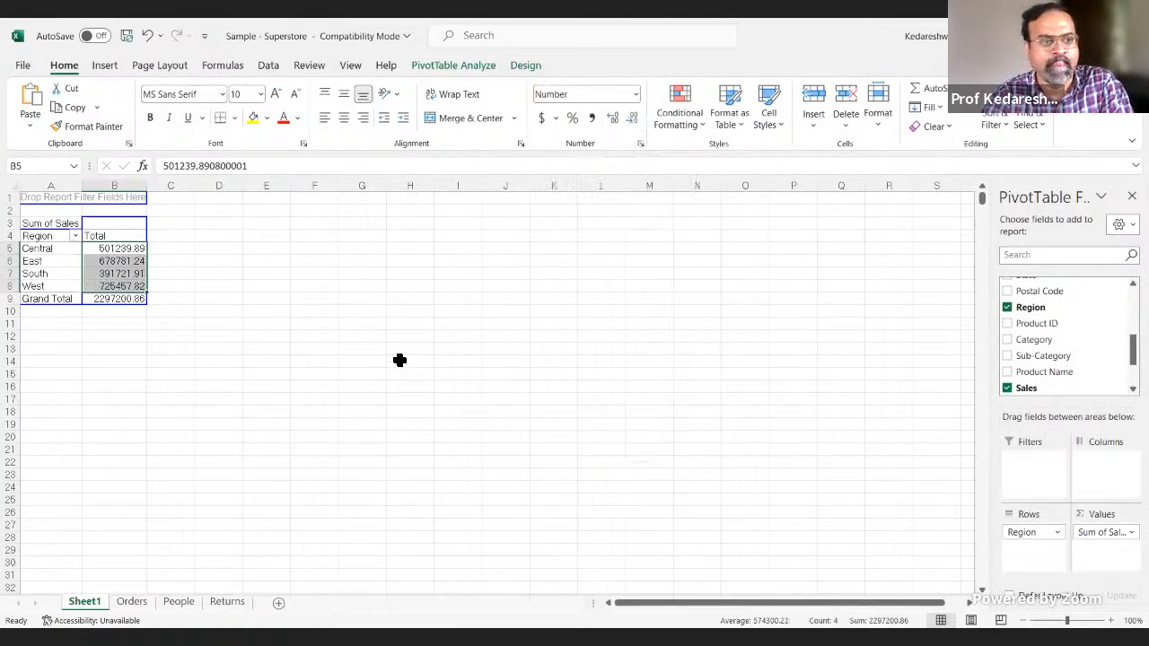
pyautogui.click(322, 355)
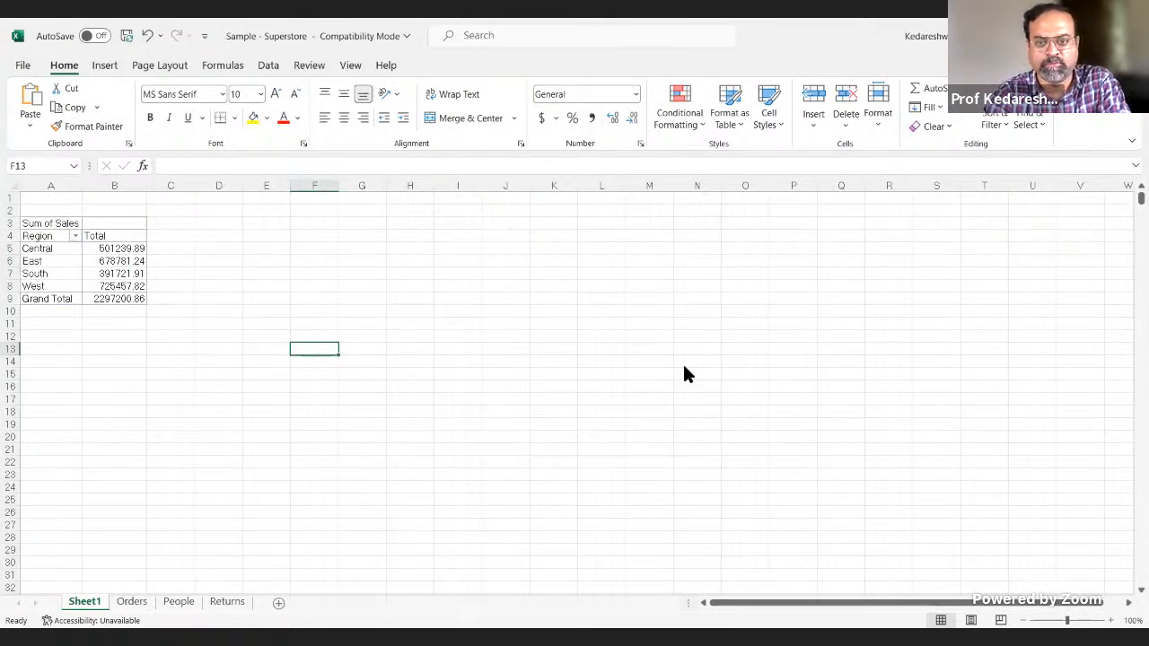
# Step: Compare the bar labels in Tableau Public with the PivotTable totals in Excel, ending back in Tableau Public
pyautogui.hotkey('alt', 'Tab')
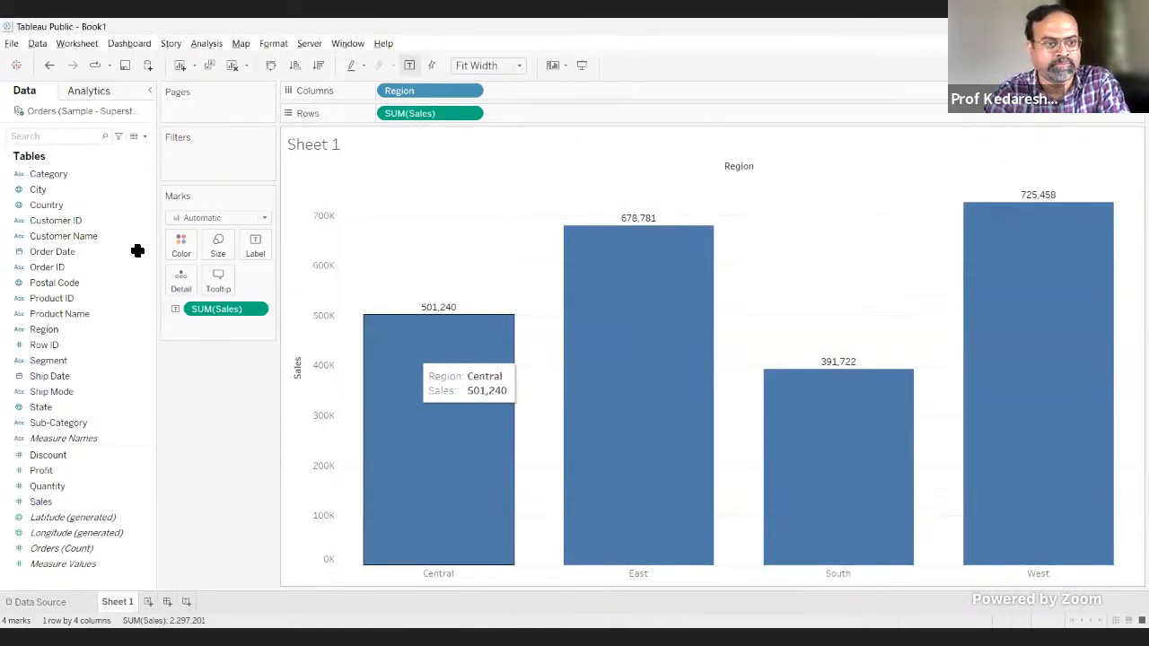
pyautogui.hotkey('alt', 'Tab')
pyautogui.moveTo(131, 249); pyautogui.dragTo(133, 299)
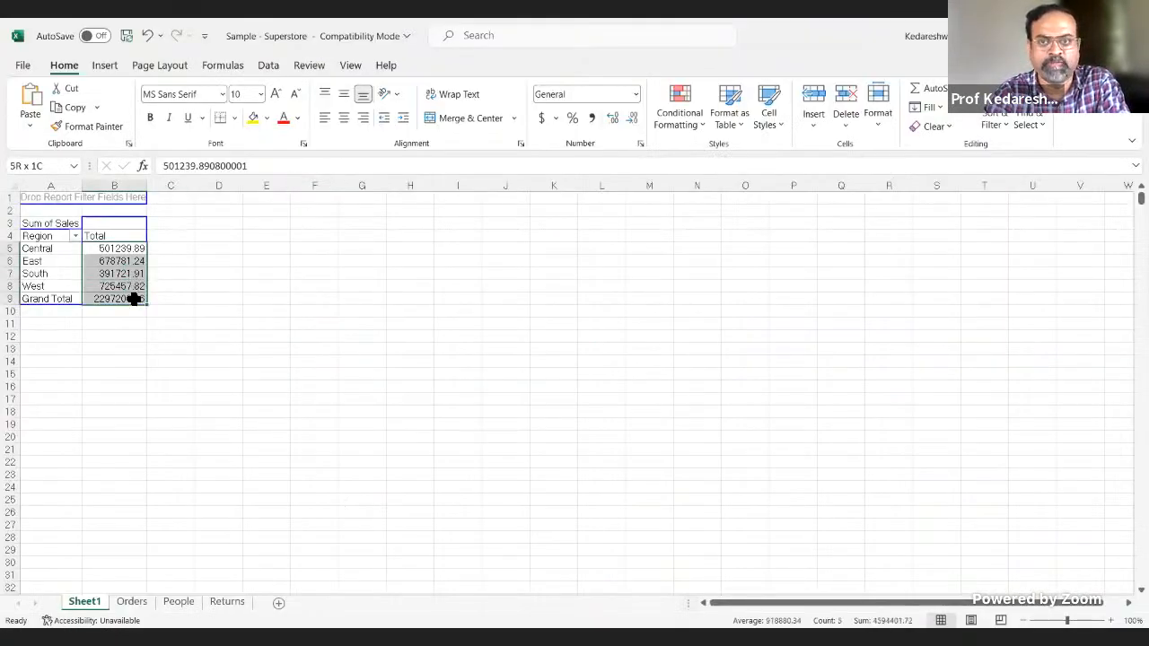
pyautogui.hotkey('alt', 'Tab')
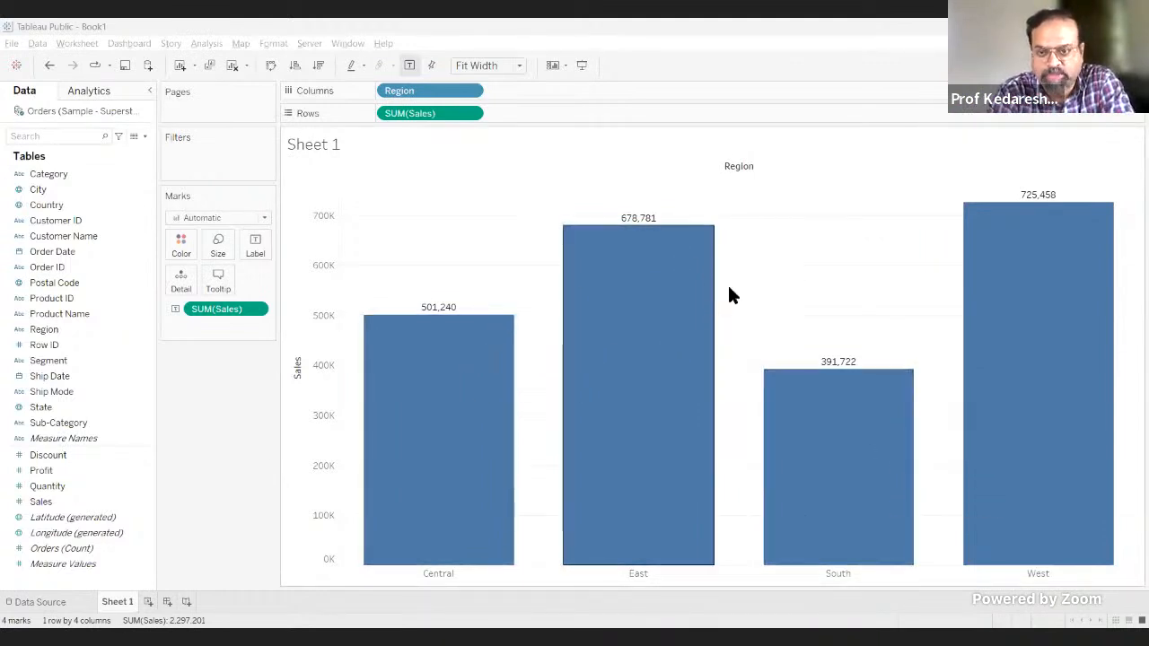
# Step: Sort the Region bars by Sales in ascending order, and re-sort them in descending order
pyautogui.click(293, 65)
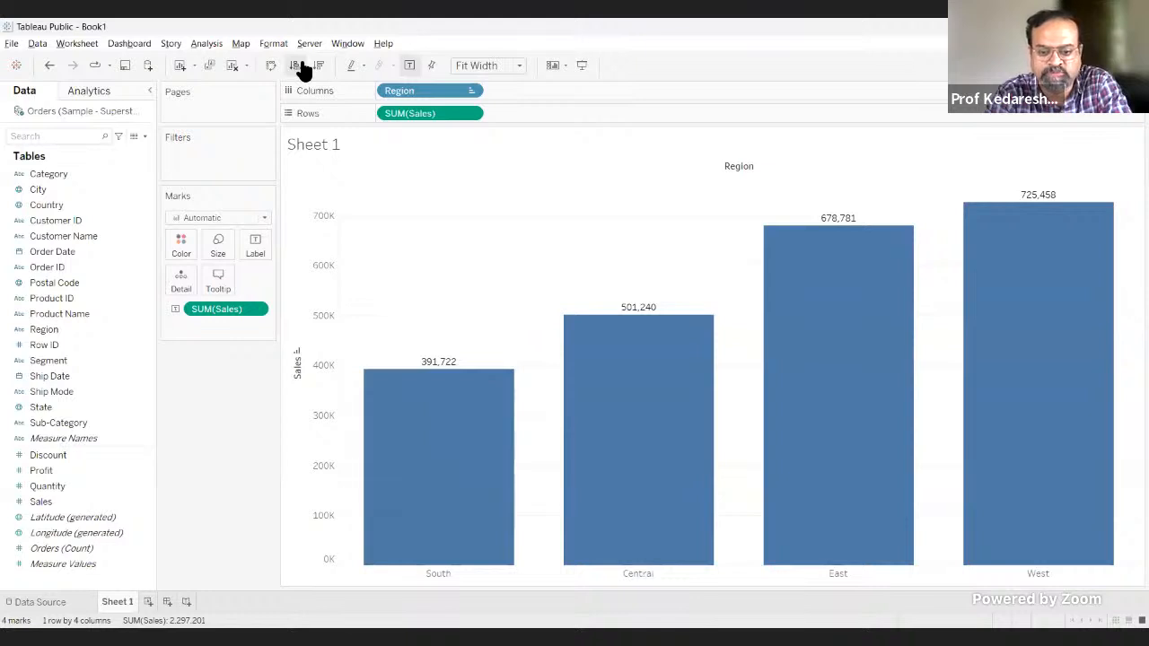
pyautogui.moveTo(818, 515)
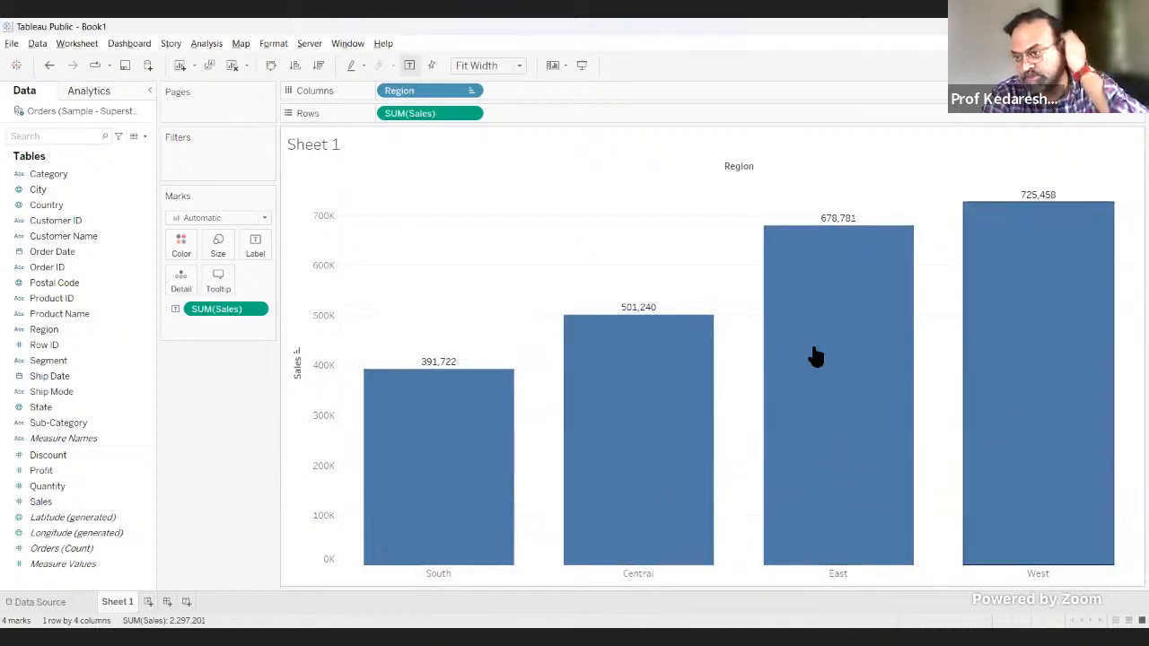
pyautogui.click(318, 67)
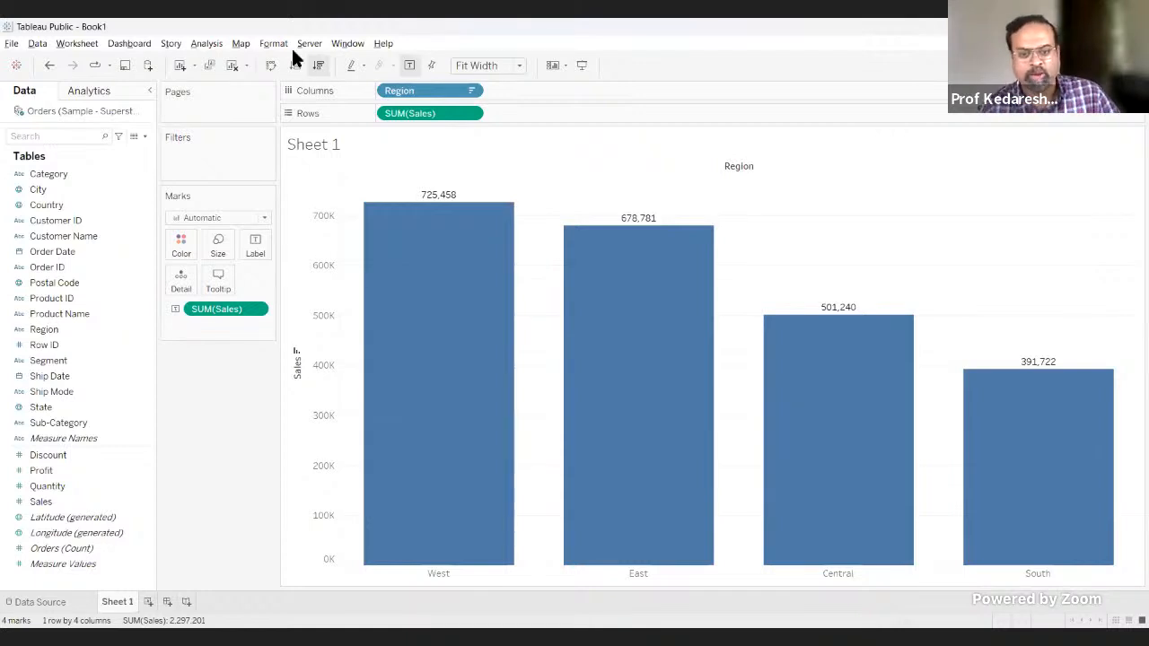
pyautogui.moveTo(472, 423)
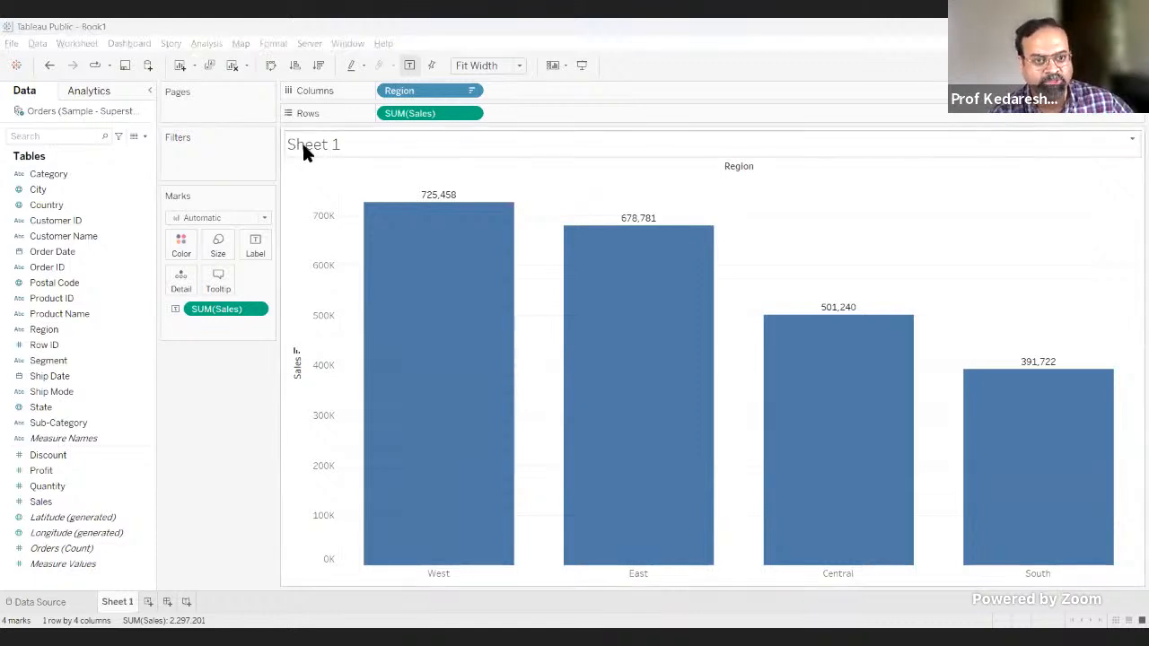
# Step: Rename the worksheet as Sales across Regions
pyautogui.doubleClick(113, 606)
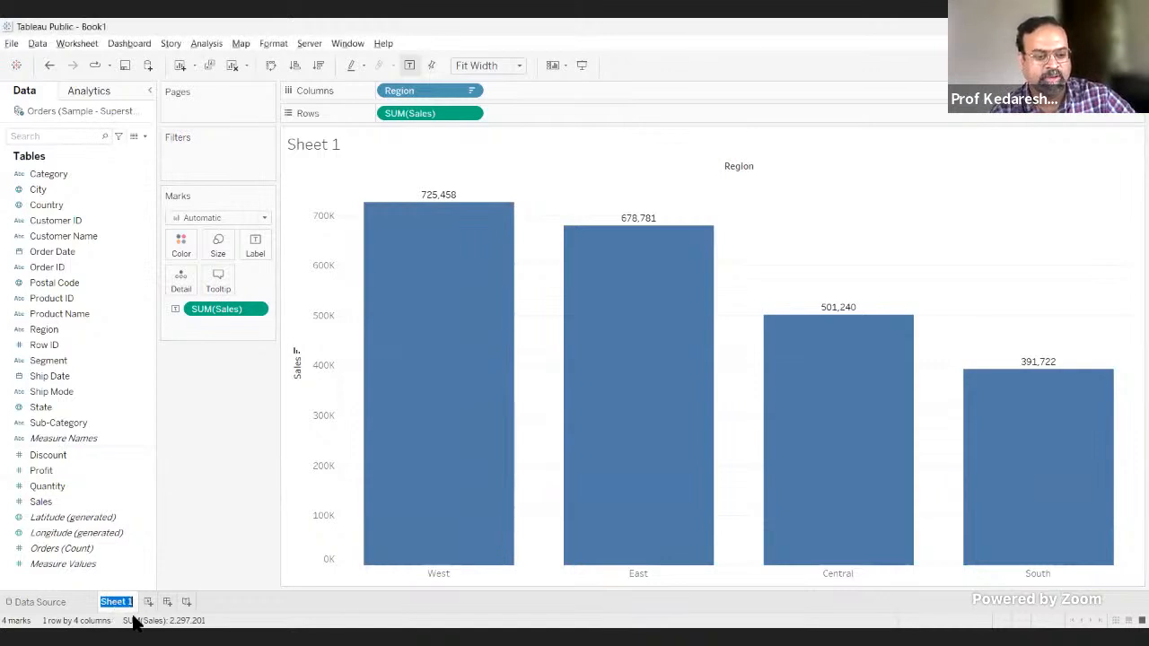
pyautogui.write('Sales a')
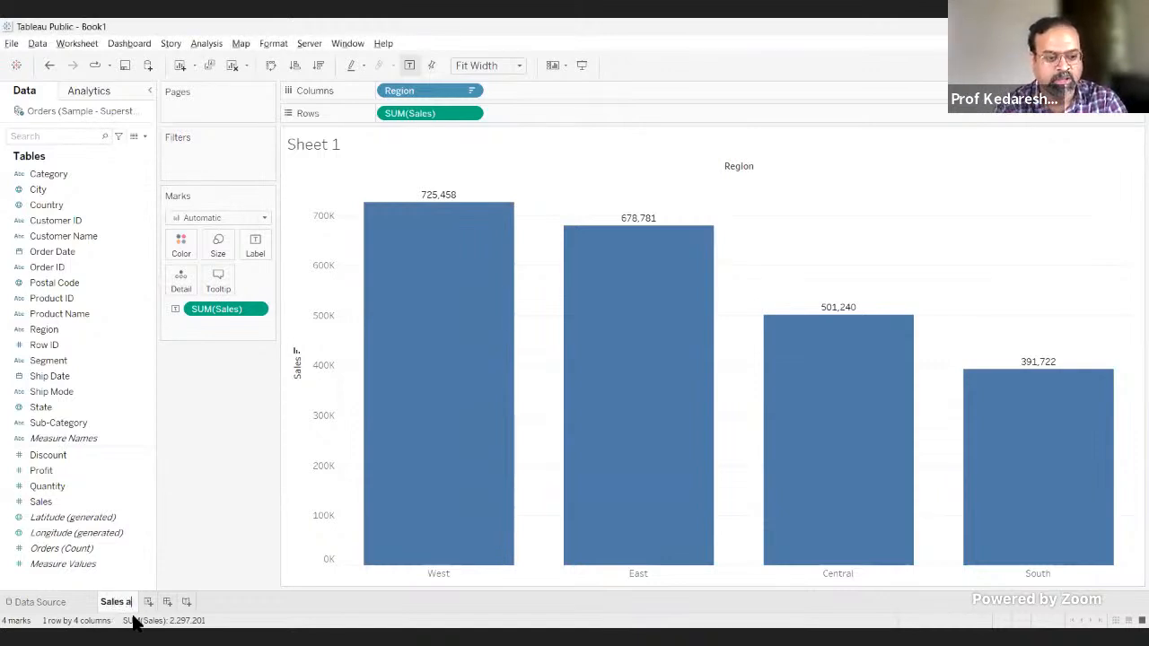
pyautogui.write('cross Regio')
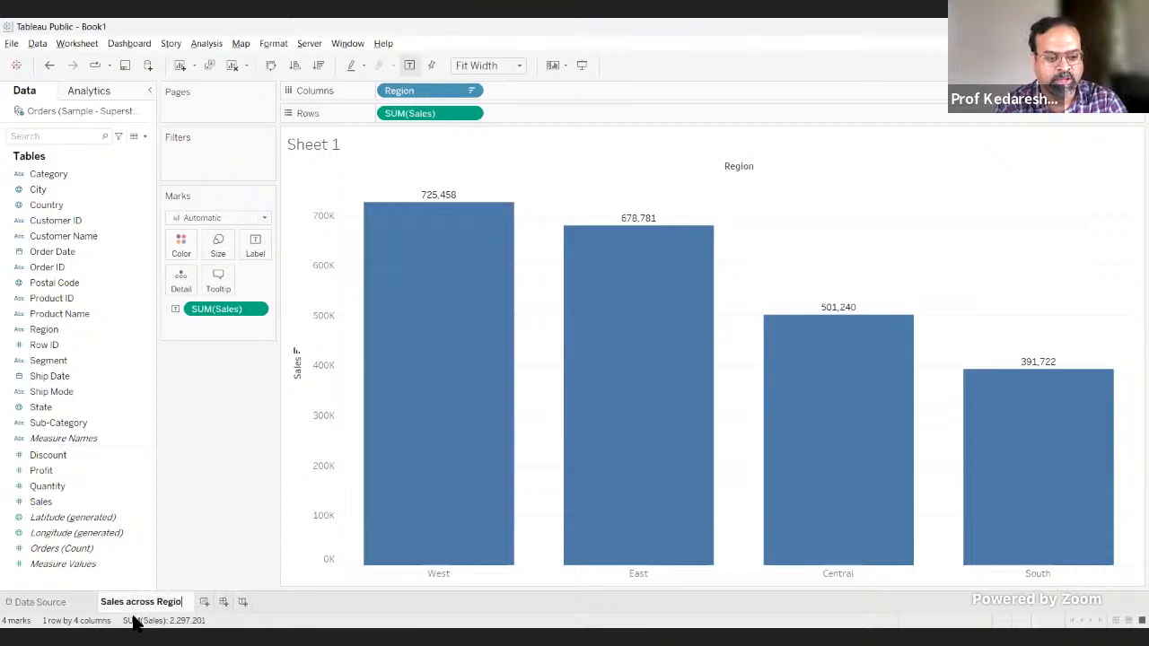
pyautogui.write('ns')
pyautogui.press('Return')
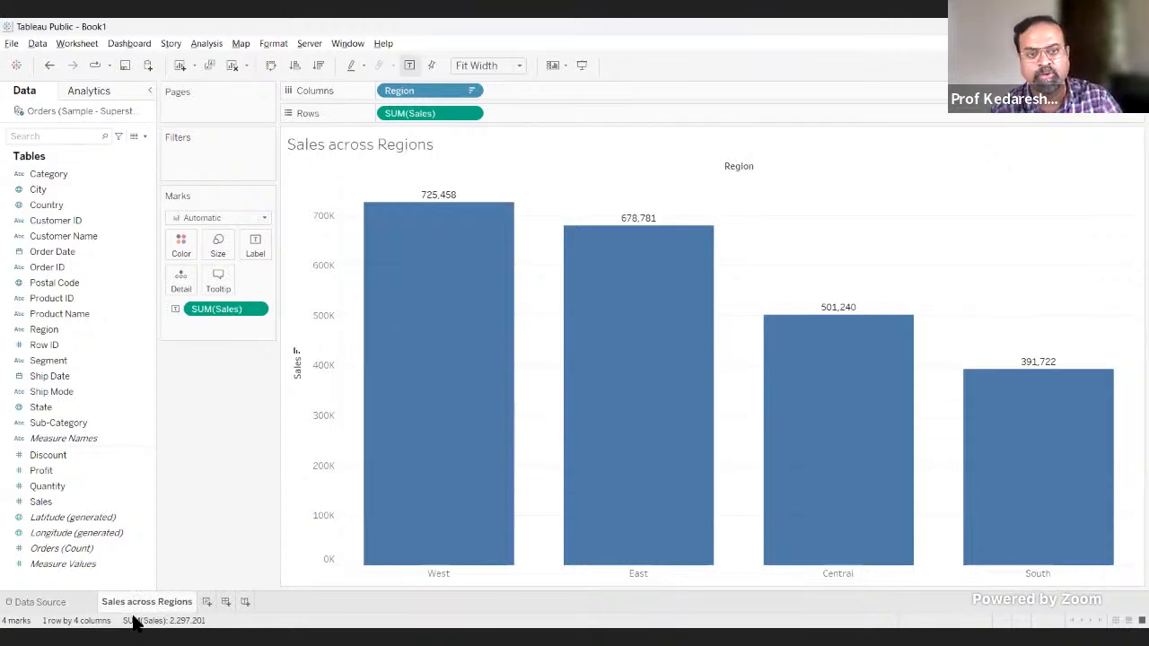
# Step: Format the chart title's sheet name as red, centred, bold text and apply the change
pyautogui.doubleClick(328, 153)
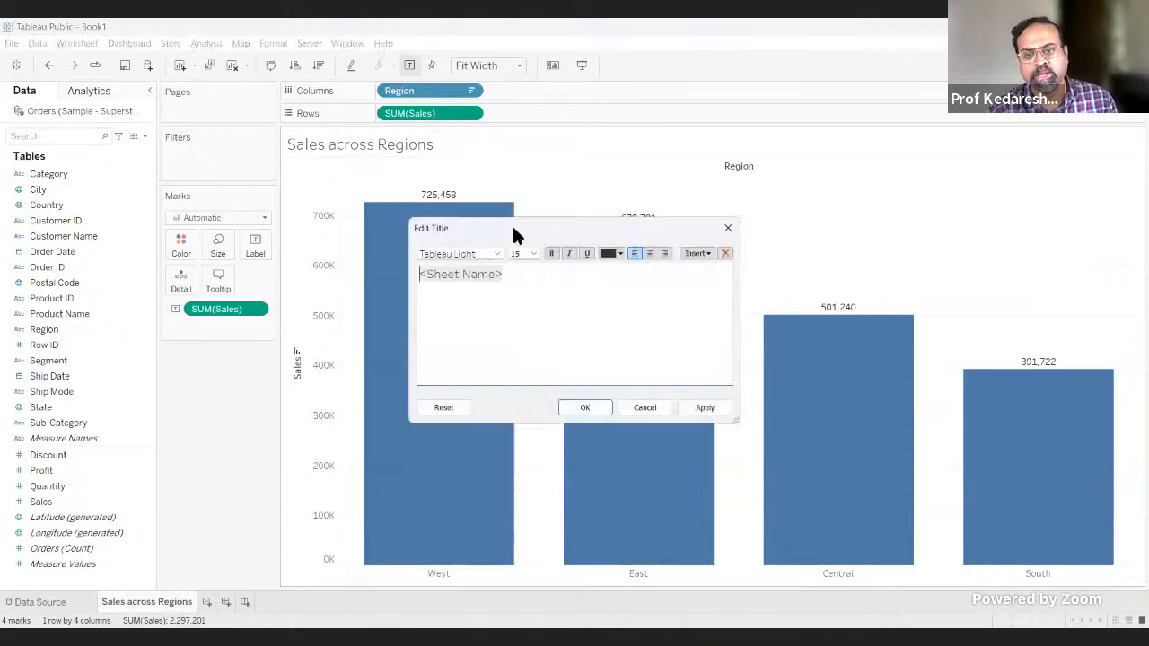
pyautogui.moveTo(516, 235); pyautogui.dragTo(671, 154)
pyautogui.doubleClick(616, 195)
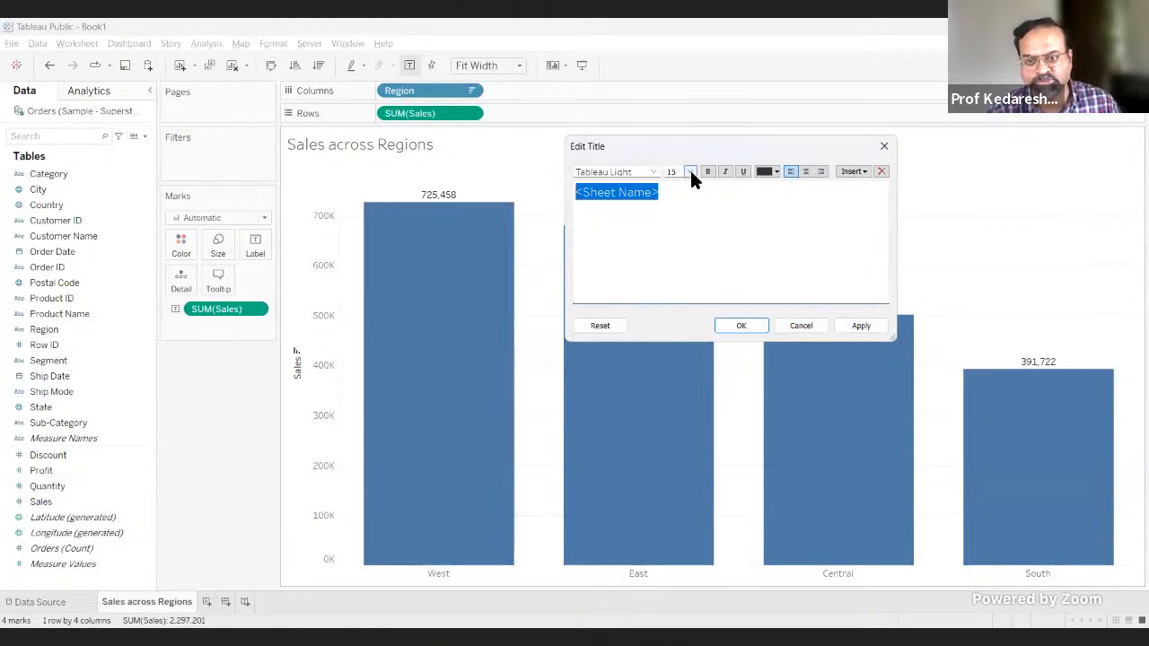
pyautogui.click(775, 173)
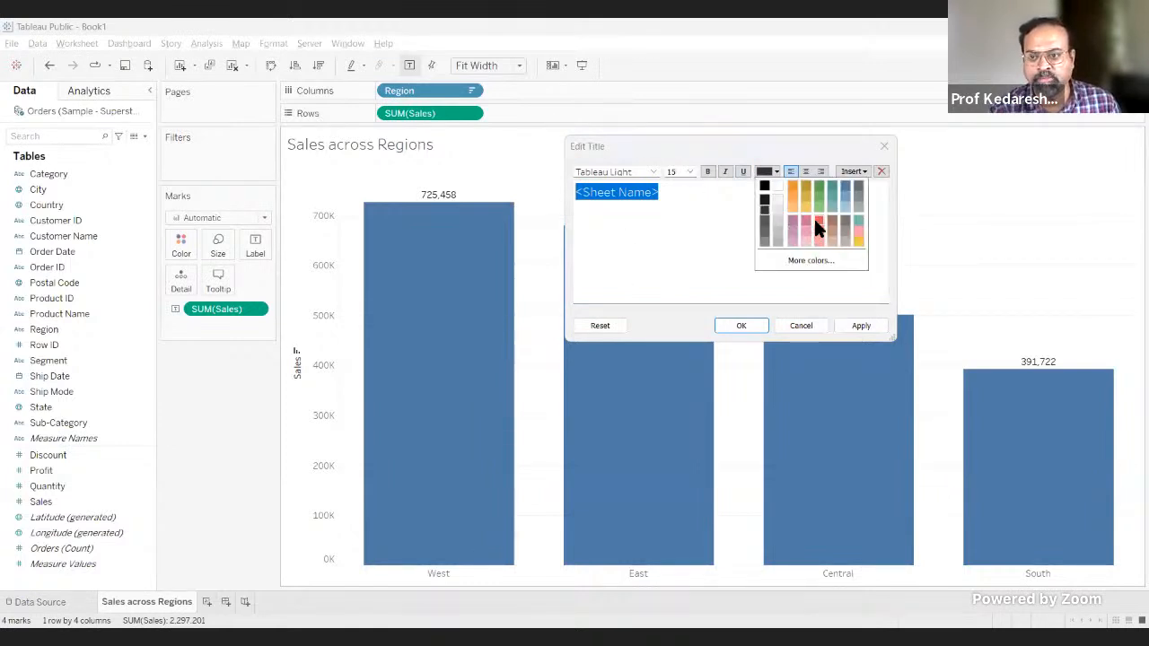
pyautogui.click(815, 225)
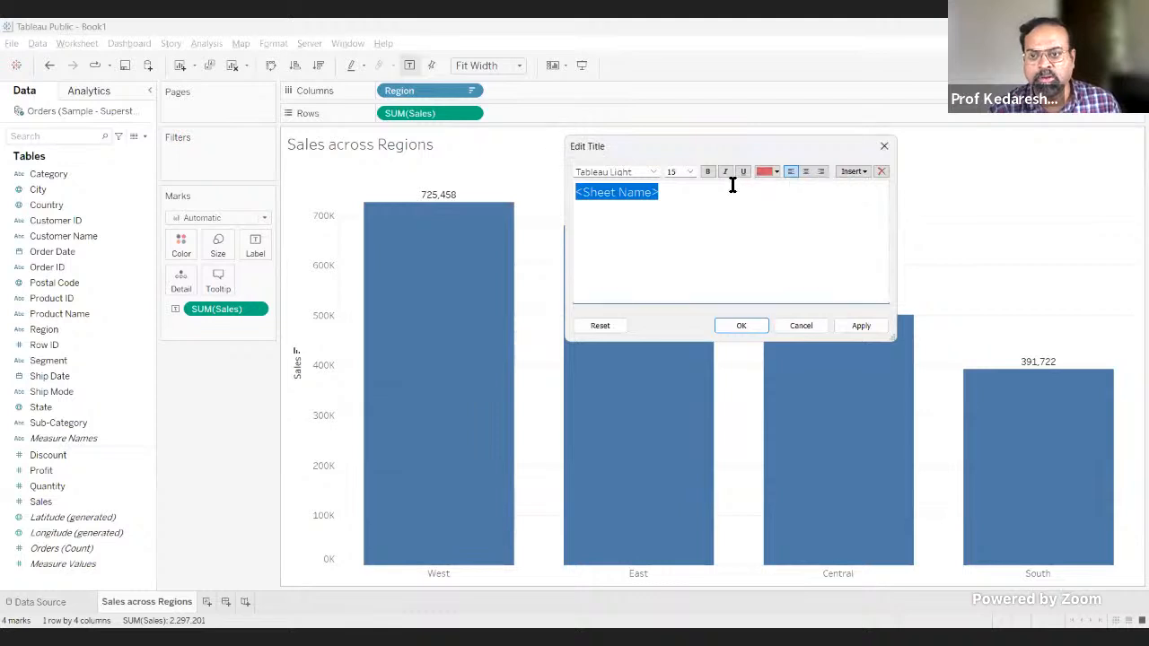
pyautogui.click(802, 172)
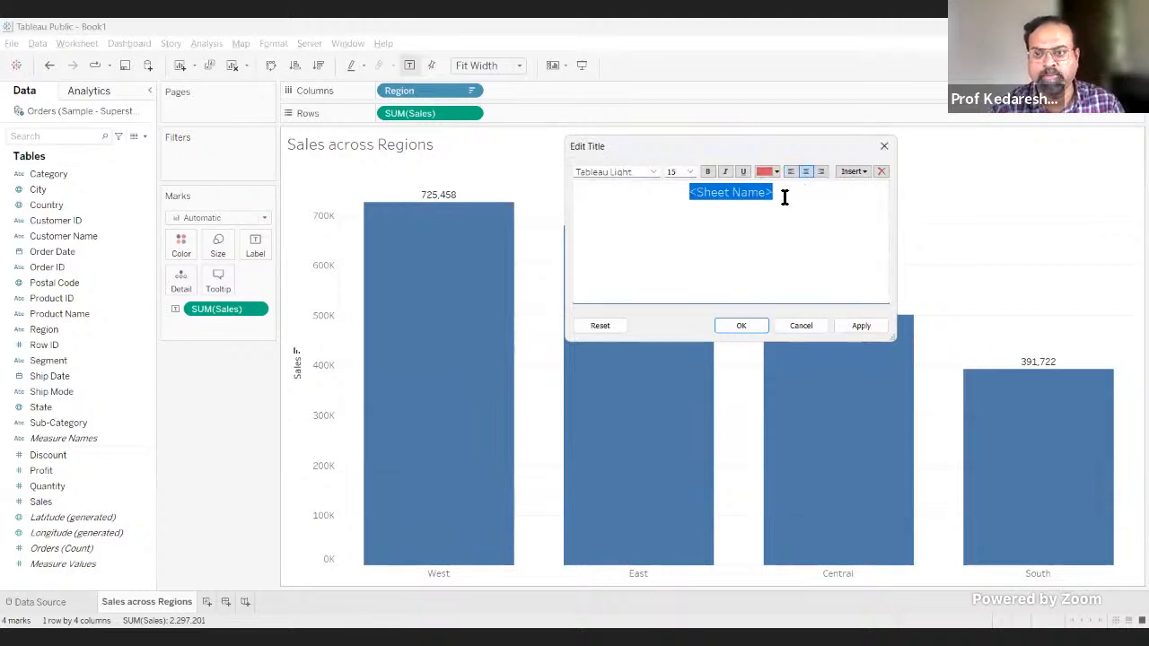
pyautogui.click(708, 172)
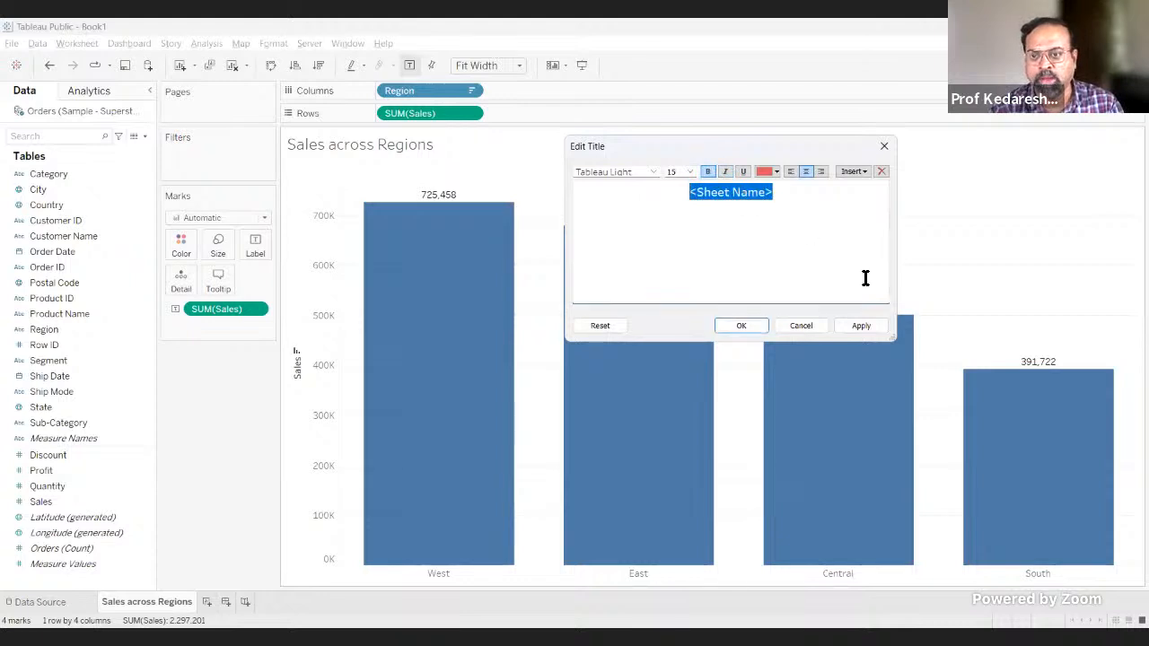
pyautogui.click(861, 326)
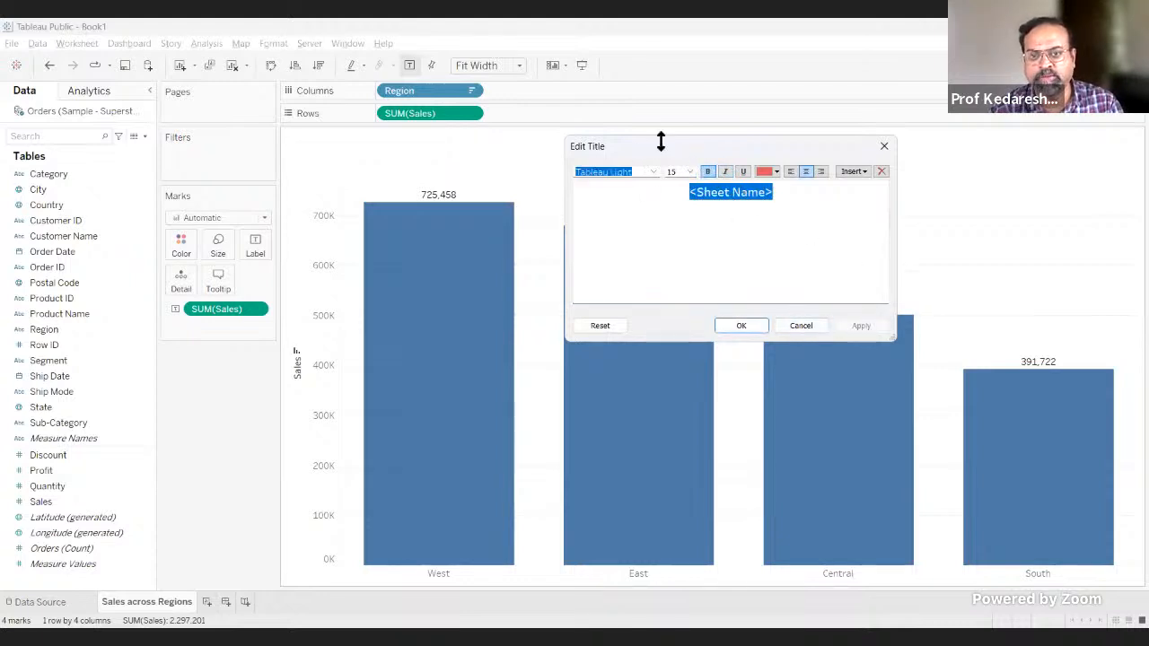
pyautogui.moveTo(805, 144); pyautogui.dragTo(985, 117)
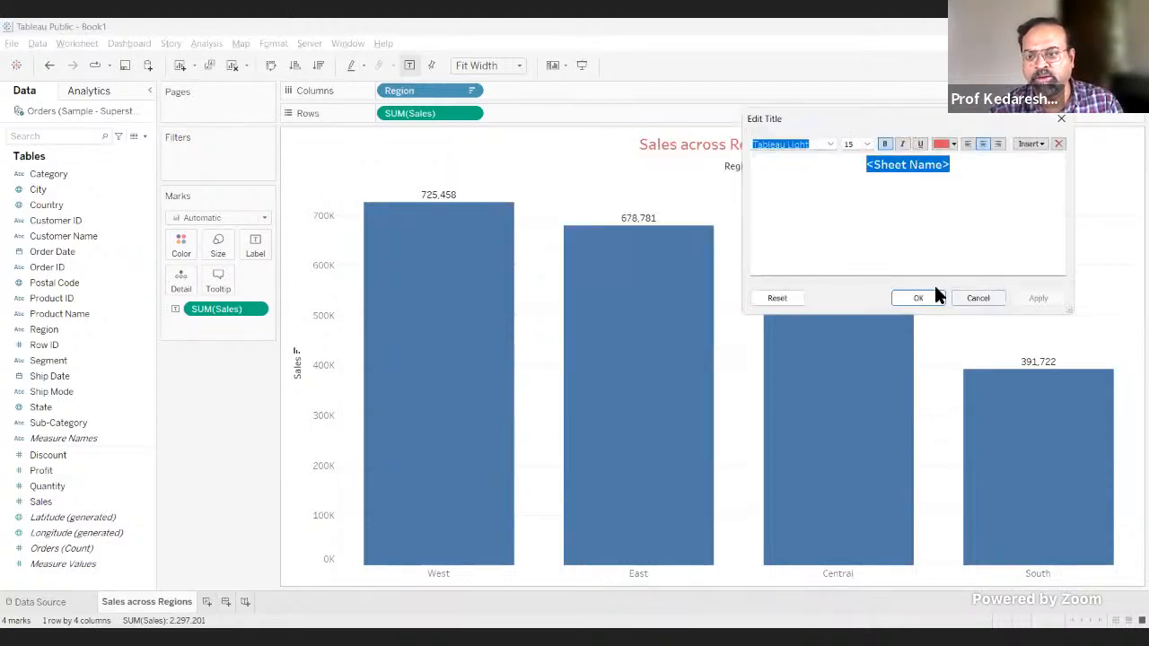
pyautogui.click(920, 299)
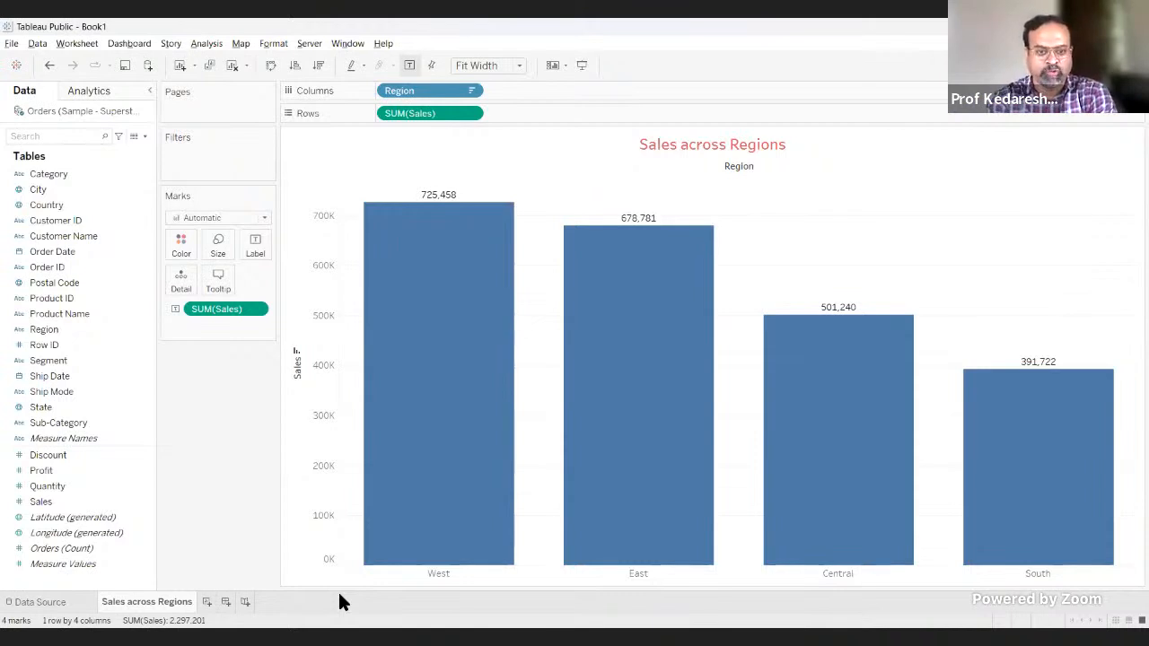
# Step: Switch to Excel to view the Orders sheet's rows, and return to Tableau Public
pyautogui.hotkey('alt', 'Tab')
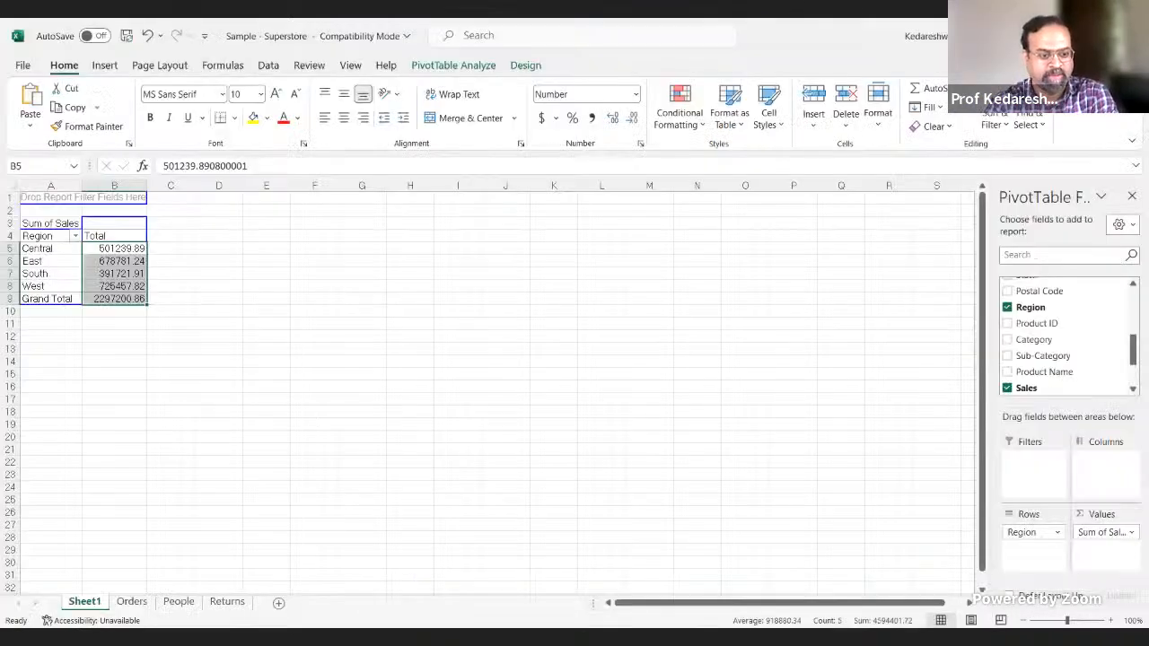
pyautogui.click(117, 605)
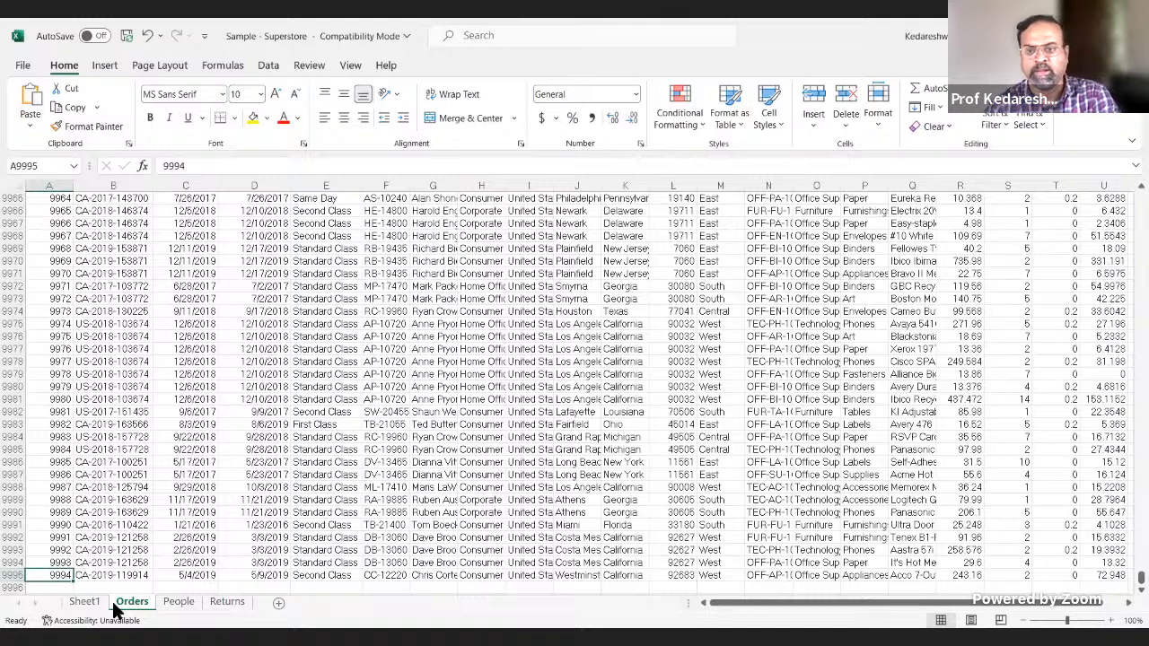
pyautogui.hotkey('alt', 'Tab')
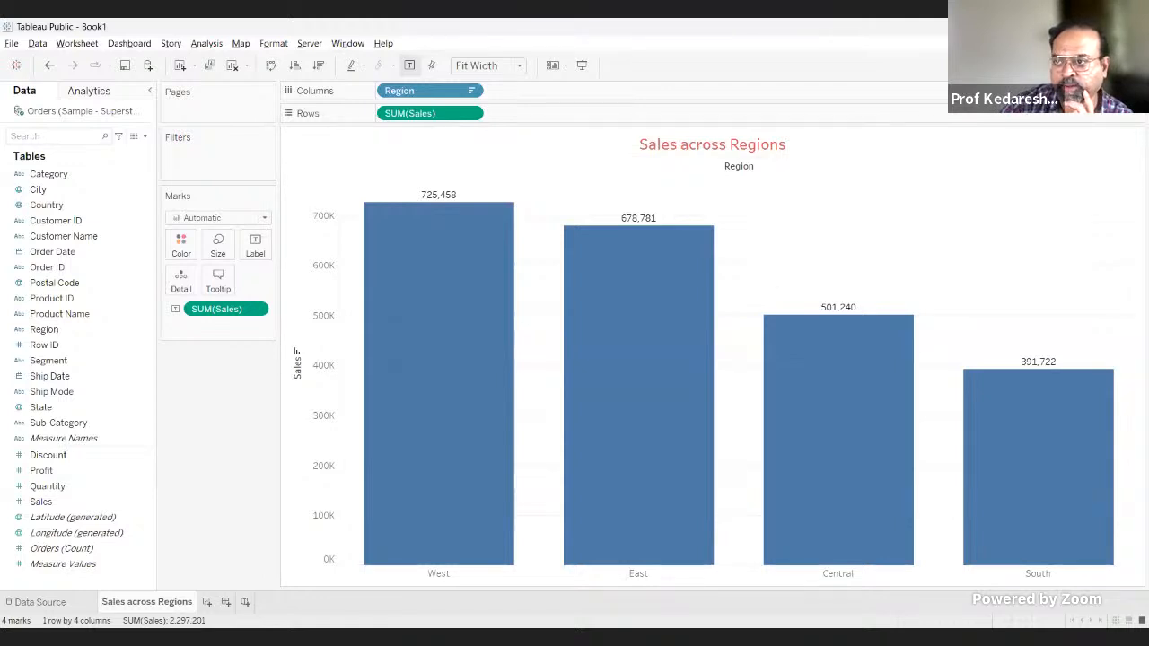
# Step: Show the suggested chart types, and make the bars horizontal by moving Sales to Columns and Region to Rows
pyautogui.click(1113, 66)
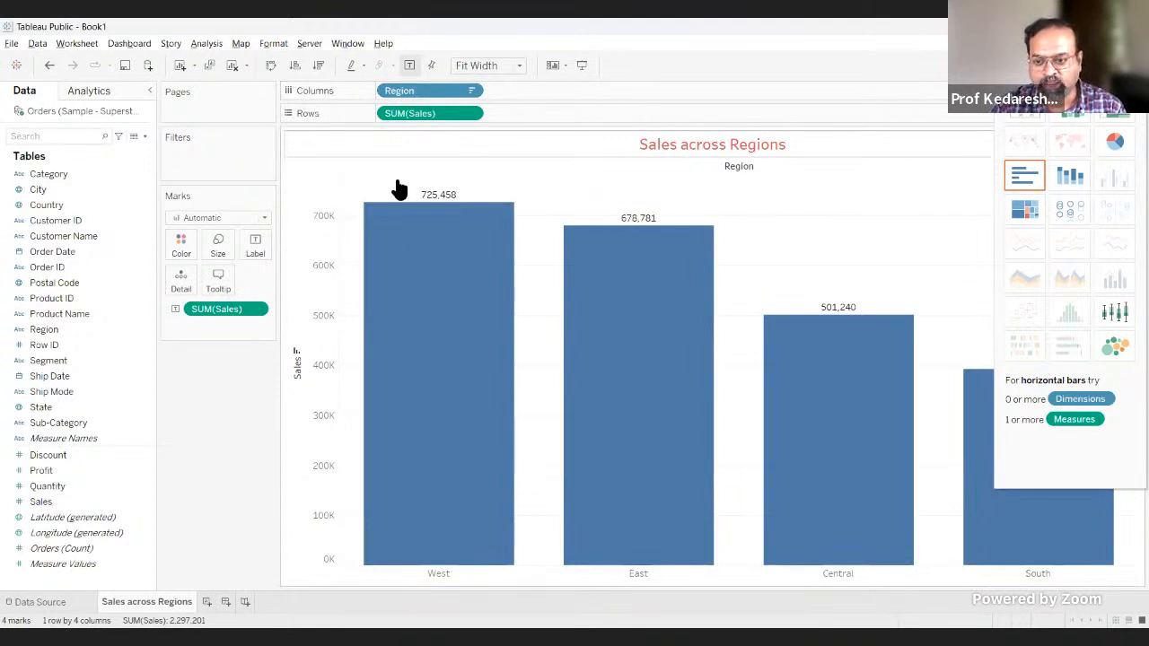
pyautogui.moveTo(839, 463)
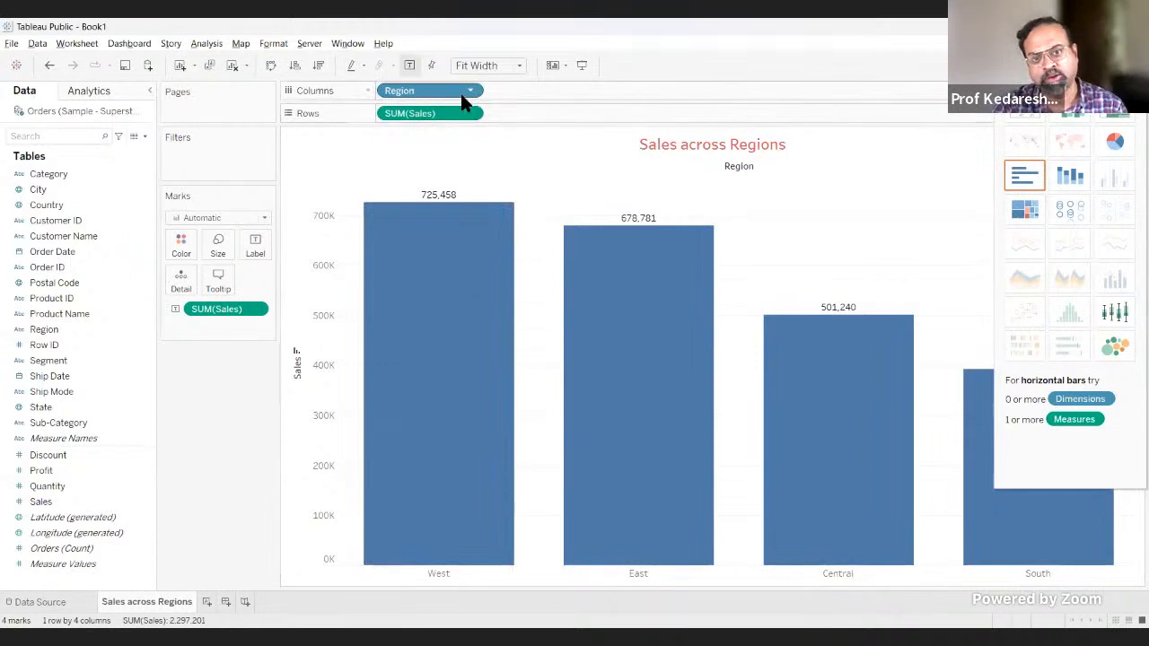
pyautogui.moveTo(447, 112); pyautogui.dragTo(557, 92)
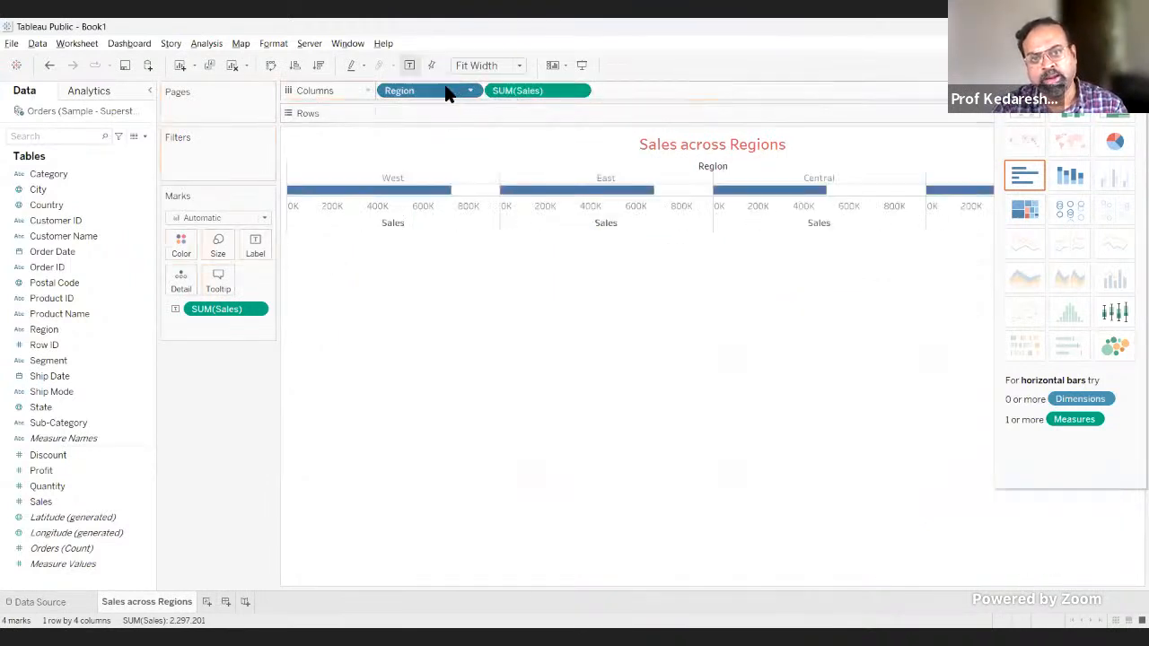
pyautogui.moveTo(446, 86); pyautogui.dragTo(445, 113)
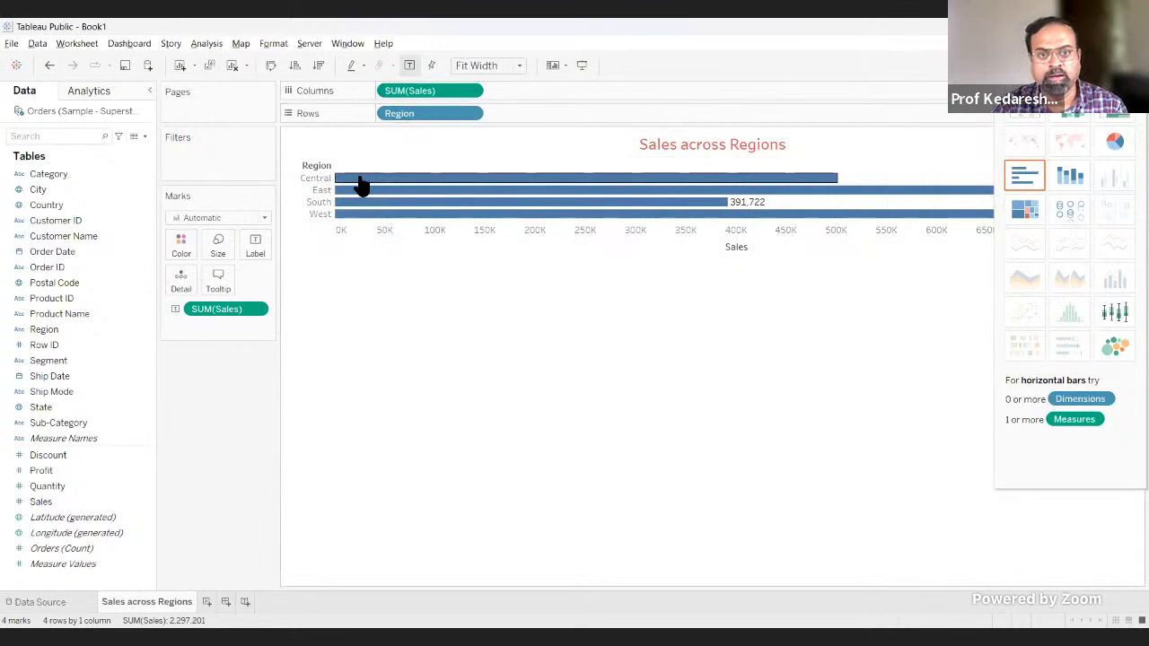
# Step: Set the horizontal bar chart's fit to Entire View
pyautogui.moveTo(346, 191)
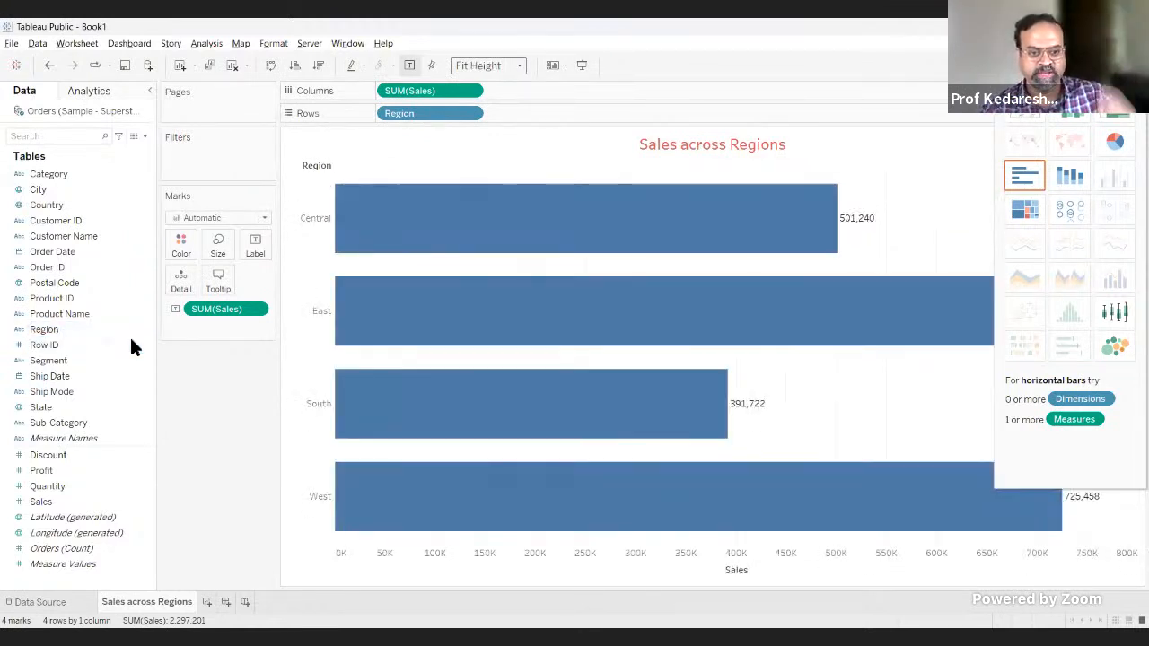
pyautogui.click(517, 67)
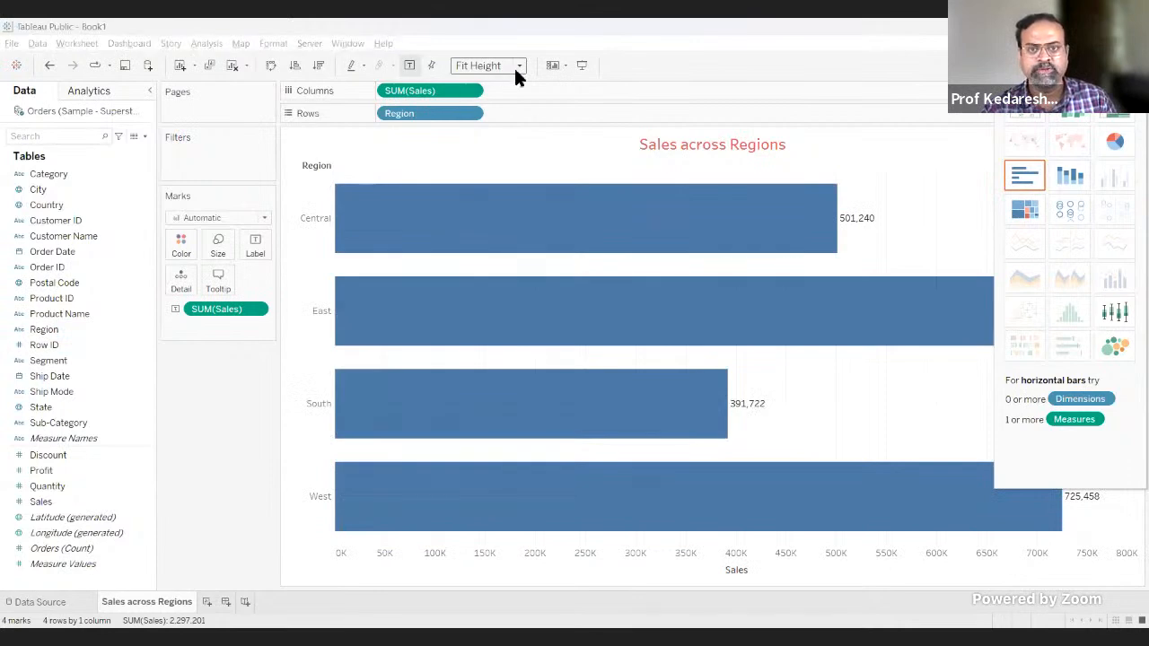
pyautogui.click(514, 72)
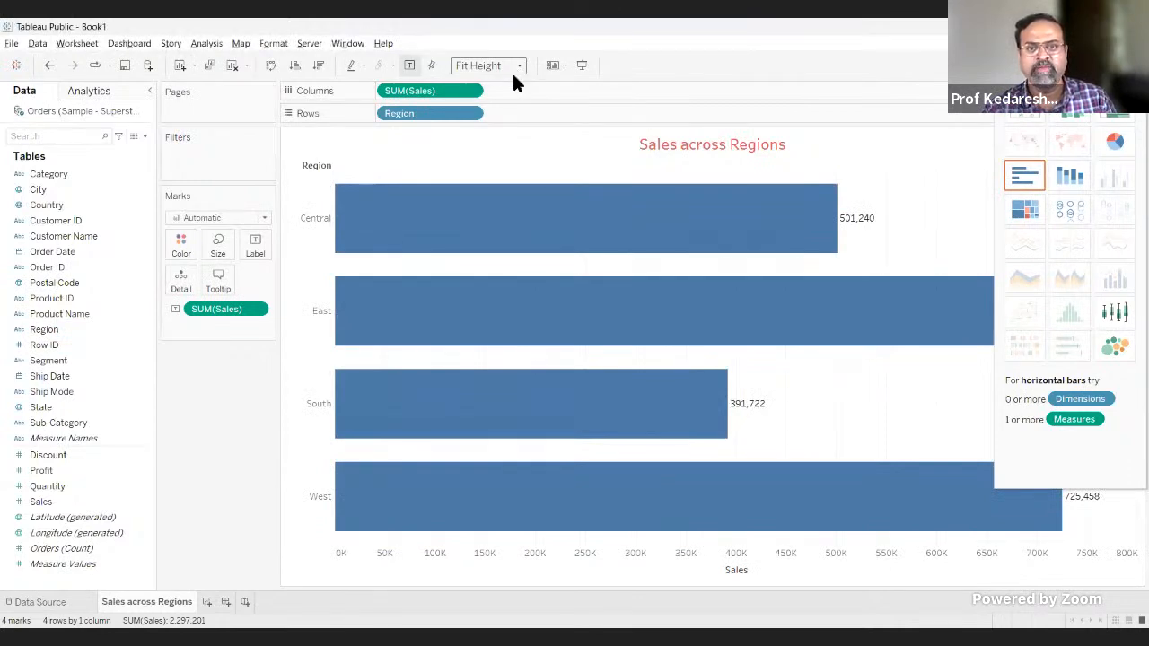
pyautogui.click(507, 97)
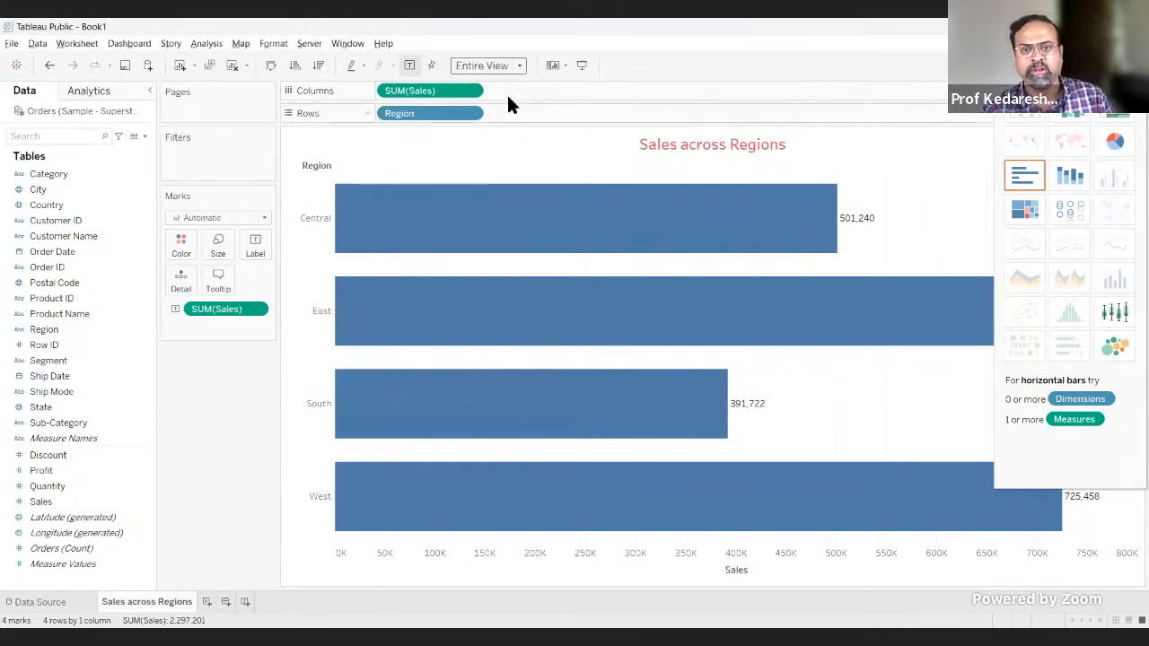
# Step: View the chart in presentation mode, return to the worksheet and hide the suggested chart types
pyautogui.click(580, 68)
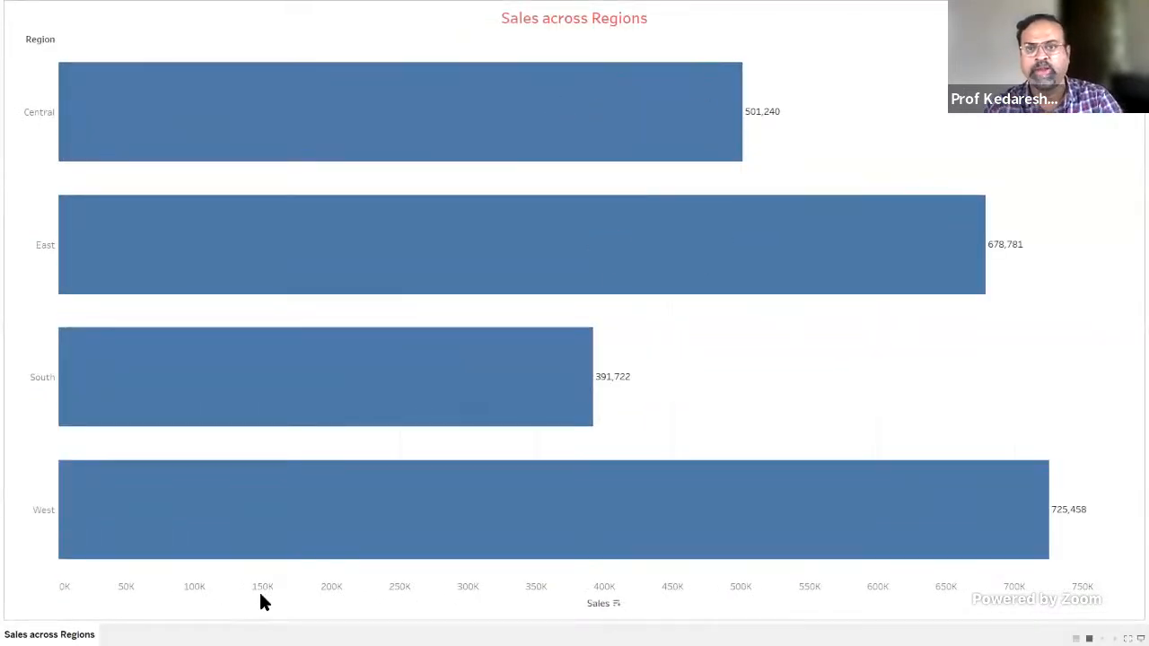
pyautogui.press('Escape')
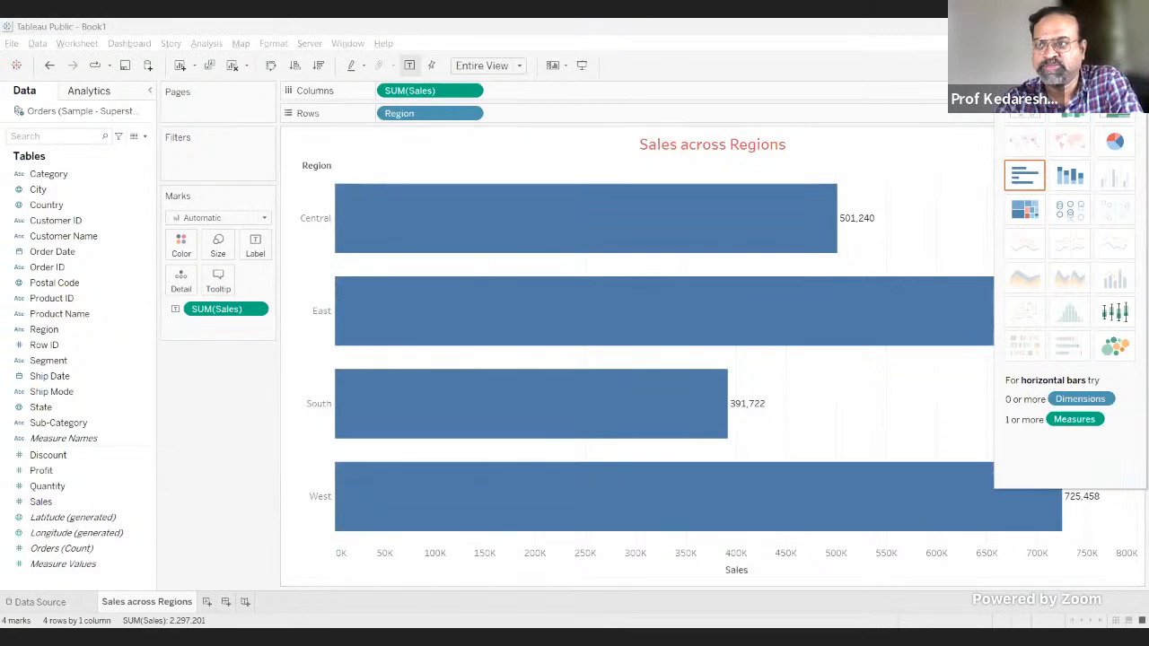
pyautogui.click(1111, 65)
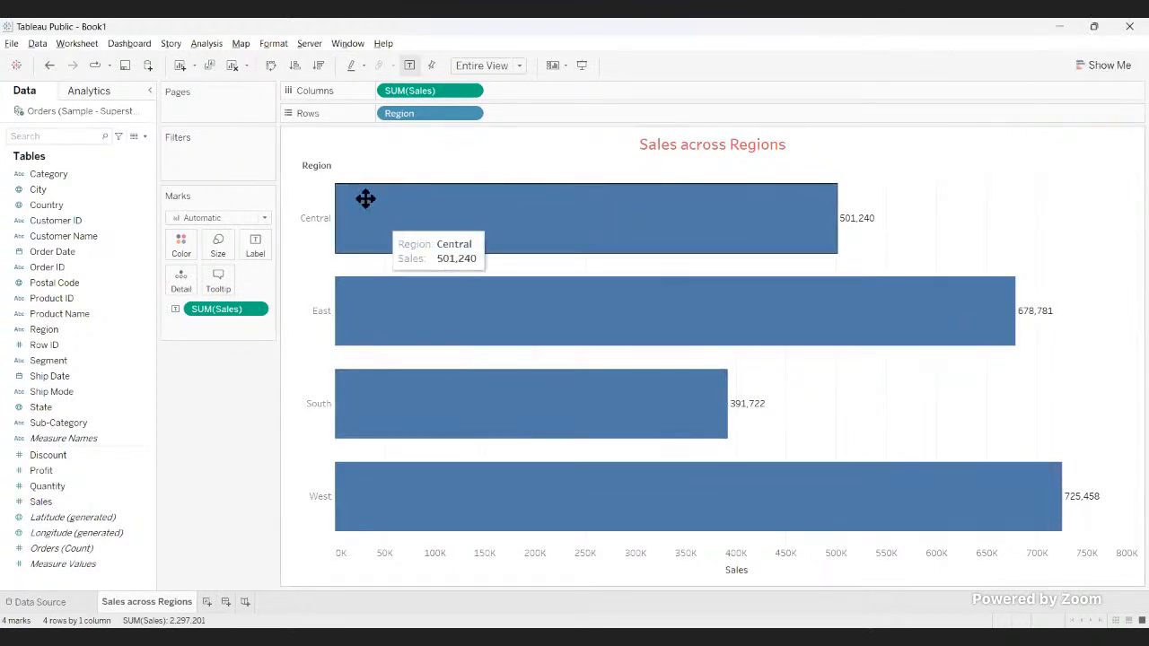
# Step: Sort the regions by Sales in descending order, and swap rows and columns repeatedly, ending with vertical bars
pyautogui.click(318, 67)
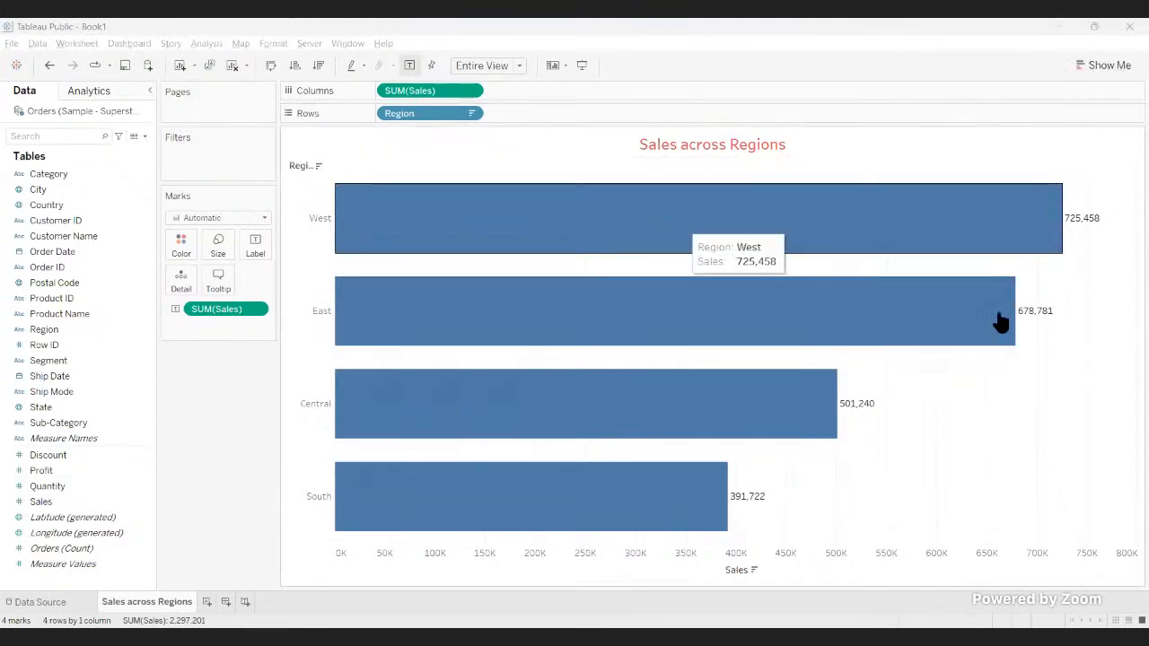
pyautogui.click(270, 65)
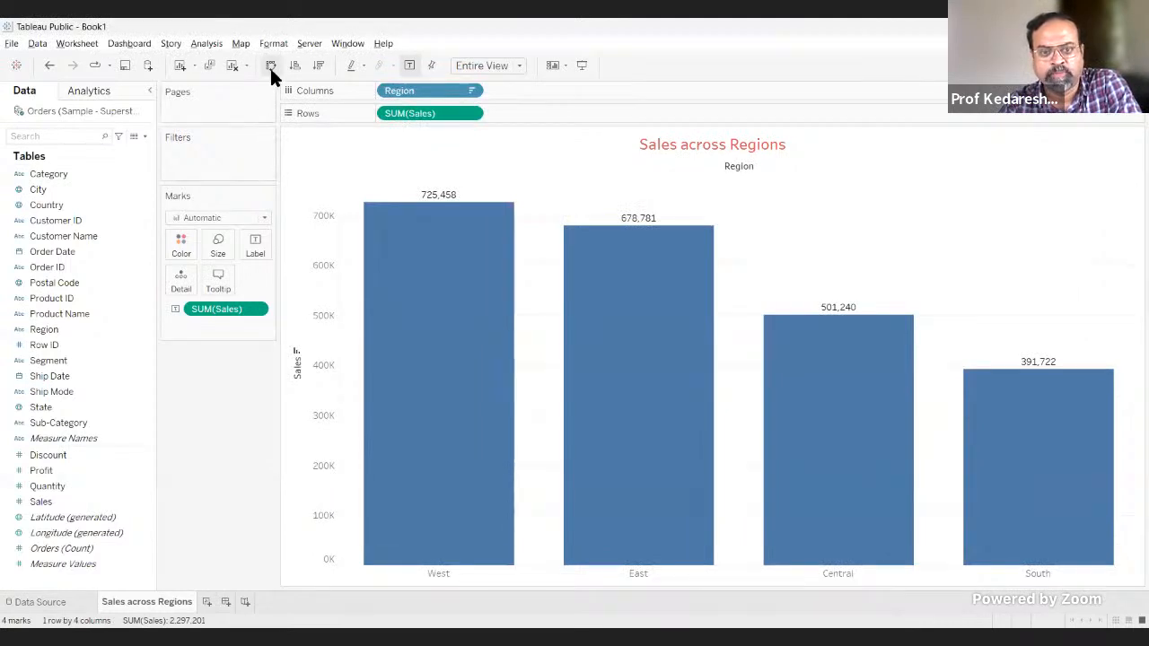
pyautogui.click(271, 66)
pyautogui.click(270, 66)
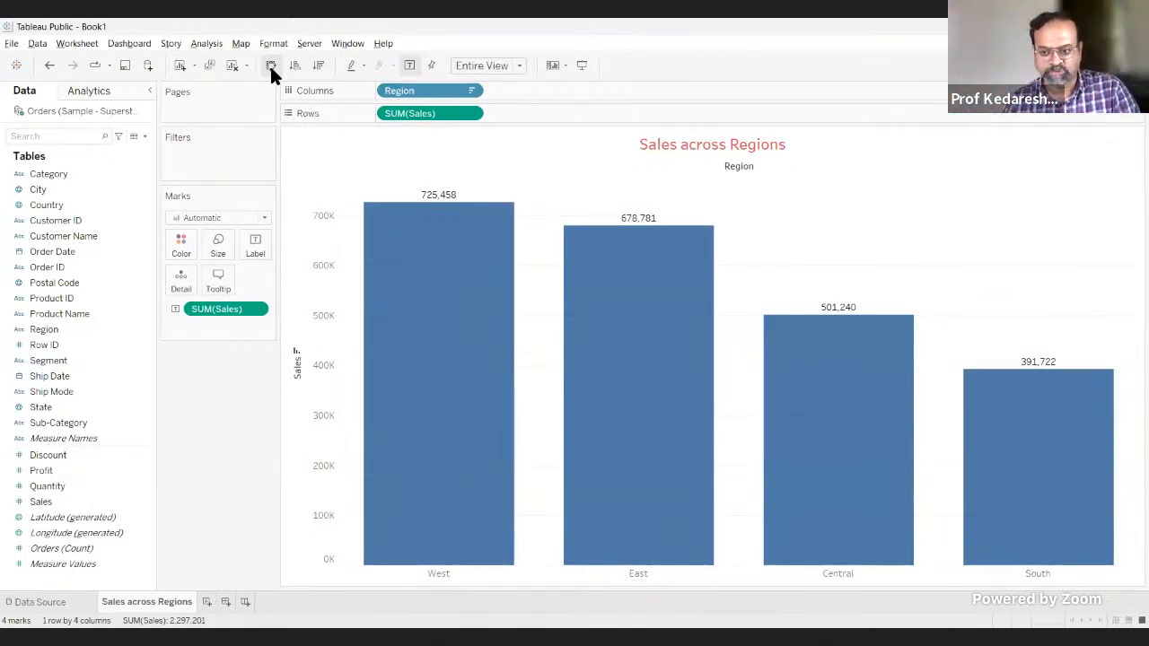
pyautogui.click(270, 65)
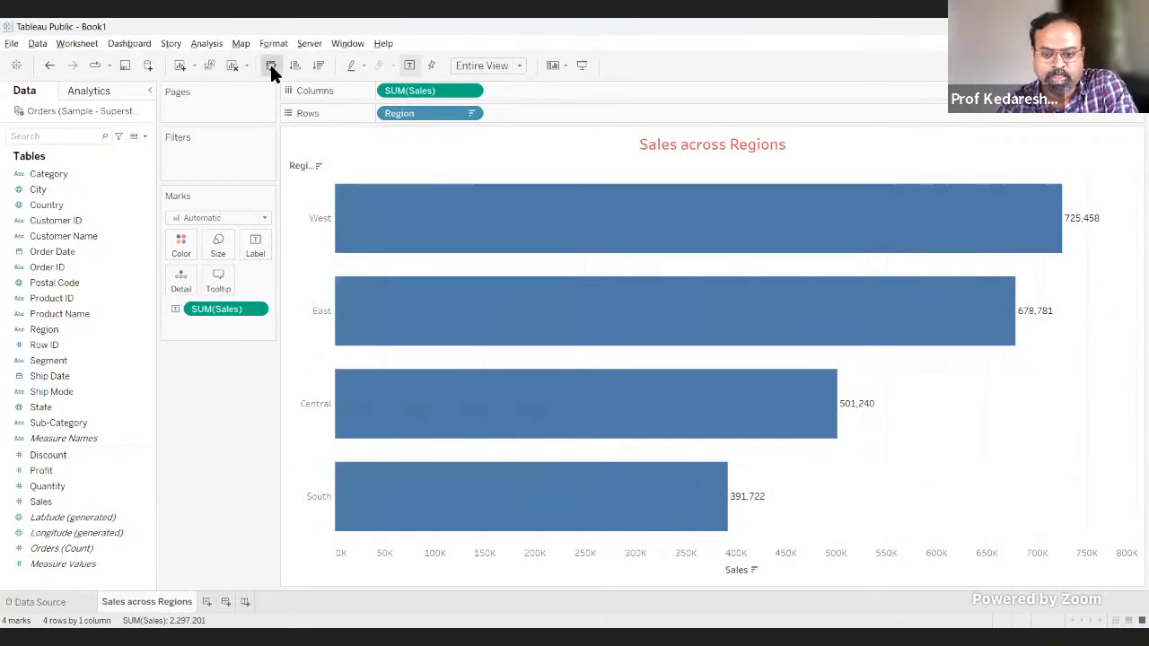
pyautogui.click(270, 66)
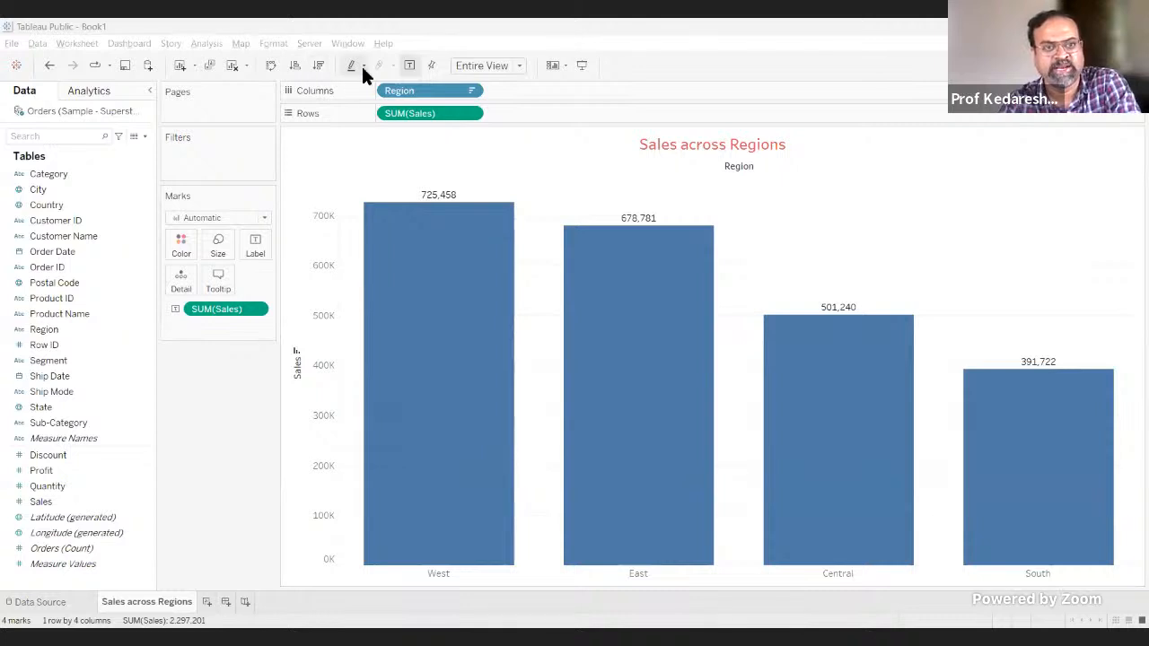
pyautogui.click(269, 67)
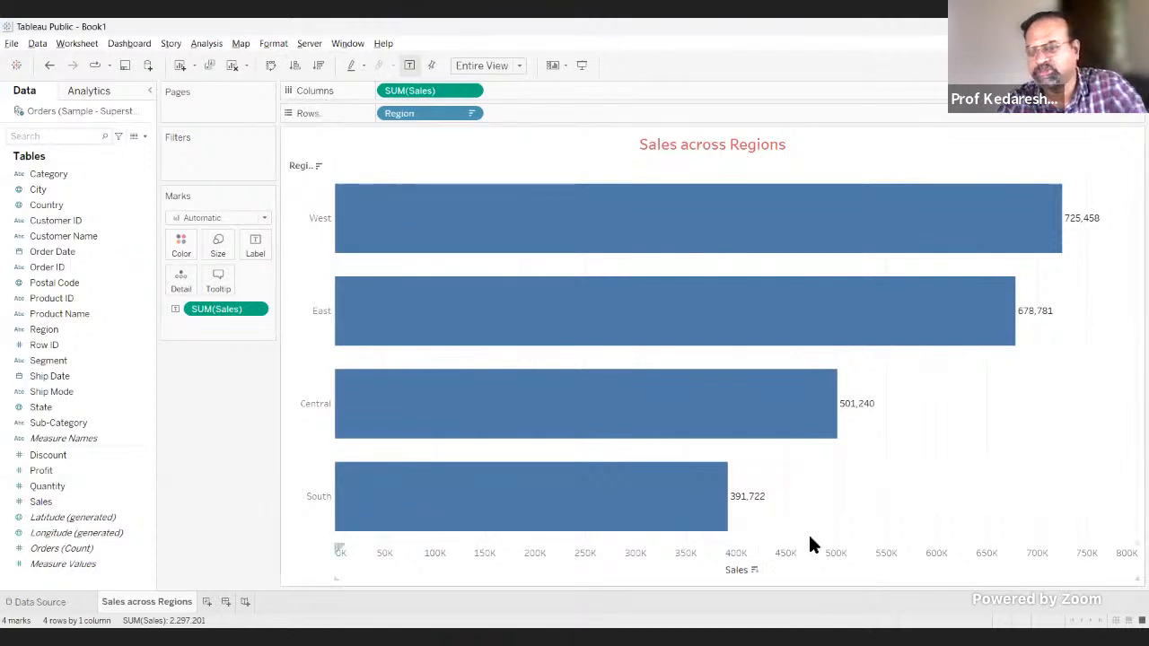
pyautogui.moveTo(379, 242)
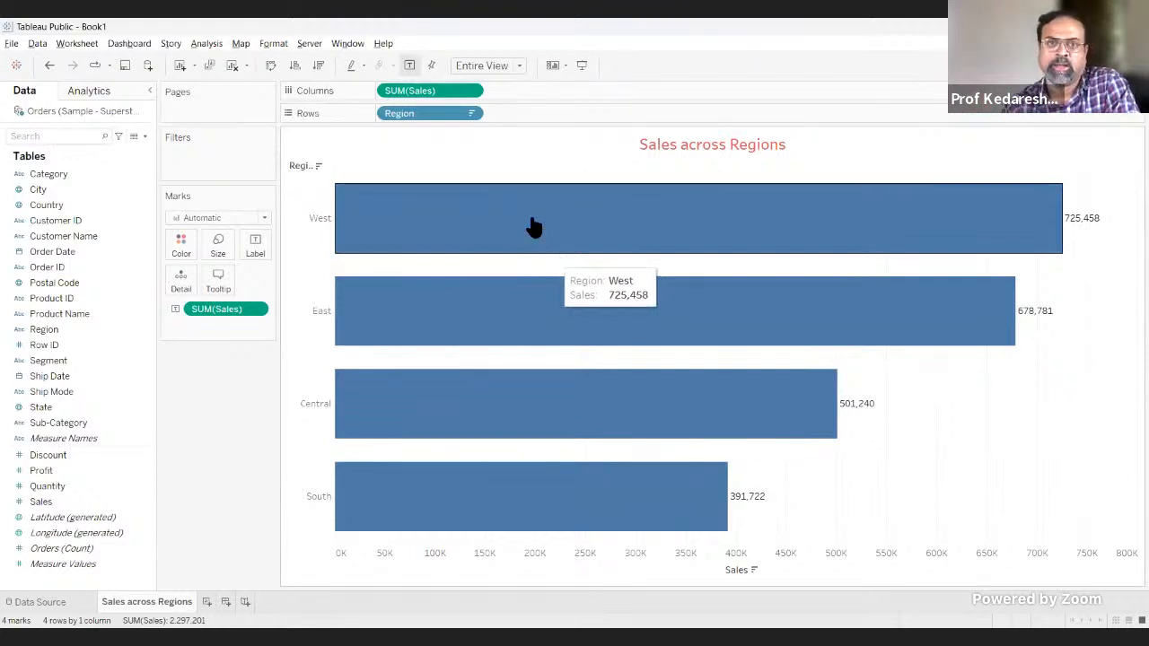
pyautogui.click(270, 65)
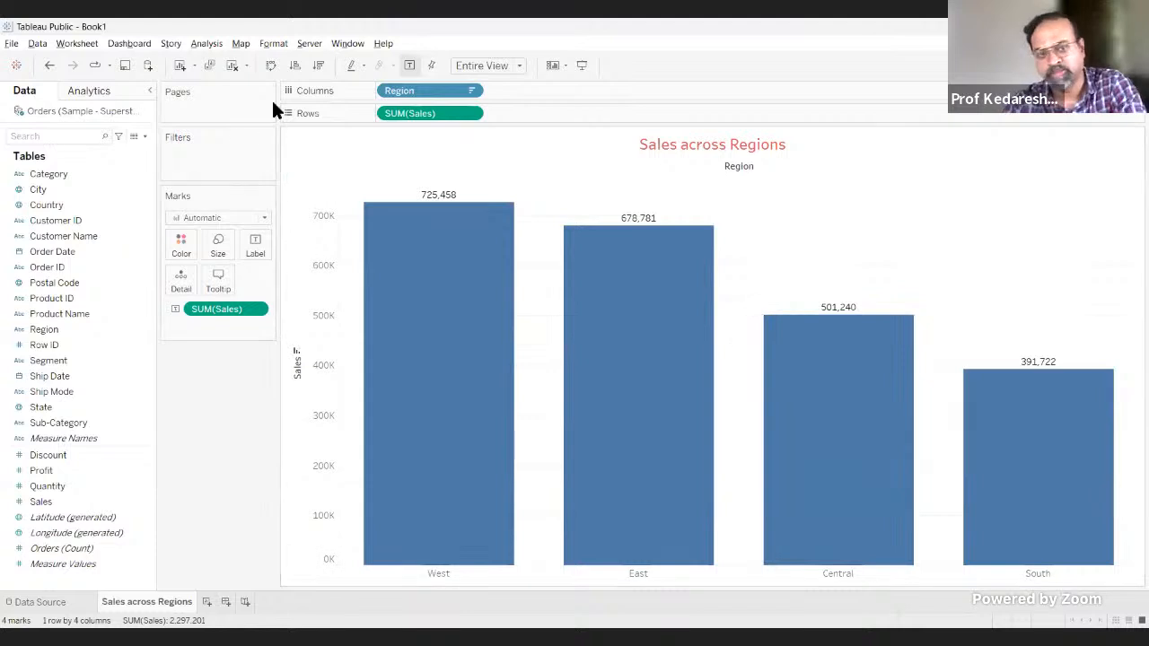
# Step: Swap to horizontal bars, sort the regions by Sales in ascending order, and swap back to vertical bars
pyautogui.click(269, 64)
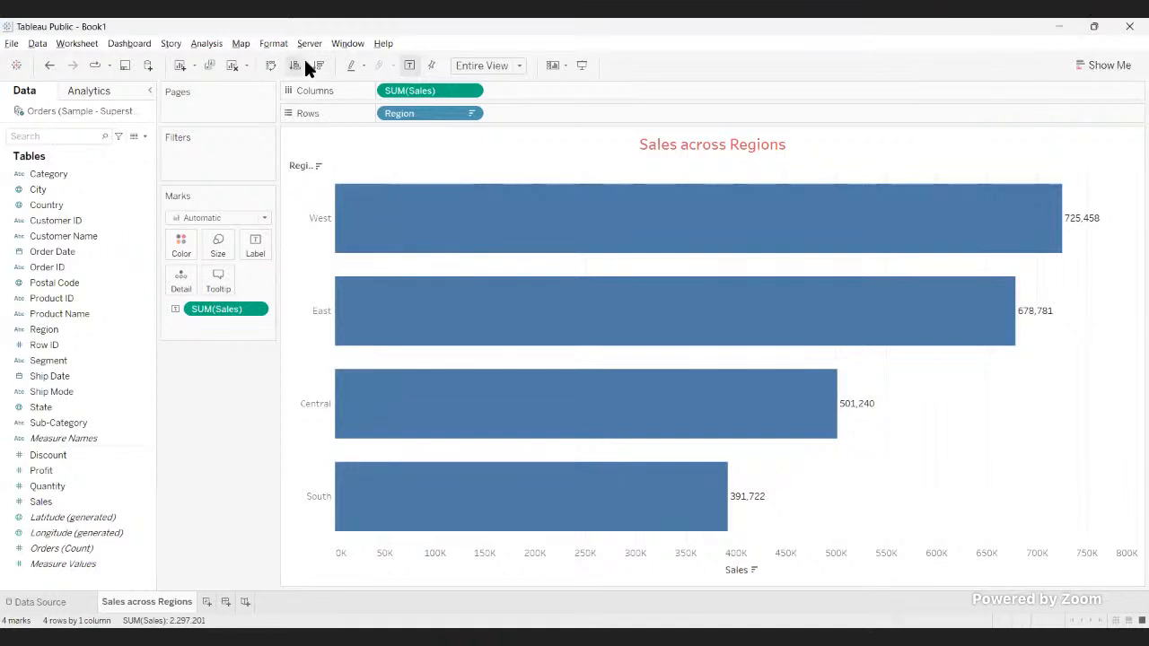
pyautogui.click(304, 63)
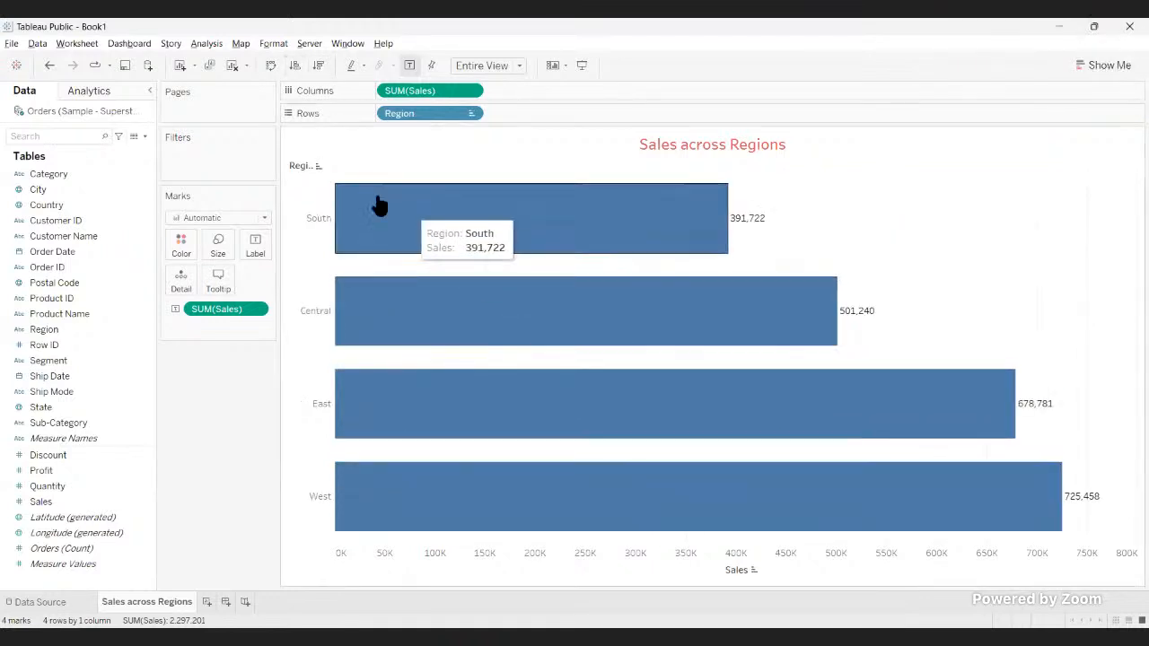
pyautogui.click(269, 65)
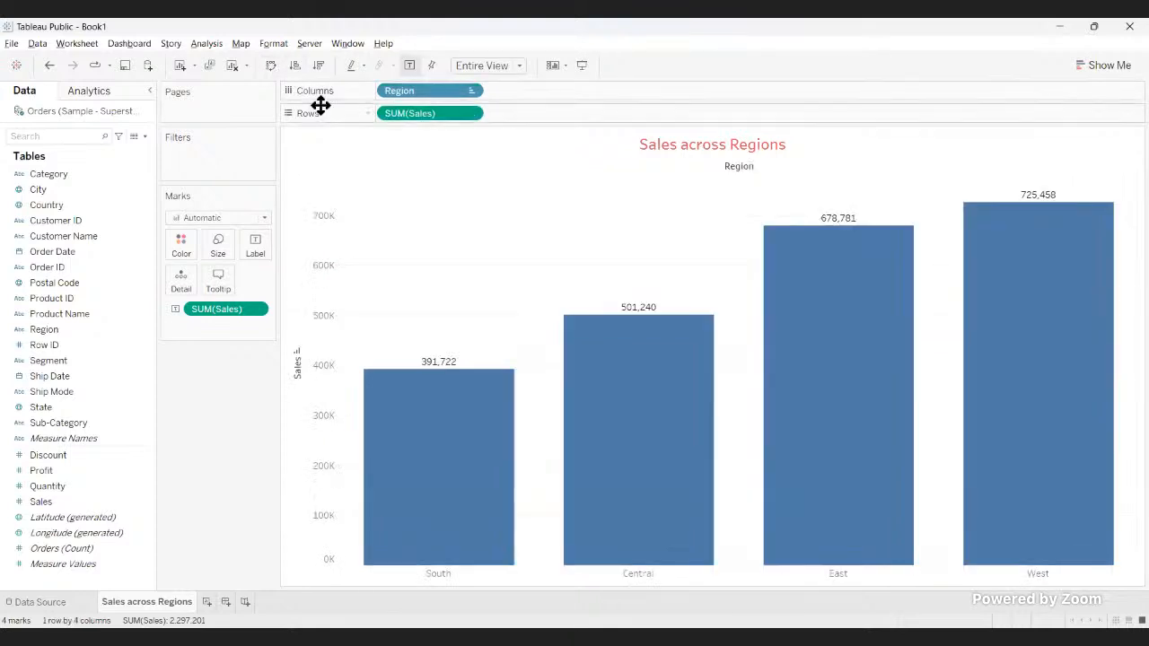
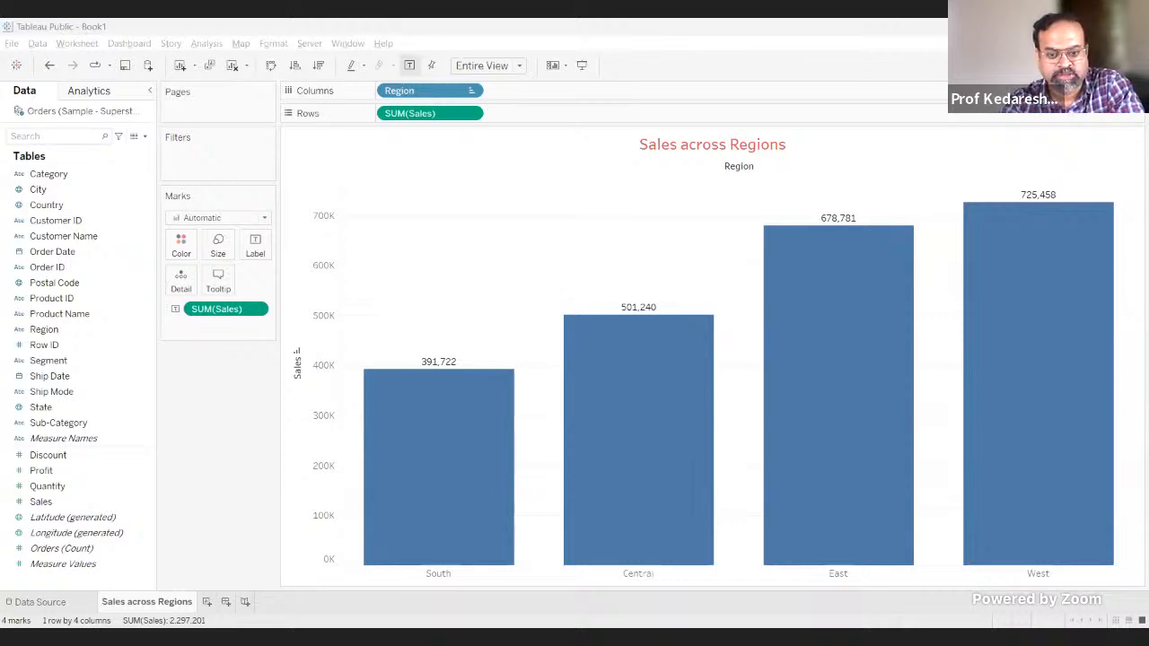
# Step: Switch to the Tableau whitepaper PDF in Adobe Acrobat, maximize it, and view its cover title and table of contents
pyautogui.hotkey('alt', 'Tab')
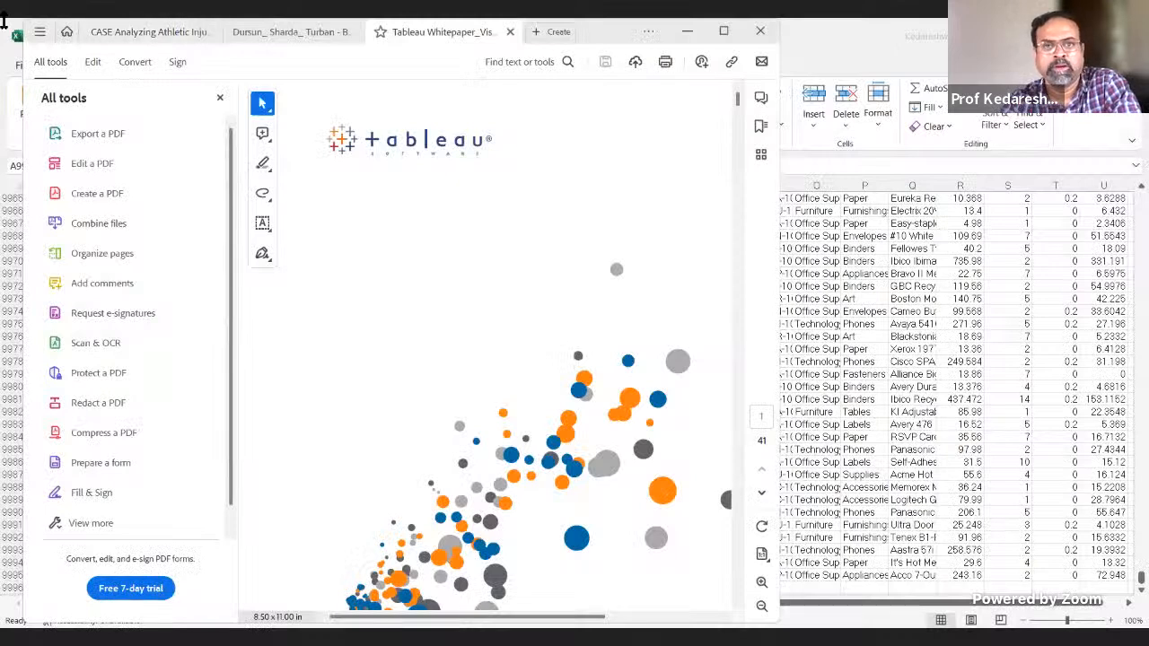
pyautogui.click(723, 30)
pyautogui.scroll(-5, 634, 335)
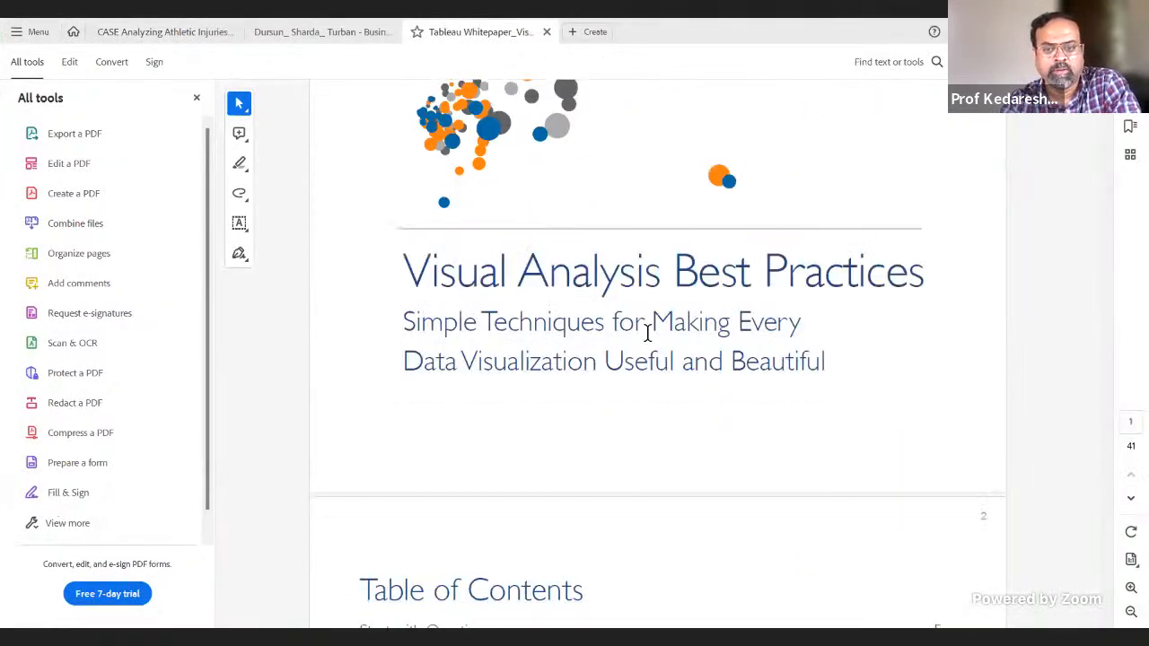
pyautogui.scroll(5, 643, 410)
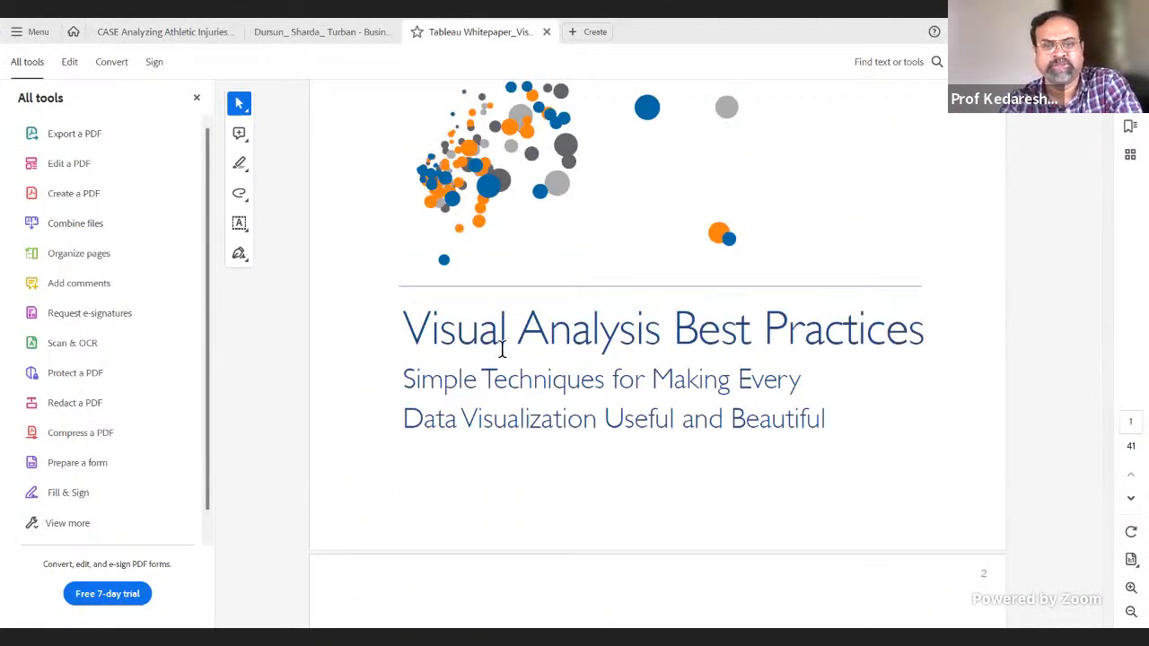
pyautogui.scroll(-5, 504, 361)
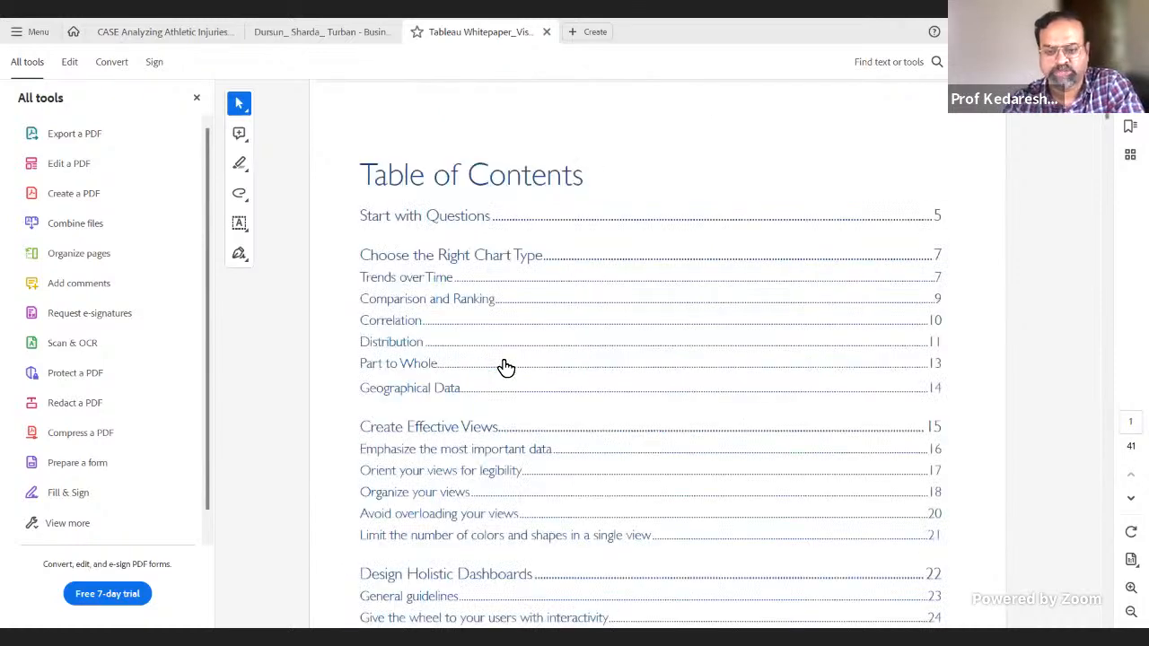
# Step: Examine the whitepaper's side-by-side "Good visualization" and "Great visualization" examples of Home Prices on page 3
pyautogui.scroll(-10, 506, 367)
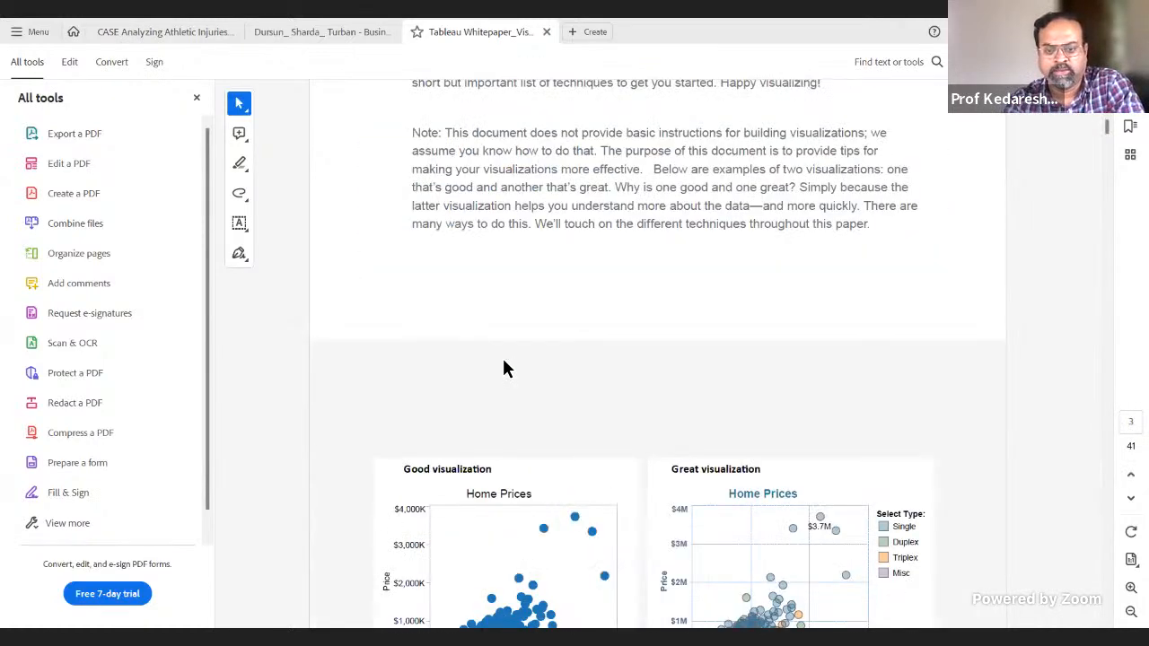
pyautogui.scroll(-4, 503, 367)
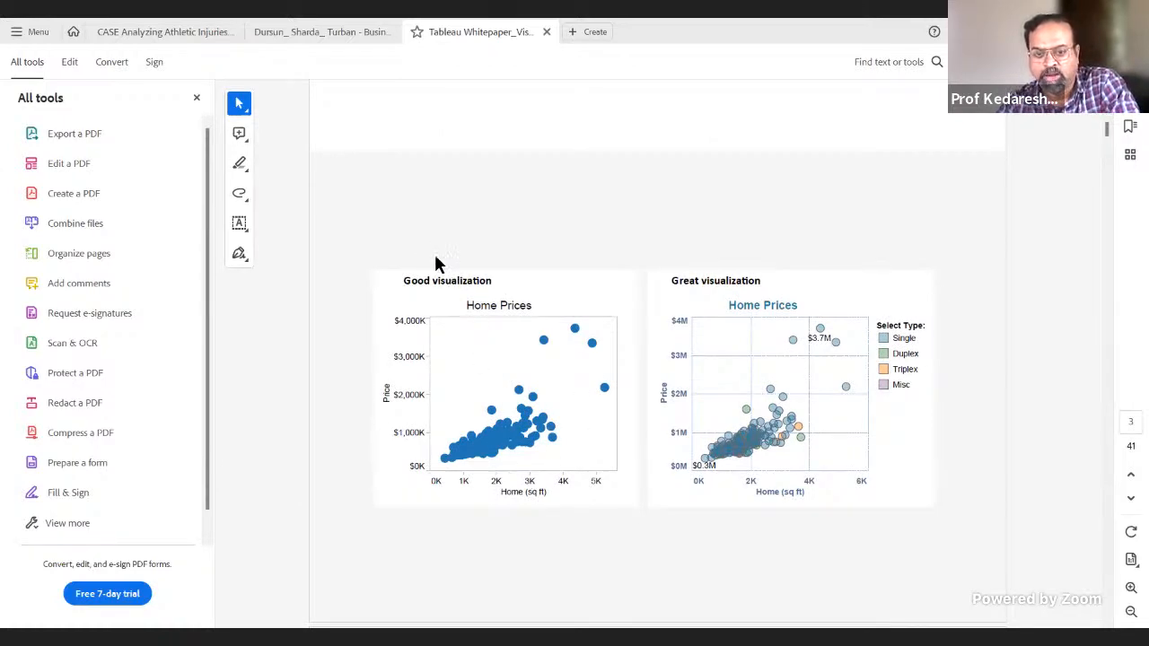
pyautogui.moveTo(403, 281); pyautogui.dragTo(623, 341)
pyautogui.click(697, 348)
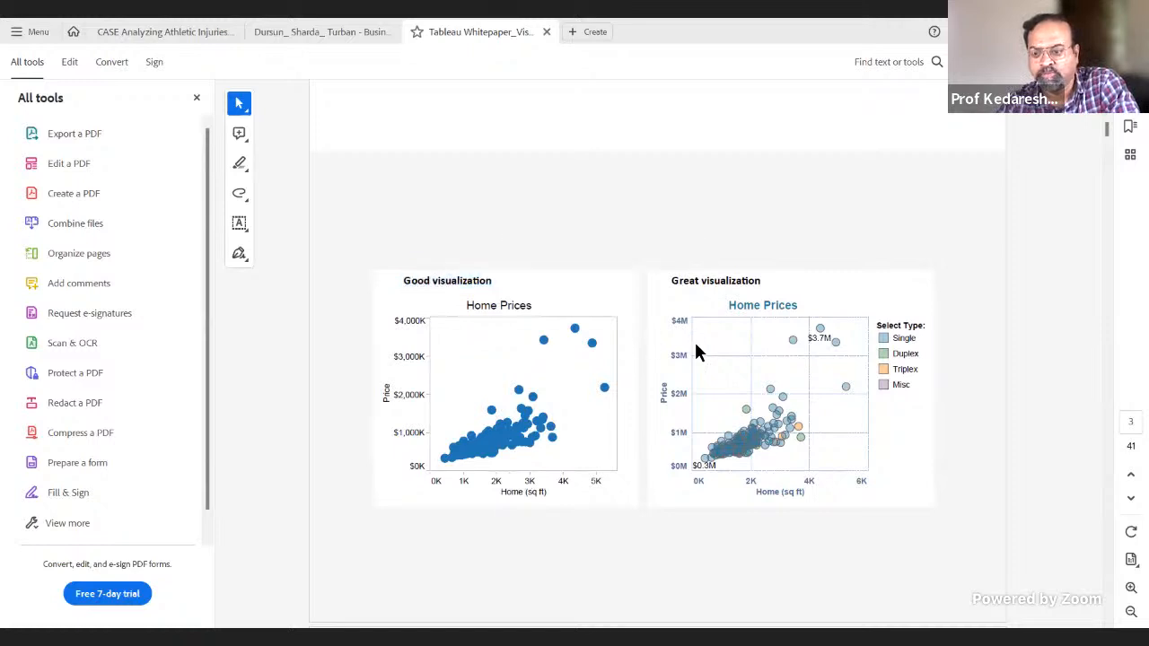
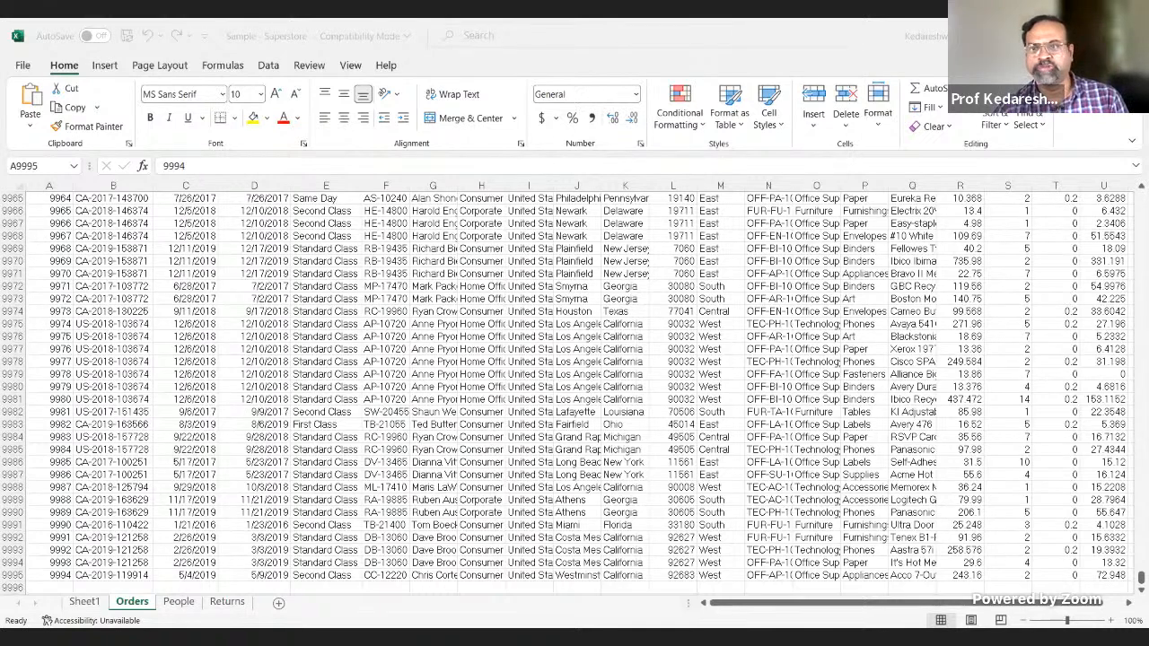
# Step: Switch from Excel to Tableau Public and add a new worksheet after Sales across Regions
pyautogui.click(729, 620)
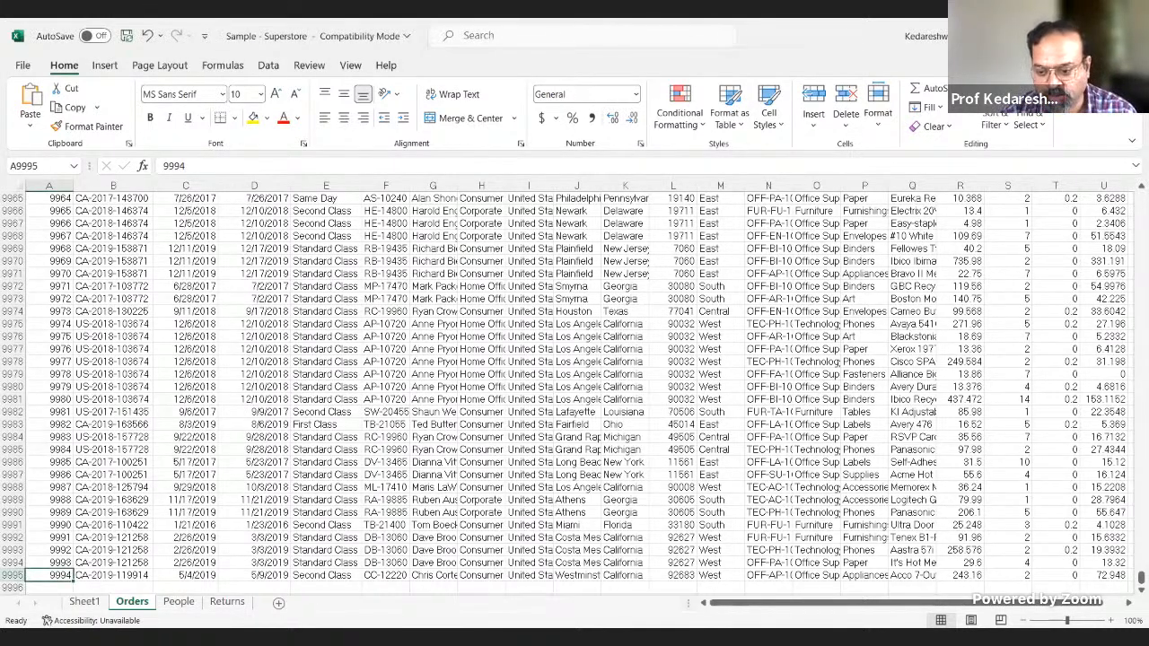
pyautogui.hotkey('alt', 'Tab')
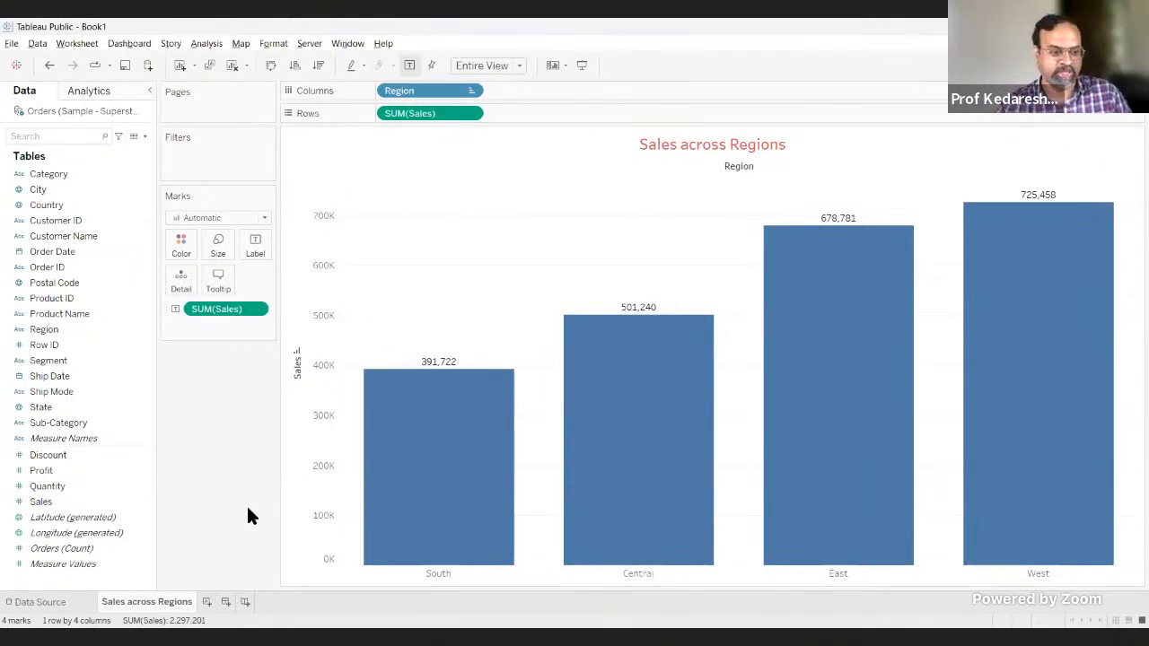
pyautogui.click(56, 481)
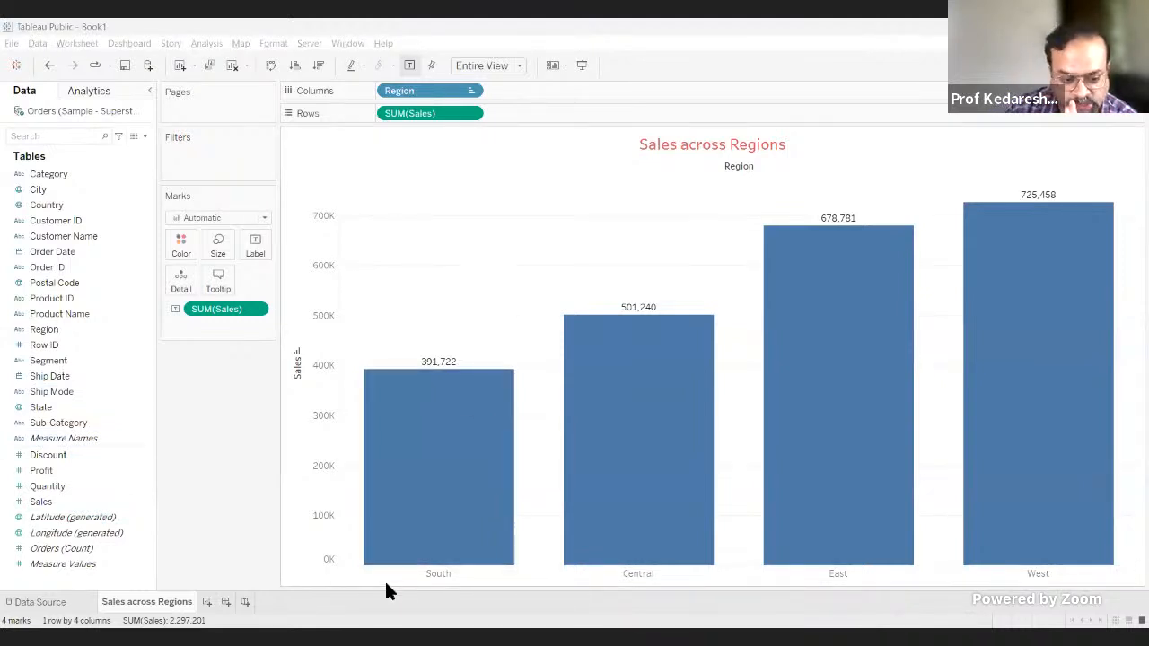
pyautogui.click(207, 602)
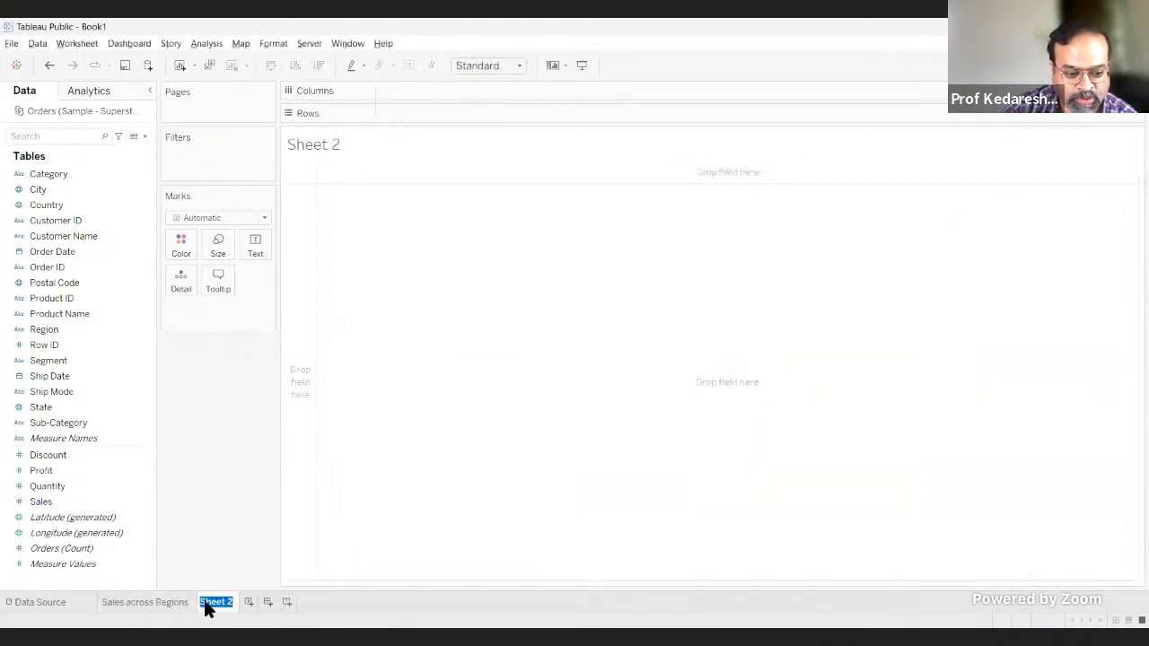
pyautogui.click(169, 608)
pyautogui.click(215, 605)
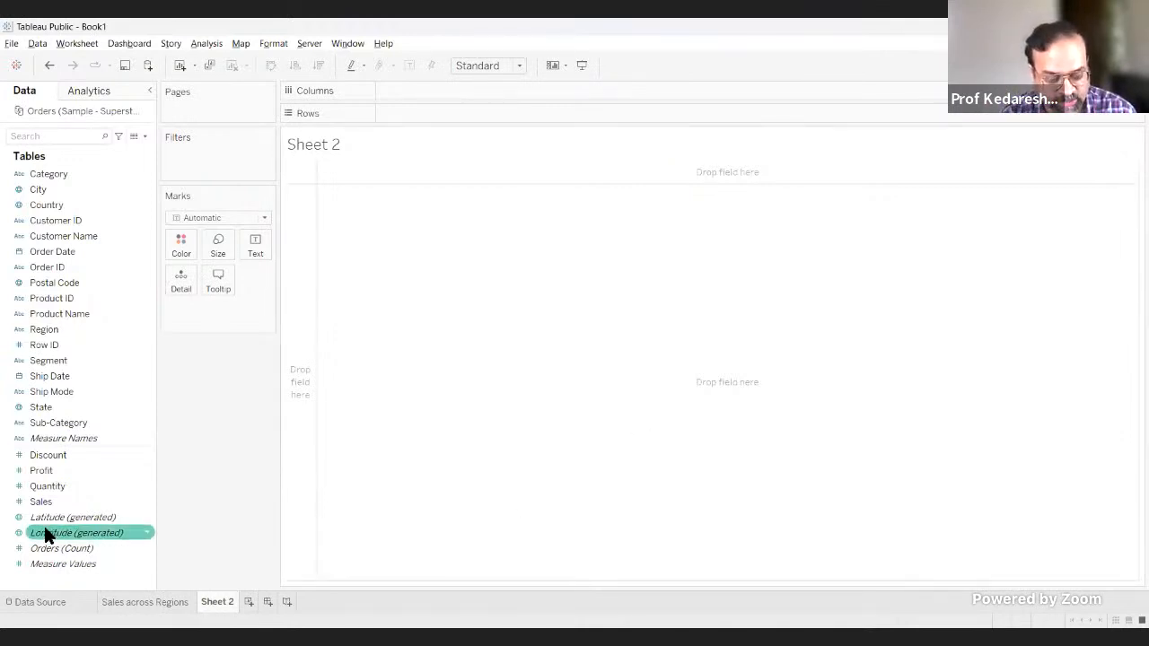
# Step: Rename the new worksheet as "Sales across Regions and Category"
pyautogui.doubleClick(218, 601)
pyautogui.write('Sales')
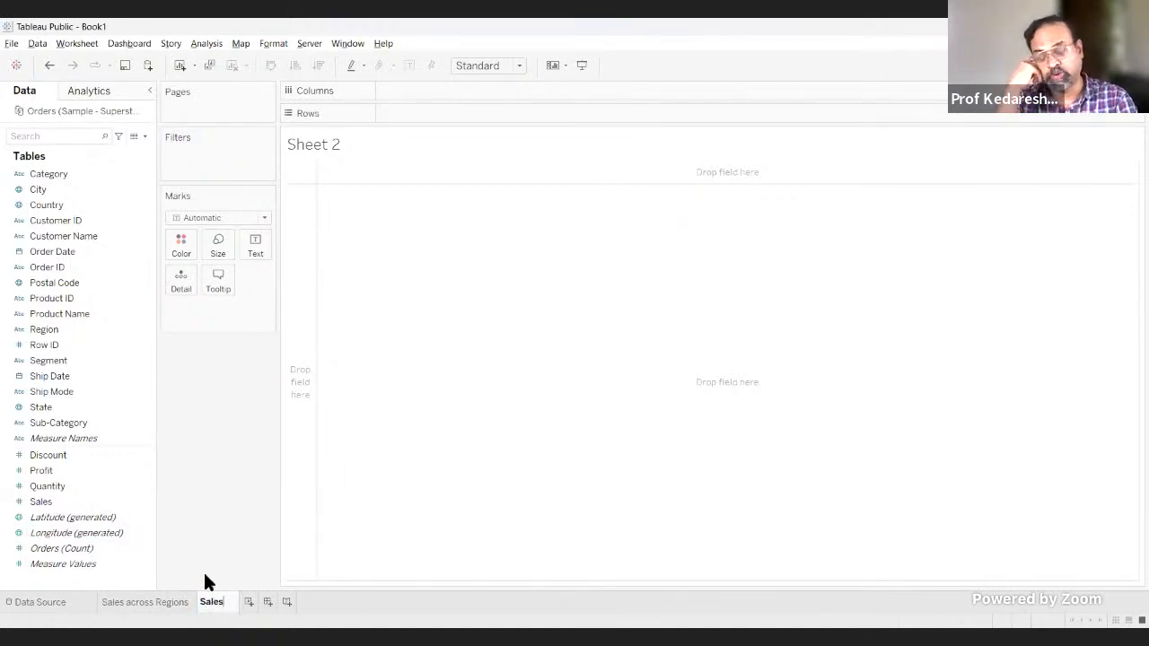
pyautogui.write(' ac')
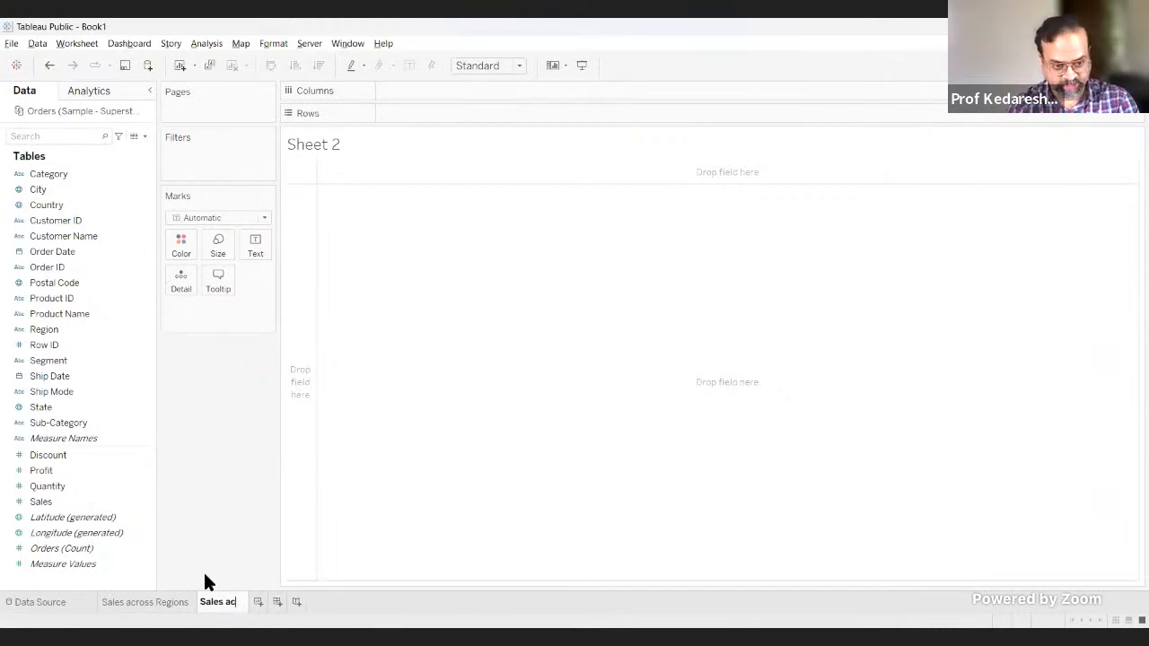
pyautogui.write('ross Regions and')
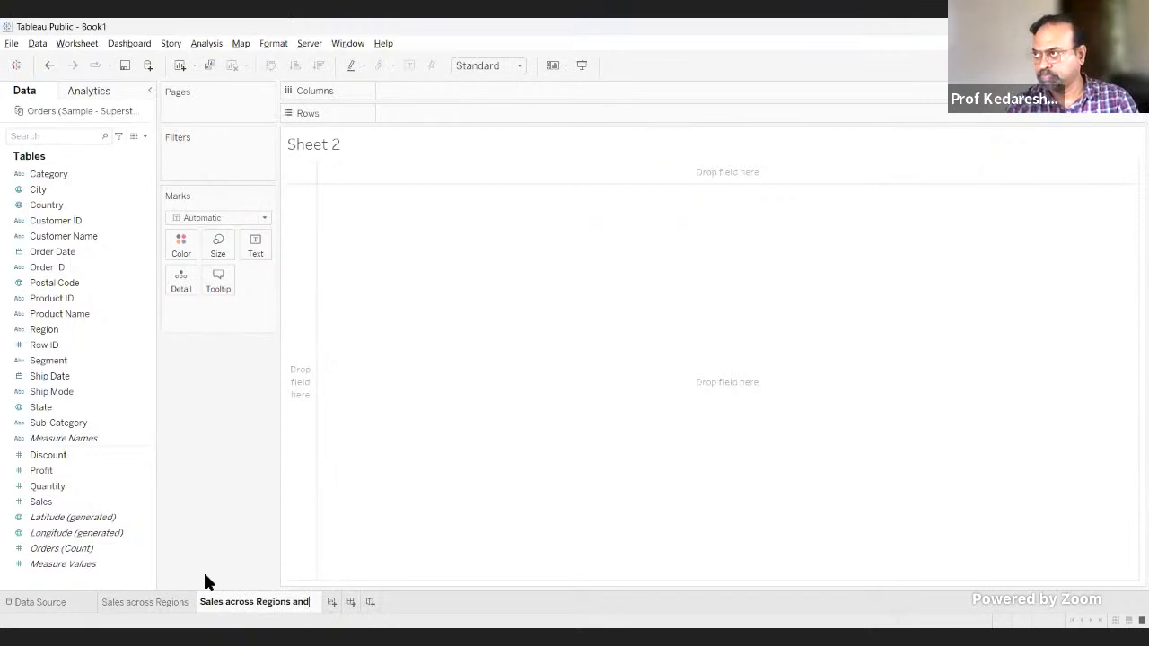
pyautogui.write(' Categ')
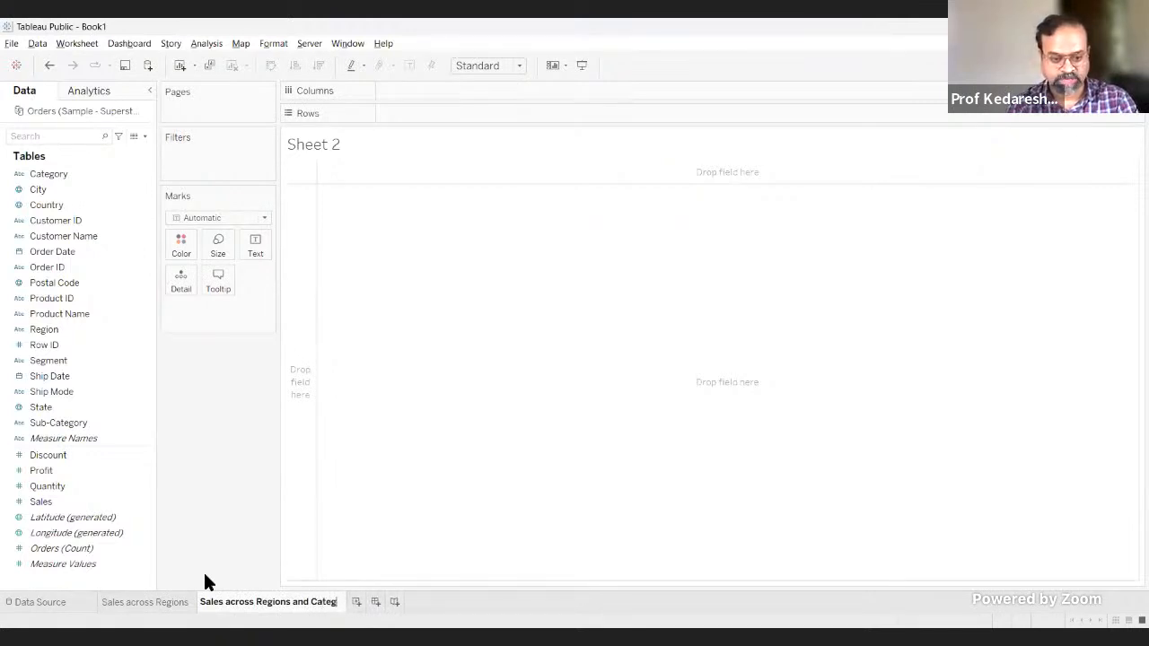
pyautogui.write('ory')
pyautogui.press('Return')
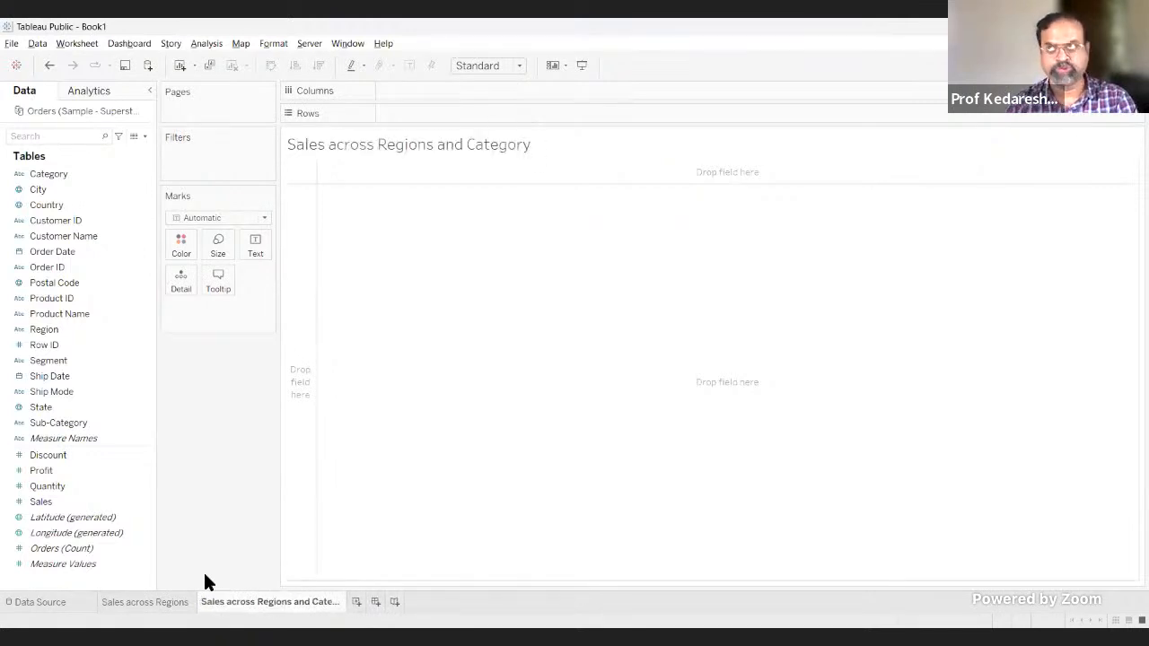
# Step: Sort the bars of the Sales across Regions worksheet in descending order of sales
pyautogui.click(144, 603)
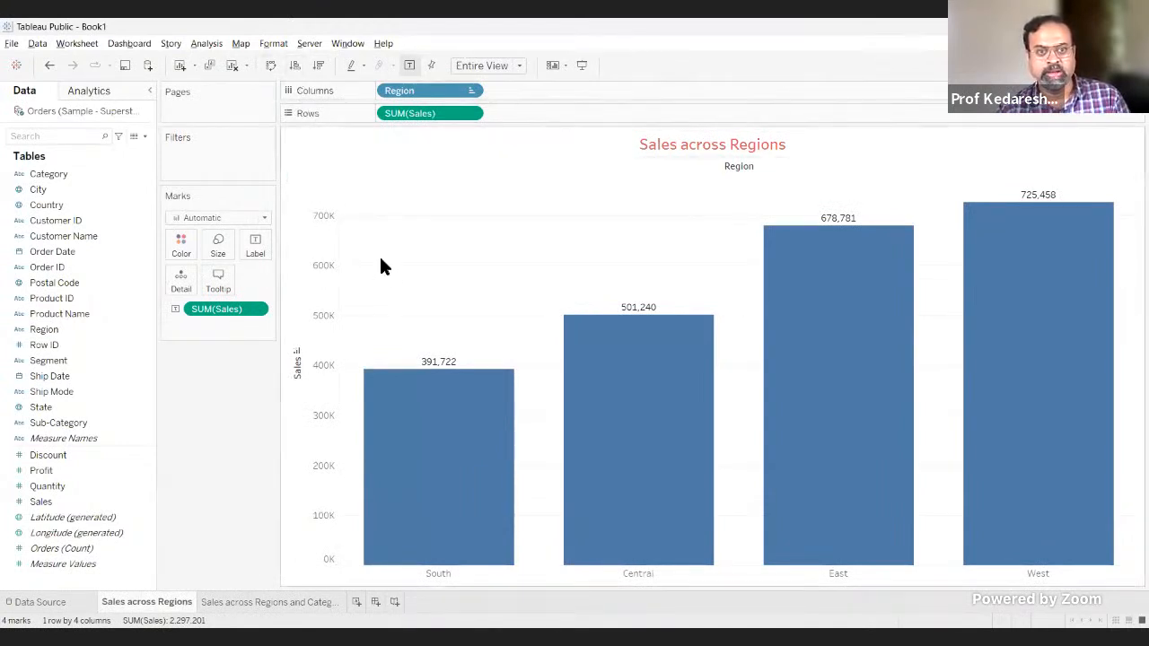
pyautogui.click(319, 66)
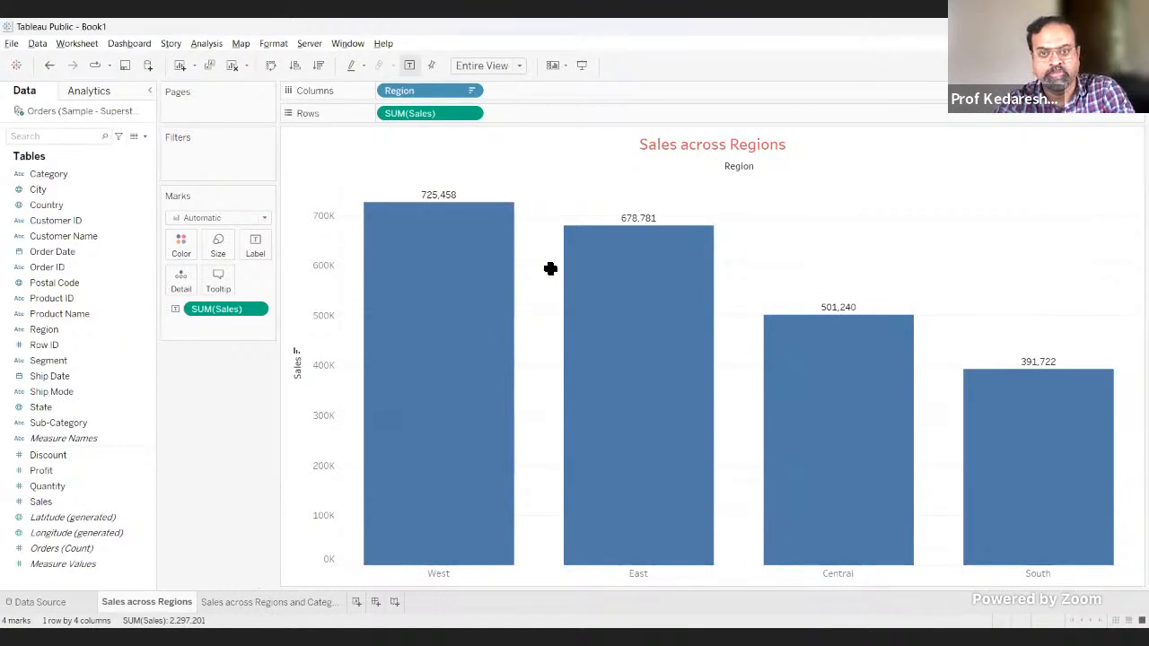
# Step: Switch to the Superstore workbook in Excel, enable filters on the Orders header row, and view the Category filter's values
pyautogui.hotkey('alt', 'Tab')
pyautogui.scroll(13, 689, 286)
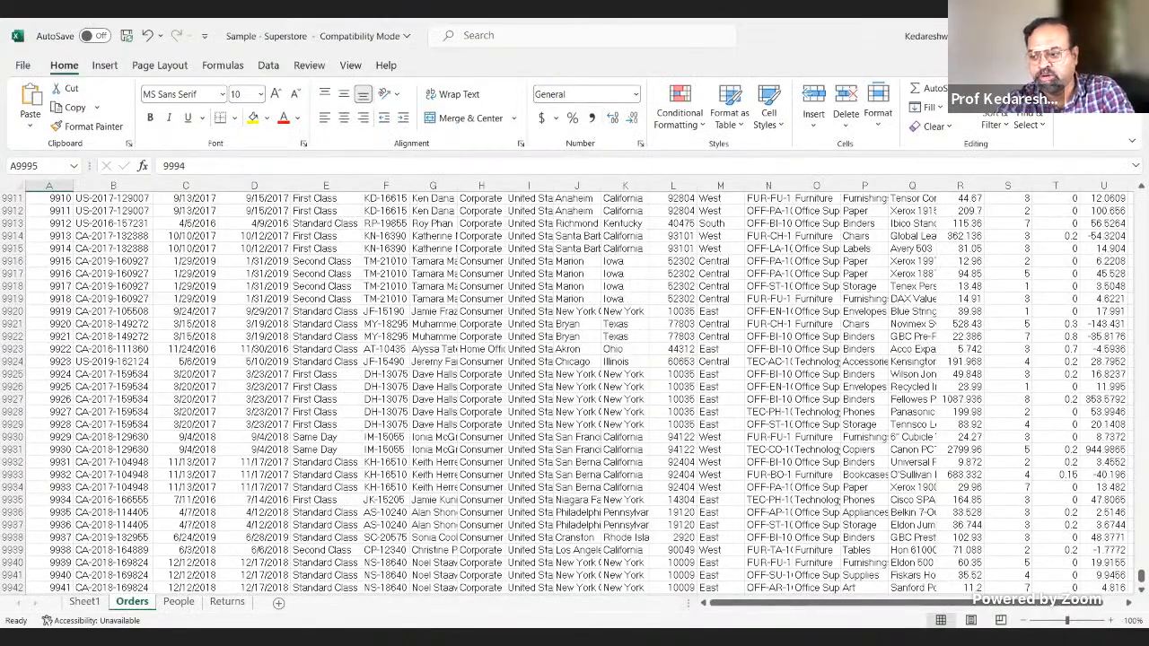
pyautogui.moveTo(1139, 575); pyautogui.dragTo(1140, 199)
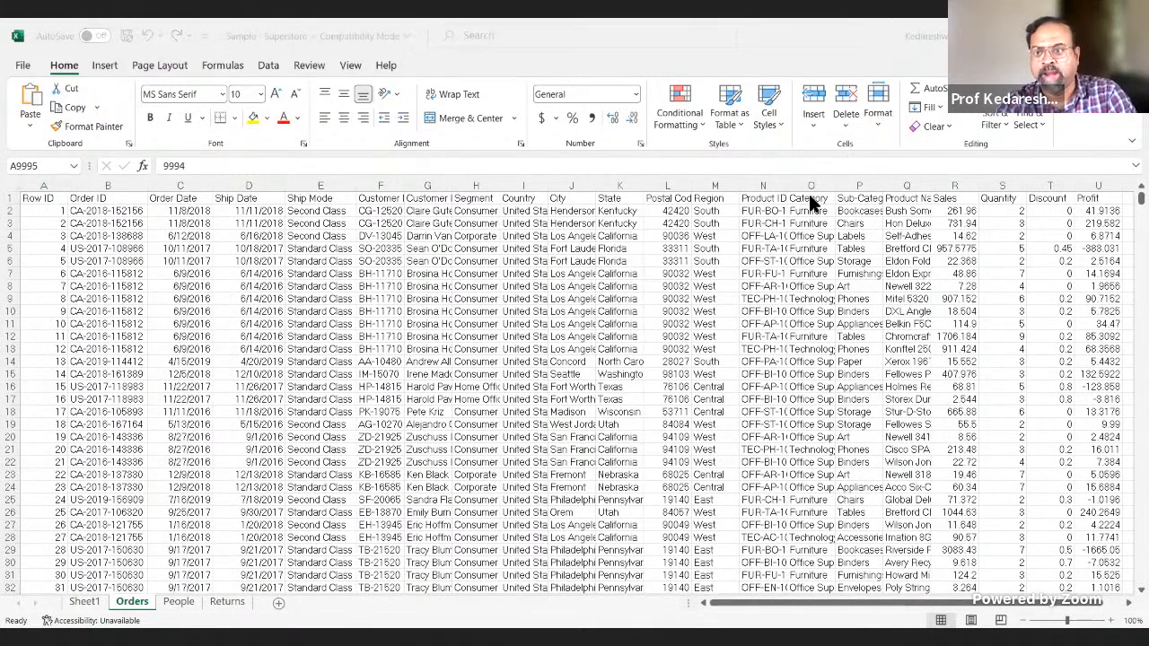
pyautogui.click(810, 202)
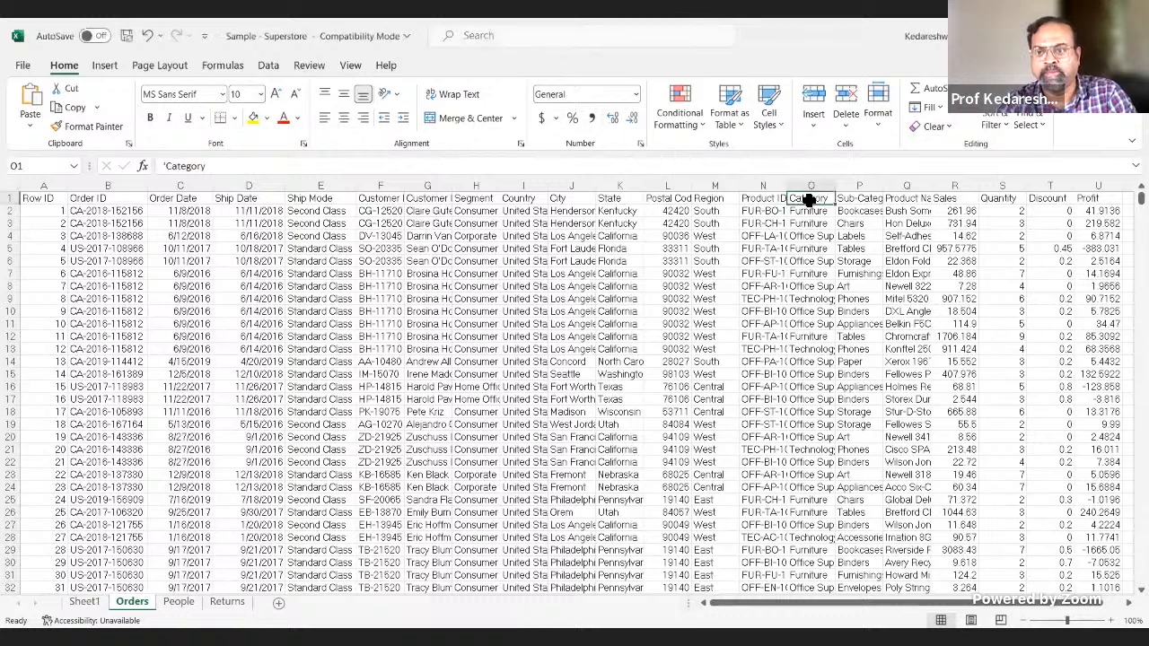
pyautogui.click(283, 66)
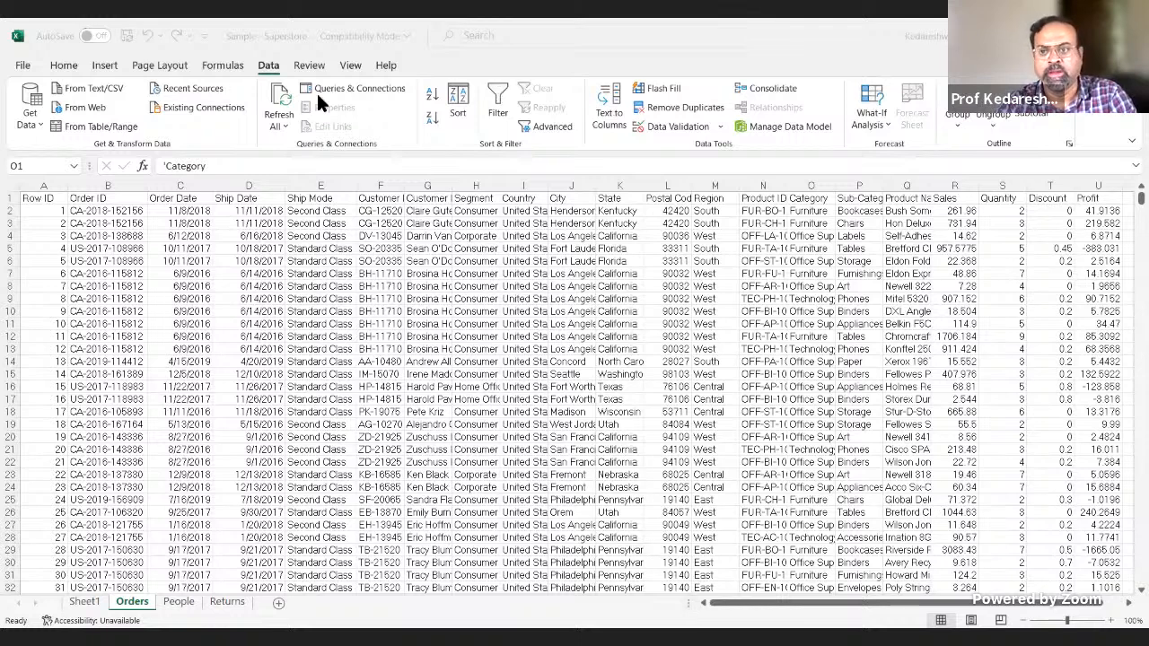
pyautogui.click(707, 196)
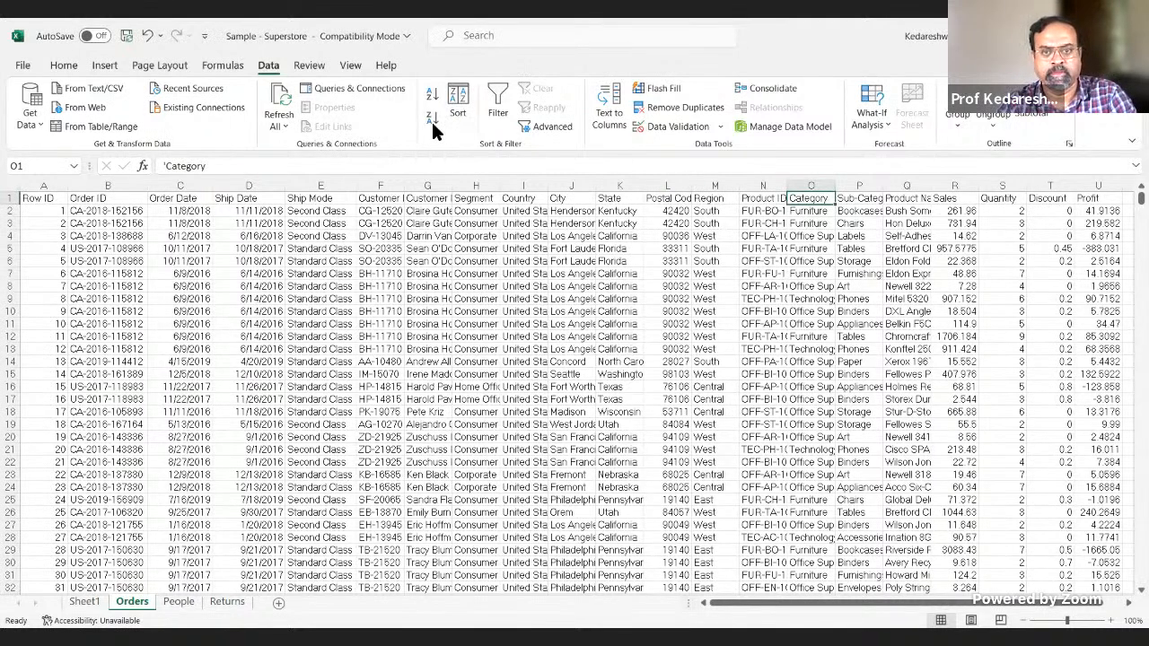
pyautogui.click(492, 99)
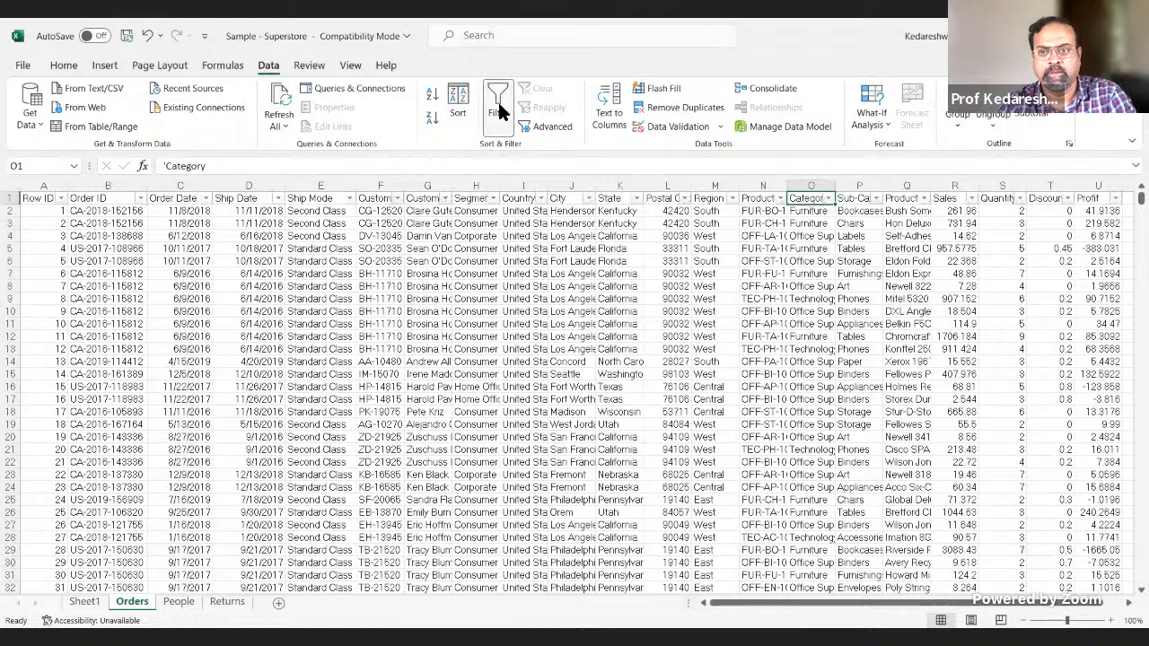
pyautogui.click(827, 198)
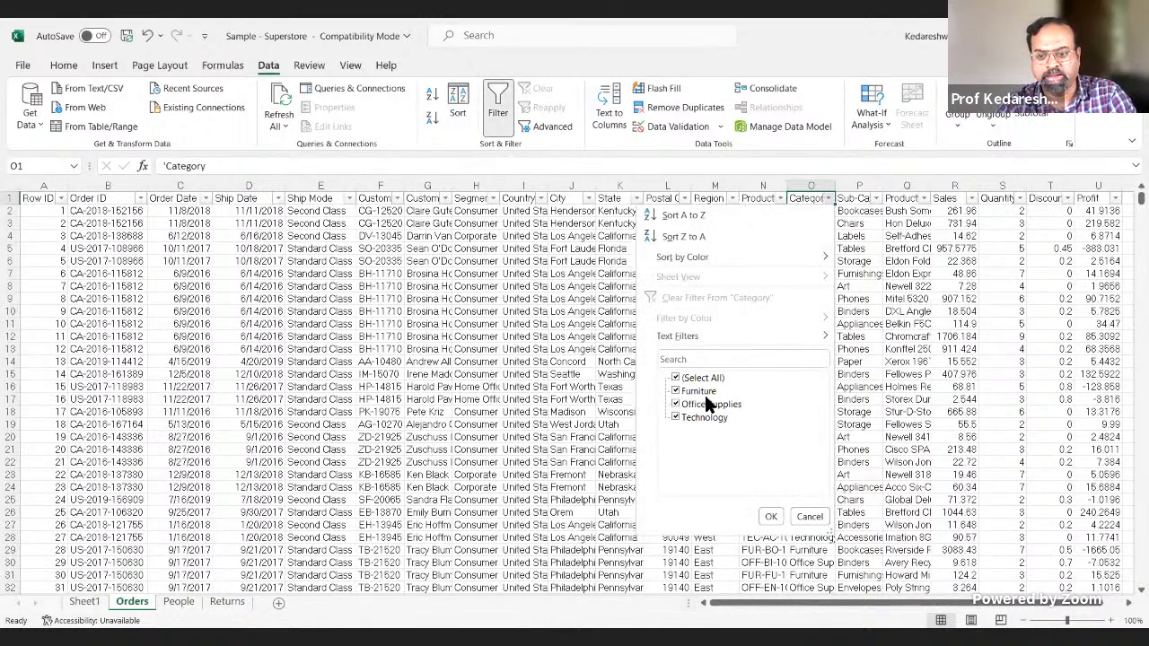
pyautogui.click(817, 513)
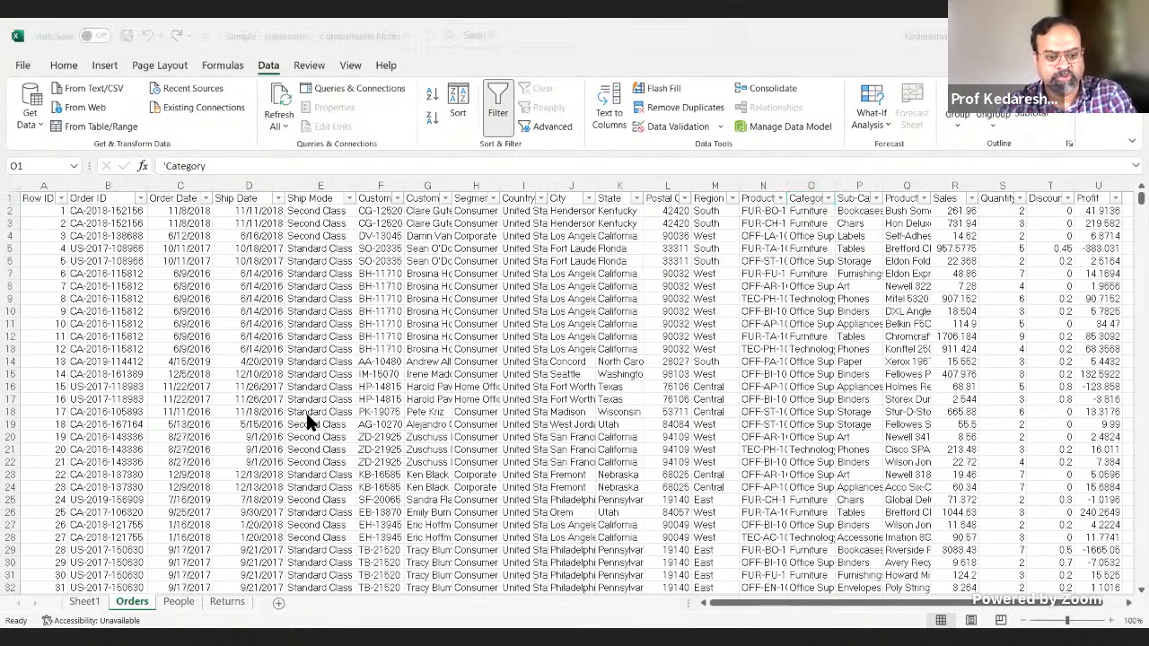
# Step: Switch back to Tableau Public and shorten the empty worksheet's name to "Sales - Reg Cat"
pyautogui.hotkey('alt', 'Tab')
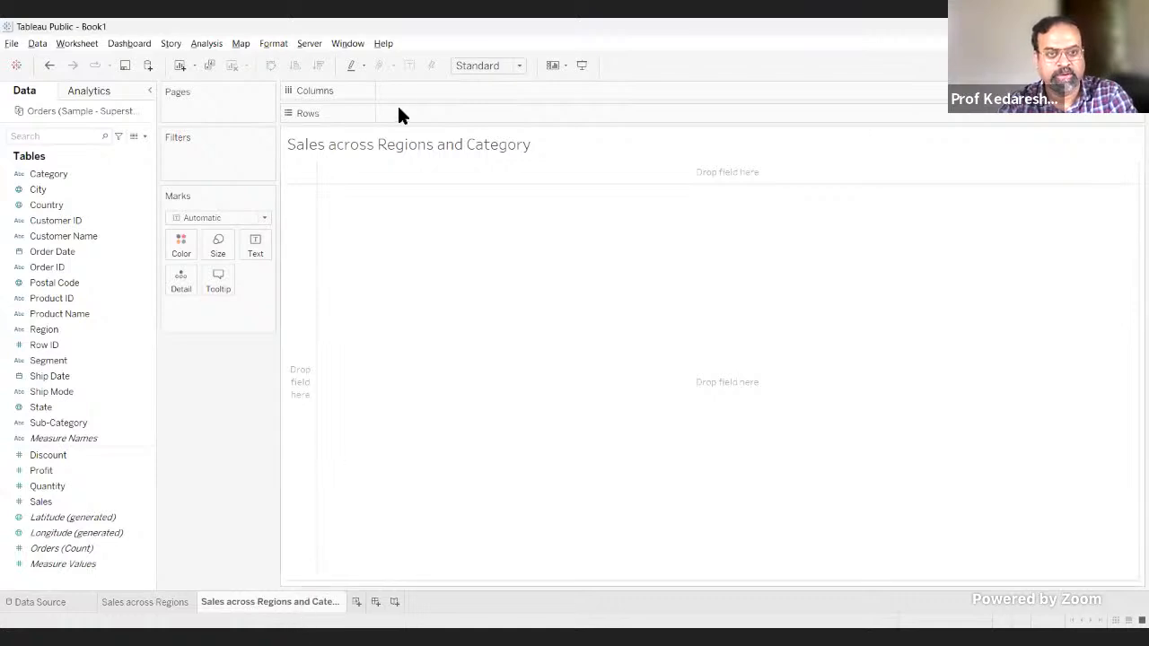
pyautogui.doubleClick(281, 603)
pyautogui.press('End')
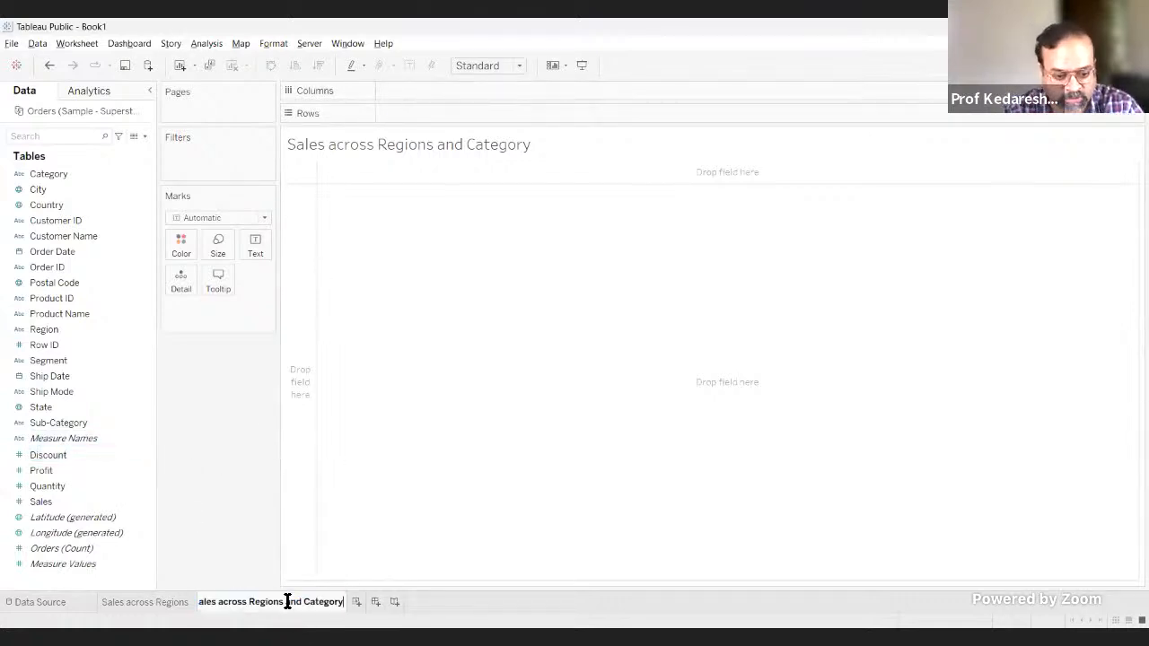
pyautogui.press('BackSpace')
pyautogui.press('BackSpace')
pyautogui.press('BackSpace')
pyautogui.press('BackSpace')
pyautogui.press('BackSpace')
pyautogui.press('BackSpace')
pyautogui.press('BackSpace')
pyautogui.press('BackSpace')
pyautogui.press('BackSpace')
pyautogui.press('BackSpace')
pyautogui.press('BackSpace')
pyautogui.press('BackSpace')
pyautogui.press('BackSpace')
pyautogui.press('BackSpace')
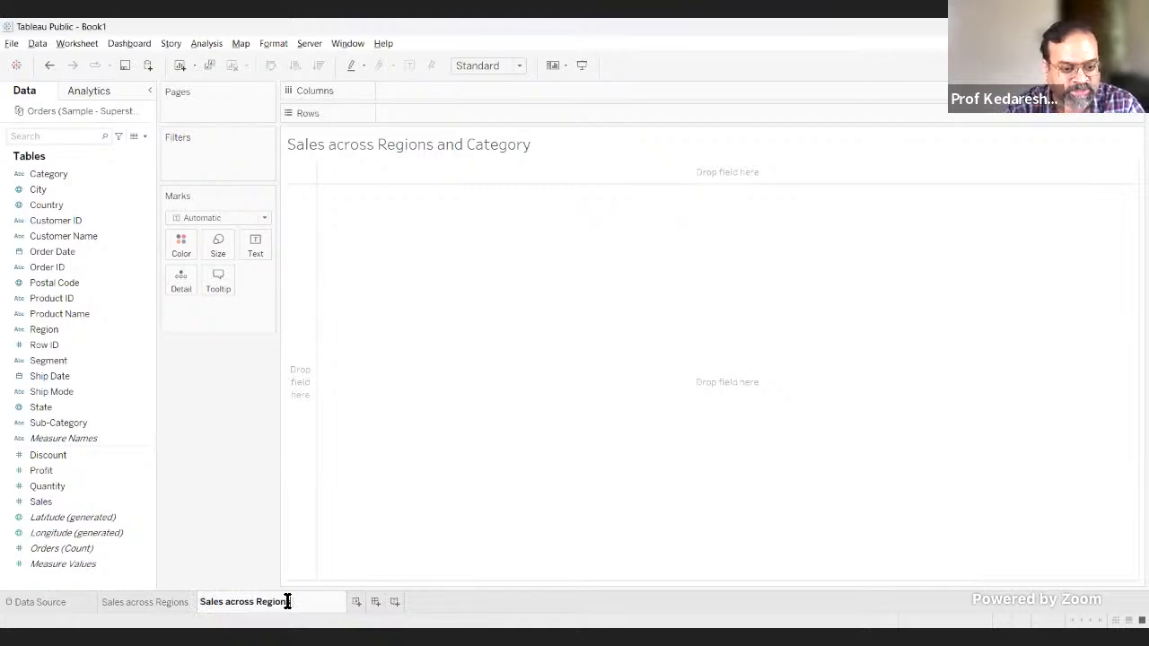
pyautogui.press('BackSpace')
pyautogui.press('BackSpace')
pyautogui.press('BackSpace')
pyautogui.press('BackSpace')
pyautogui.press('BackSpace')
pyautogui.press('BackSpace')
pyautogui.press('BackSpace')
pyautogui.press('BackSpace')
pyautogui.press('BackSpace')
pyautogui.press('BackSpace')
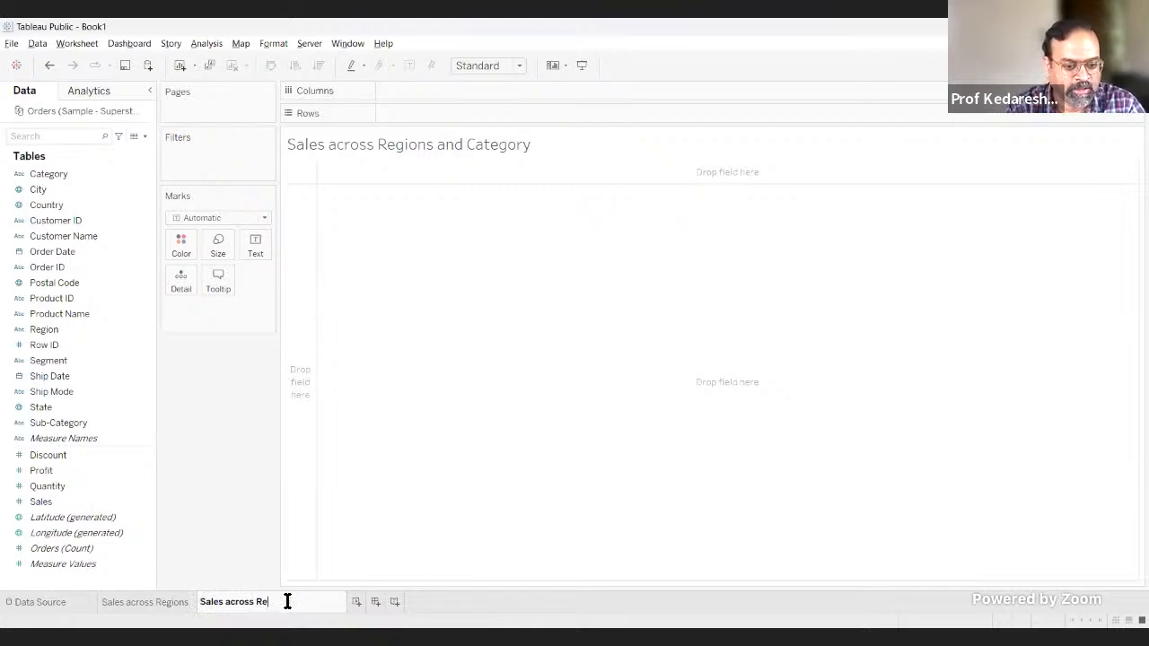
pyautogui.press('BackSpace')
pyautogui.press('BackSpace')
pyautogui.press('BackSpace')
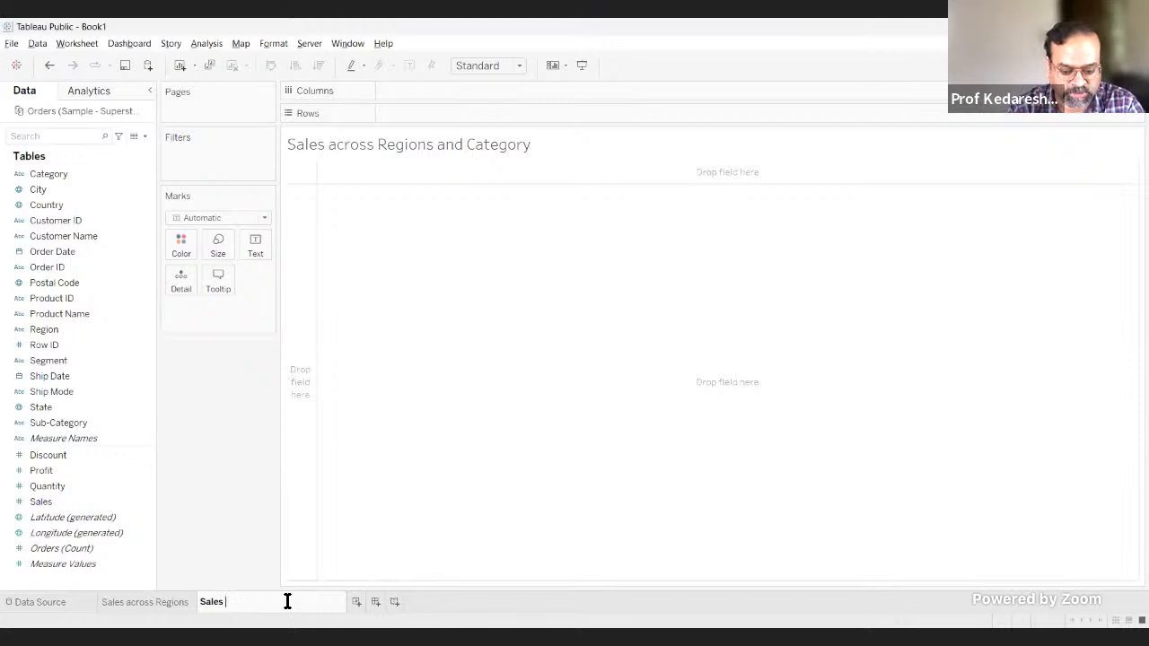
pyautogui.write('- REG')
pyautogui.press('BackSpace')
pyautogui.press('BackSpace')
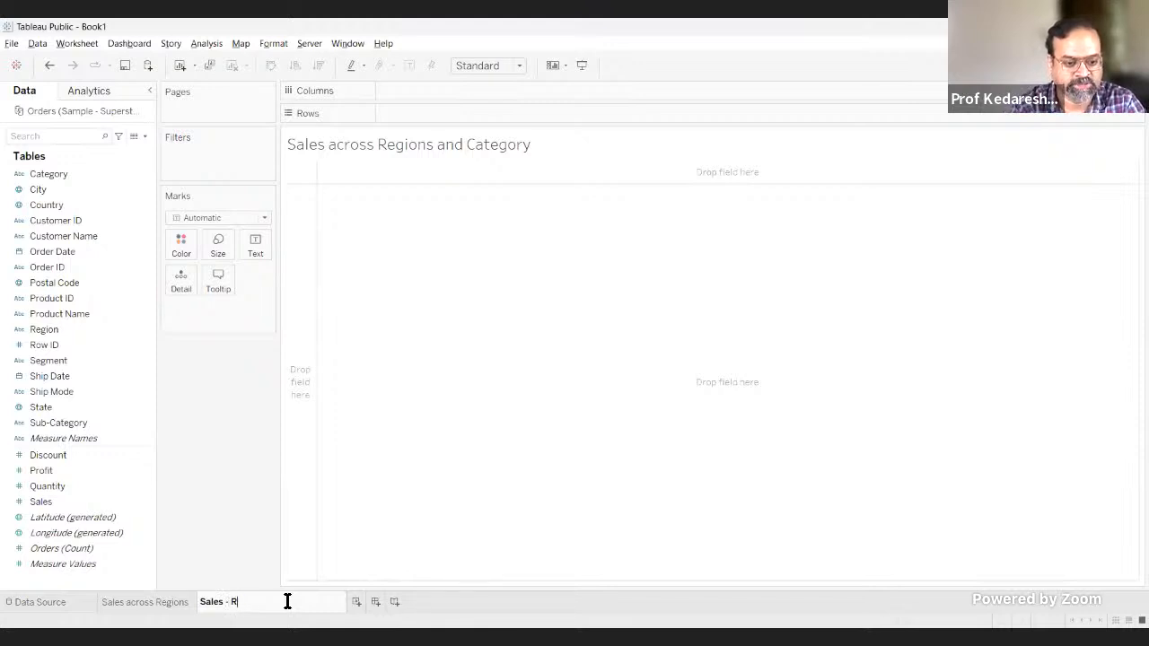
pyautogui.write('eg Cat')
pyautogui.press('Return')
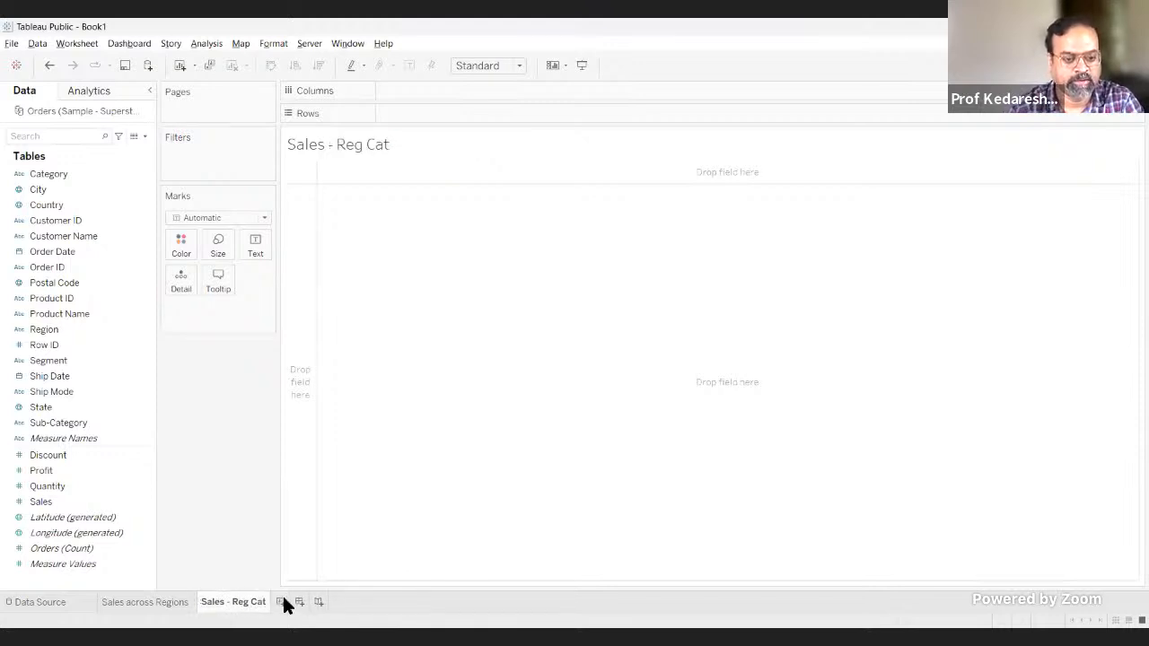
# Step: Replace the sheet name placeholder in the worksheet title with "Sales across Regions and Categories"
pyautogui.doubleClick(327, 148)
pyautogui.hotkey('ctrl', 'a')
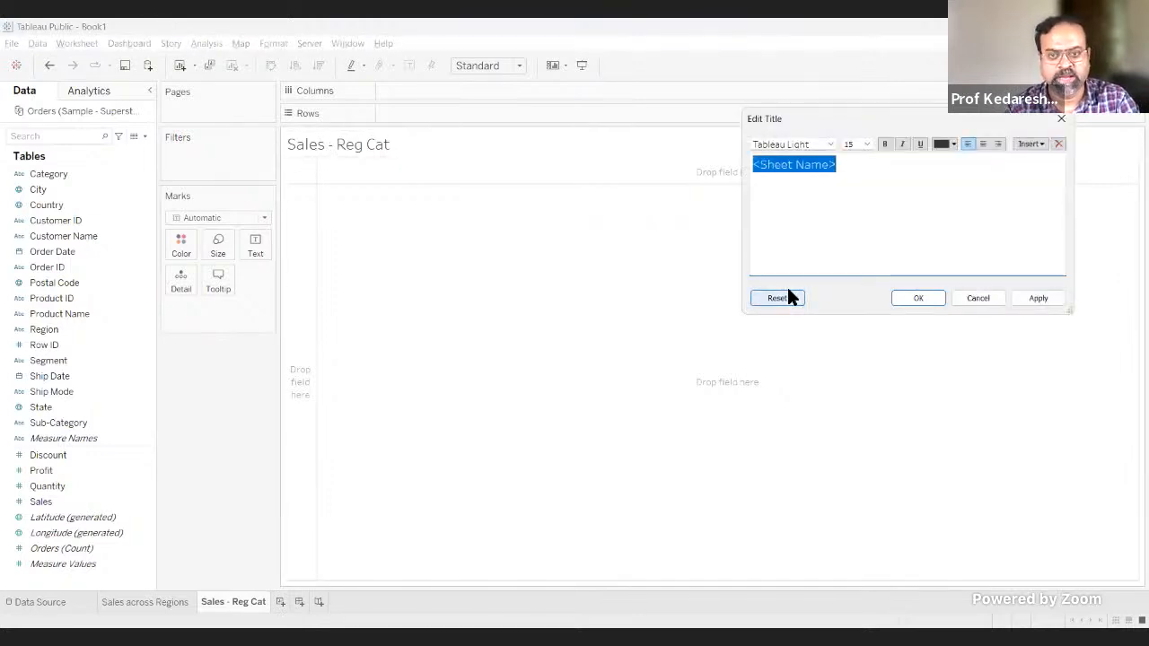
pyautogui.write('Sales a')
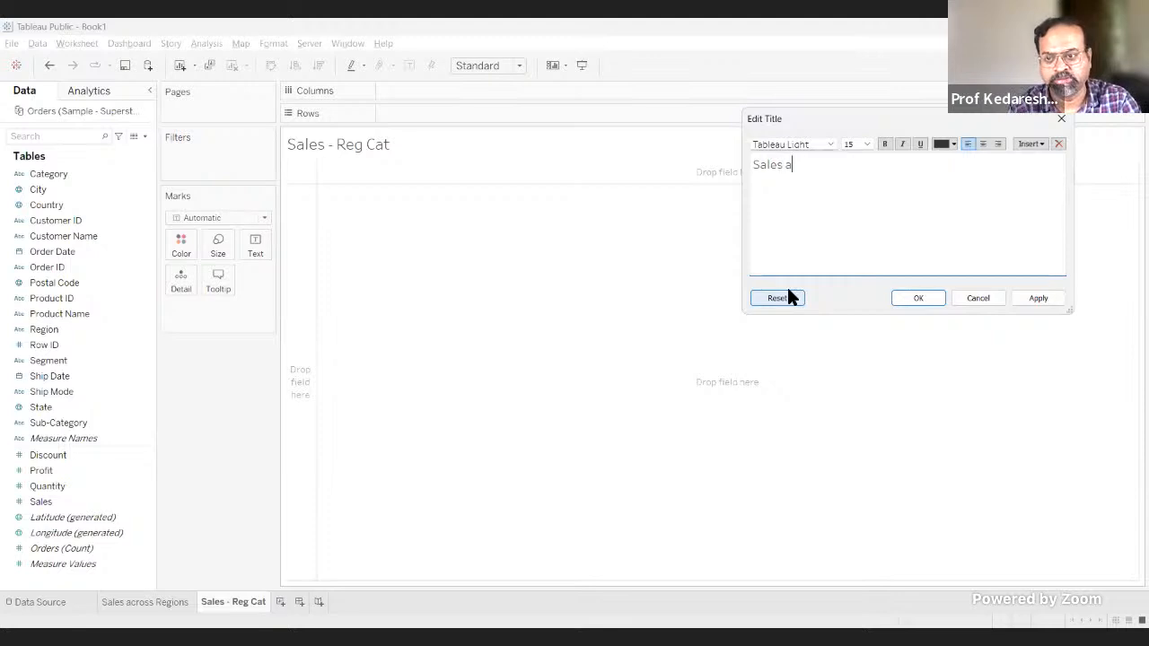
pyautogui.write('cross Reg')
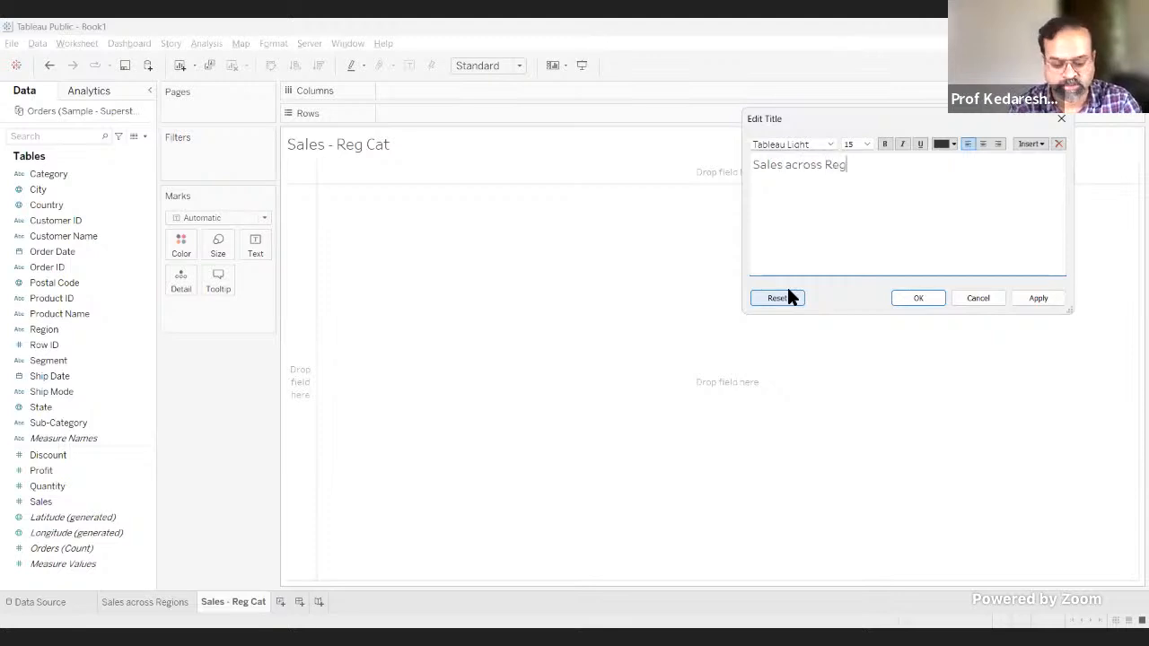
pyautogui.write('ions and Cate')
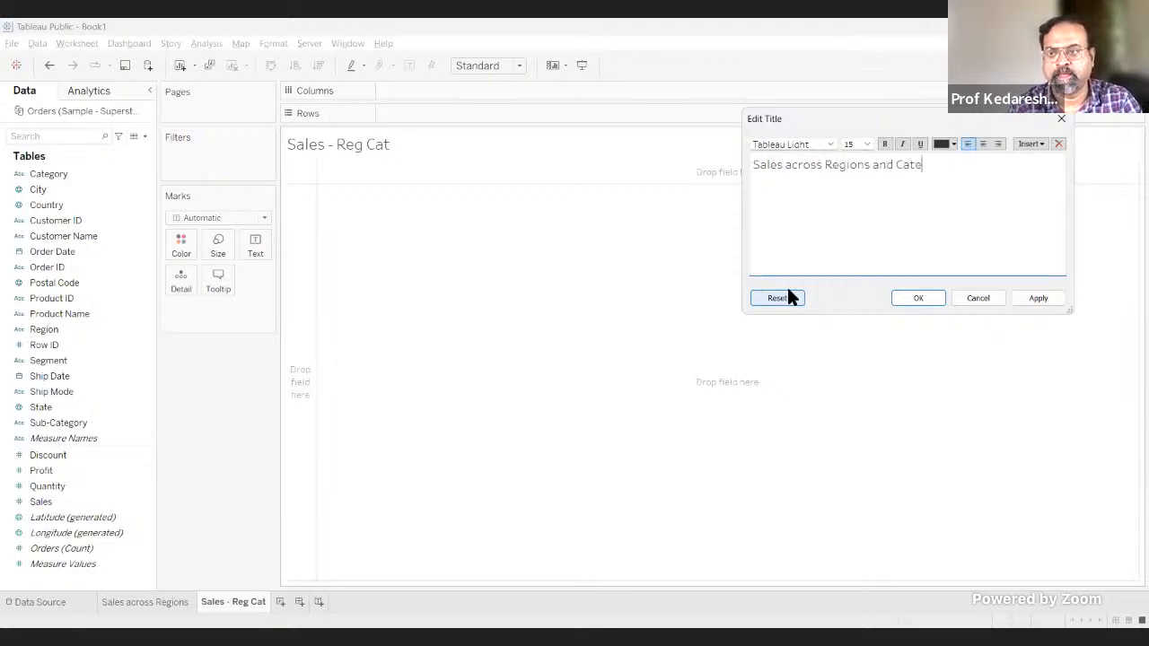
pyautogui.write('gories')
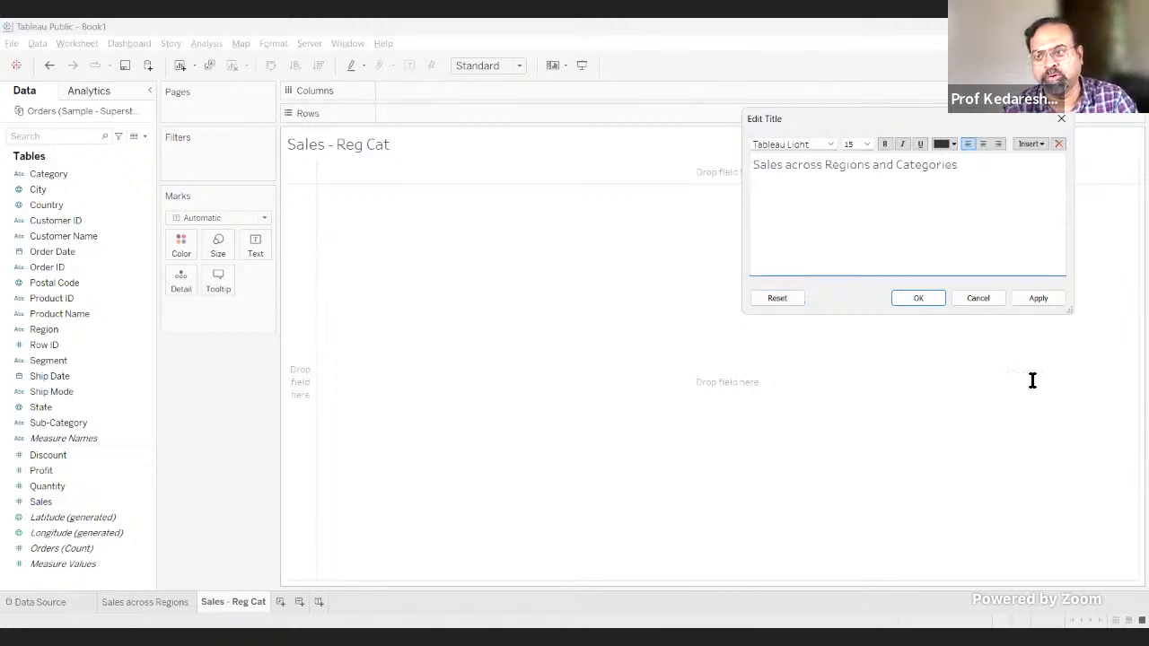
# Step: Format the worksheet title "Sales across Regions and Categories" as bold, red and centred, and apply it
pyautogui.moveTo(1032, 381); pyautogui.dragTo(732, 170)
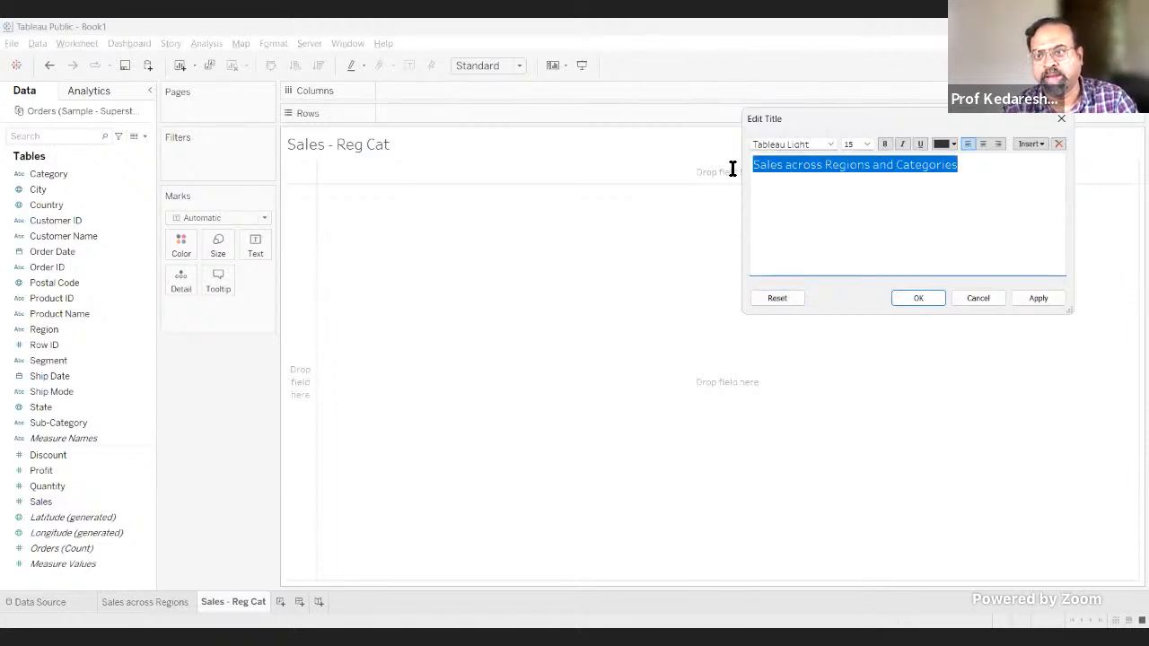
pyautogui.click(884, 143)
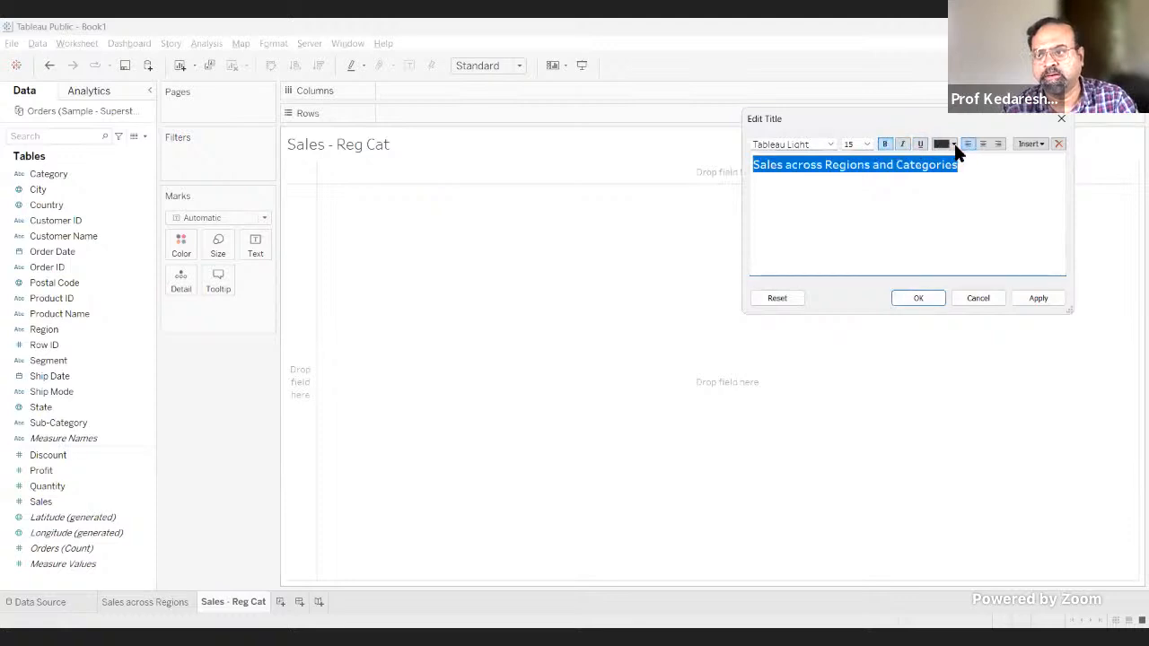
pyautogui.click(955, 145)
pyautogui.click(992, 182)
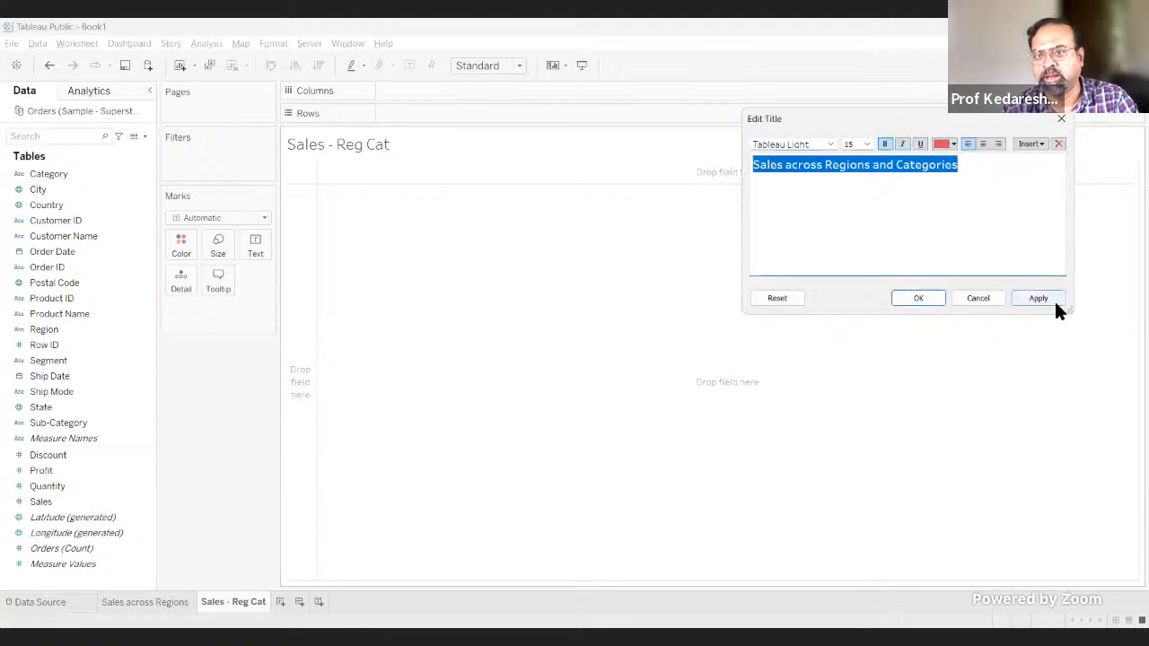
pyautogui.click(1050, 301)
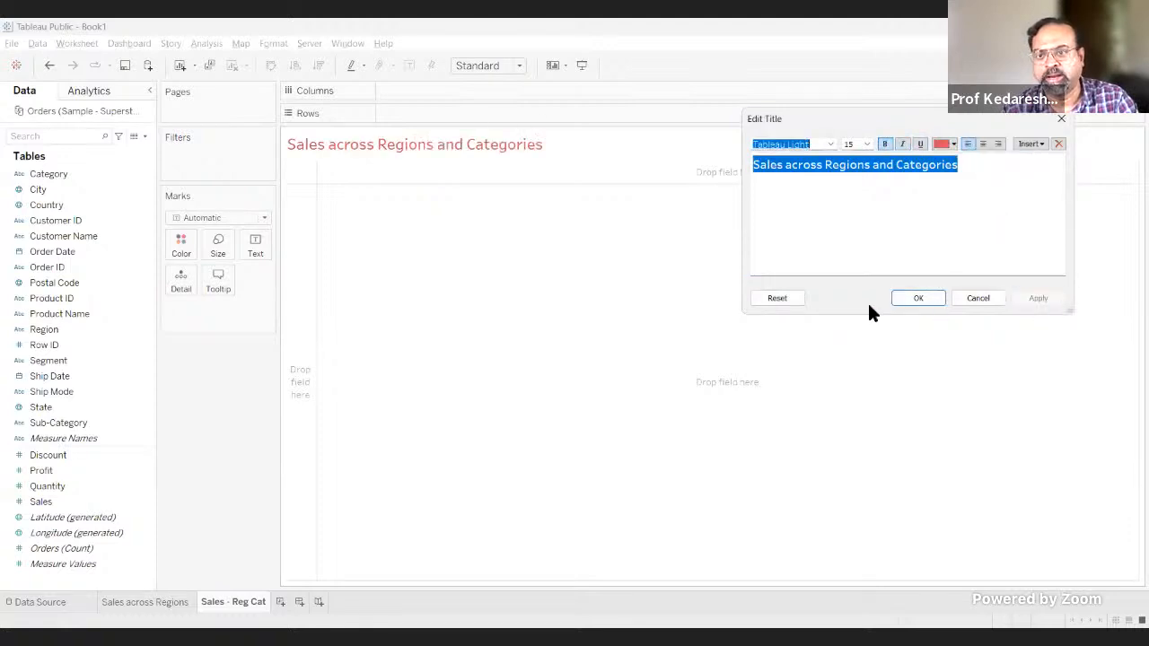
pyautogui.click(982, 144)
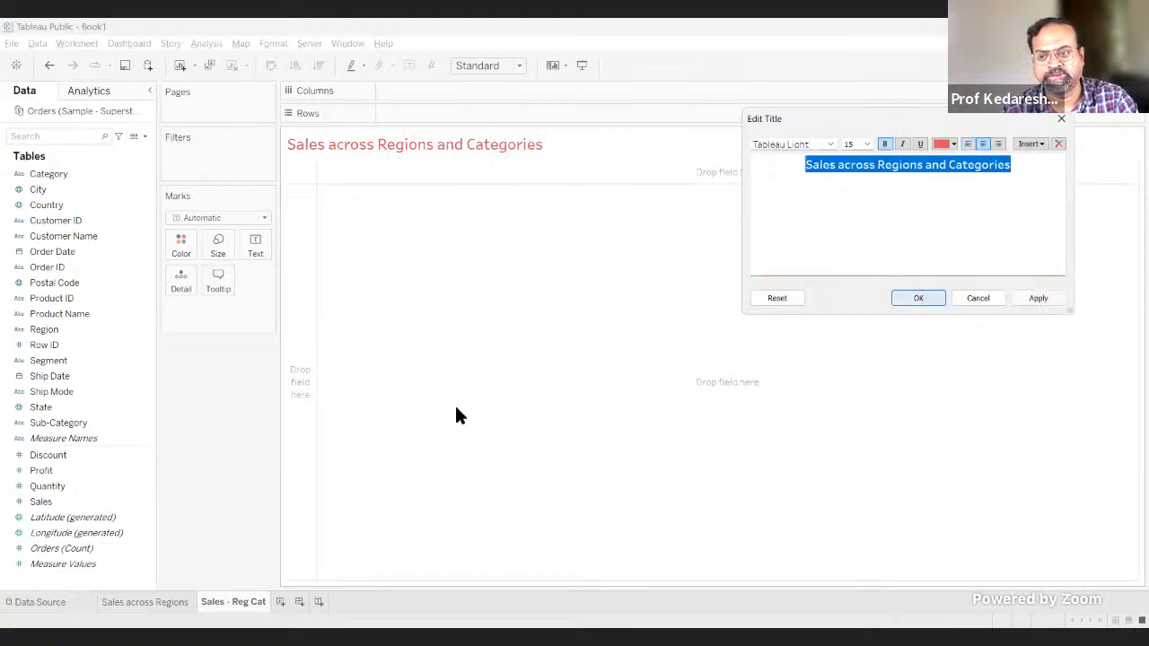
pyautogui.click(930, 296)
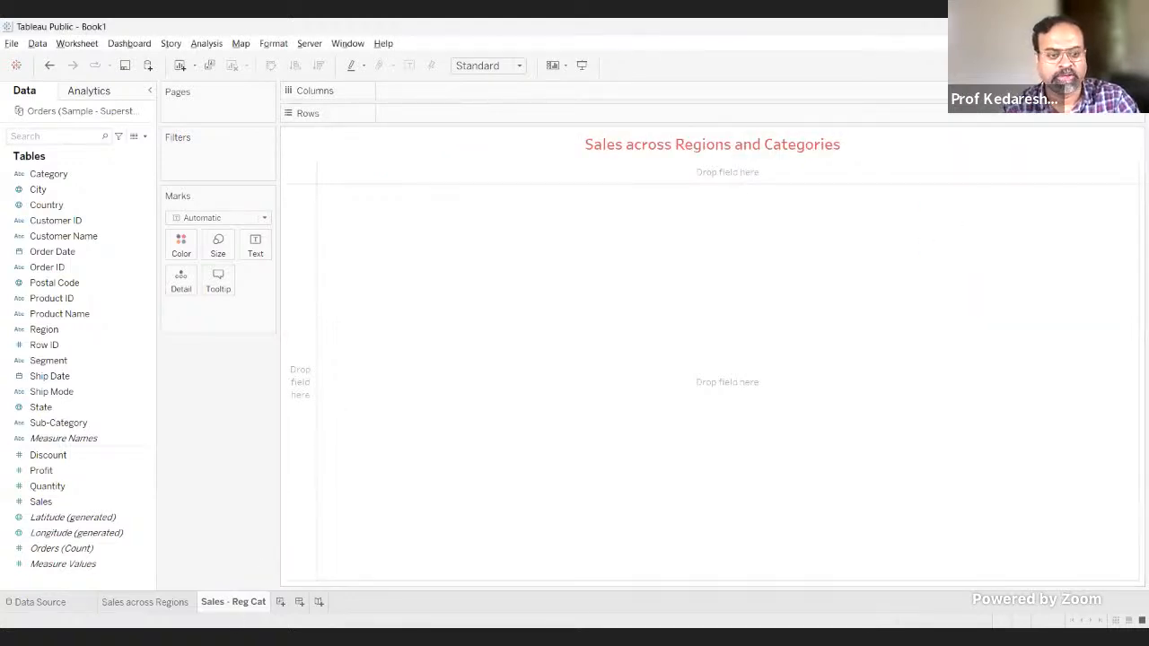
# Step: Plot the sum of Sales on the rows against Region on the columns
pyautogui.click(106, 377)
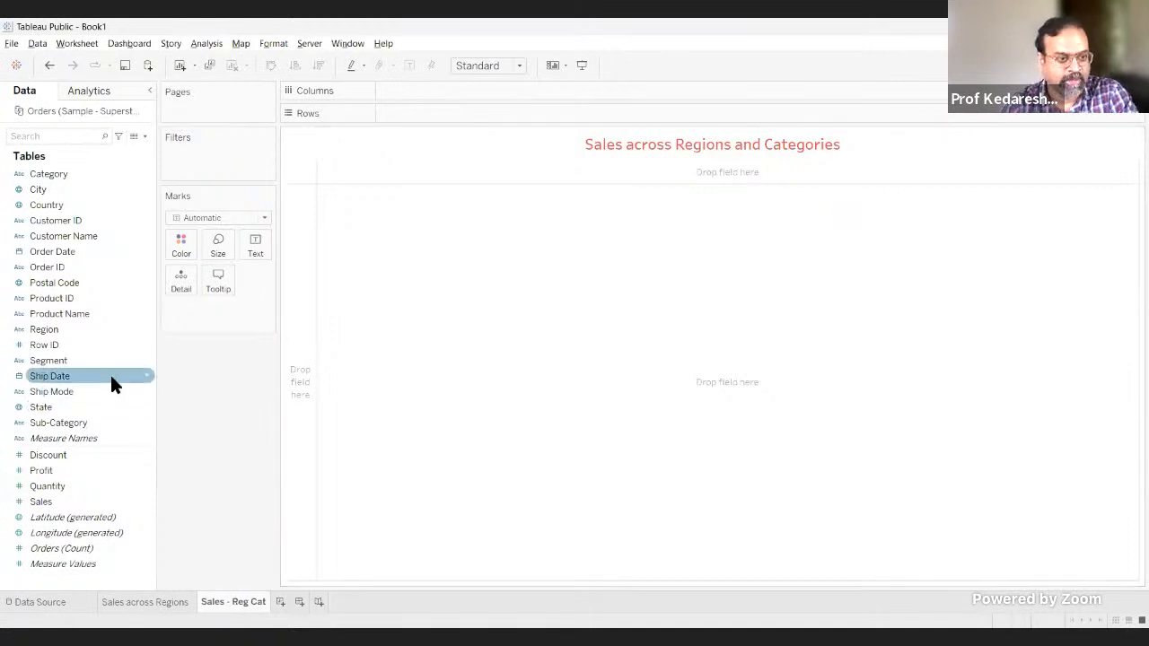
pyautogui.click(95, 503)
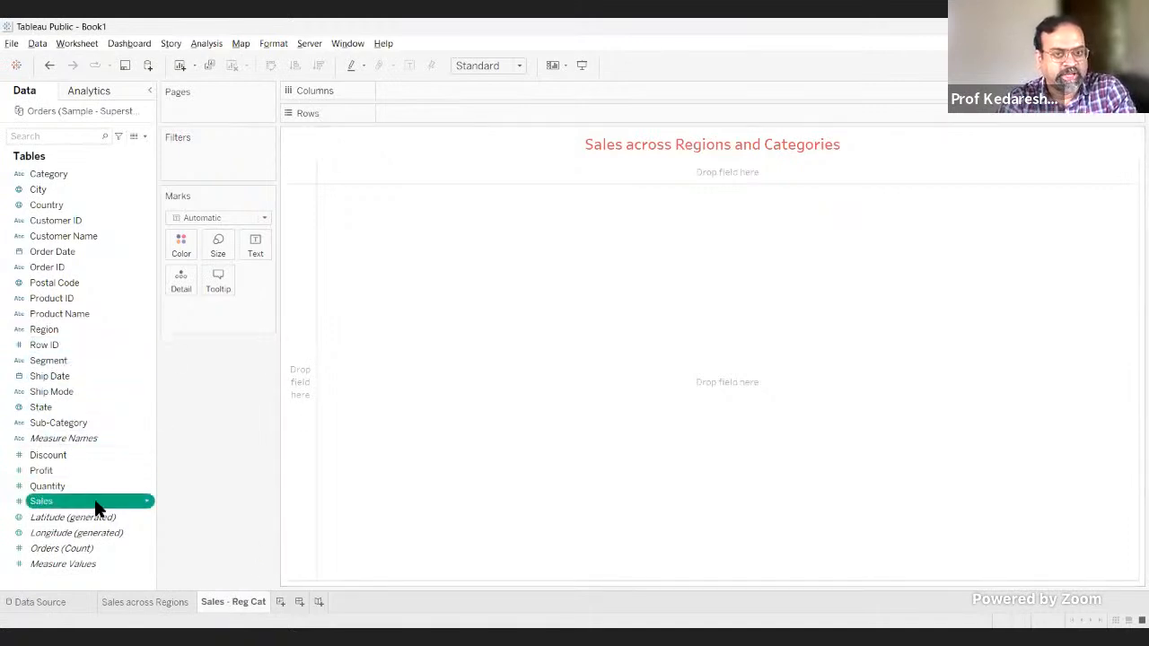
pyautogui.doubleClick(97, 506)
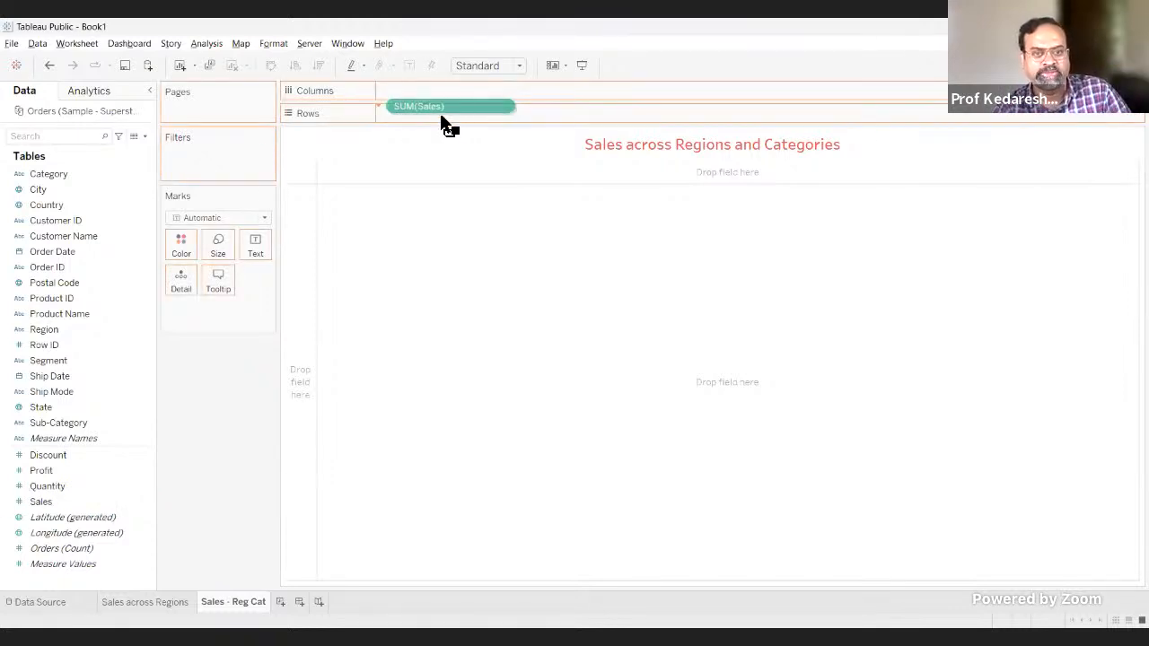
pyautogui.moveTo(440, 115); pyautogui.dragTo(440, 115)
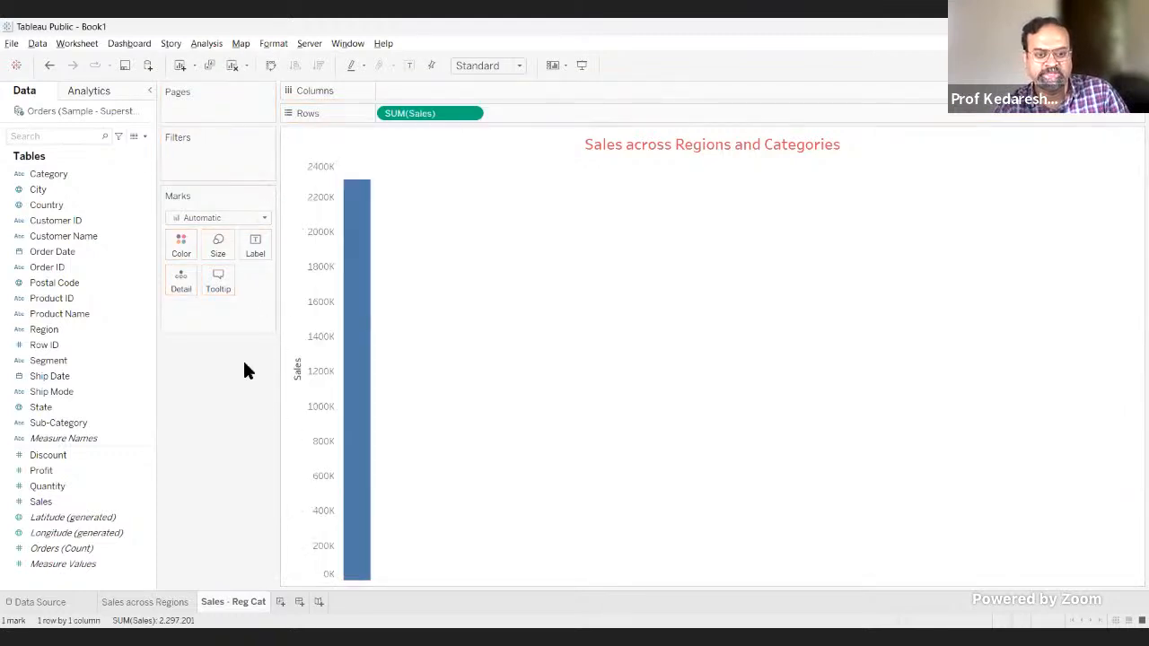
pyautogui.click(55, 335)
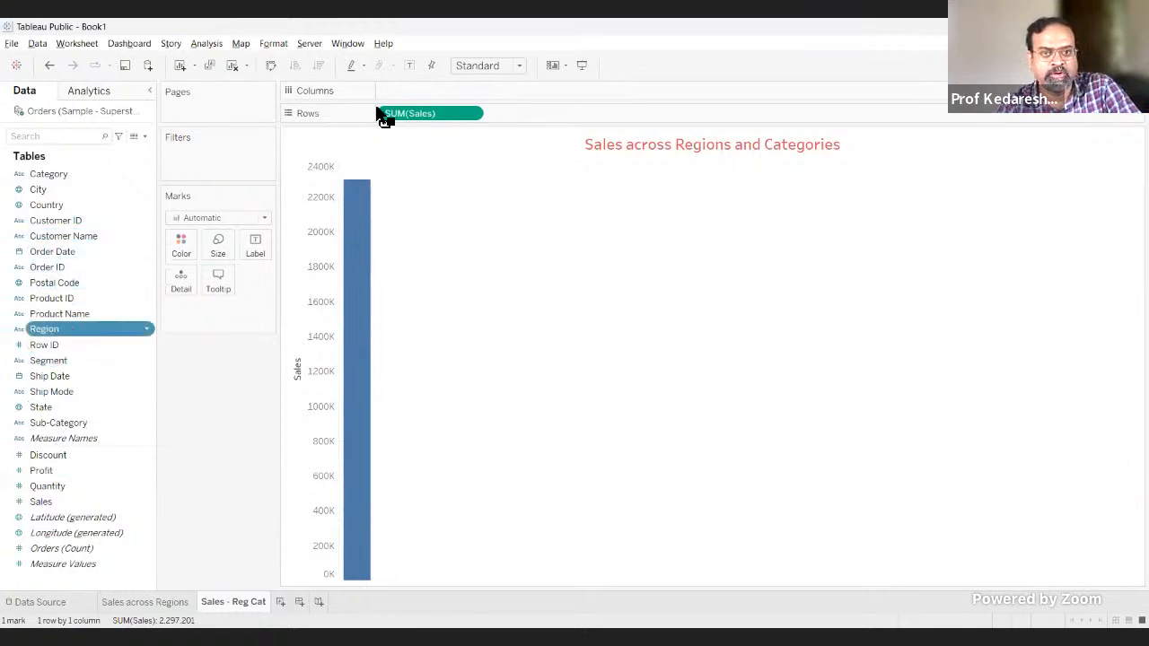
pyautogui.moveTo(405, 93); pyautogui.dragTo(409, 91)
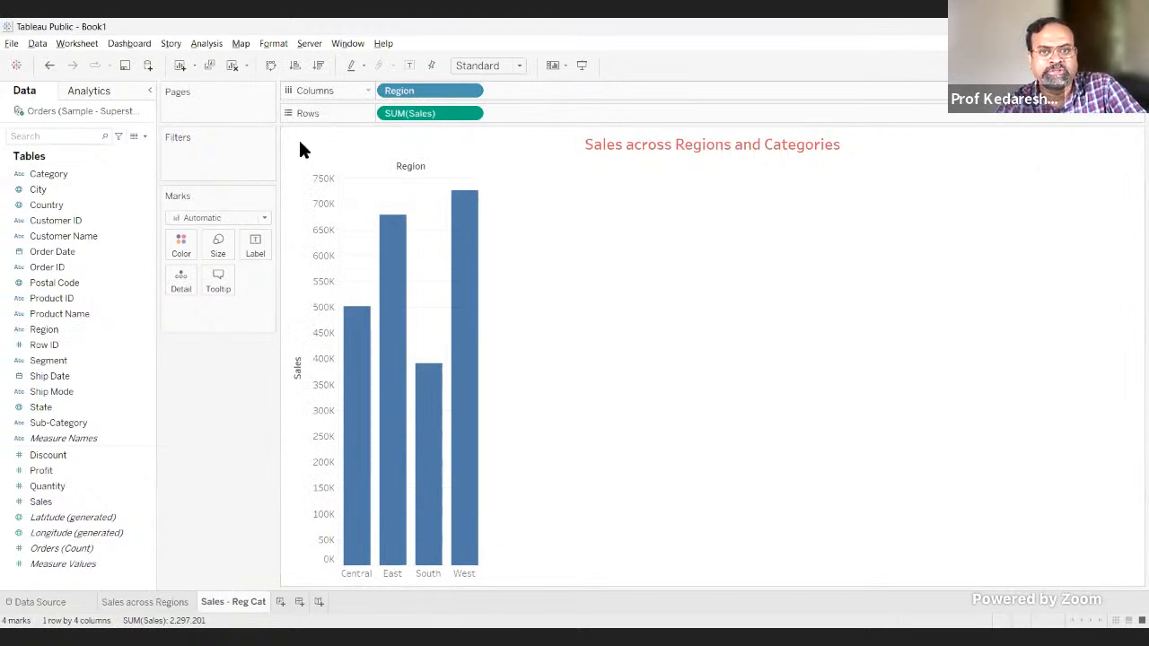
# Step: Set the chart to Fit Width and label each region's bar with its sum of Sales
pyautogui.click(518, 65)
pyautogui.click(485, 99)
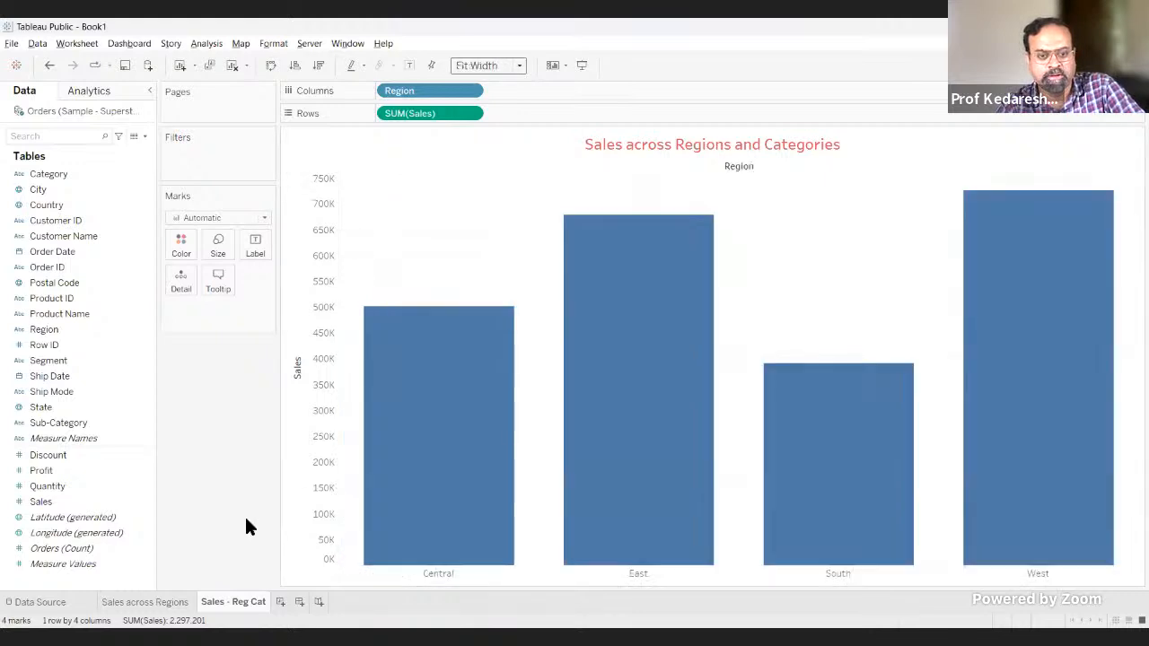
pyautogui.moveTo(53, 501); pyautogui.dragTo(254, 248)
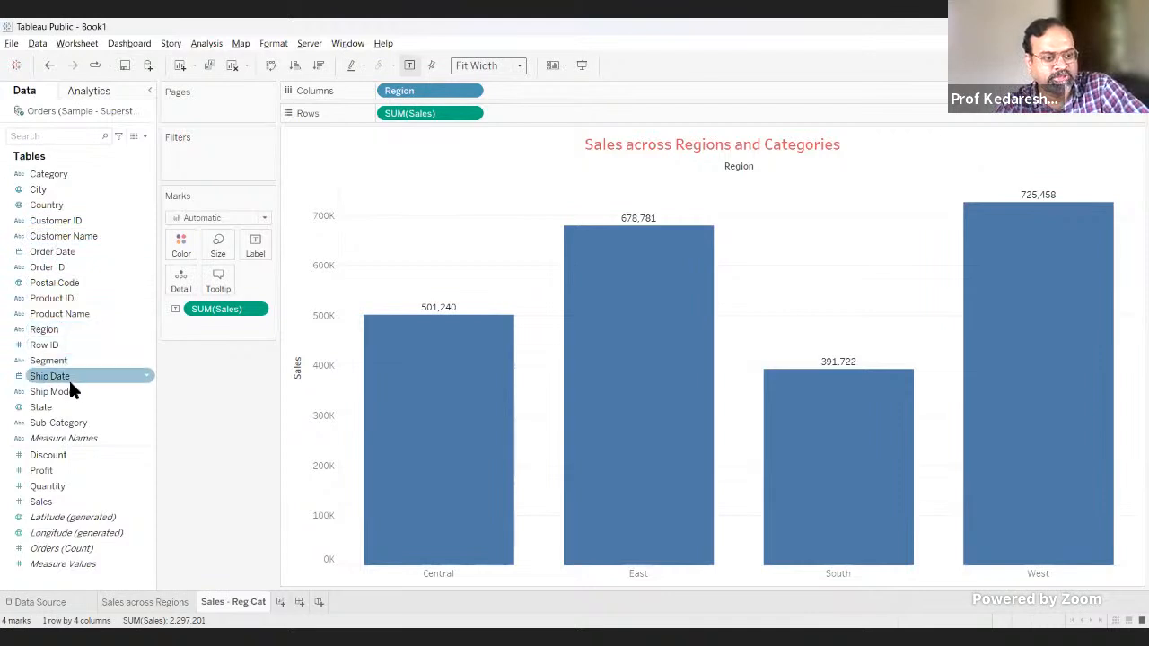
pyautogui.click(58, 328)
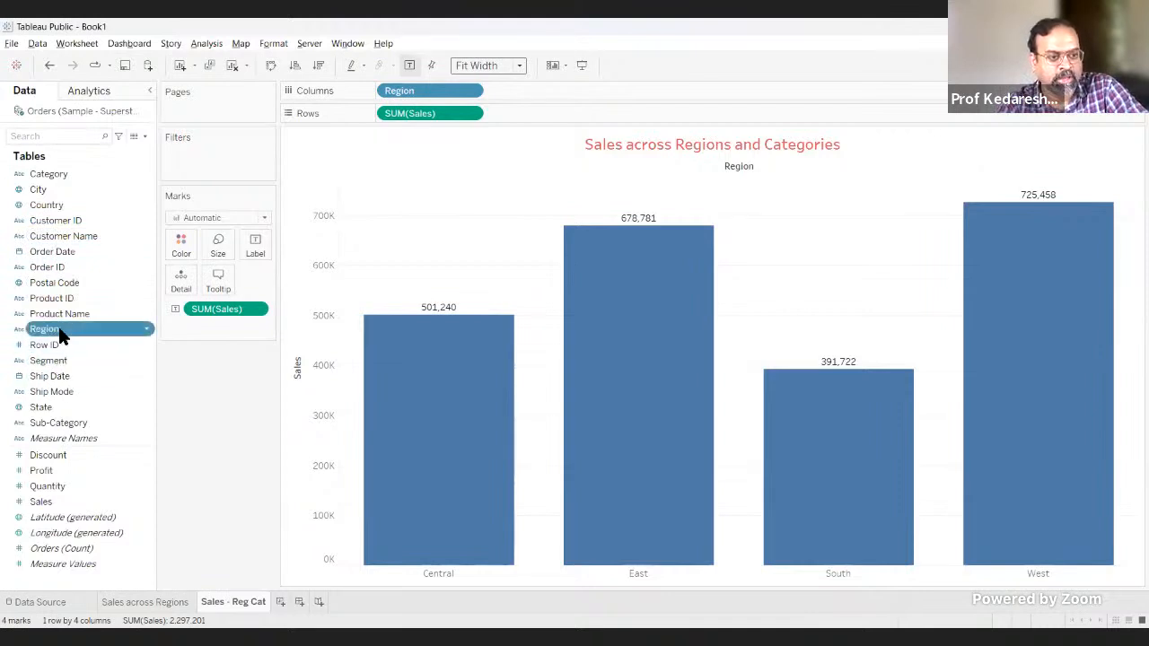
pyautogui.moveTo(70, 337); pyautogui.dragTo(529, 97)
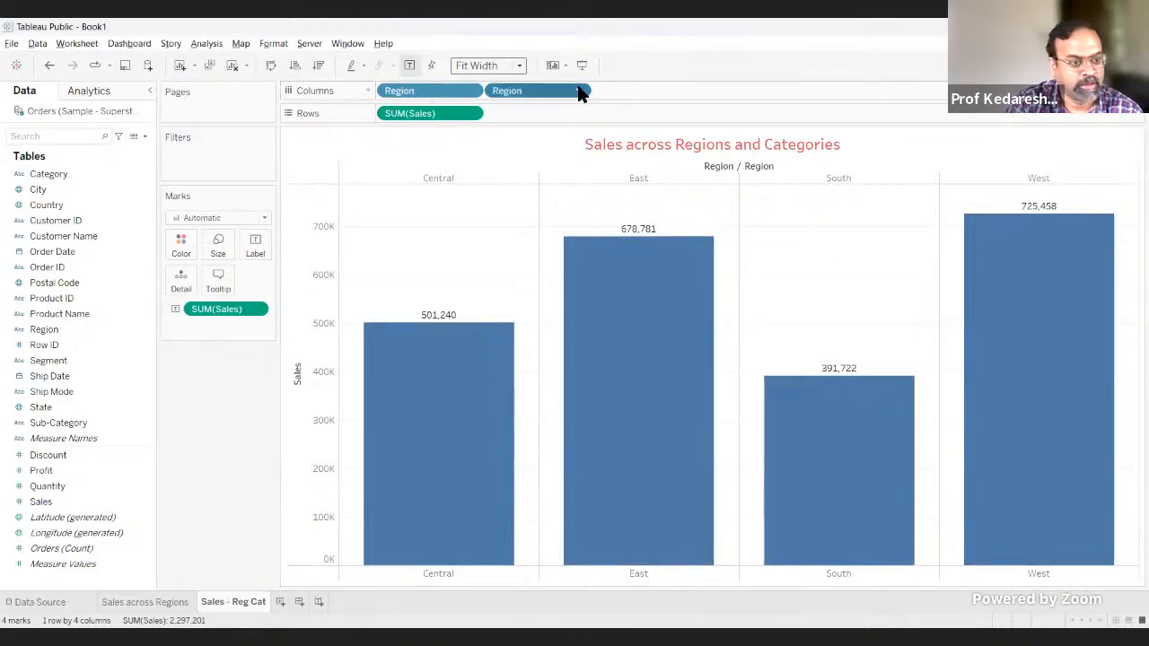
pyautogui.moveTo(579, 91); pyautogui.dragTo(50, 332)
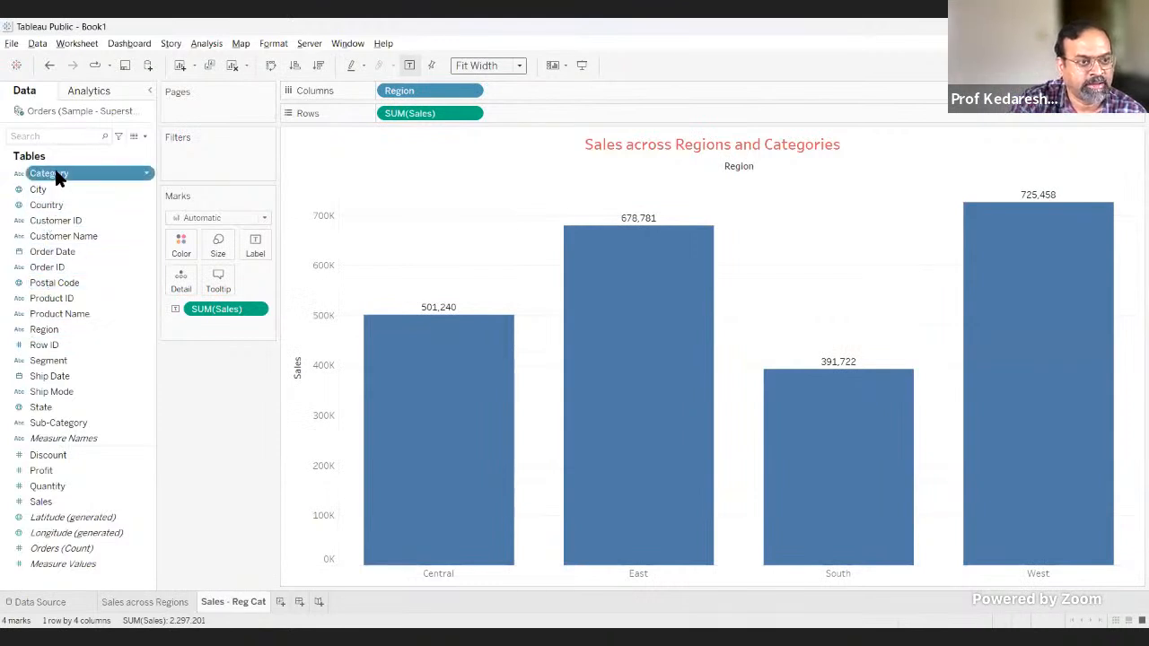
# Step: Try Category as a second column field after Region, and remove it from the columns again
pyautogui.moveTo(57, 174); pyautogui.dragTo(534, 91)
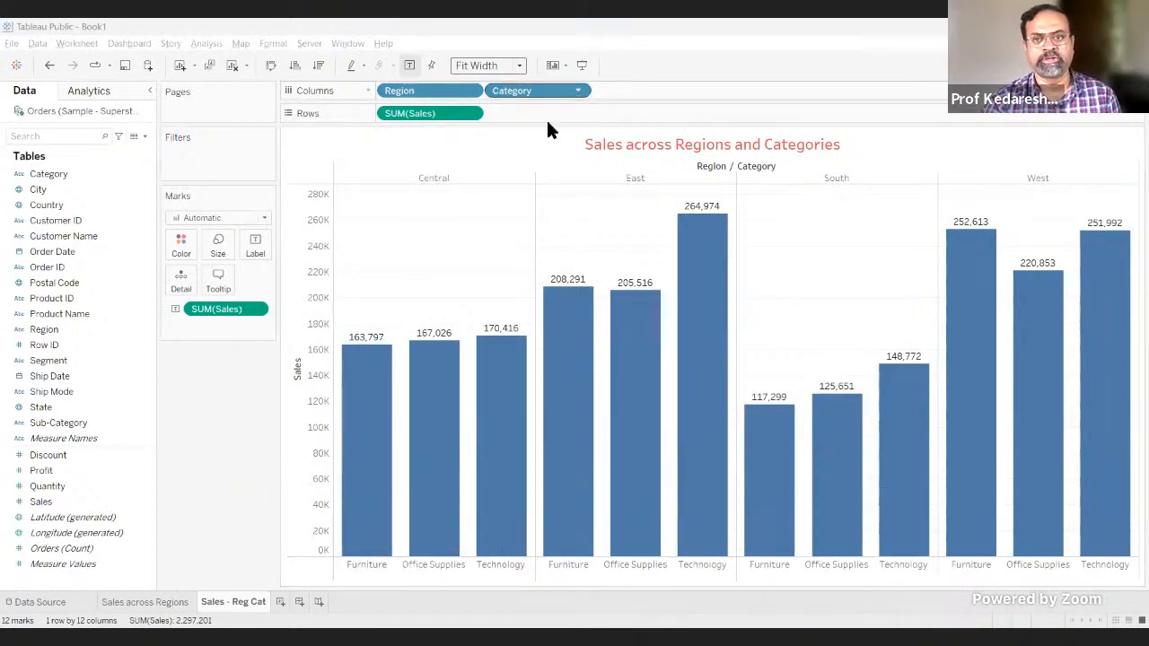
pyautogui.click(579, 92)
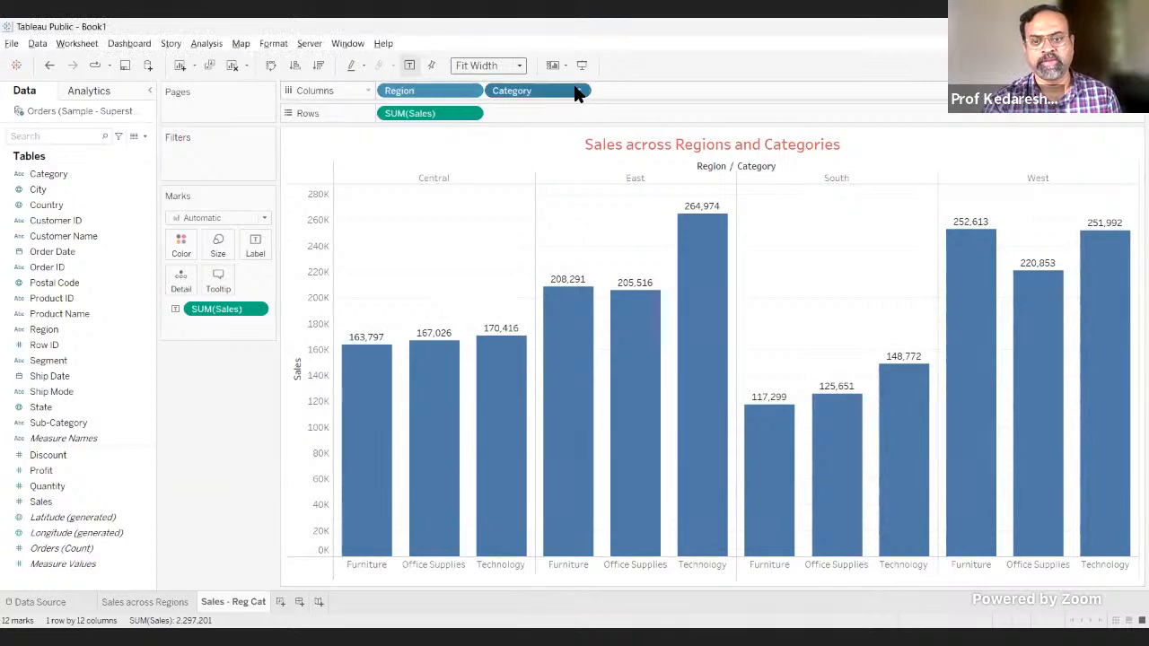
pyautogui.moveTo(578, 94); pyautogui.dragTo(43, 225)
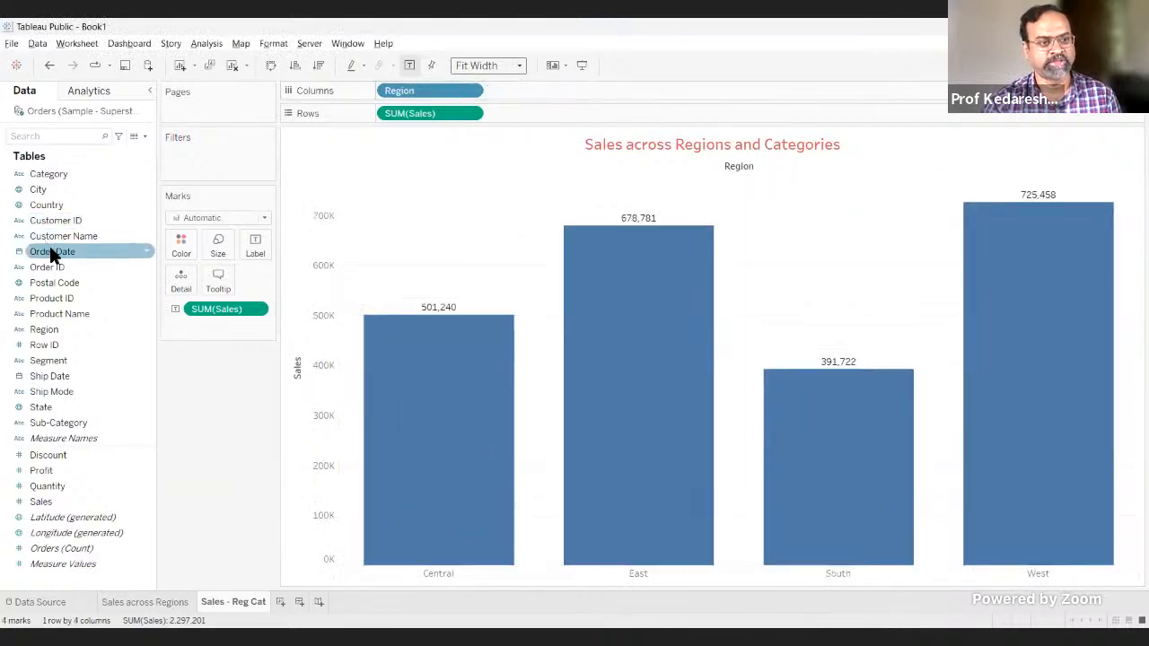
# Step: Colour the region bars by Category, sort the regions in descending order of sales, and inspect the East bar's segments
pyautogui.click(51, 173)
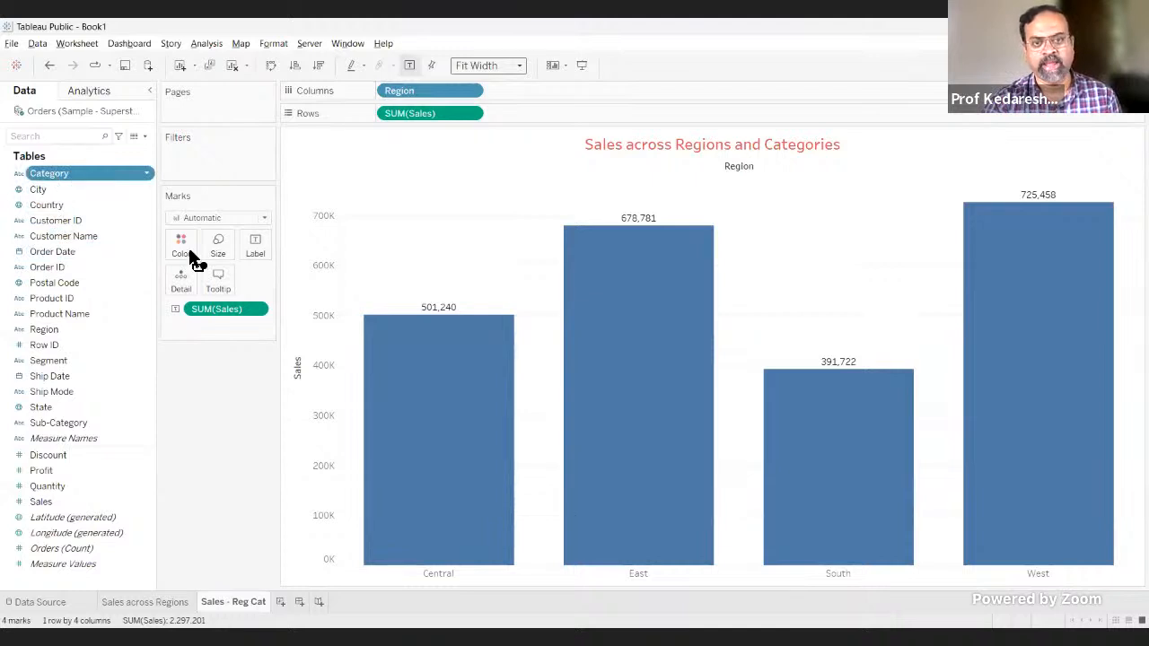
pyautogui.moveTo(375, 152); pyautogui.dragTo(179, 254)
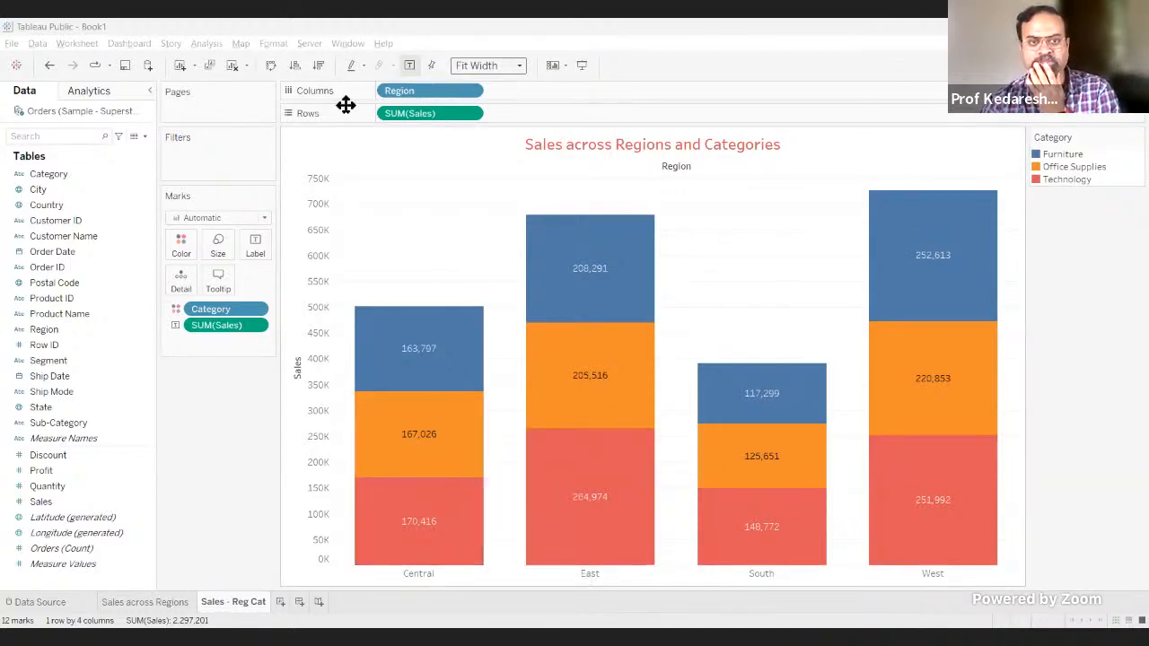
pyautogui.click(317, 65)
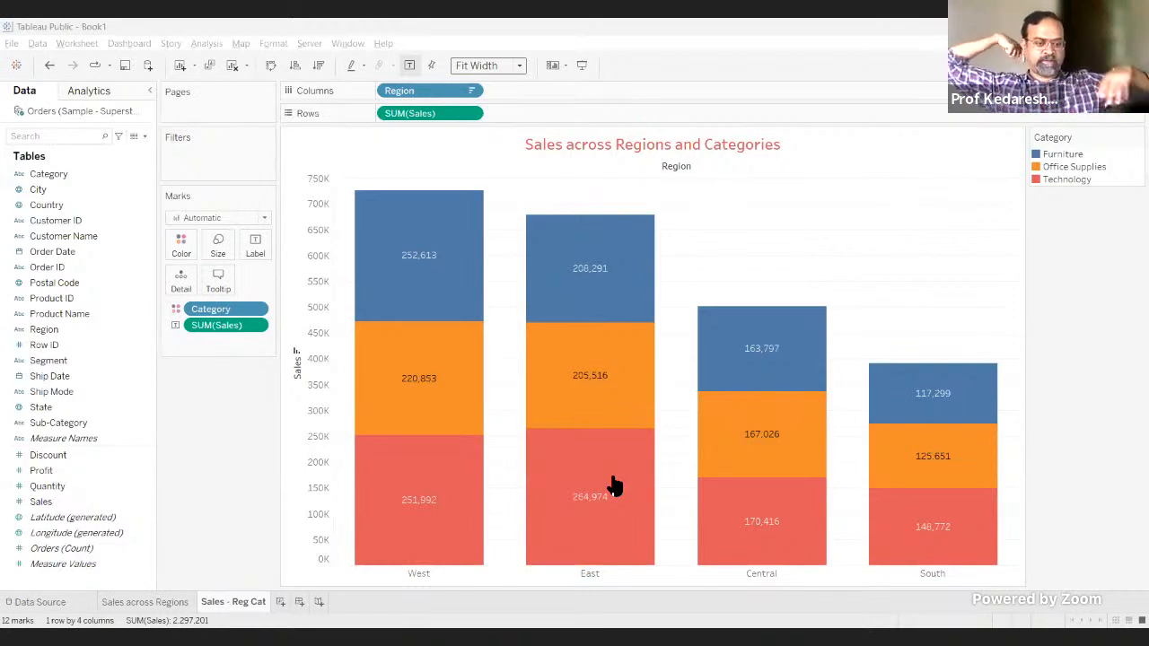
pyautogui.moveTo(628, 419)
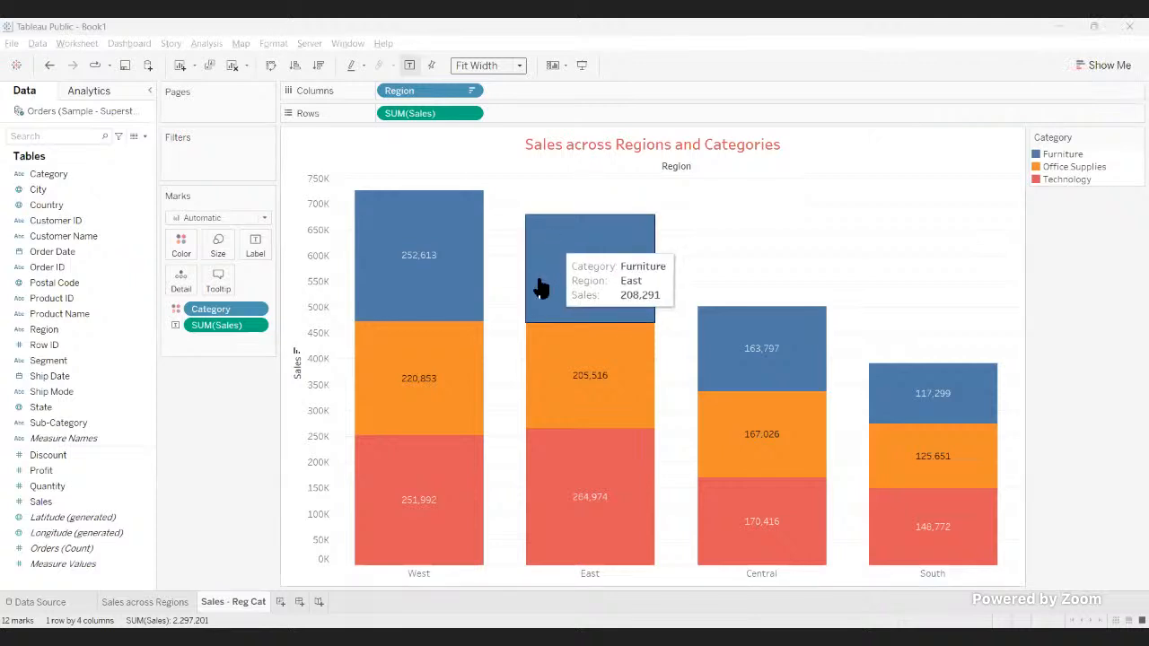
pyautogui.moveTo(532, 355)
pyautogui.moveTo(531, 250)
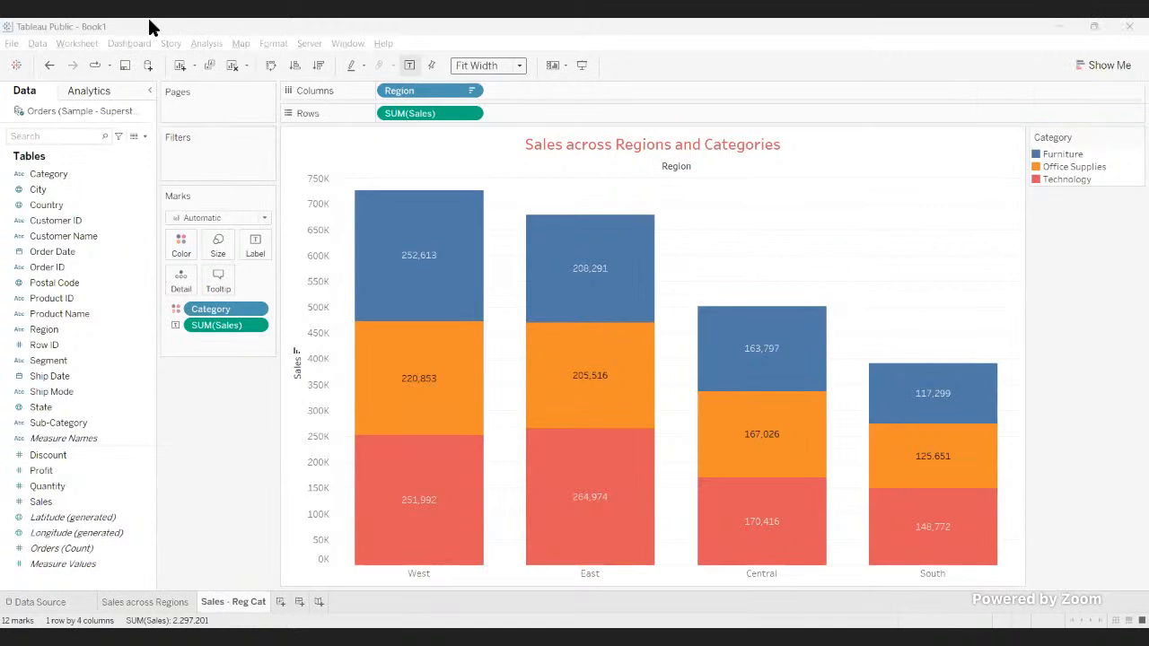
# Step: Undo the descending sort and the colouring of the bars by Category
pyautogui.click(49, 66)
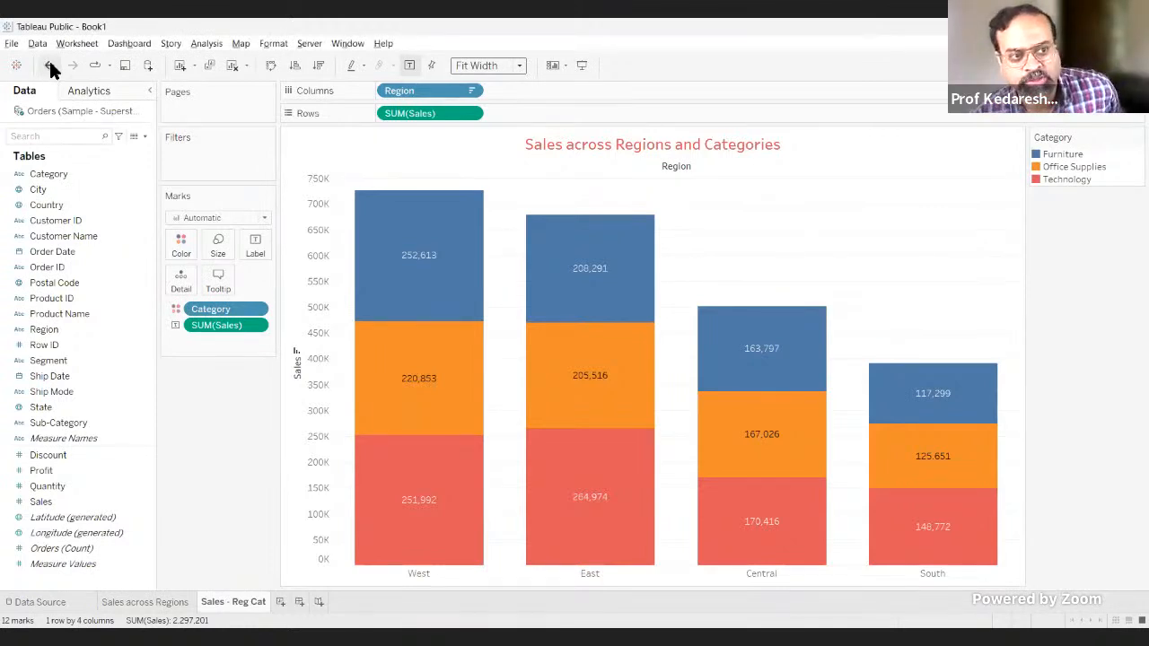
pyautogui.click(50, 65)
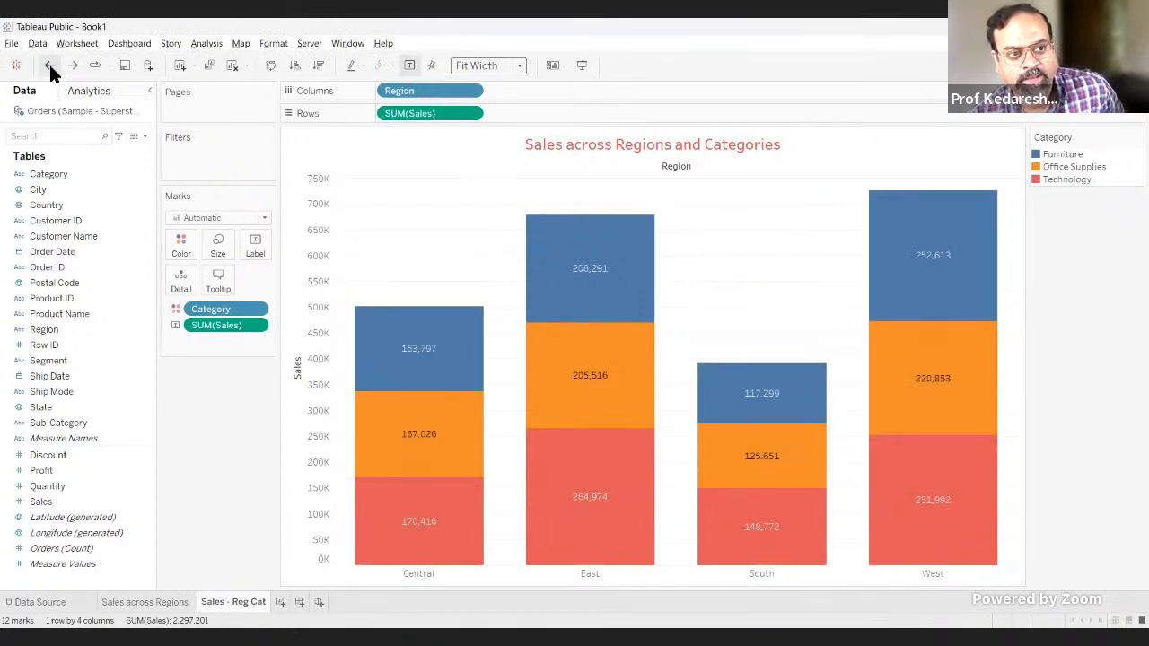
pyautogui.click(49, 66)
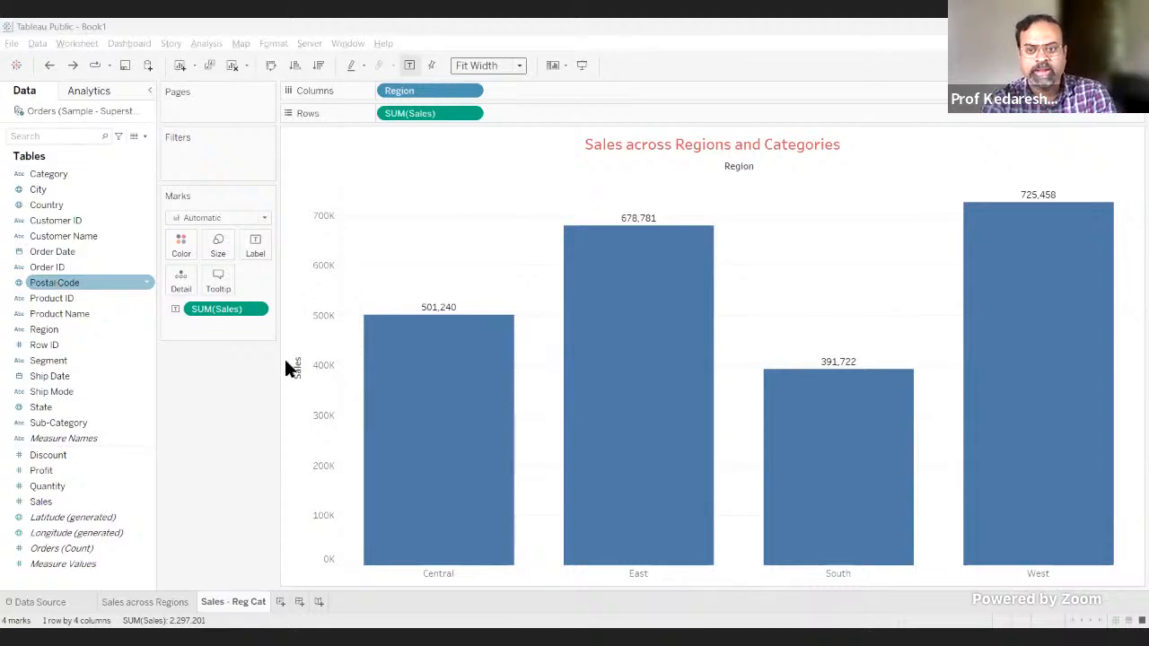
# Step: Split each region's bar into stacked segments coloured by Category
pyautogui.moveTo(471, 301)
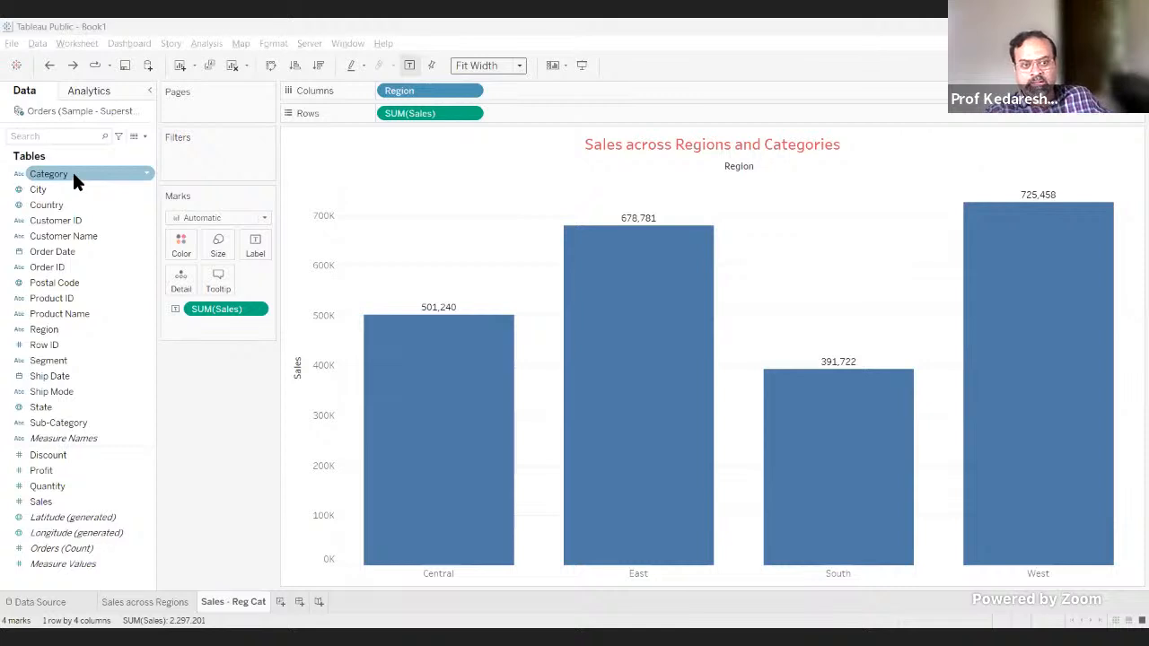
pyautogui.moveTo(74, 171); pyautogui.dragTo(181, 240)
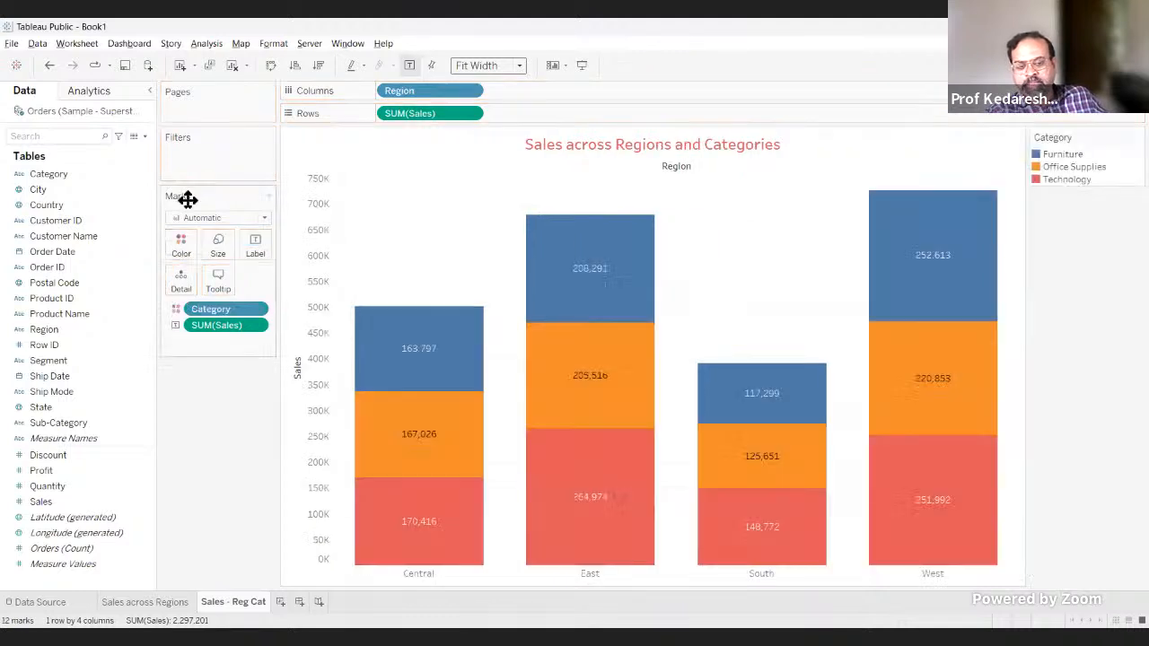
pyautogui.moveTo(458, 326)
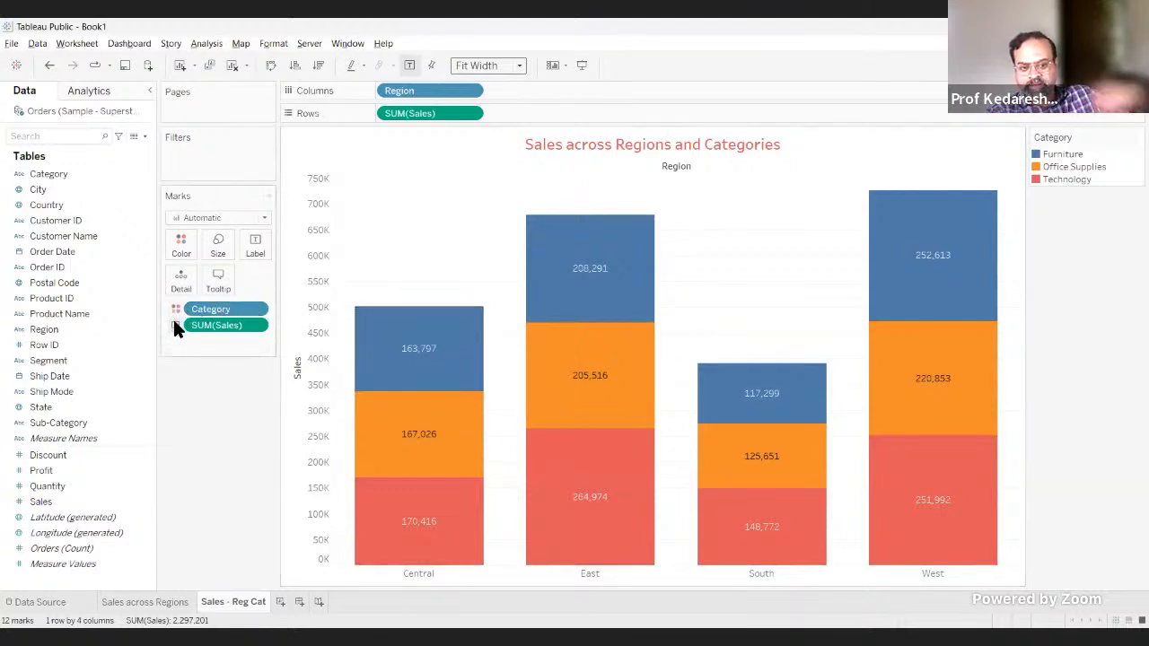
pyautogui.moveTo(353, 372)
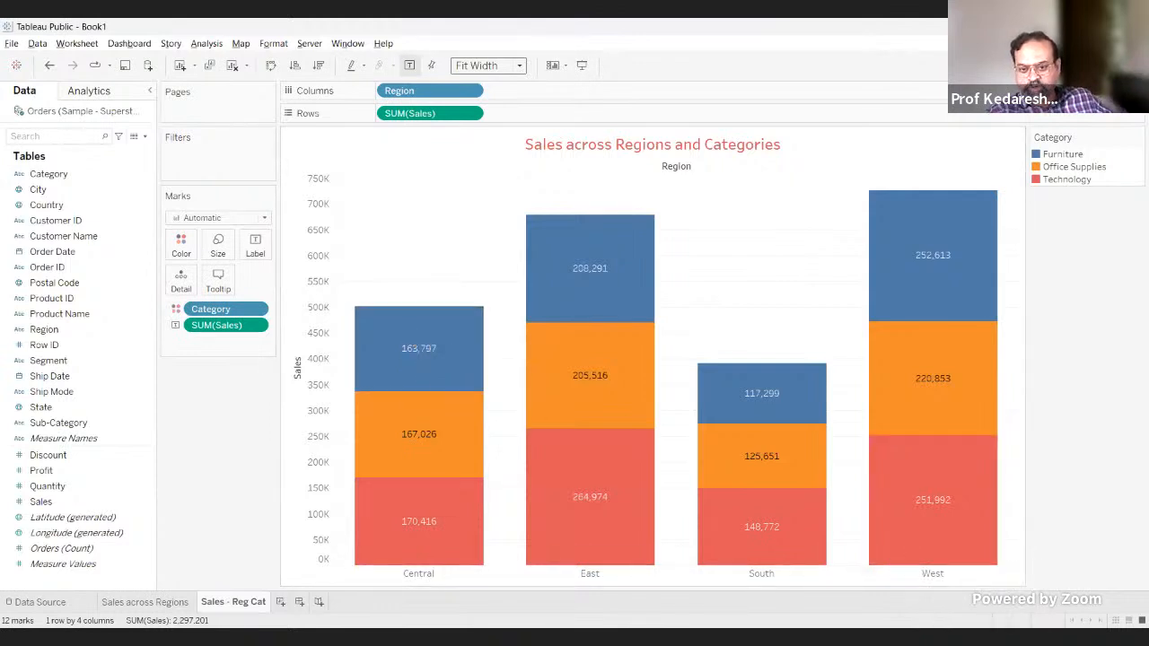
# Step: Switch to the Superstore workbook in Excel and show the field list of the sales-by-region pivot table on Sheet1
pyautogui.hotkey('alt', 'Tab')
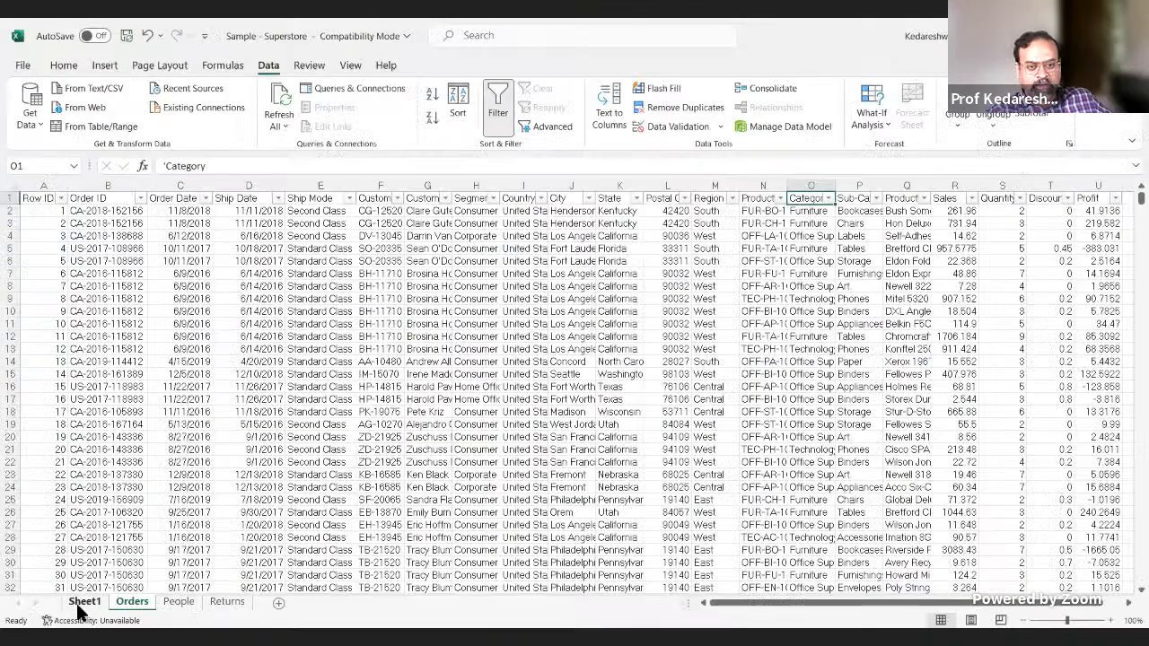
pyautogui.click(82, 603)
pyautogui.click(259, 334)
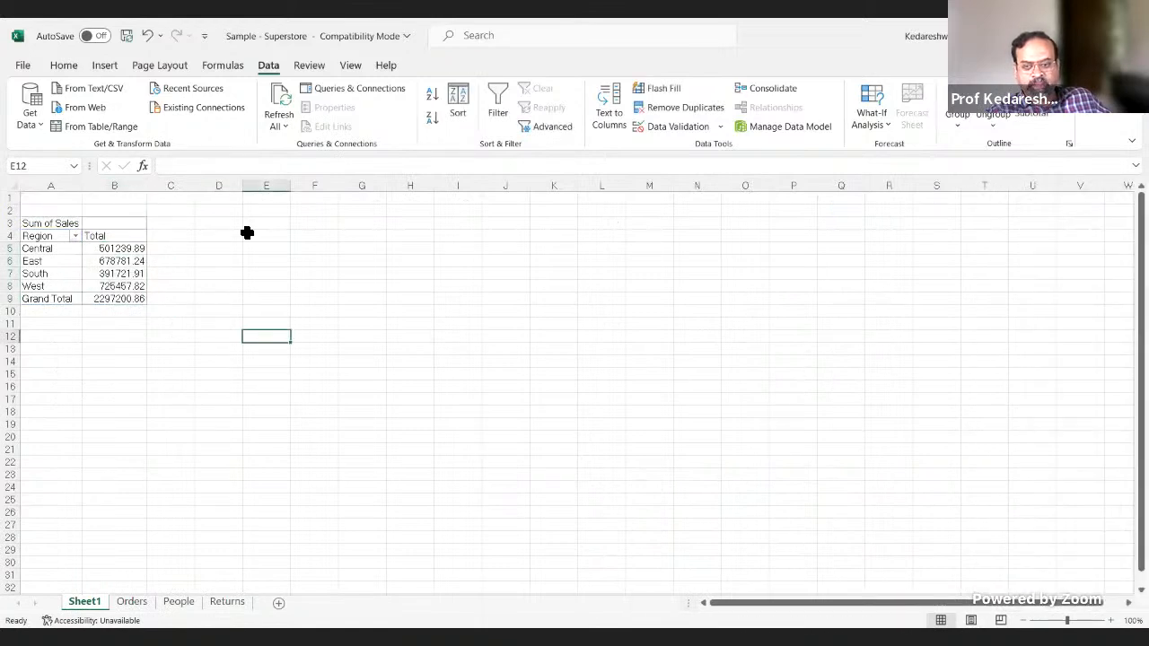
pyautogui.click(144, 223)
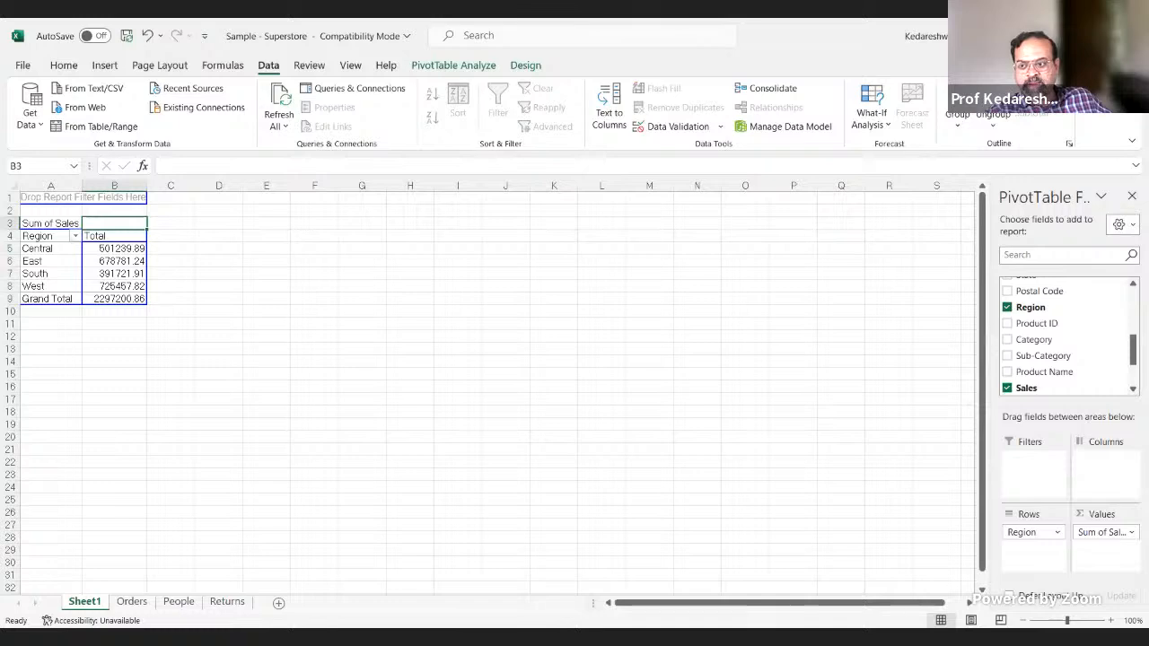
# Step: Add Category to the pivot table and lay it out as columns against the Region rows
pyautogui.moveTo(1010, 336); pyautogui.dragTo(1032, 537)
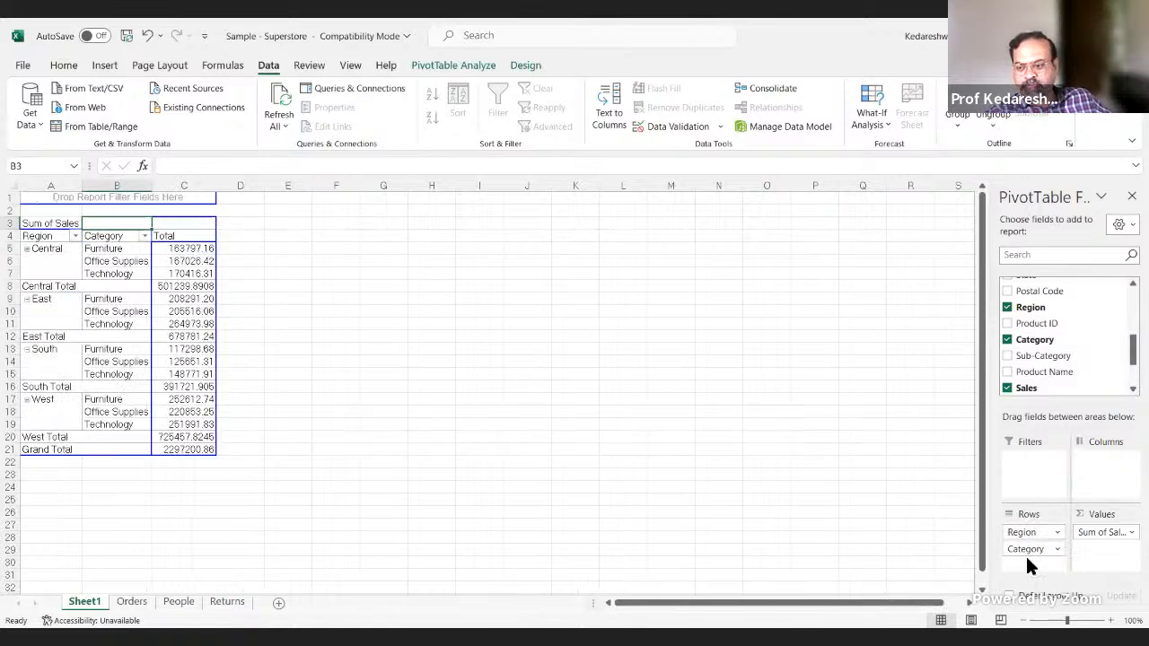
pyautogui.moveTo(1025, 550); pyautogui.dragTo(1093, 458)
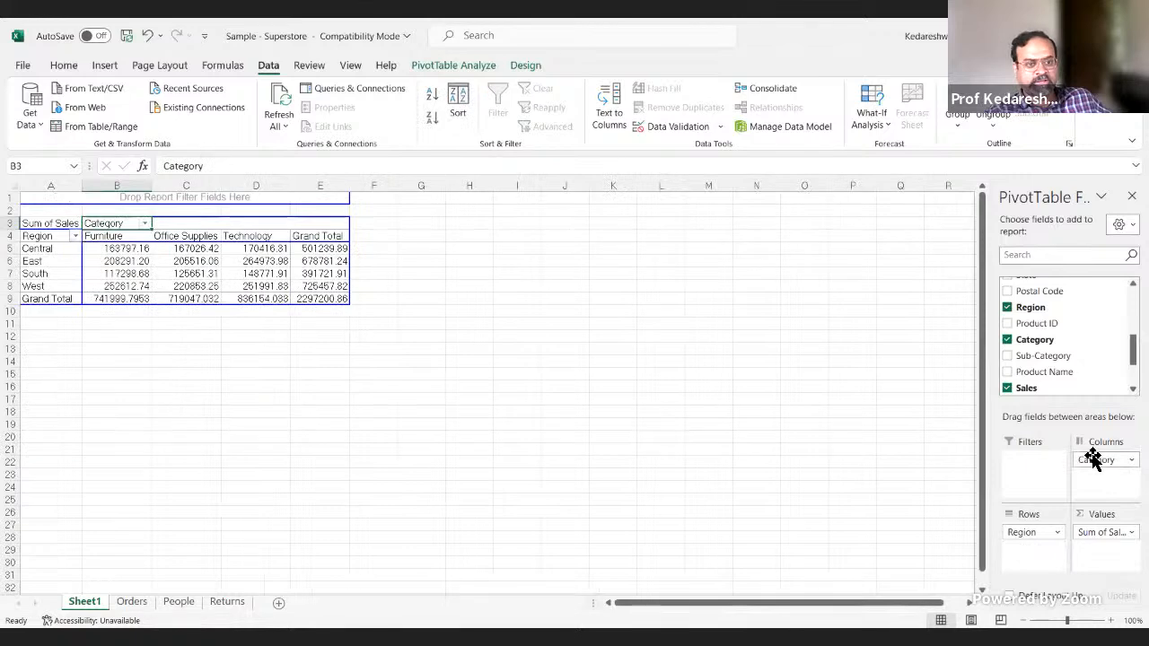
pyautogui.click(81, 248)
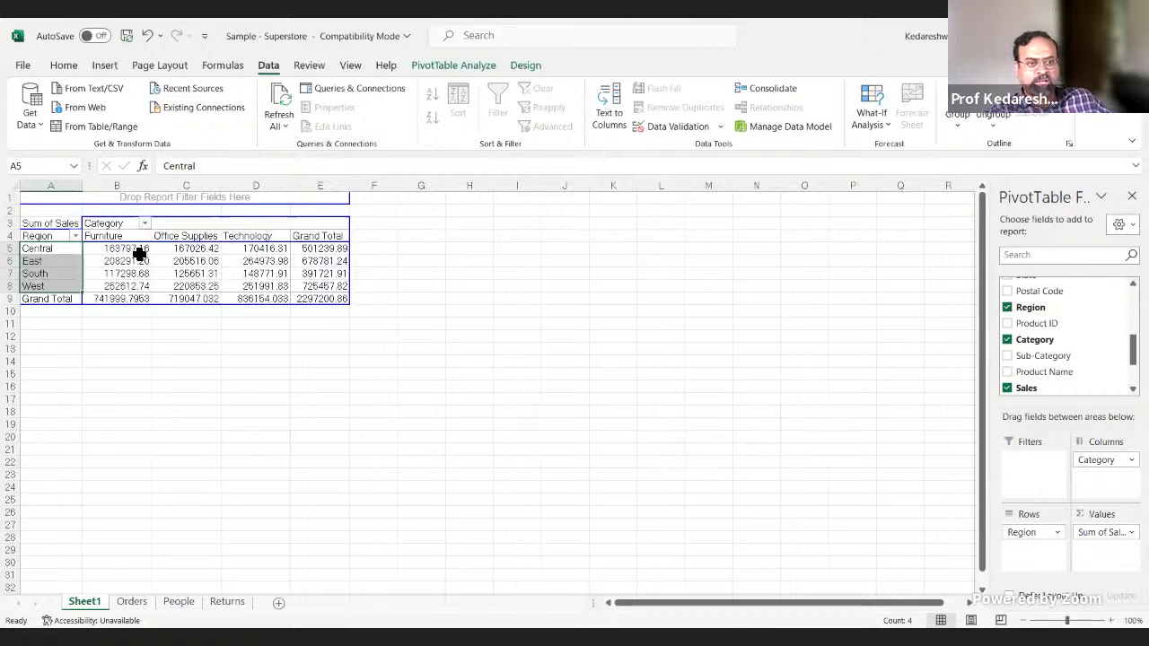
# Step: Format all sales values in the pivot table, including the grand totals, as numbers with 0 decimal places
pyautogui.moveTo(139, 255); pyautogui.dragTo(316, 298)
pyautogui.rightClick(315, 287)
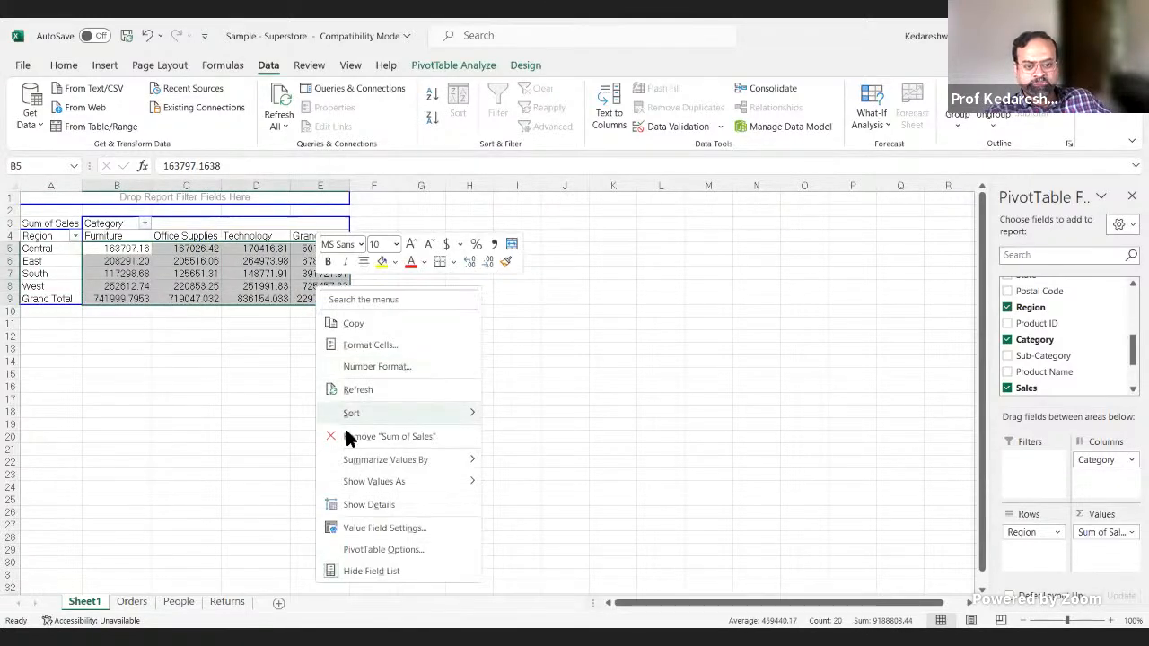
pyautogui.click(357, 346)
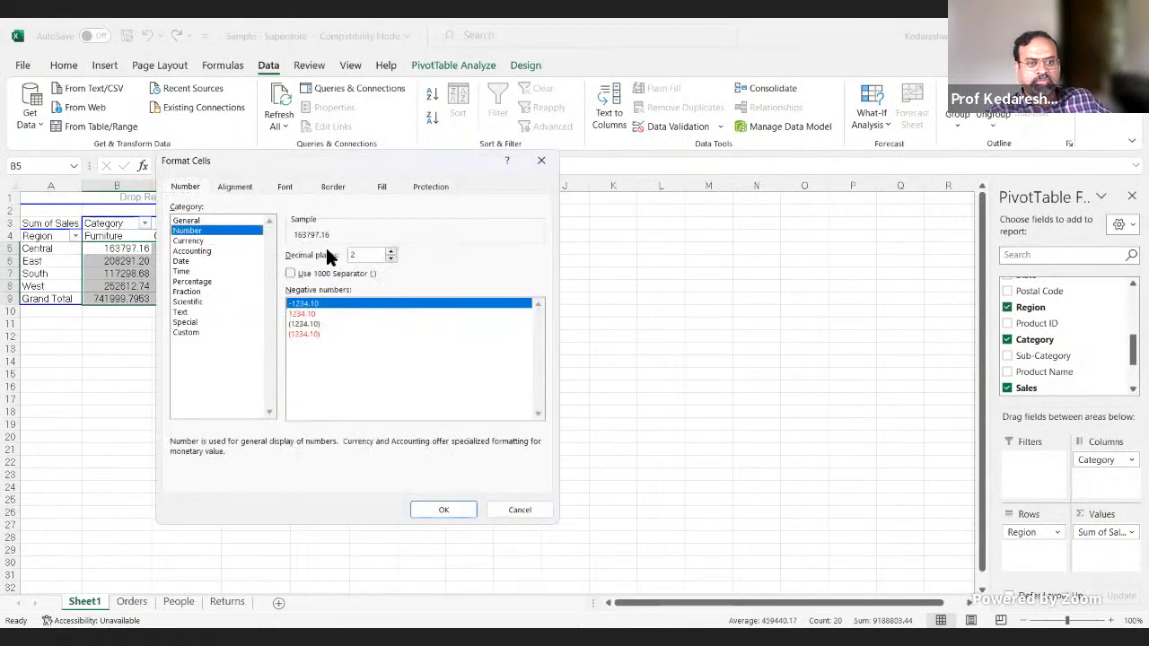
pyautogui.click(391, 259)
pyautogui.click(391, 258)
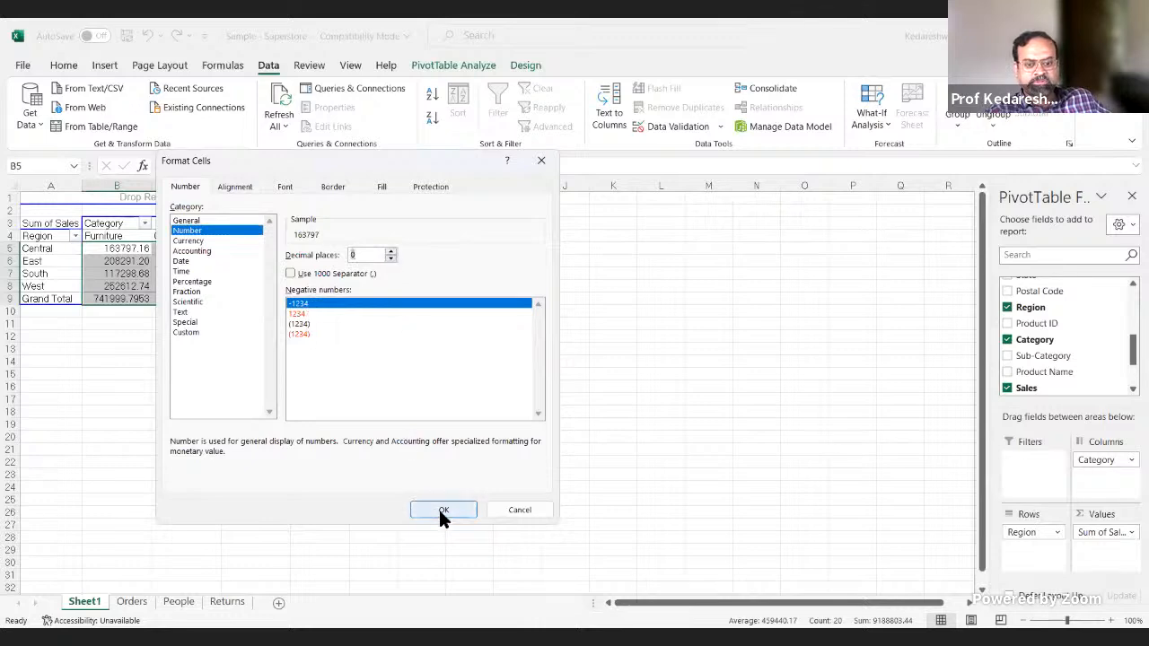
pyautogui.click(443, 510)
pyautogui.click(420, 399)
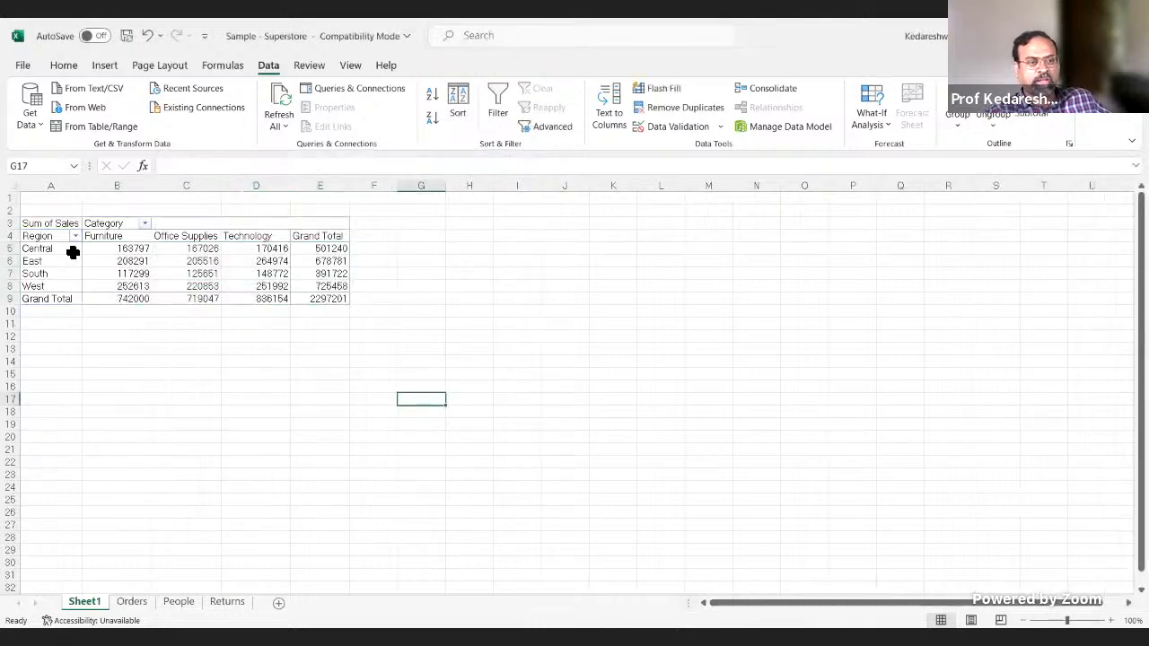
# Step: Compare the Central region's Furniture, Office Supplies and Technology sales in the pivot table with the matching bar segments in Tableau Public
pyautogui.click(123, 244)
pyautogui.click(197, 248)
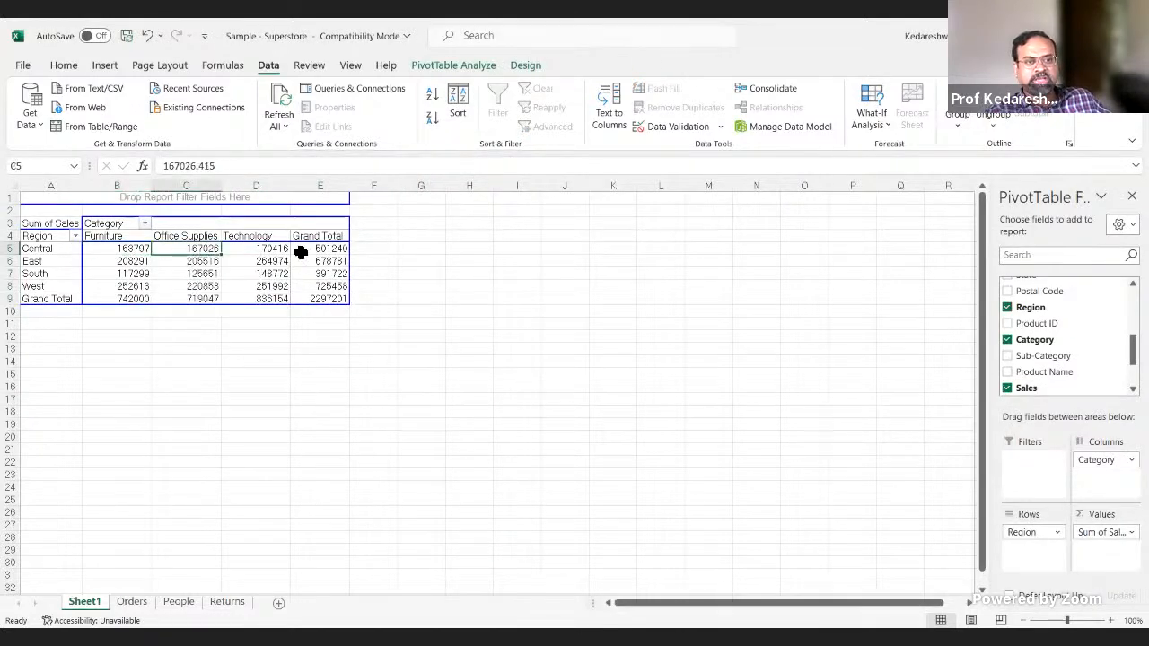
pyautogui.click(274, 252)
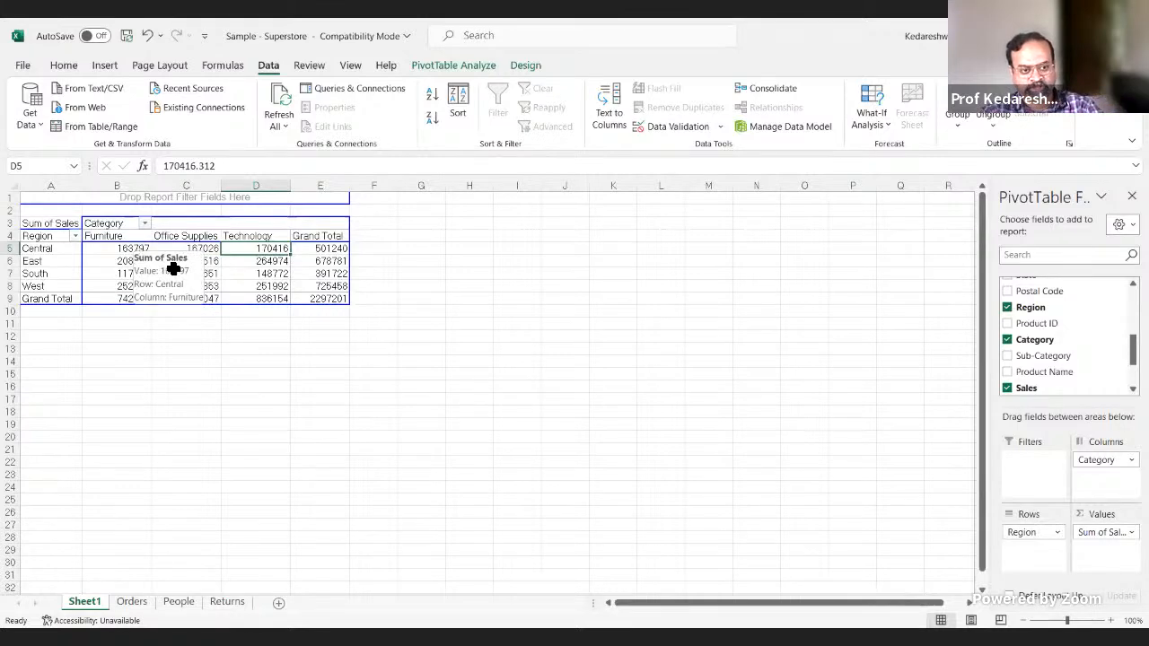
pyautogui.hotkey('alt', 'Tab')
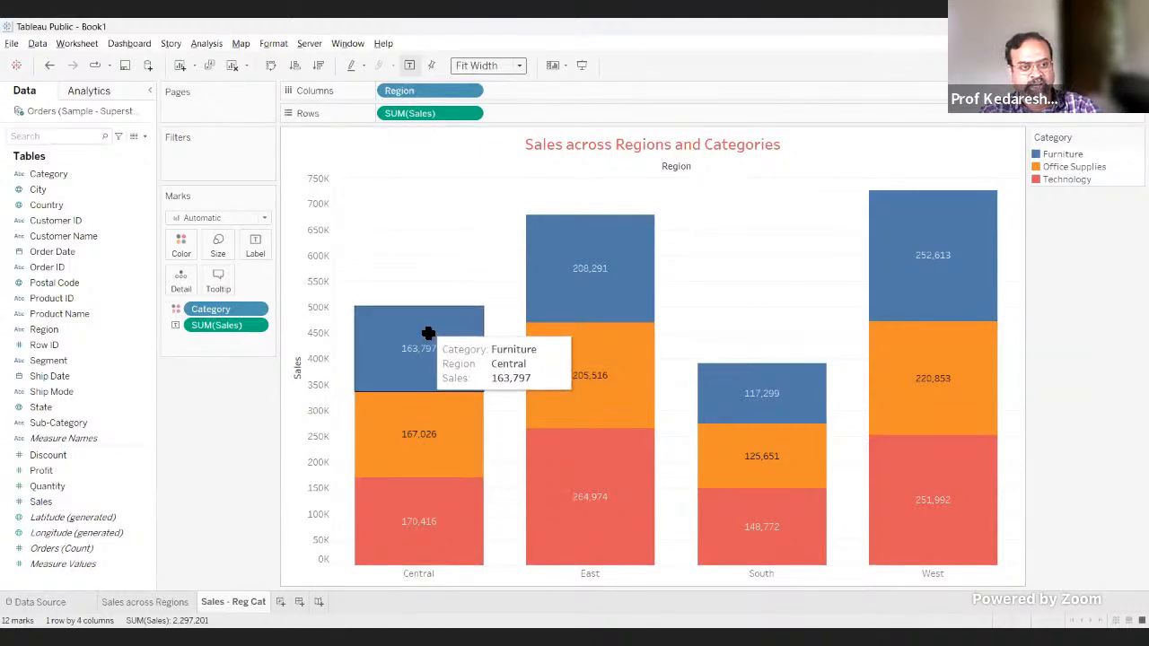
pyautogui.hotkey('alt', 'Tab')
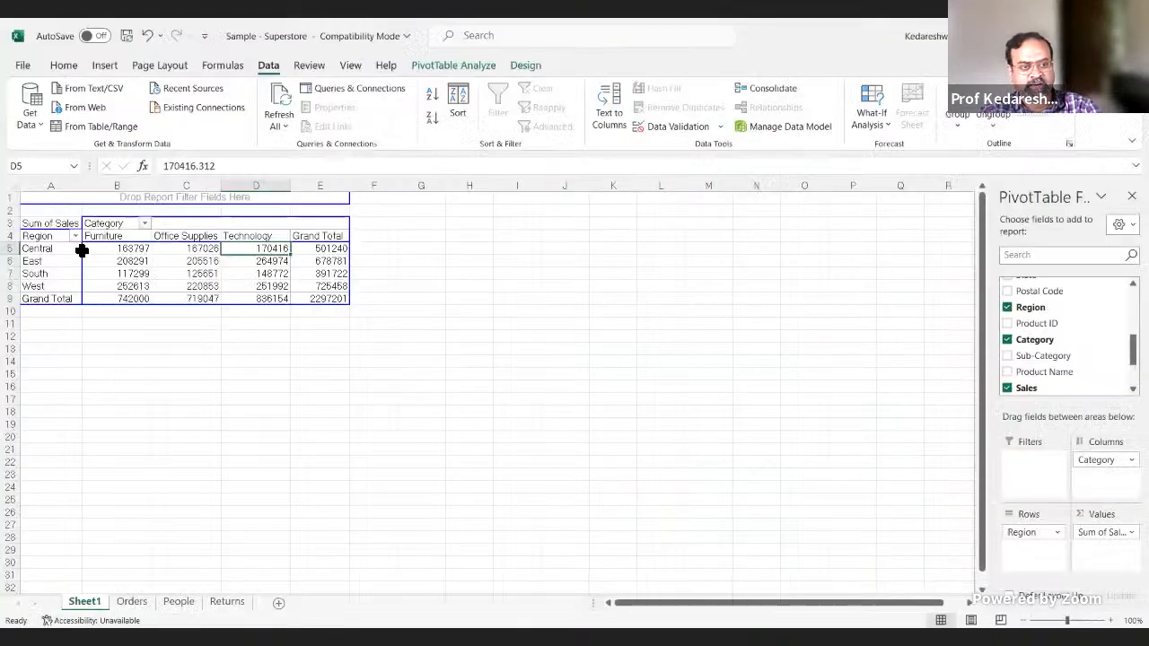
pyautogui.click(209, 251)
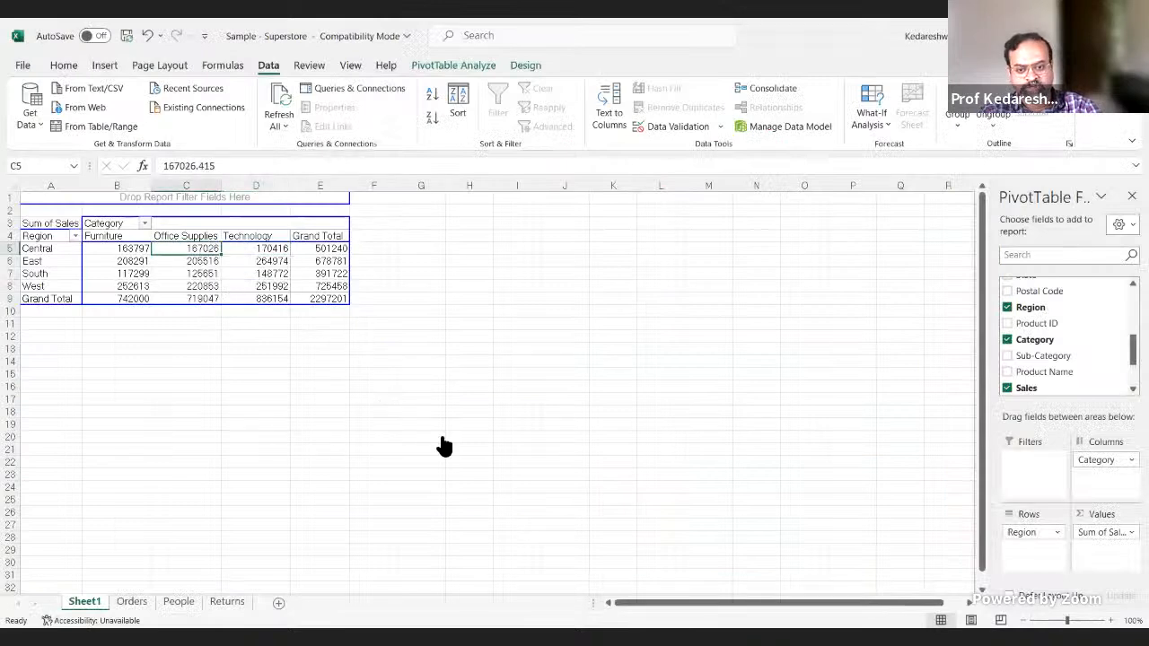
pyautogui.hotkey('alt', 'Tab')
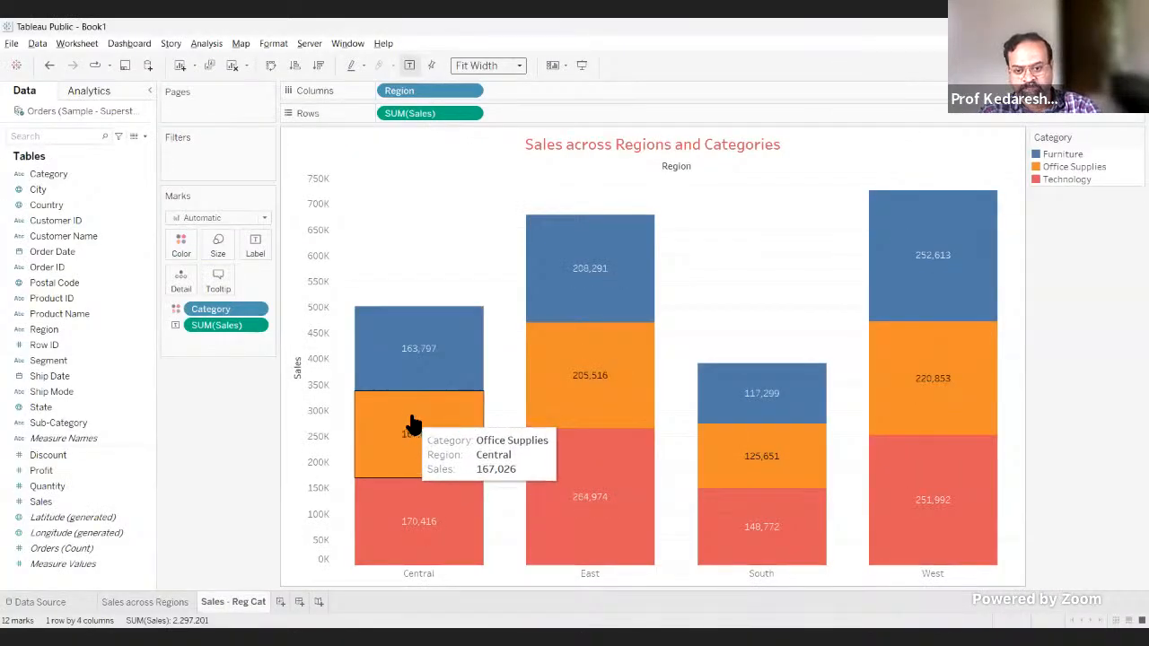
pyautogui.moveTo(419, 529)
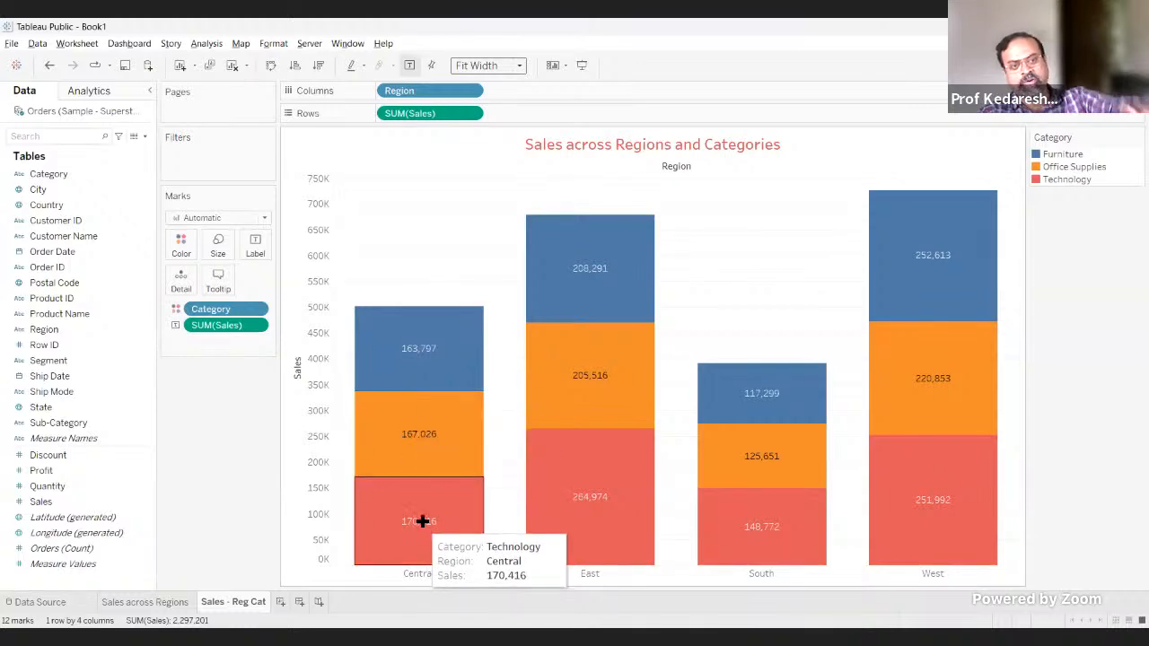
# Step: Switch to the Superstore workbook in Excel and extract the detail records behind the Central Office Supplies sales value
pyautogui.hotkey('alt', 'Tab')
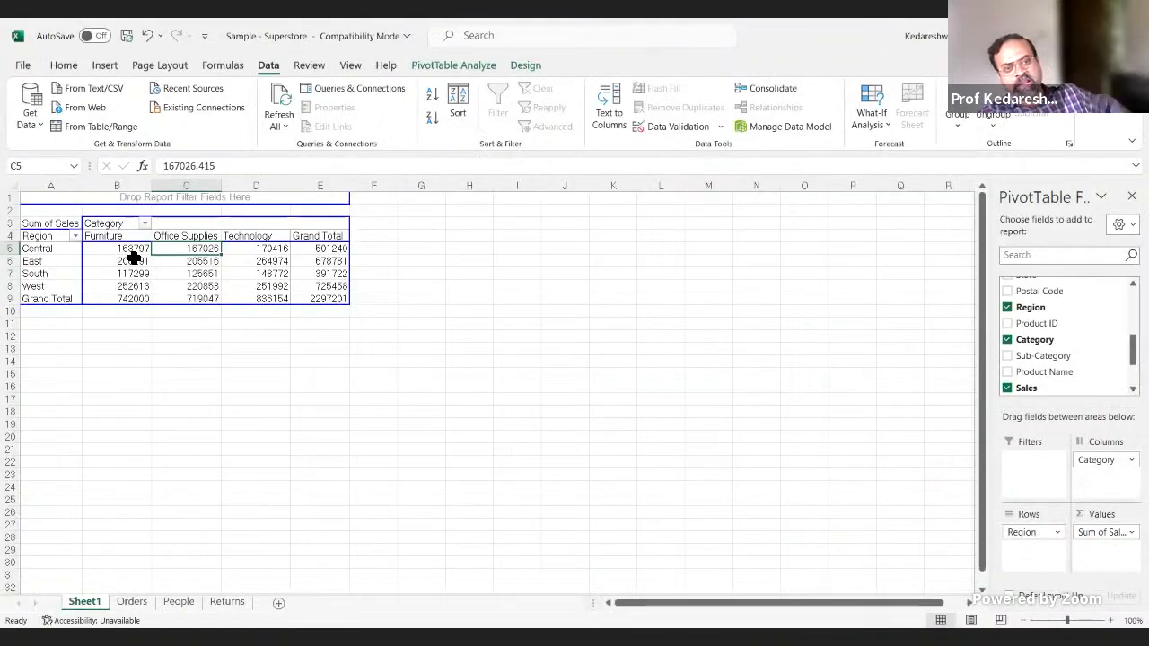
pyautogui.doubleClick(186, 248)
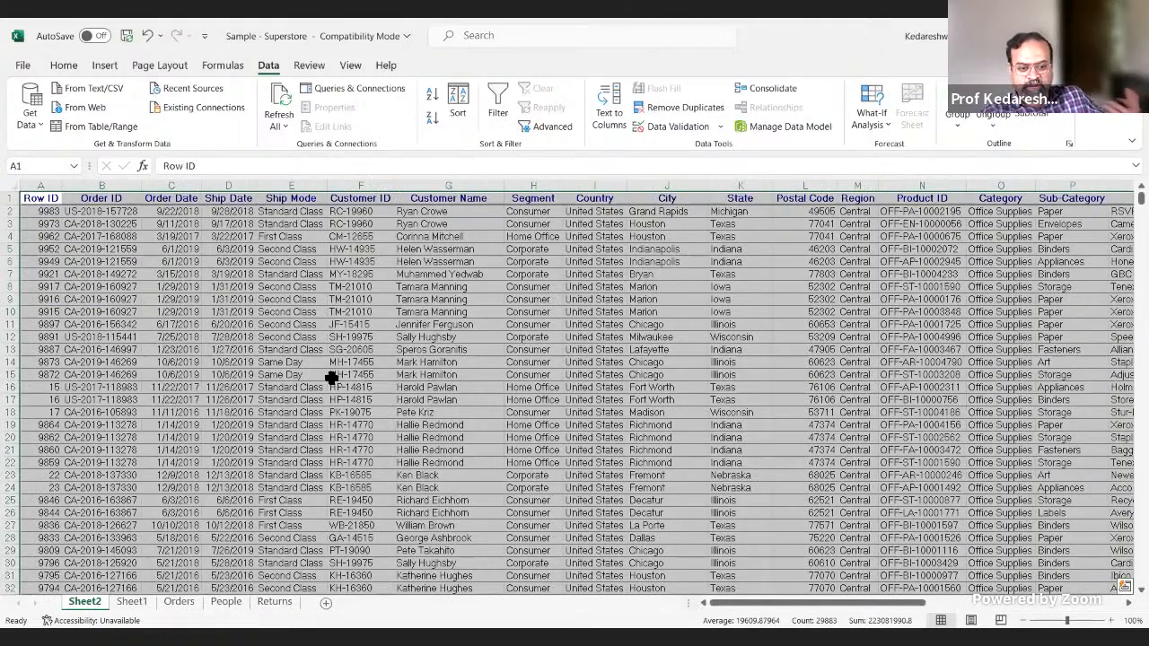
pyautogui.click(321, 285)
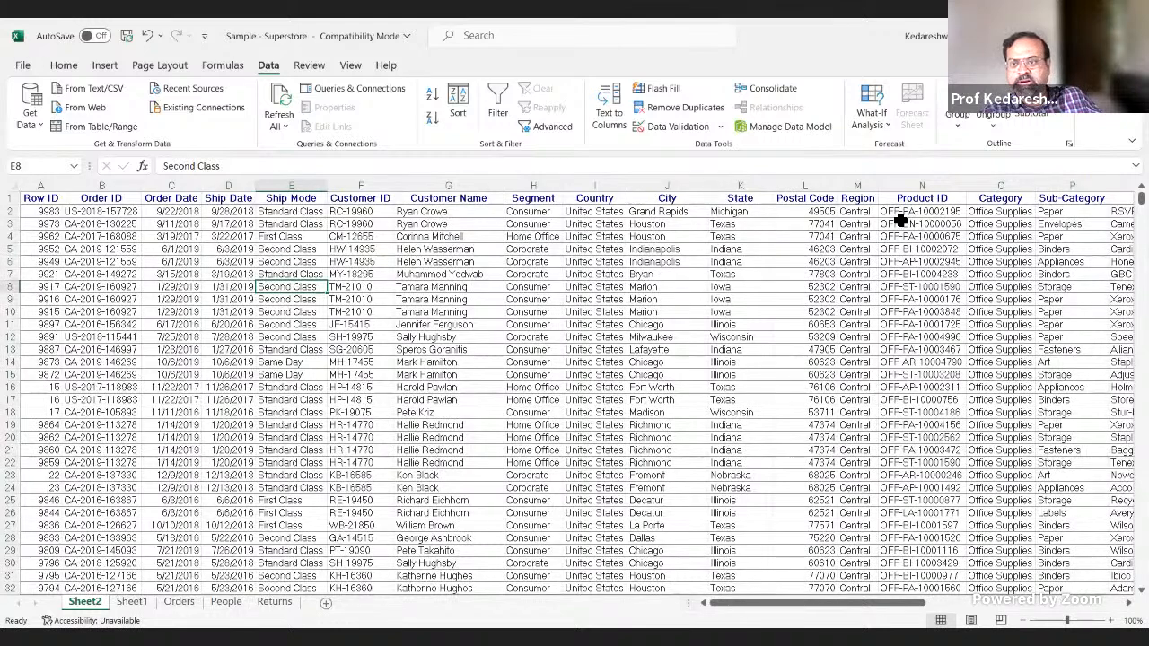
# Step: Add filters to the header row of the extracted records and check which values the Region and Category columns contain
pyautogui.click(857, 199)
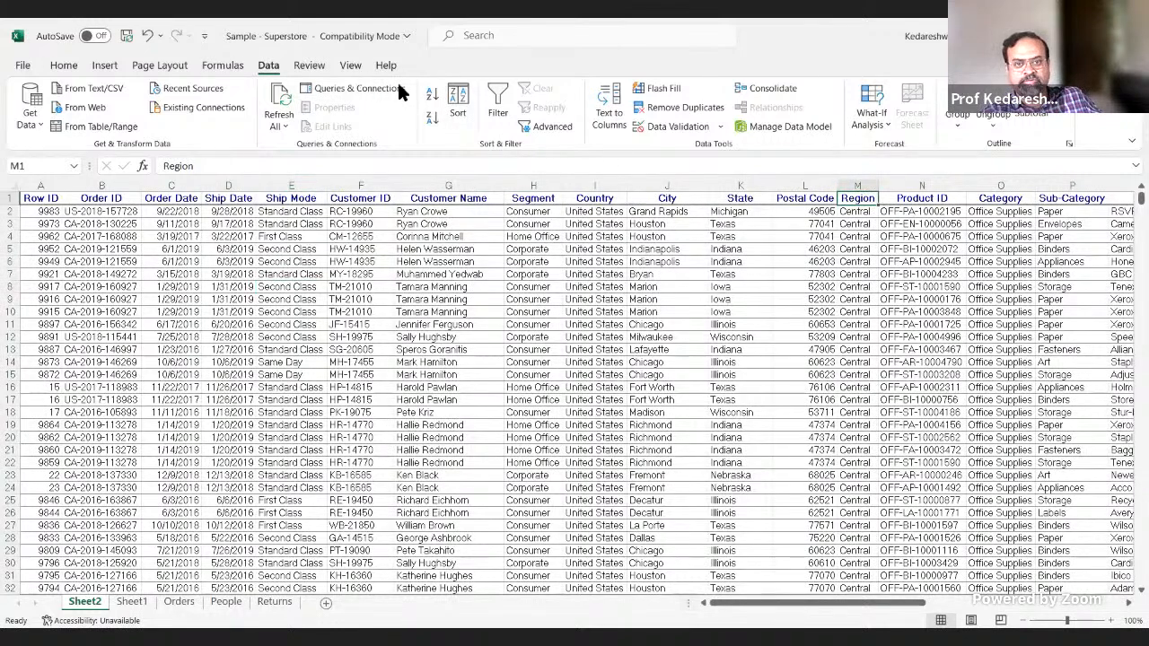
pyautogui.click(497, 103)
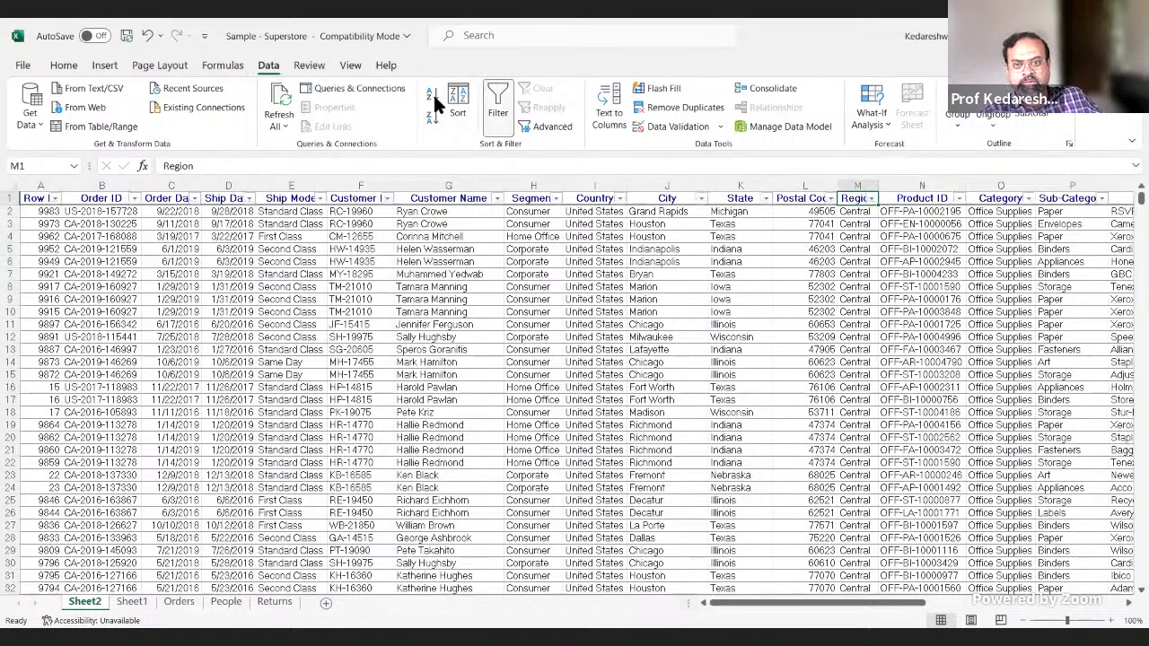
pyautogui.click(870, 198)
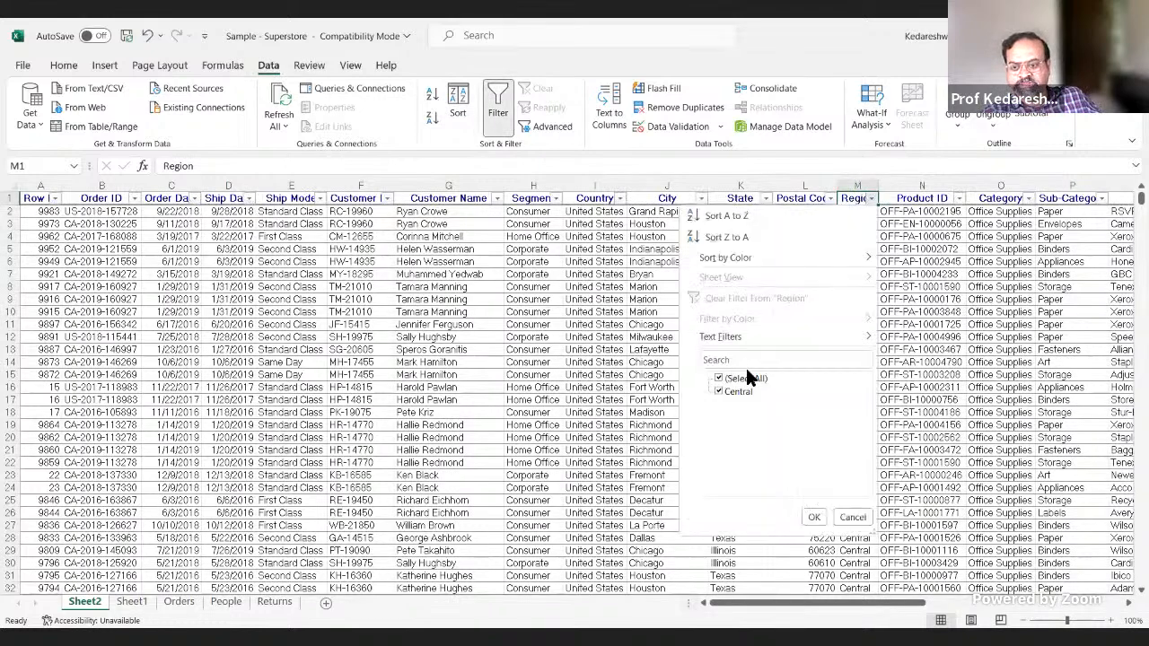
pyautogui.click(853, 519)
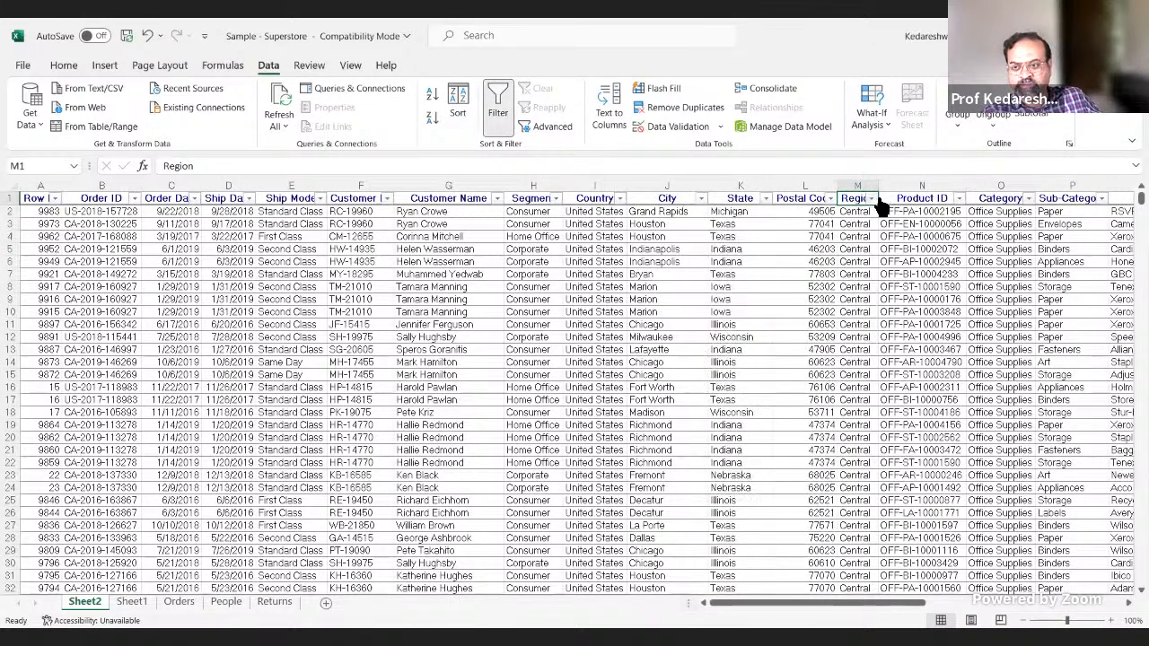
pyautogui.click(1028, 198)
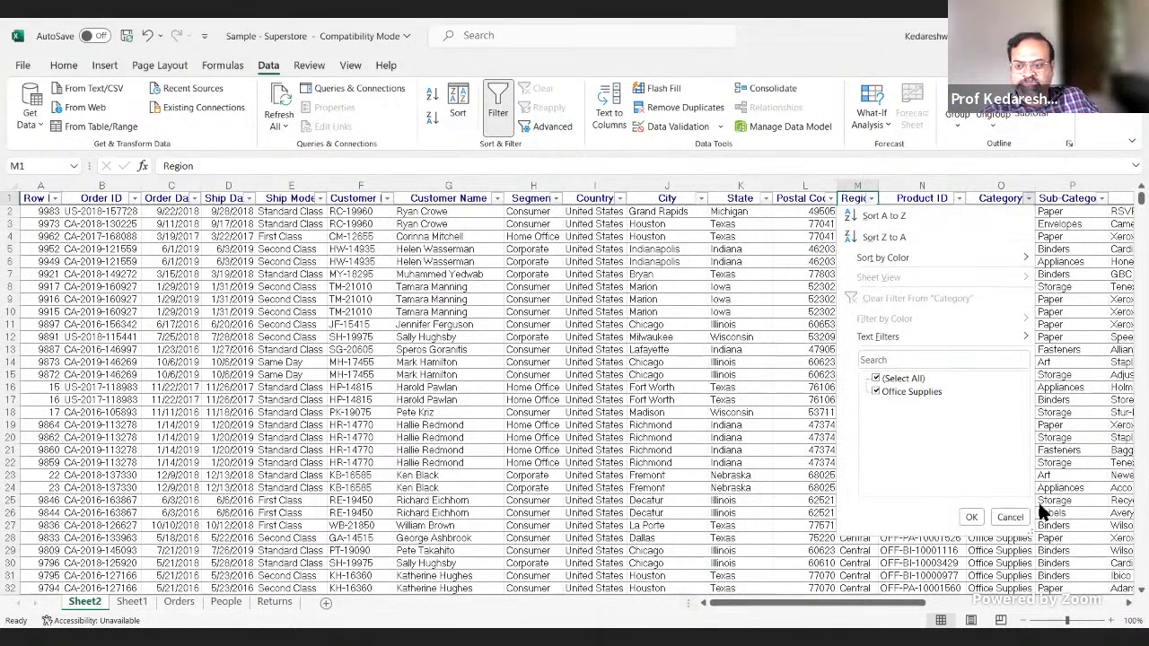
pyautogui.click(1007, 516)
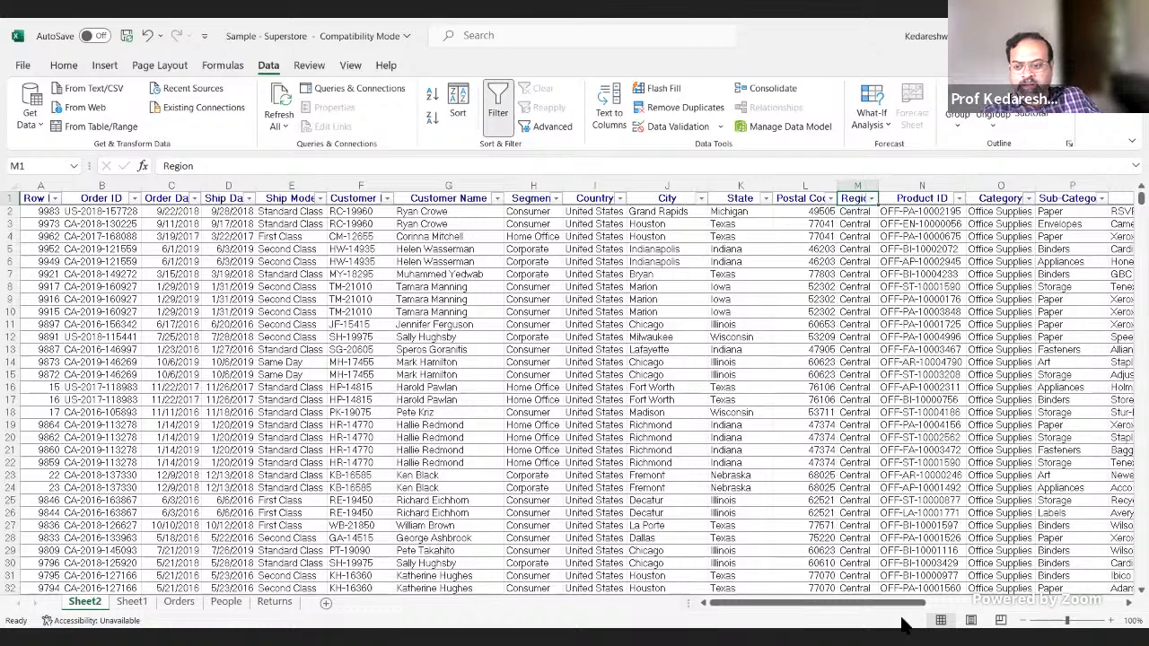
# Step: Select all values in the Sales column of the extracted records to check their sum and average
pyautogui.moveTo(913, 603); pyautogui.dragTo(1111, 604)
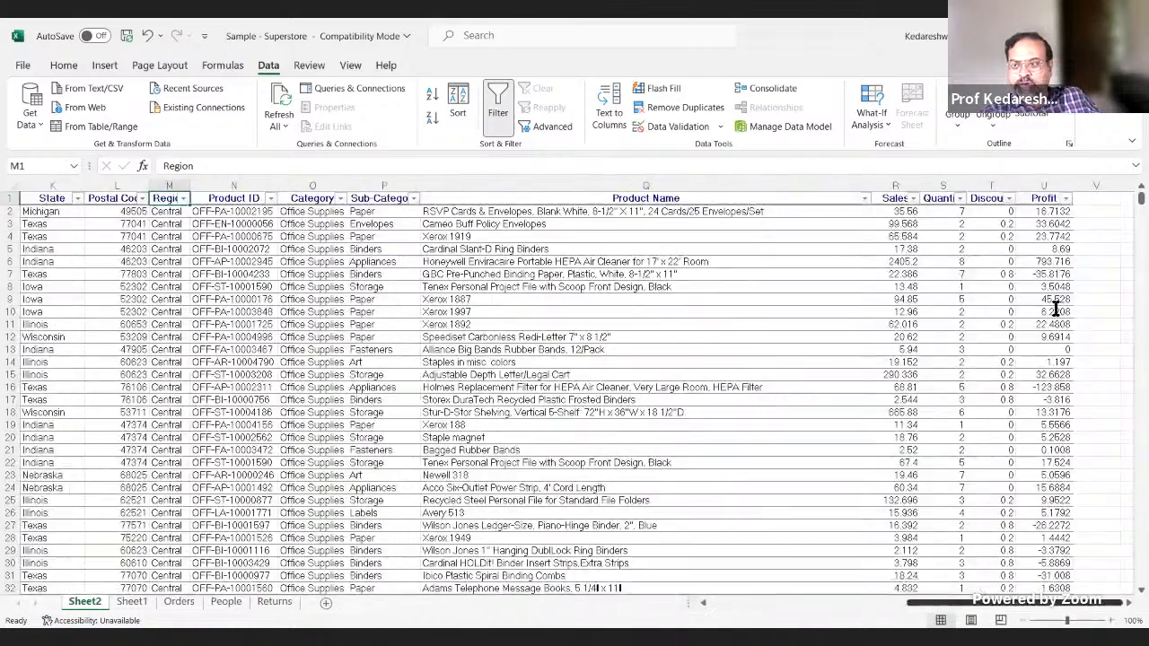
pyautogui.click(903, 212)
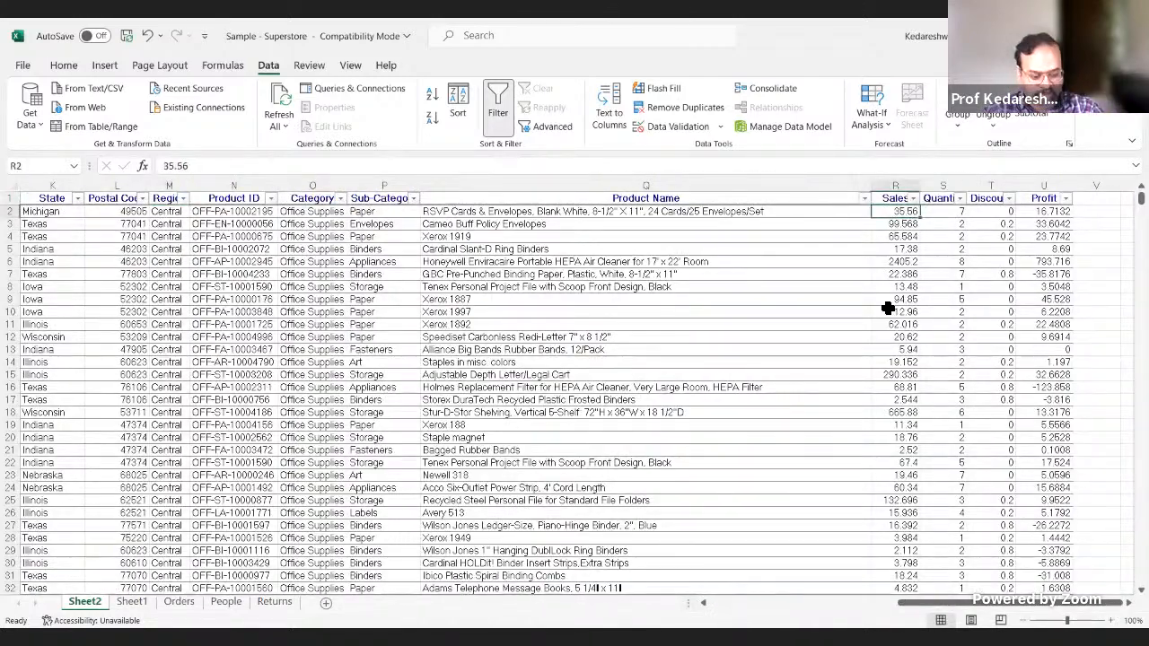
pyautogui.hotkey('ctrl', 'shift', 'Down')
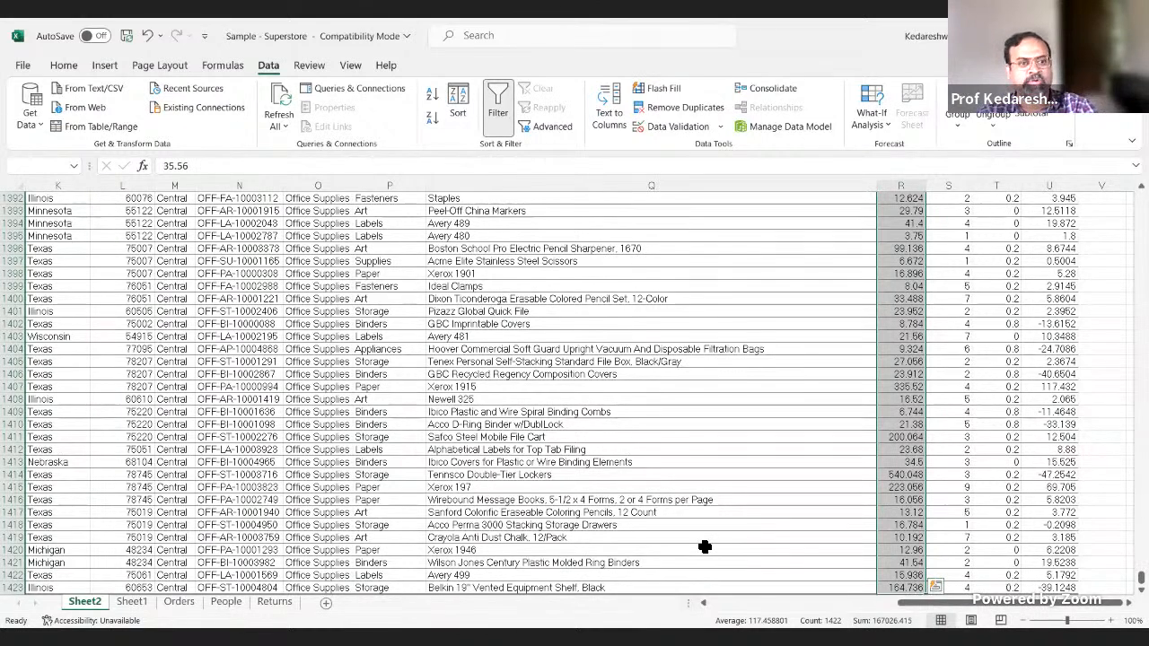
# Step: Switch to Tableau Public and change the aggregation of the bar segments' Sales labels to Average
pyautogui.hotkey('alt', 'Tab')
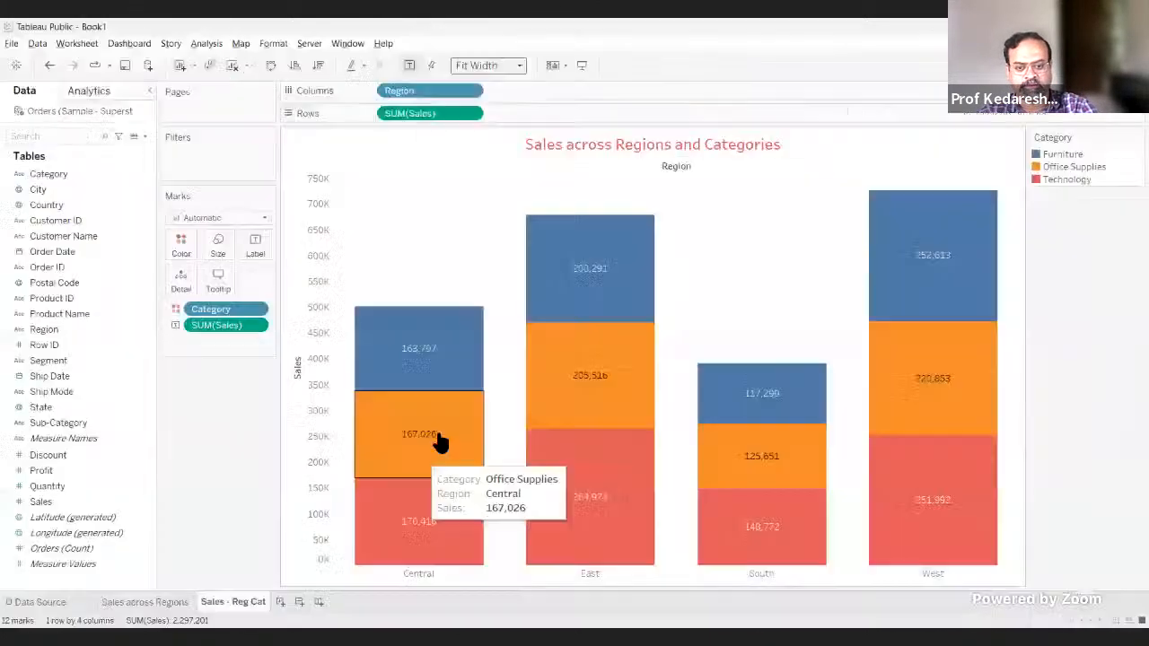
pyautogui.click(255, 324)
pyautogui.click(381, 410)
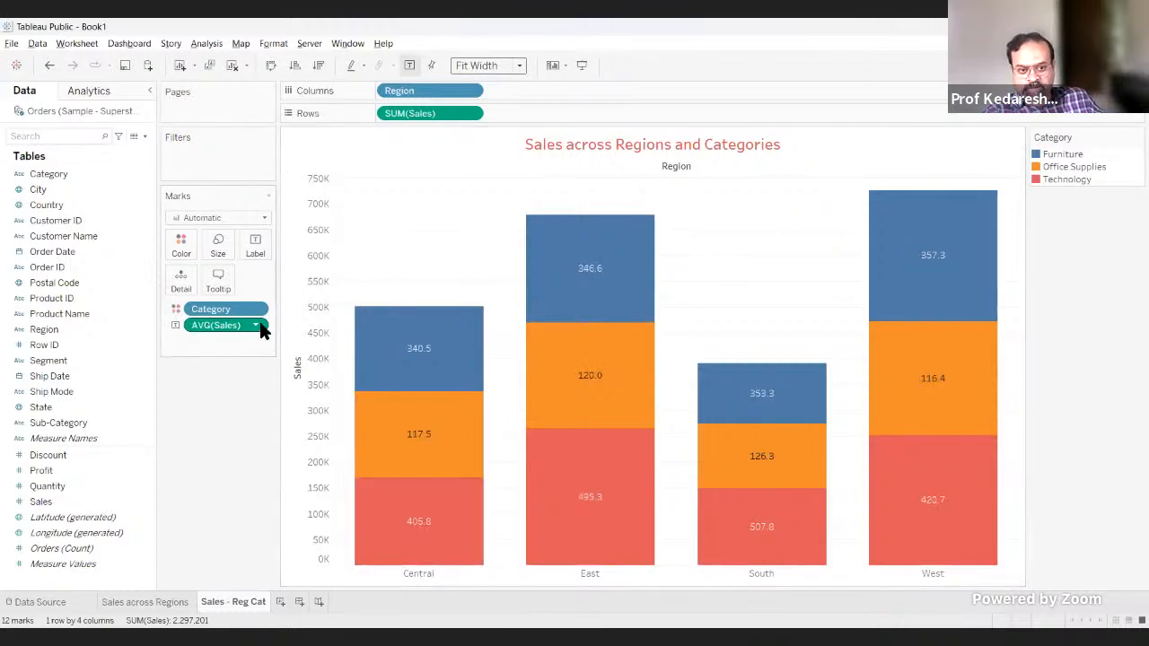
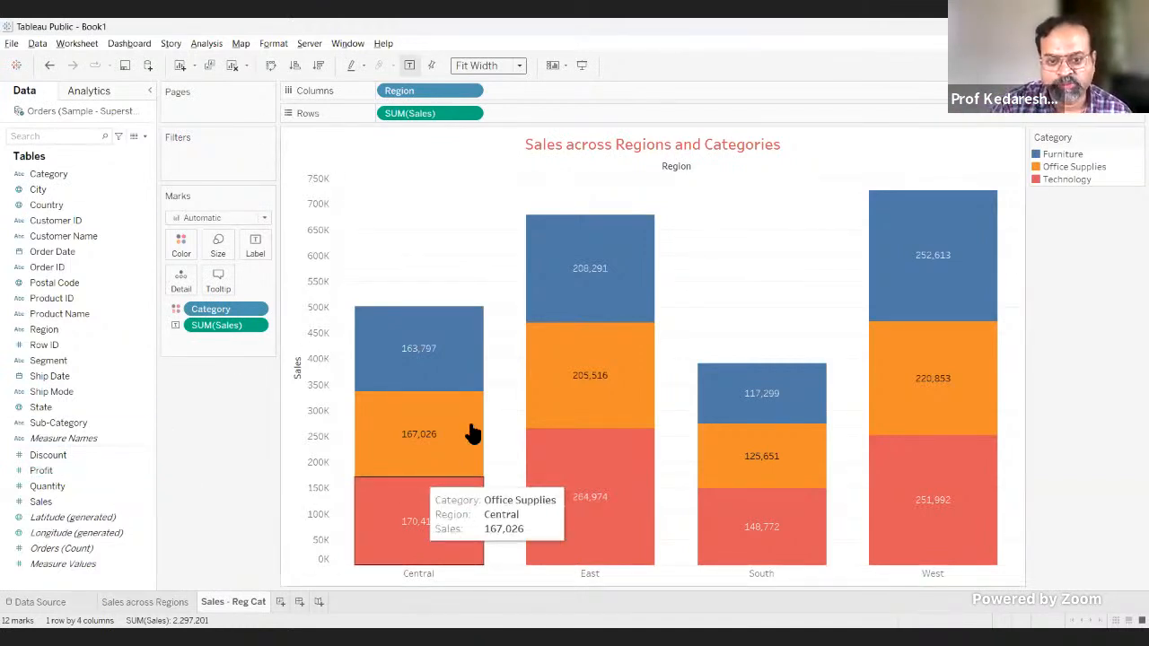
# Step: Highlight the Furniture segments of the Central and East bars one at a time, then clear the selection
pyautogui.click(453, 384)
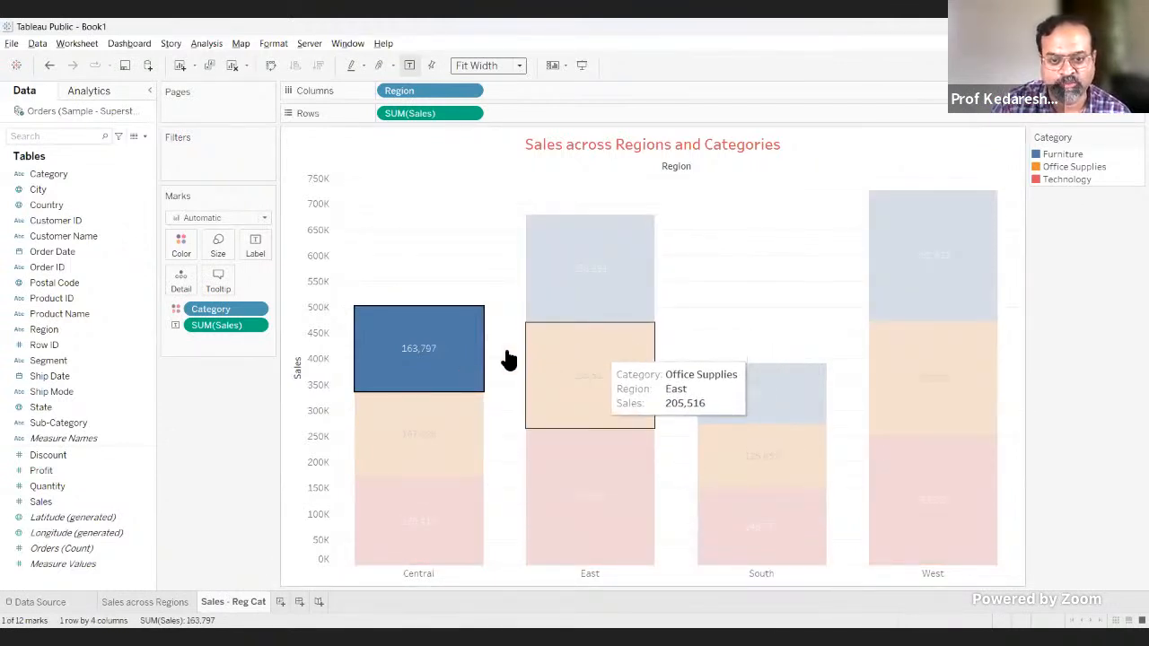
pyautogui.moveTo(451, 355)
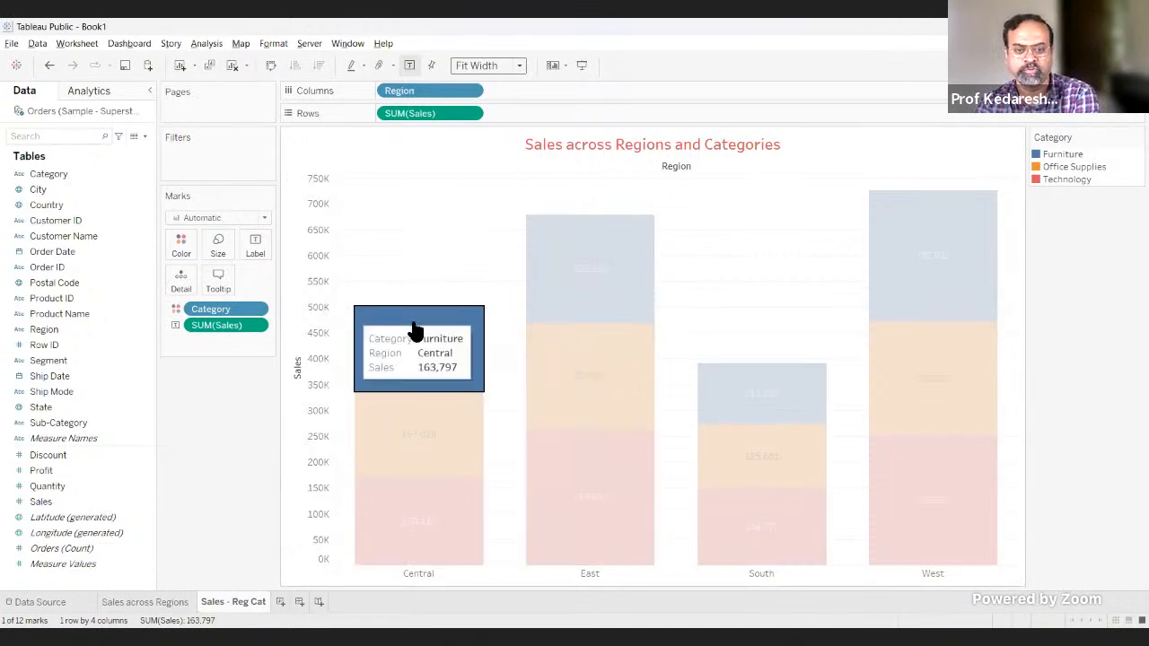
pyautogui.click(567, 289)
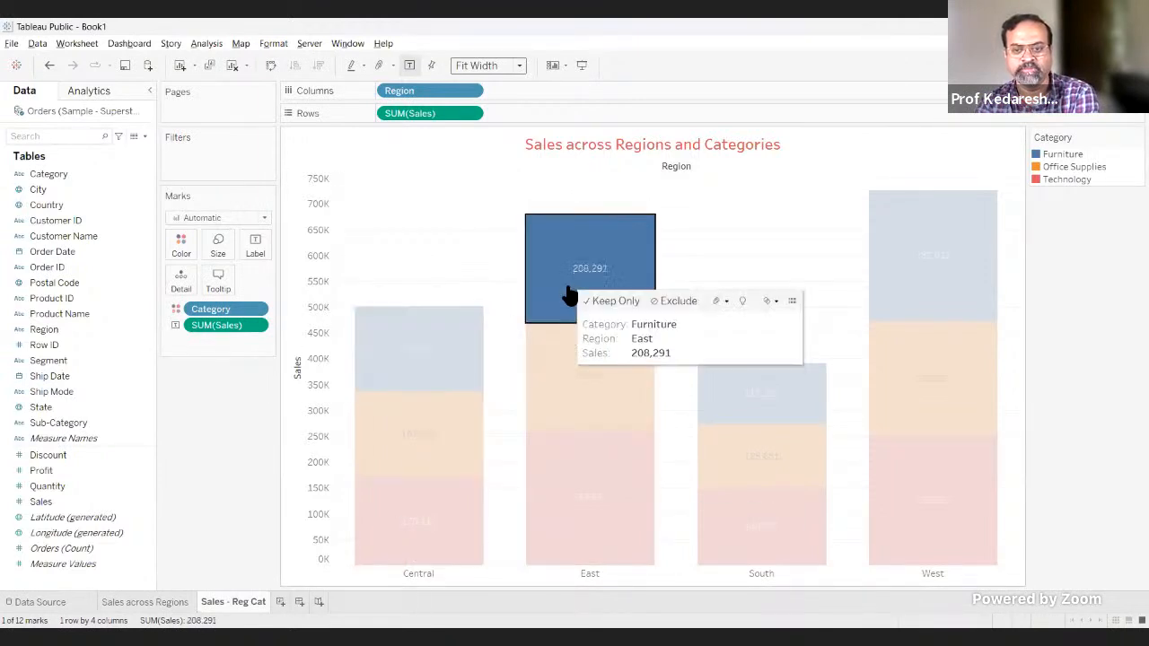
pyautogui.click(1086, 368)
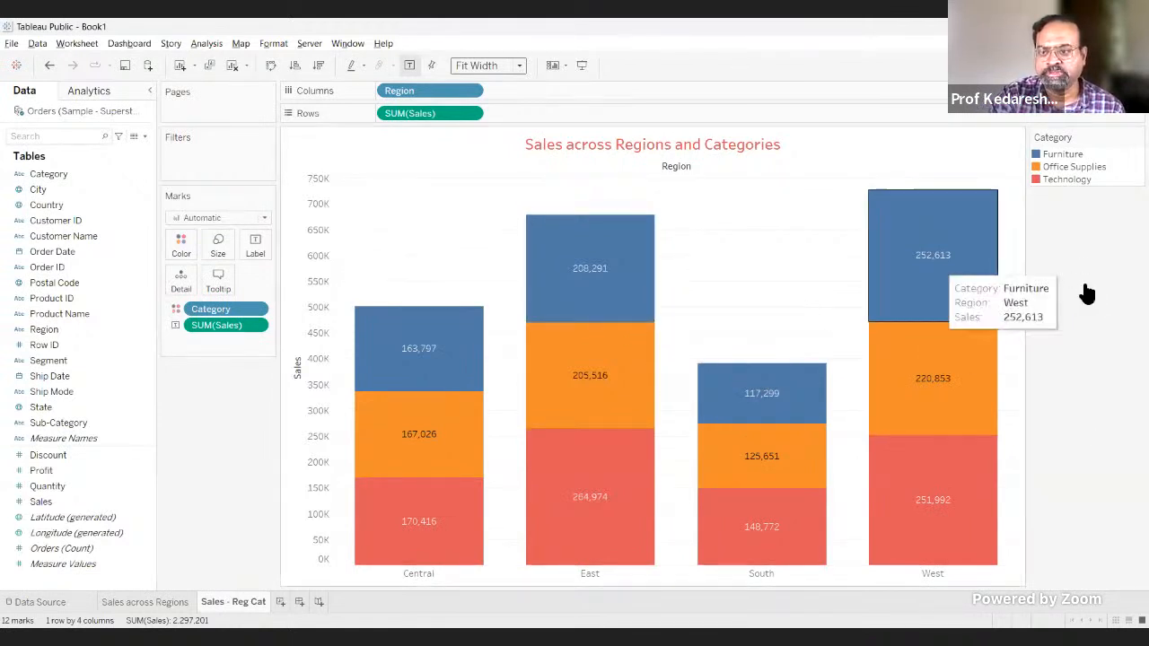
# Step: Exclude the West bar's Furniture segment from the chart and keep only the East bar's Furniture segment
pyautogui.click(935, 268)
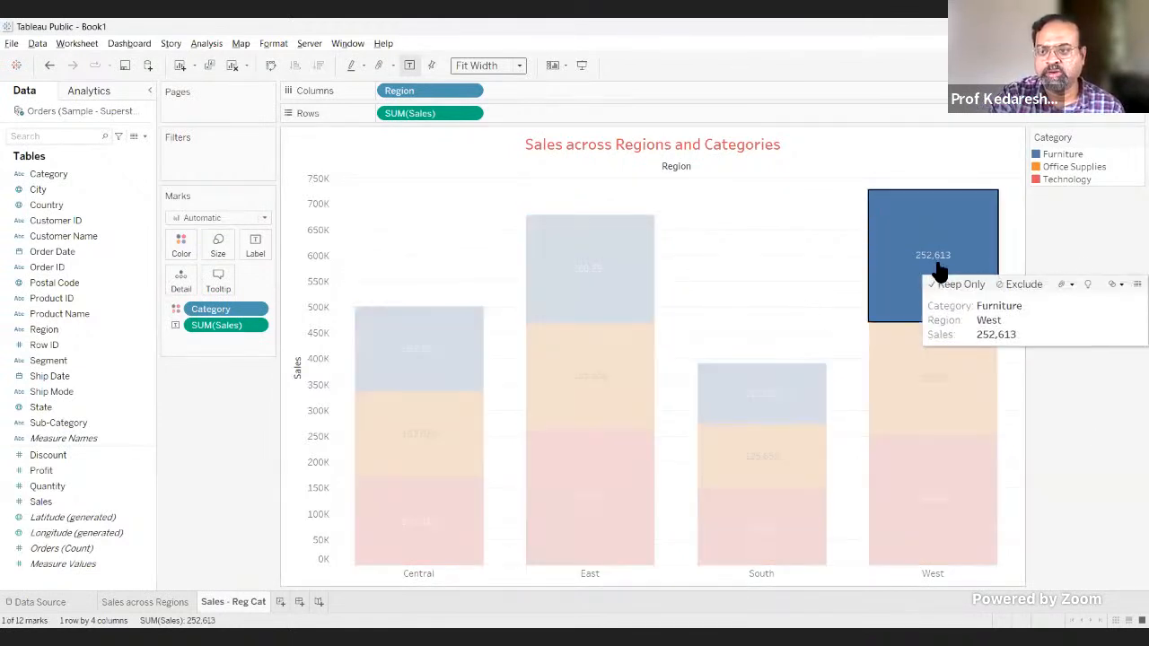
pyautogui.click(1014, 288)
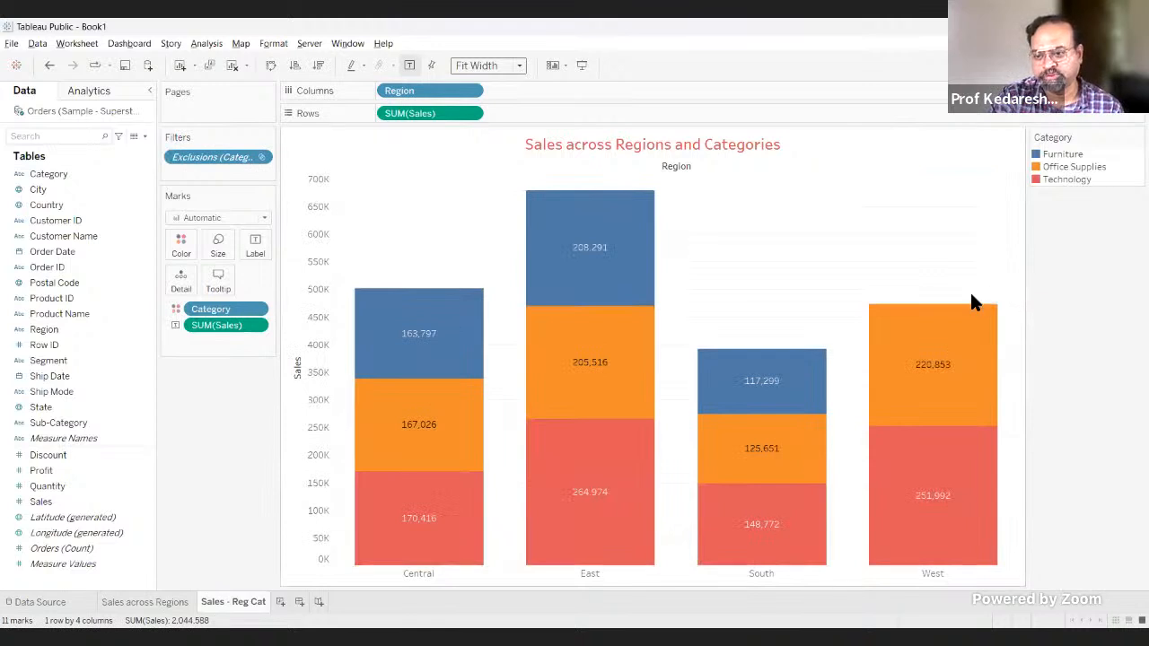
pyautogui.click(603, 289)
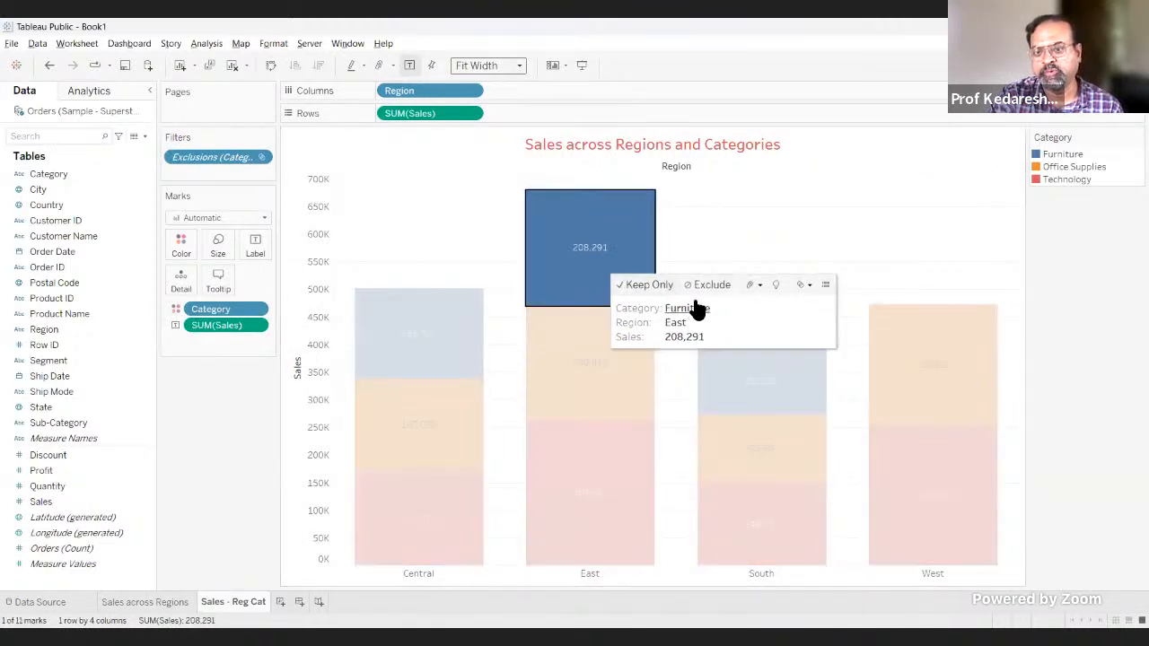
pyautogui.click(657, 284)
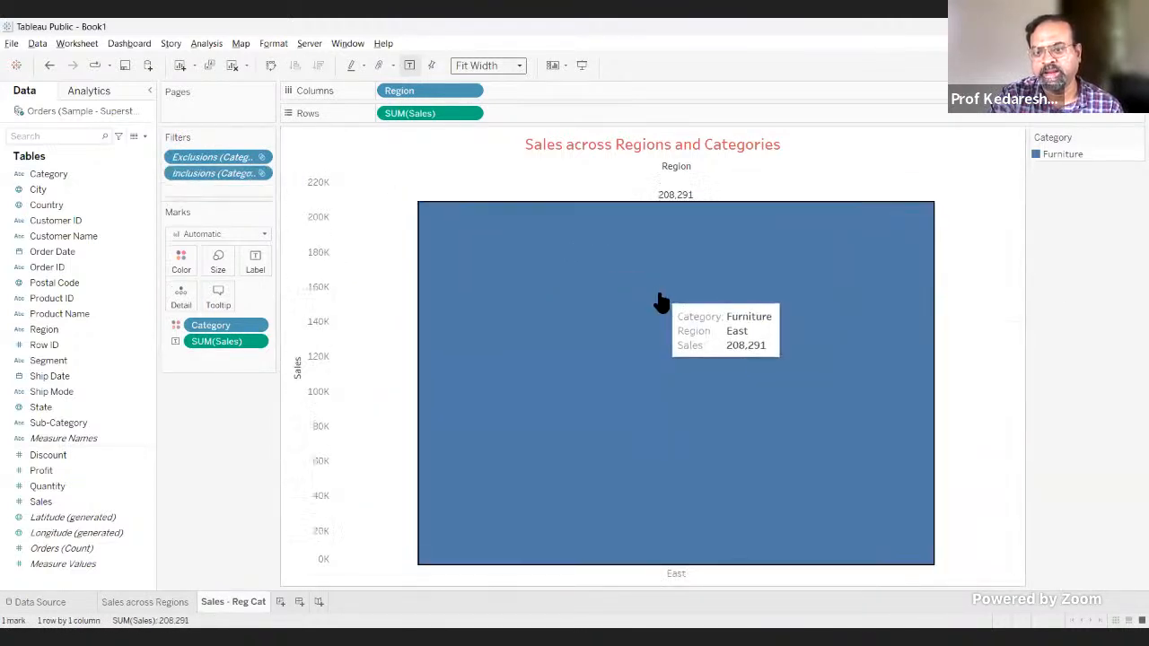
pyautogui.moveTo(651, 312)
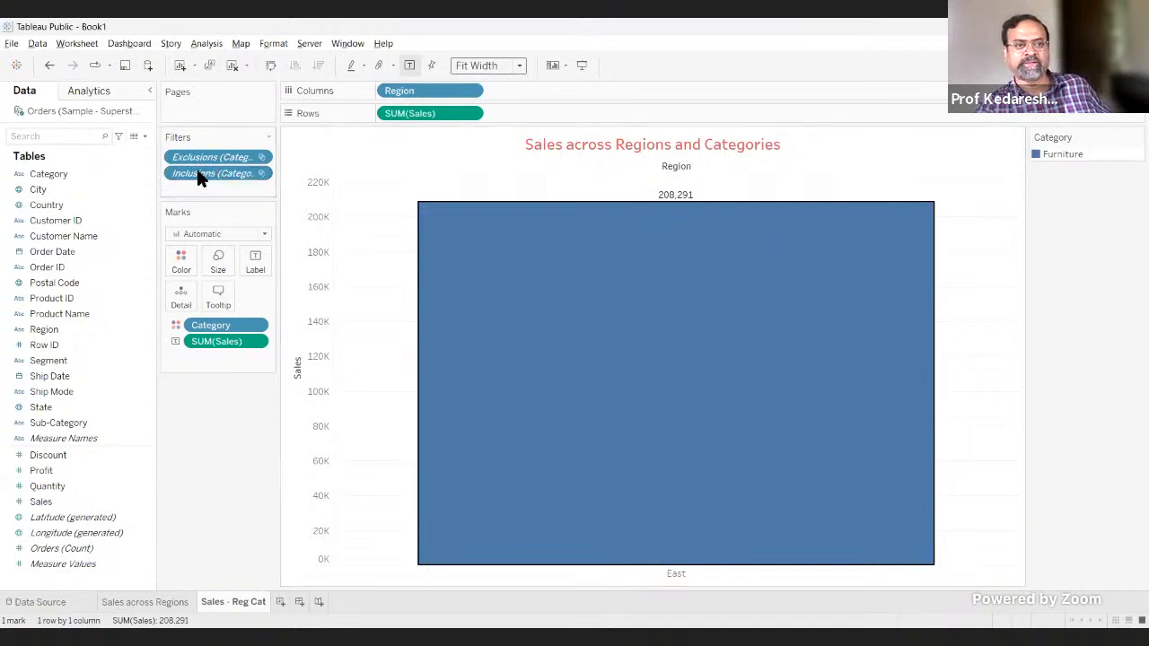
# Step: Inspect the Exclusions (Category, Region) filter without changing it, and undo both the keep-only and exclude filters
pyautogui.doubleClick(261, 156)
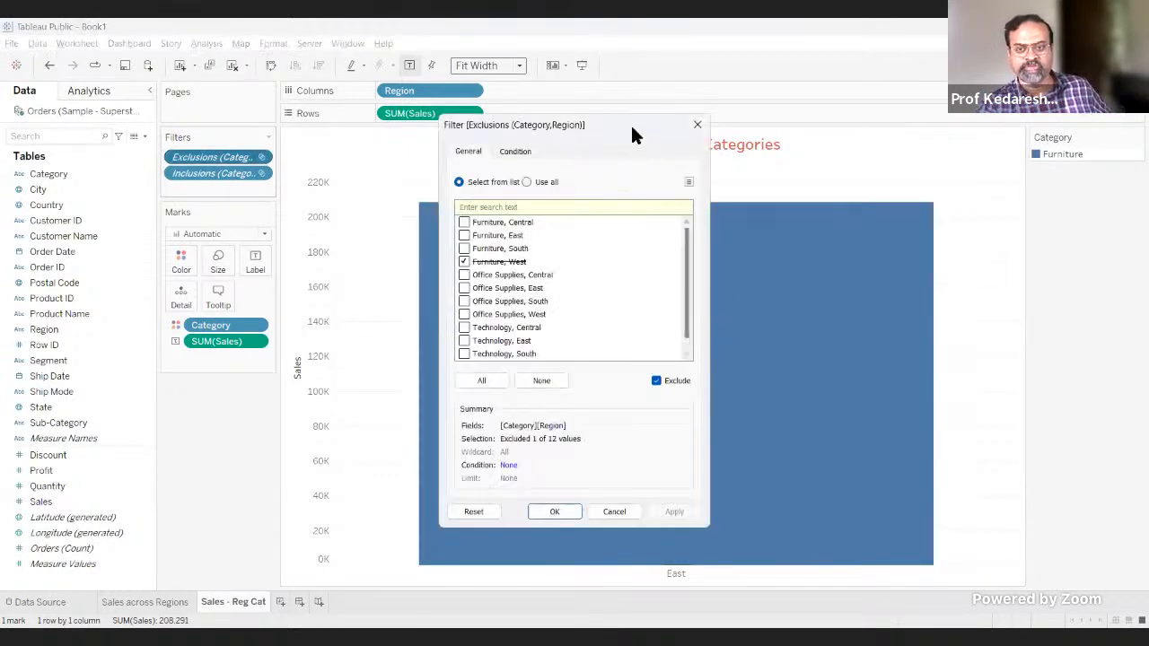
pyautogui.moveTo(619, 129); pyautogui.dragTo(831, 148)
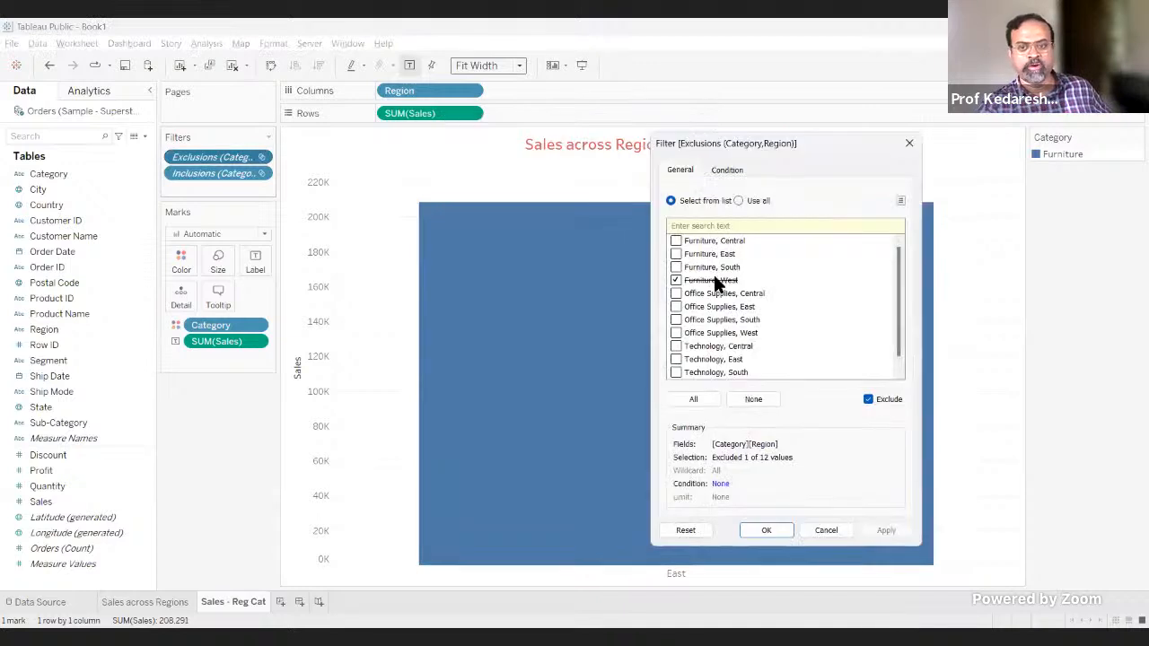
pyautogui.click(842, 531)
pyautogui.click(46, 66)
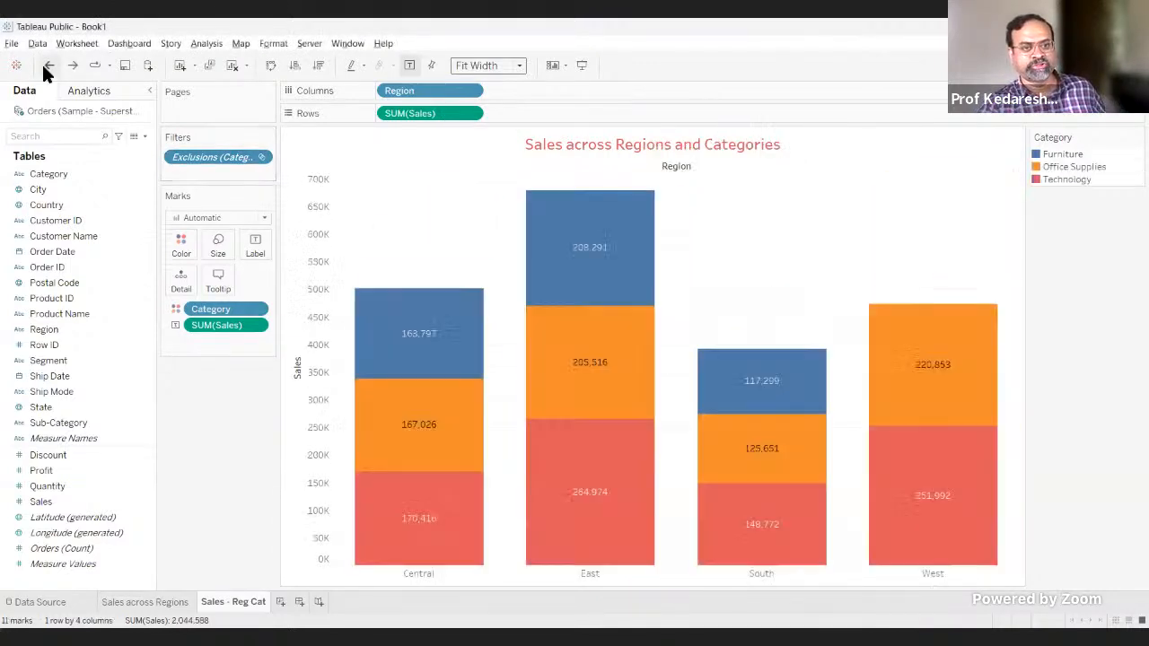
pyautogui.click(45, 68)
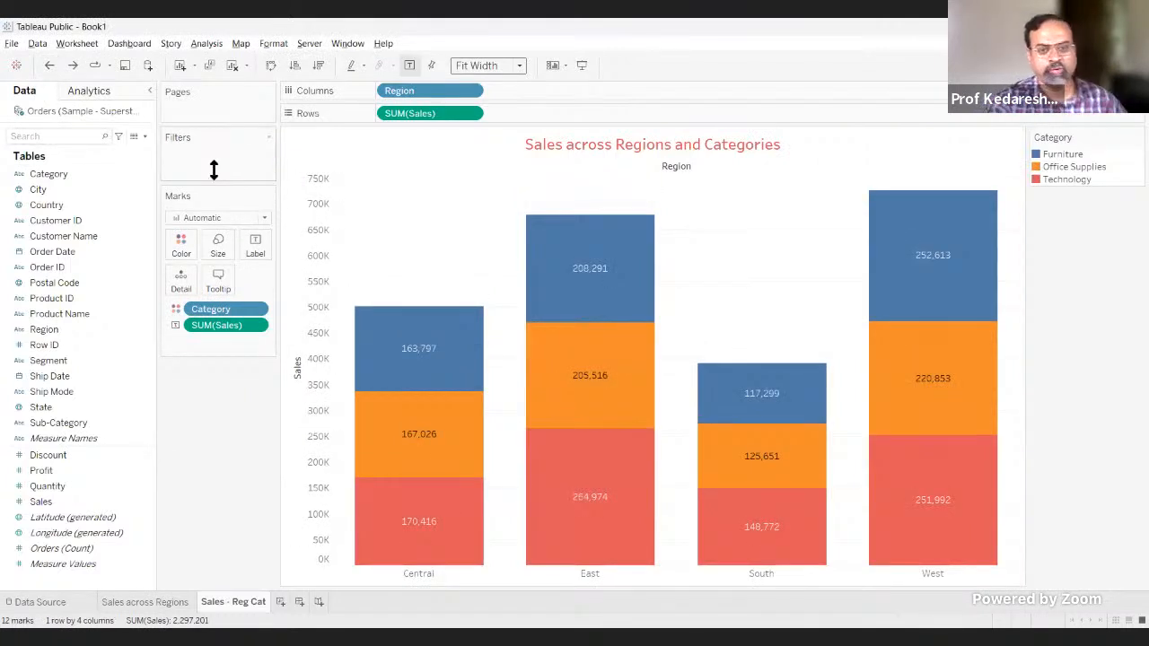
# Step: Select the Furniture segments of all four regions plus the East Technology segment, and keep only these in the chart
pyautogui.click(420, 364)
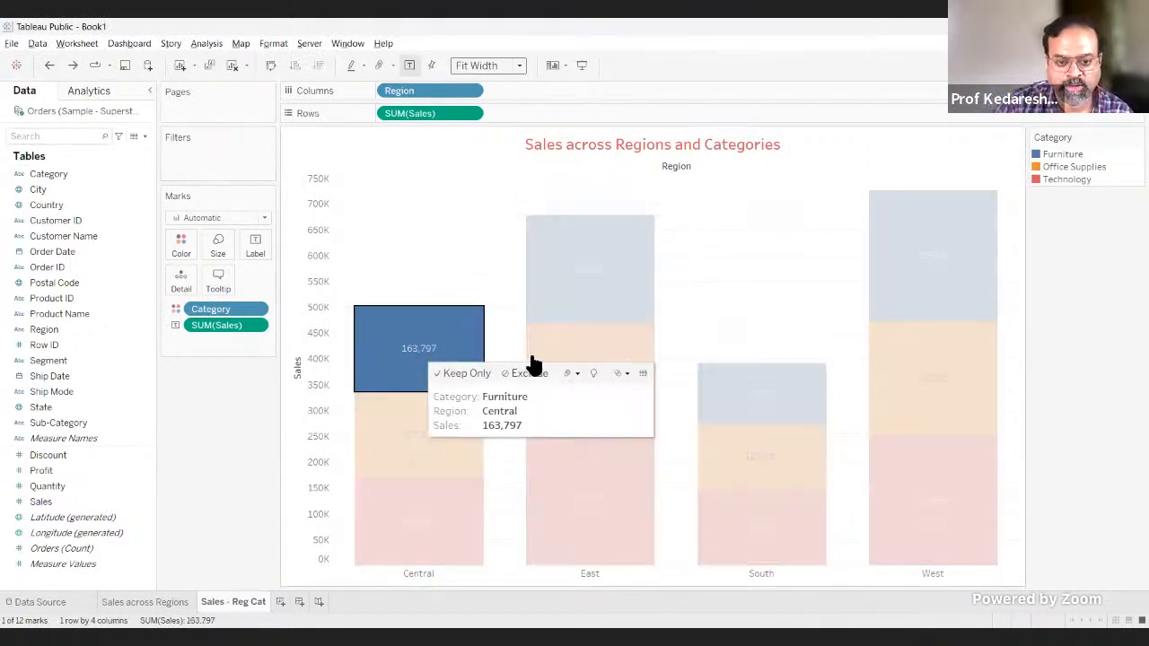
pyautogui.keyDown('ctrl'); pyautogui.click(566, 314); pyautogui.keyUp('ctrl')
pyautogui.keyDown('ctrl'); pyautogui.click(732, 402); pyautogui.keyUp('ctrl')
pyautogui.keyDown('ctrl'); pyautogui.click(908, 289); pyautogui.keyUp('ctrl')
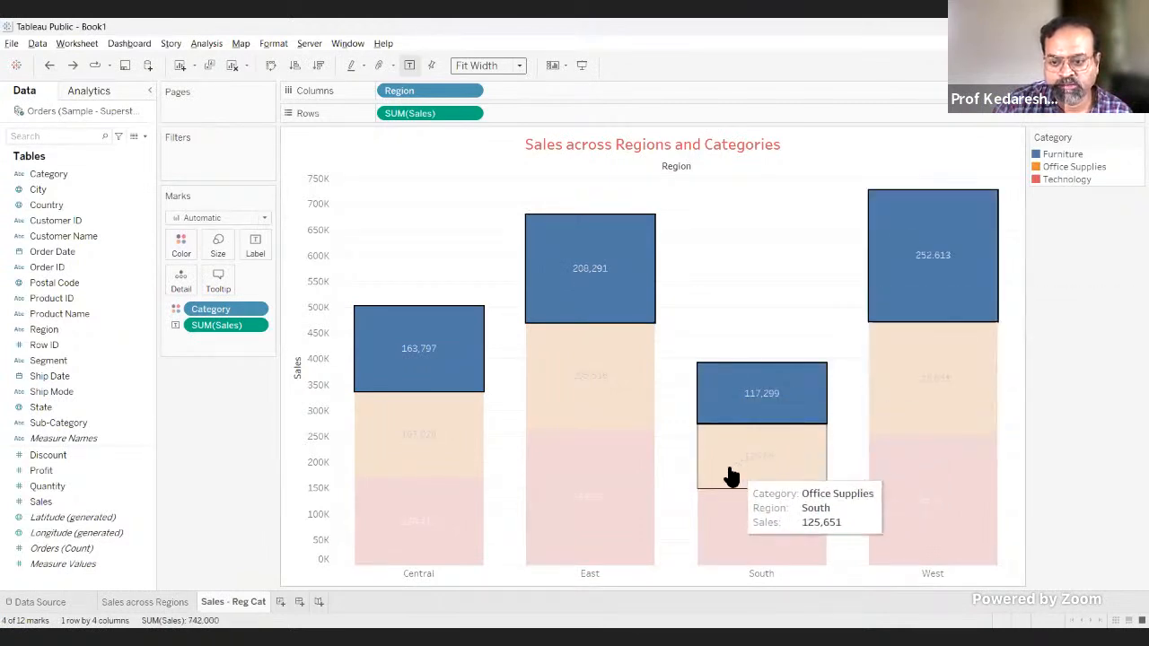
pyautogui.keyDown('ctrl'); pyautogui.click(559, 481); pyautogui.keyUp('ctrl')
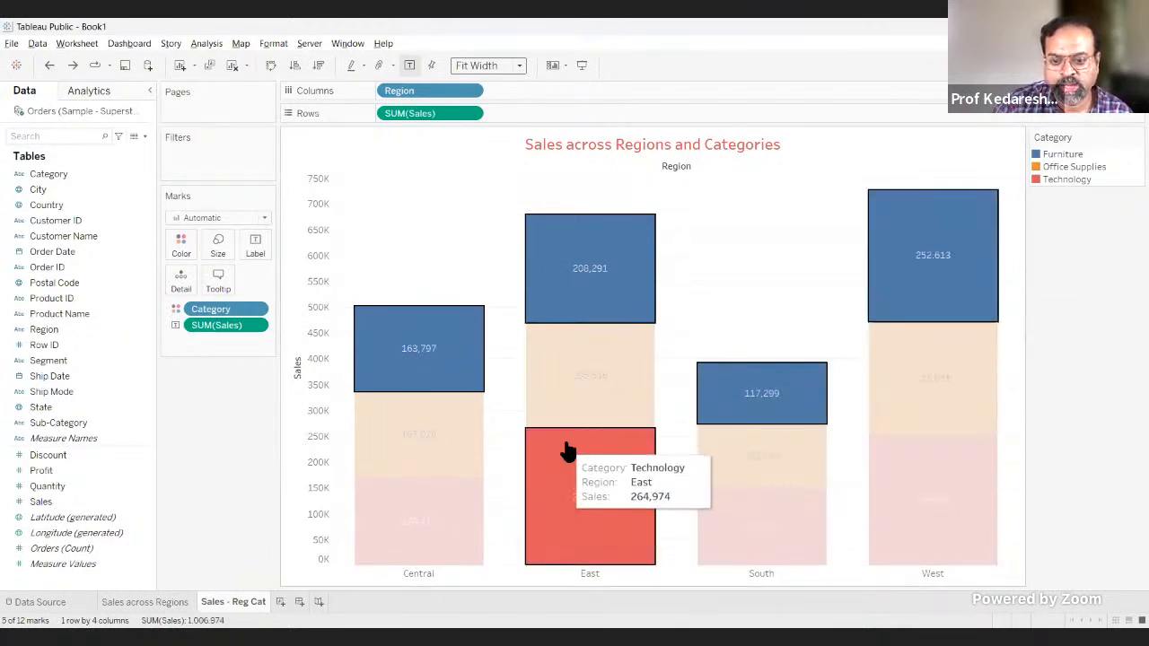
pyautogui.moveTo(585, 267)
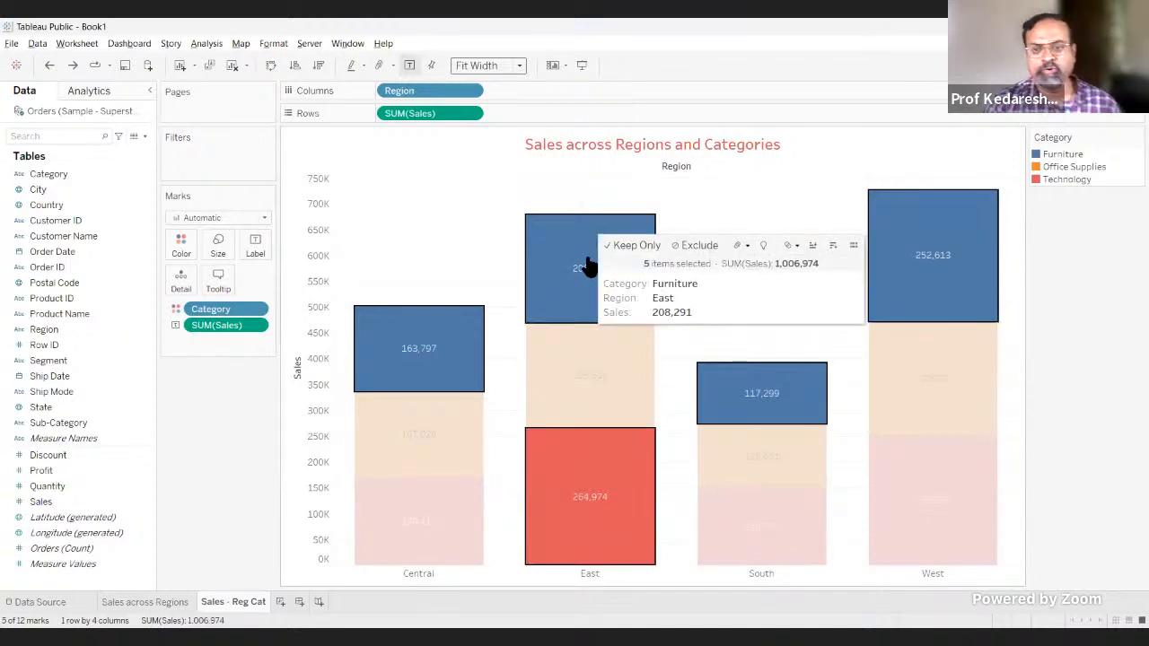
pyautogui.moveTo(446, 318)
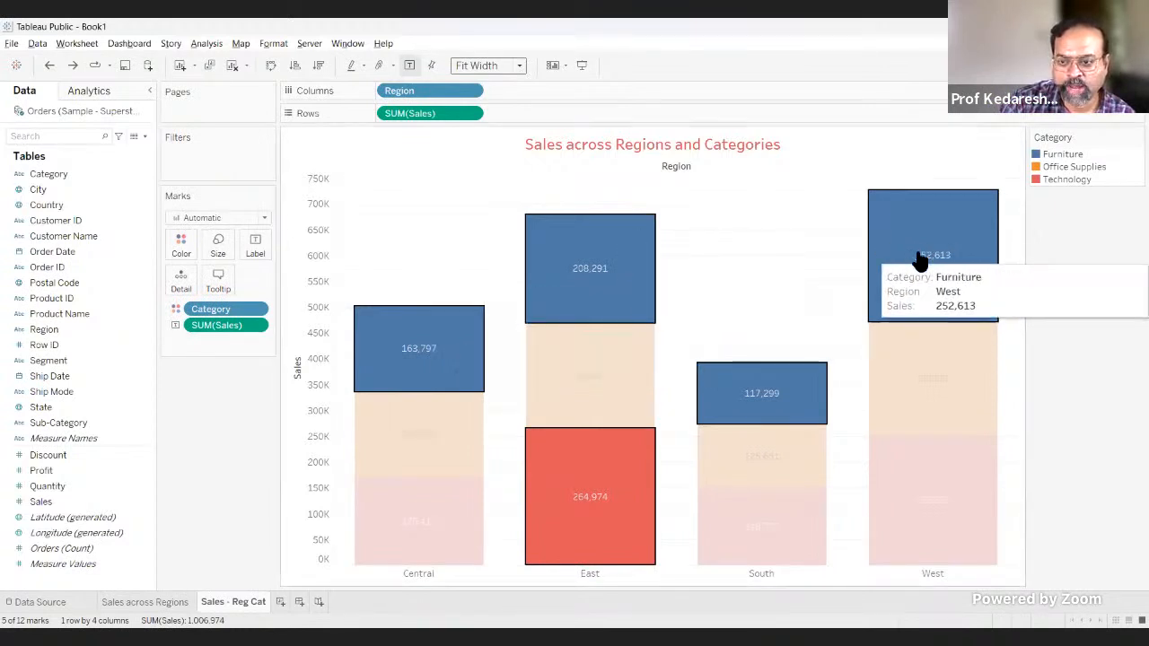
pyautogui.moveTo(920, 260)
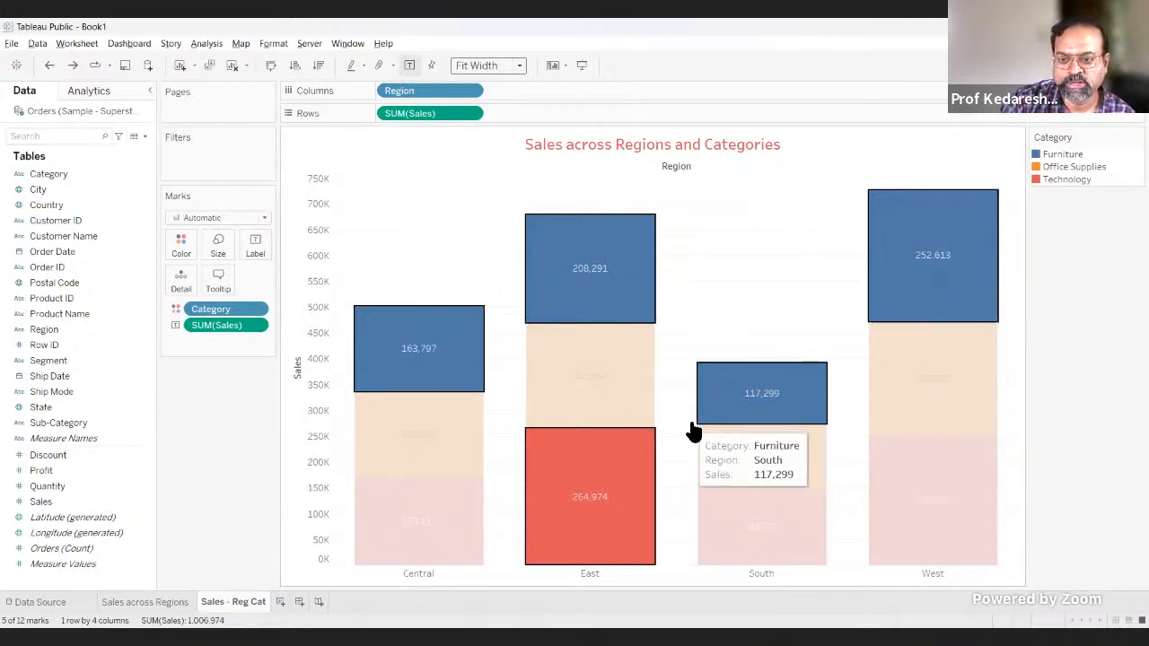
pyautogui.moveTo(750, 394)
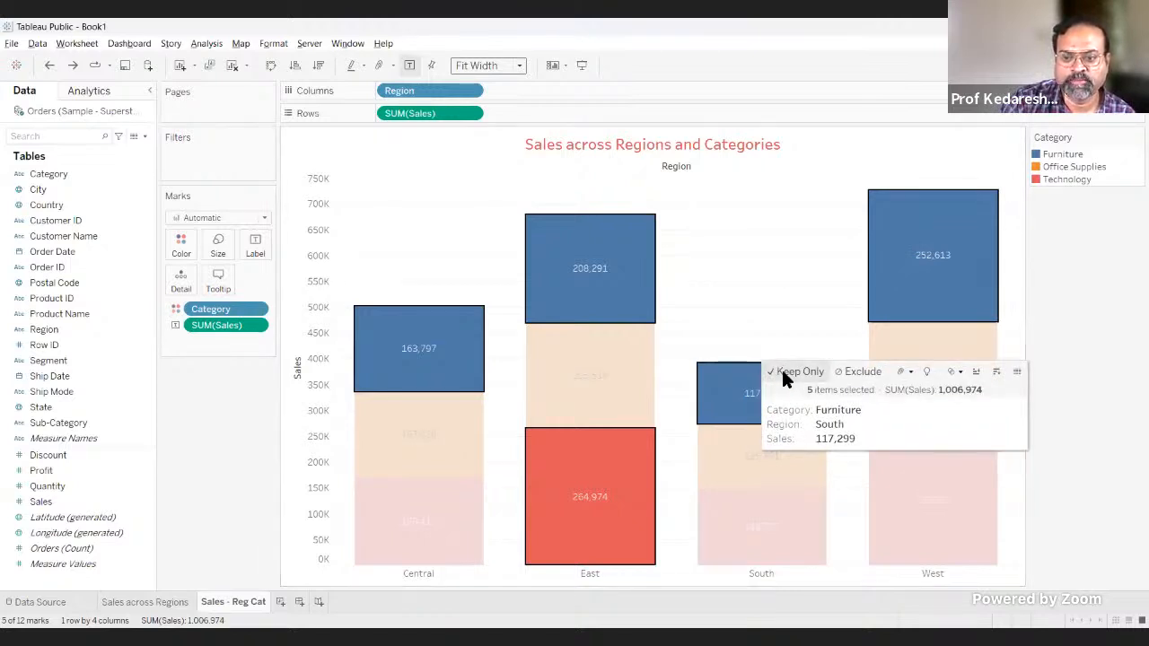
pyautogui.click(786, 374)
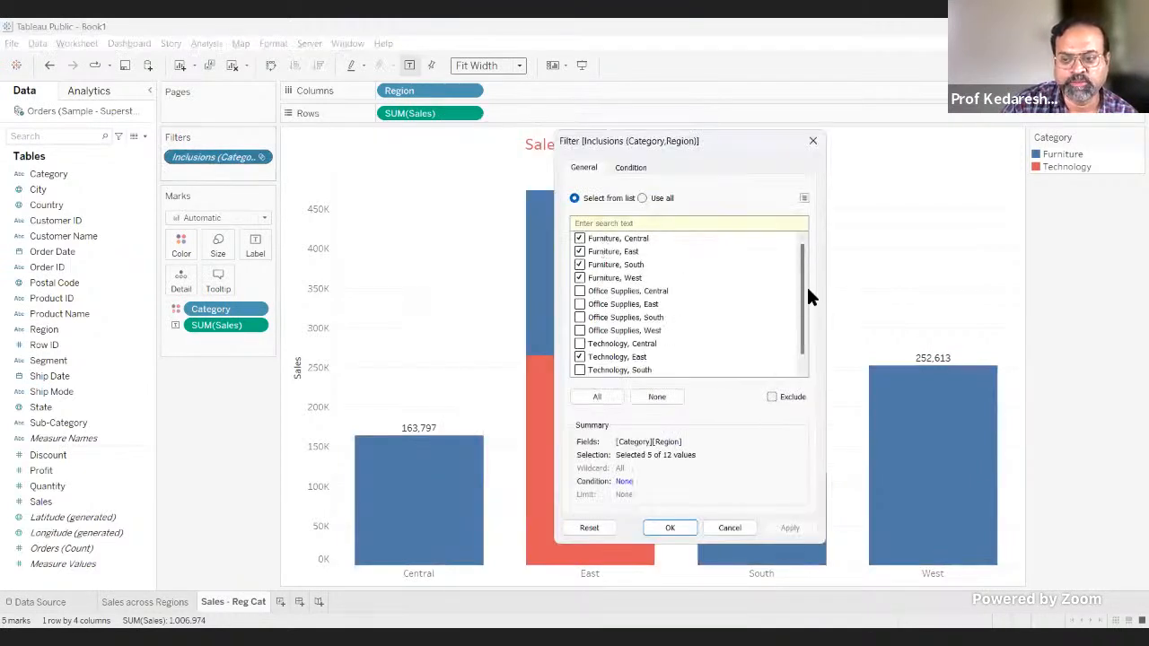
# Step: Review the combinations listed in the Inclusions (Category, Region) filter, close it without changes, and undo the keep-only filter
pyautogui.scroll(-1, 802, 274)
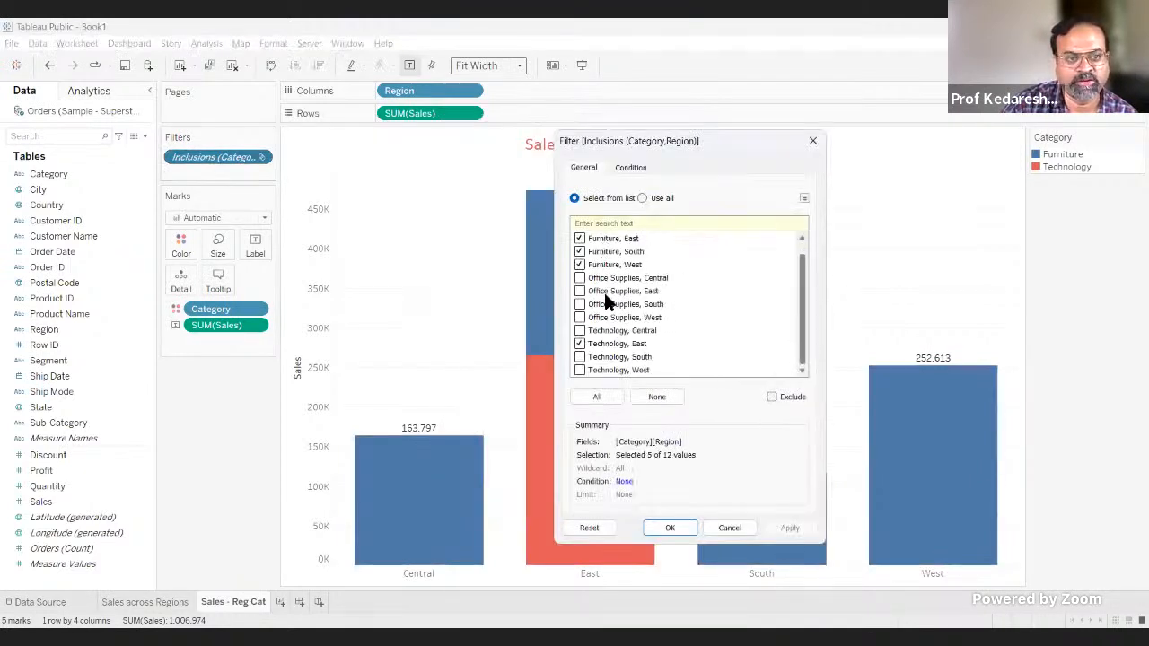
pyautogui.click(727, 527)
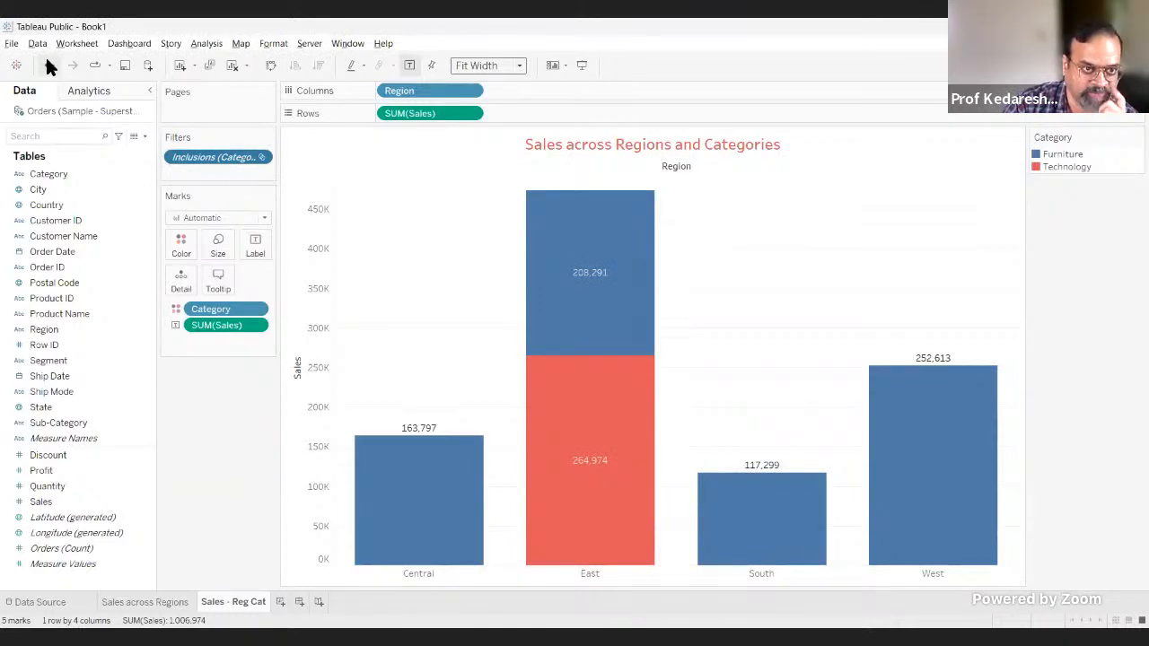
pyautogui.hotkey('ctrl', 'z')
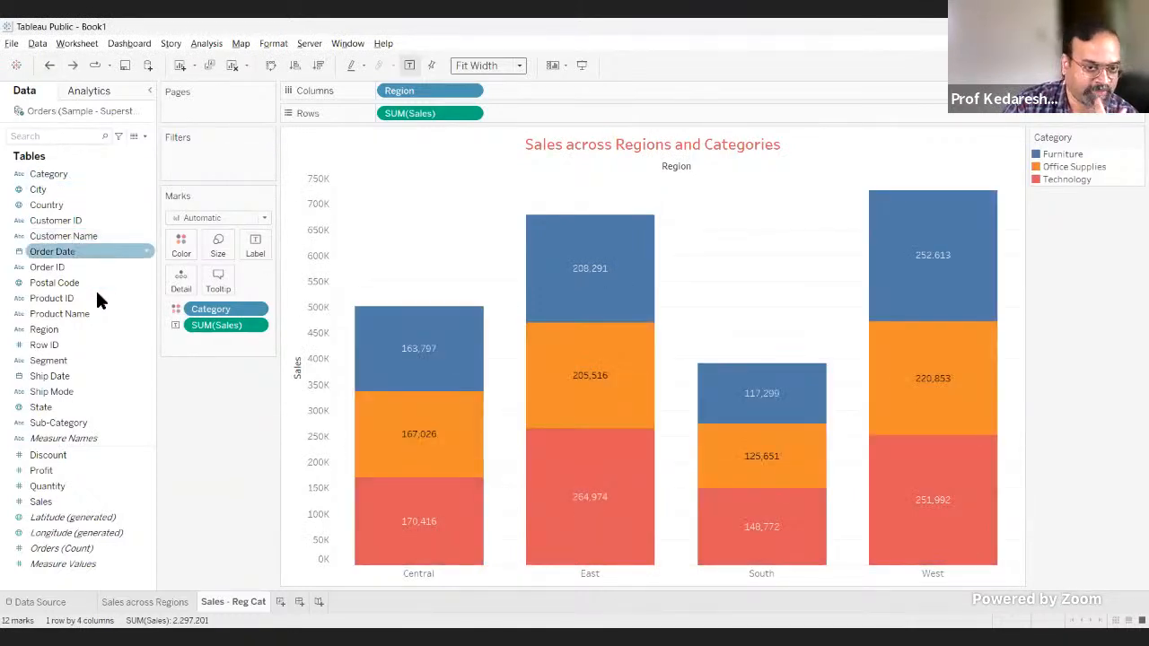
pyautogui.click(386, 431)
pyautogui.keyDown('ctrl'); pyautogui.click(592, 395); pyautogui.keyUp('ctrl')
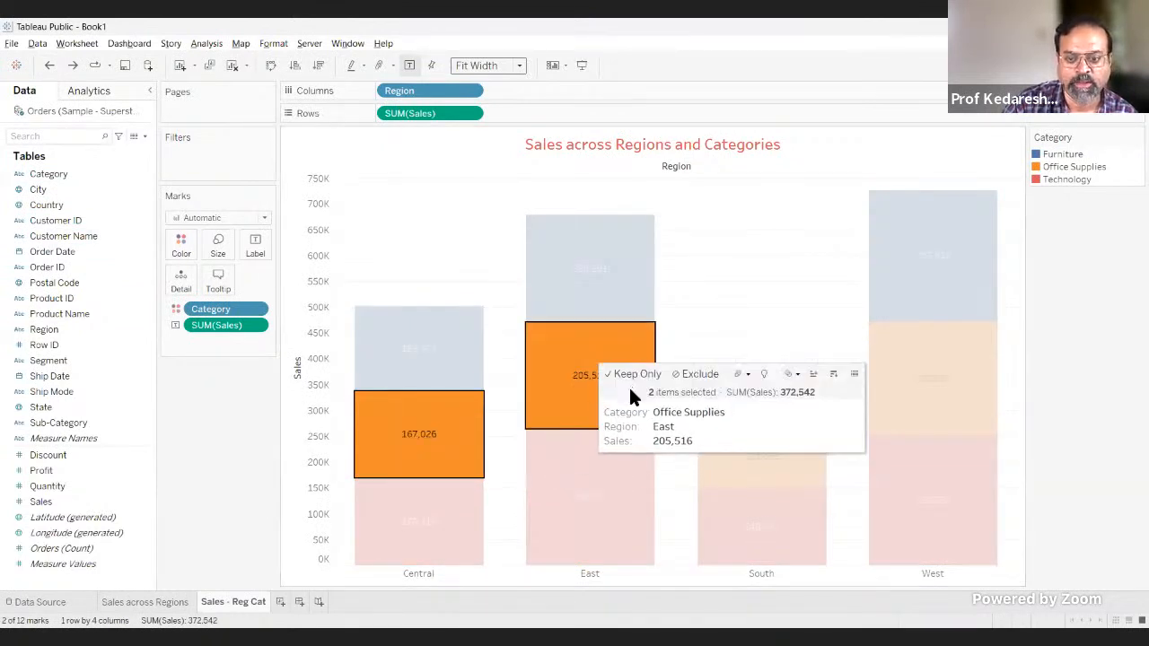
pyautogui.click(1106, 350)
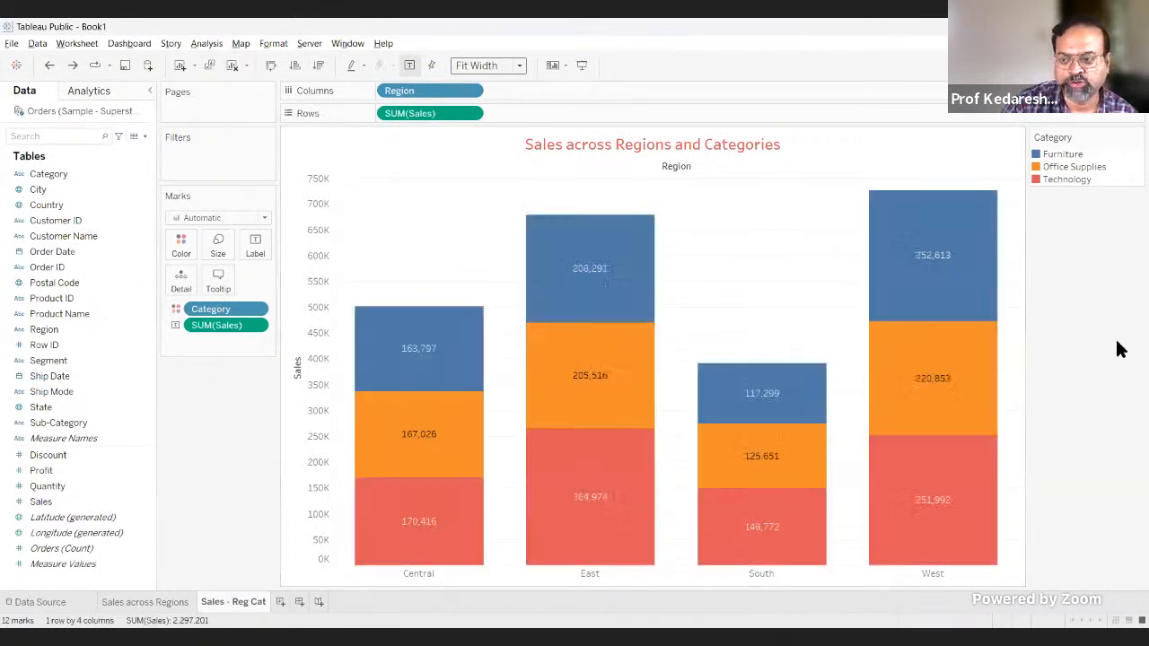
# Step: Exclude the whole Office Supplies category from the chart using its legend entry, and undo the exclusion
pyautogui.click(1065, 165)
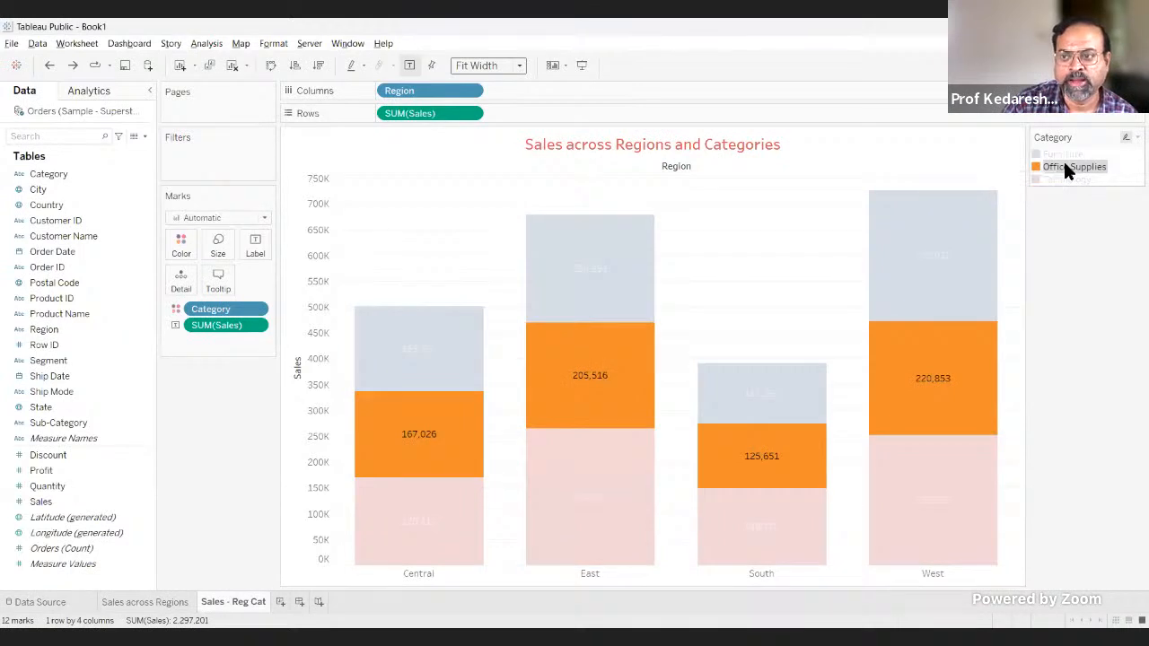
pyautogui.click(1071, 151)
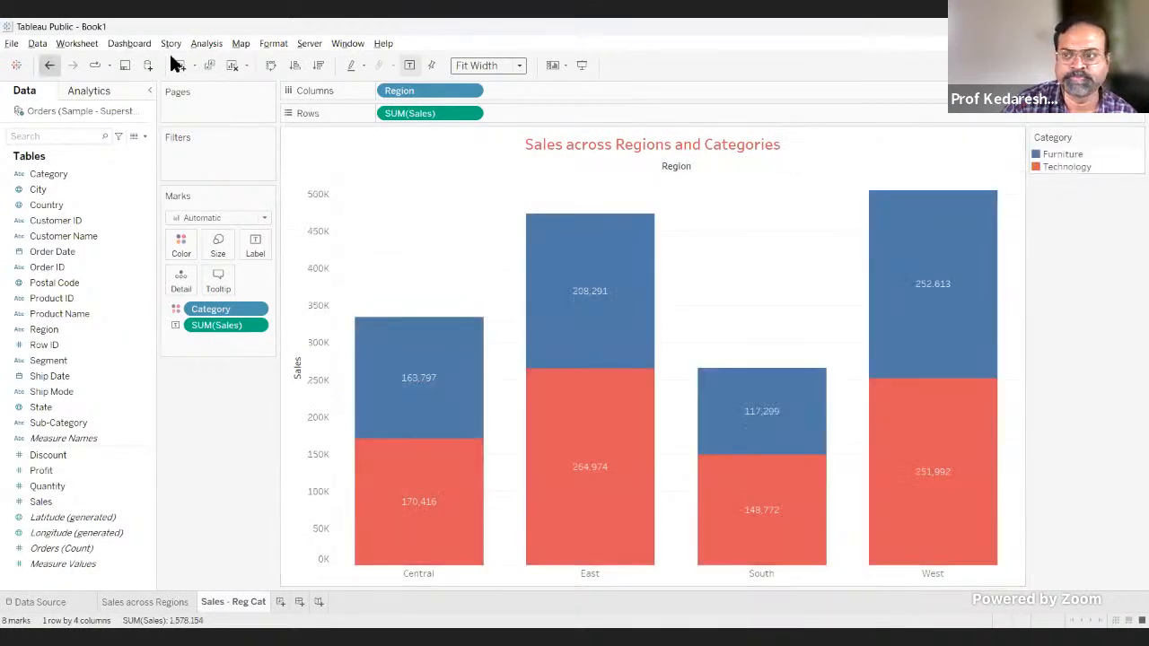
pyautogui.hotkey('ctrl', 'z')
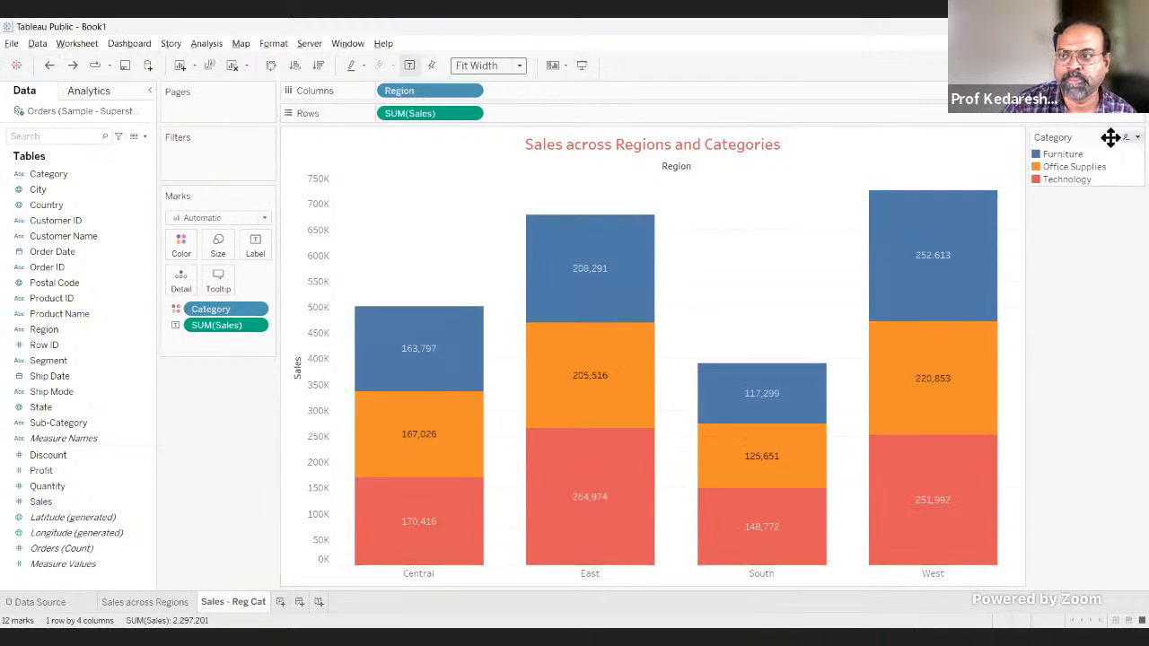
# Step: Keep only the Technology category using its legend entry, undo the filter, and clear the Technology highlight
pyautogui.click(1055, 179)
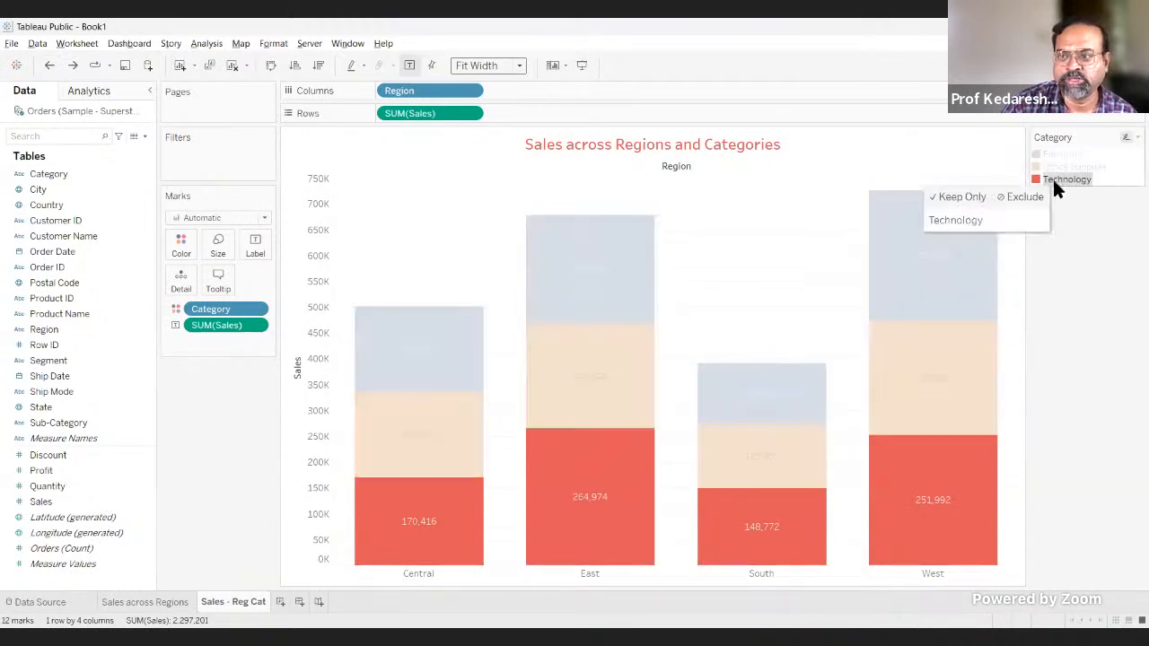
pyautogui.click(946, 196)
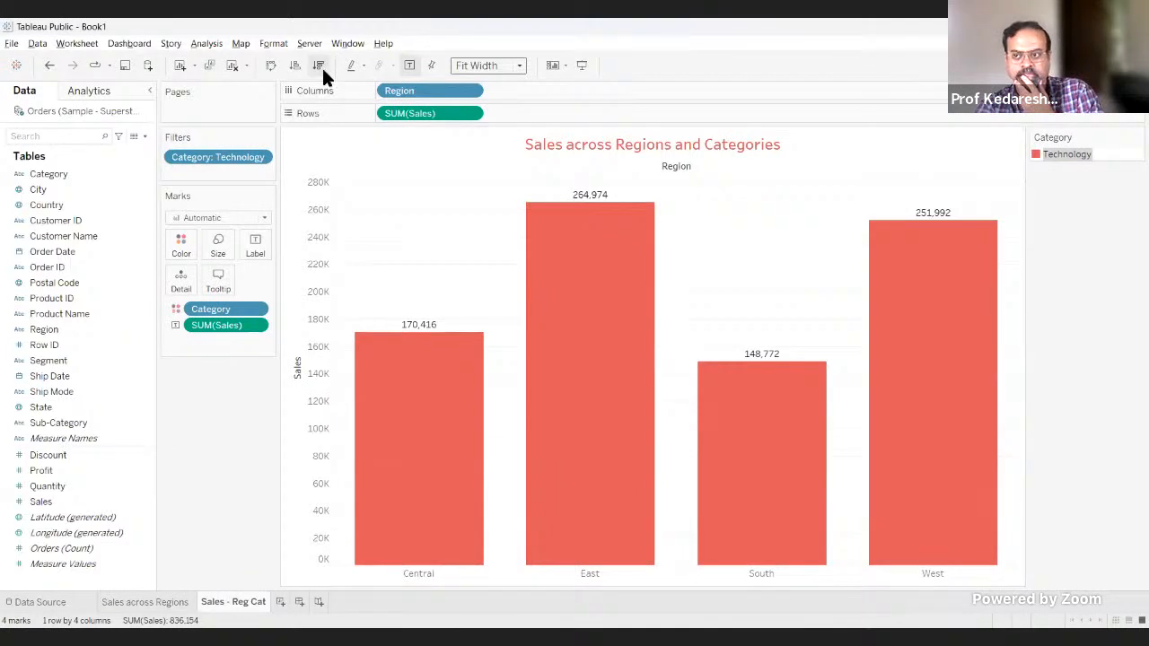
pyautogui.click(51, 65)
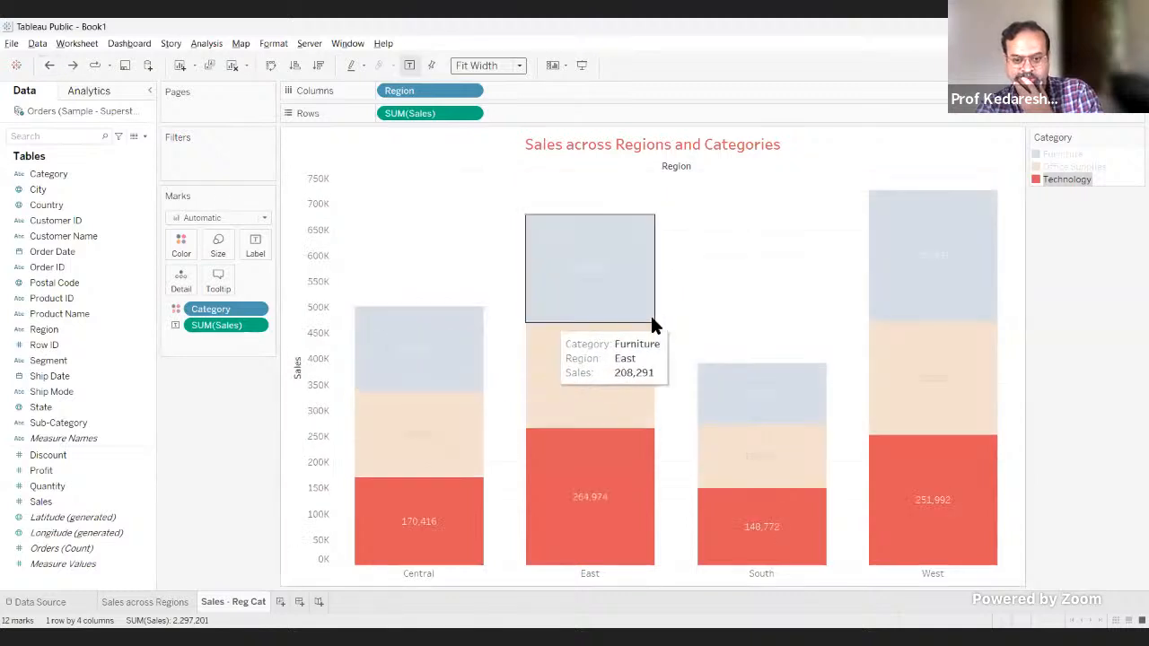
pyautogui.click(1063, 391)
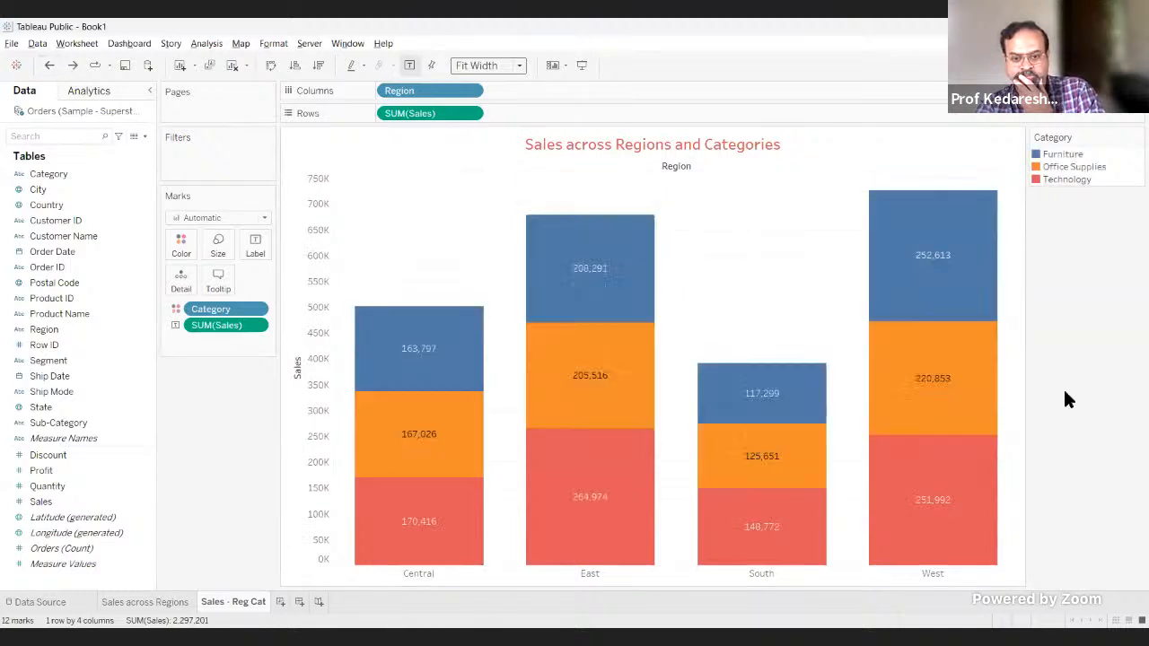
# Step: Sort the region bars in descending order of Sales
pyautogui.click(319, 65)
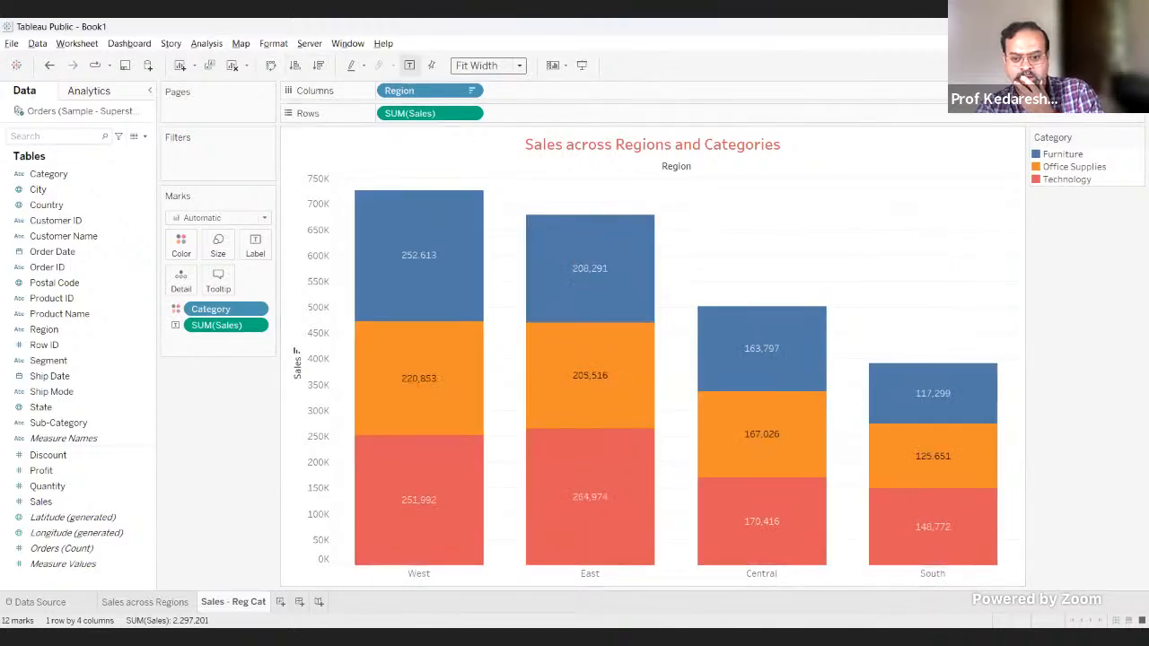
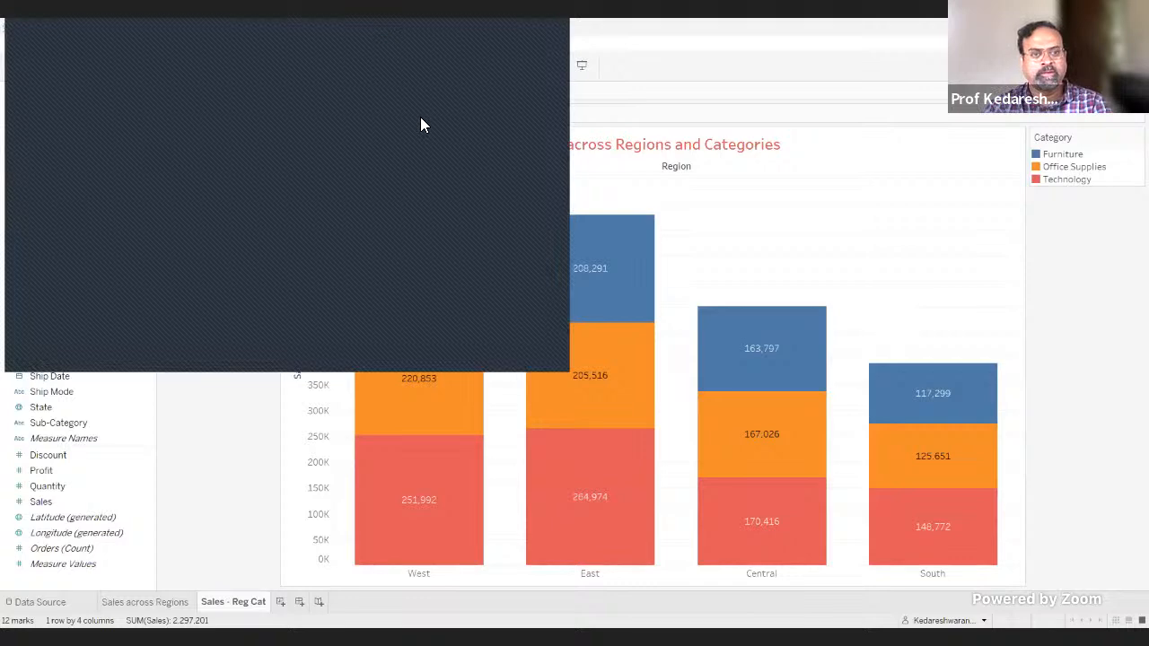
# Step: Switch from the Tableau chart to the PowerPoint presentation open at the Dimensional Modelling slide
pyautogui.click(484, 411)
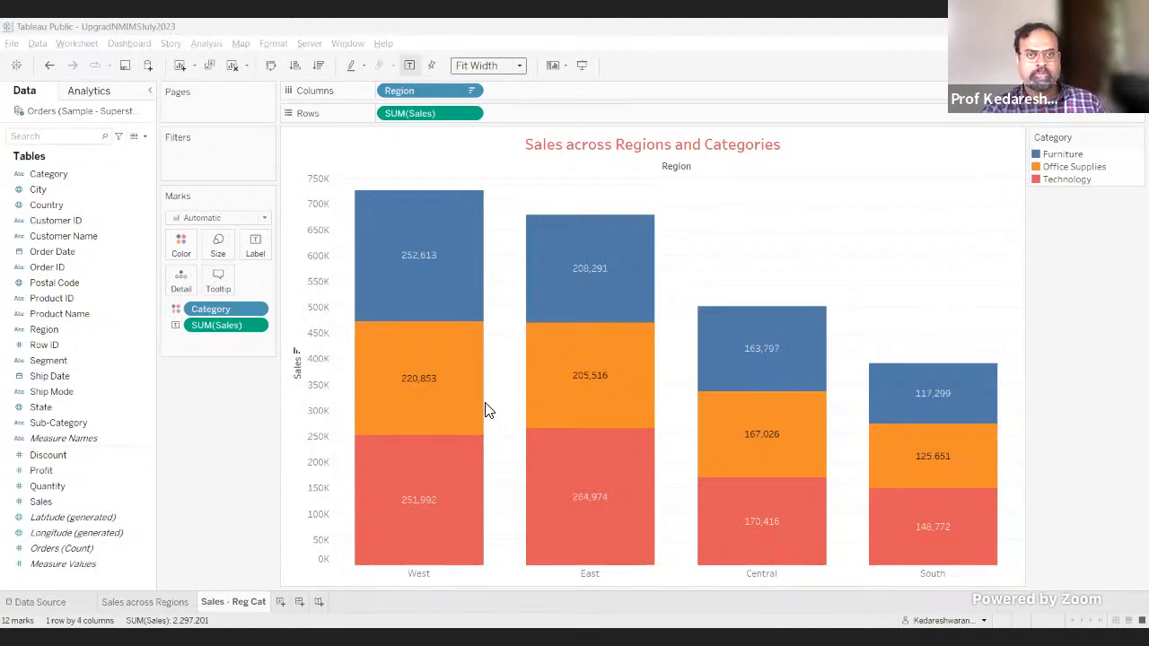
pyautogui.hotkey('alt', 'Tab')
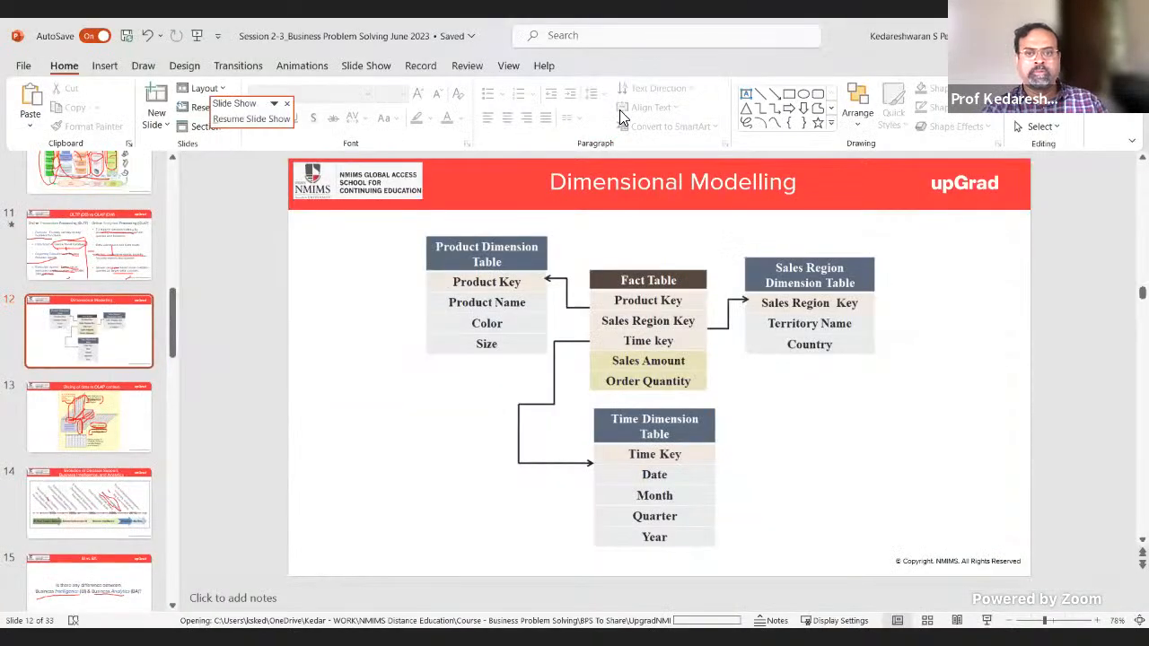
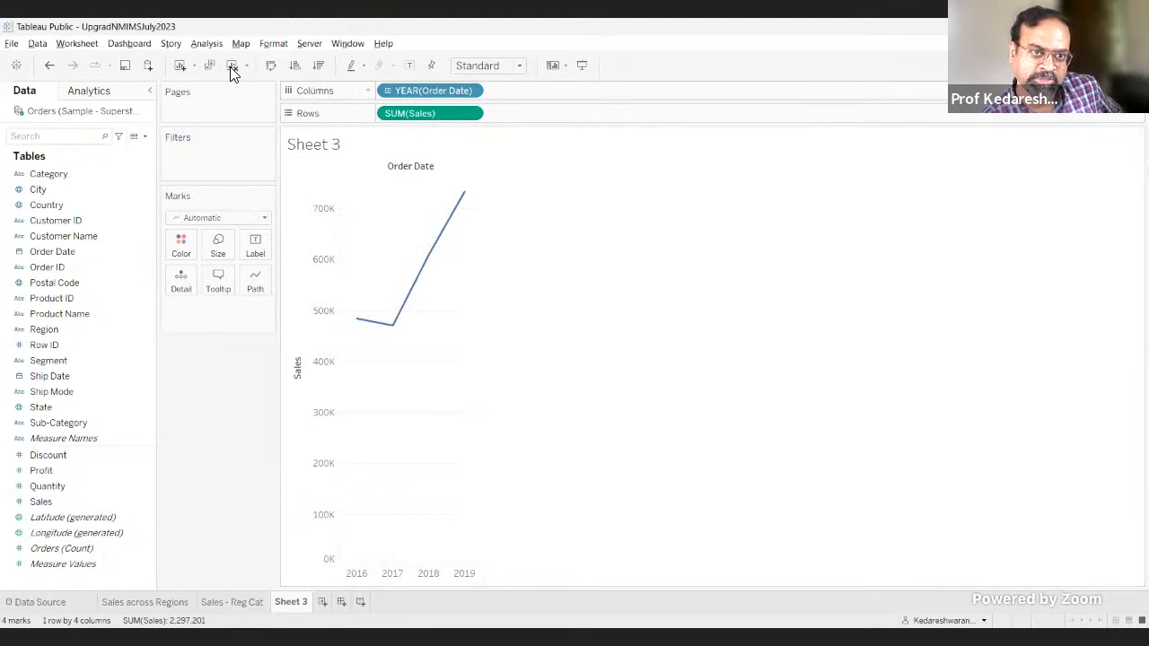
# Step: Swap the rows and columns of the Sheet 3 sales-by-year chart, and swap them back
pyautogui.click(270, 65)
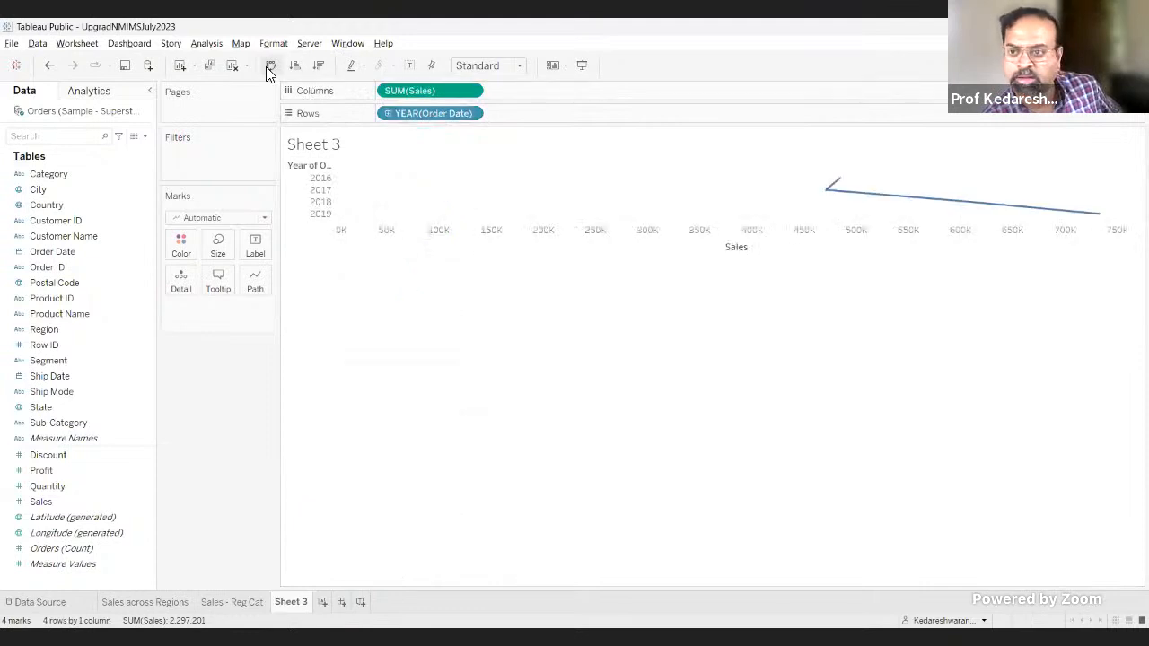
pyautogui.click(270, 65)
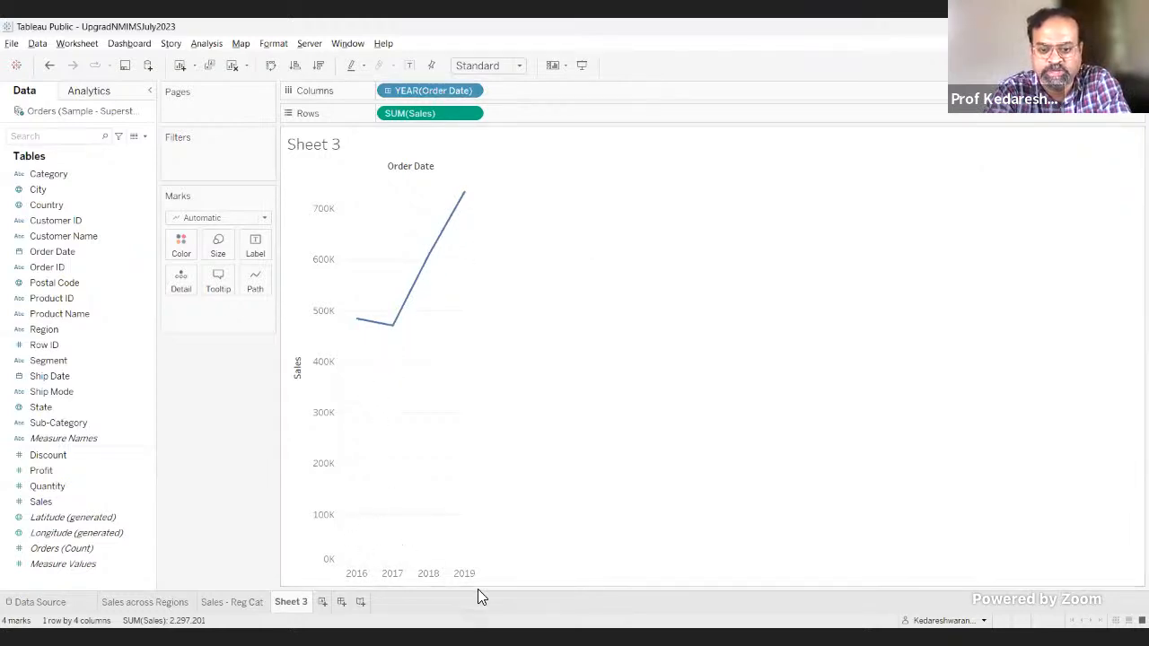
# Step: Set the Sheet 3 line chart to Fit Width and label its marks with Sales
pyautogui.click(520, 67)
pyautogui.click(503, 95)
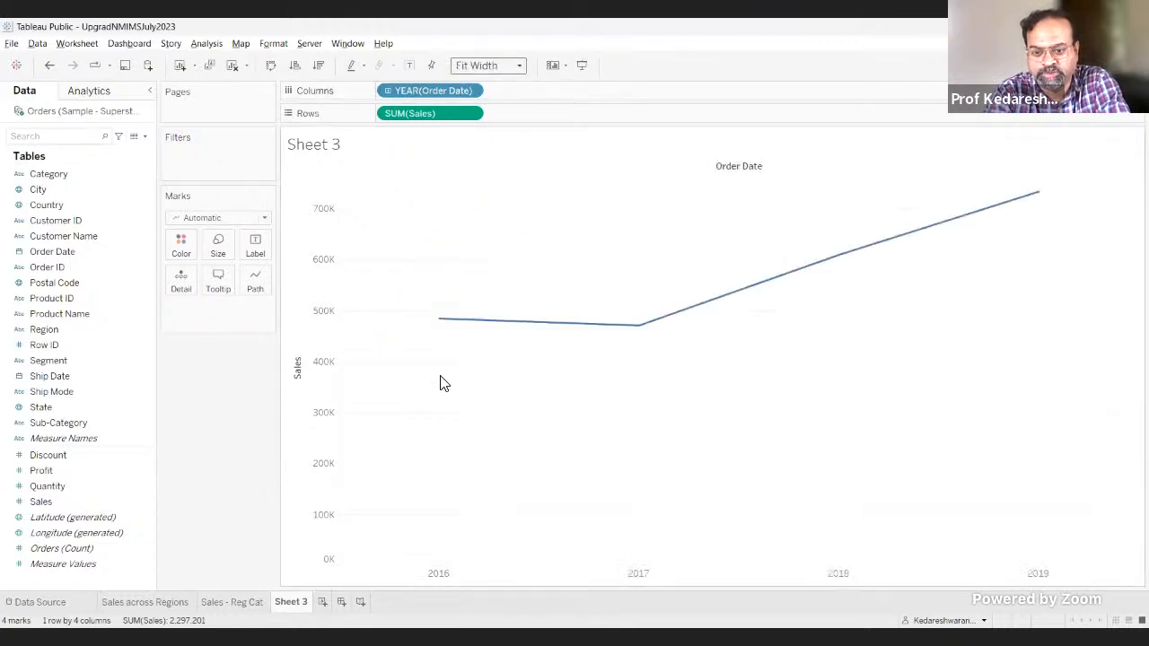
pyautogui.click(85, 485)
pyautogui.click(72, 513)
pyautogui.click(71, 502)
pyautogui.moveTo(79, 504); pyautogui.dragTo(256, 244)
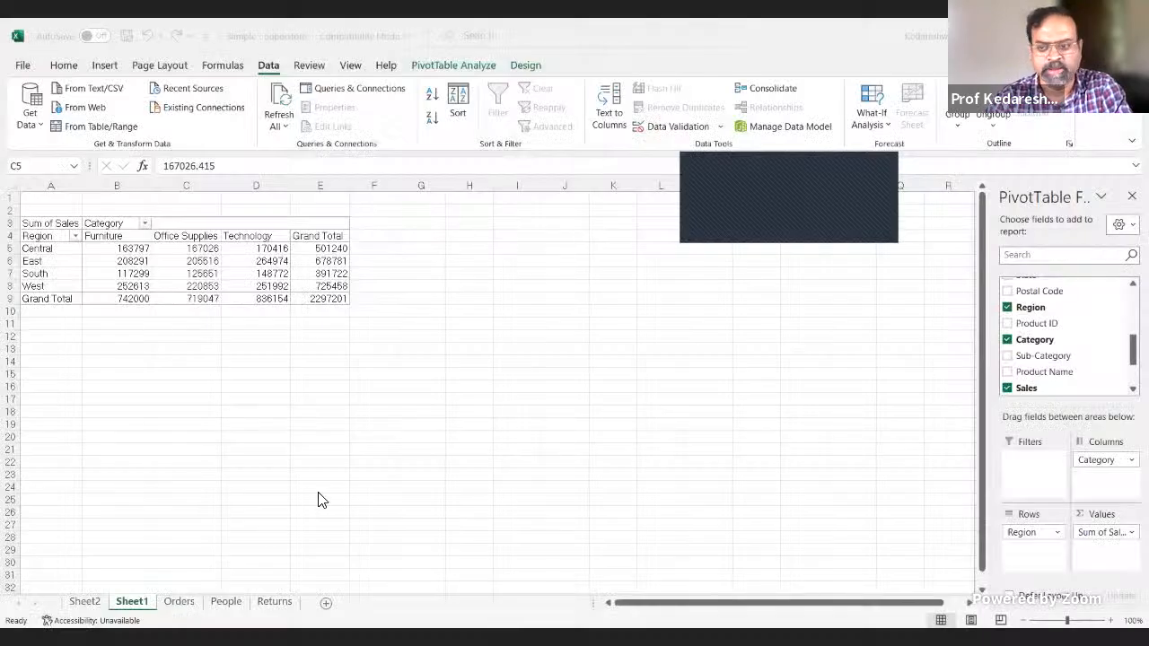
# Step: Switch to the Superstore workbook in Excel and insert a PivotTable on a new sheet from the Sheet2 data
pyautogui.click(147, 610)
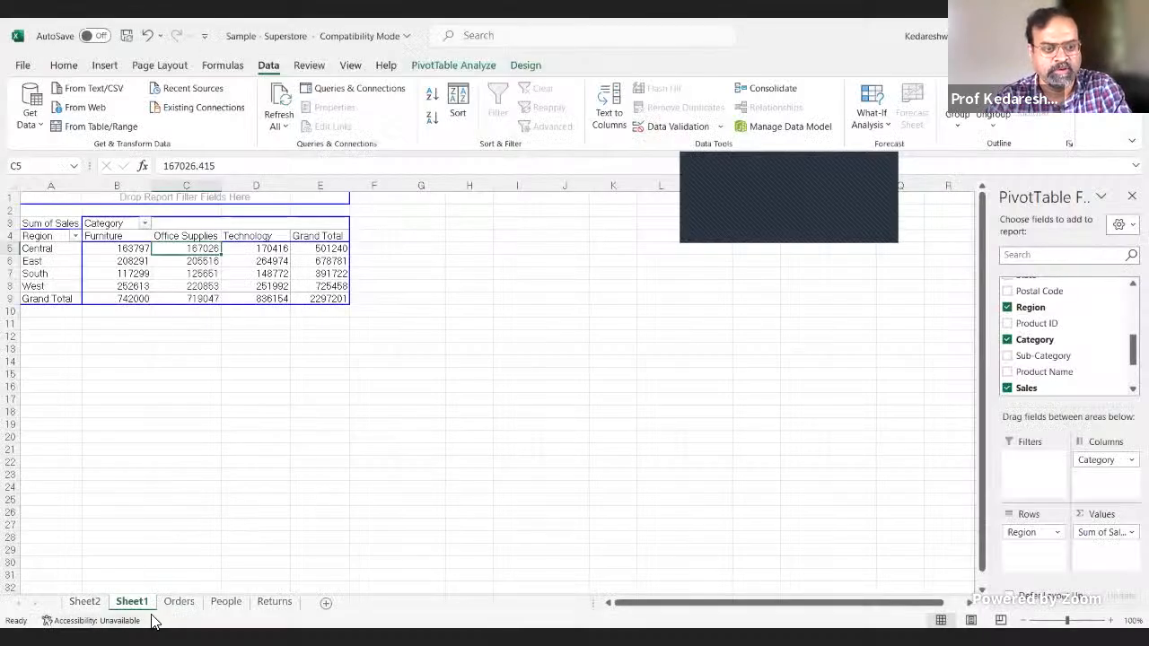
pyautogui.click(195, 493)
pyautogui.click(84, 601)
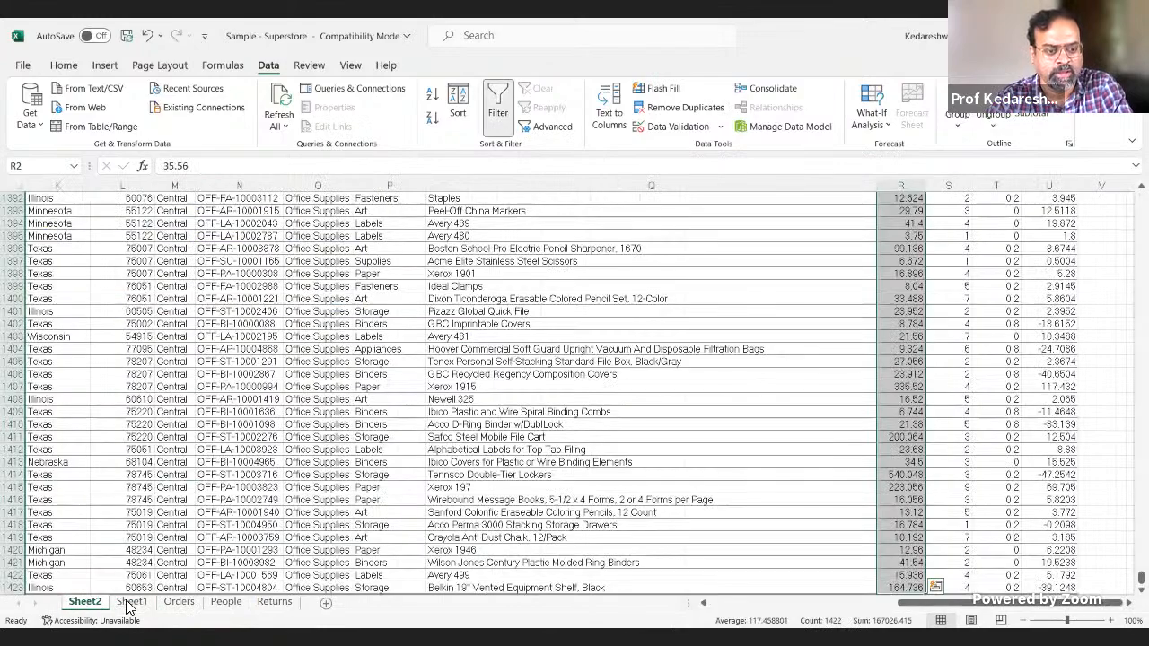
pyautogui.click(174, 437)
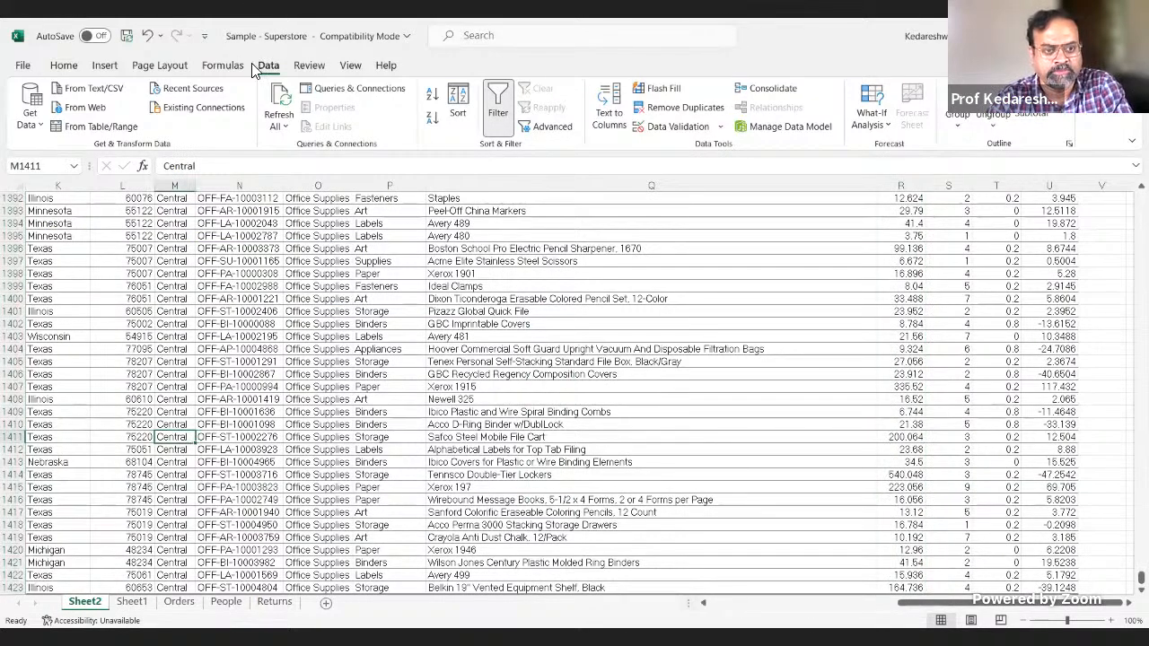
pyautogui.click(103, 65)
pyautogui.click(36, 107)
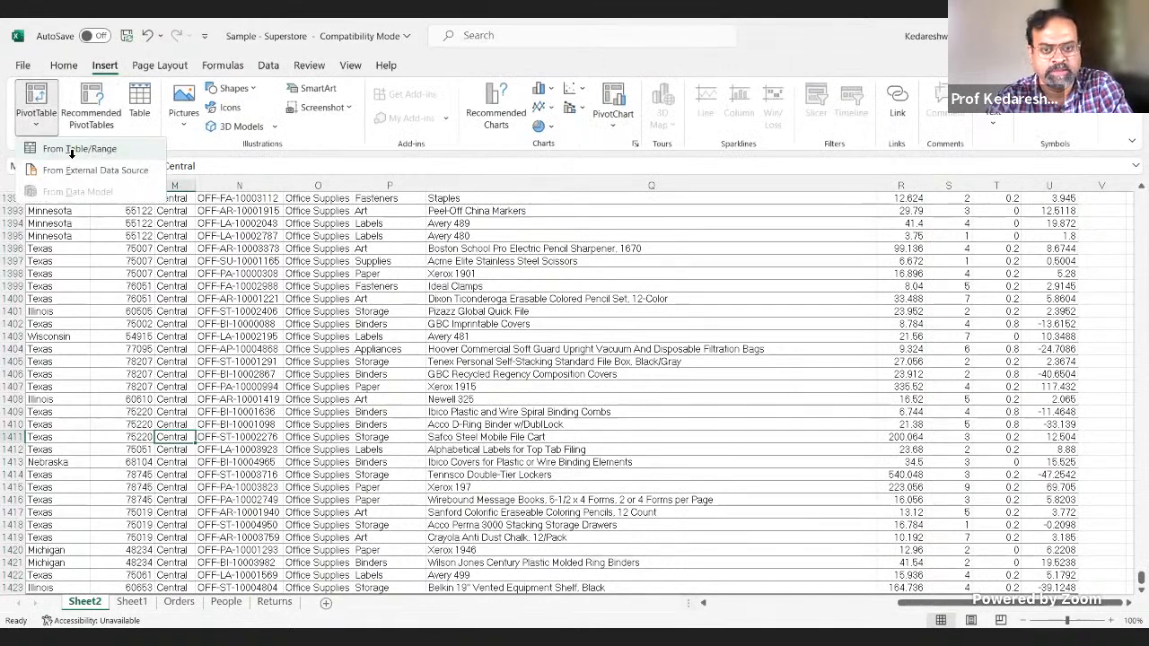
pyautogui.click(74, 151)
pyautogui.click(633, 393)
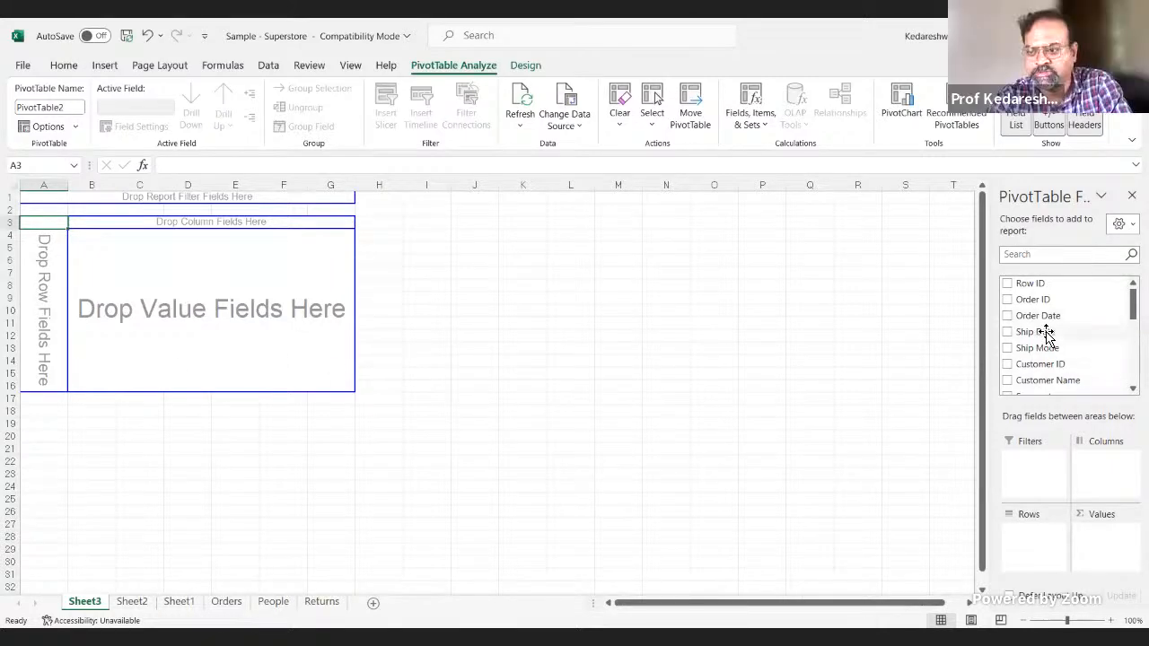
# Step: Build the PivotTable with Order Date in the rows and Sales in the values
pyautogui.moveTo(1041, 314); pyautogui.dragTo(1025, 544)
pyautogui.scroll(-6, 1066, 337)
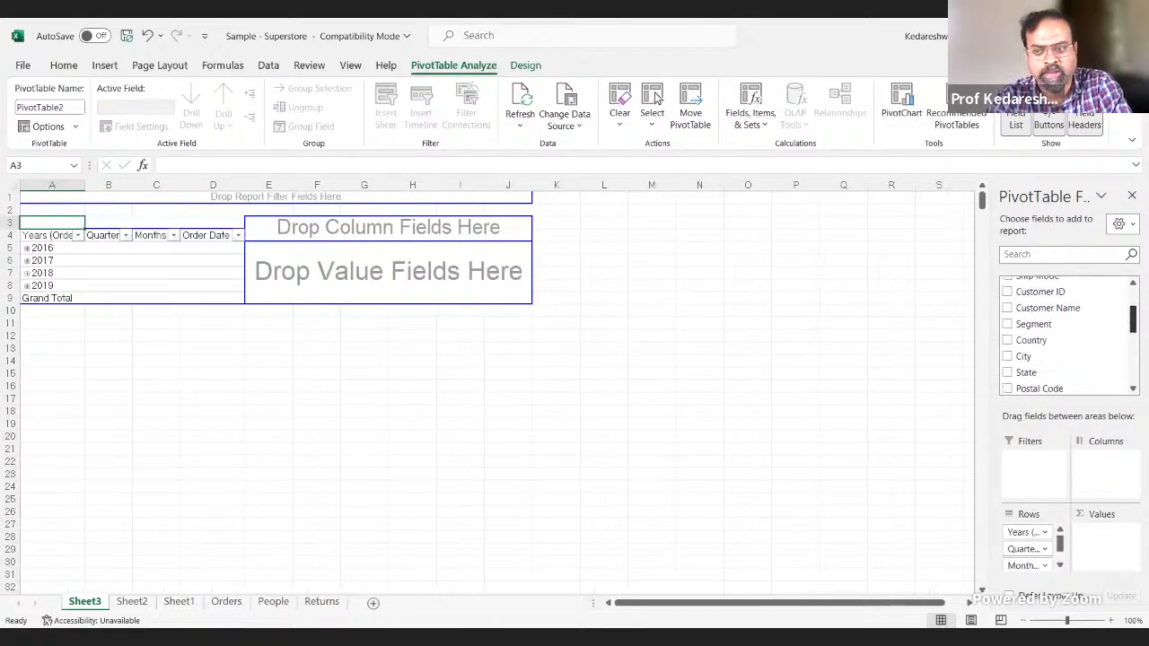
pyautogui.scroll(3, 1095, 356)
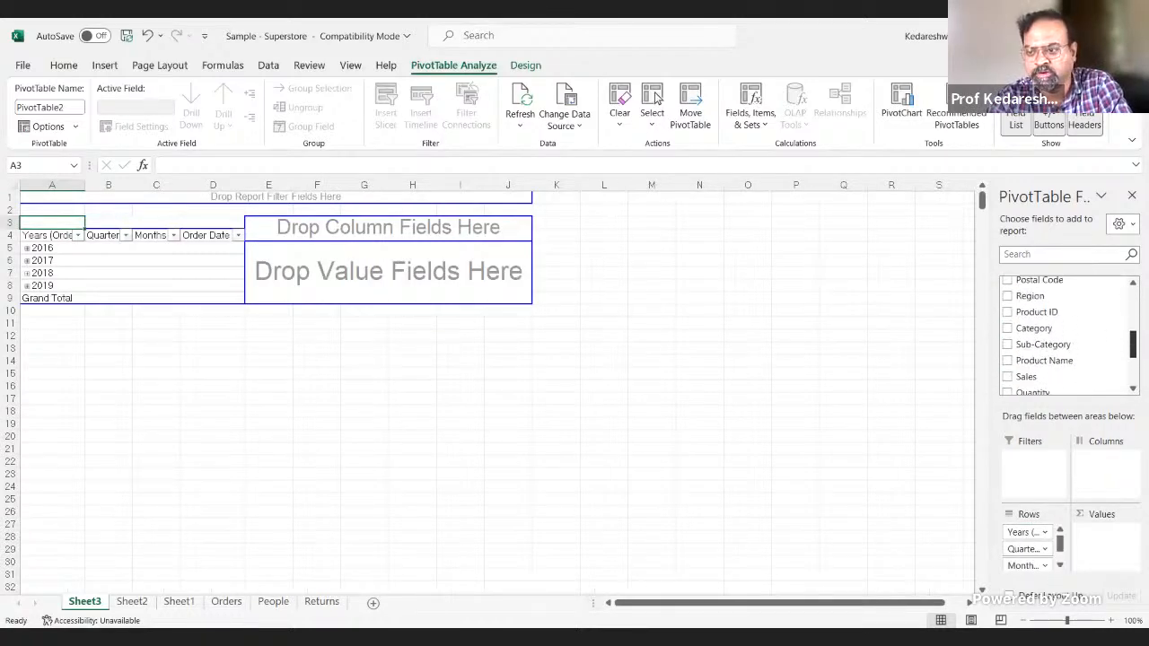
pyautogui.moveTo(1095, 356); pyautogui.dragTo(1095, 545)
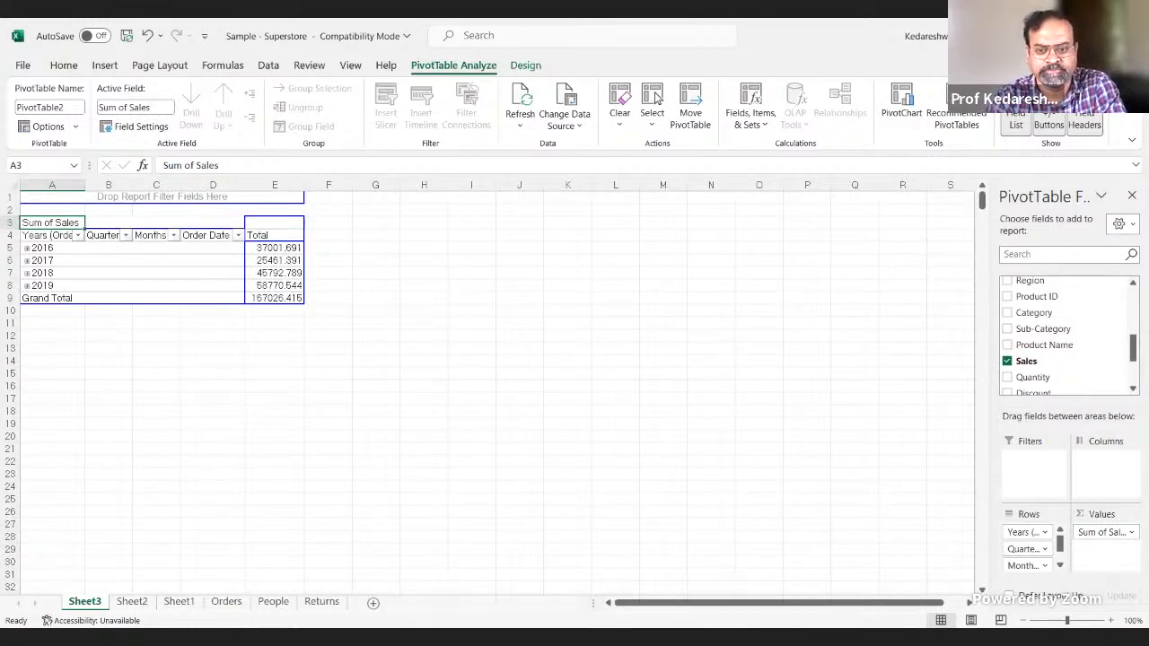
# Step: Compare the yearly sales in the Tableau line chart with the yearly sales in the Excel PivotTable
pyautogui.hotkey('alt', 'Tab')
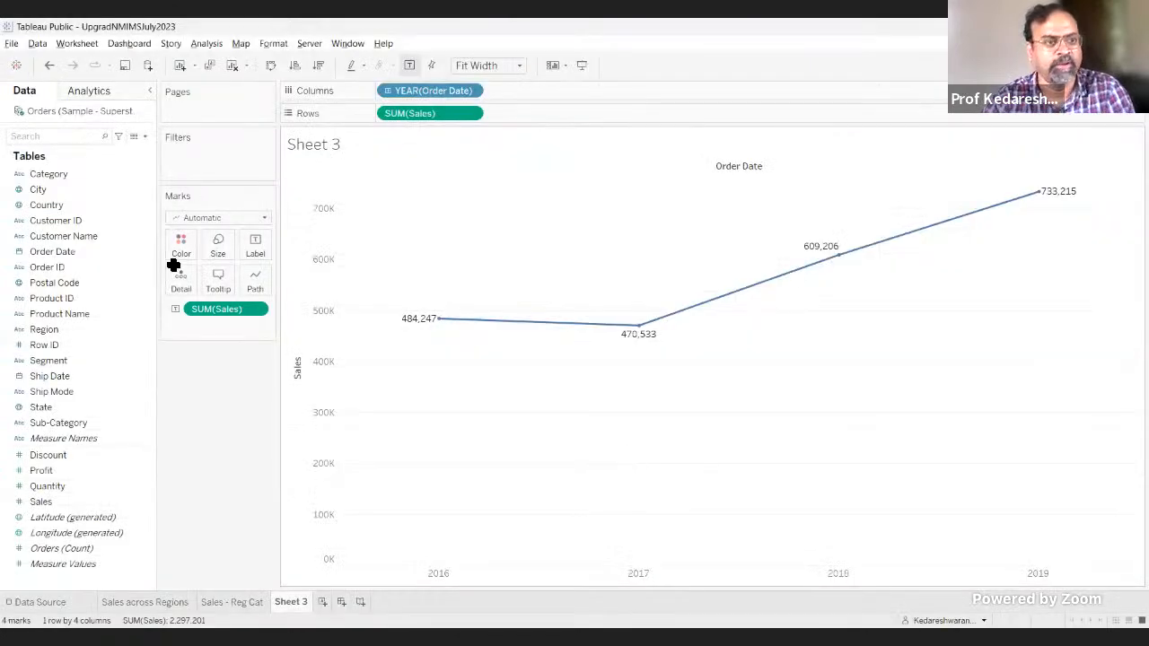
pyautogui.hotkey('alt', 'Tab')
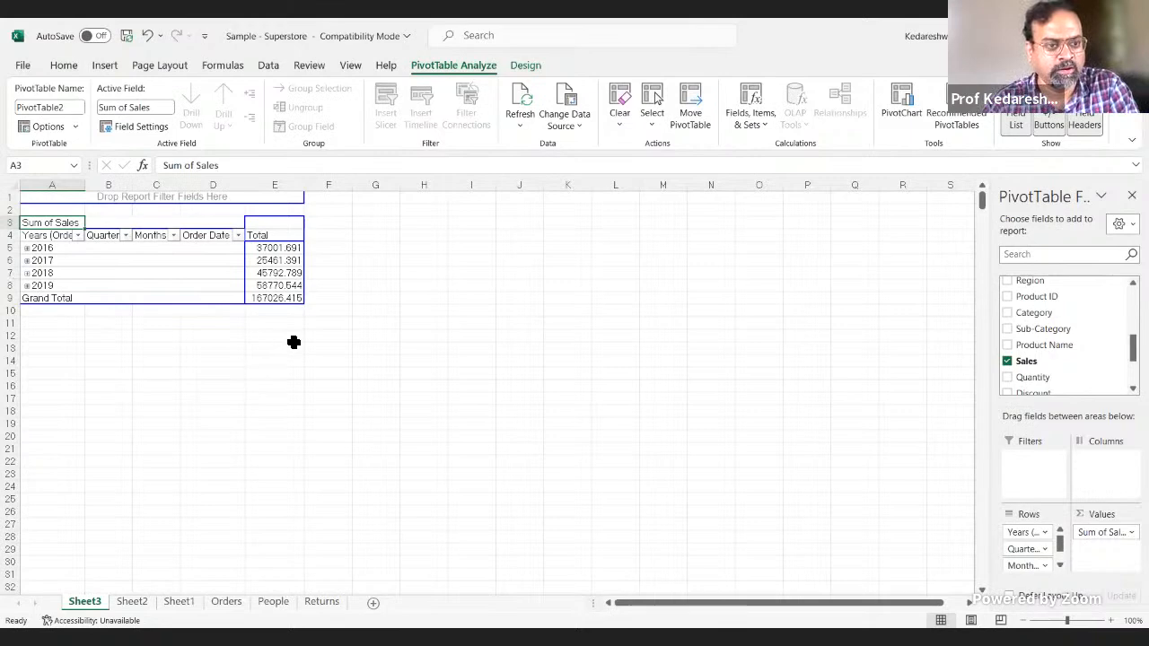
pyautogui.hotkey('alt', 'Tab')
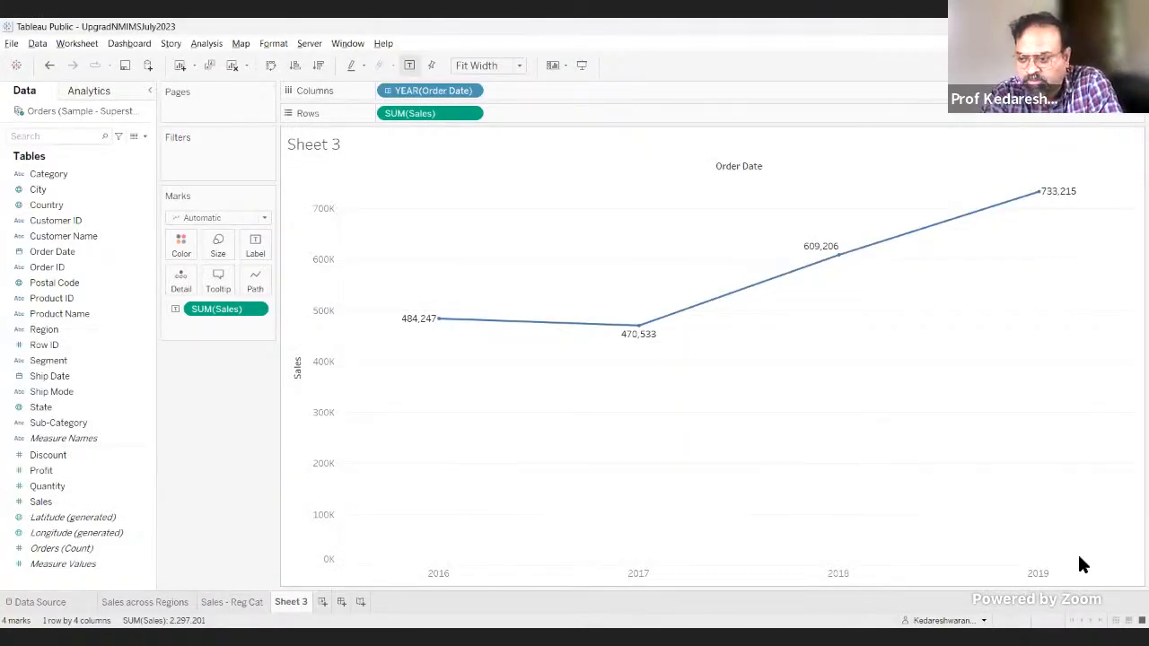
pyautogui.hotkey('alt', 'Tab')
pyautogui.hotkey('alt', 'Tab')
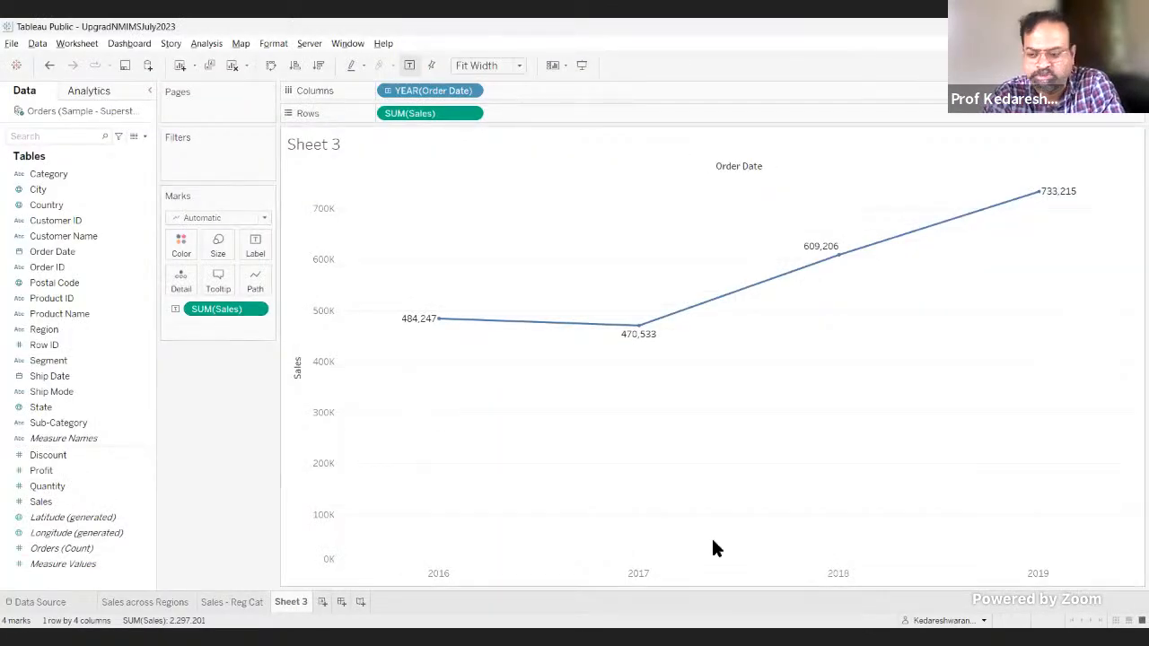
pyautogui.hotkey('alt', 'Tab')
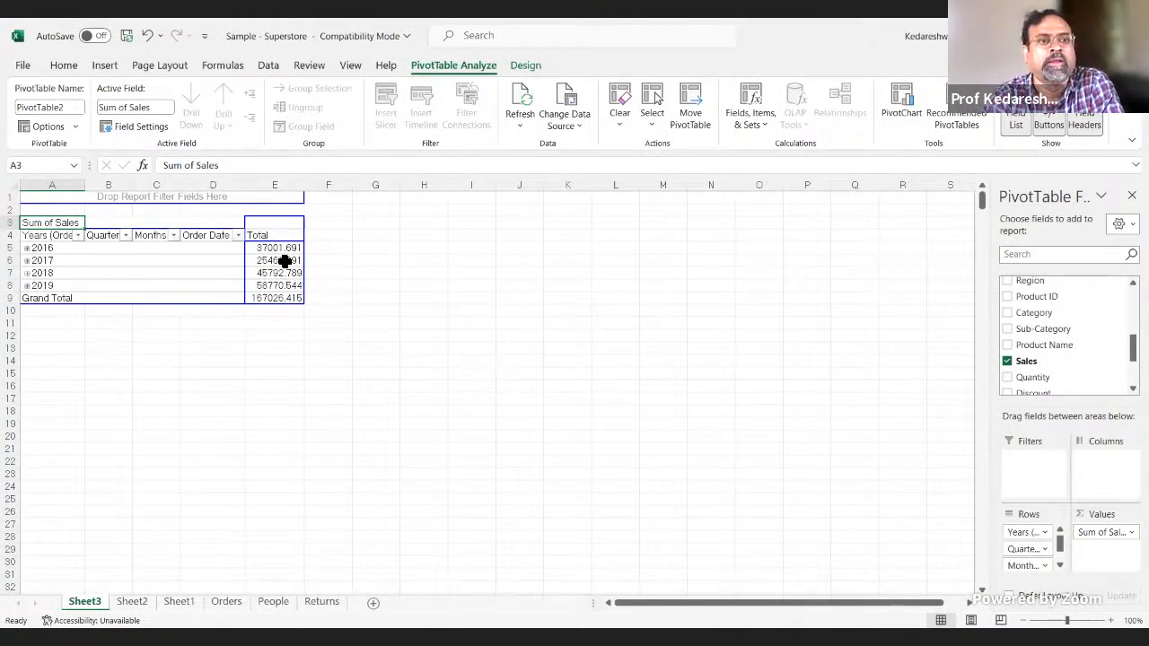
pyautogui.hotkey('alt', 'Tab')
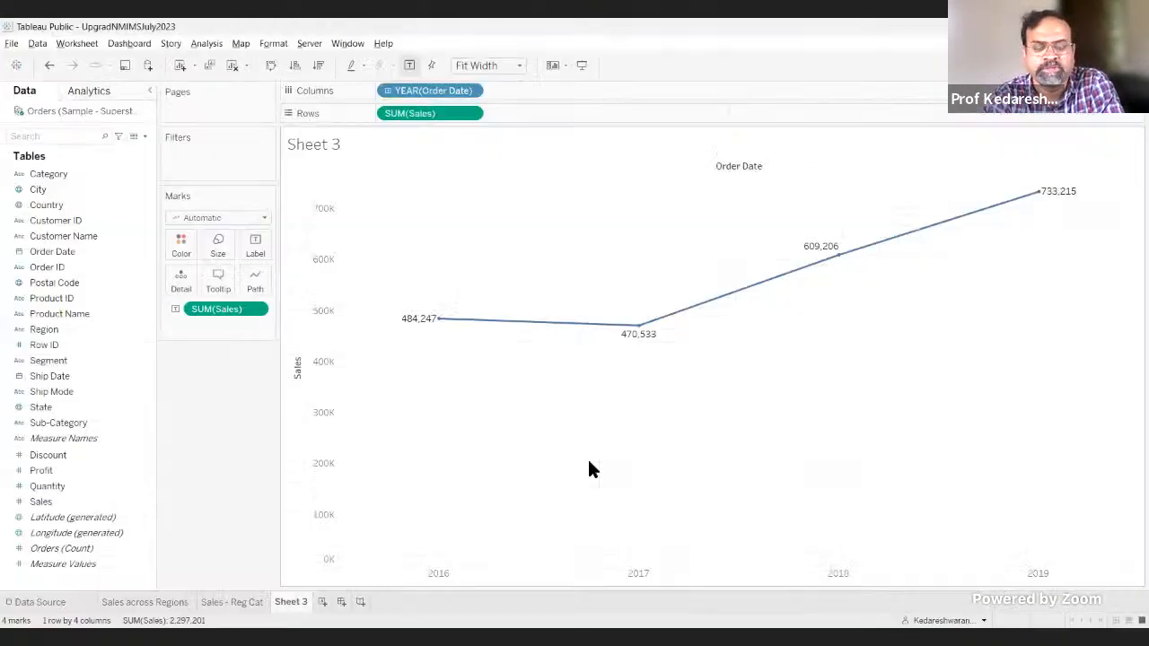
pyautogui.hotkey('alt', 'Tab')
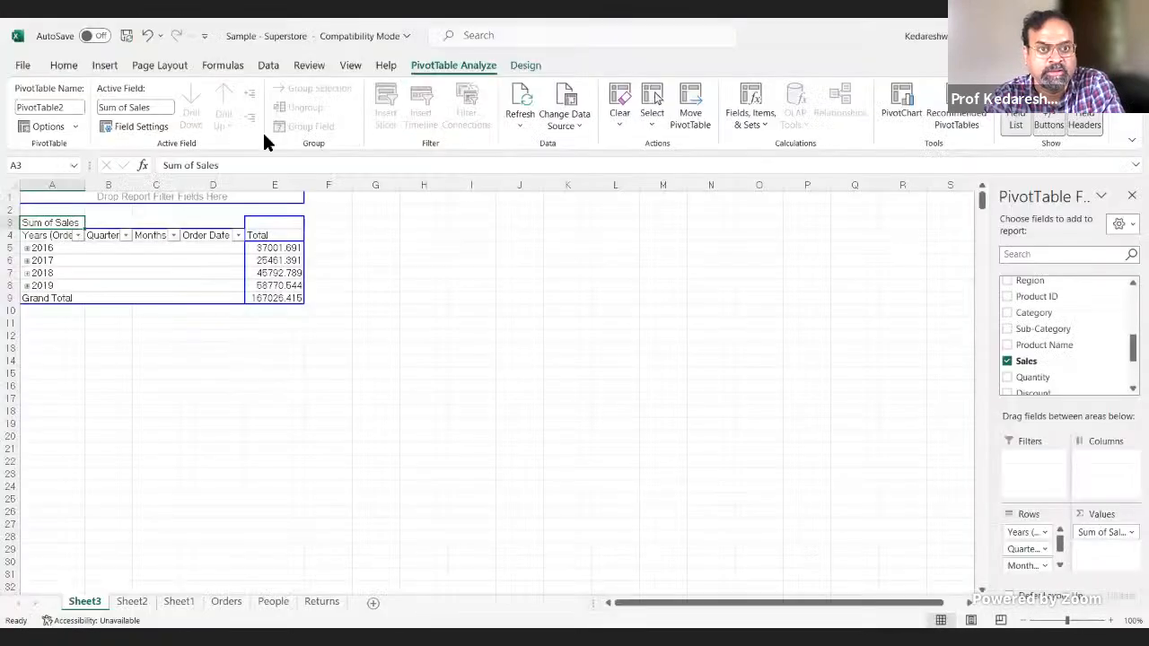
# Step: Switch to Tableau Public and change YEAR(Order Date) on Columns to a continuous field
pyautogui.hotkey('alt', 'Tab')
pyautogui.moveTo(474, 94); pyautogui.dragTo(452, 335)
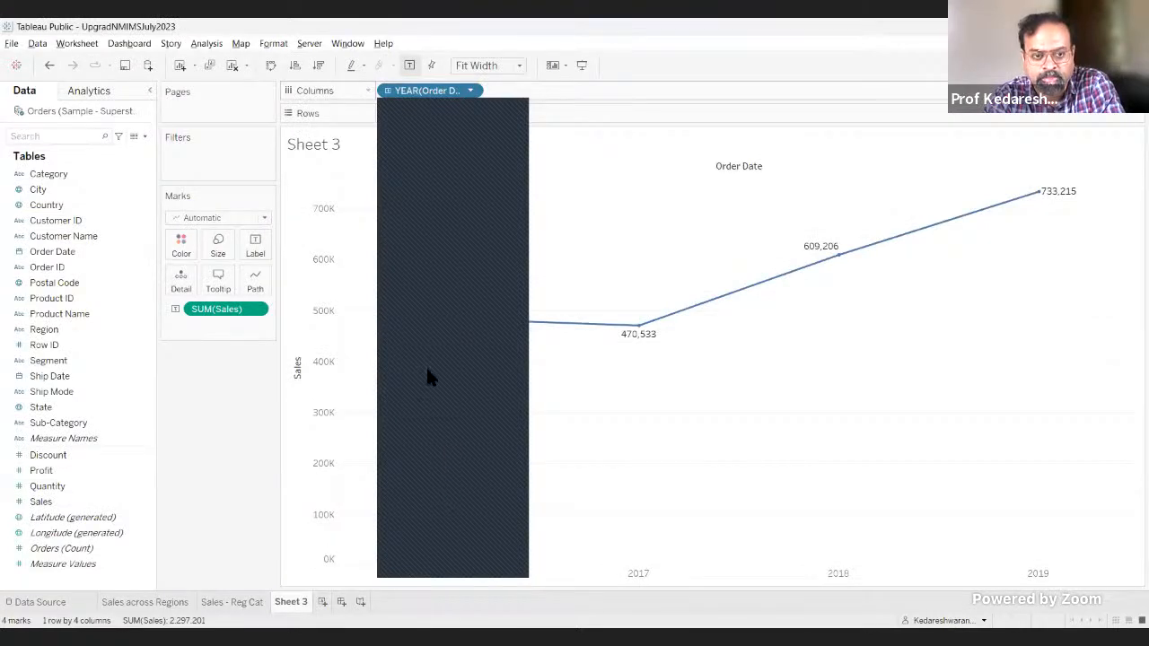
pyautogui.moveTo(427, 370); pyautogui.dragTo(467, 415)
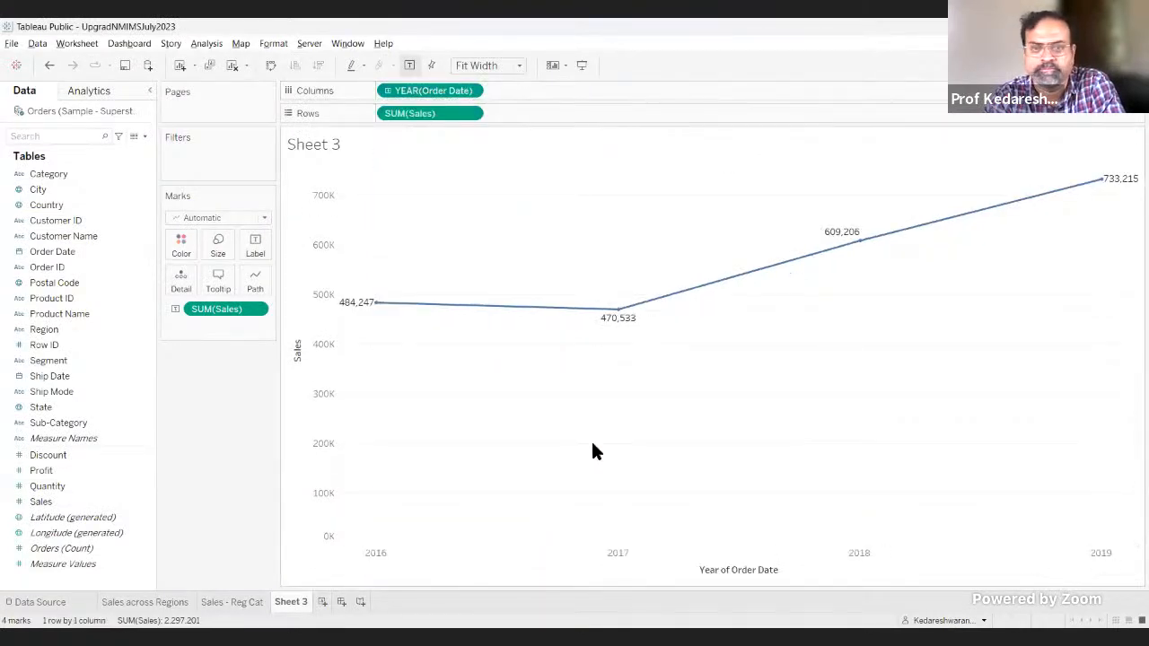
# Step: Compare the continuous-year chart with the Excel PivotTable, checking its 2016 row, and return to Tableau Public
pyautogui.hotkey('alt', 'Tab')
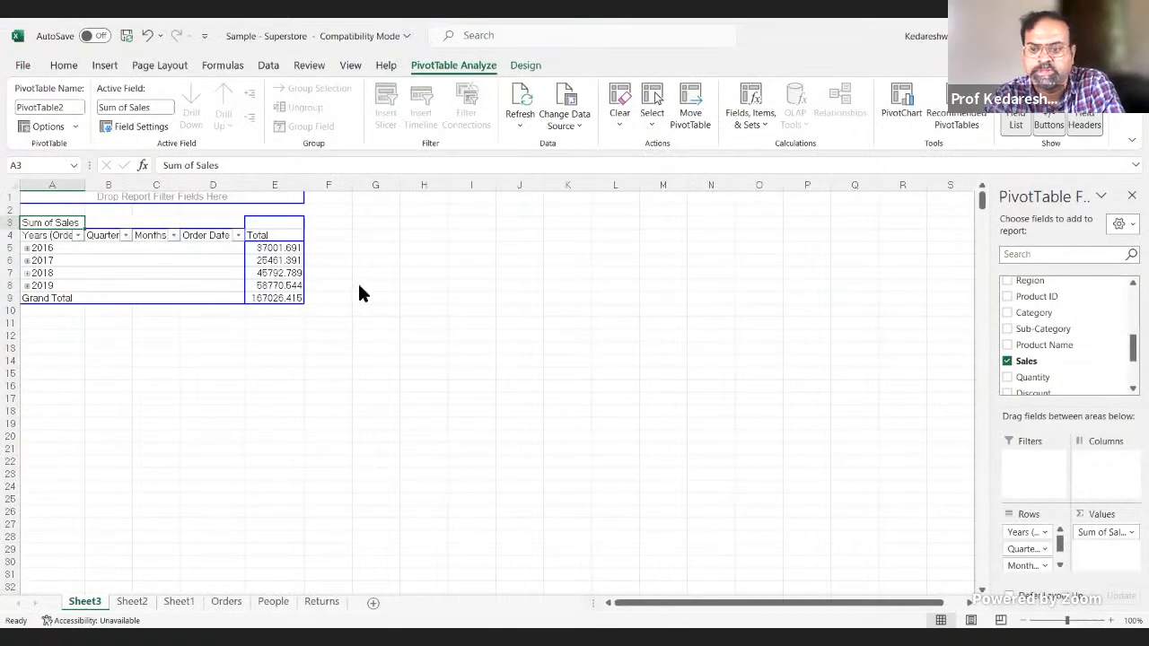
pyautogui.hotkey('alt', 'Tab')
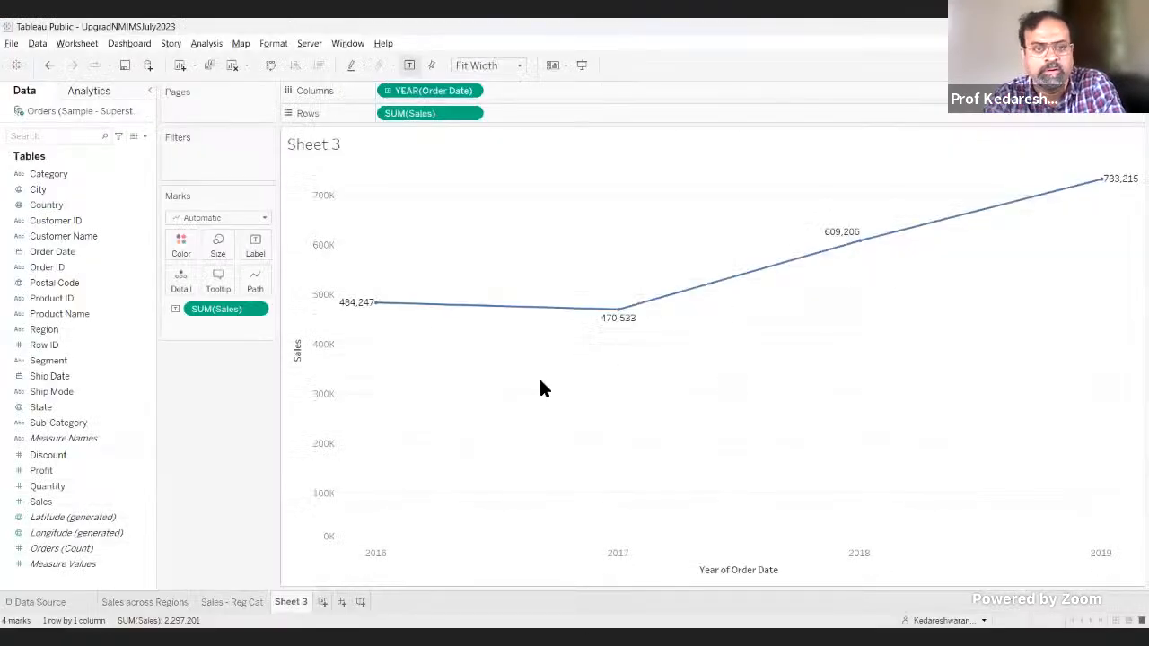
pyautogui.hotkey('alt', 'Tab')
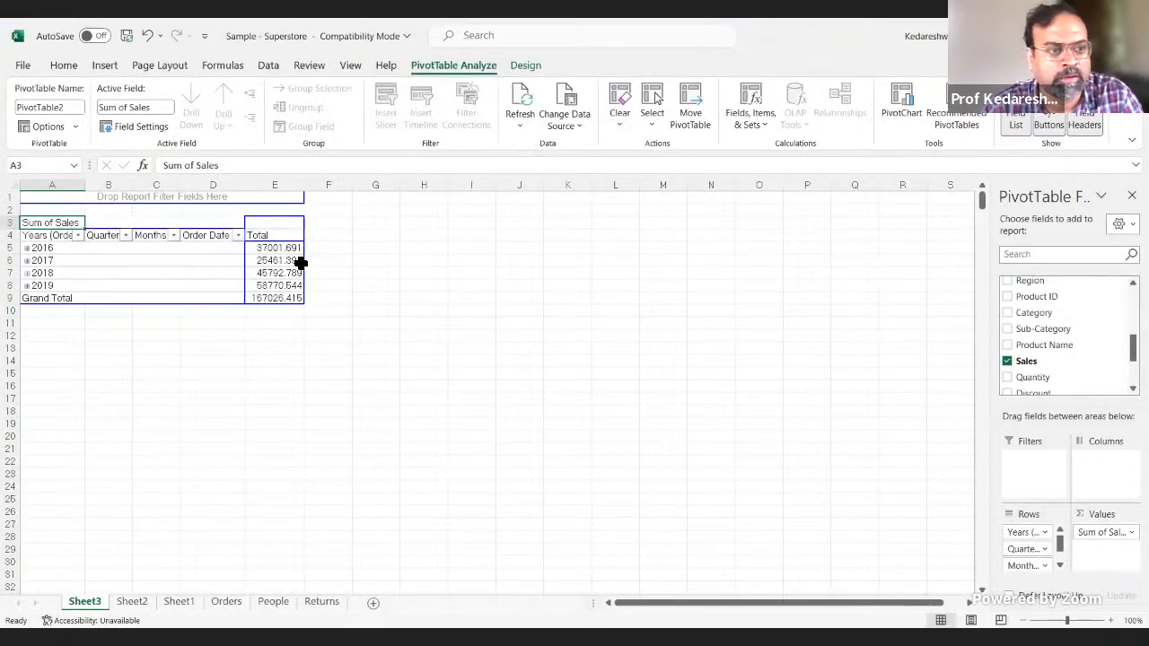
pyautogui.click(29, 249)
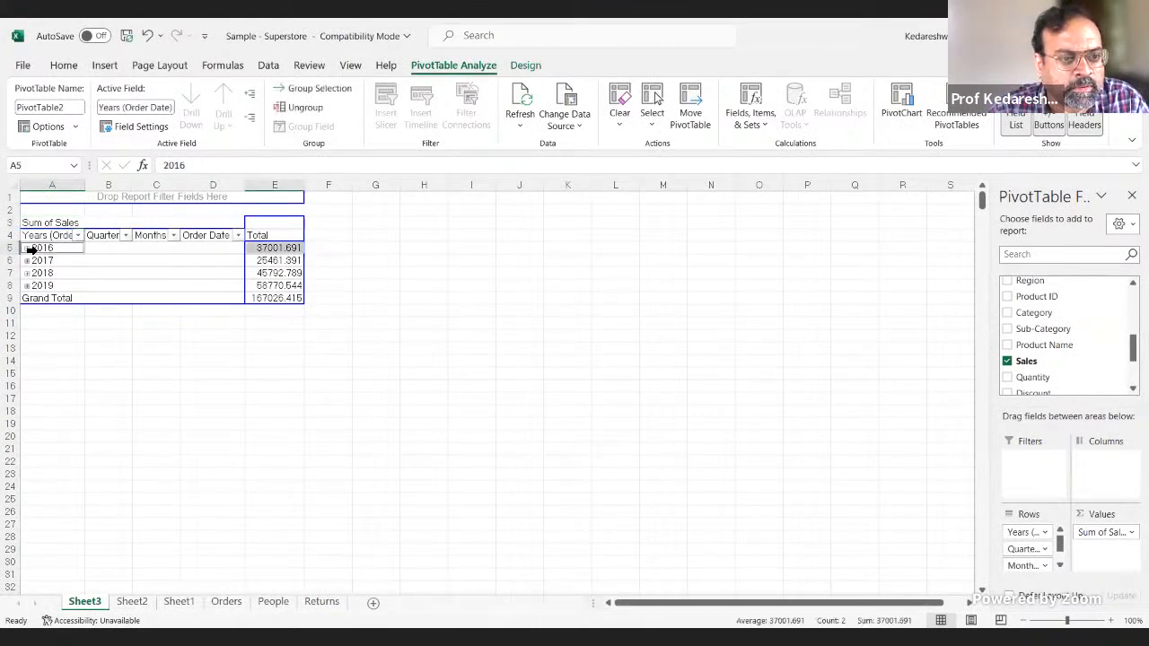
pyautogui.click(435, 313)
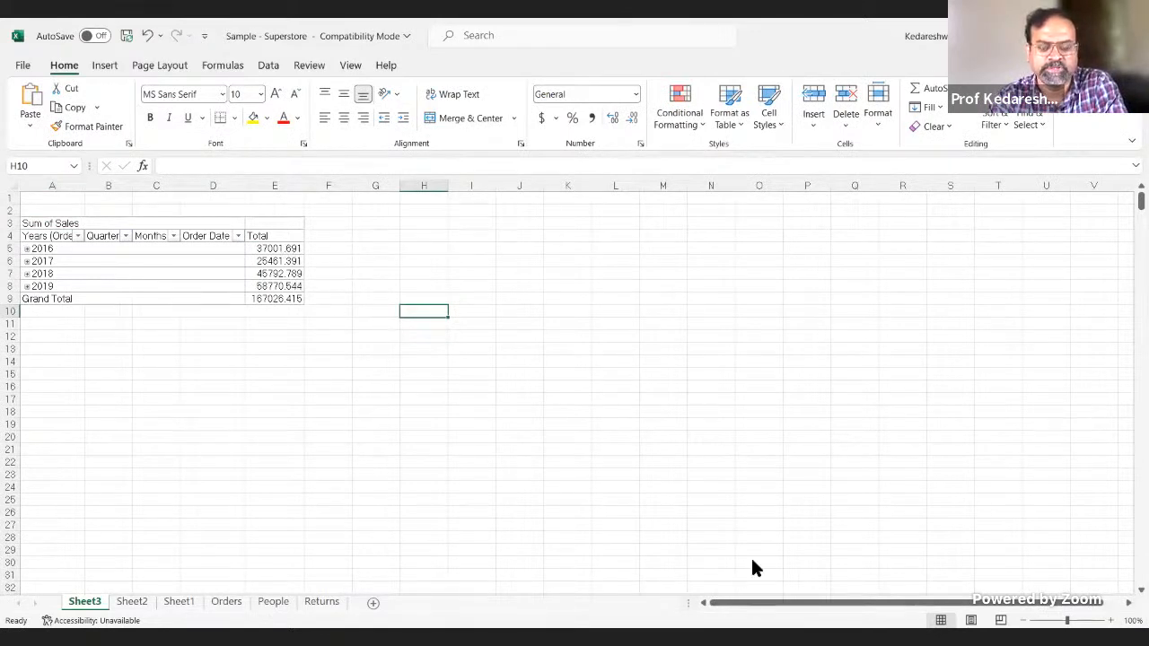
pyautogui.click(438, 639)
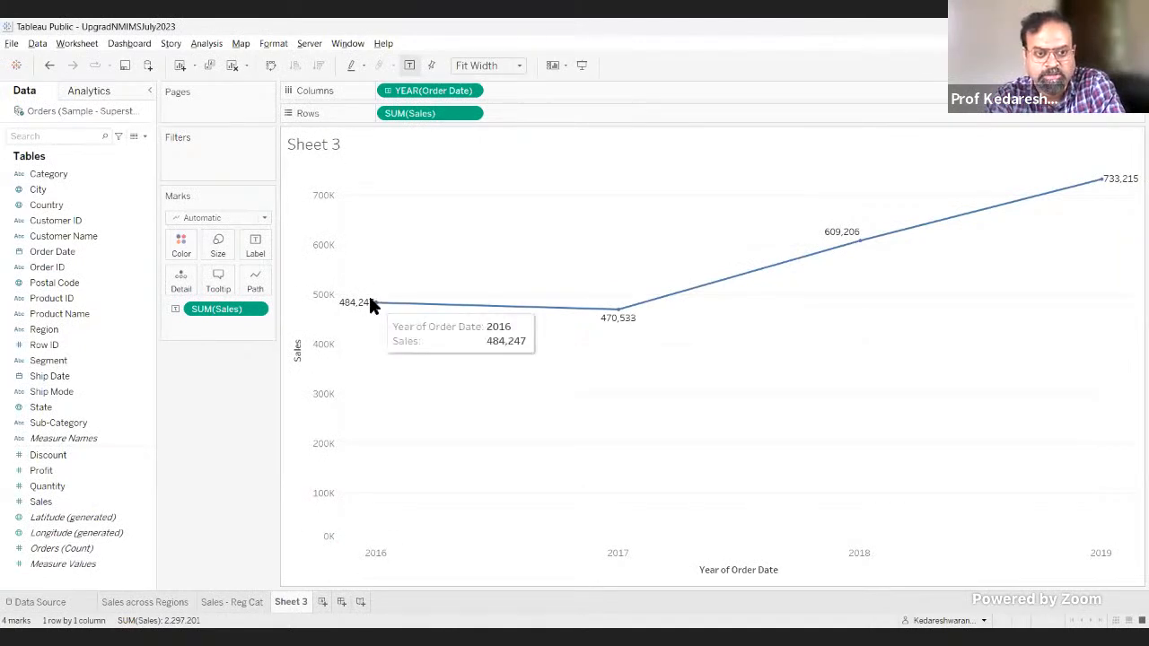
# Step: Change YEAR(Order Date) on Columns back to a discrete year
pyautogui.click(475, 91)
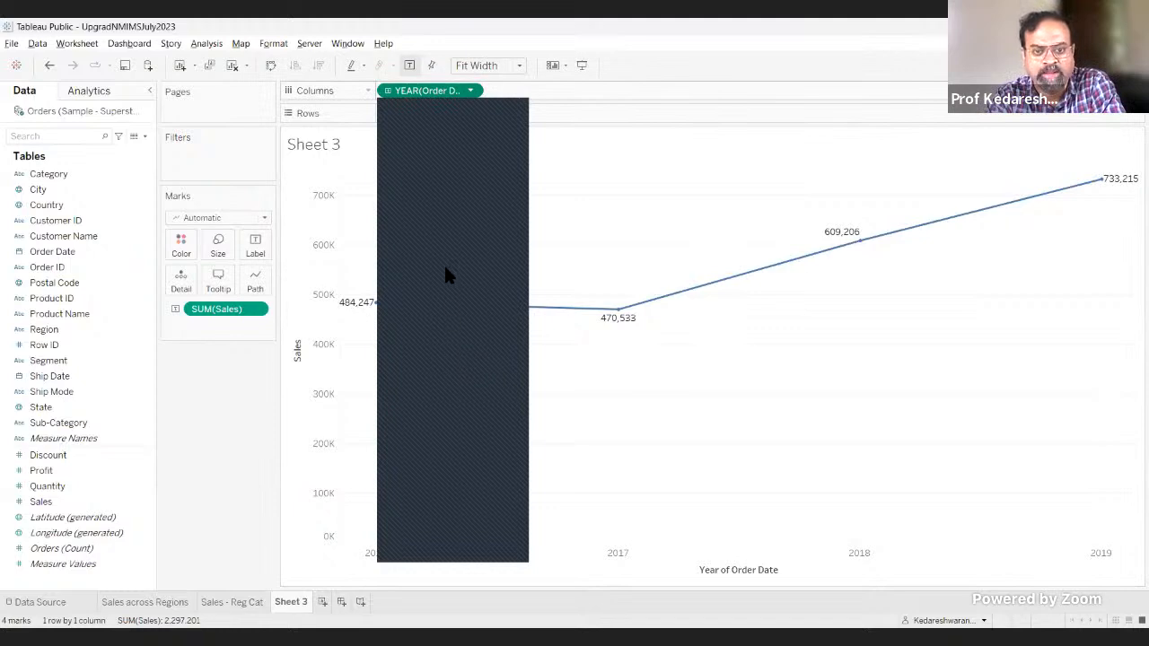
pyautogui.click(593, 522)
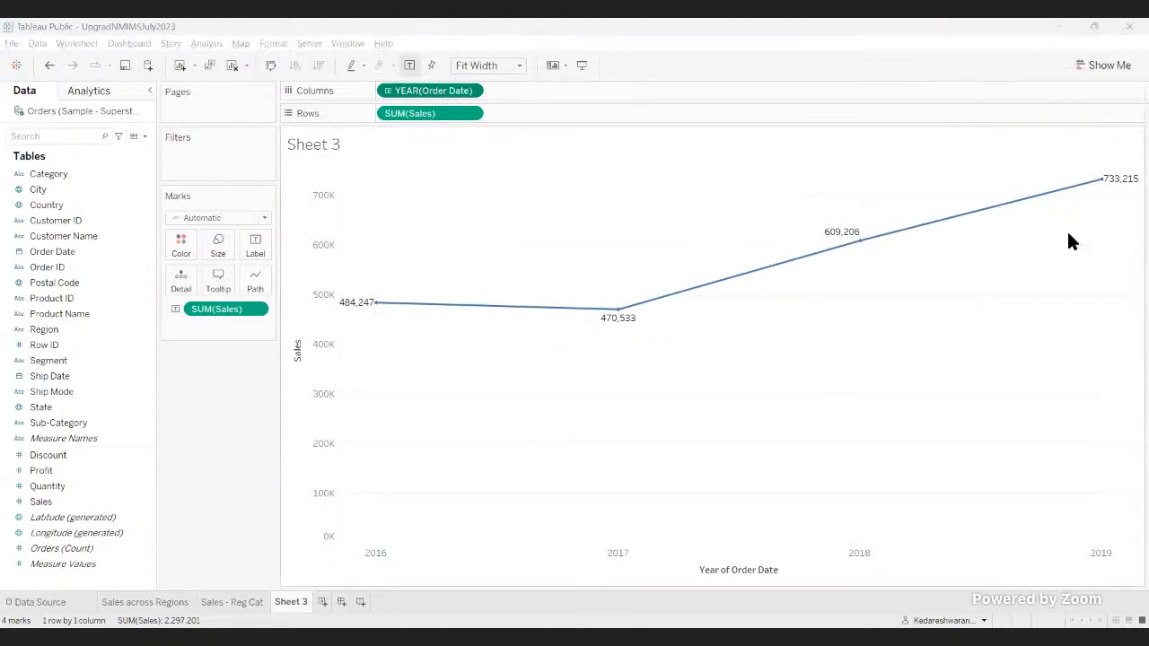
pyautogui.click(471, 91)
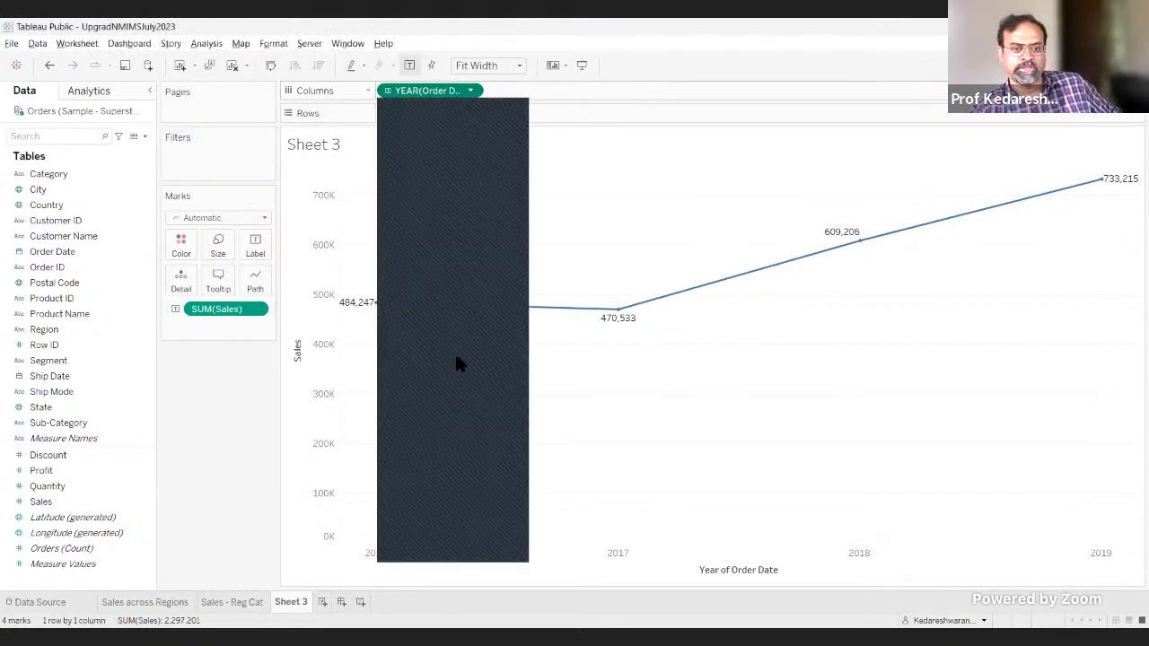
pyautogui.click(476, 283)
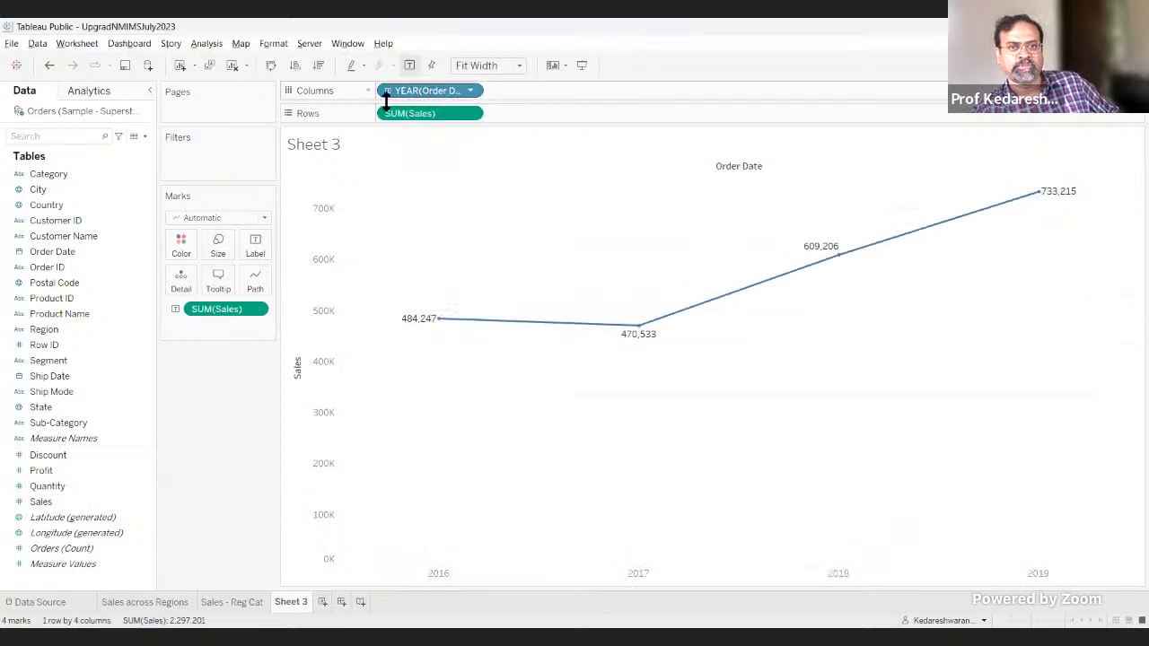
# Step: Examine the date-level options available for YEAR(Order Date) and the 2016 point on the chart
pyautogui.click(470, 92)
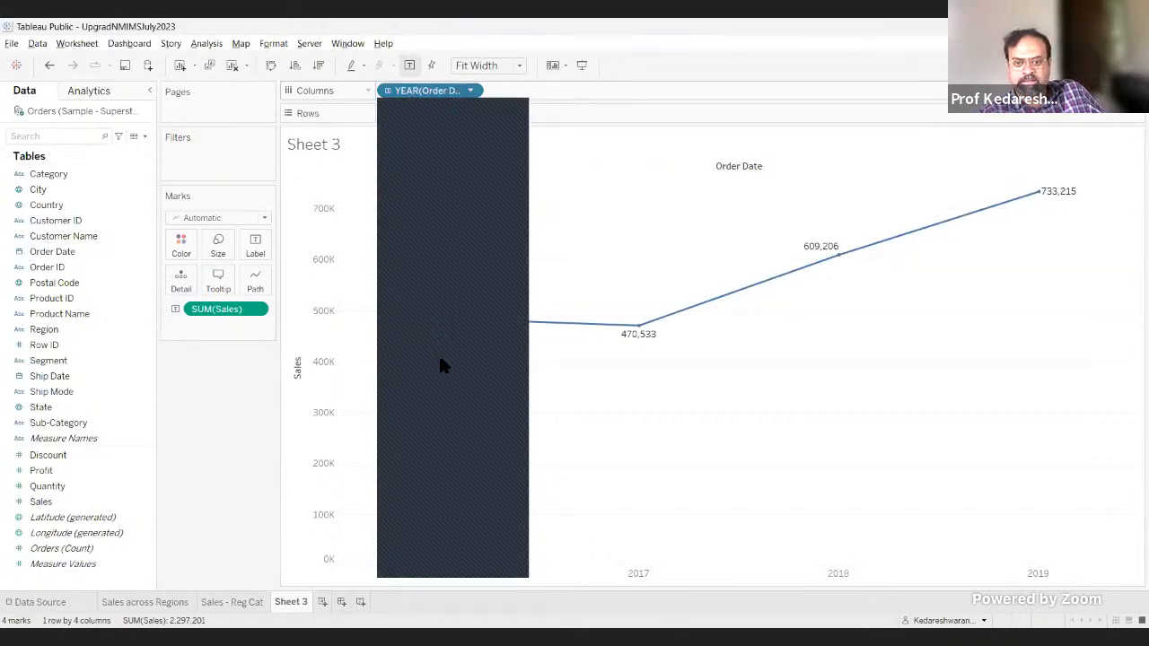
pyautogui.moveTo(470, 333)
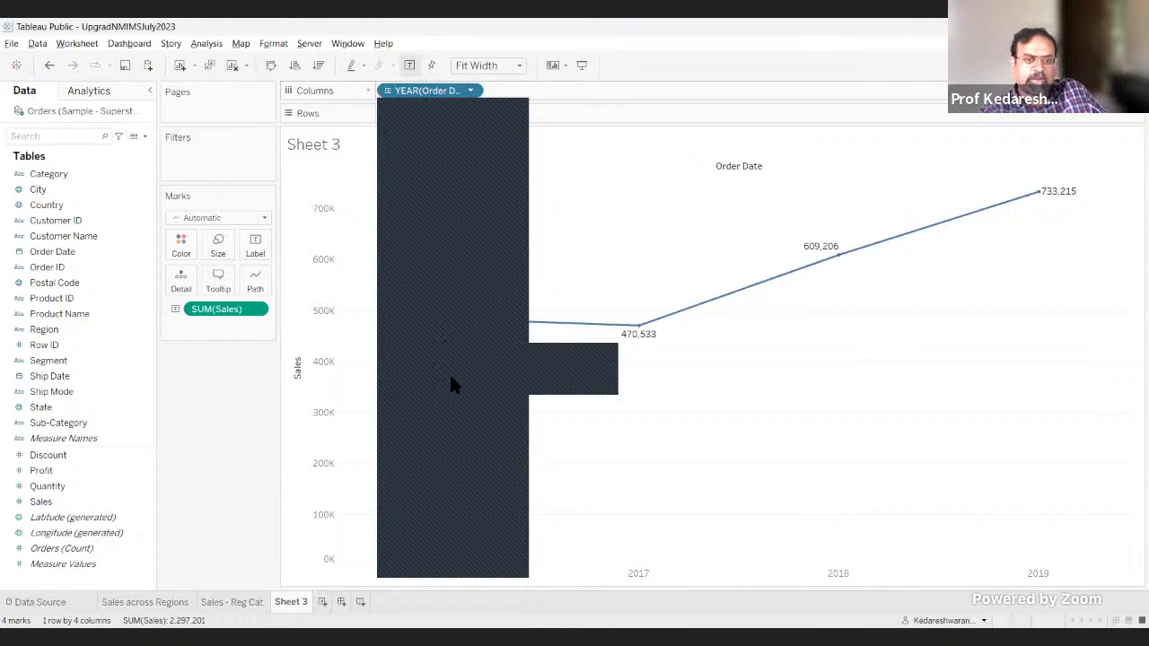
pyautogui.click(648, 445)
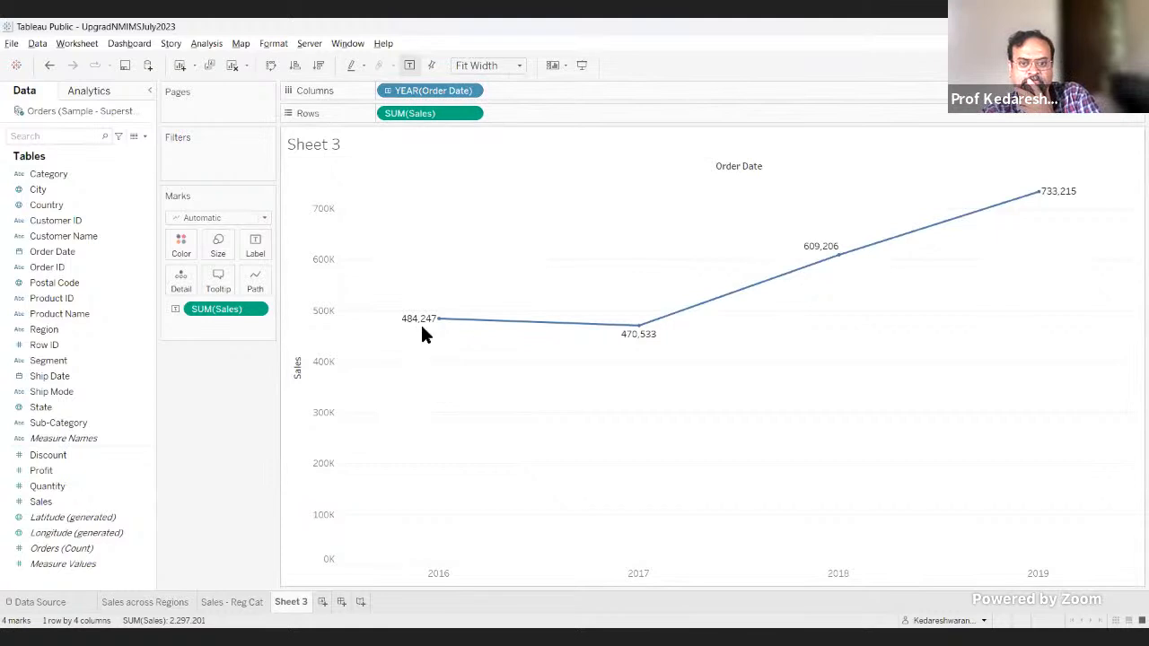
pyautogui.moveTo(436, 322)
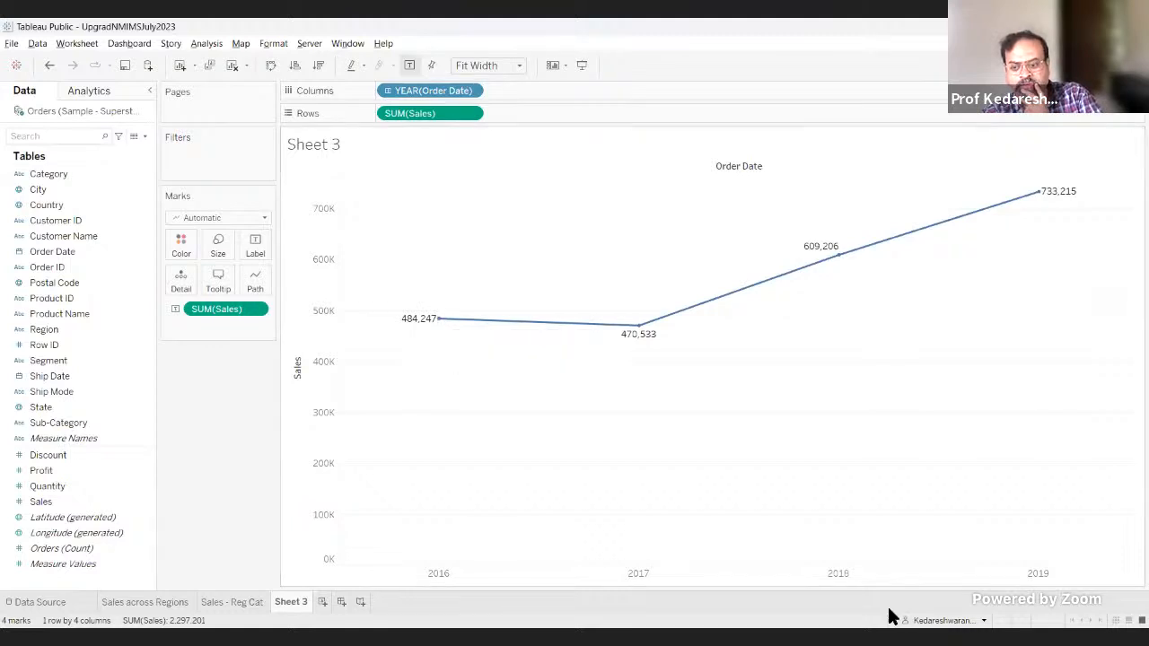
# Step: Switch to Excel and filter the Order Date column on the Orders sheet to show only 2016
pyautogui.hotkey('alt', 'Tab')
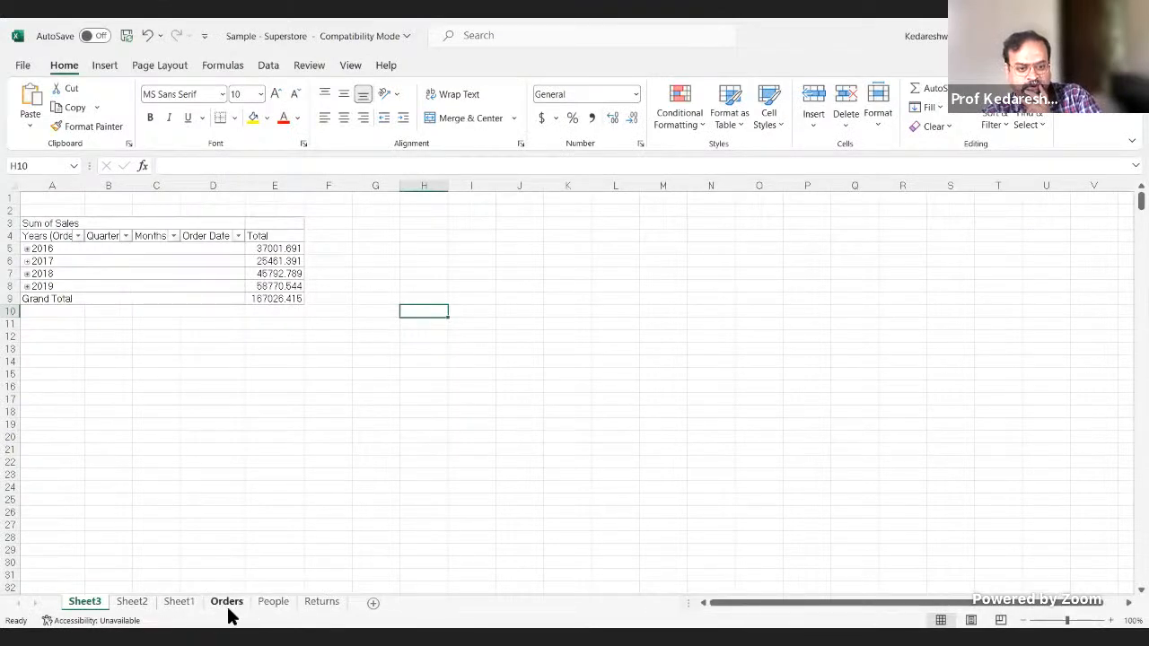
pyautogui.click(223, 608)
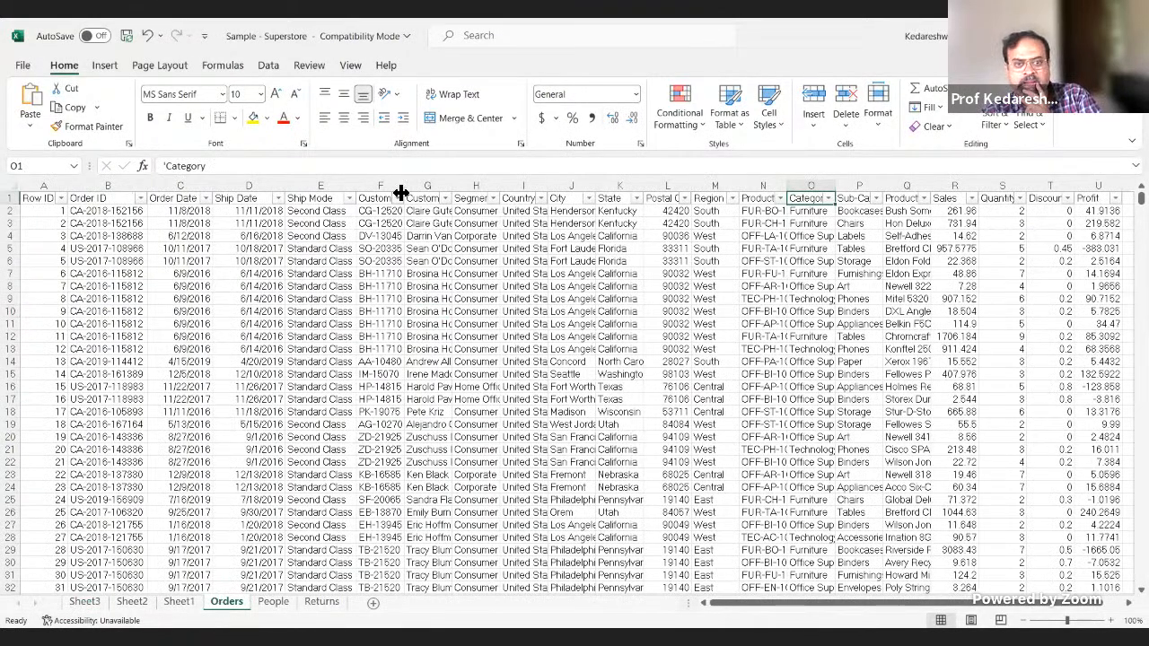
pyautogui.click(206, 198)
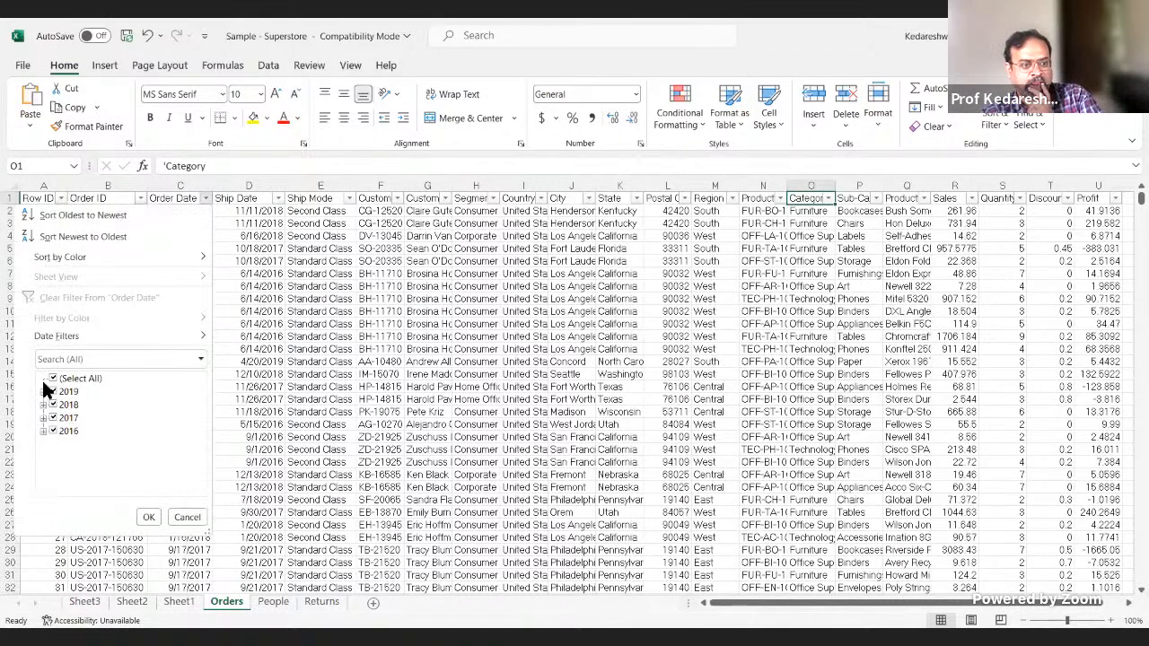
pyautogui.click(53, 379)
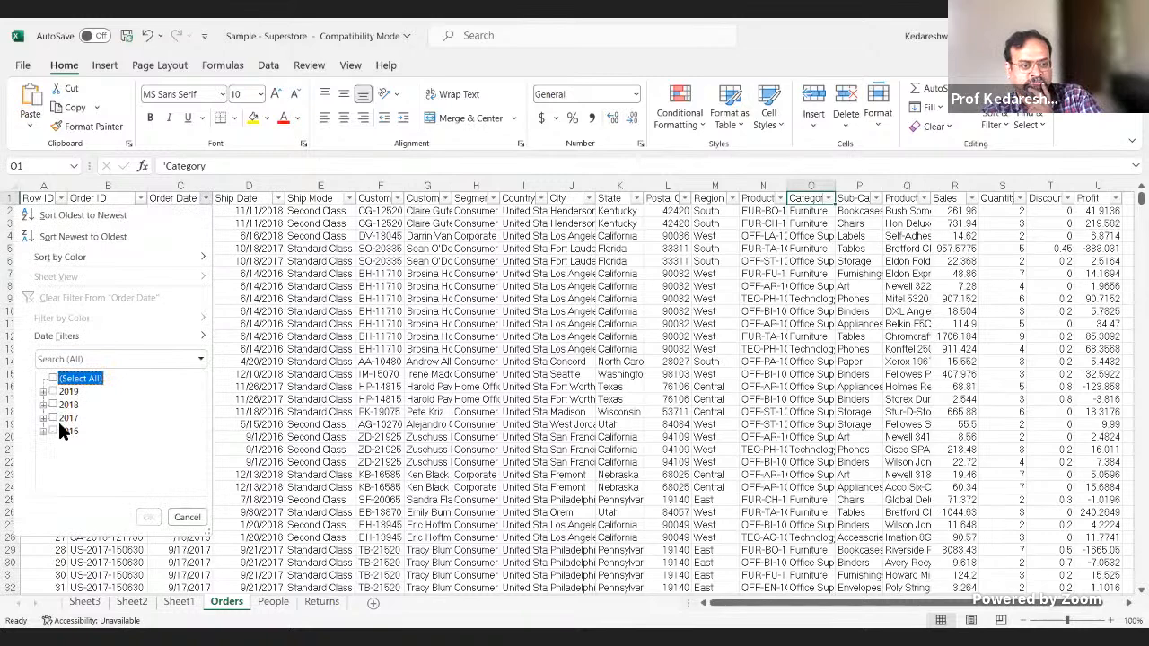
pyautogui.click(43, 431)
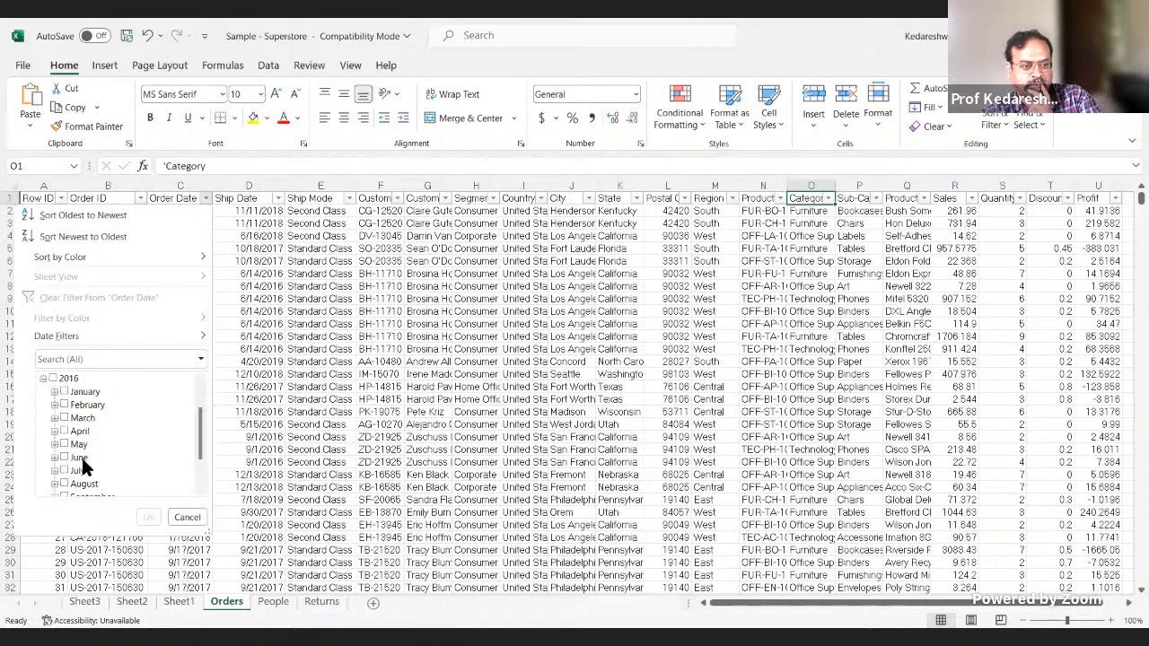
pyautogui.click(53, 378)
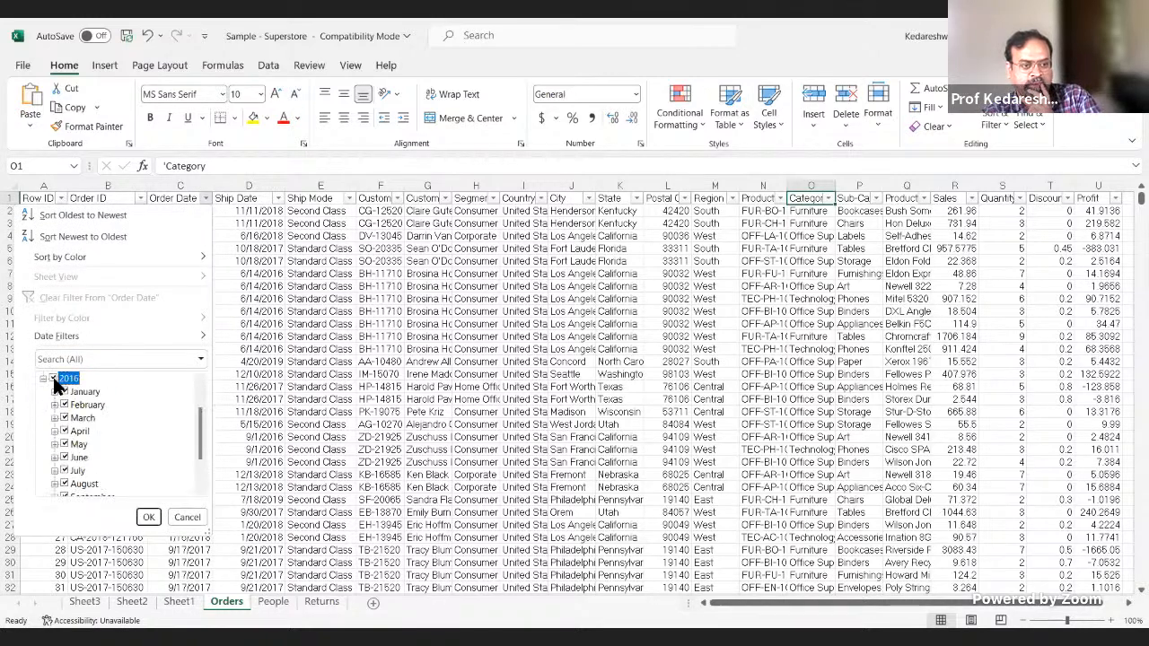
pyautogui.click(149, 517)
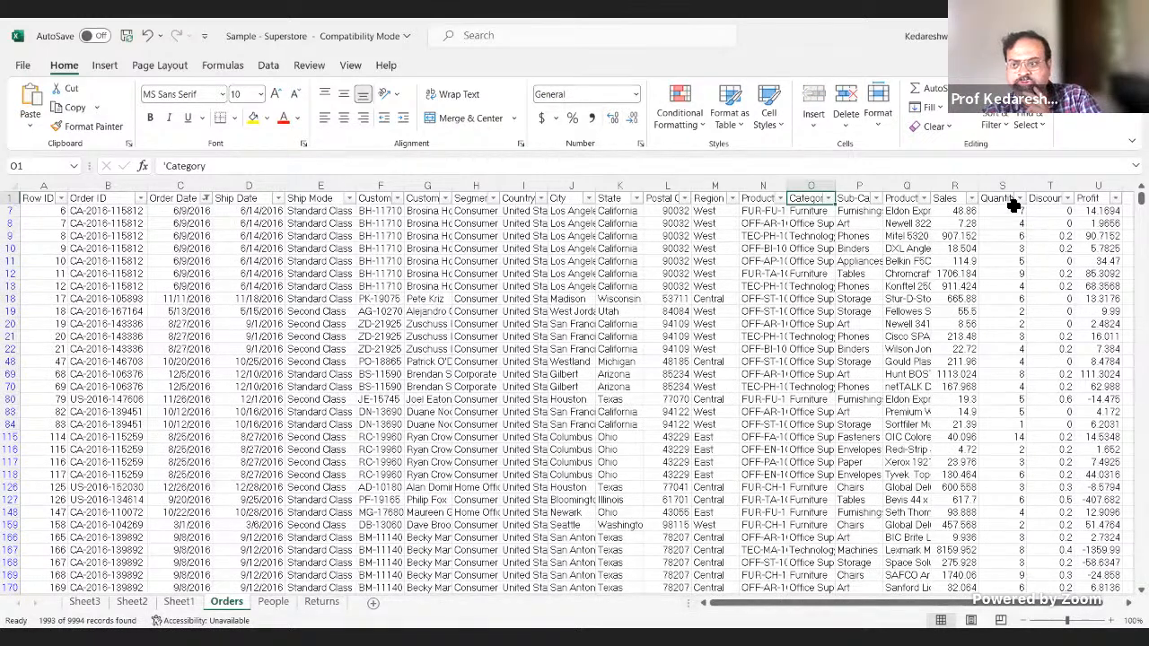
# Step: Select all filtered 2016 Sales values to read their sum, compare it with Tableau Public's 2016 point, and return to Excel
pyautogui.click(949, 211)
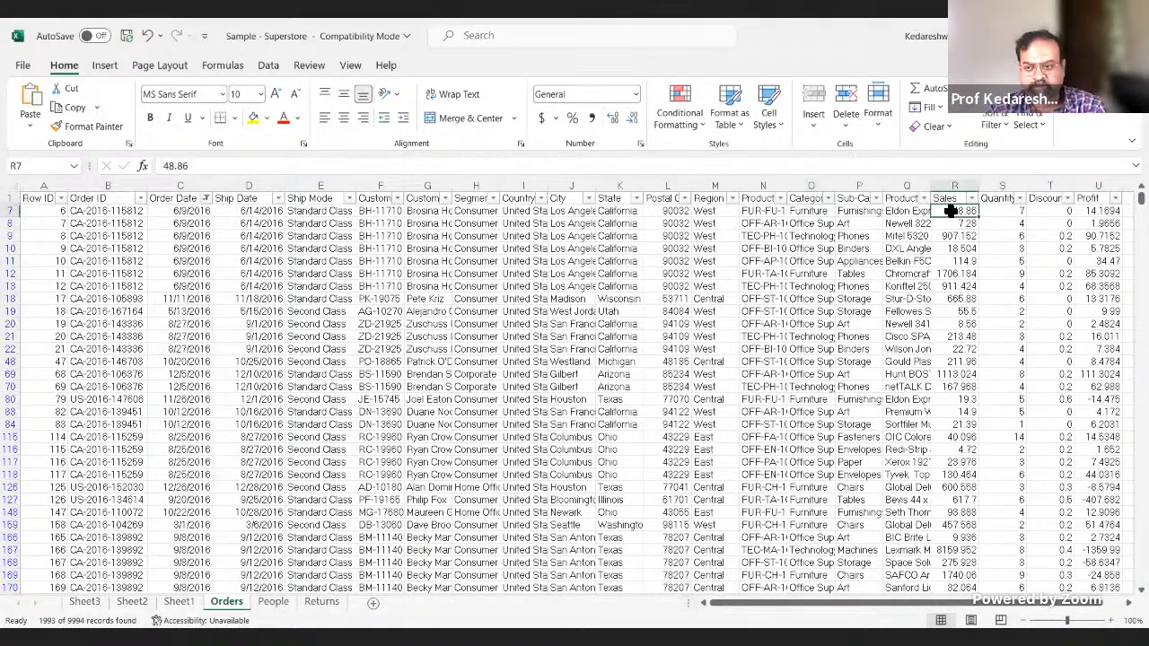
pyautogui.hotkey('ctrl', 'shift', 'Down')
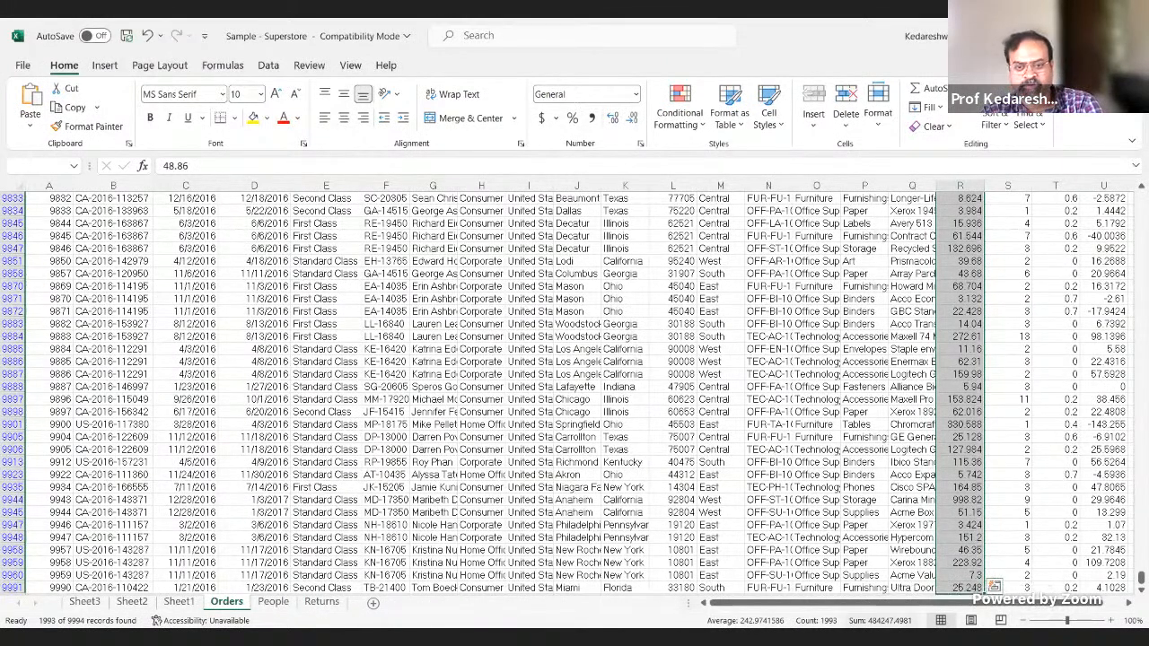
pyautogui.hotkey('alt', 'Tab')
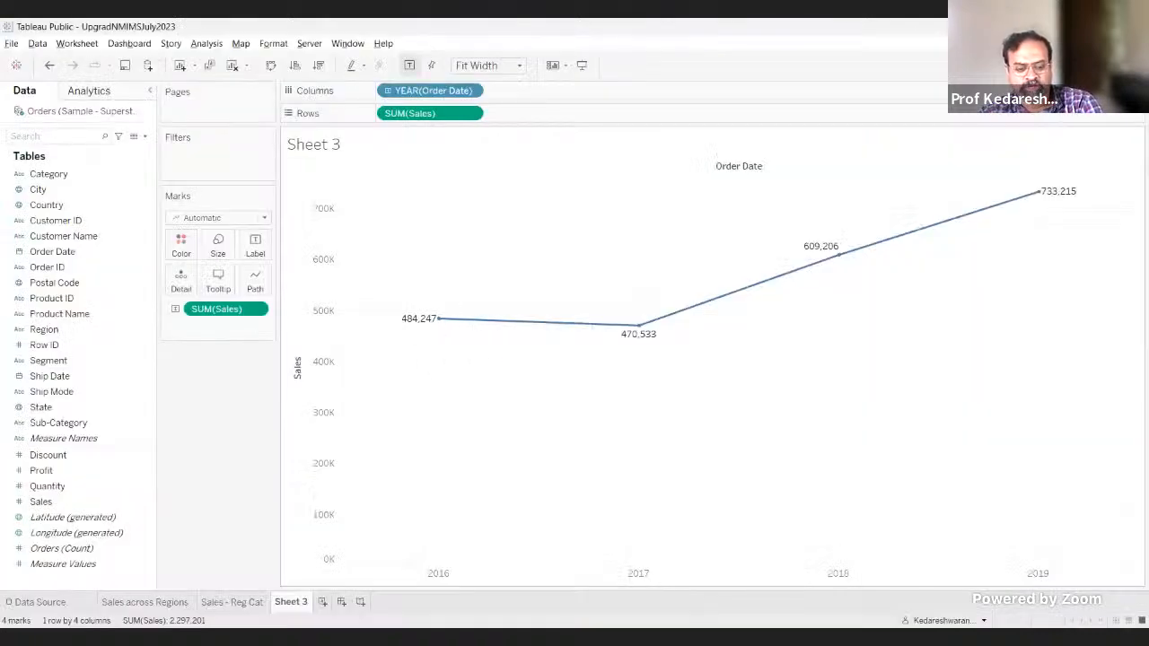
pyautogui.hotkey('alt', 'Tab')
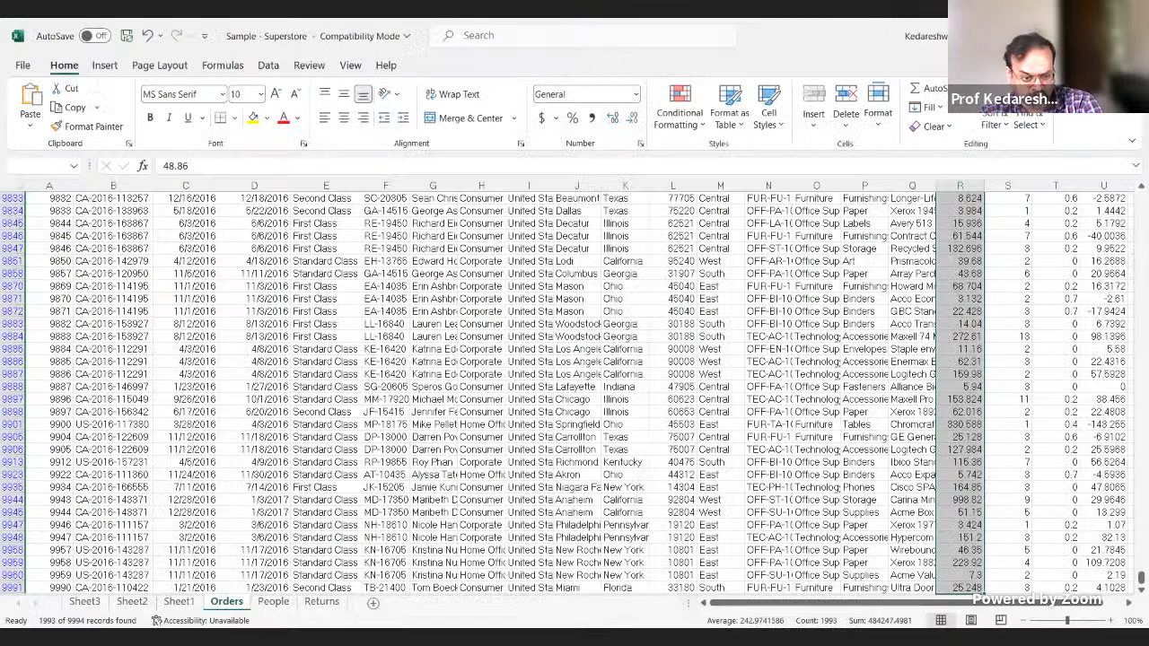
# Step: Open the PivotTable on Sheet3 and widen its PivotTable Fields pane to show the full field names
pyautogui.click(73, 602)
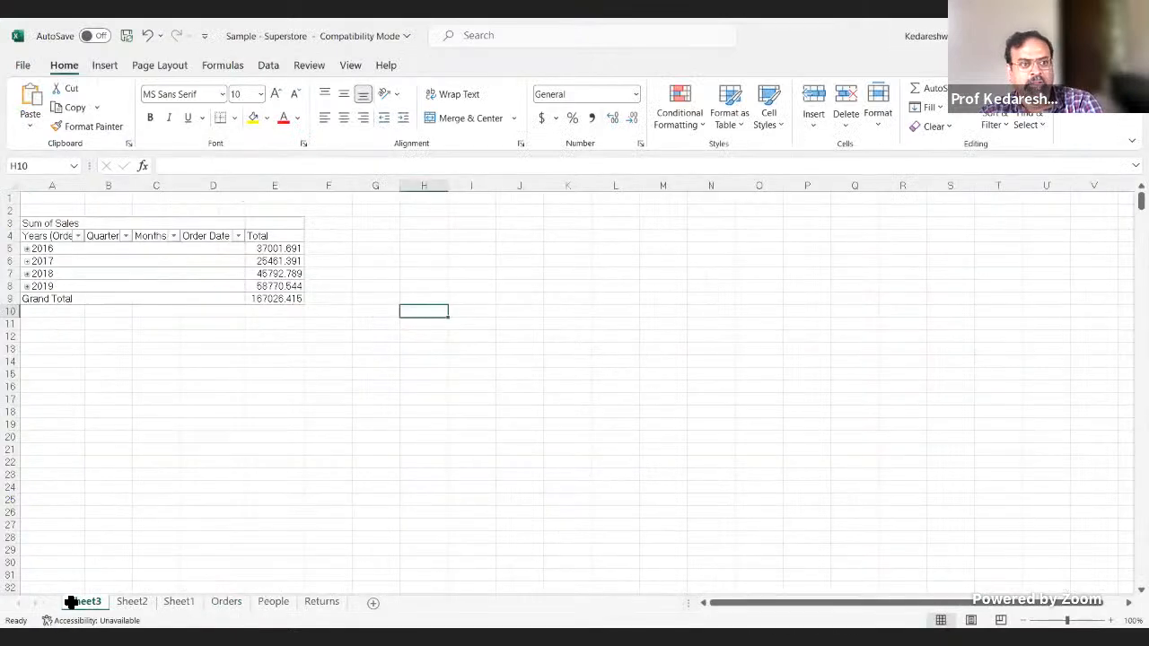
pyautogui.click(205, 262)
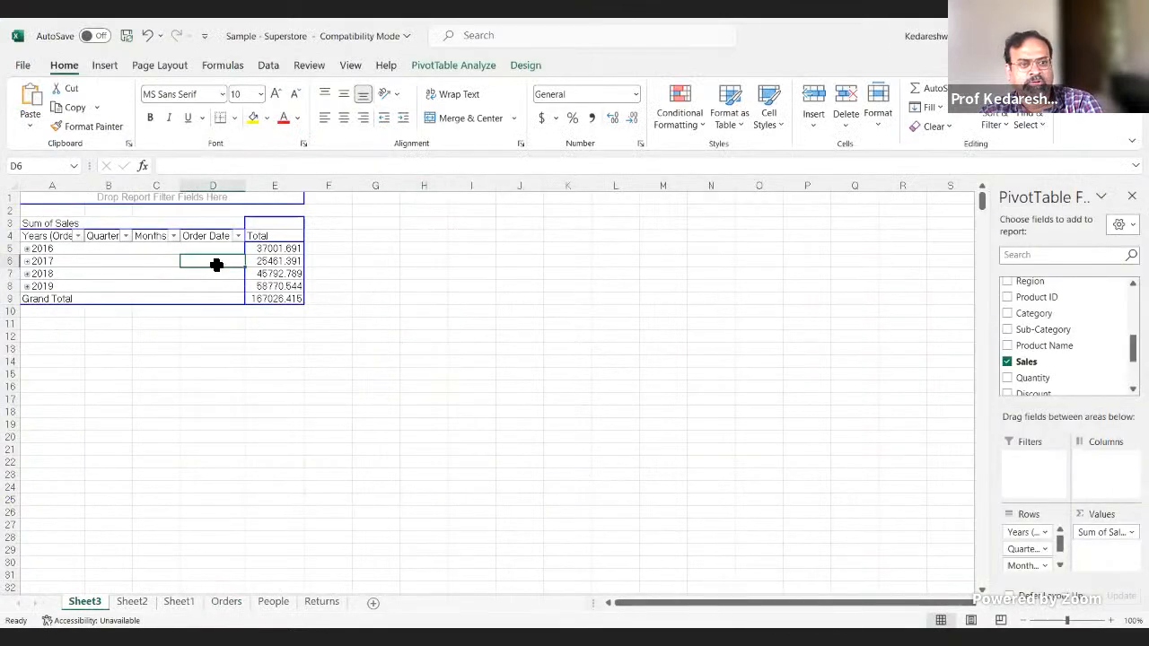
pyautogui.moveTo(1132, 350); pyautogui.dragTo(1132, 370)
pyautogui.scroll(6, 1068, 337)
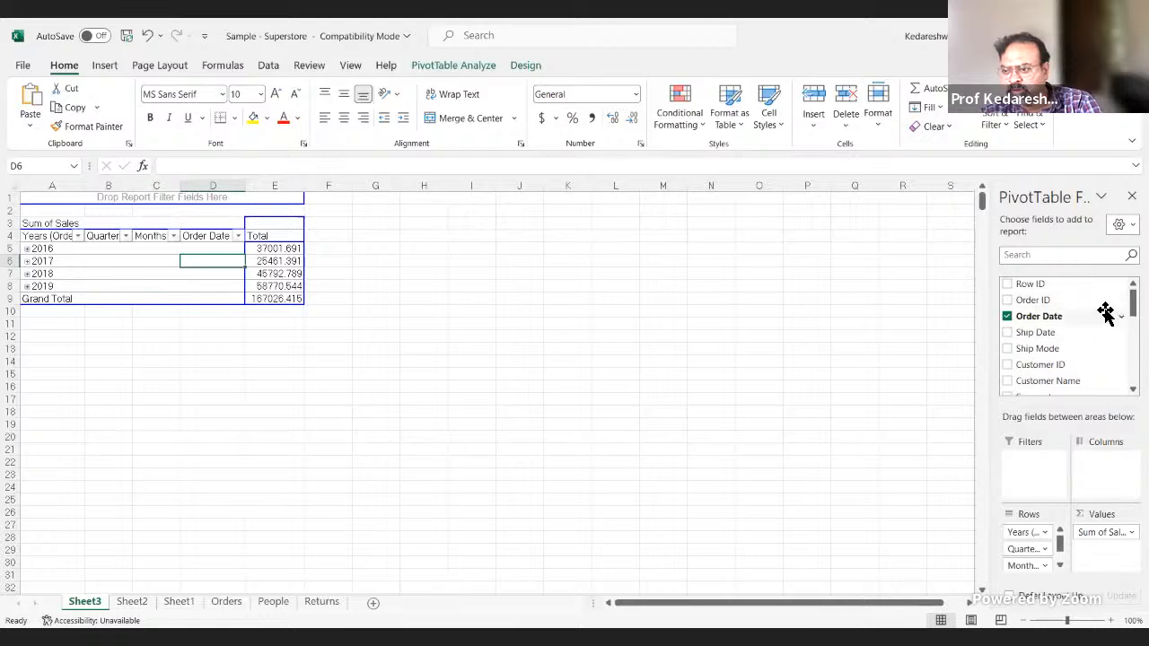
pyautogui.scroll(-2, 1005, 377)
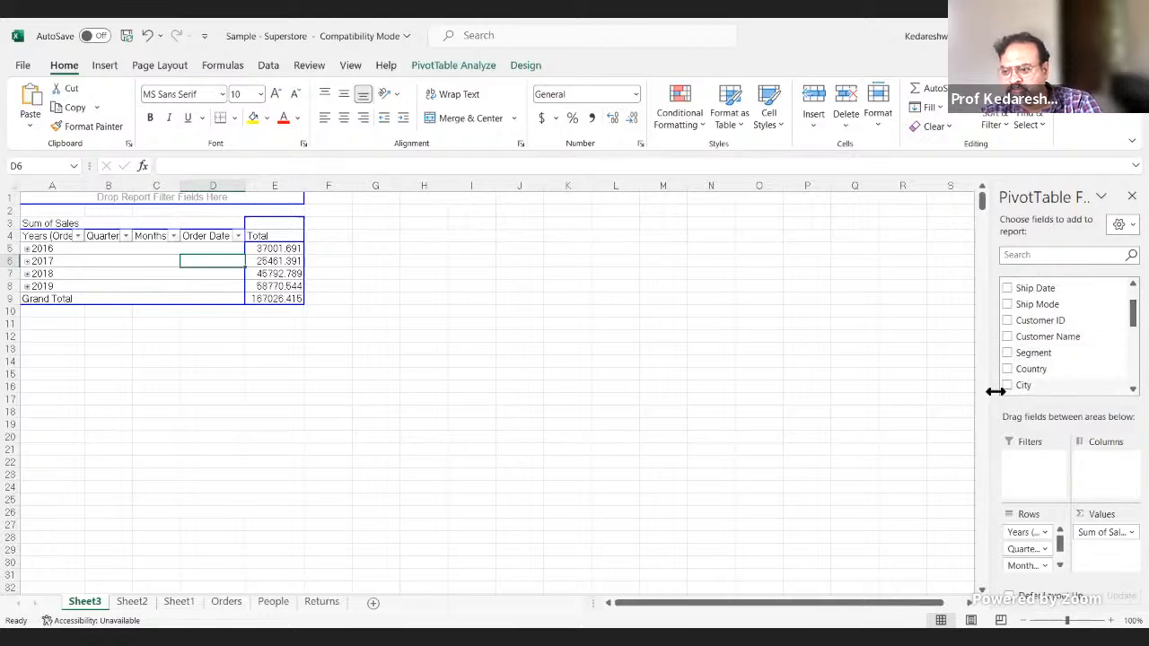
pyautogui.moveTo(993, 390); pyautogui.dragTo(661, 431)
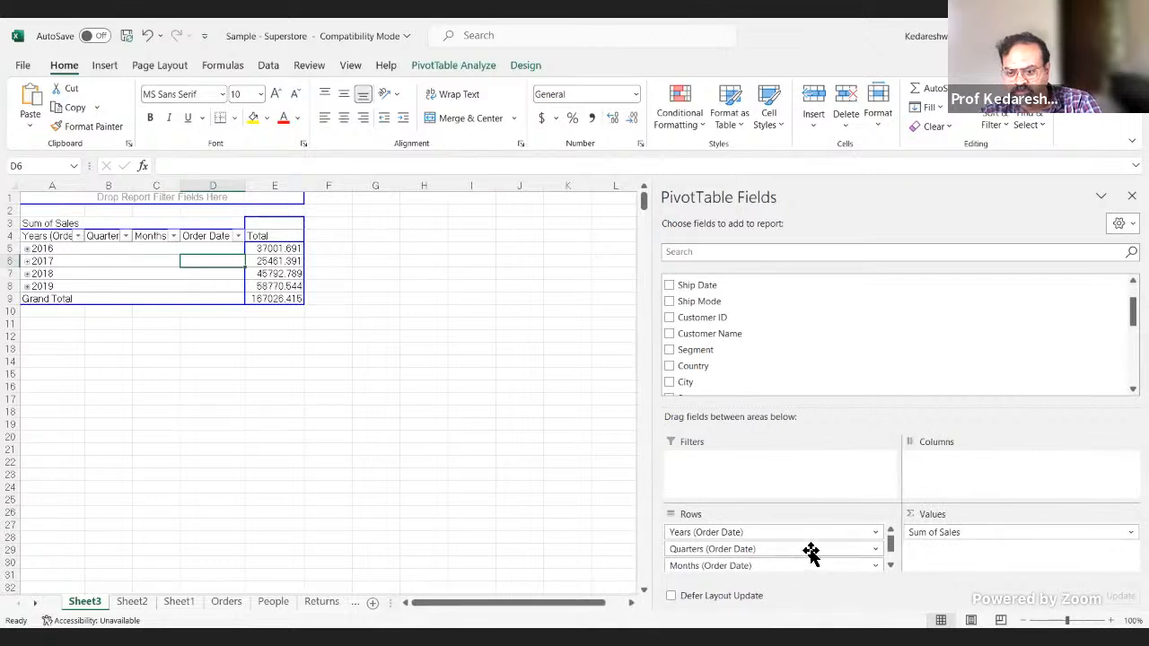
# Step: Remove the Quarters, Years, Months and Order Date fields from the PivotTable's Rows area
pyautogui.click(871, 547)
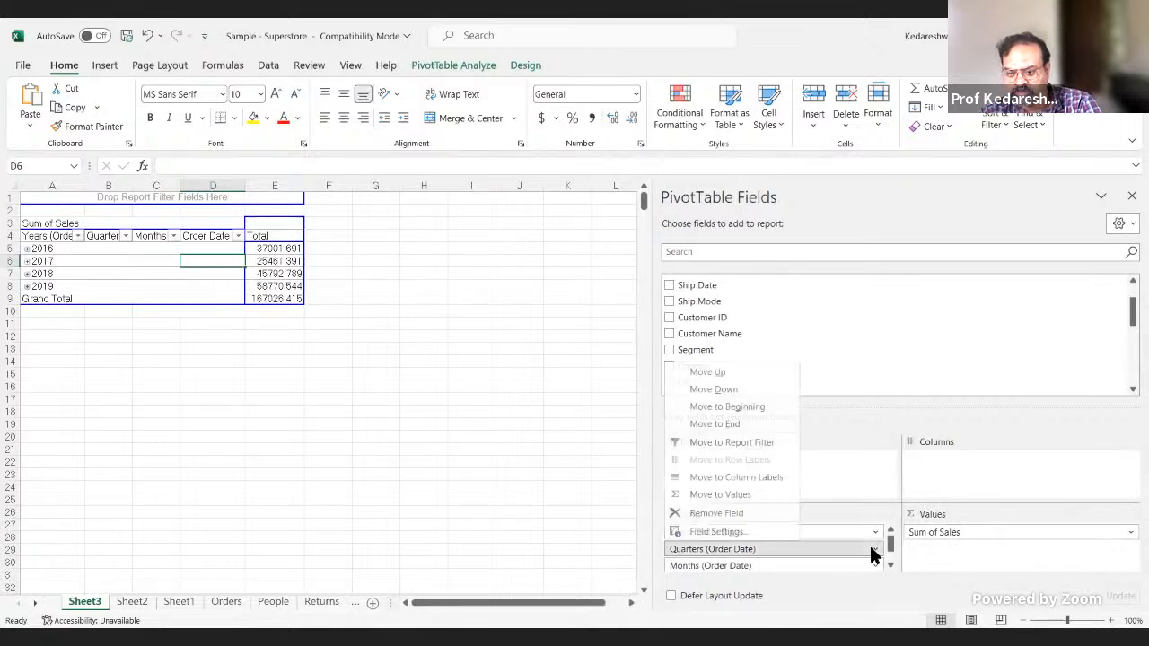
pyautogui.click(778, 509)
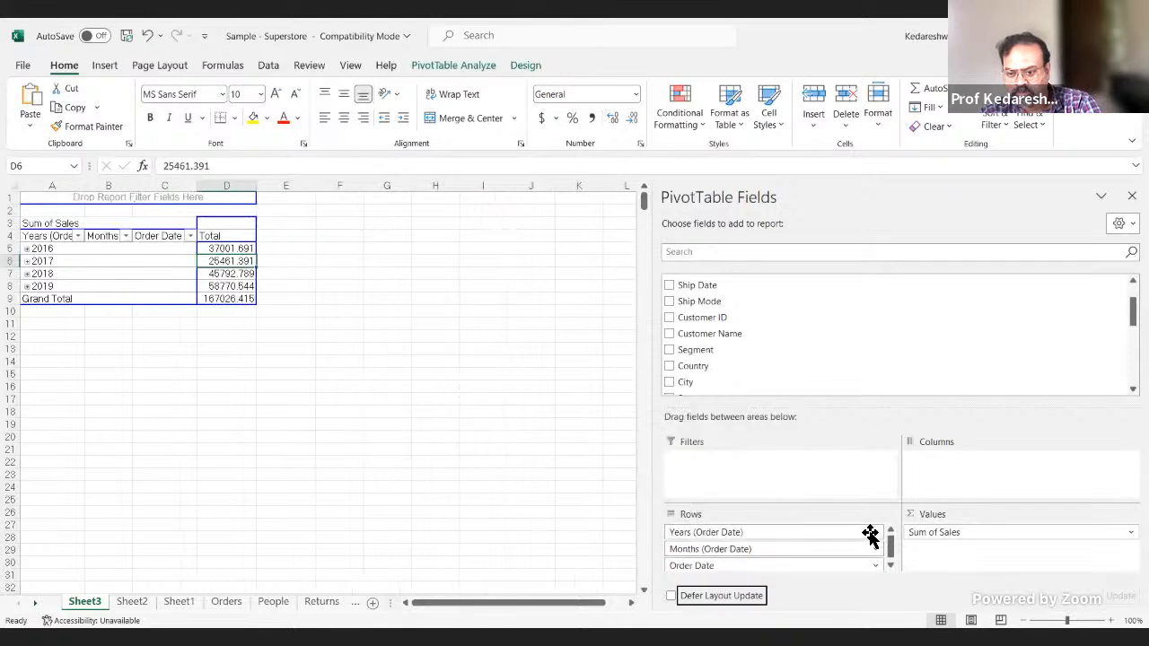
pyautogui.click(872, 535)
pyautogui.click(750, 495)
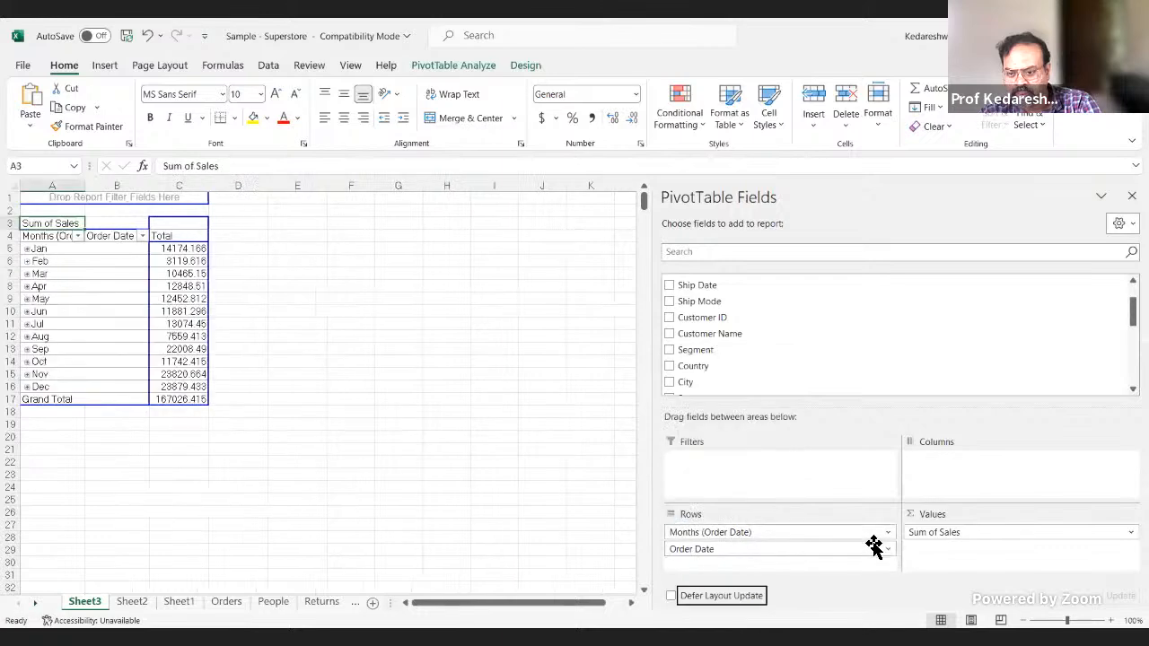
pyautogui.click(887, 533)
pyautogui.click(764, 493)
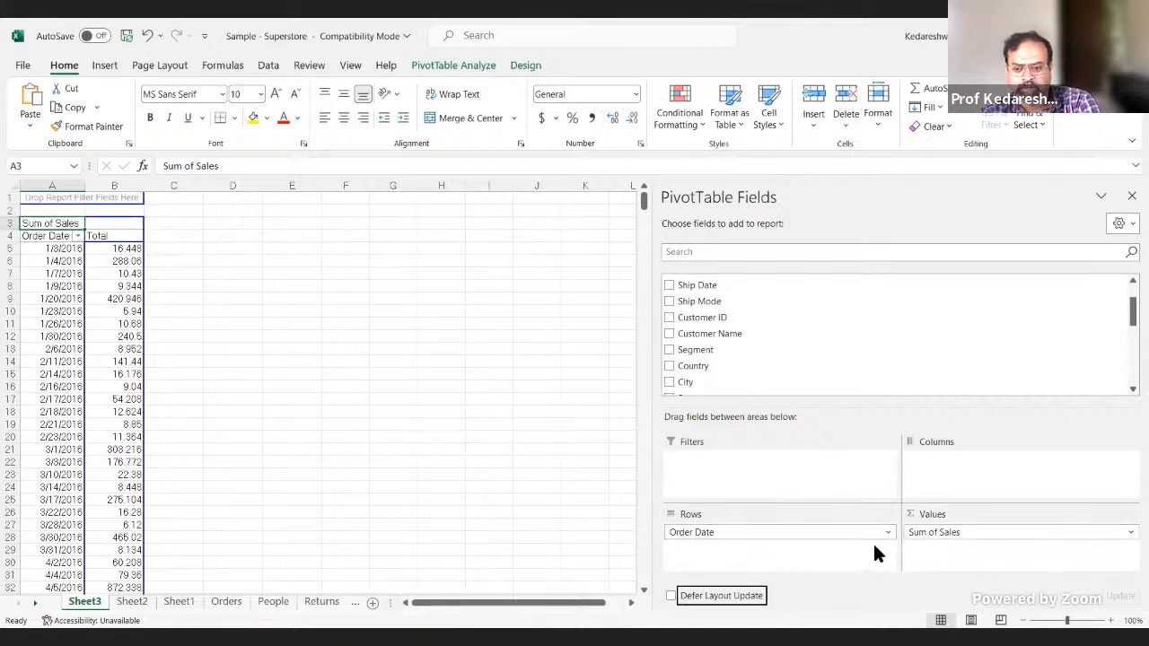
pyautogui.moveTo(883, 535); pyautogui.dragTo(615, 403)
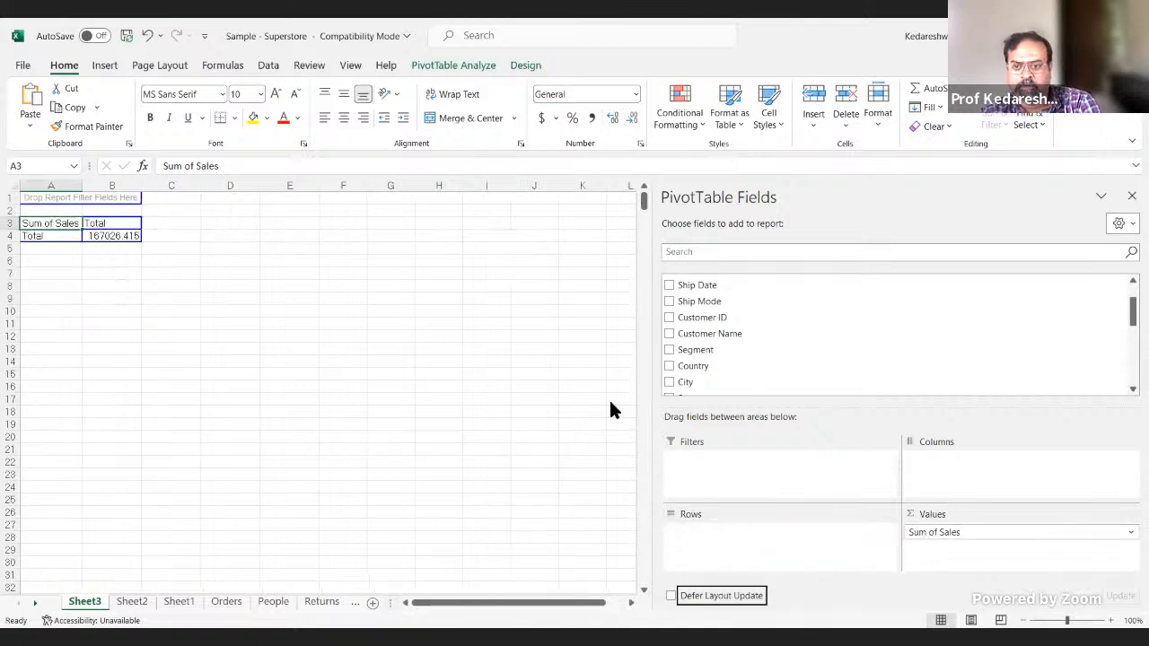
# Step: Add Order Date back to the PivotTable's Rows area
pyautogui.scroll(-3, 823, 384)
pyautogui.scroll(3, 818, 366)
pyautogui.scroll(2, 817, 367)
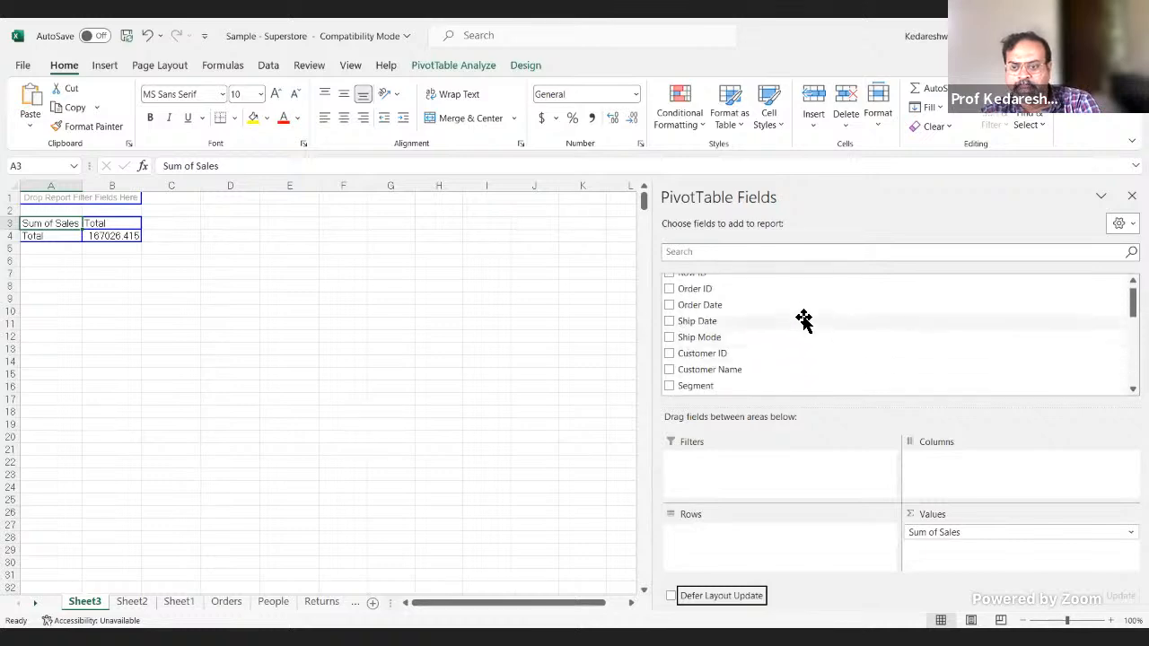
pyautogui.moveTo(802, 308); pyautogui.dragTo(800, 551)
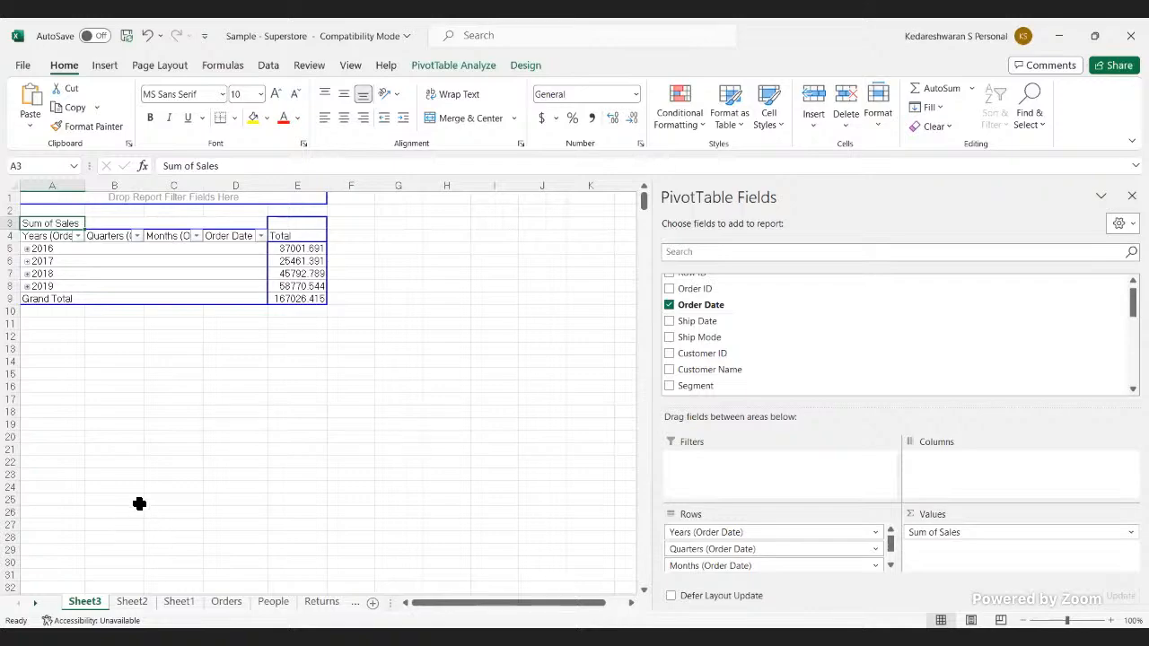
# Step: Recheck the 2016 Sales sum on the Orders sheet against the Tableau Public chart and return to Excel
pyautogui.click(226, 601)
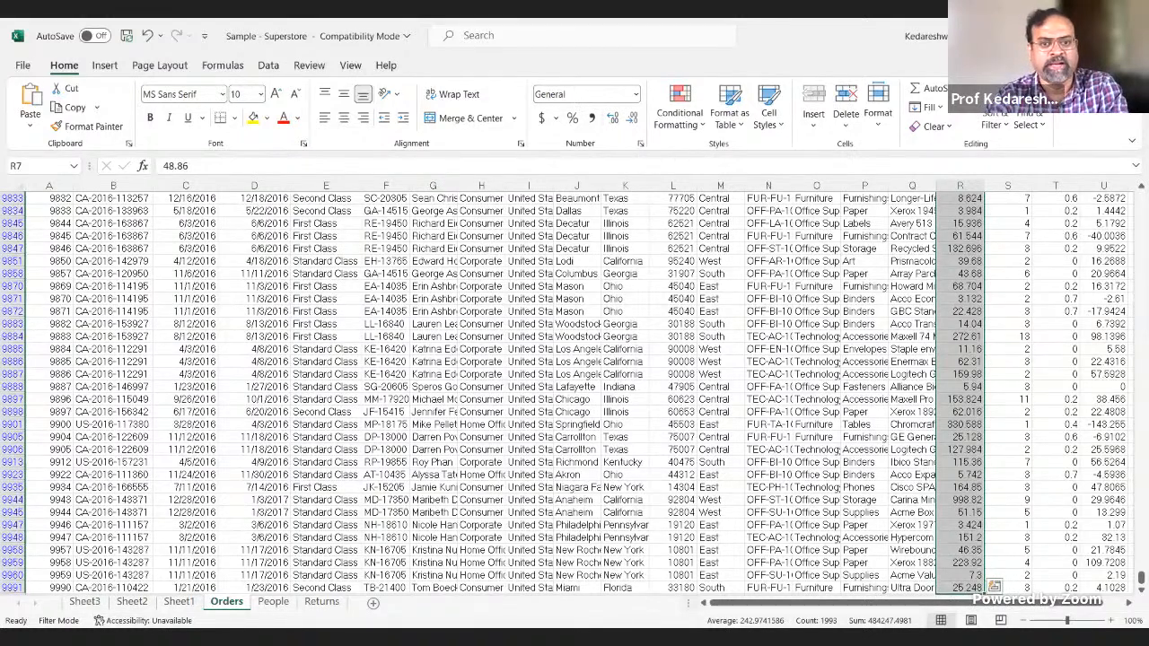
pyautogui.hotkey('alt', 'Tab')
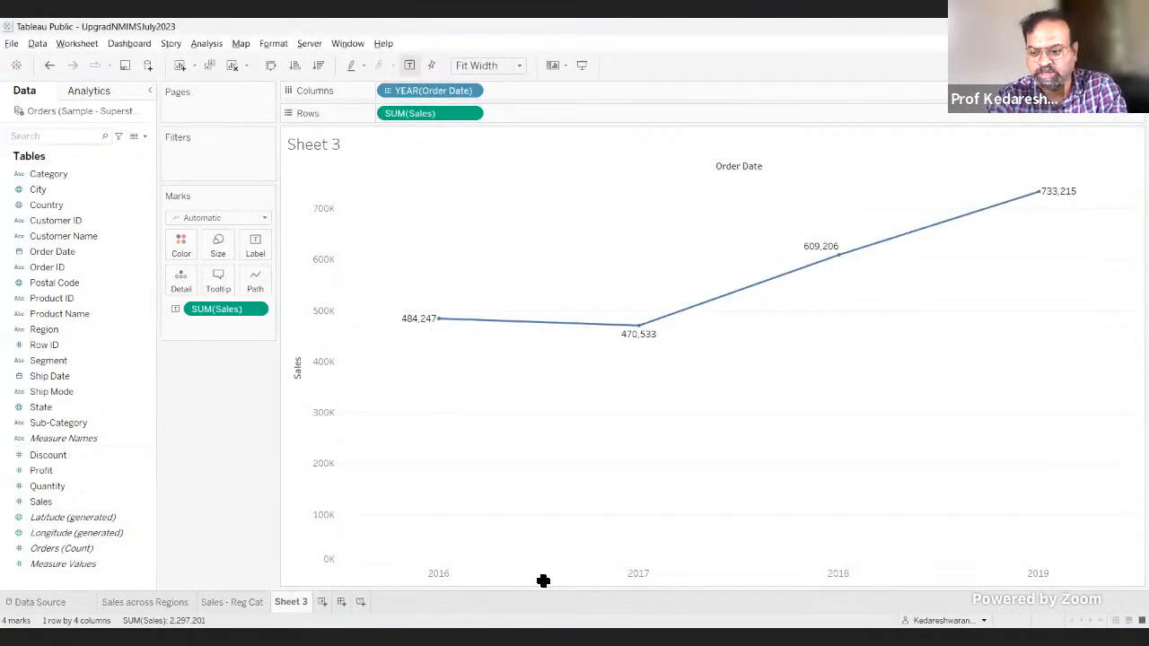
pyautogui.hotkey('alt', 'Tab')
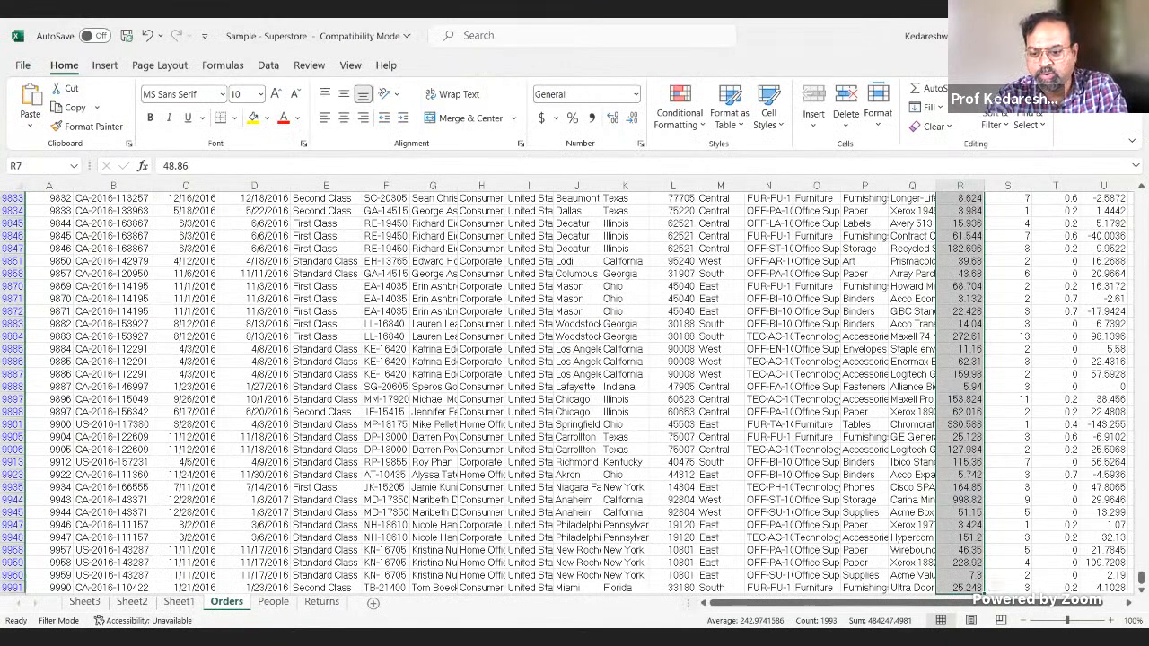
# Step: Change the Order Date filter on the Orders sheet to show only 2017
pyautogui.scroll(7, 843, 449)
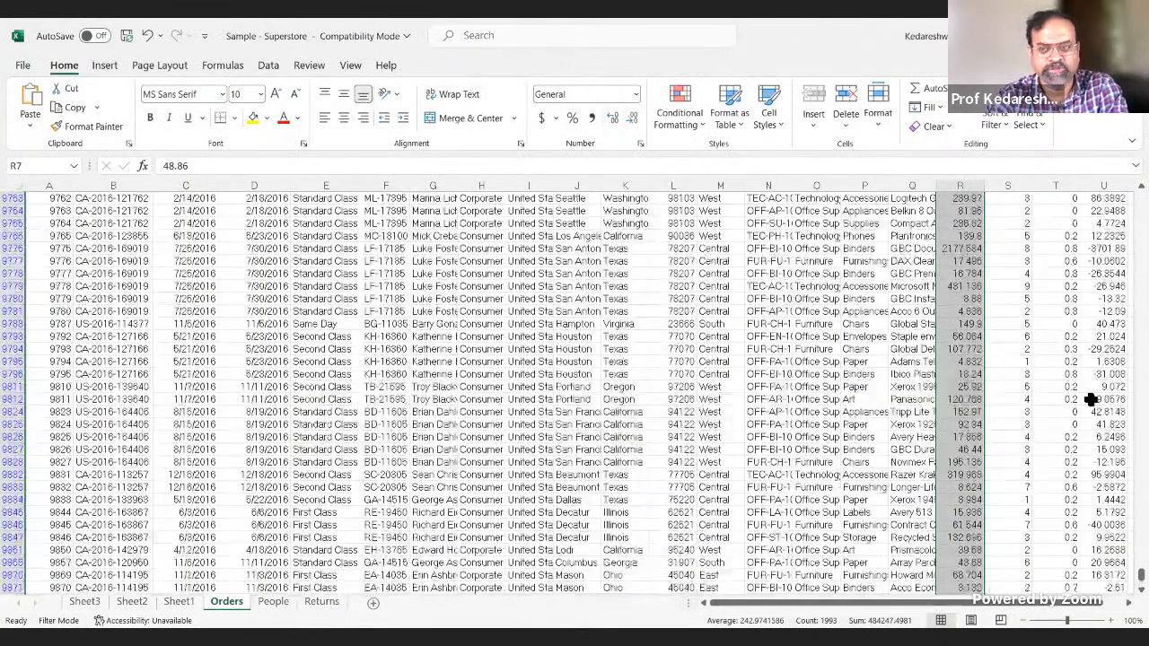
pyautogui.moveTo(1140, 575); pyautogui.dragTo(1140, 202)
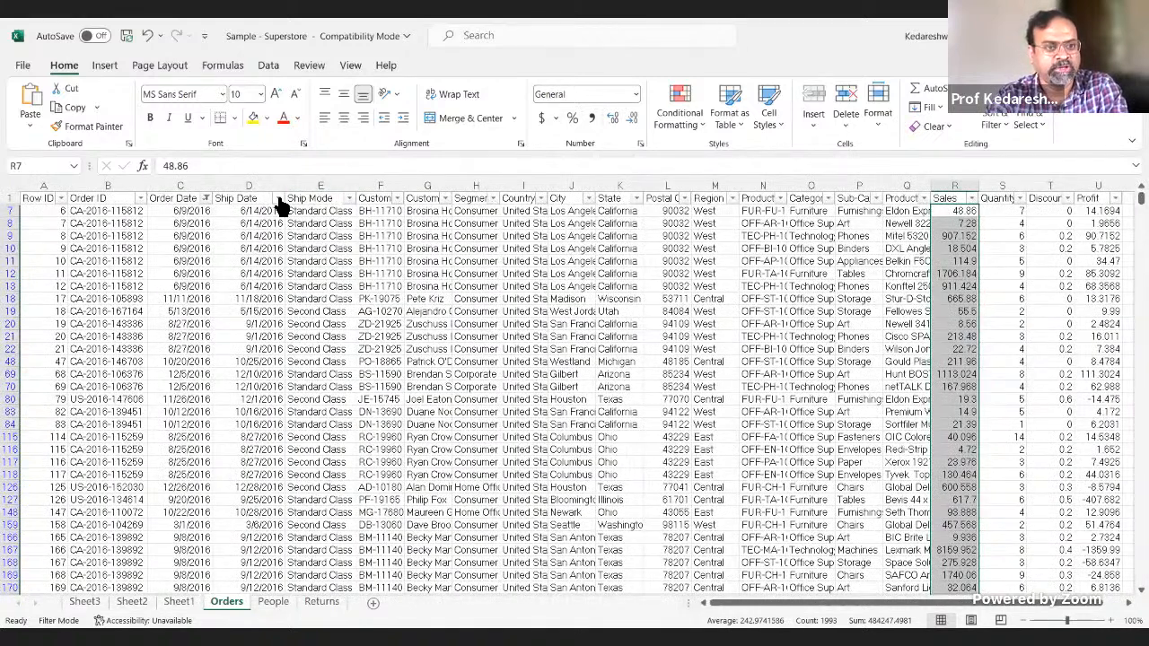
pyautogui.click(207, 199)
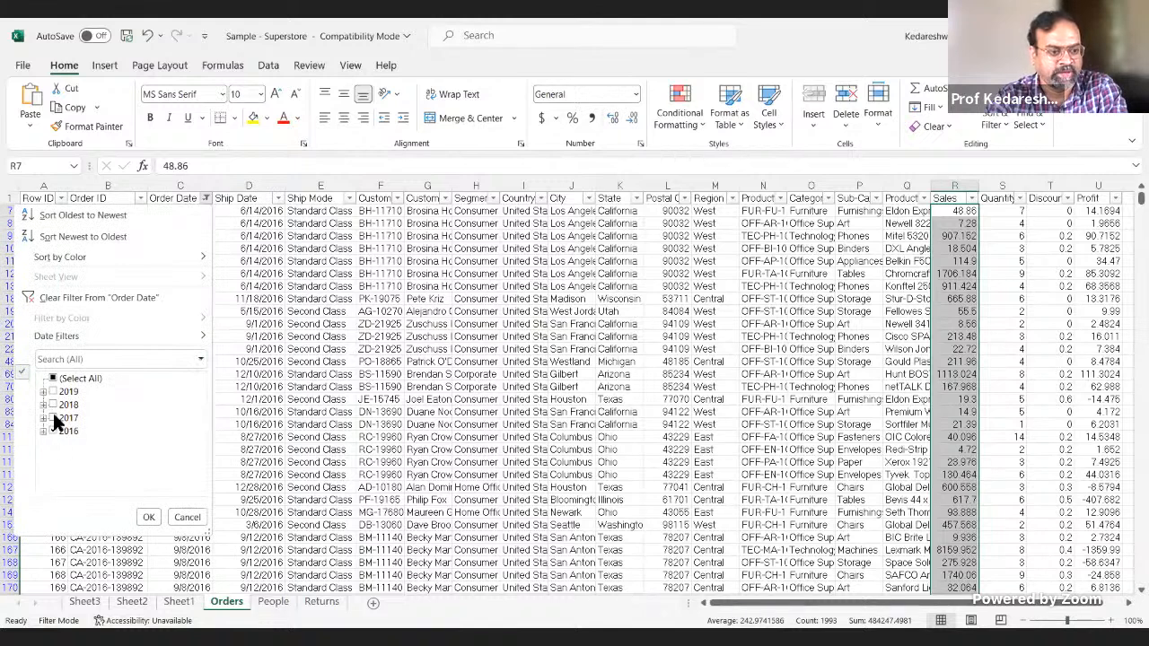
pyautogui.click(155, 520)
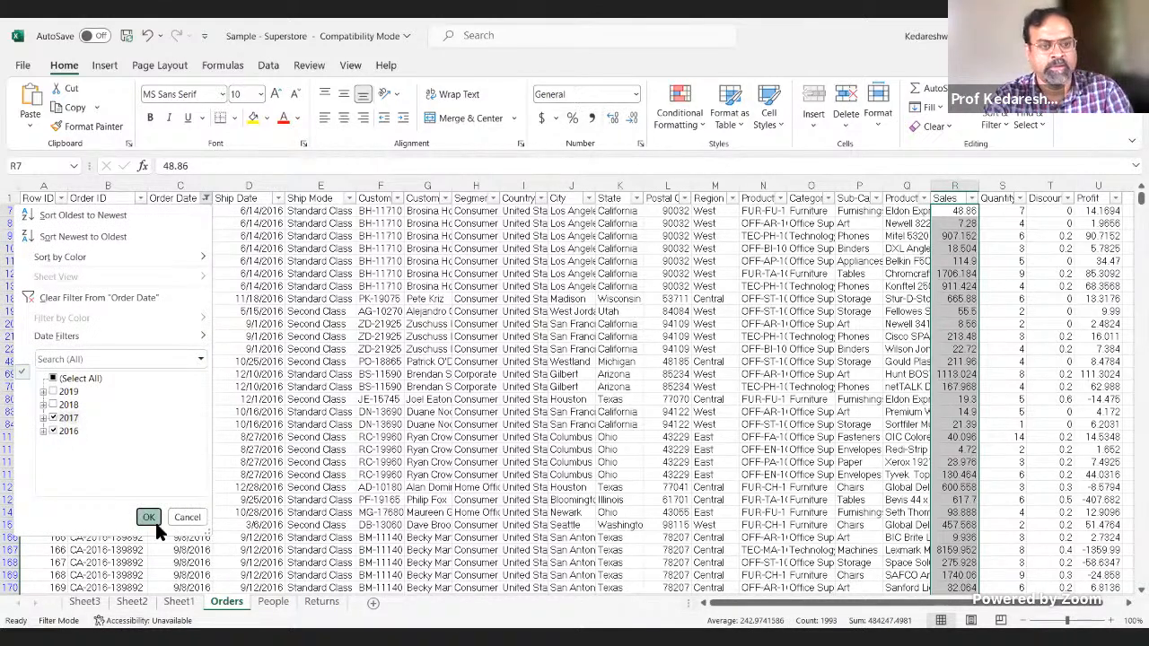
pyautogui.click(52, 431)
pyautogui.click(148, 517)
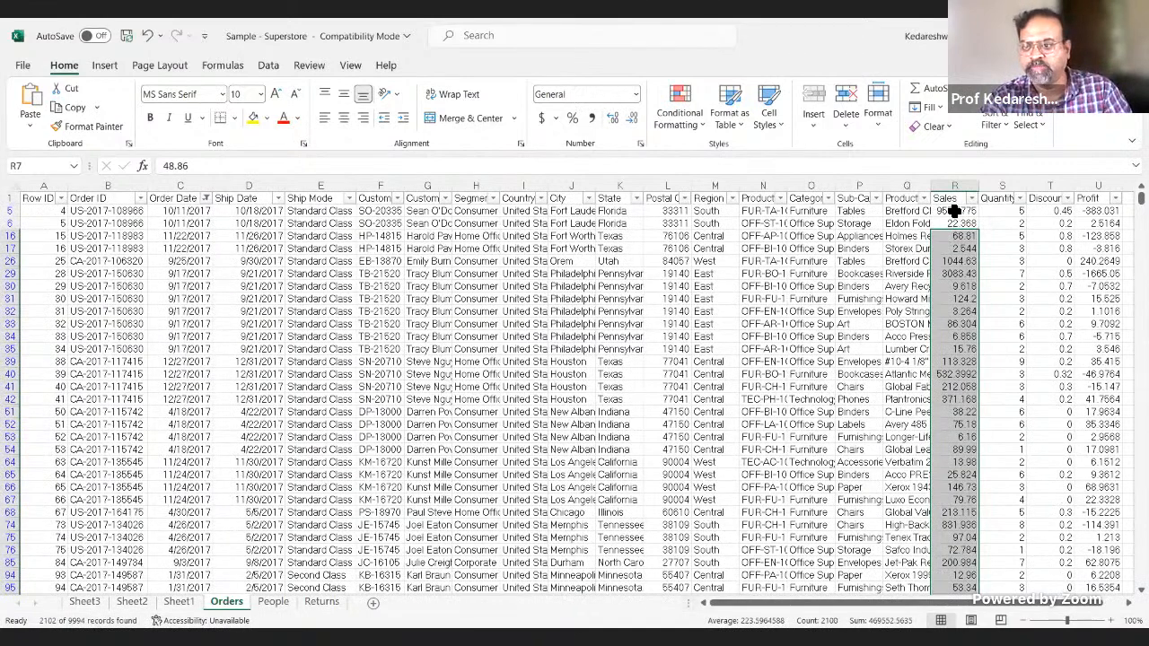
# Step: Select all filtered 2017 Sales values to read their sum and compare it with the 2017 point in Tableau Public, ending in Tableau Public
pyautogui.click(954, 210)
pyautogui.hotkey('ctrl', 'shift', 'Down')
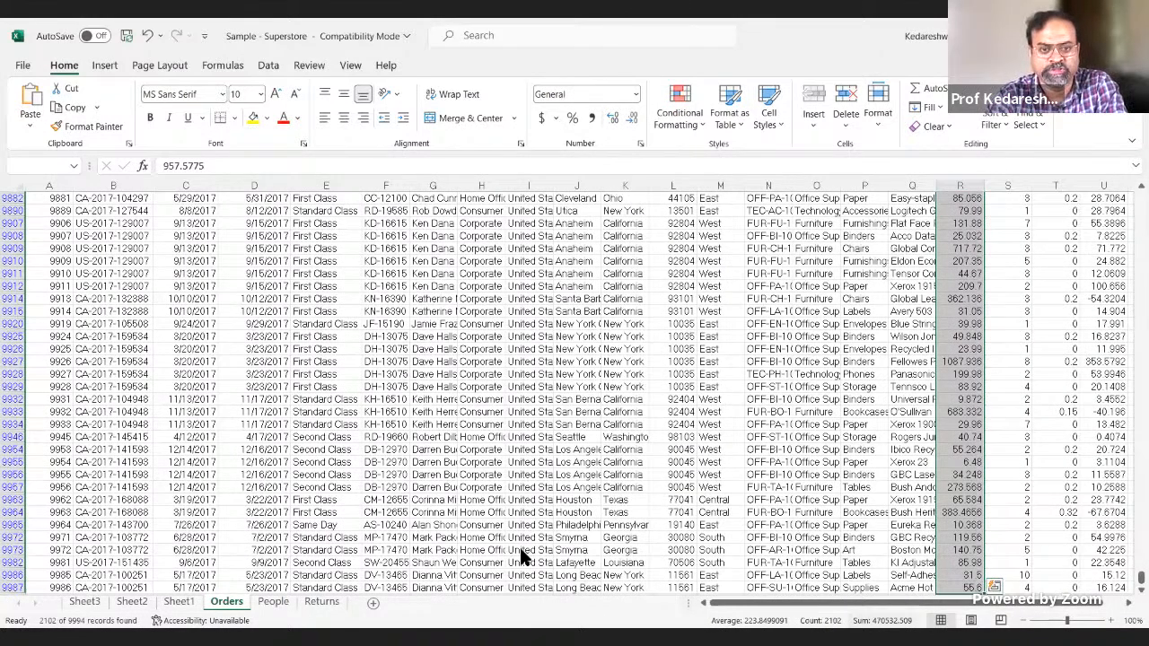
pyautogui.hotkey('alt', 'Tab')
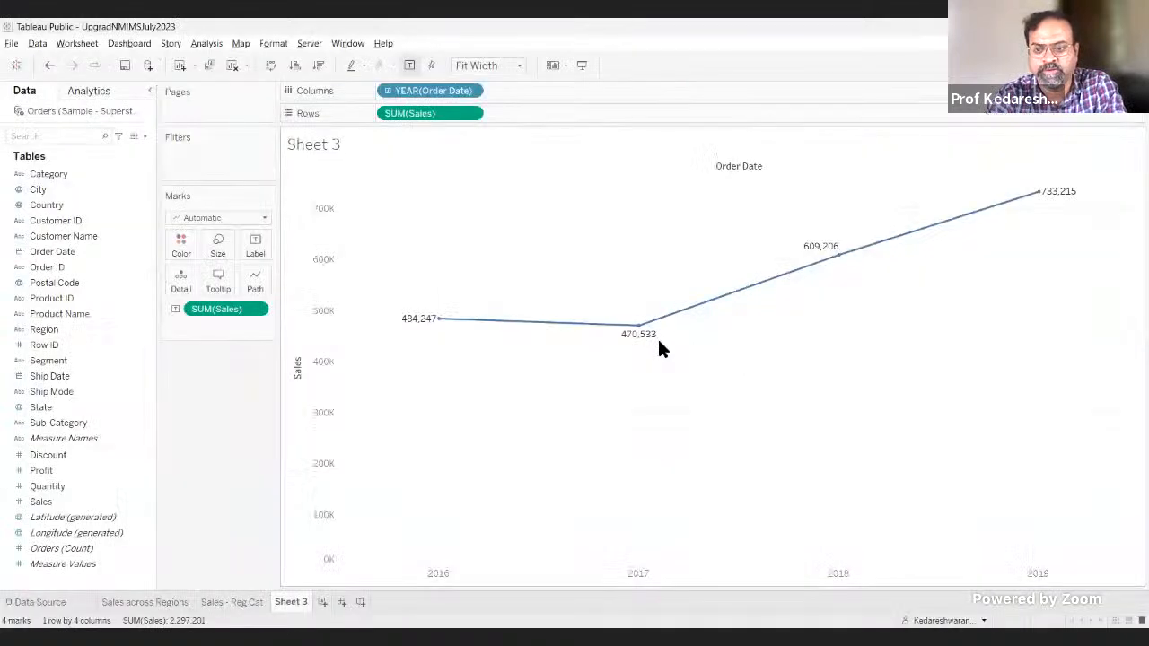
pyautogui.hotkey('alt', 'Tab')
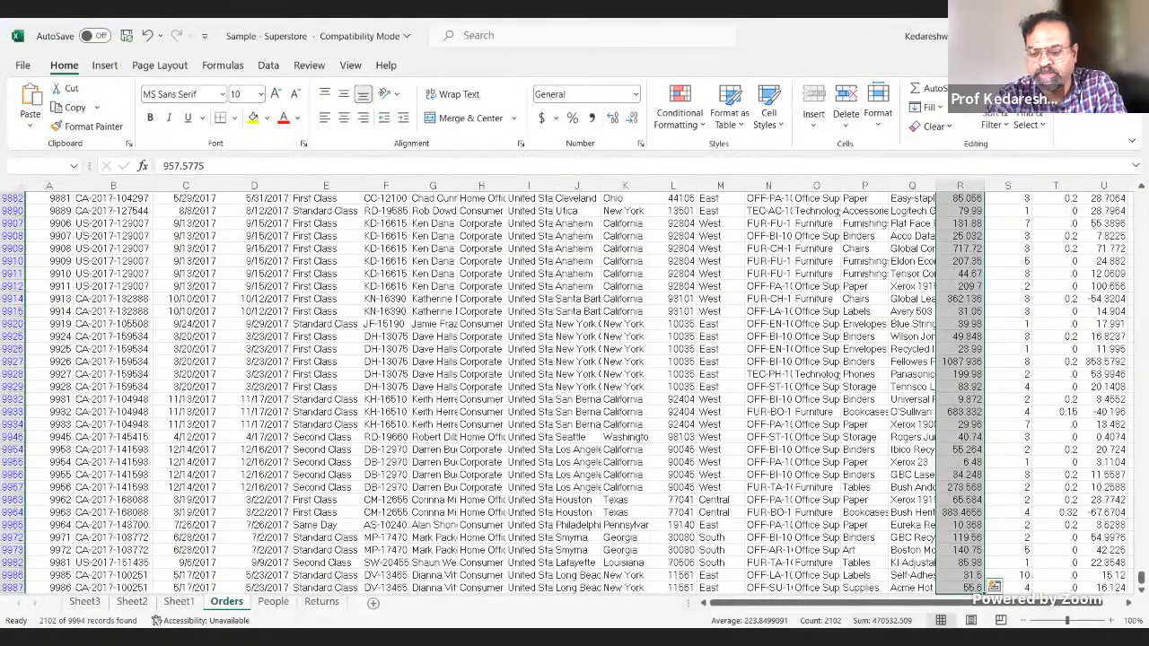
pyautogui.hotkey('alt', 'Tab')
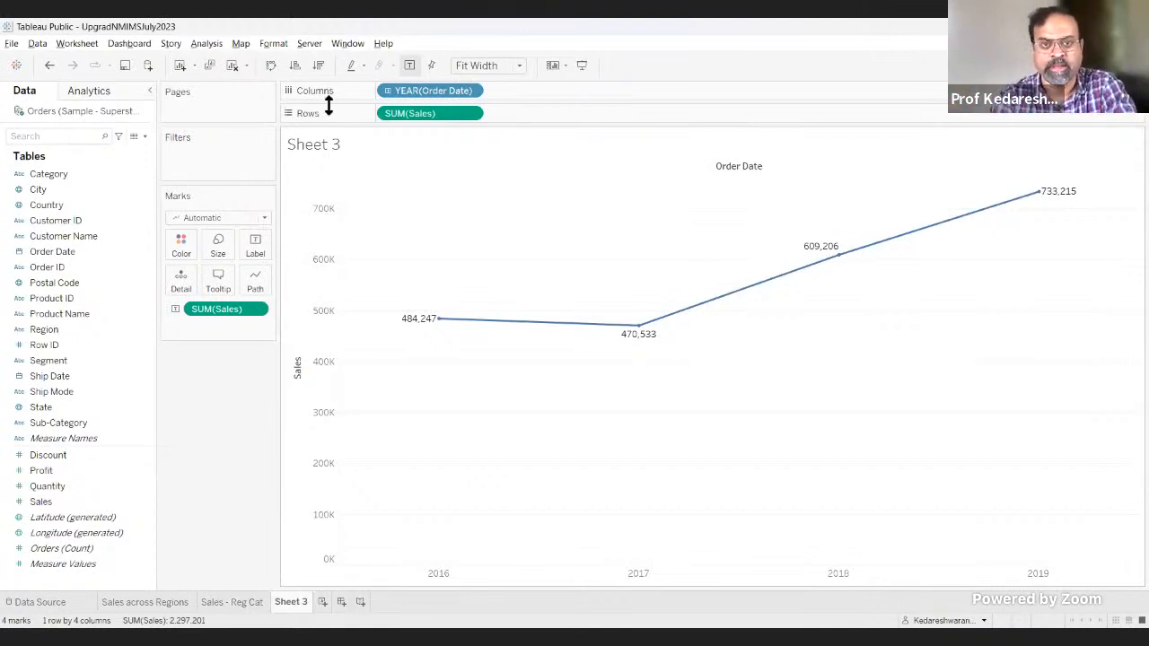
# Step: Expand Order Date in Columns into quarters, and try the chart without the year level before undoing its removal
pyautogui.click(387, 91)
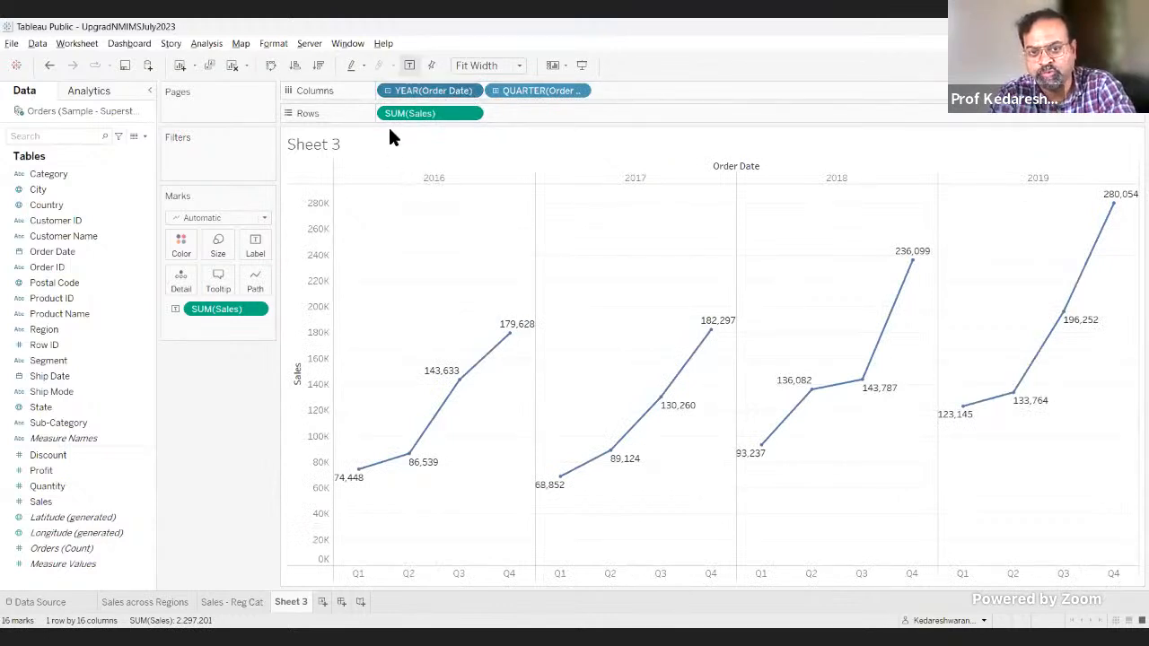
pyautogui.moveTo(424, 104); pyautogui.dragTo(208, 379)
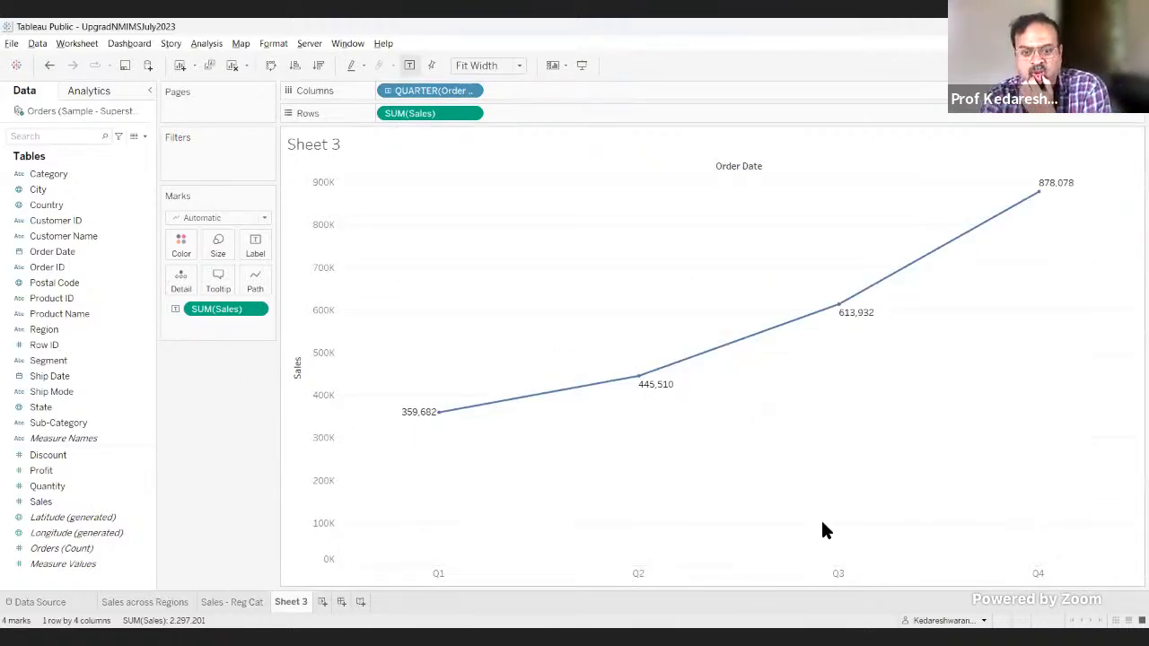
pyautogui.moveTo(439, 414)
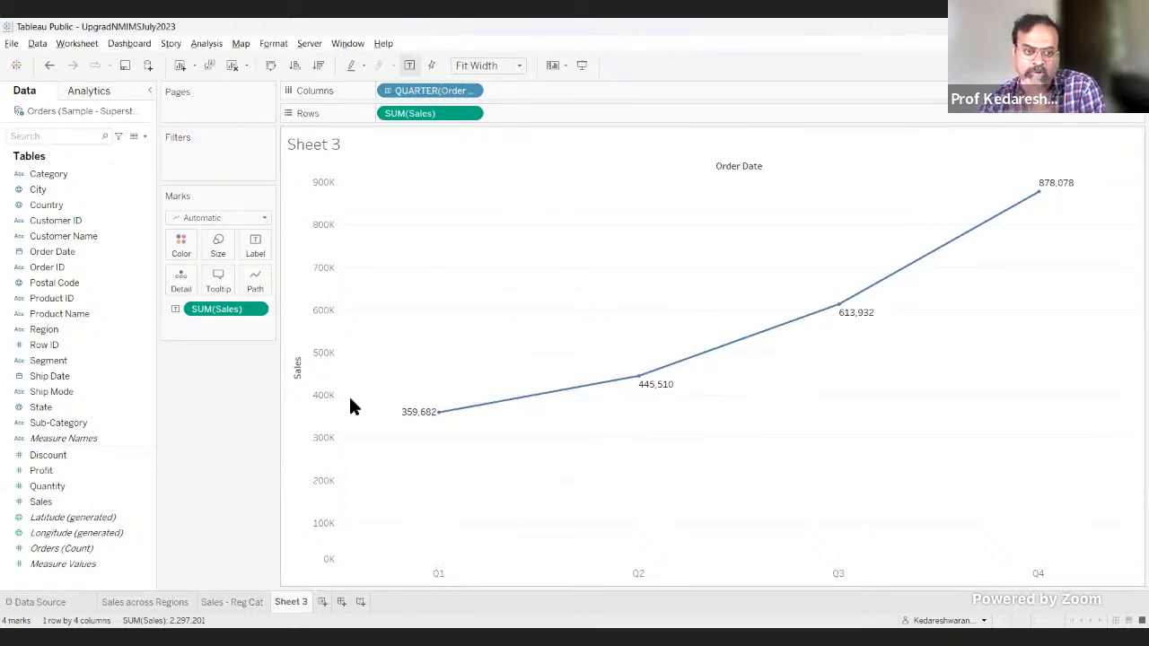
pyautogui.click(50, 61)
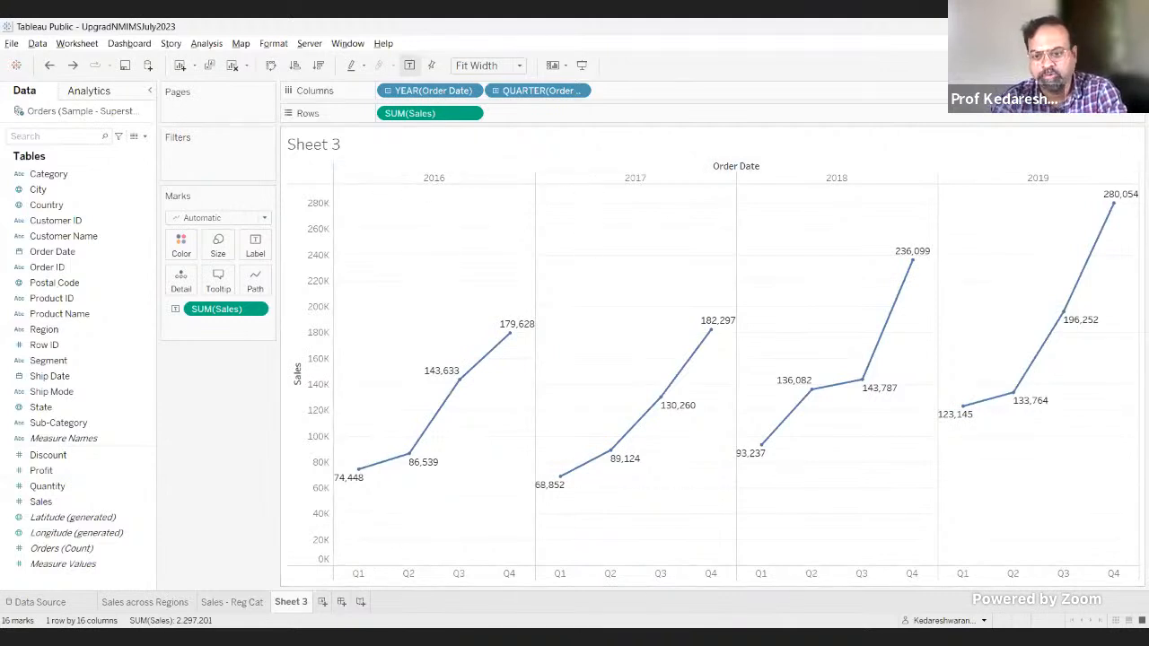
# Step: Try filtering the quarterly sales chart to Q1 only, and undo back to the yearly sales chart
pyautogui.moveTo(359, 483)
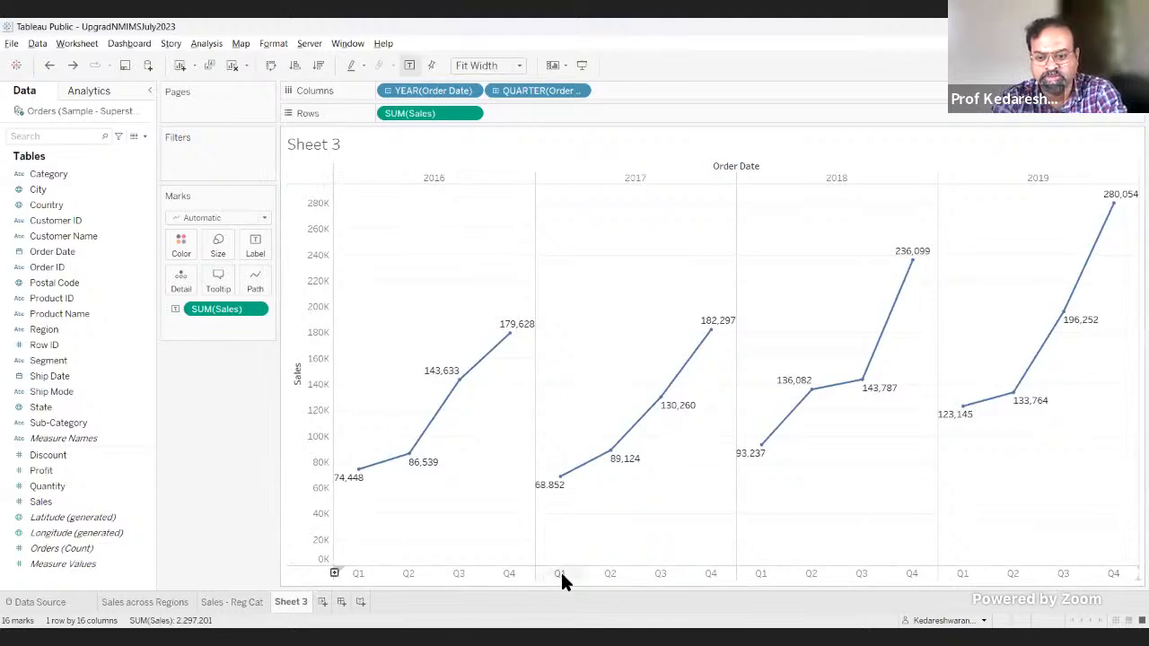
pyautogui.moveTo(546, 489)
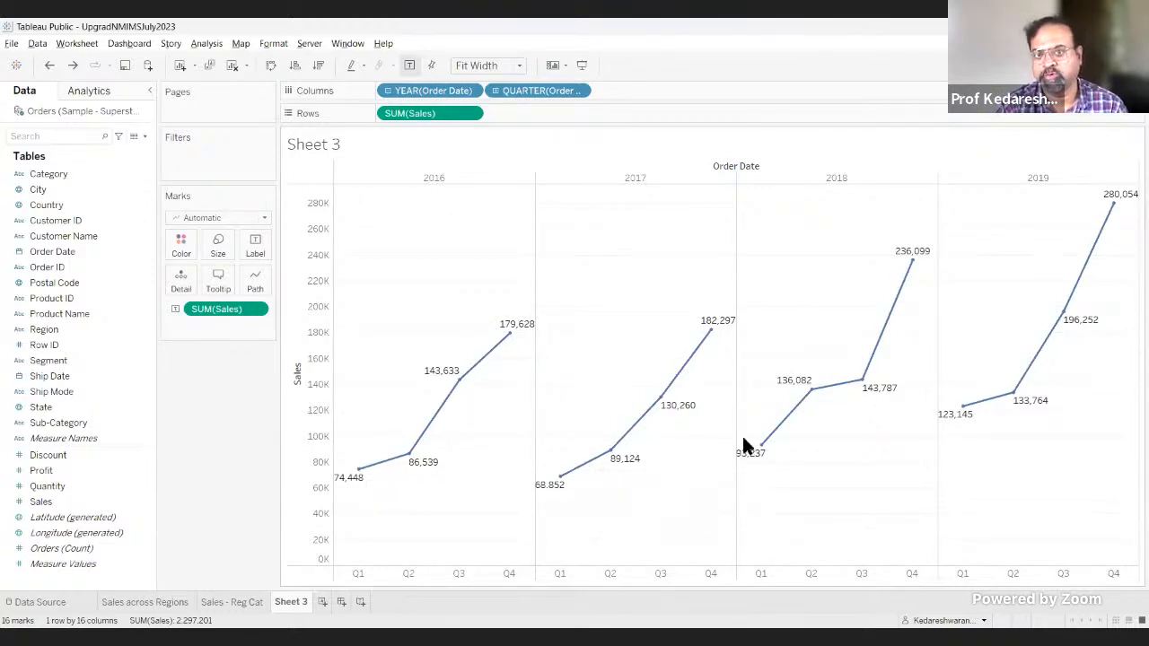
pyautogui.moveTo(761, 443)
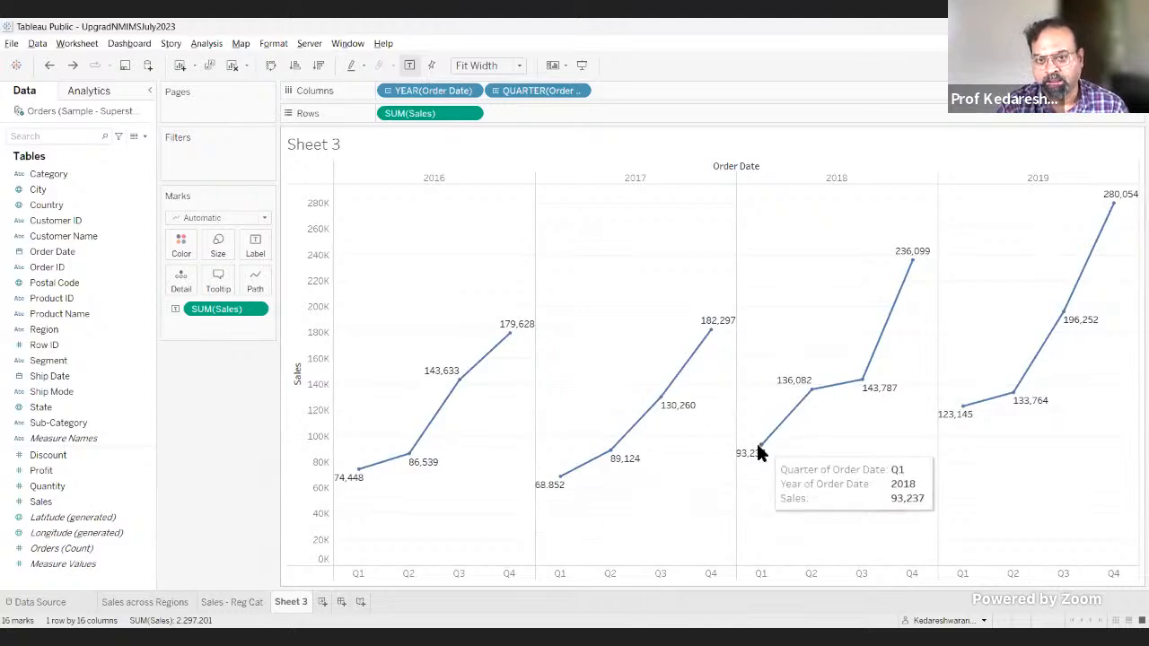
pyautogui.click(578, 91)
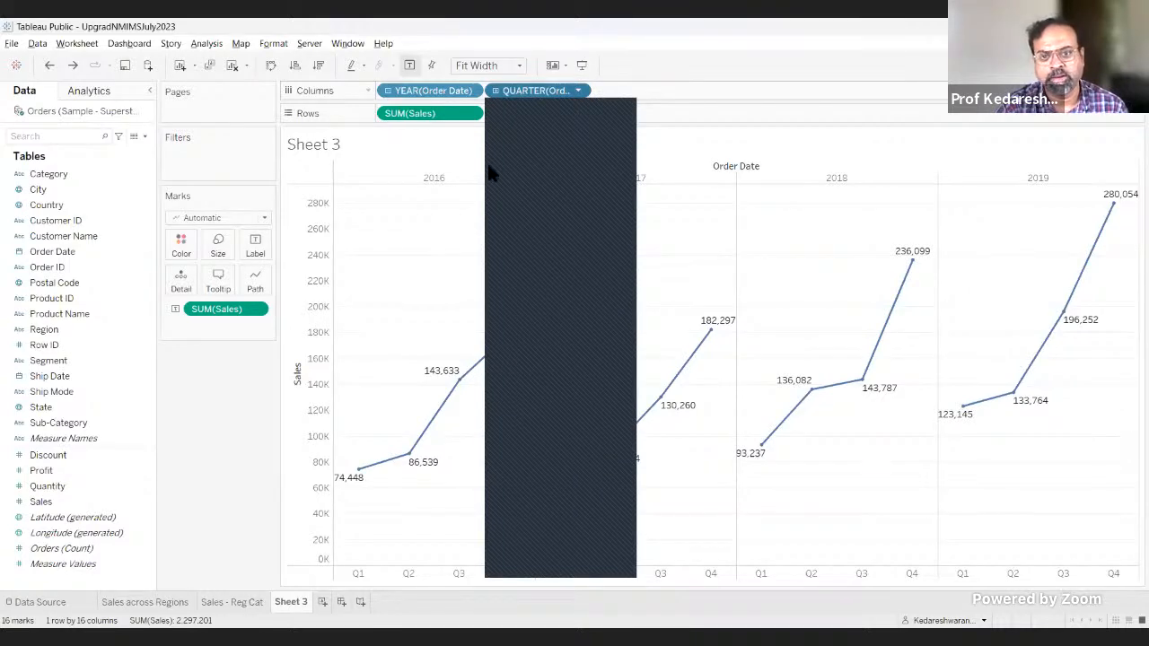
pyautogui.click(503, 108)
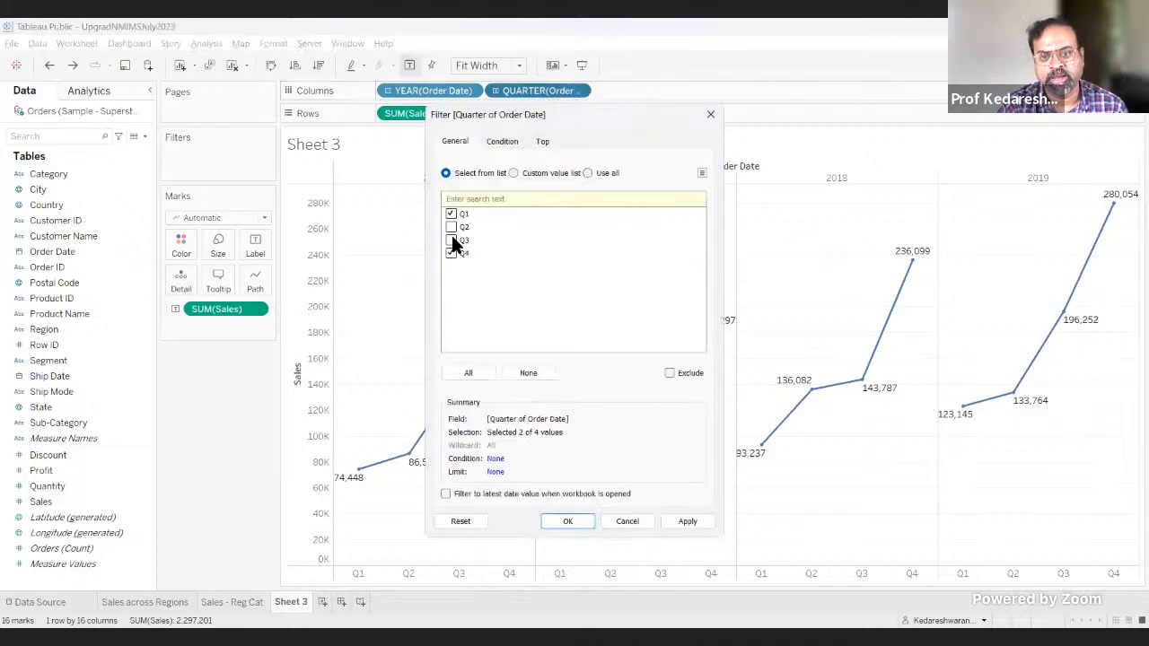
pyautogui.click(570, 521)
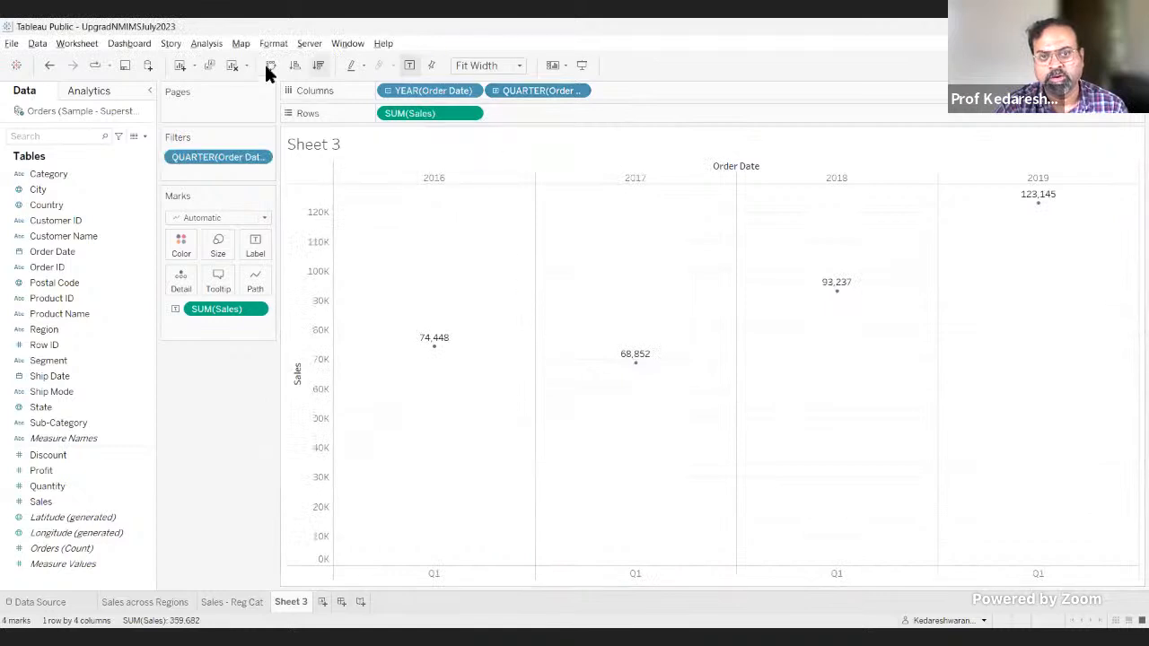
pyautogui.click(49, 65)
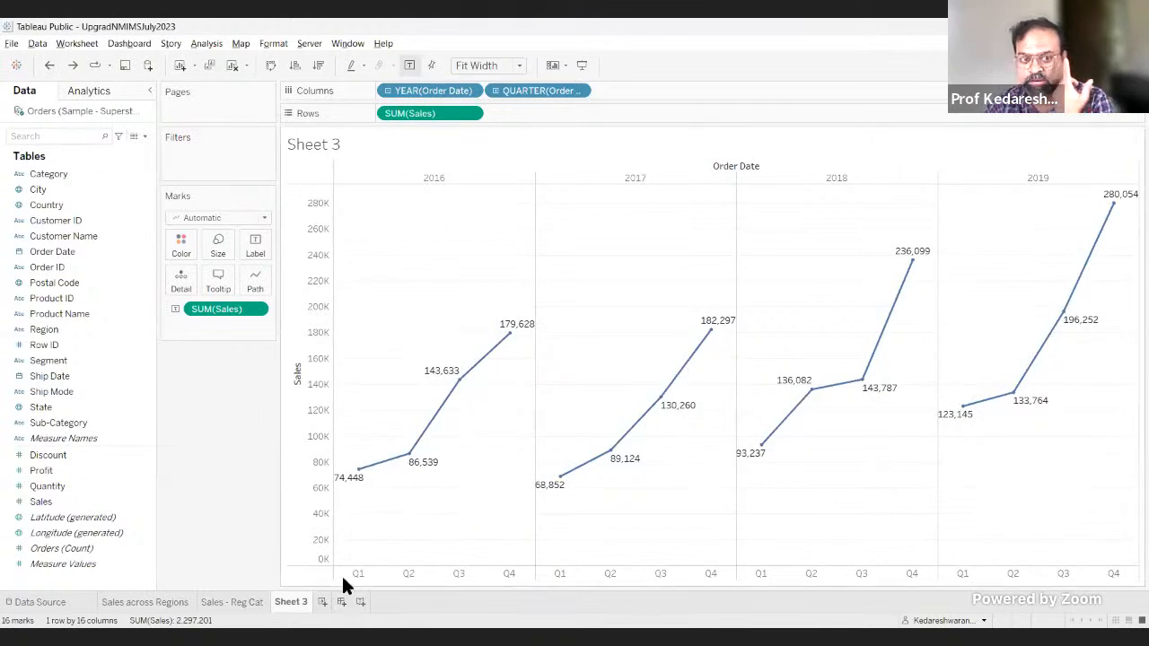
pyautogui.click(52, 63)
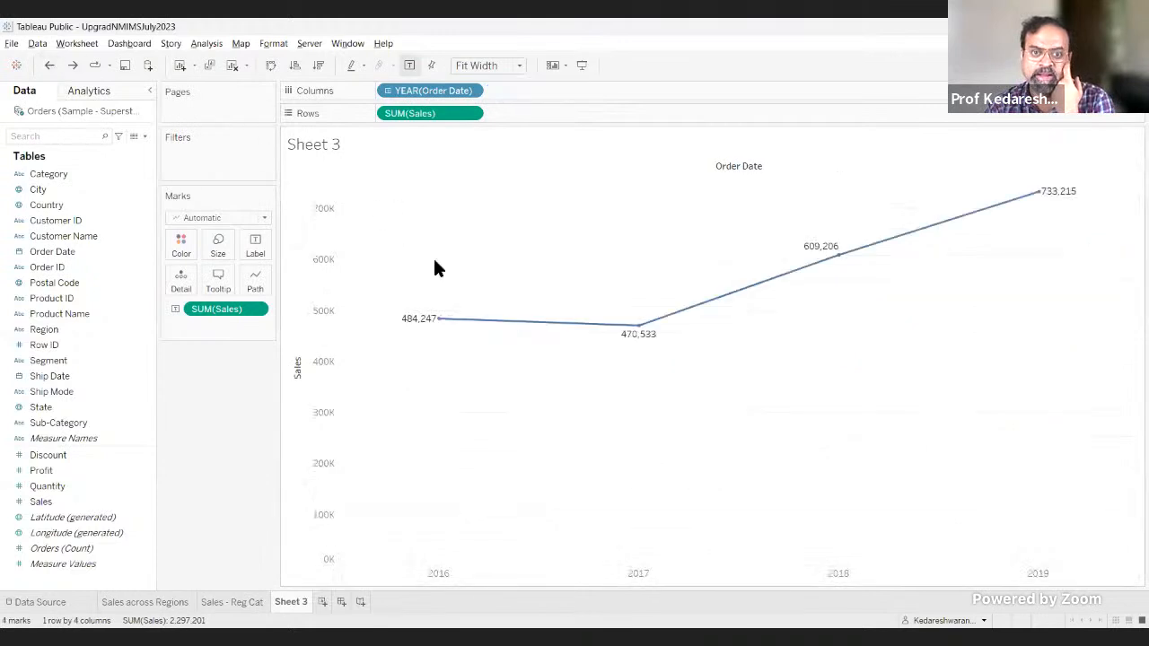
# Step: Convert the Order Date year in Columns to a continuous year date
pyautogui.click(471, 93)
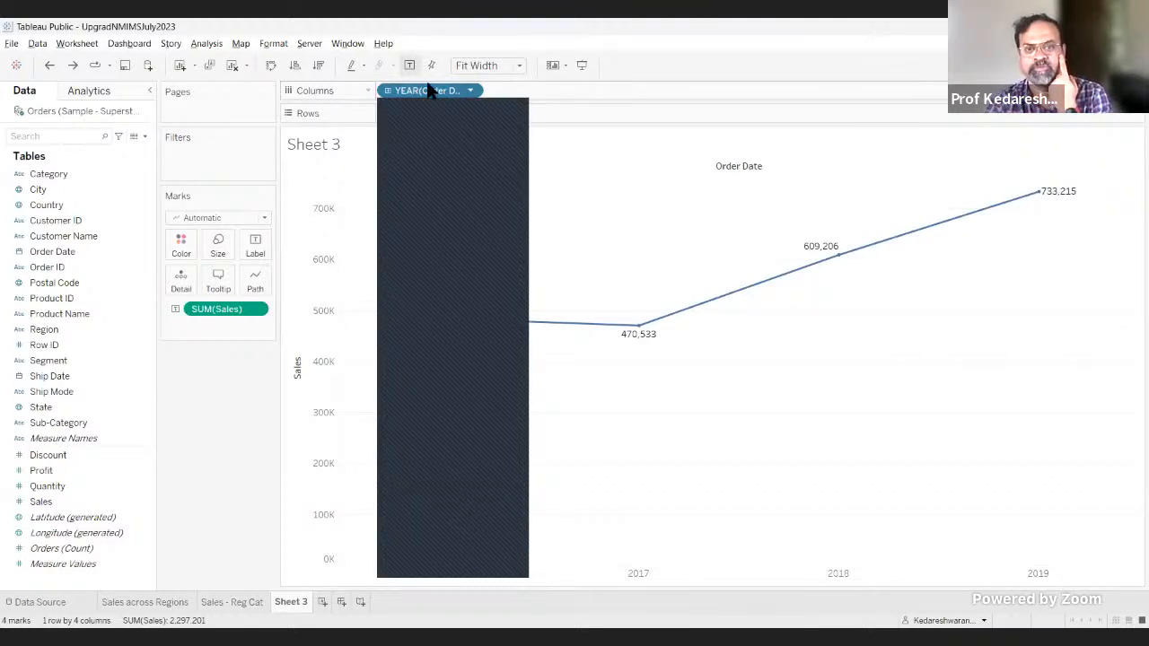
pyautogui.click(470, 93)
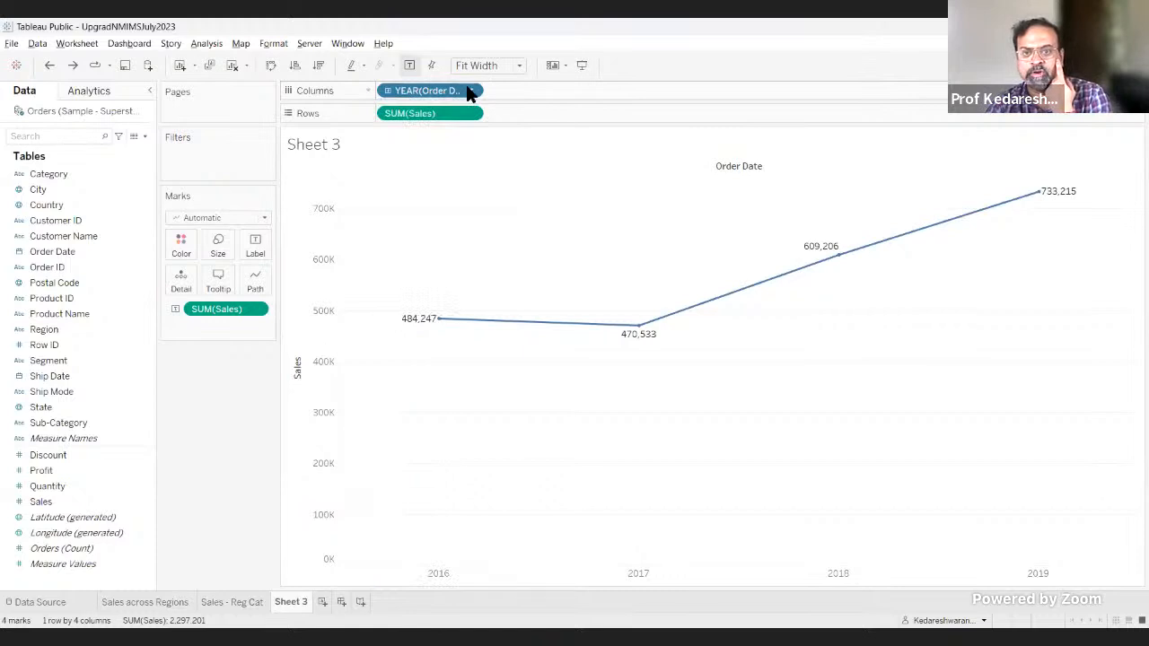
pyautogui.click(471, 93)
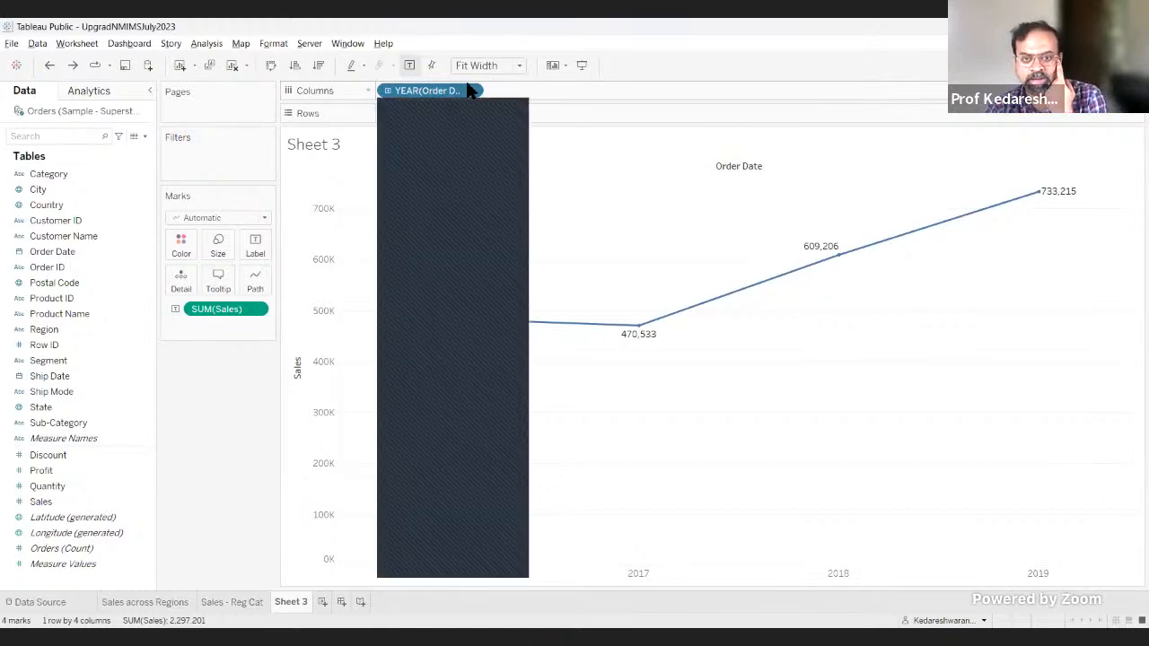
pyautogui.click(195, 476)
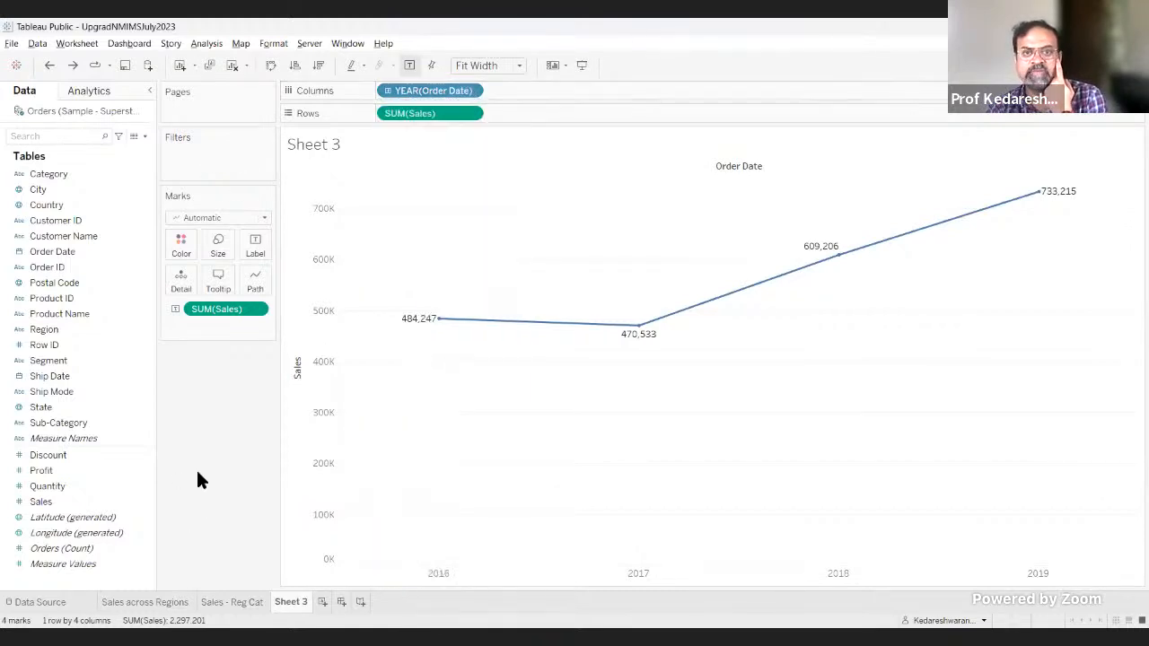
pyautogui.click(469, 91)
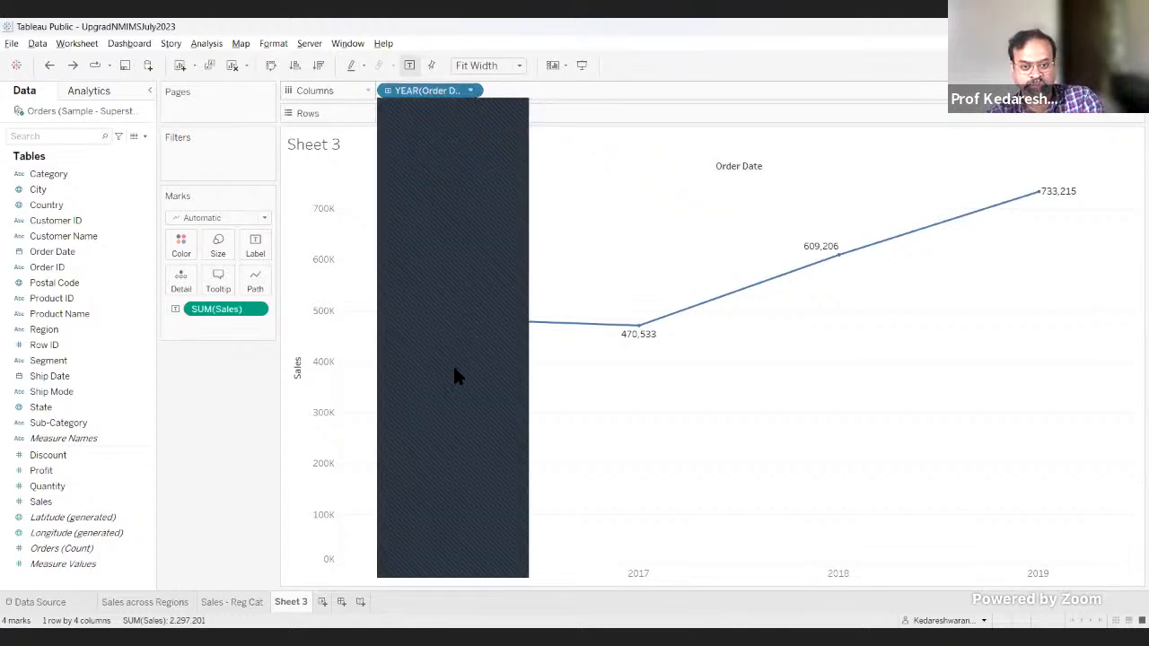
pyautogui.click(492, 371)
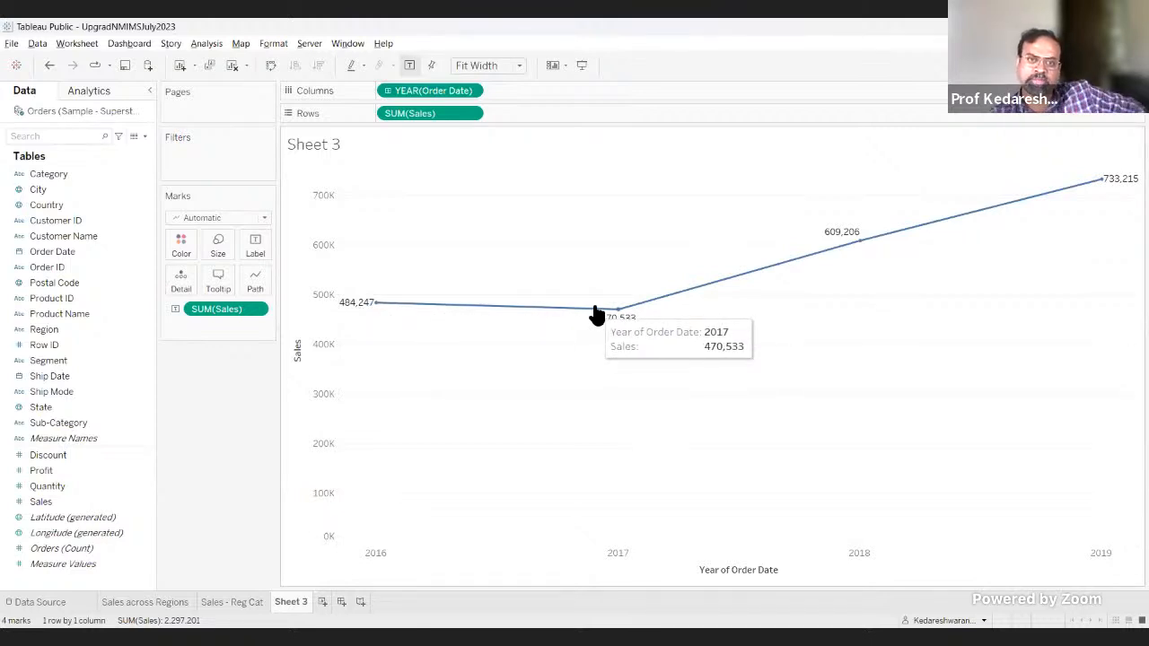
# Step: Switch the Order Date year in Columns back to discrete years
pyautogui.click(468, 90)
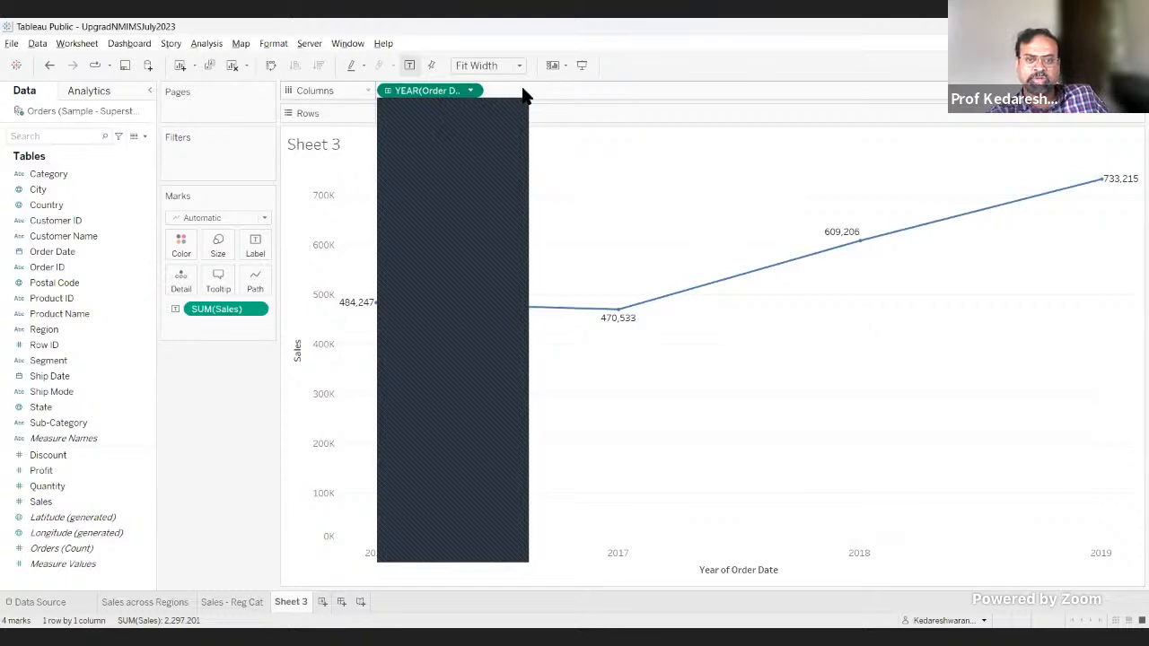
pyautogui.click(470, 92)
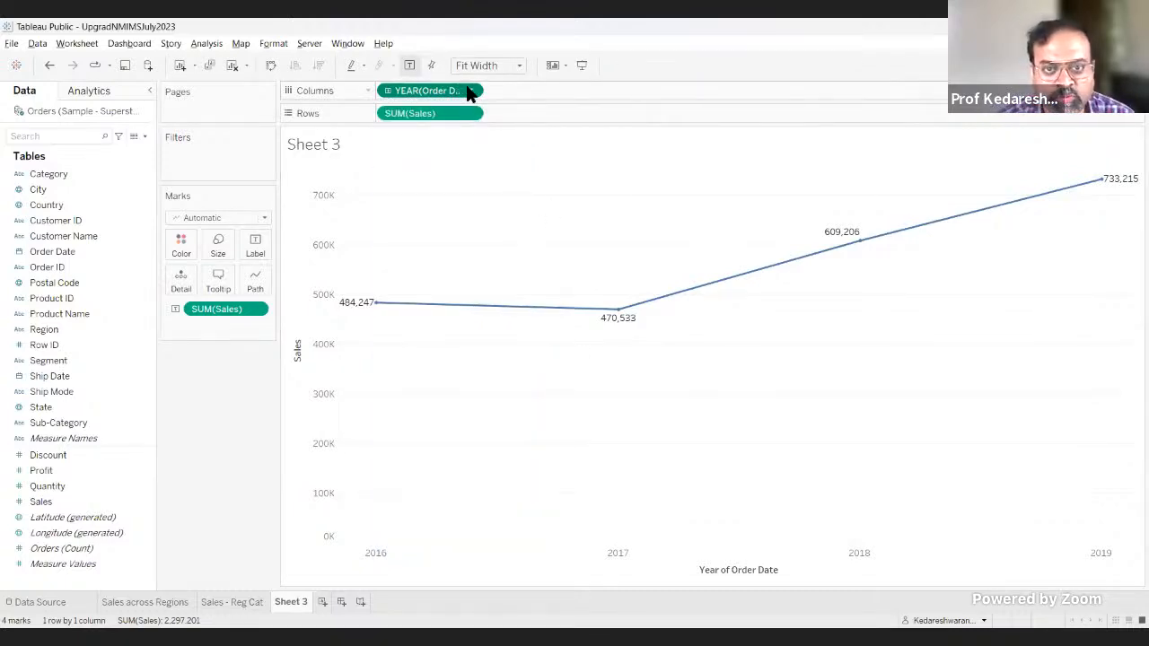
pyautogui.click(468, 94)
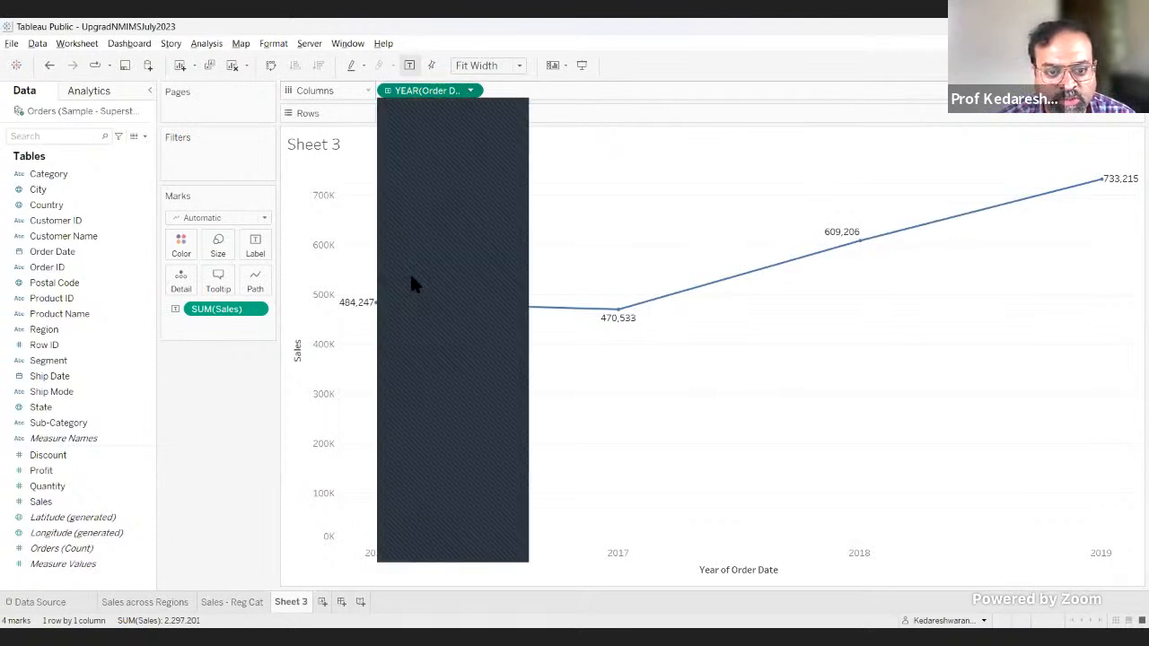
pyautogui.click(413, 311)
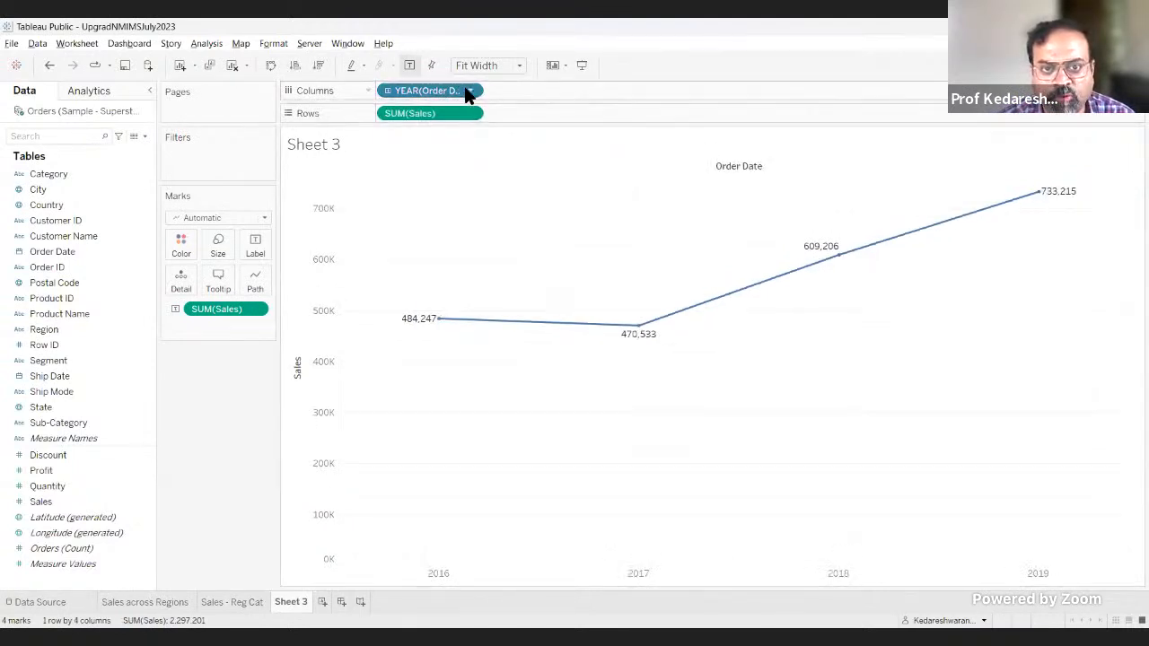
# Step: Try Order Date as a continuous year part and as a continuous year date, and return it to discrete years
pyautogui.click(468, 92)
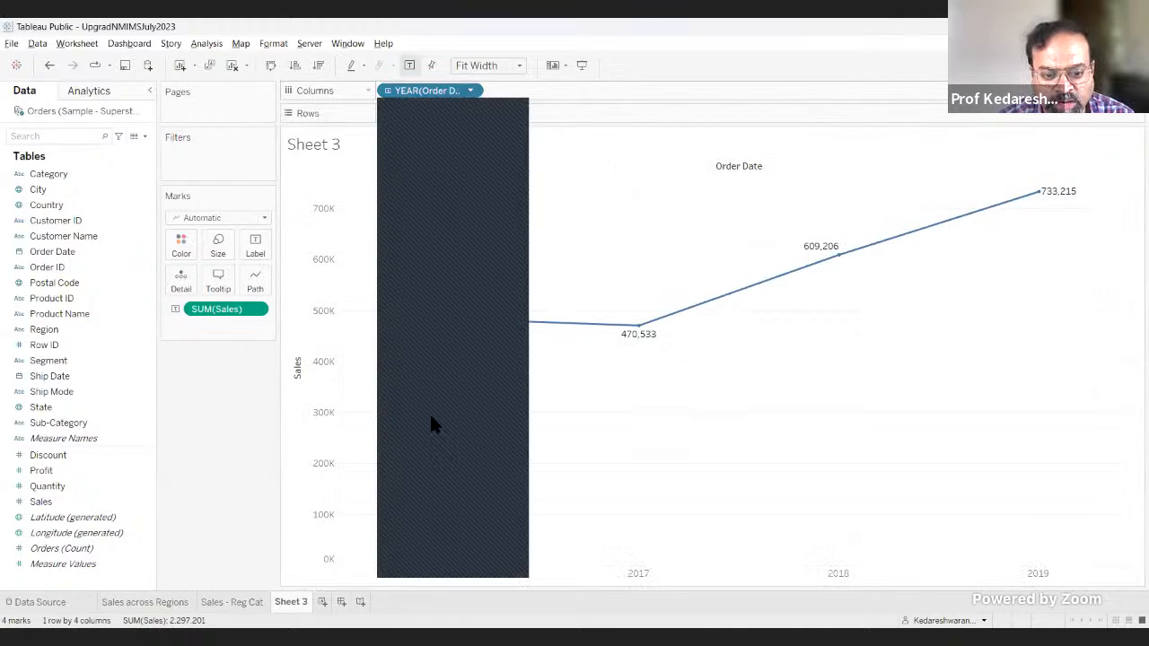
pyautogui.click(449, 535)
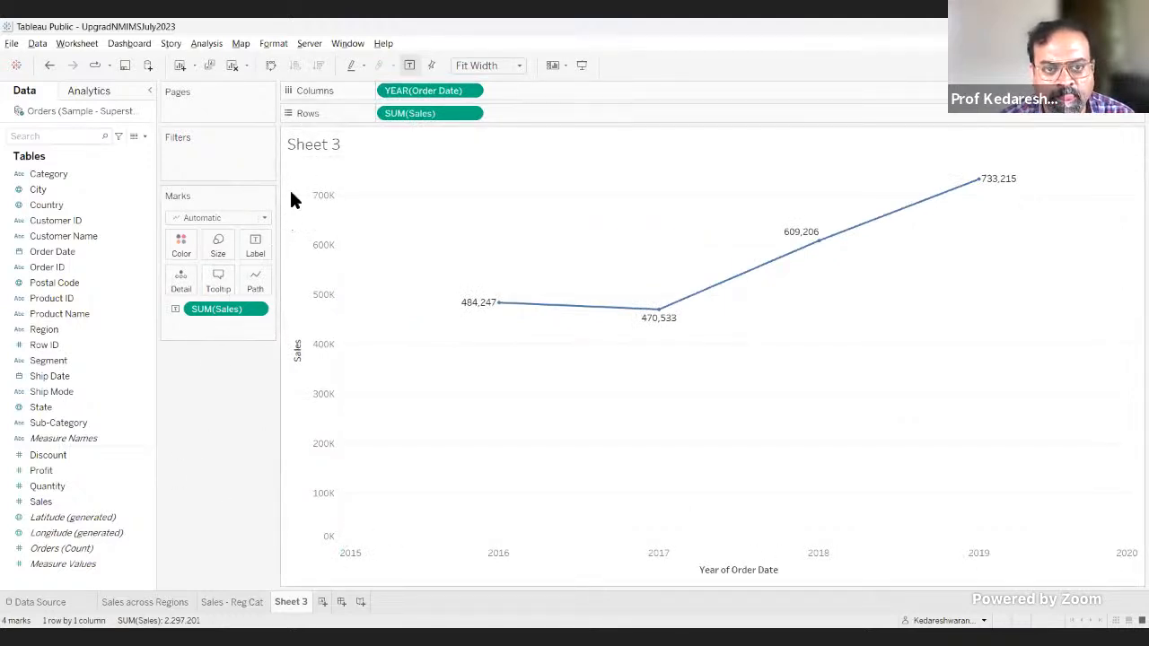
pyautogui.click(472, 91)
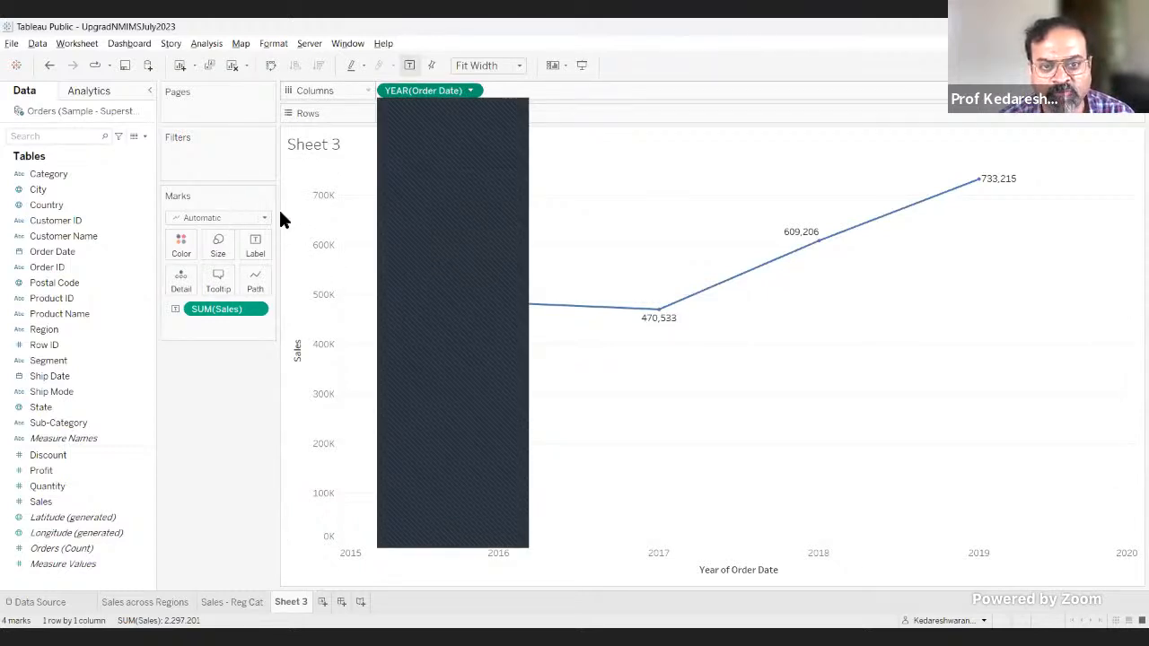
pyautogui.click(412, 341)
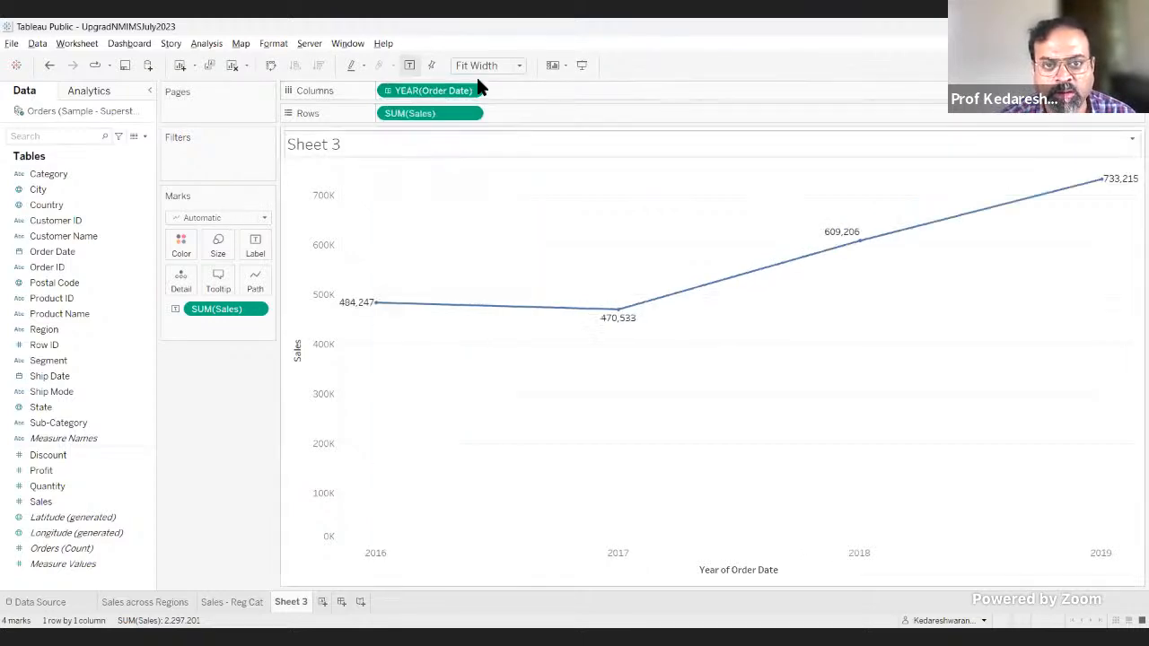
pyautogui.click(469, 93)
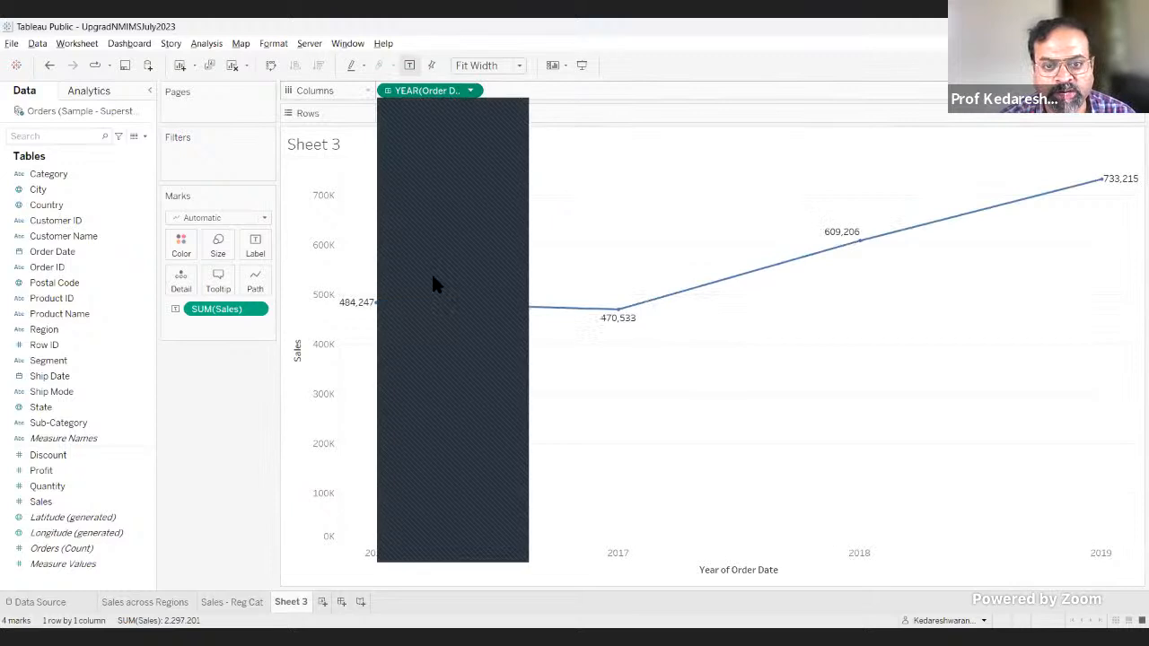
pyautogui.click(432, 283)
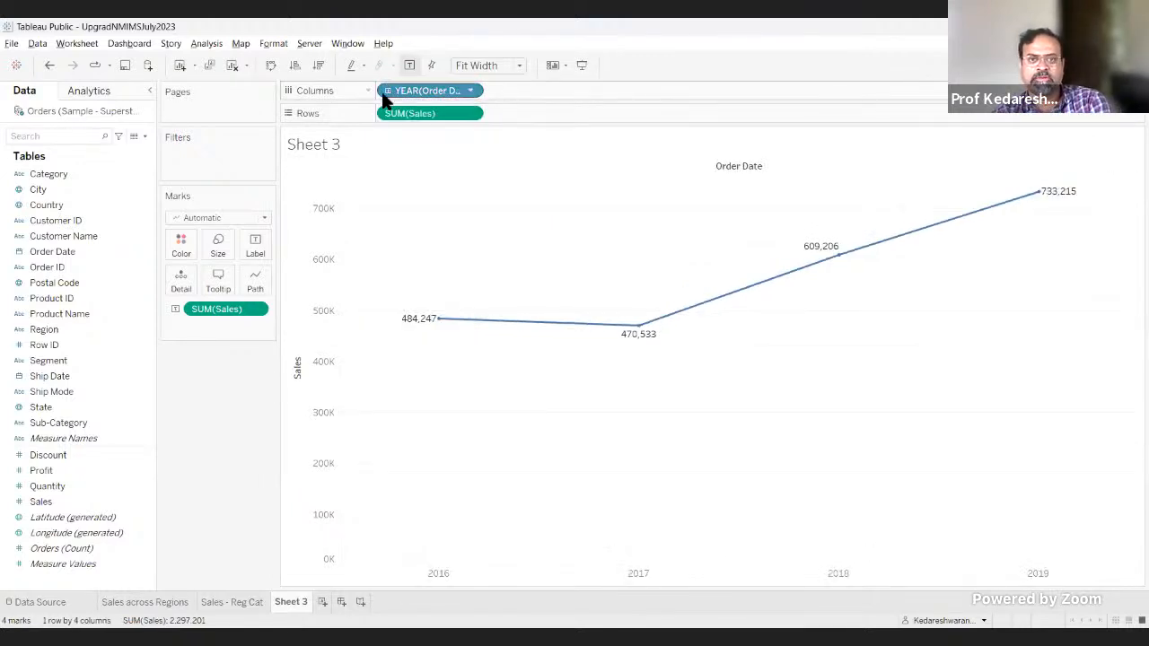
# Step: Expand Order Date in Columns into quarters, trying the month level as well and undoing only the month expansion
pyautogui.click(387, 91)
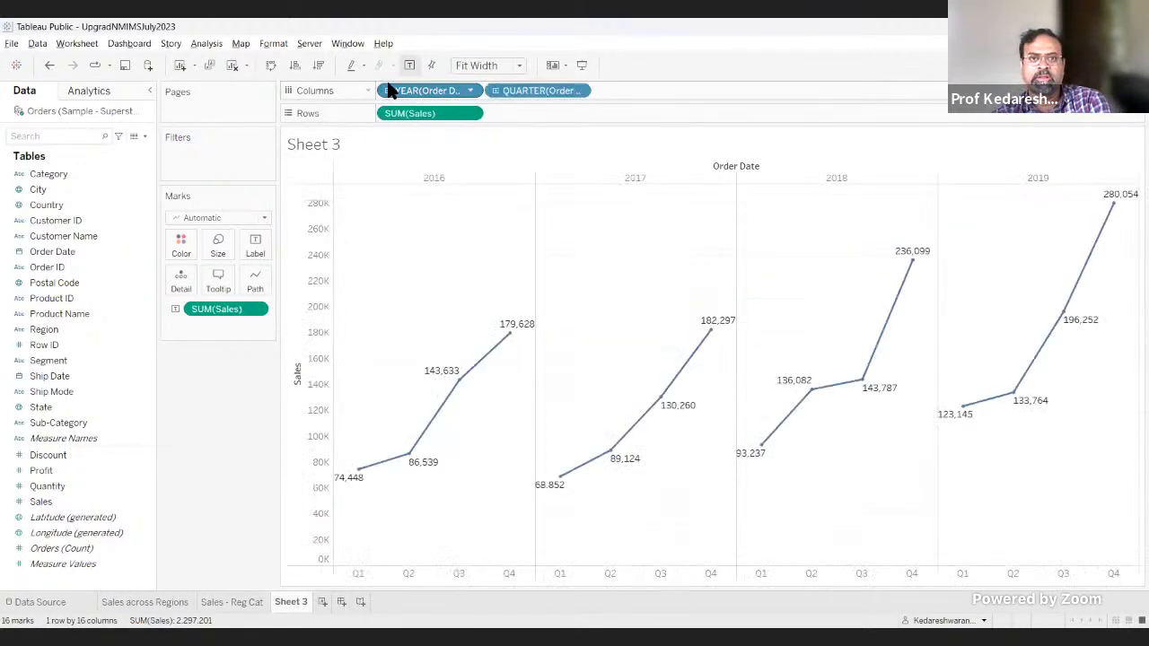
pyautogui.click(494, 91)
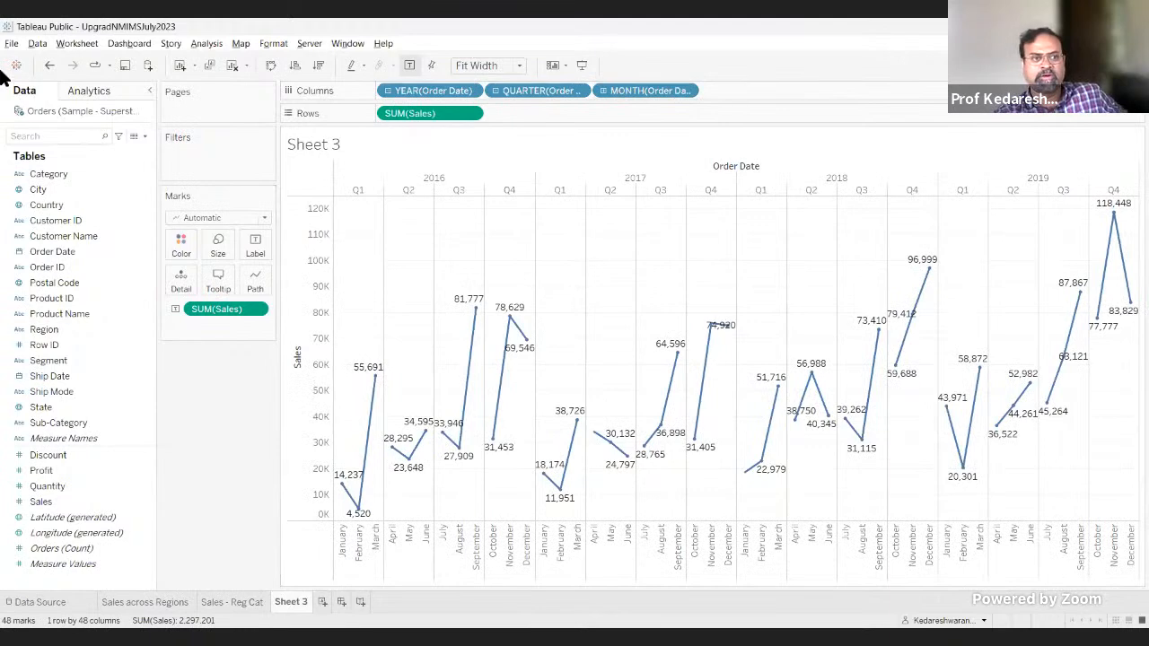
pyautogui.click(51, 62)
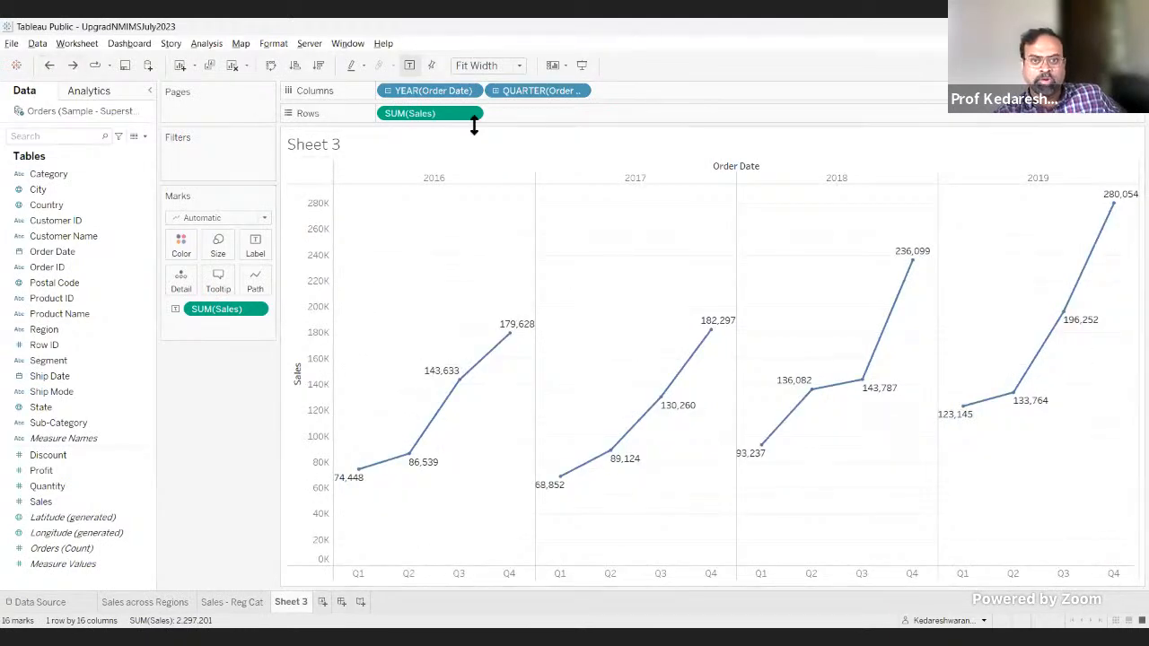
# Step: Try the chart by quarter and month without the year level, and undo back to years and quarters
pyautogui.click(497, 91)
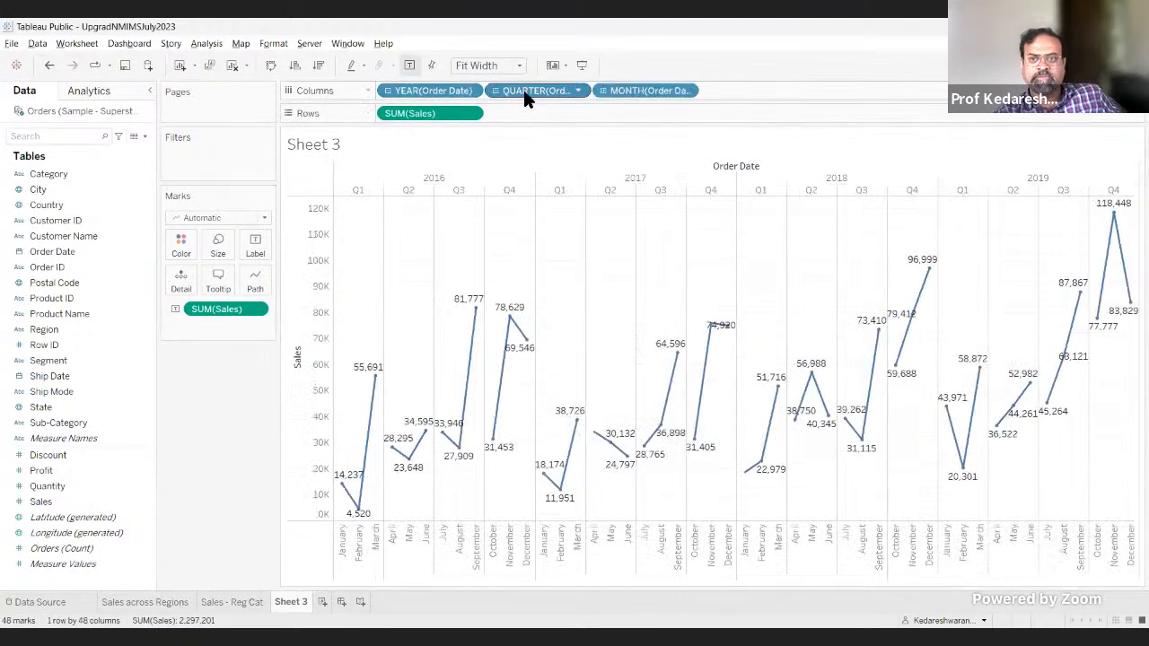
pyautogui.moveTo(443, 91); pyautogui.dragTo(231, 397)
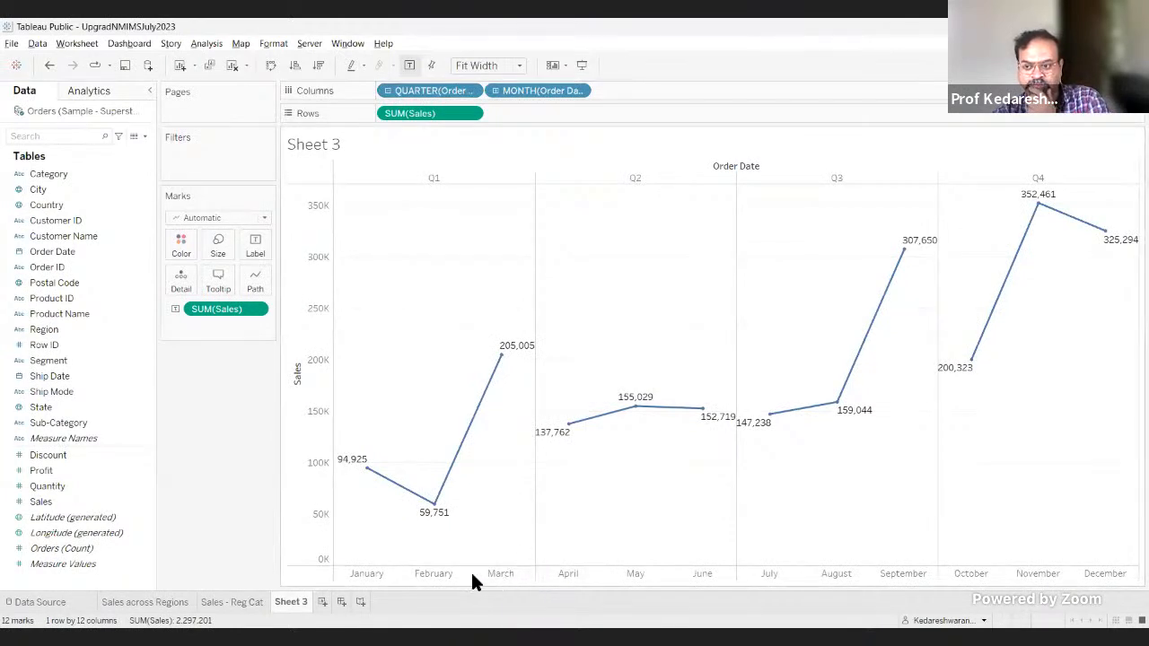
pyautogui.click(49, 68)
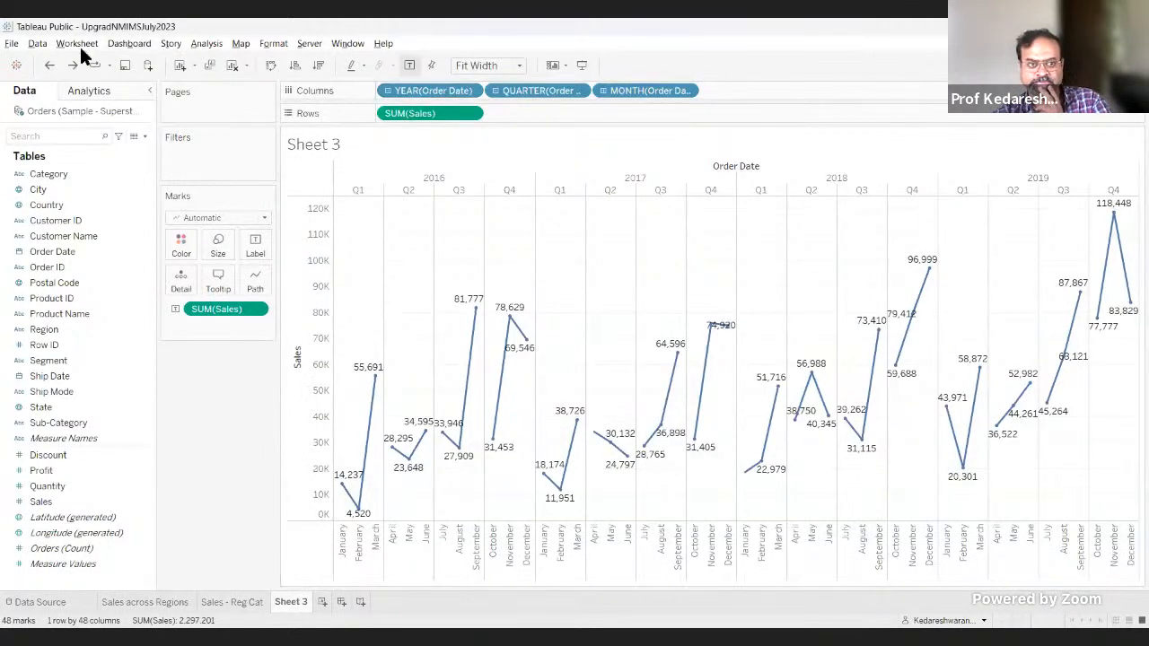
pyautogui.click(49, 68)
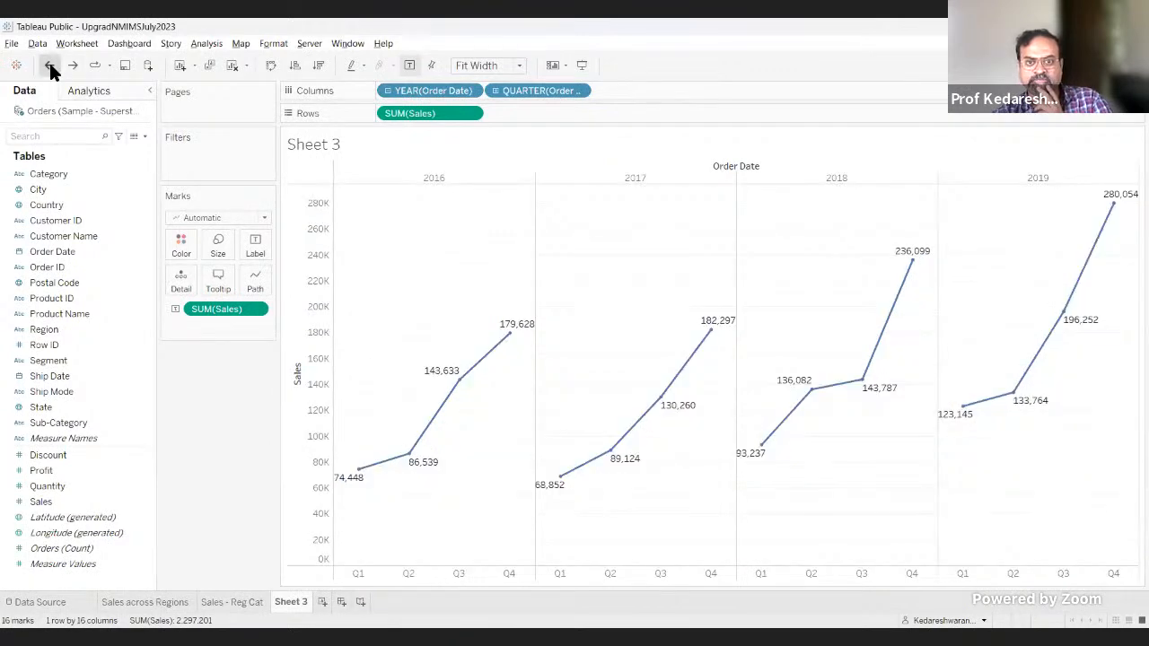
# Step: Undo the discrete quarter expansion, convert Order Date in Columns to a continuous year date and drill it down to continuous quarters
pyautogui.click(50, 65)
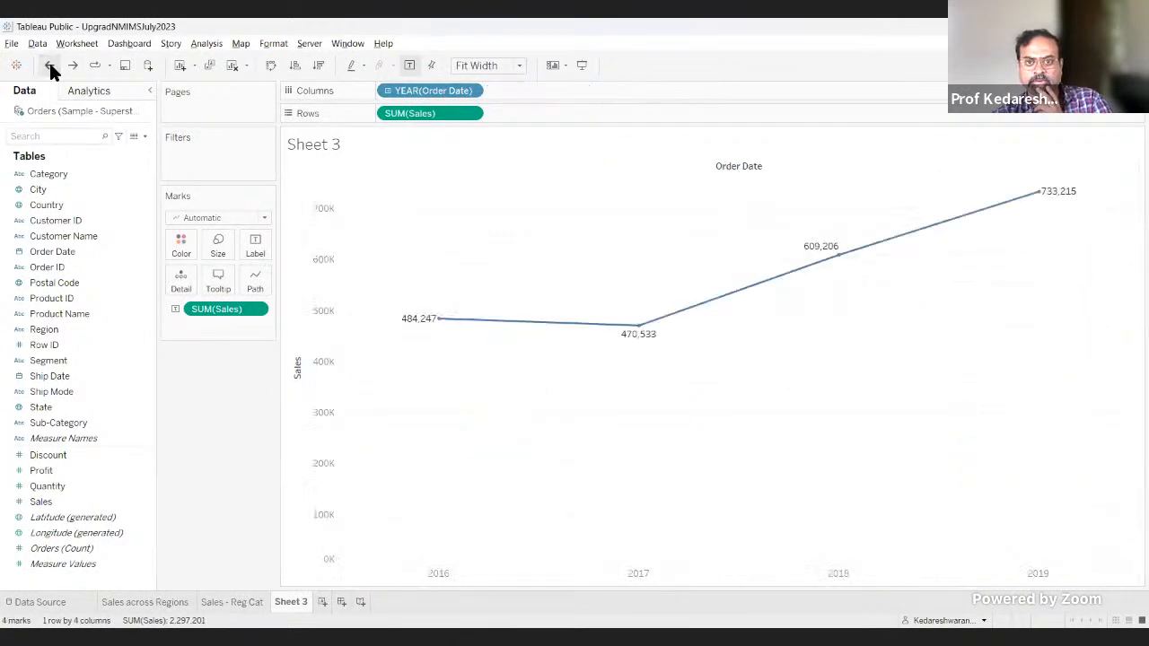
pyautogui.click(468, 91)
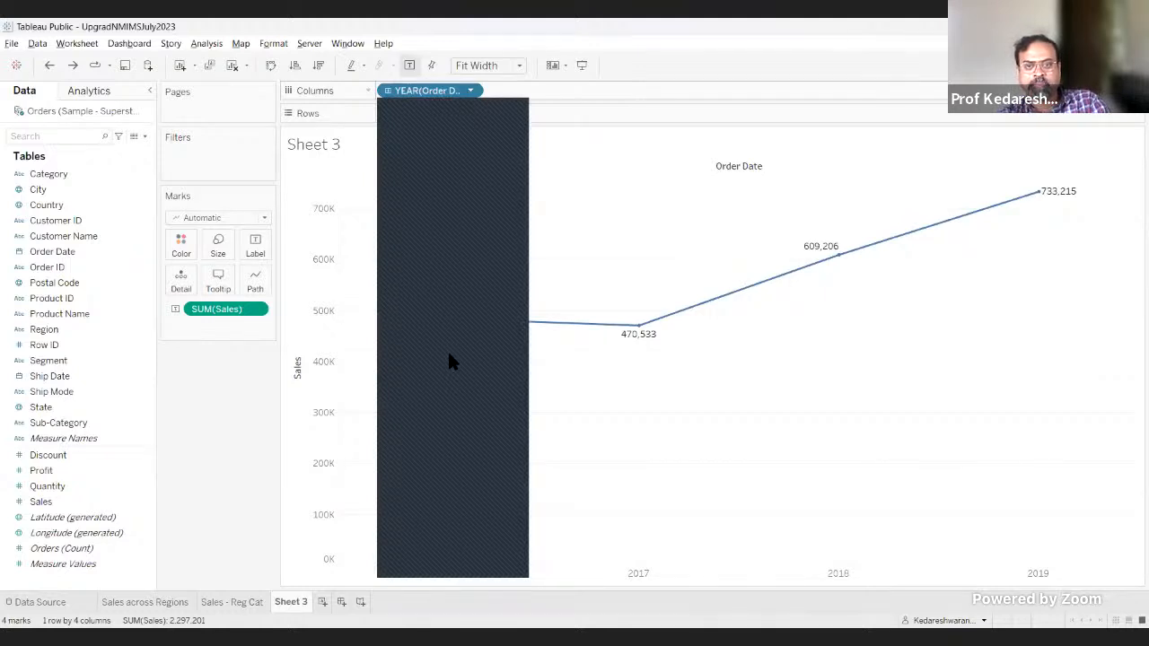
pyautogui.click(461, 87)
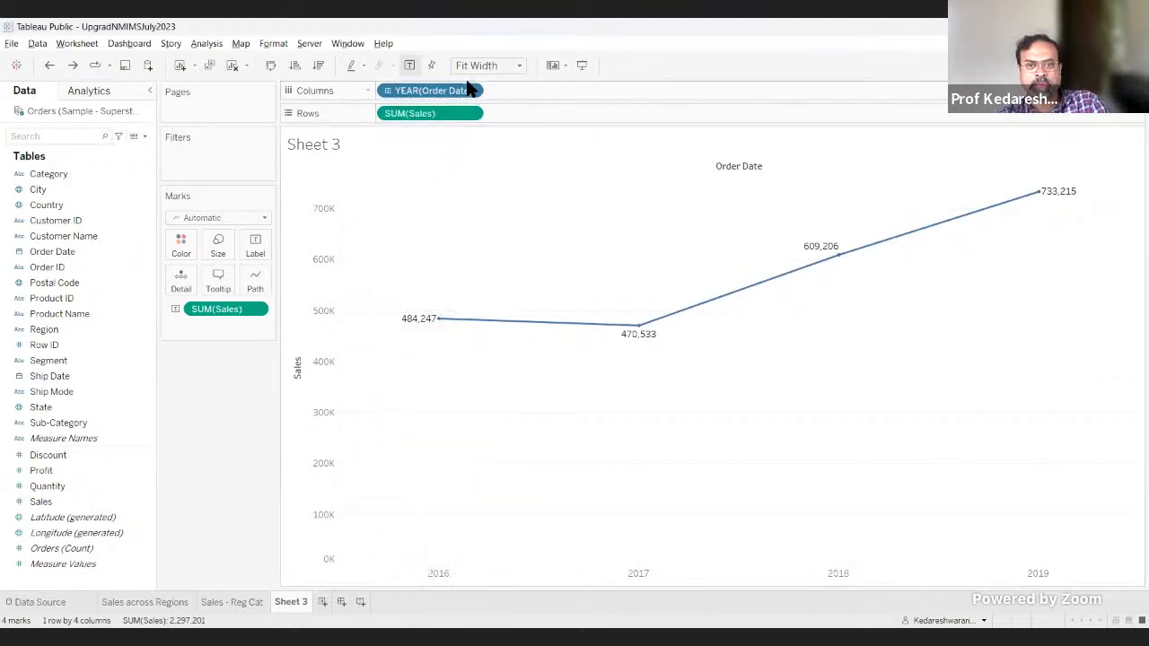
pyautogui.click(470, 91)
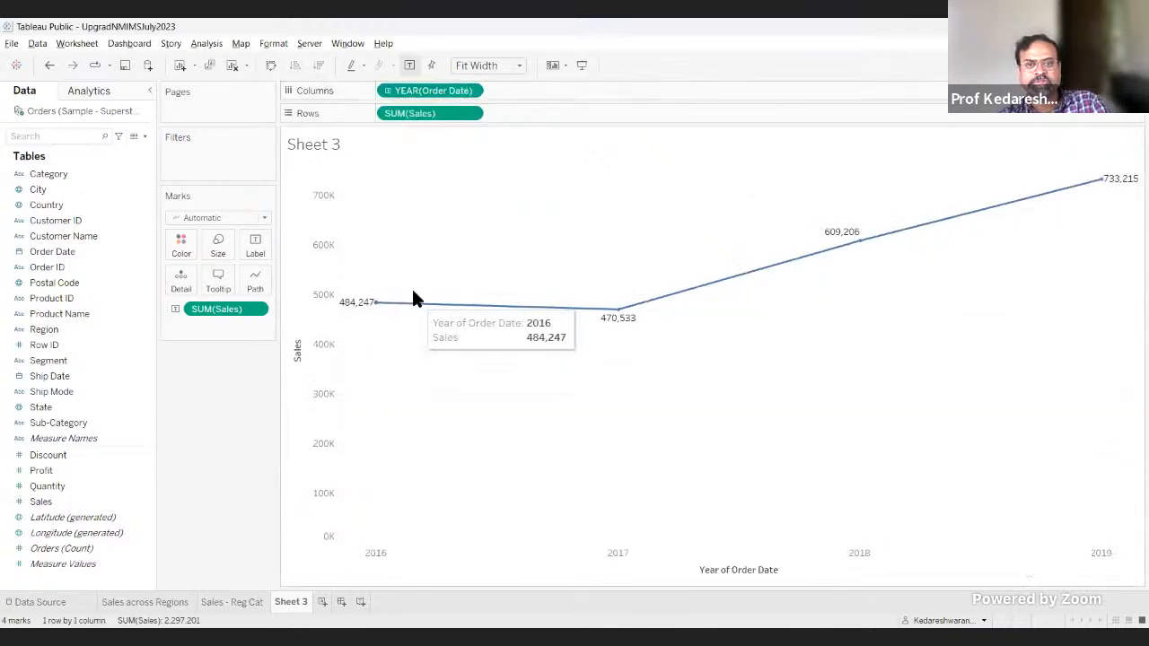
pyautogui.click(387, 91)
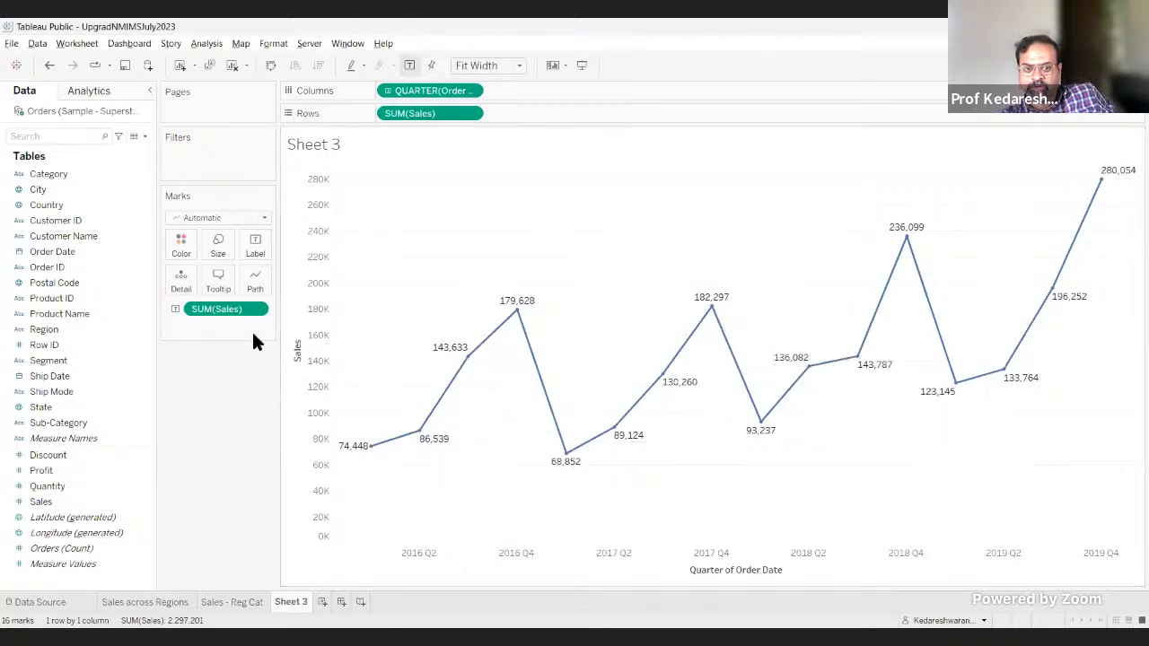
pyautogui.click(470, 91)
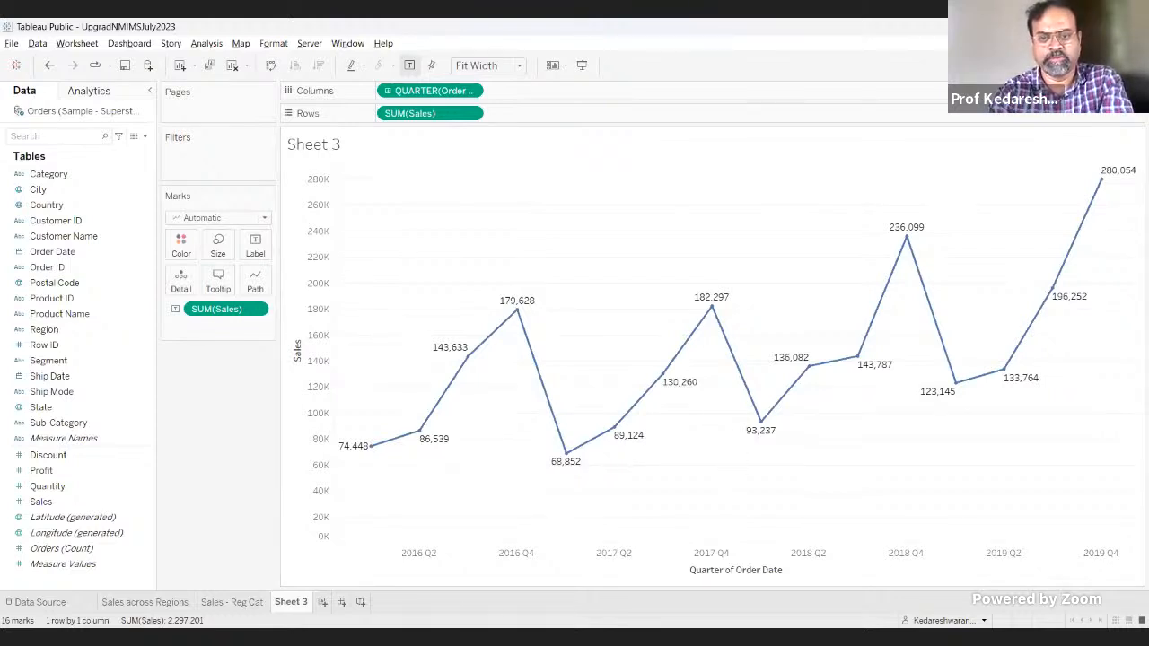
# Step: Switch to the Sample - Superstore workbook in Excel, clear the filters on the Orders sheet, and return to Tableau Public
pyautogui.hotkey('alt', 'Tab')
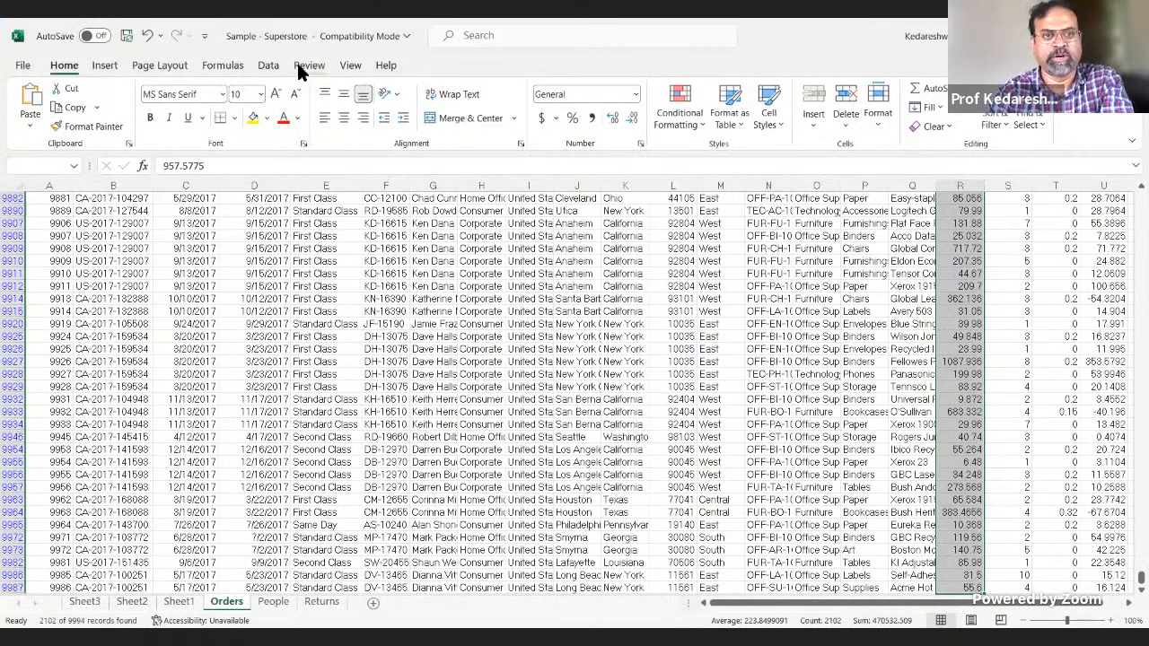
pyautogui.click(269, 64)
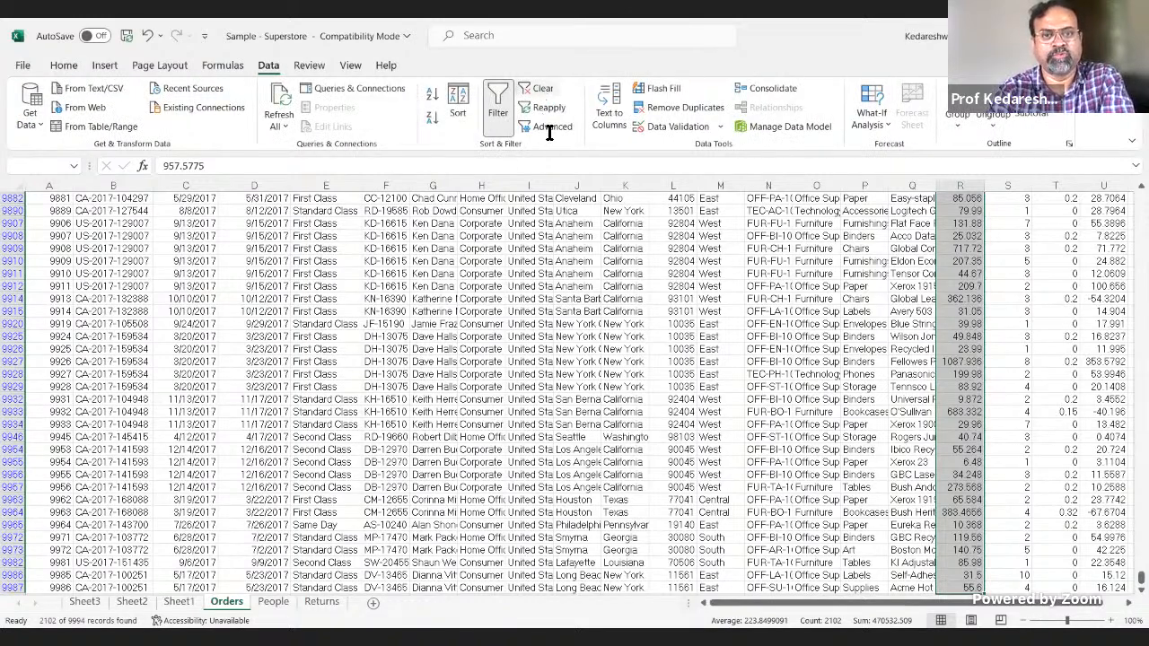
pyautogui.click(543, 88)
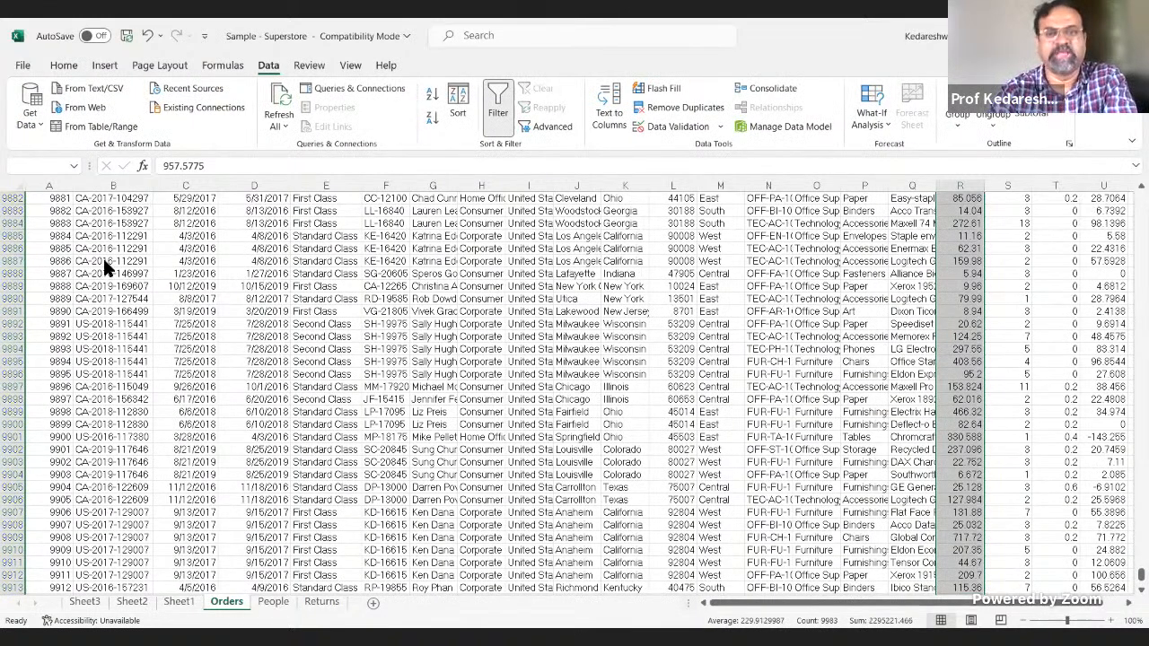
pyautogui.hotkey('alt', 'Tab')
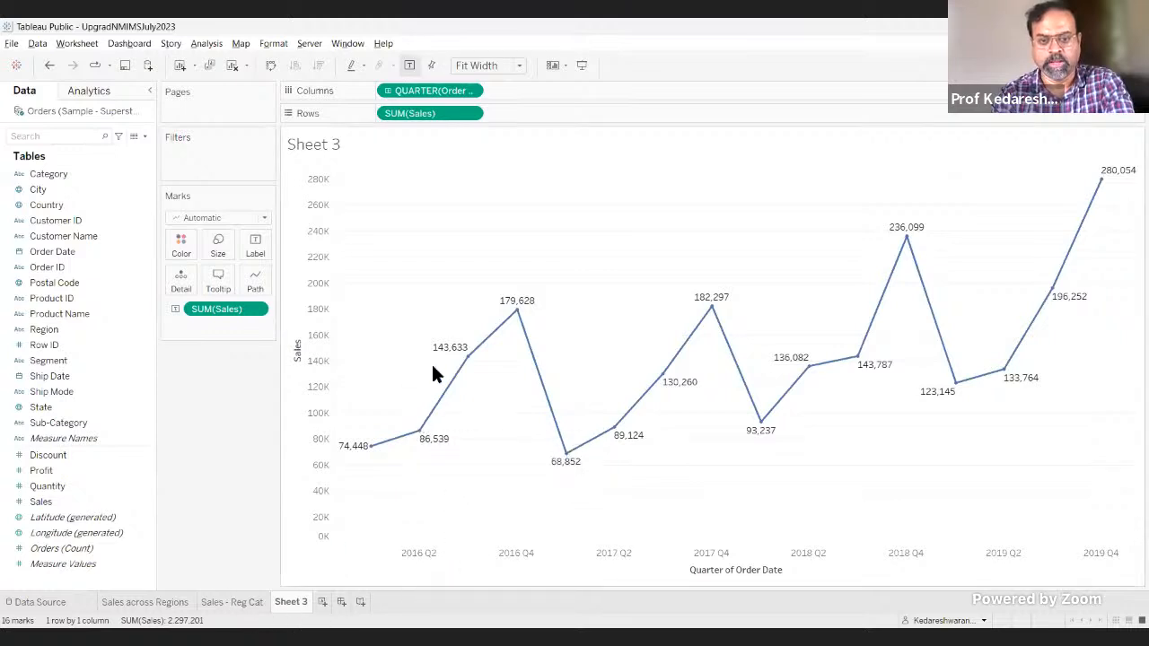
# Step: Examine the quarterly sales peaks and dips from 2016 to 2019 on the continuous line chart
pyautogui.moveTo(646, 440)
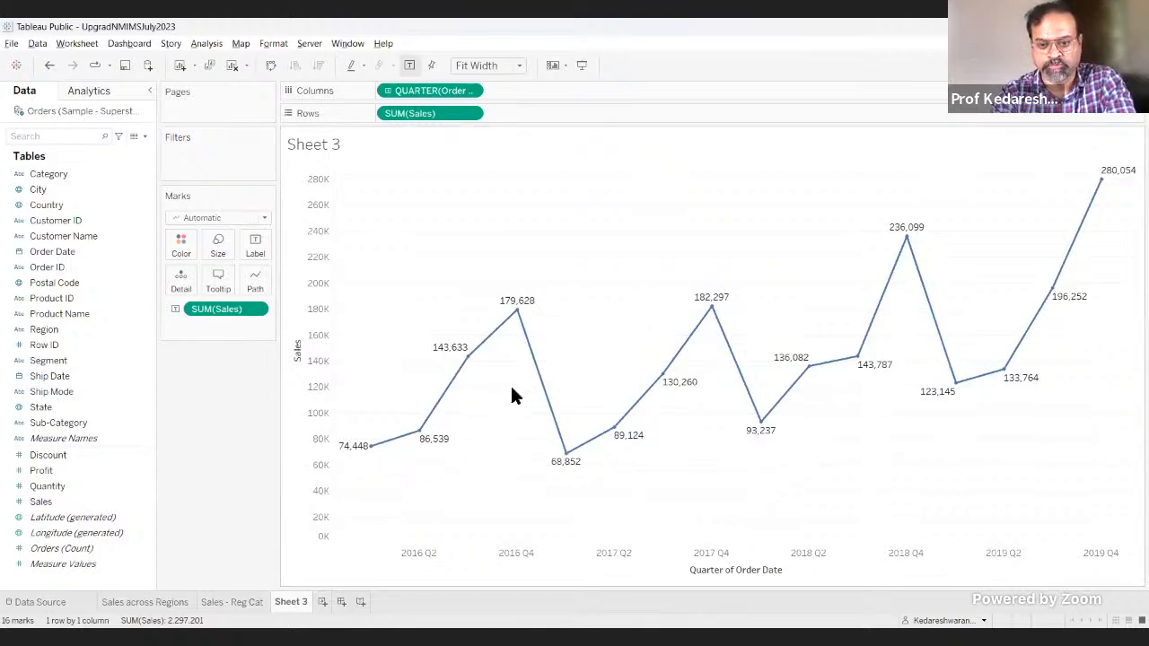
pyautogui.moveTo(518, 319)
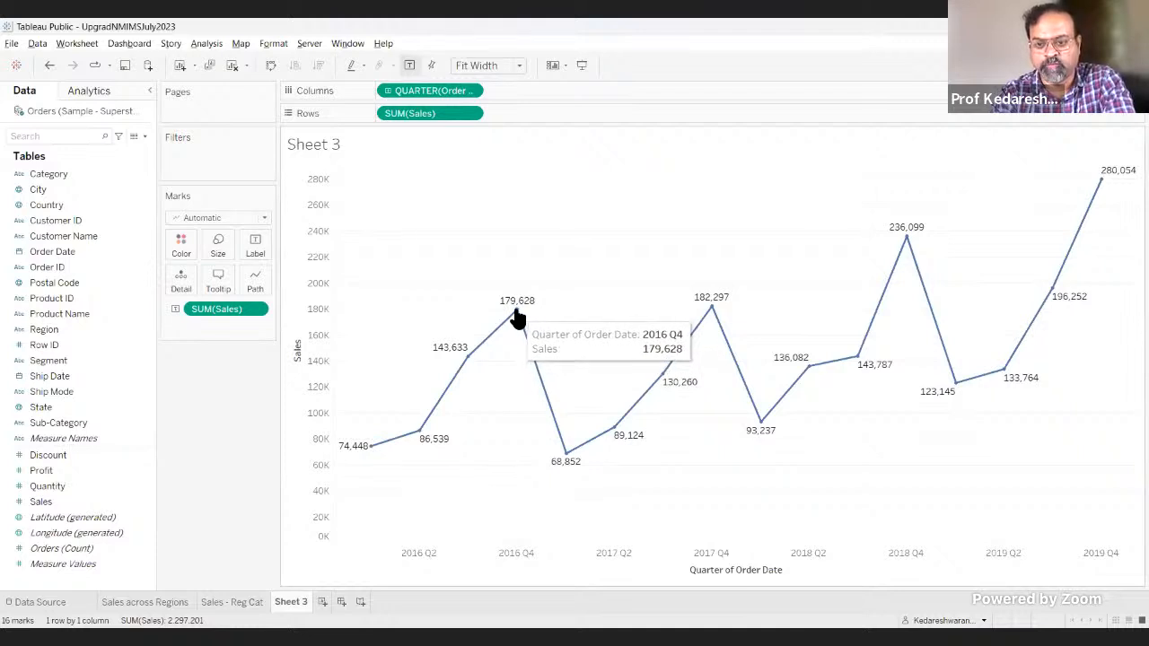
pyautogui.moveTo(900, 242)
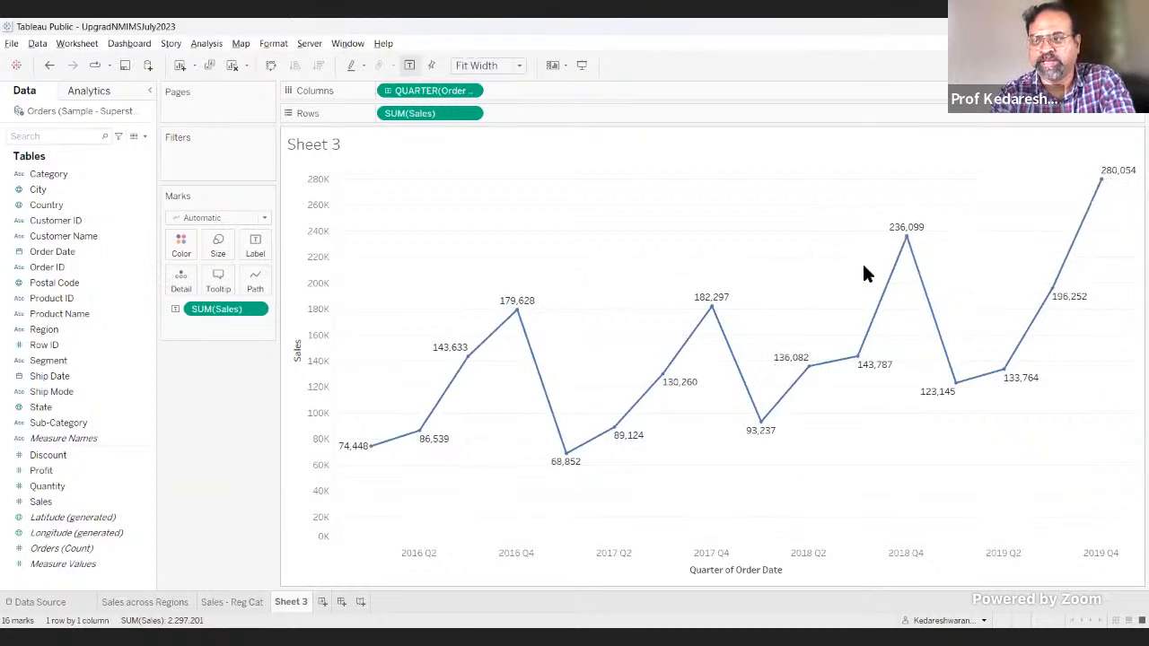
pyautogui.moveTo(456, 391)
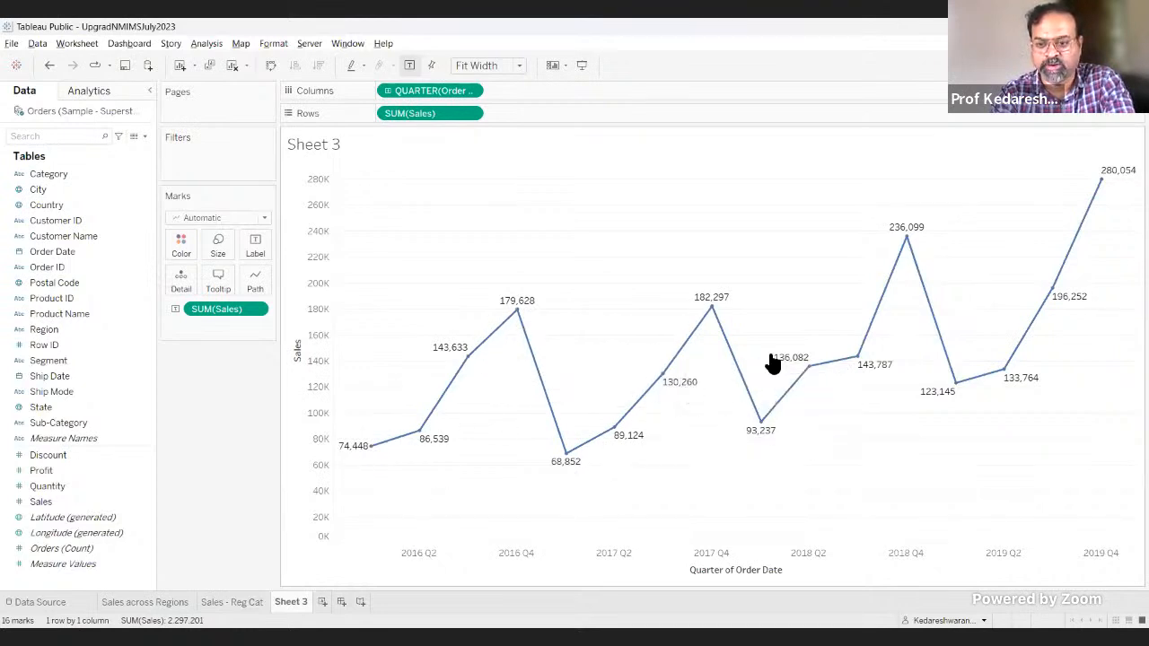
pyautogui.moveTo(709, 314)
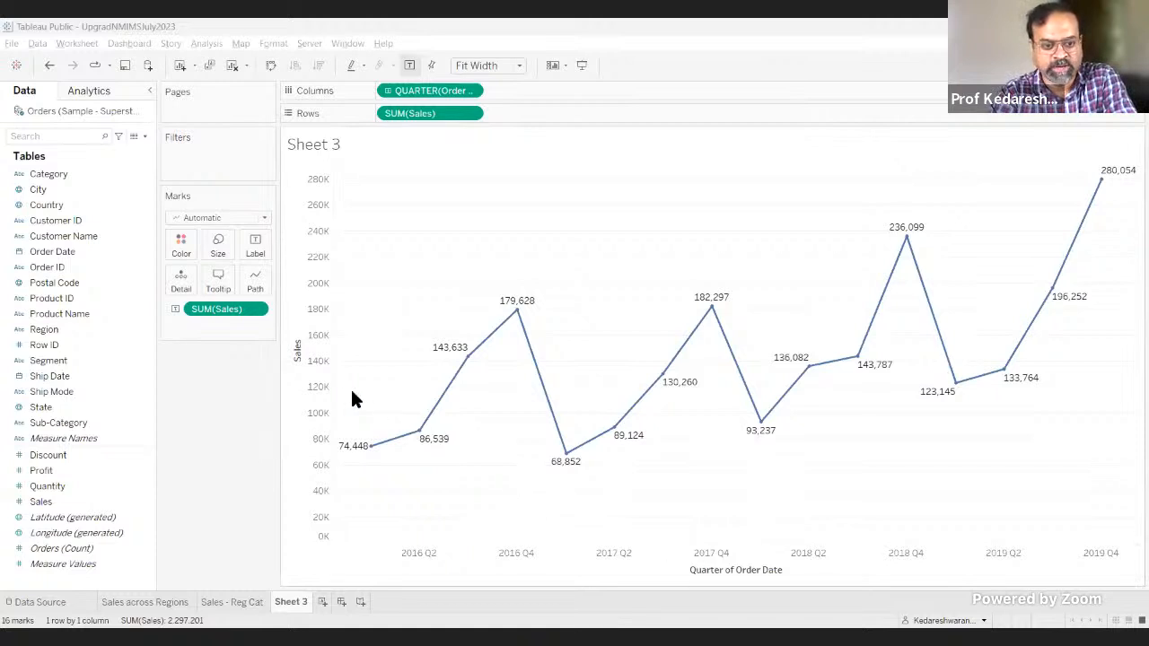
pyautogui.click(264, 25)
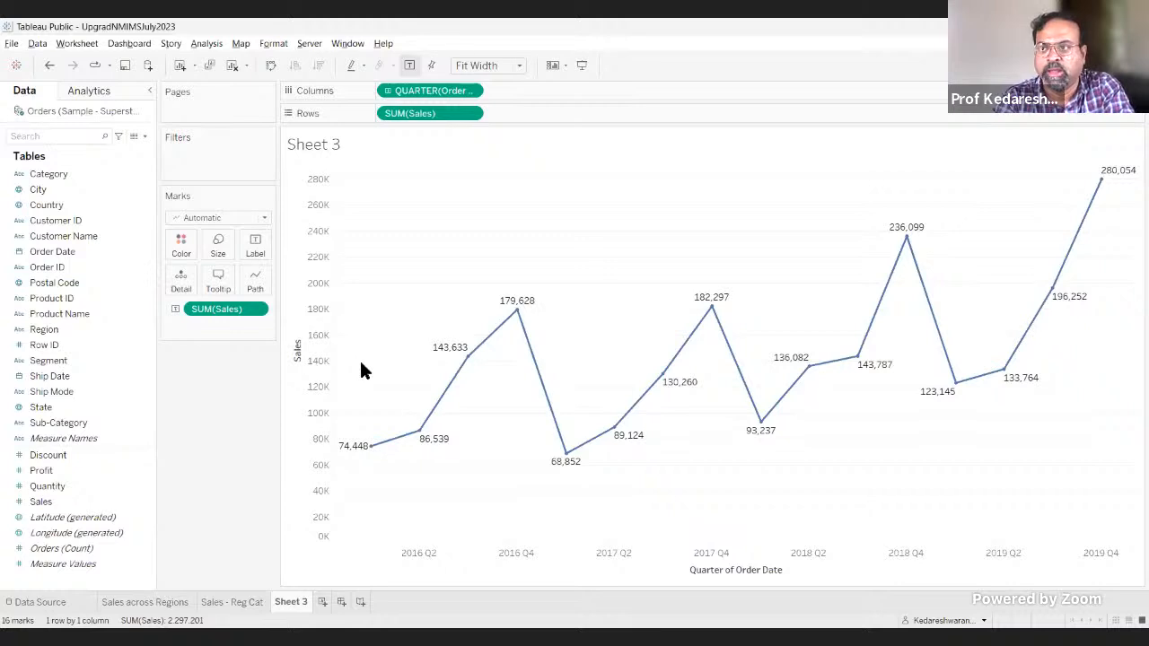
# Step: Use Show Me to apply continuous lines, try discrete lines by year and quarter, and set the chart back to continuous lines
pyautogui.click(1114, 65)
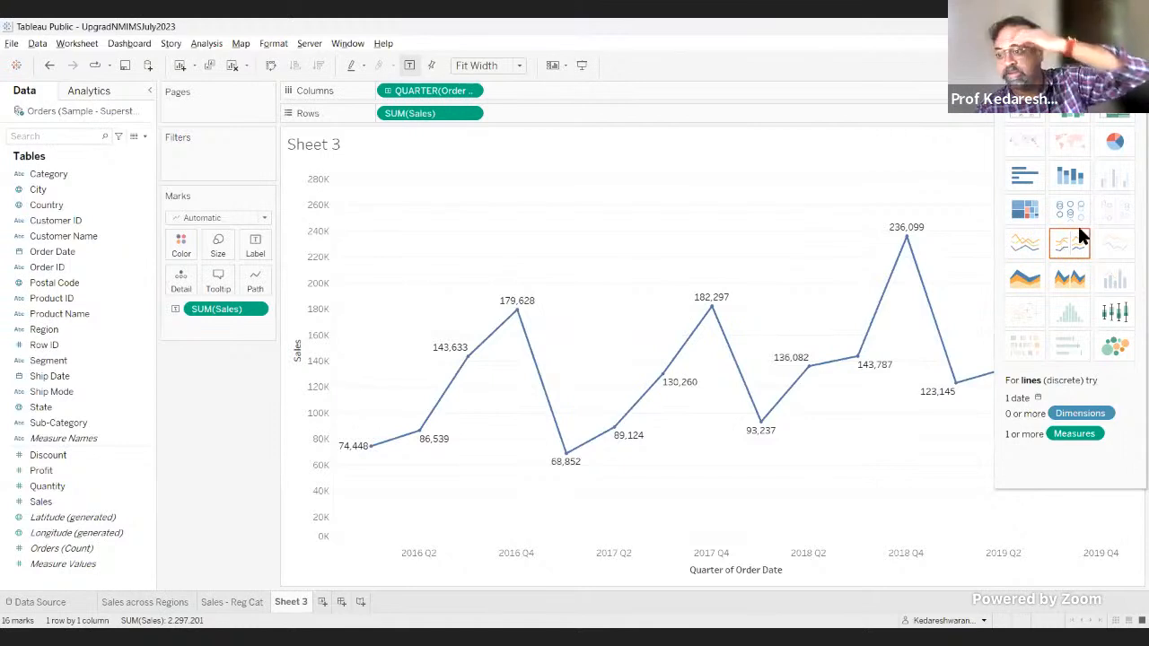
pyautogui.click(1025, 244)
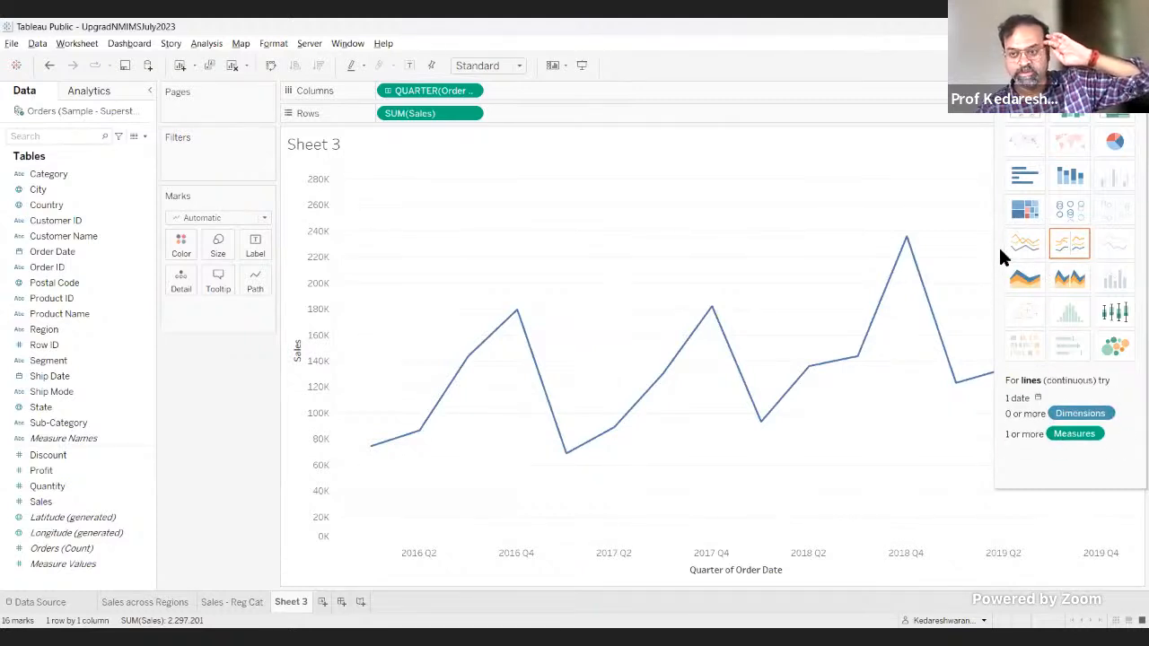
pyautogui.click(1061, 244)
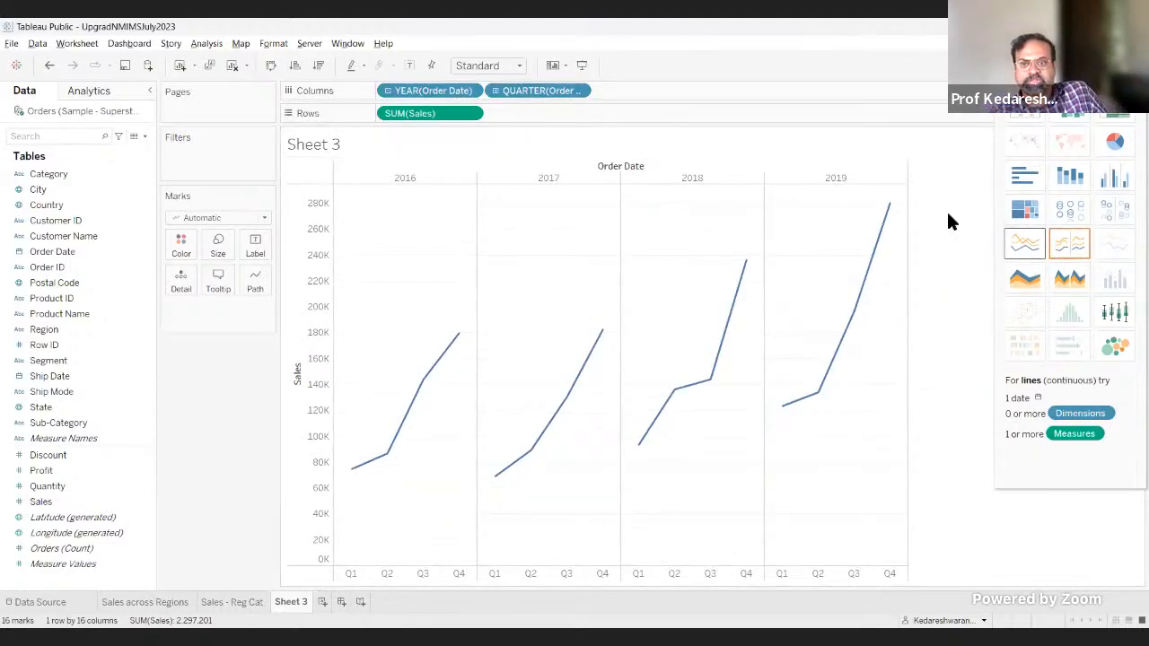
pyautogui.click(579, 91)
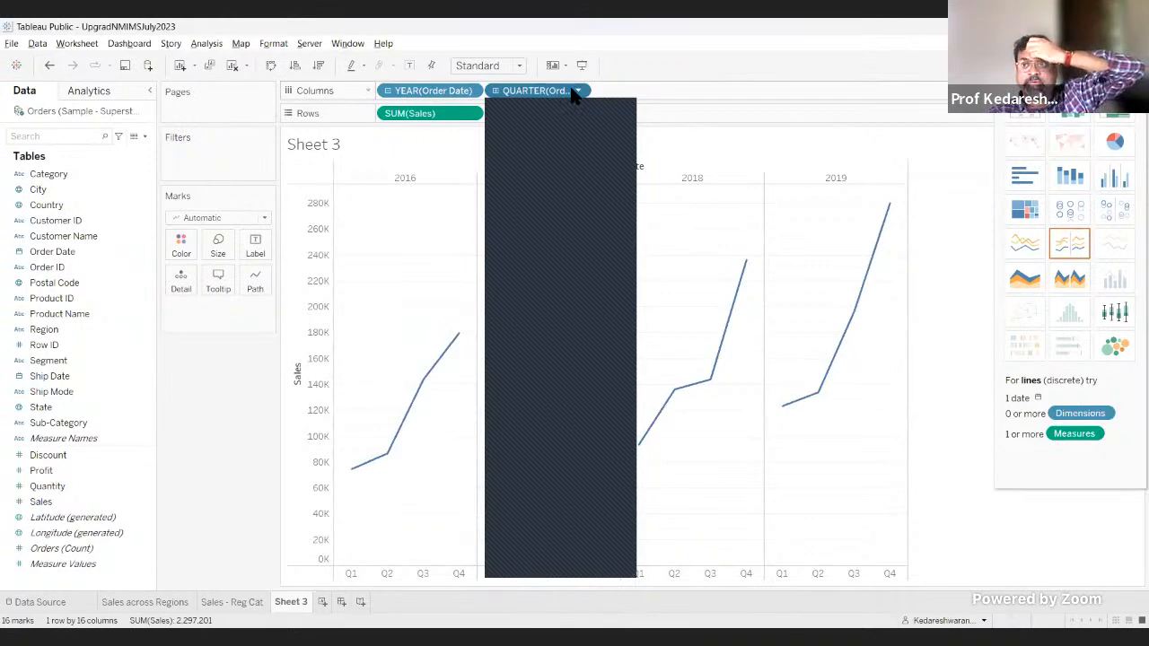
pyautogui.click(1024, 242)
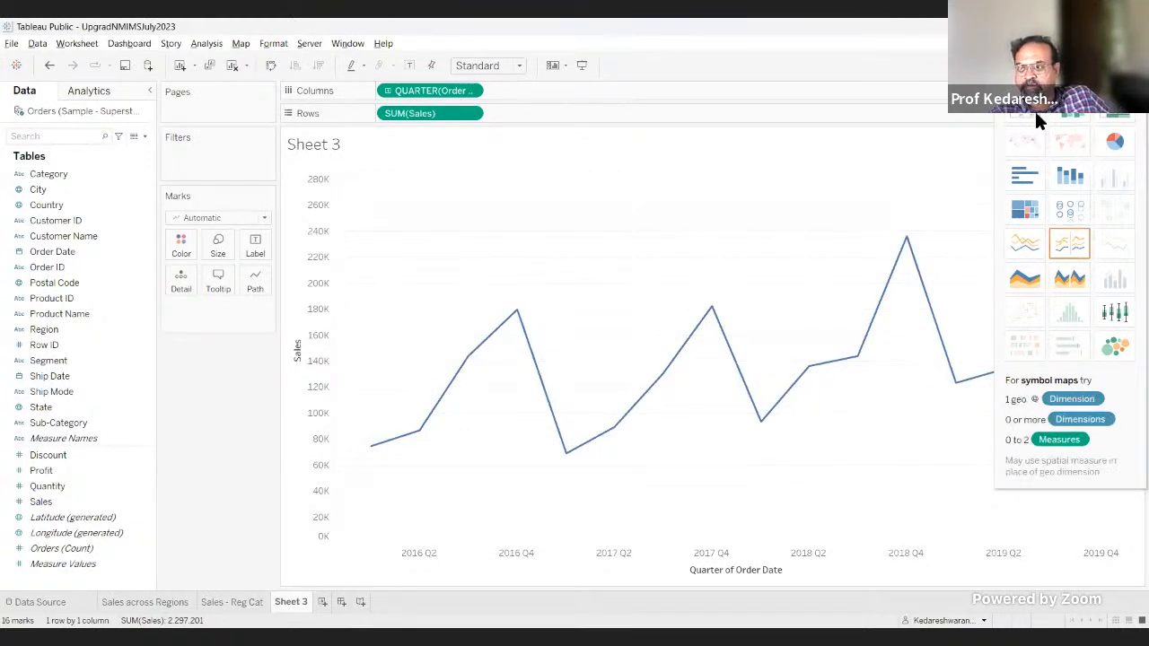
# Step: Try the quarterly sales as a highlight table, a box-and-whisker plot and a treemap, undoing back to the continuous line chart
pyautogui.click(1120, 116)
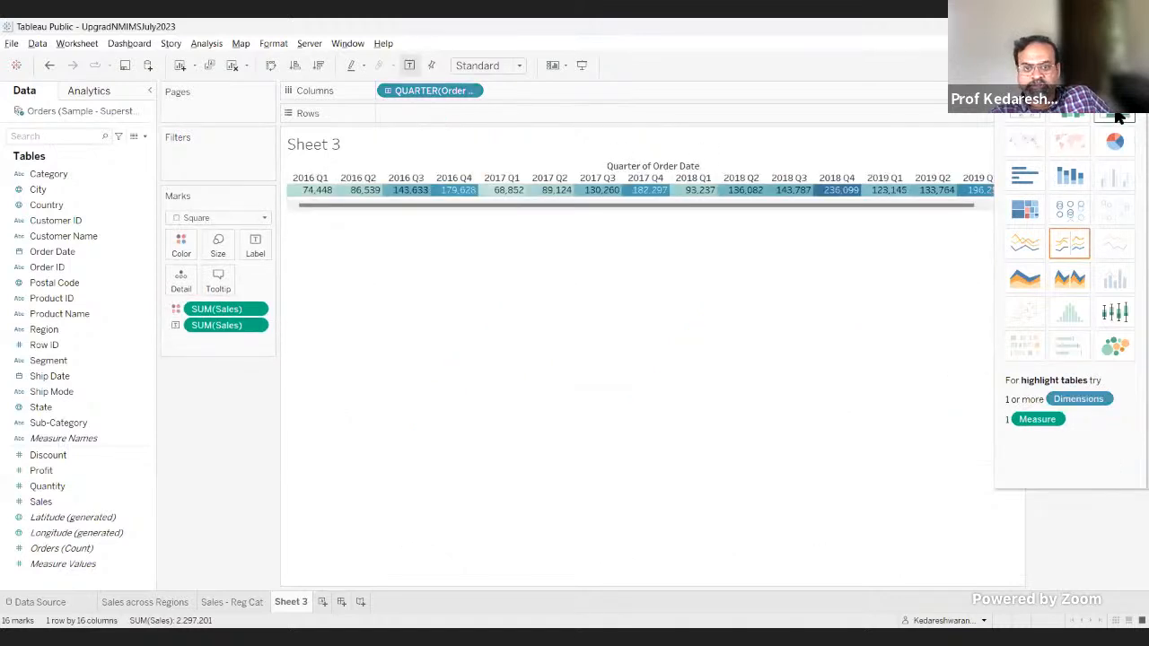
pyautogui.click(1111, 310)
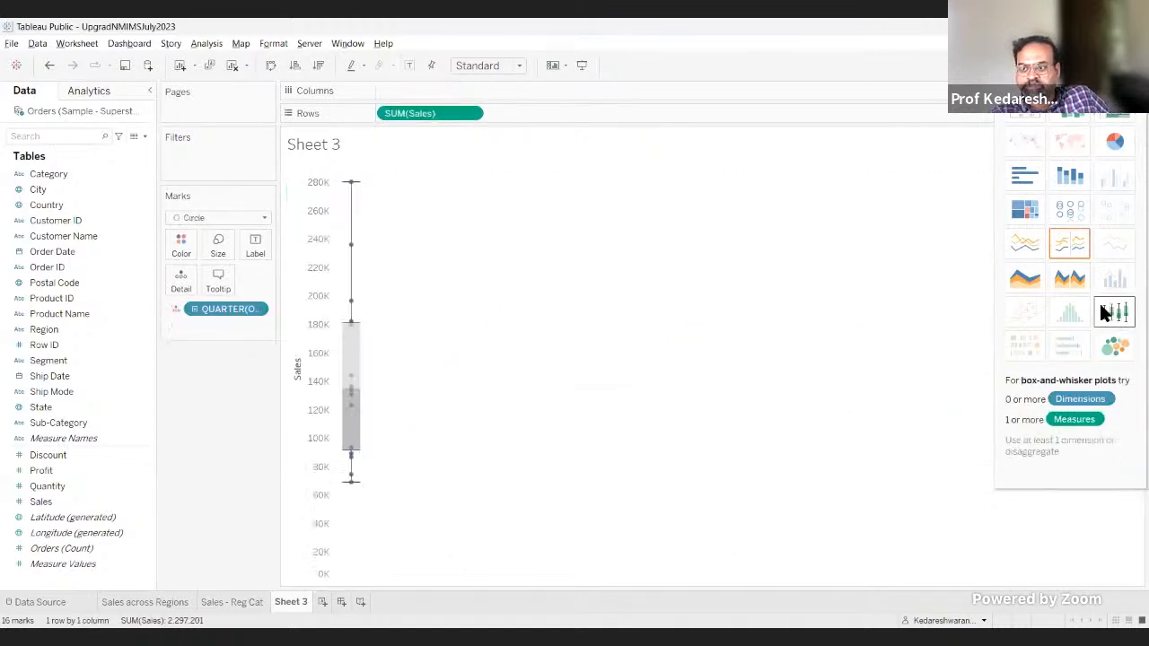
pyautogui.click(49, 65)
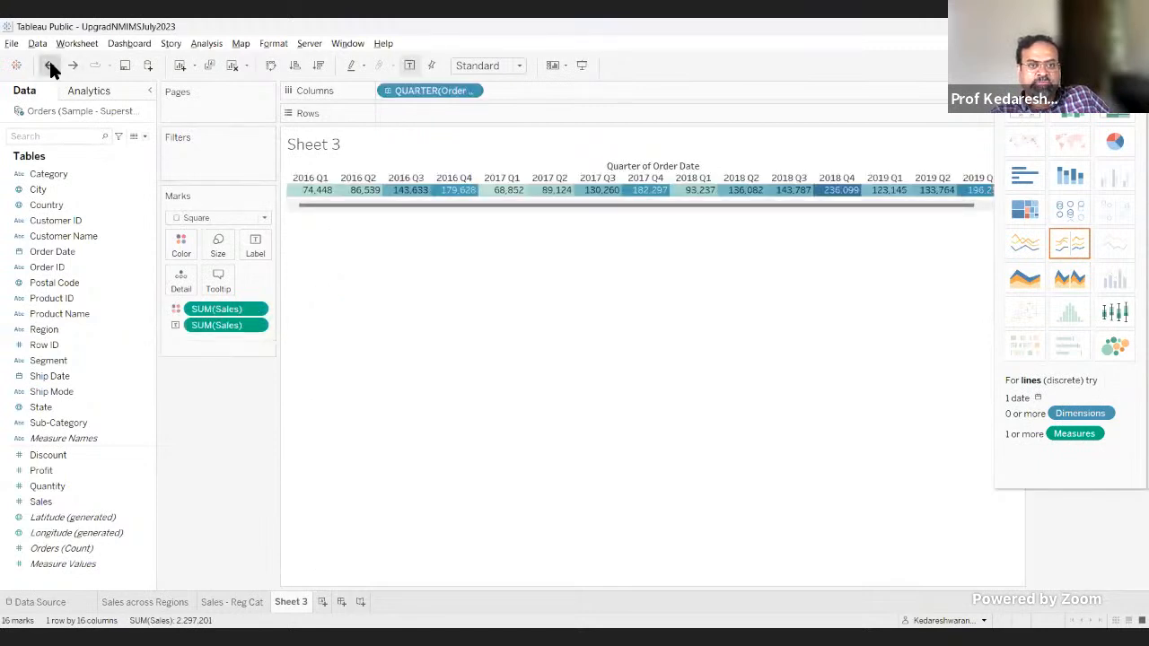
pyautogui.click(50, 65)
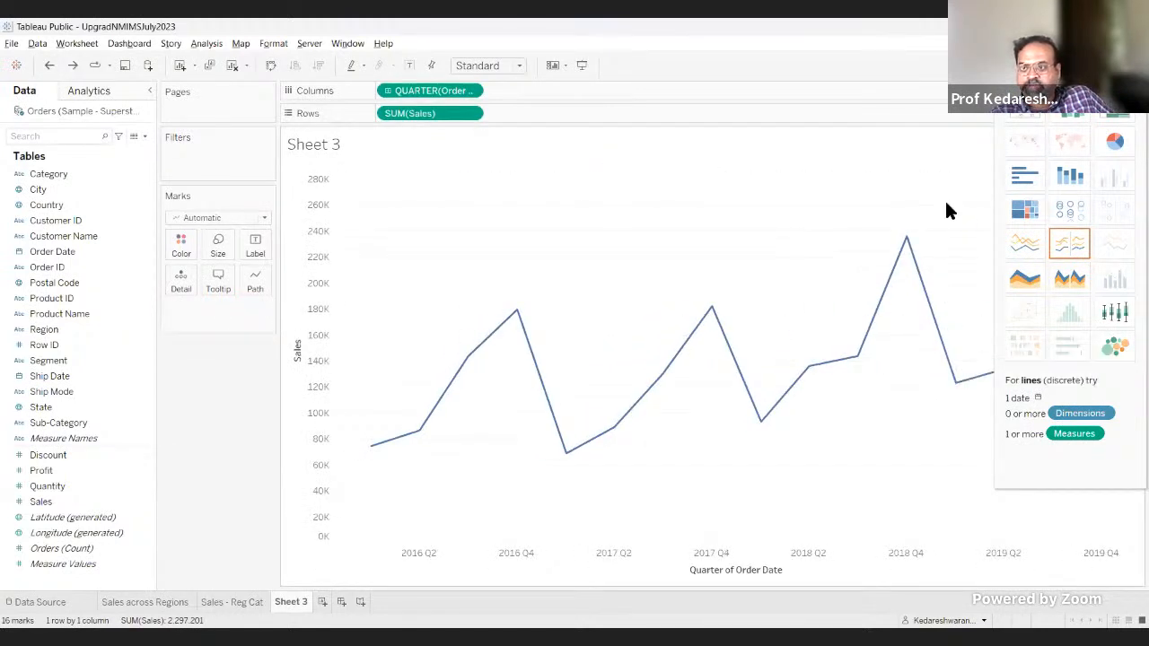
pyautogui.click(1024, 209)
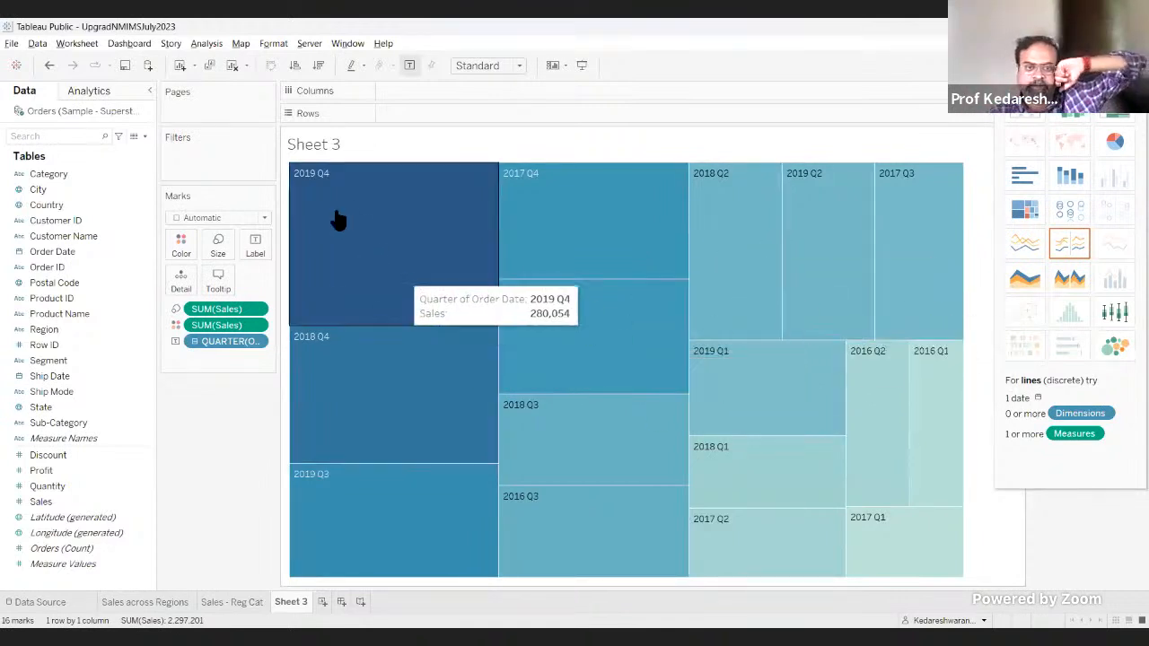
pyautogui.click(49, 65)
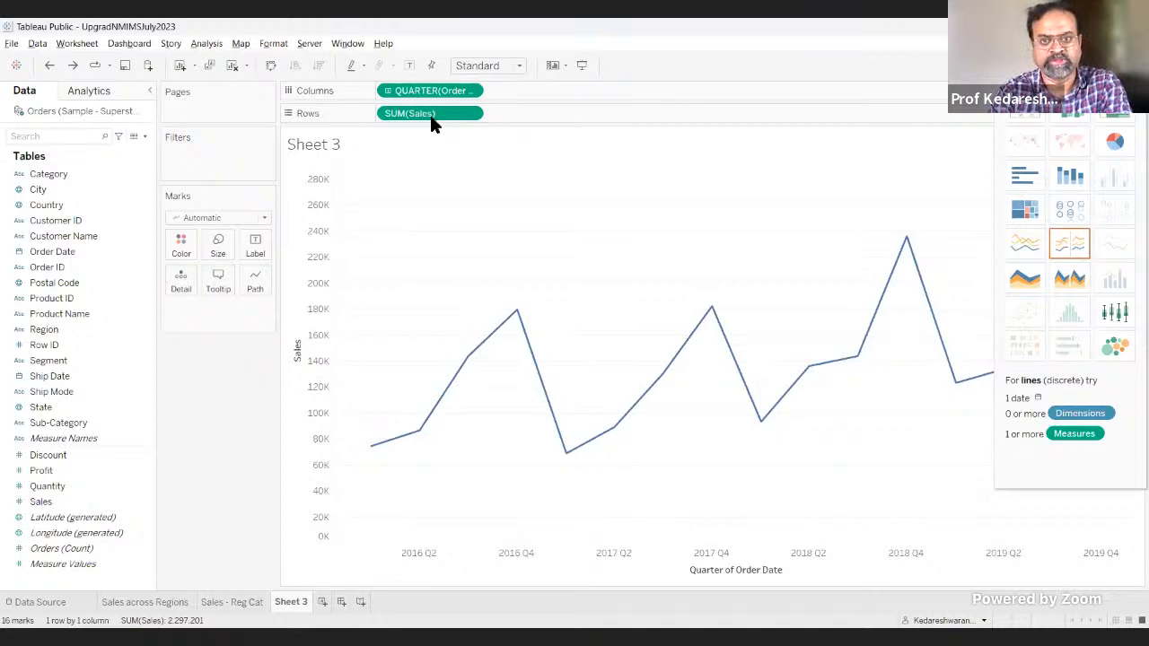
# Step: Switch from Tableau Public to another open window
pyautogui.hotkey('alt', 'Tab')
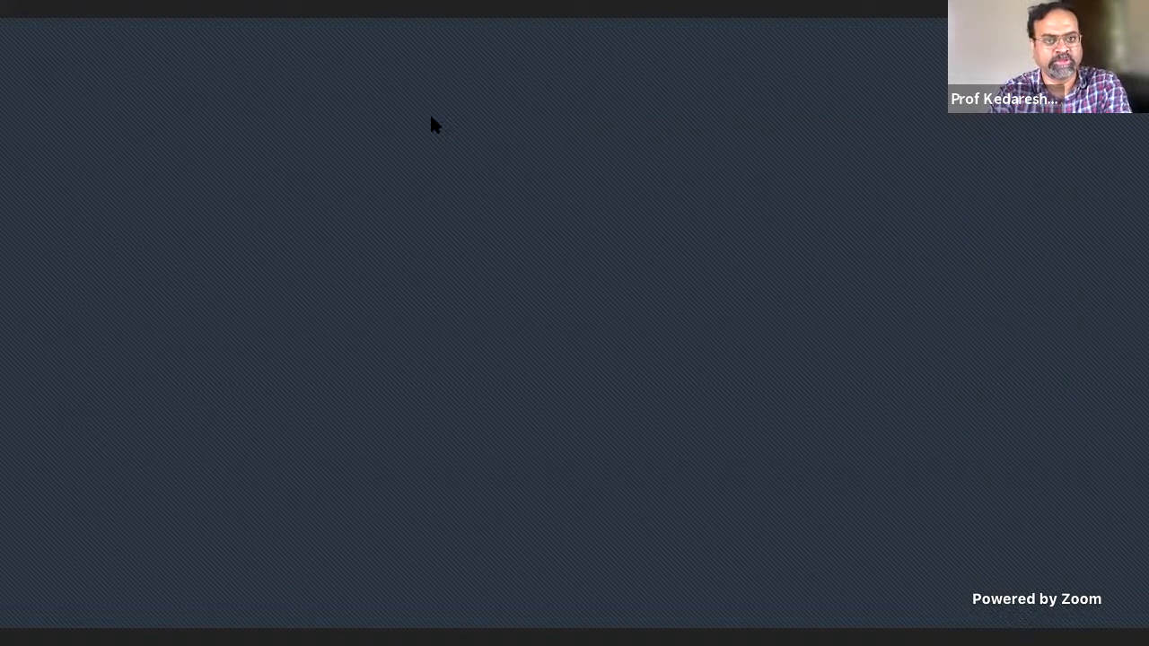
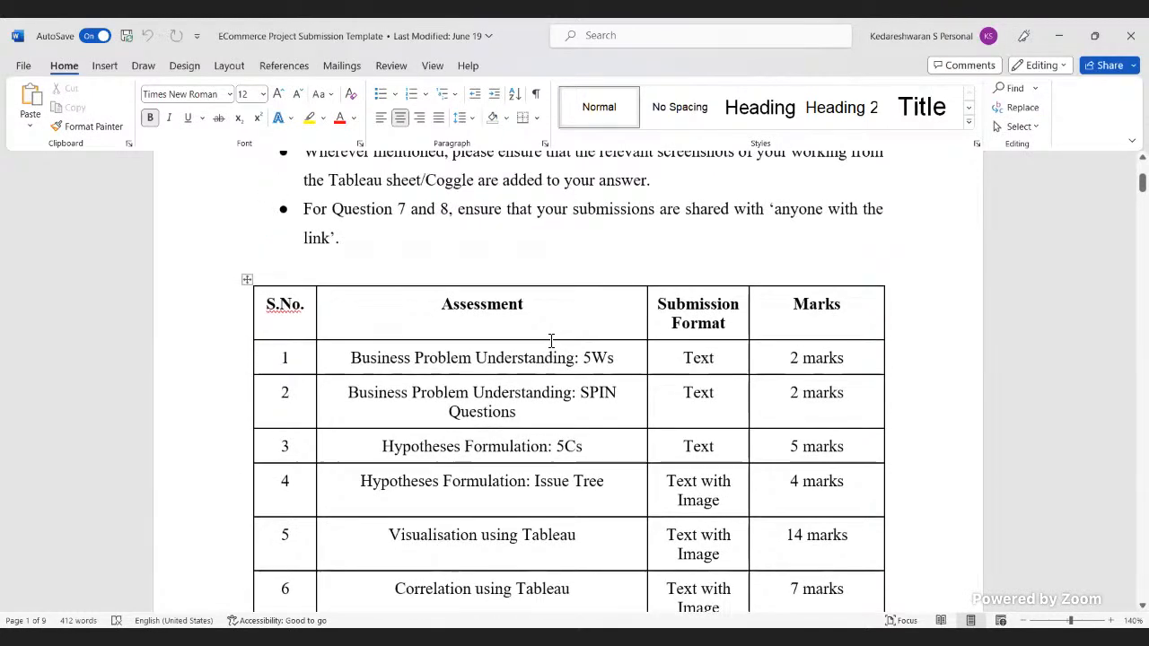
# Step: Examine the assessment marks table in the submission template and select the Visualisation using Tableau row
pyautogui.scroll(-2, 556, 341)
pyautogui.scroll(-3, 582, 366)
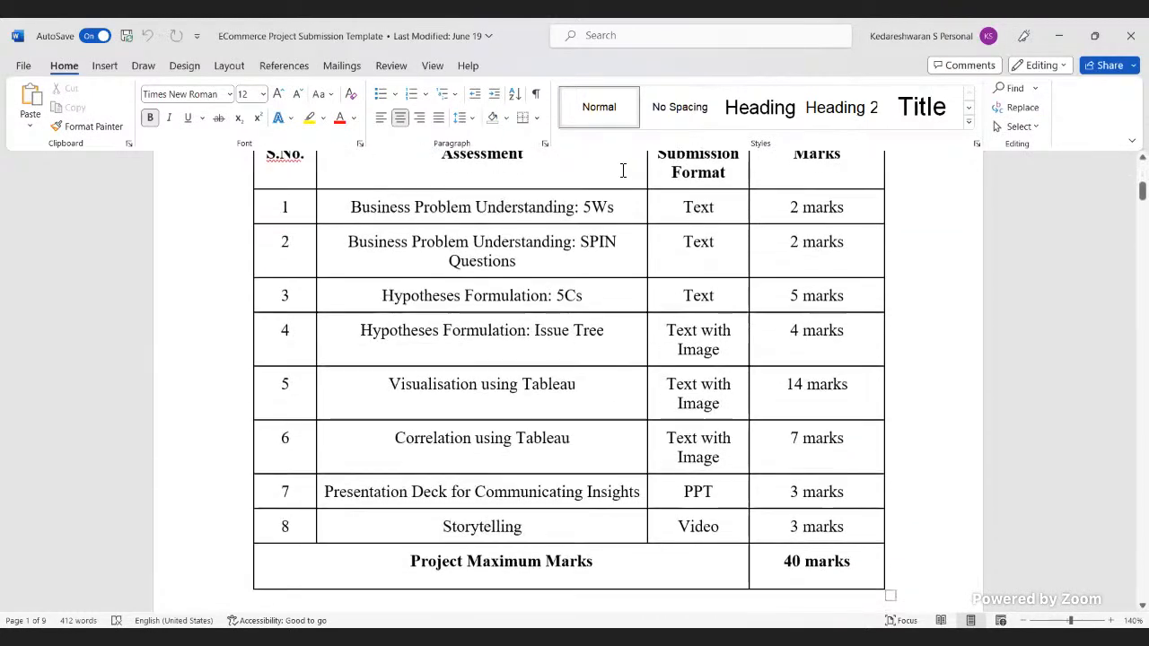
pyautogui.moveTo(351, 212); pyautogui.dragTo(262, 192)
pyautogui.click(823, 332)
pyautogui.click(786, 408)
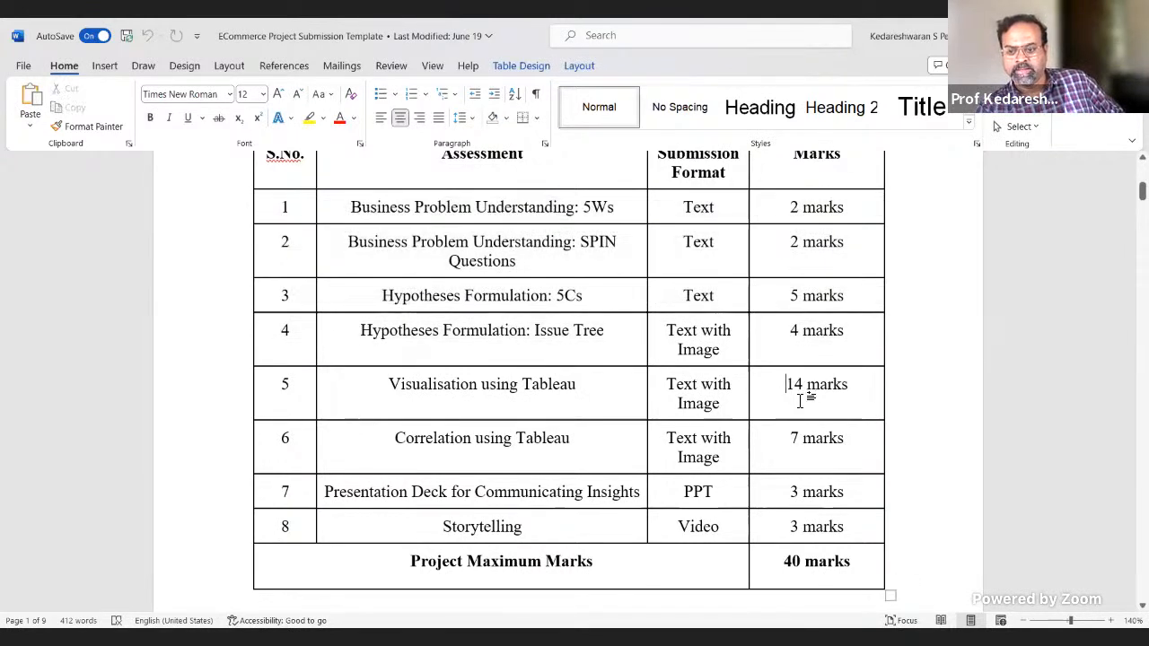
pyautogui.moveTo(855, 388); pyautogui.dragTo(793, 386)
pyautogui.moveTo(714, 395); pyautogui.dragTo(441, 398)
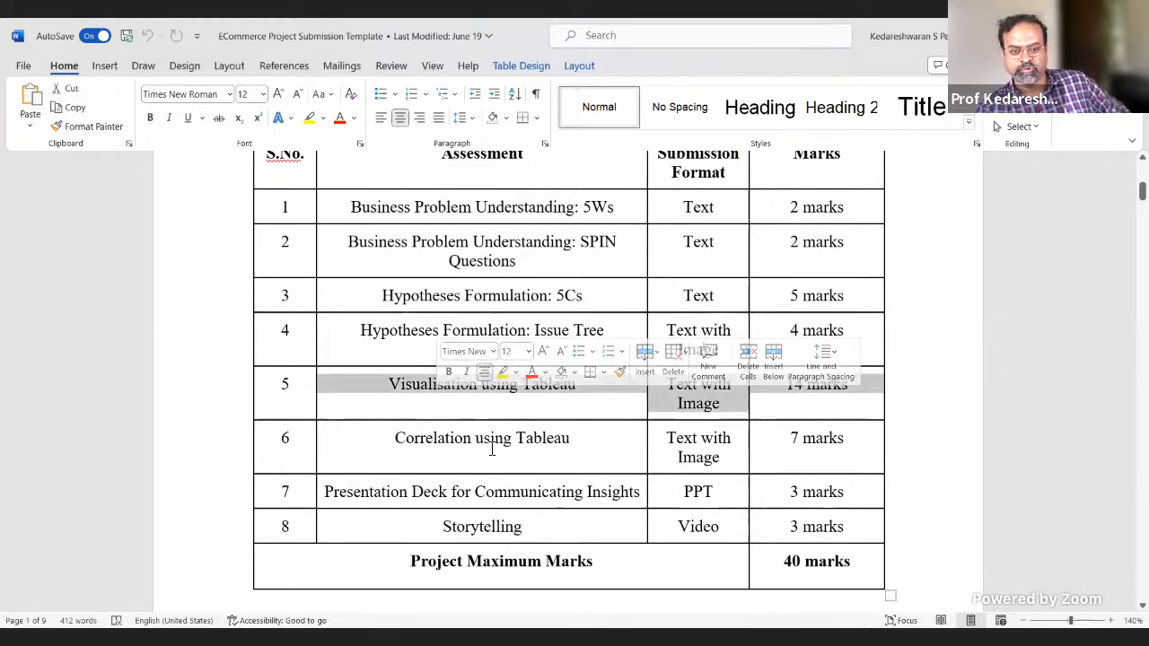
# Step: Look through the answer sections of the submission template from Question 3 to Question 6
pyautogui.scroll(-10, 526, 479)
pyautogui.scroll(-20, 550, 530)
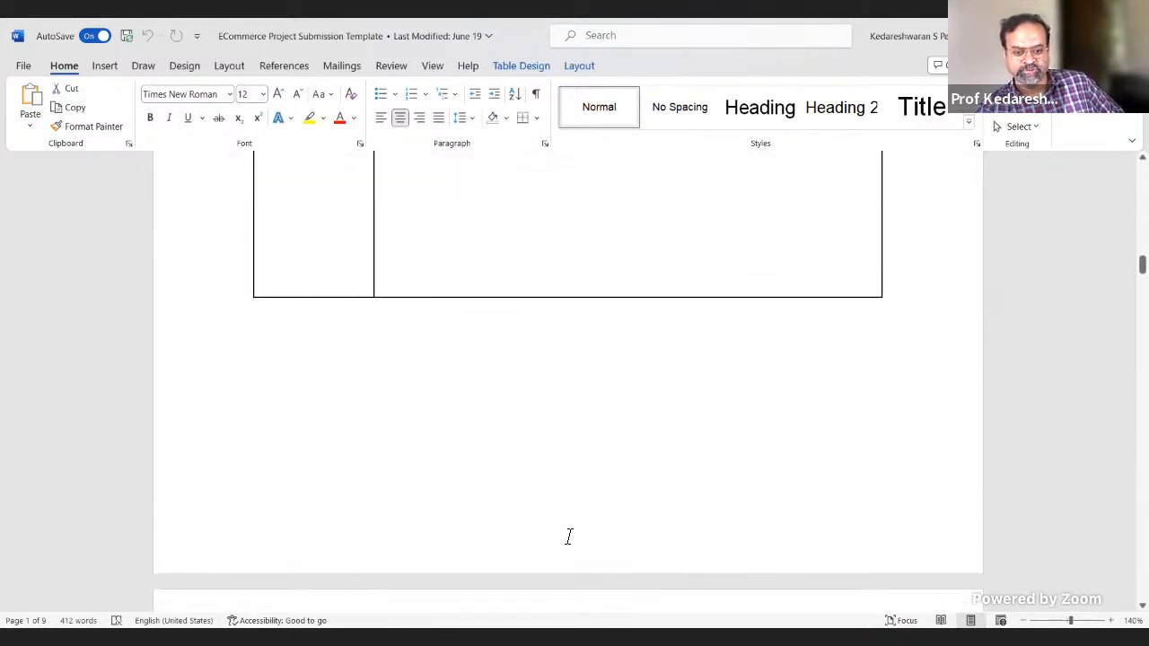
pyautogui.scroll(-6, 573, 529)
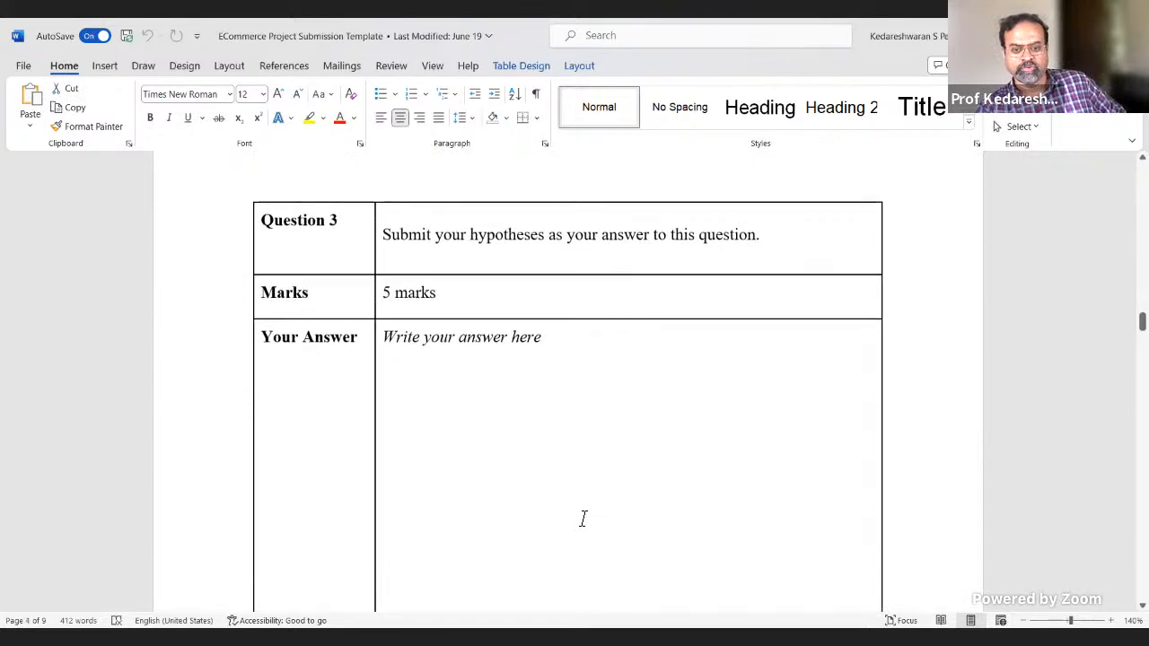
pyautogui.scroll(-10, 584, 493)
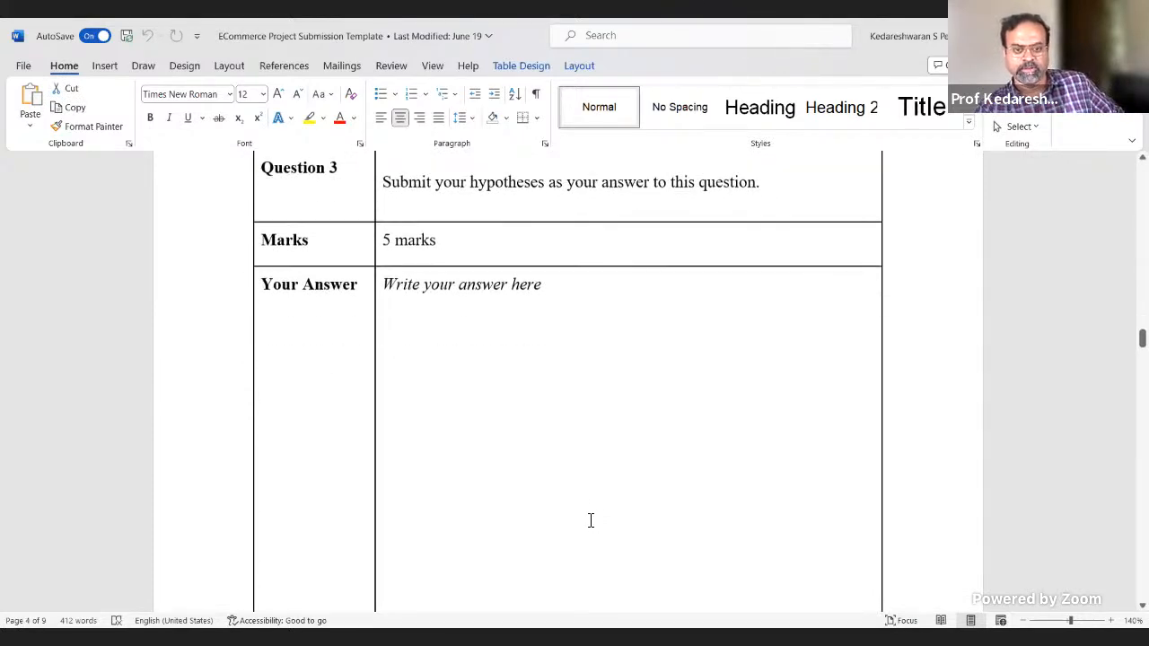
pyautogui.scroll(-10, 590, 519)
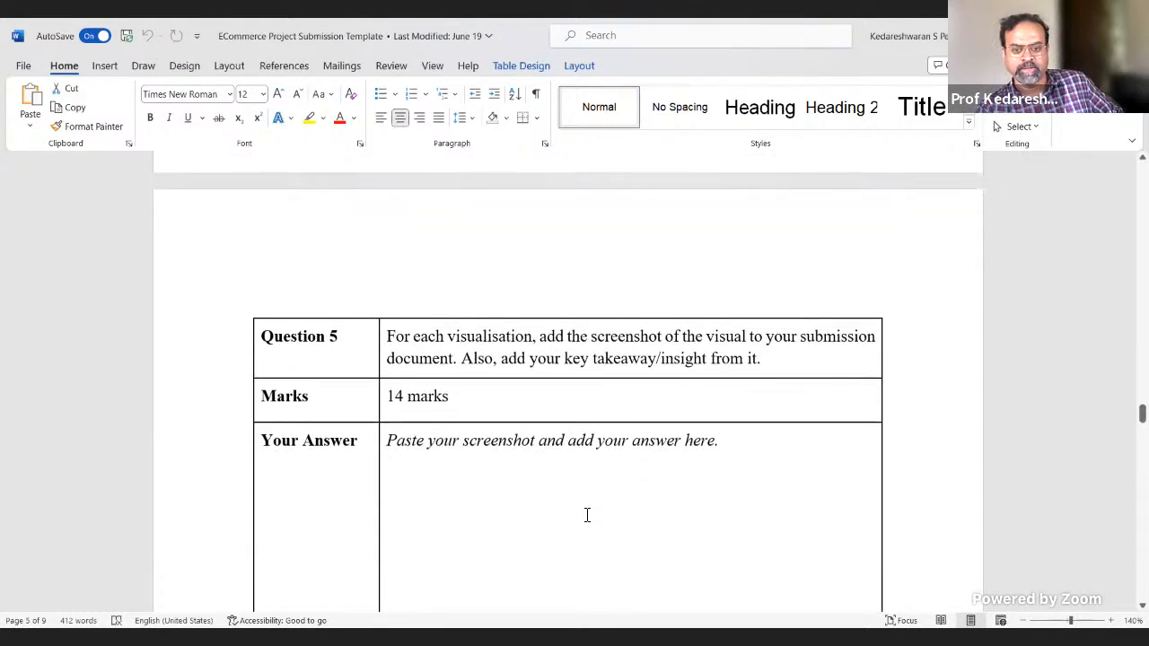
pyautogui.scroll(-3, 589, 516)
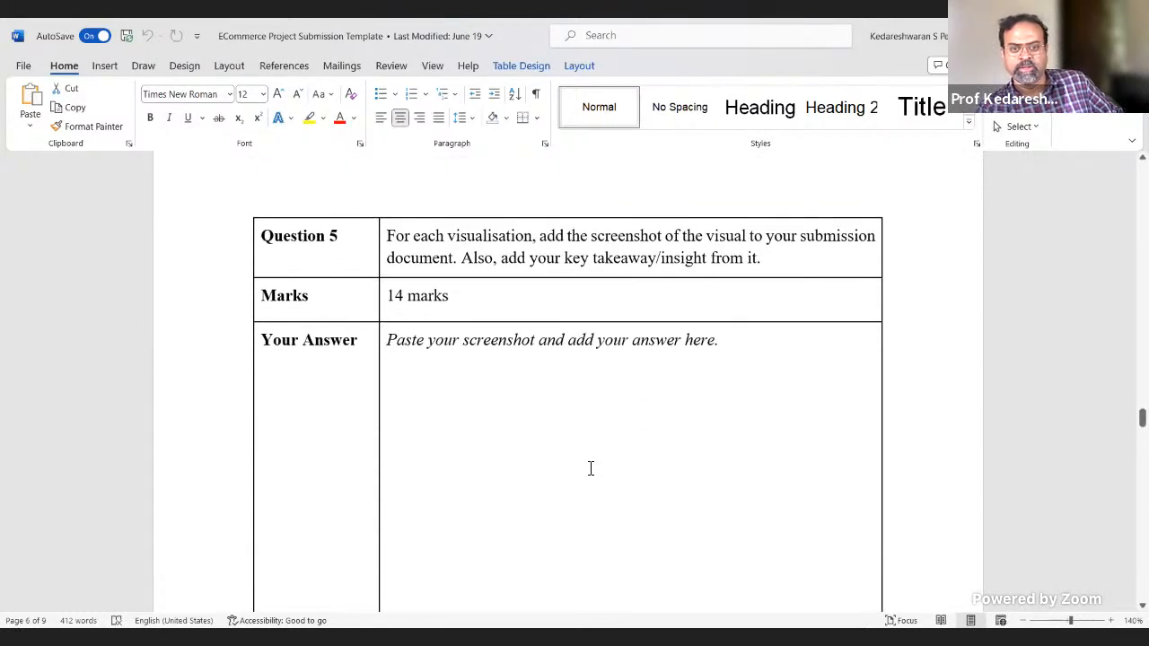
pyautogui.scroll(-10, 590, 464)
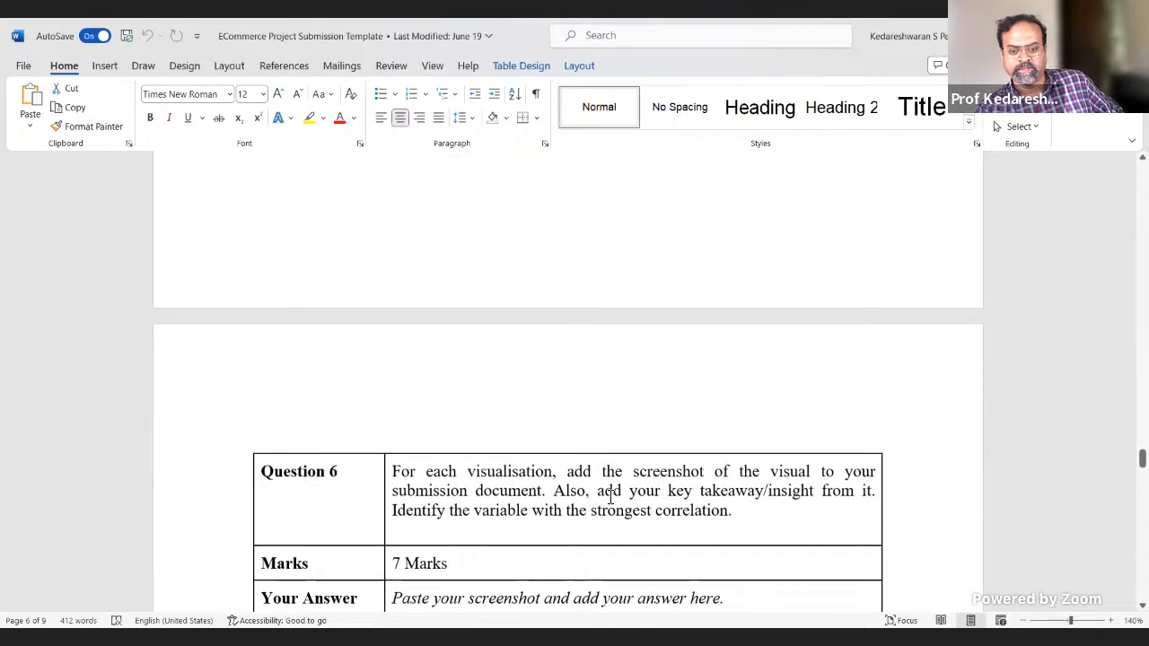
# Step: Return to Question 5 in the template and place the cursor in its answer cell
pyautogui.scroll(10, 616, 497)
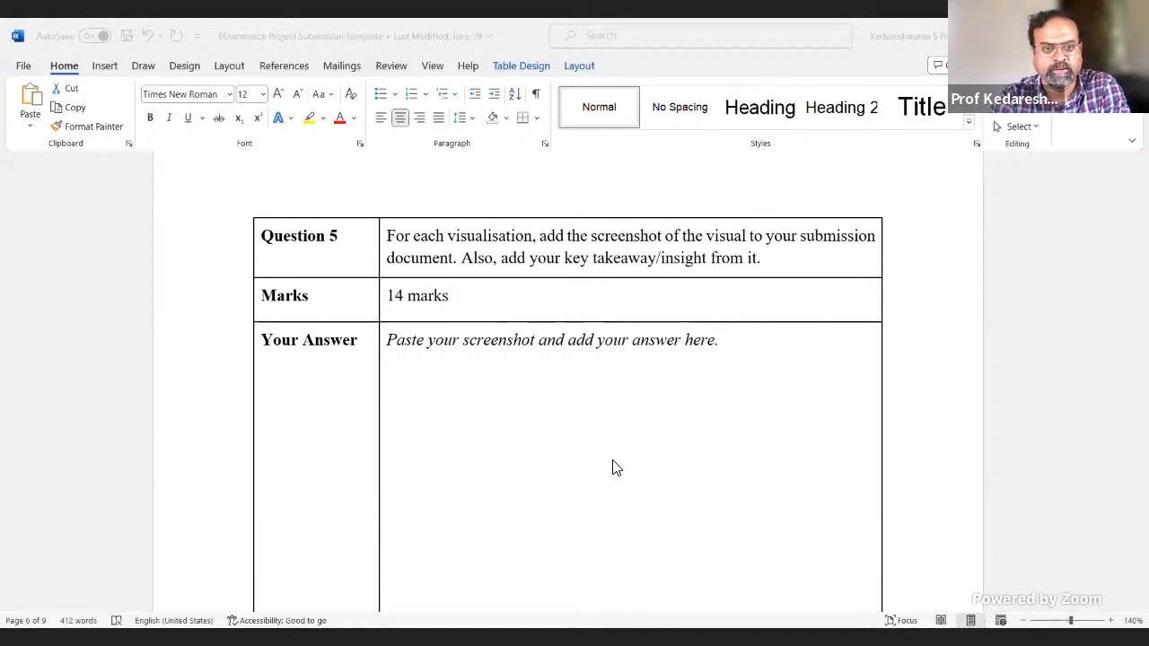
pyautogui.scroll(-1, 616, 467)
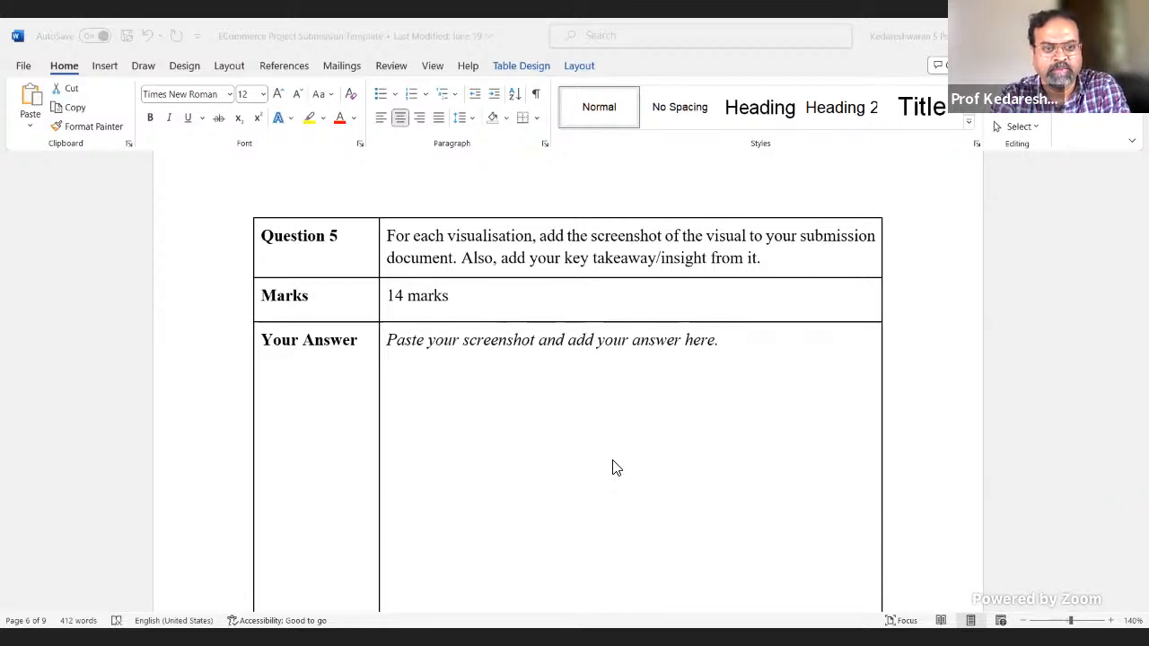
pyautogui.rightClick(614, 463)
pyautogui.click(614, 463)
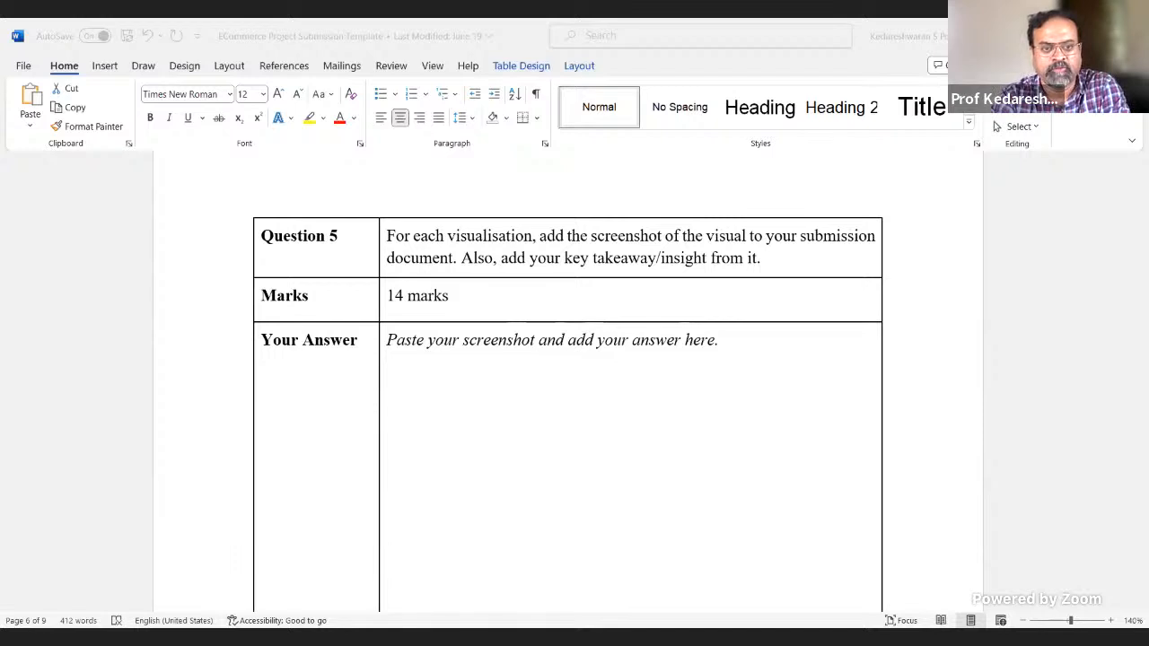
pyautogui.click(510, 435)
pyautogui.scroll(-8, 515, 487)
pyautogui.scroll(9, 516, 487)
pyautogui.scroll(3, 531, 485)
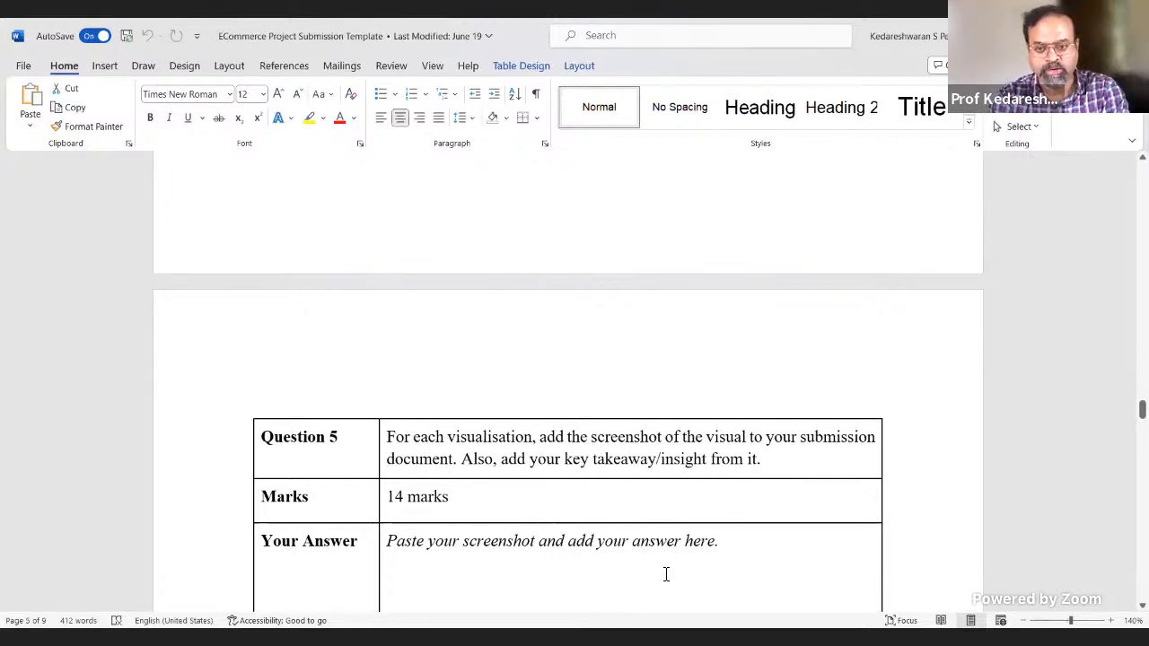
pyautogui.scroll(-3, 677, 569)
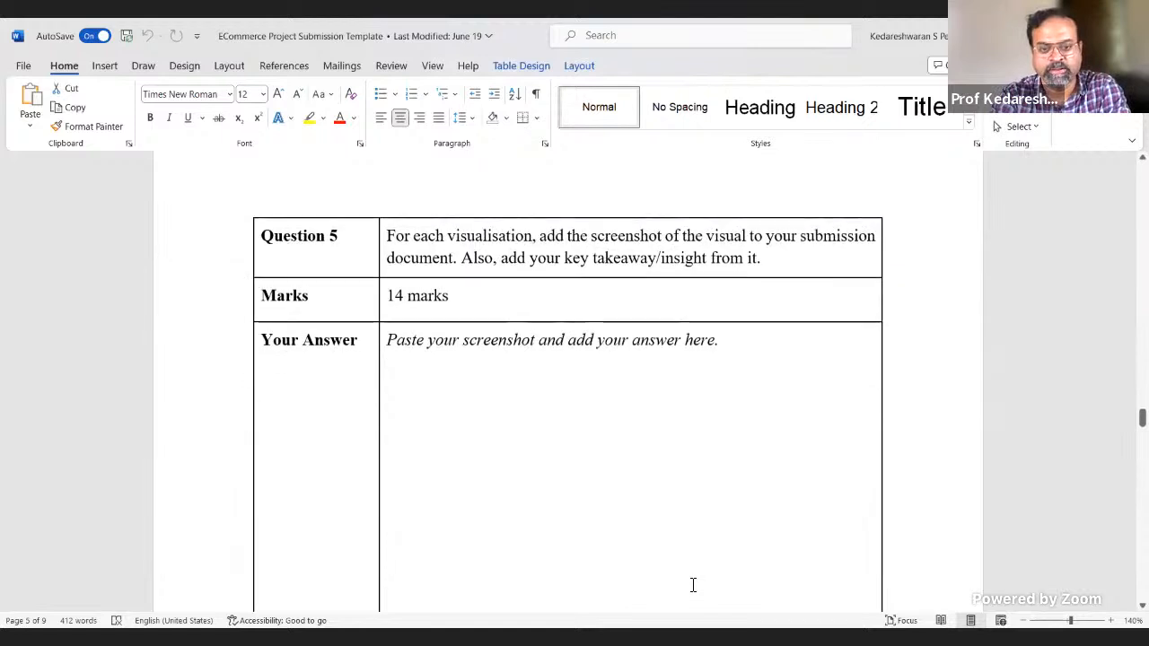
pyautogui.click(612, 537)
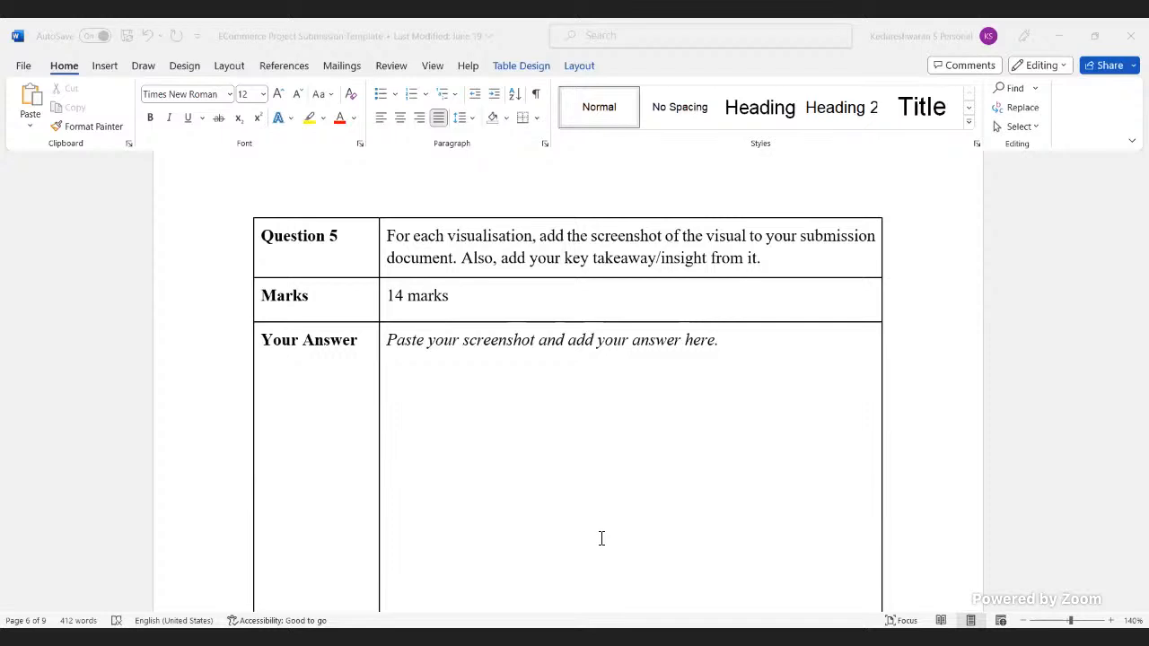
pyautogui.click(601, 538)
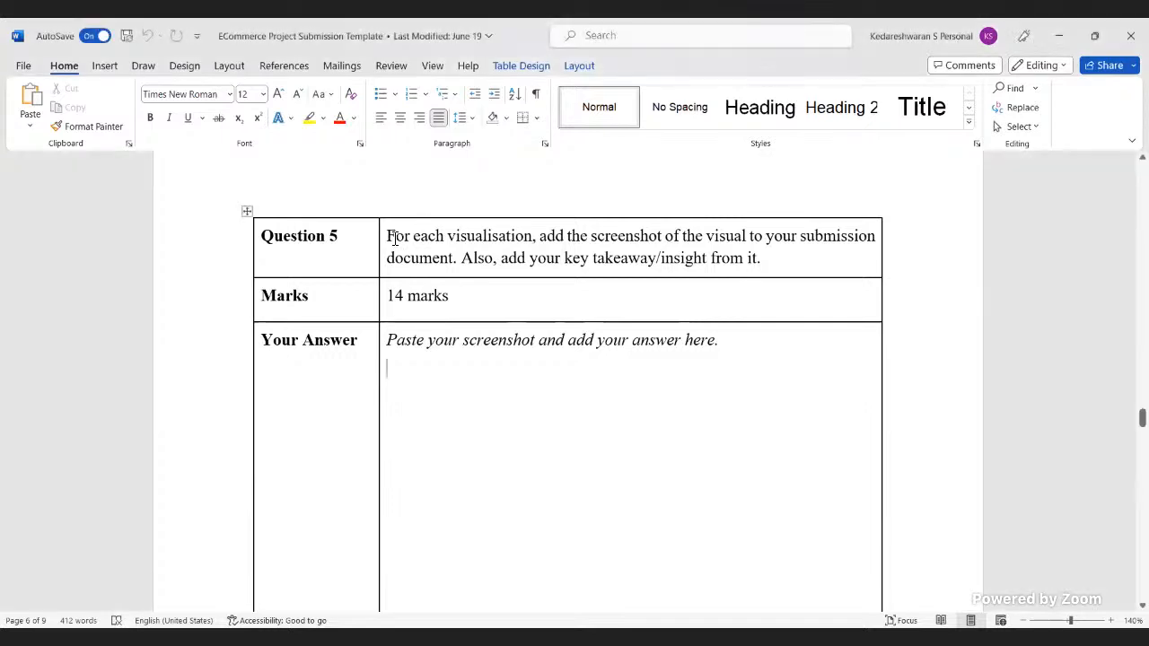
# Step: Highlight the Question 5 instruction about screenshots and insights, and switch to the ECommerce Project Description document
pyautogui.moveTo(388, 236); pyautogui.dragTo(437, 261)
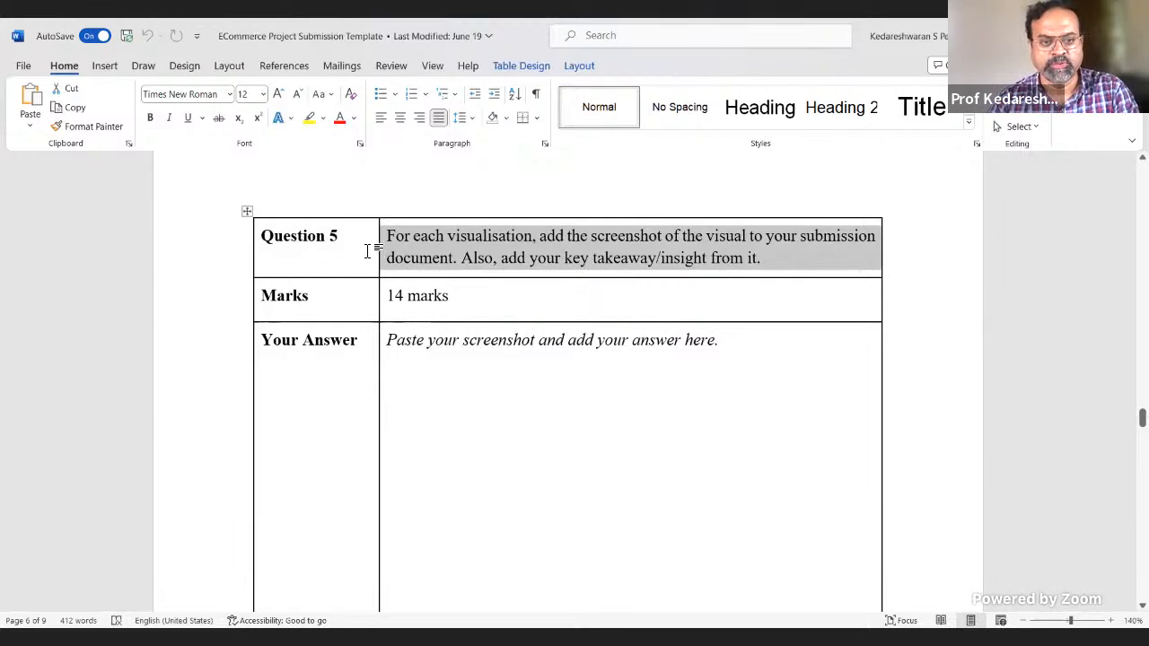
pyautogui.click(371, 249)
pyautogui.hotkey('alt', 'Tab')
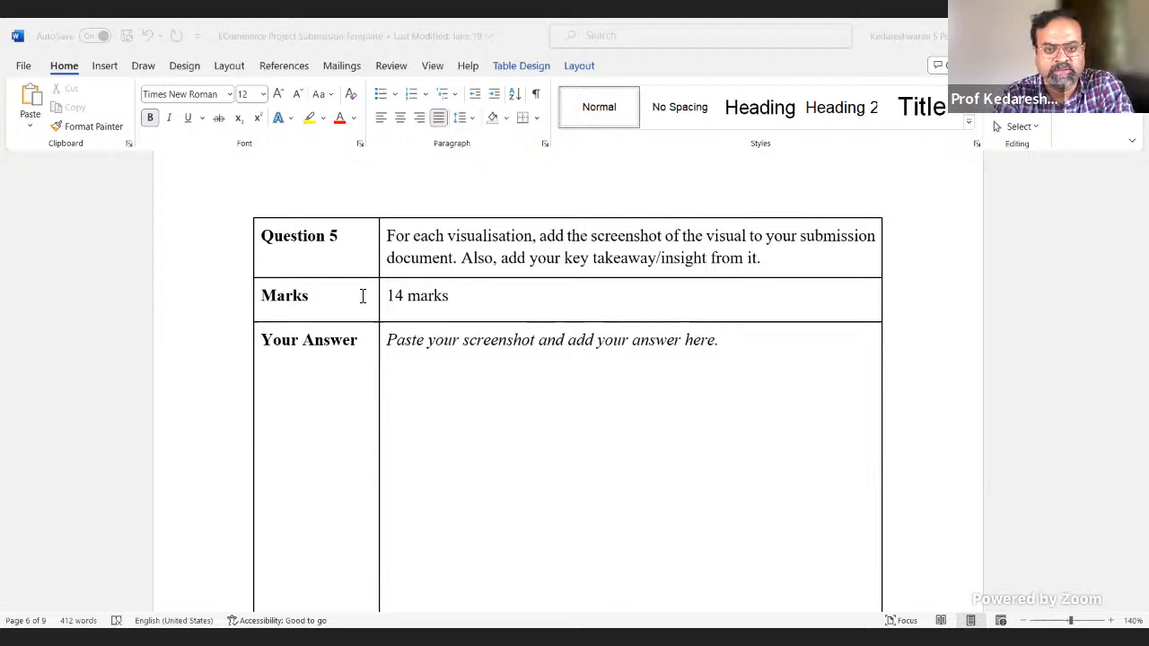
pyautogui.rightClick(363, 297)
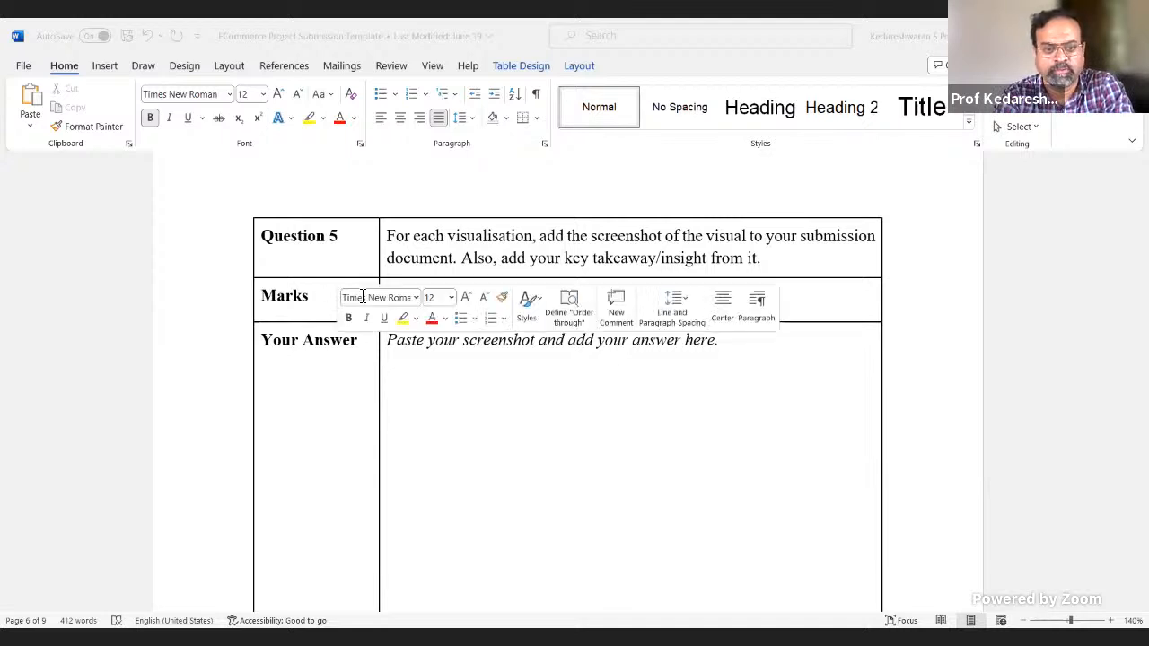
pyautogui.press('Escape')
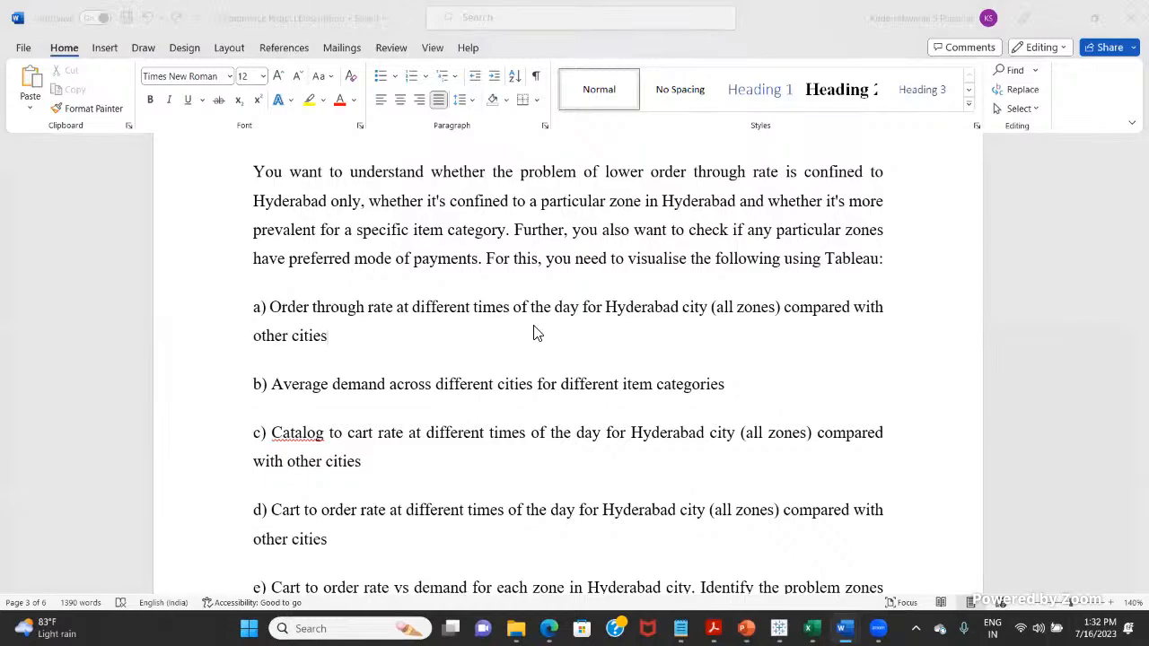
# Step: Review the business background, metric definitions and Part I problem-solving questions in the project description
pyautogui.scroll(15, 539, 334)
pyautogui.scroll(15, 573, 340)
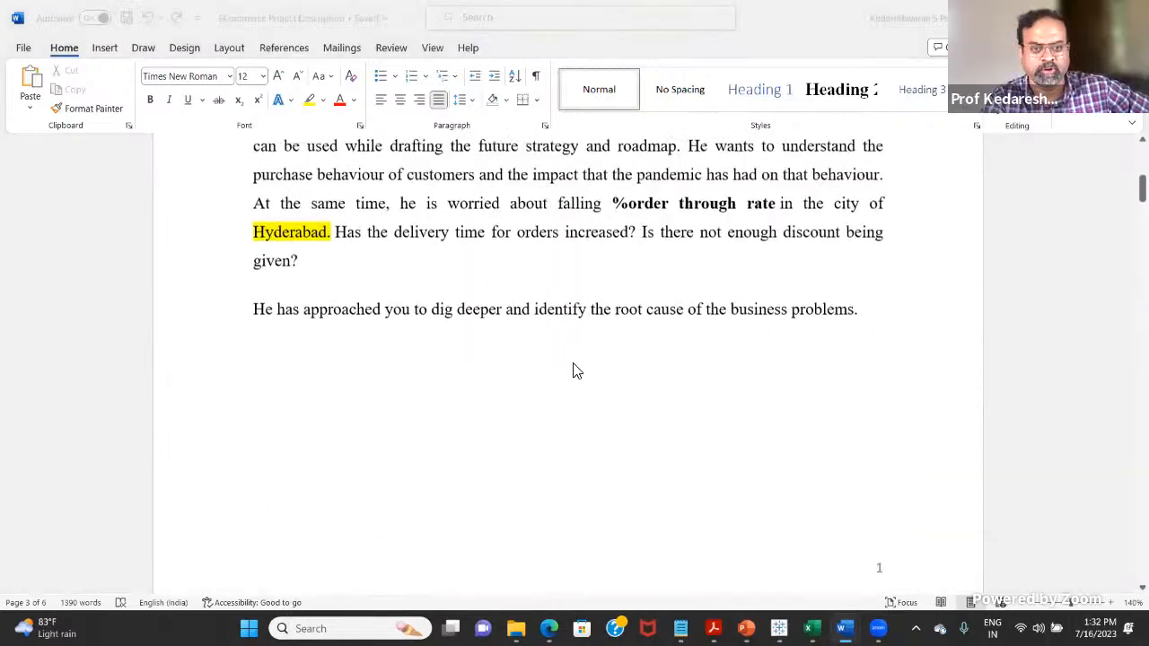
pyautogui.scroll(-15, 581, 449)
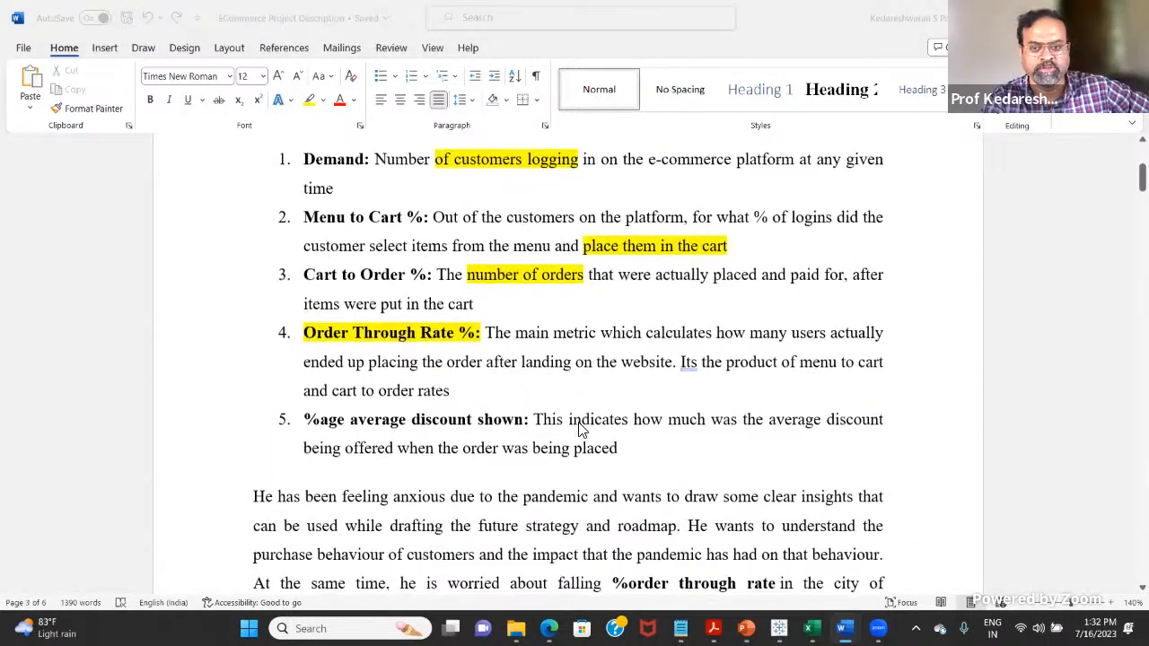
pyautogui.scroll(-8, 584, 473)
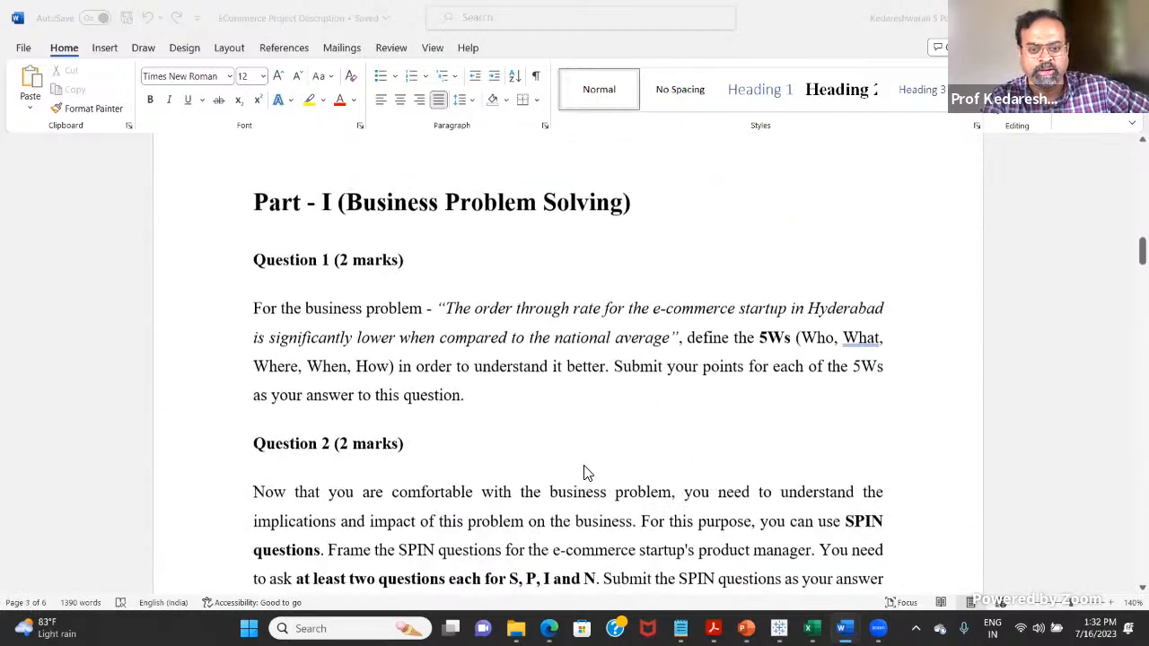
pyautogui.scroll(2, 599, 458)
pyautogui.scroll(1, 603, 454)
pyautogui.scroll(-8, 614, 449)
pyautogui.scroll(-8, 628, 450)
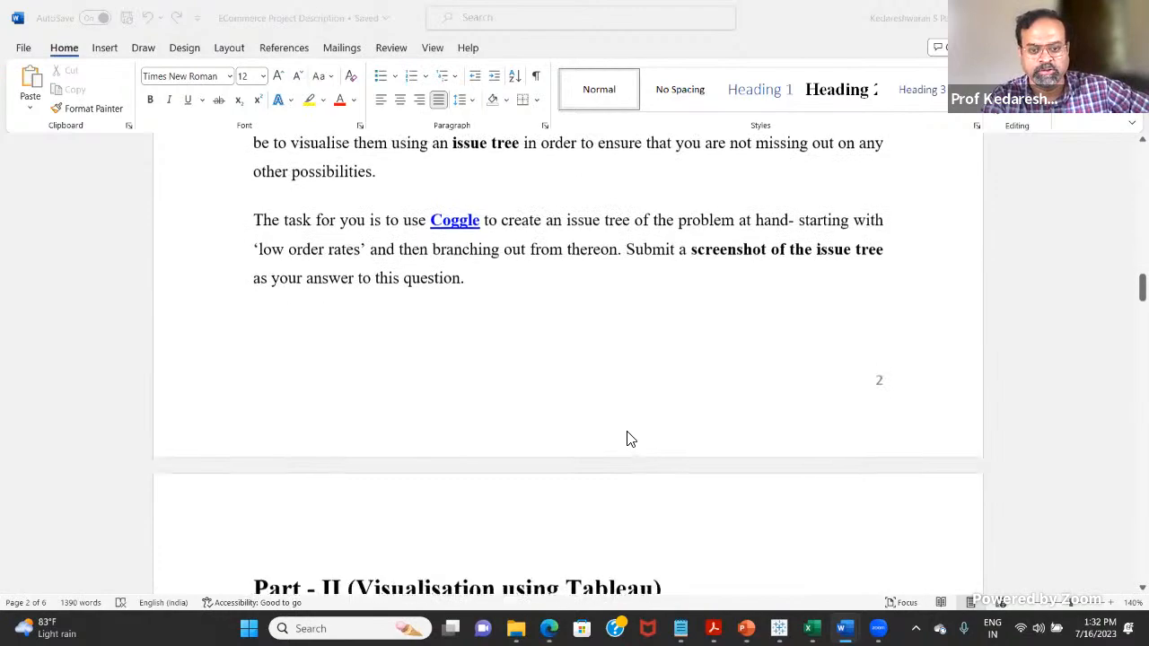
# Step: Examine the Part II dataset description and the introduction to Question 5 on Tableau visualisation
pyautogui.scroll(-3, 641, 449)
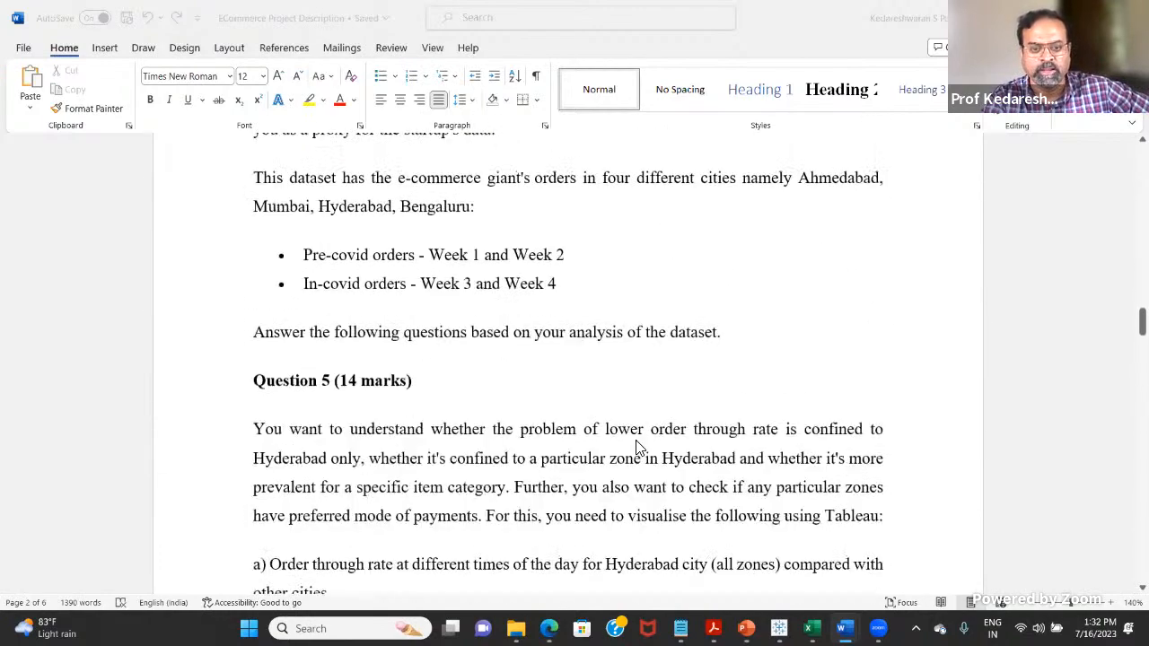
pyautogui.scroll(2, 636, 441)
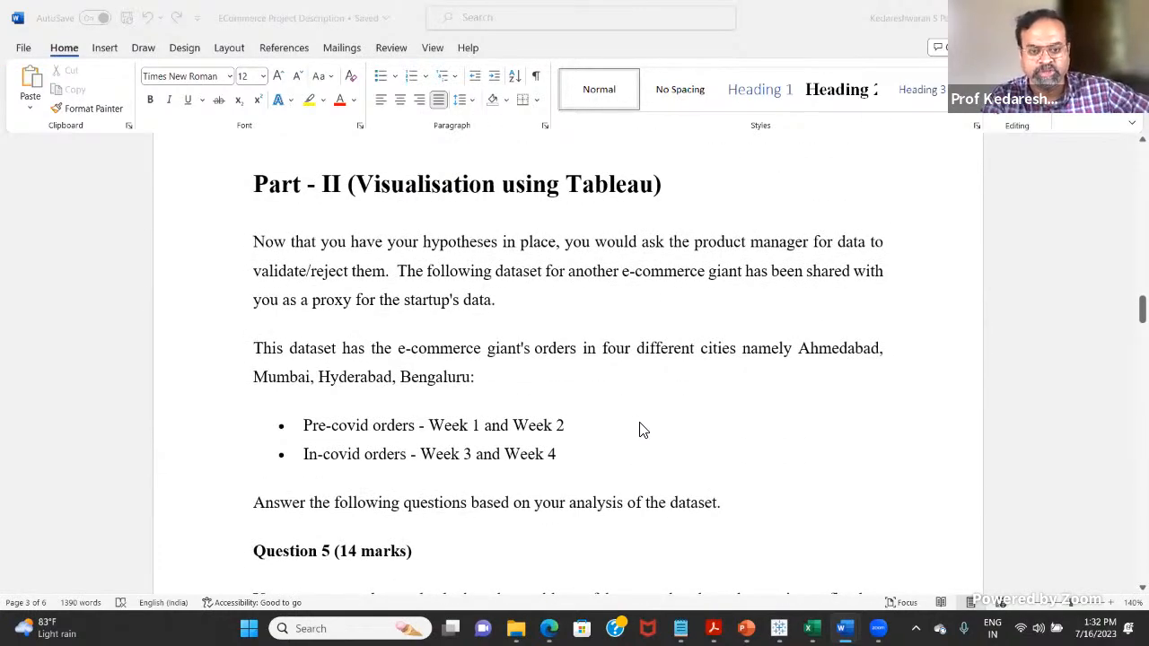
pyautogui.scroll(-4, 641, 422)
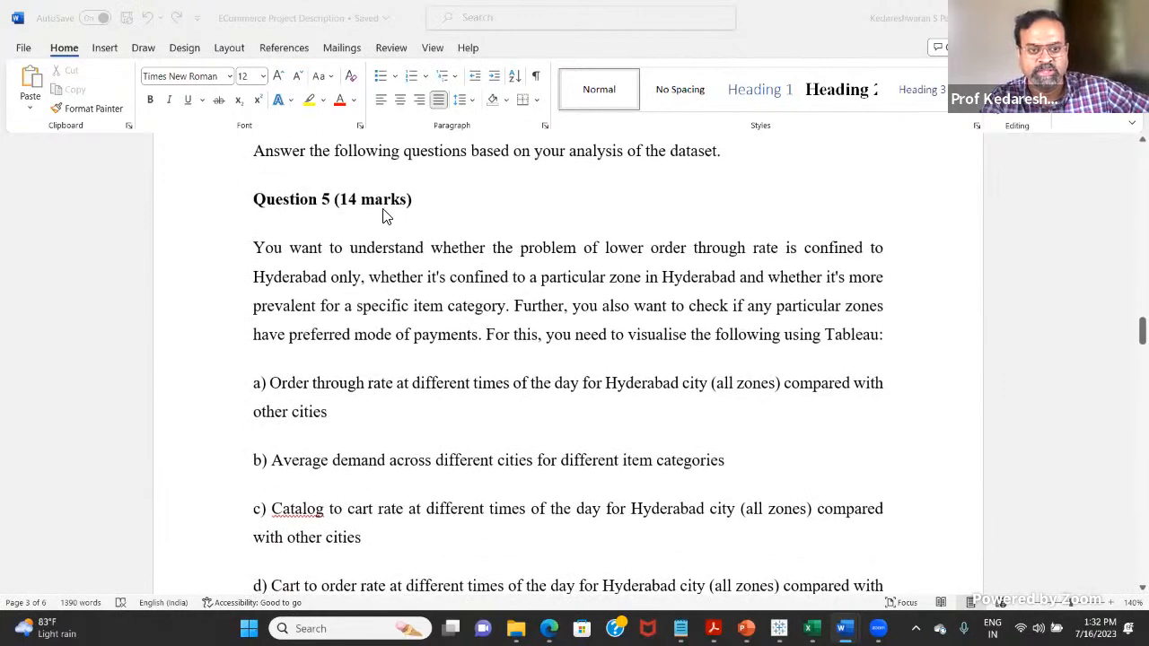
pyautogui.scroll(-3, 386, 213)
pyautogui.scroll(4, 457, 308)
pyautogui.scroll(1, 408, 262)
pyautogui.click(376, 408)
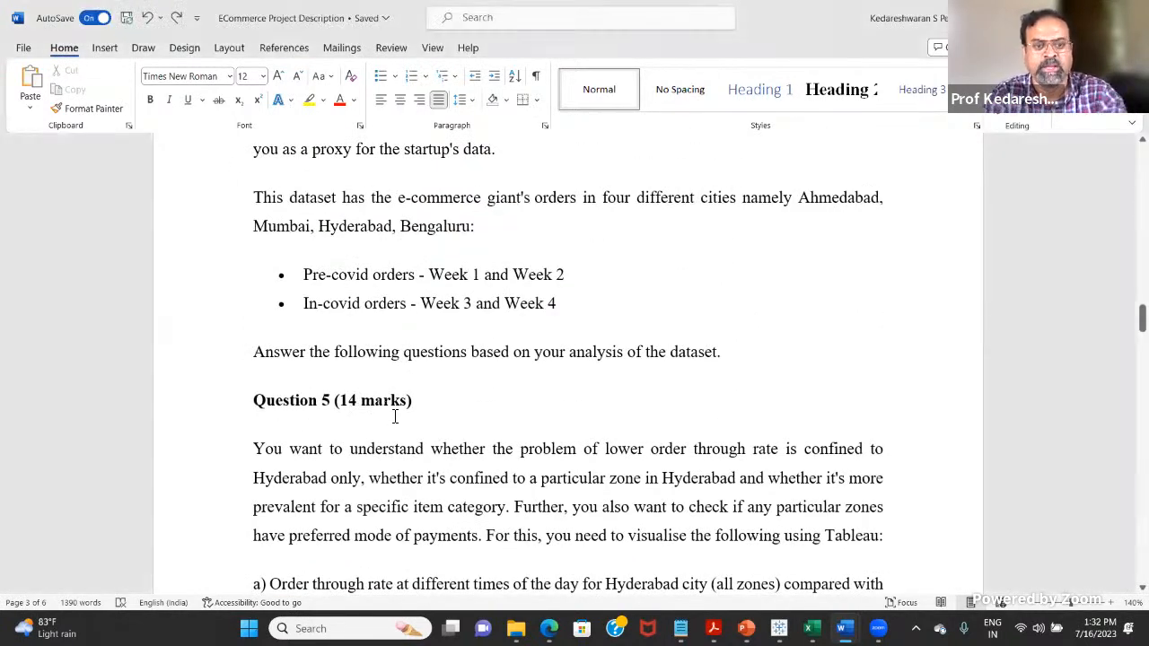
# Step: Look over the Question 6 correlation tasks and return to the Question 5 heading
pyautogui.scroll(-11, 395, 413)
pyautogui.scroll(-3, 492, 505)
pyautogui.scroll(3, 369, 292)
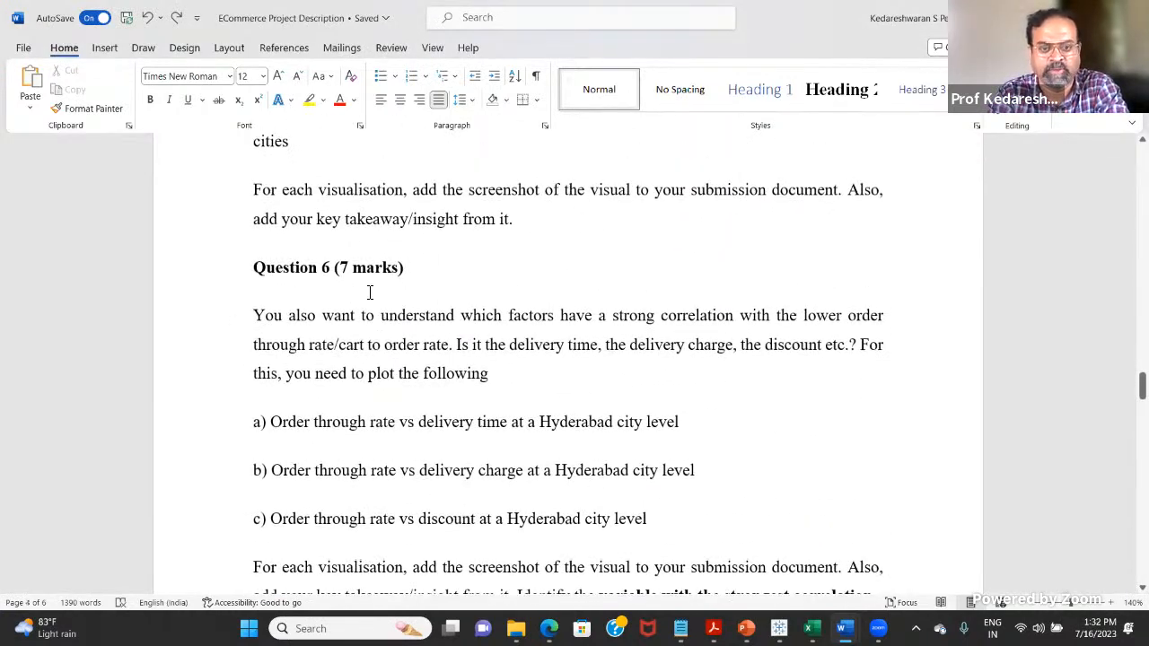
pyautogui.scroll(8, 440, 334)
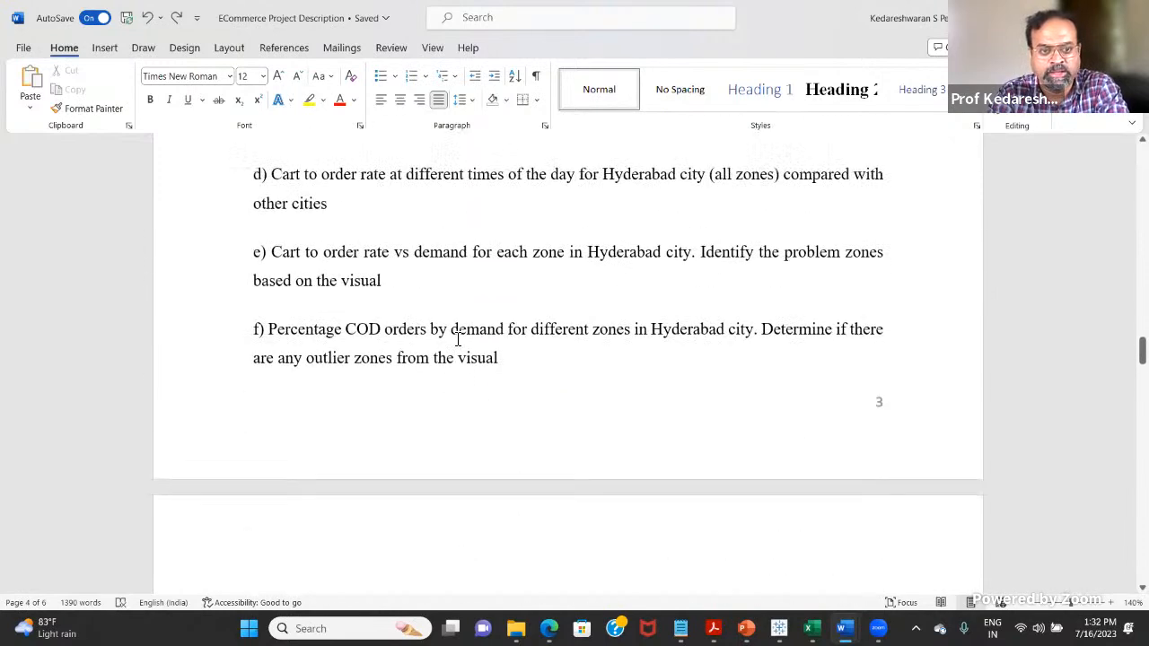
pyautogui.scroll(1, 448, 333)
pyautogui.scroll(3, 385, 285)
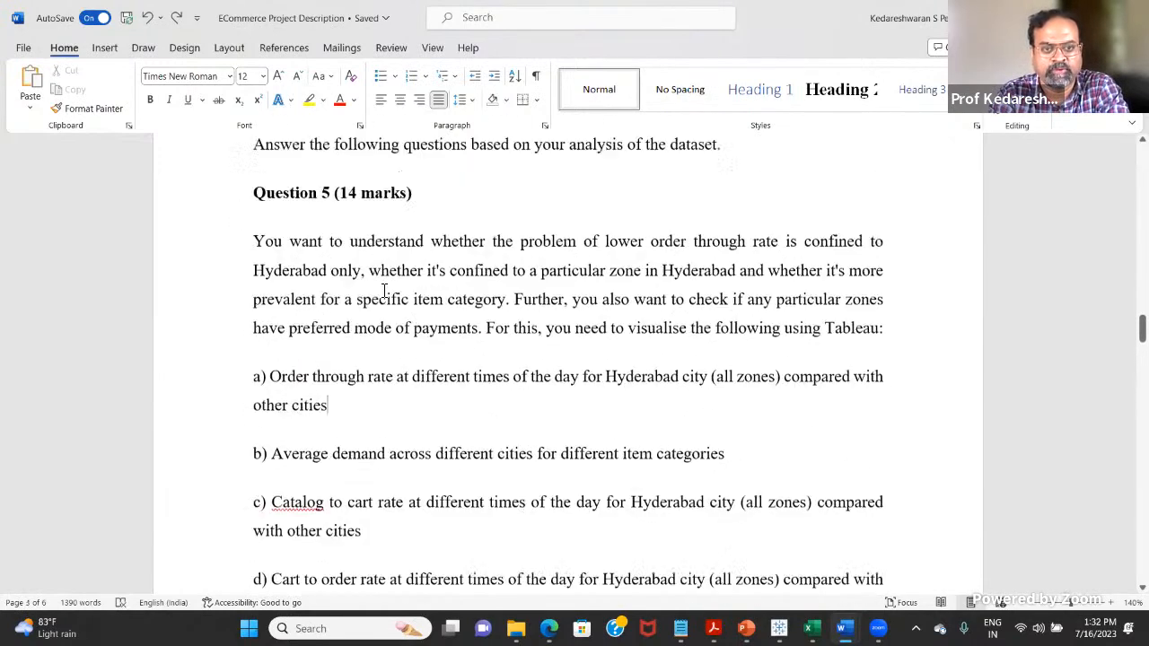
# Step: Highlight "14 marks" in the Question 5 heading and go through its required visualisations a to f
pyautogui.moveTo(392, 249); pyautogui.dragTo(410, 250)
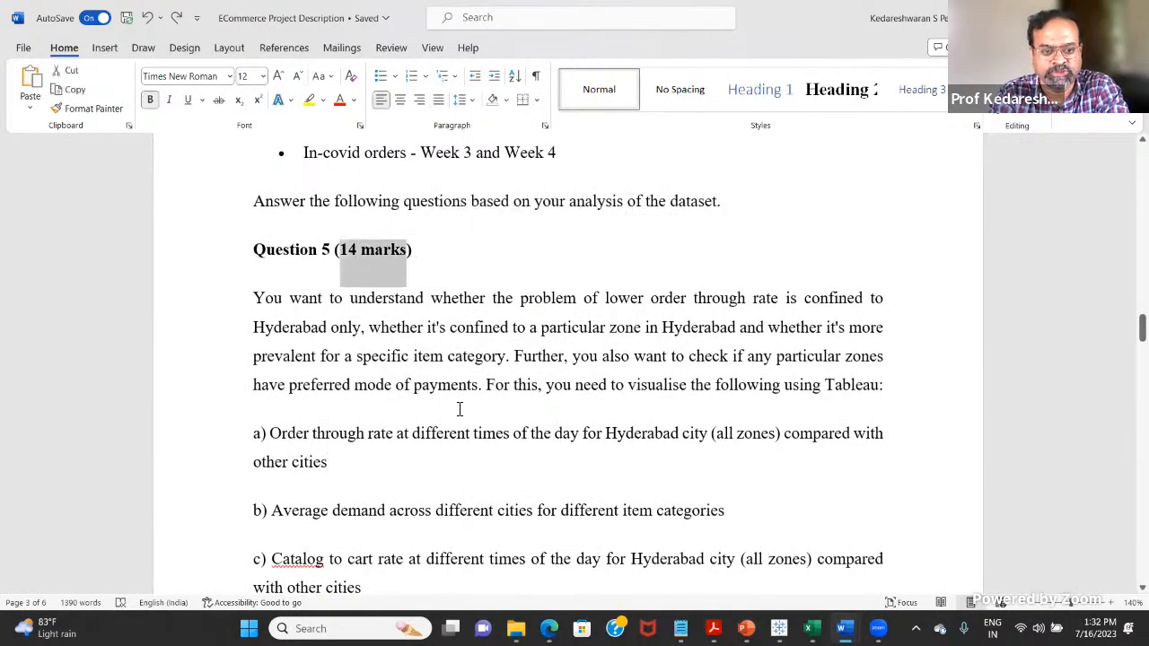
pyautogui.scroll(-3, 456, 403)
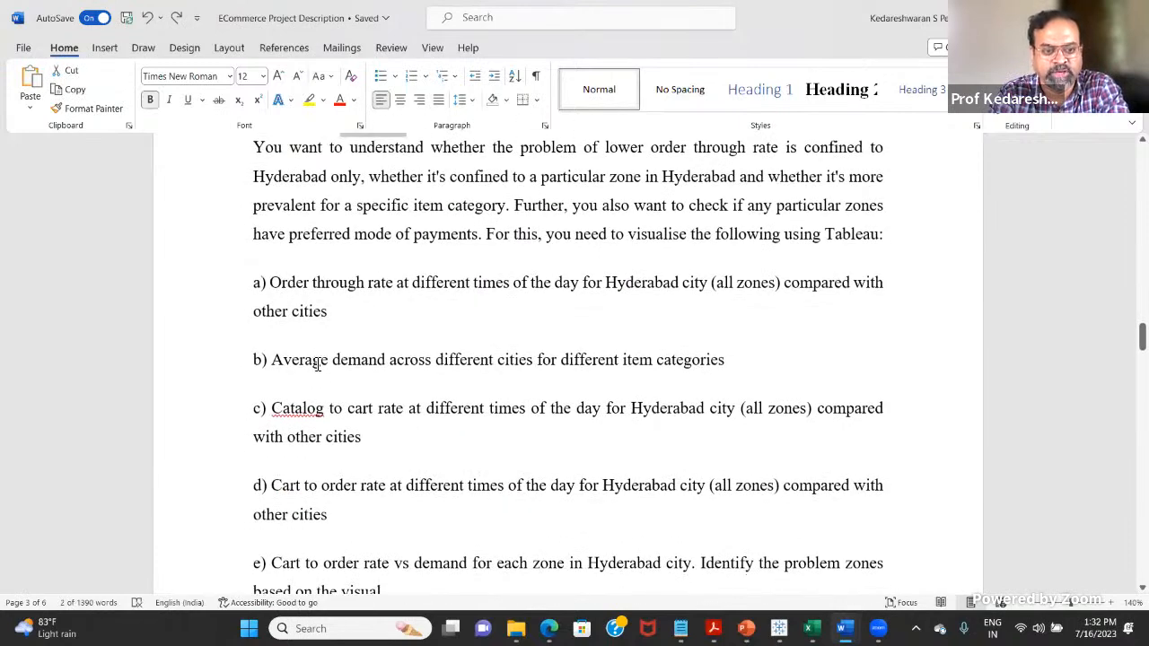
pyautogui.click(327, 433)
pyautogui.scroll(-3, 341, 430)
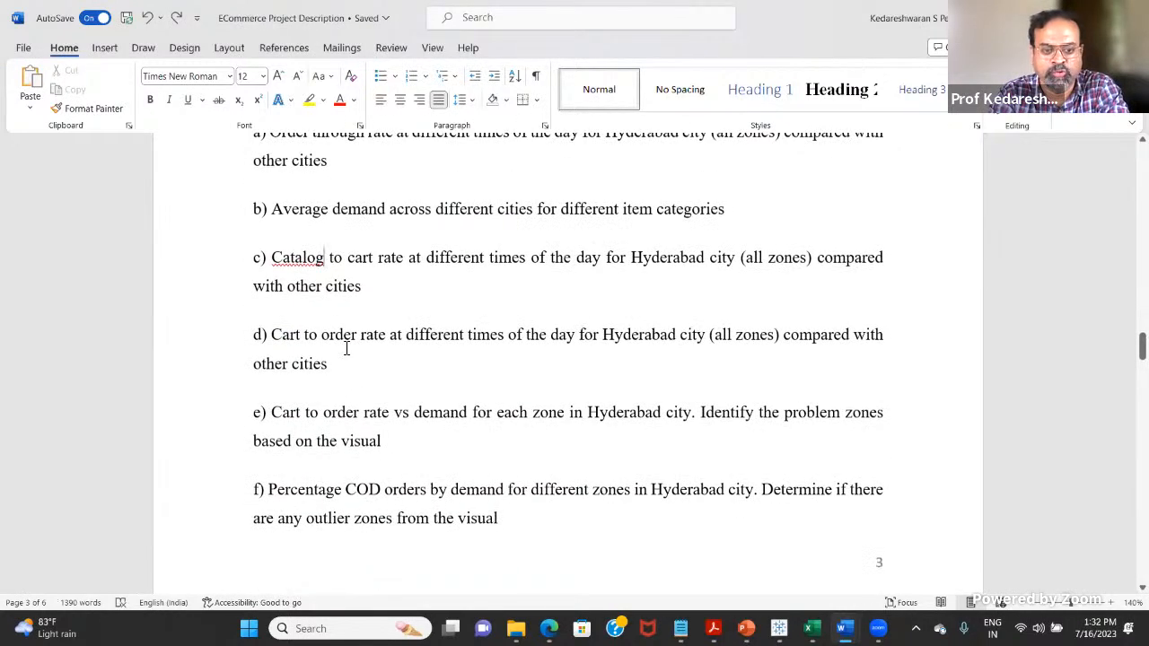
pyautogui.click(370, 490)
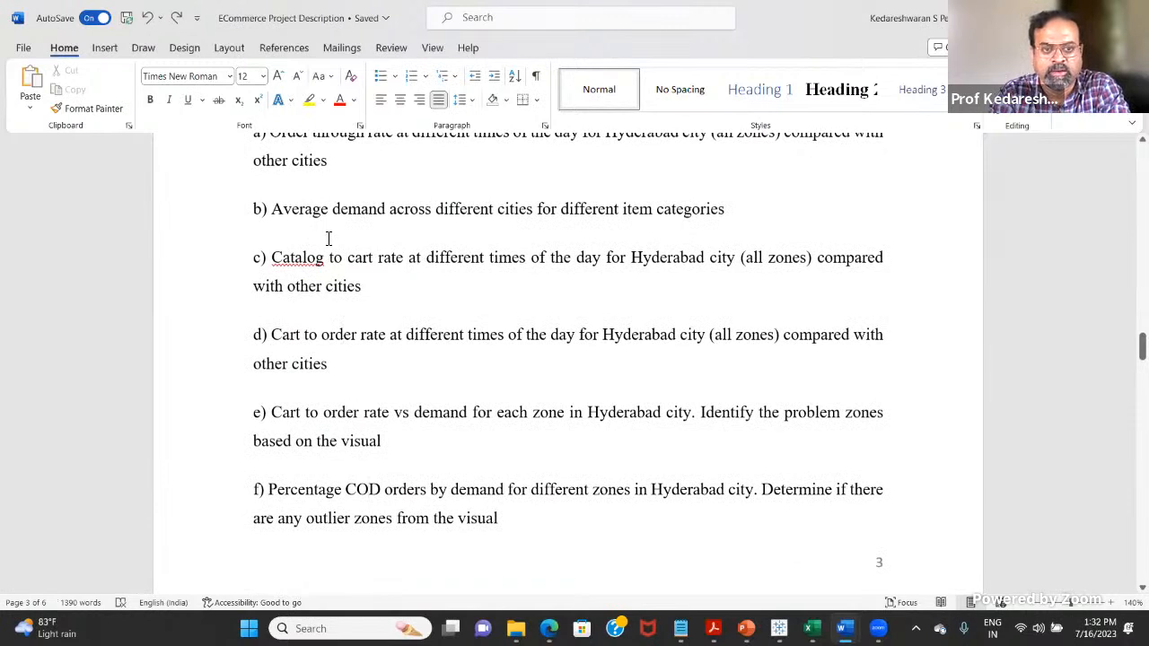
# Step: Highlight item a of Question 5, on order through rate at different times of day for Hyderabad versus other cities
pyautogui.scroll(2, 306, 235)
pyautogui.moveTo(274, 232); pyautogui.dragTo(351, 257)
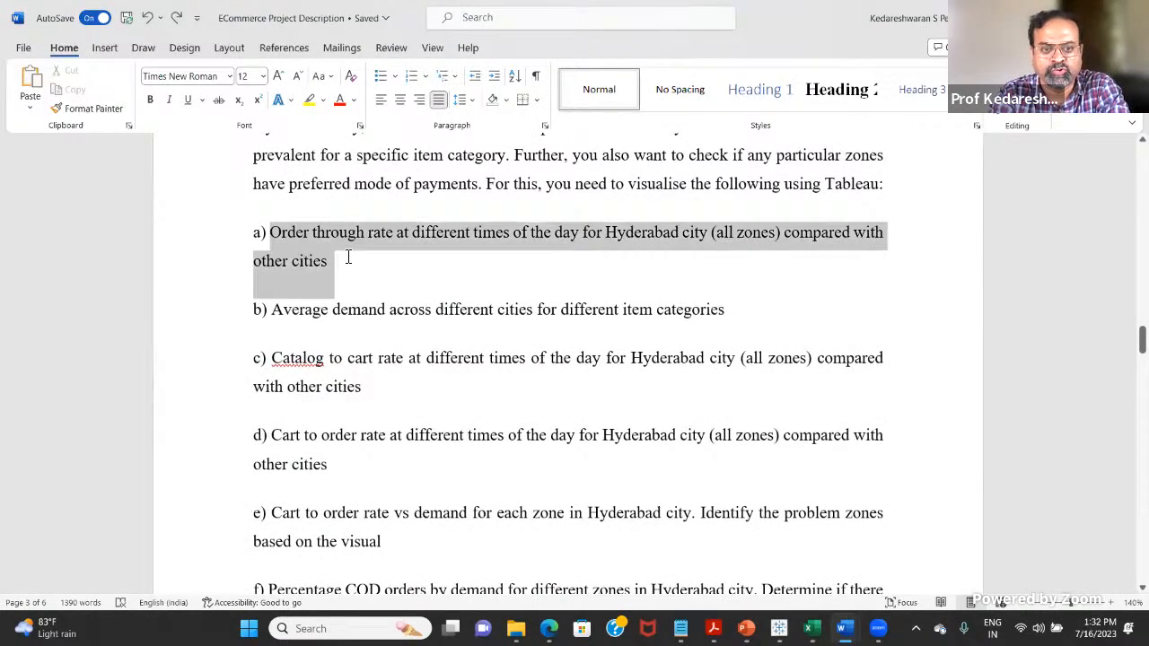
pyautogui.click(386, 266)
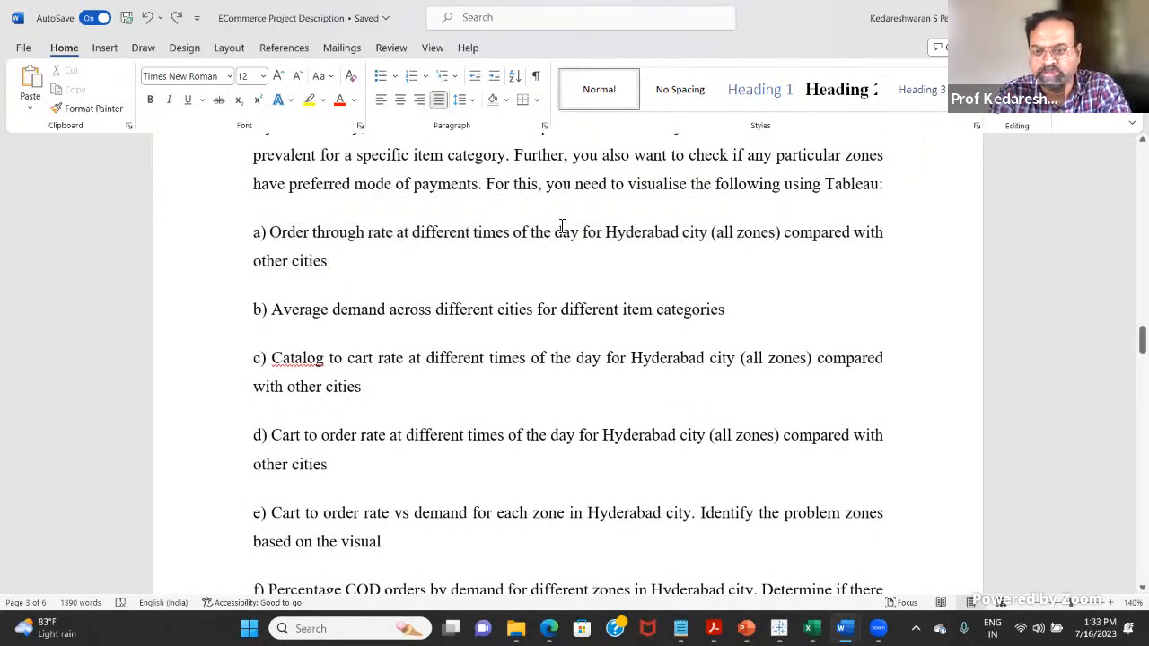
pyautogui.scroll(1, 641, 175)
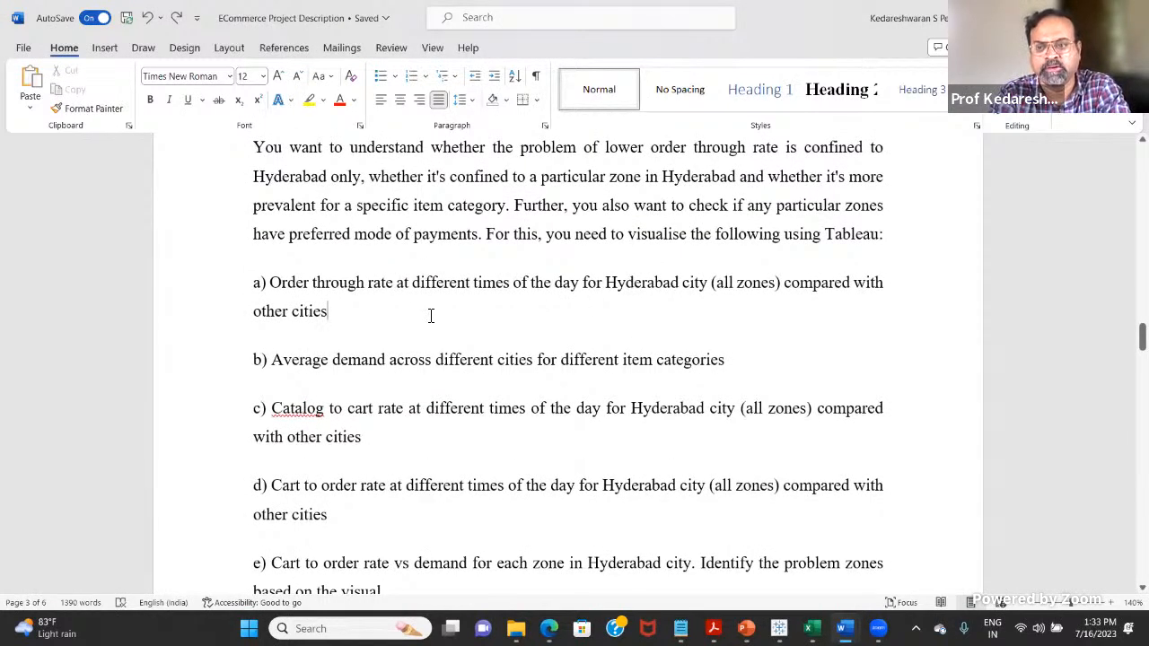
pyautogui.moveTo(294, 311); pyautogui.dragTo(256, 285)
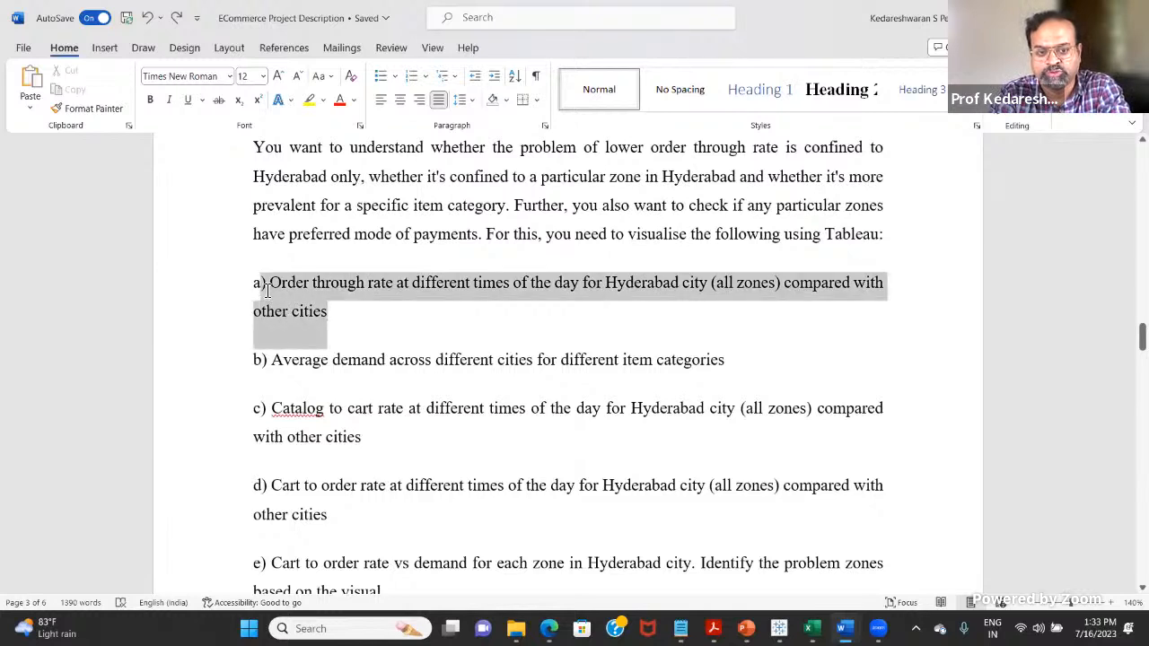
pyautogui.click(405, 308)
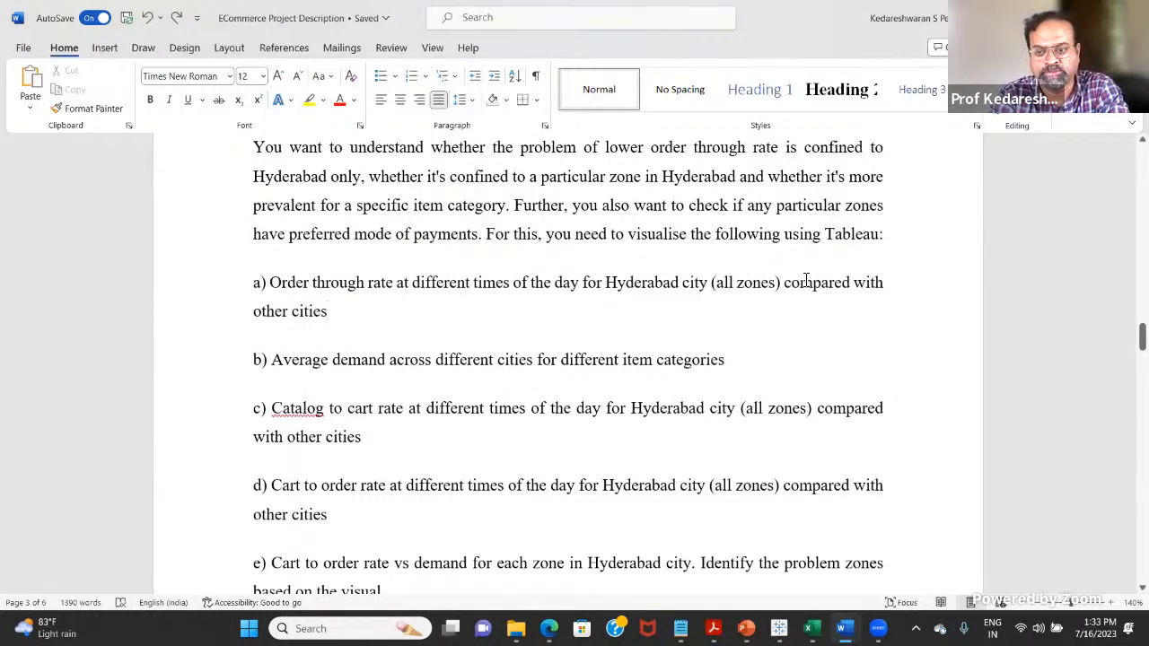
# Step: Highlight Question 5 item b, "Average demand across different cities for different item categories"
pyautogui.scroll(-1, 325, 321)
pyautogui.scroll(-1, 325, 321)
pyautogui.moveTo(274, 309); pyautogui.dragTo(725, 309)
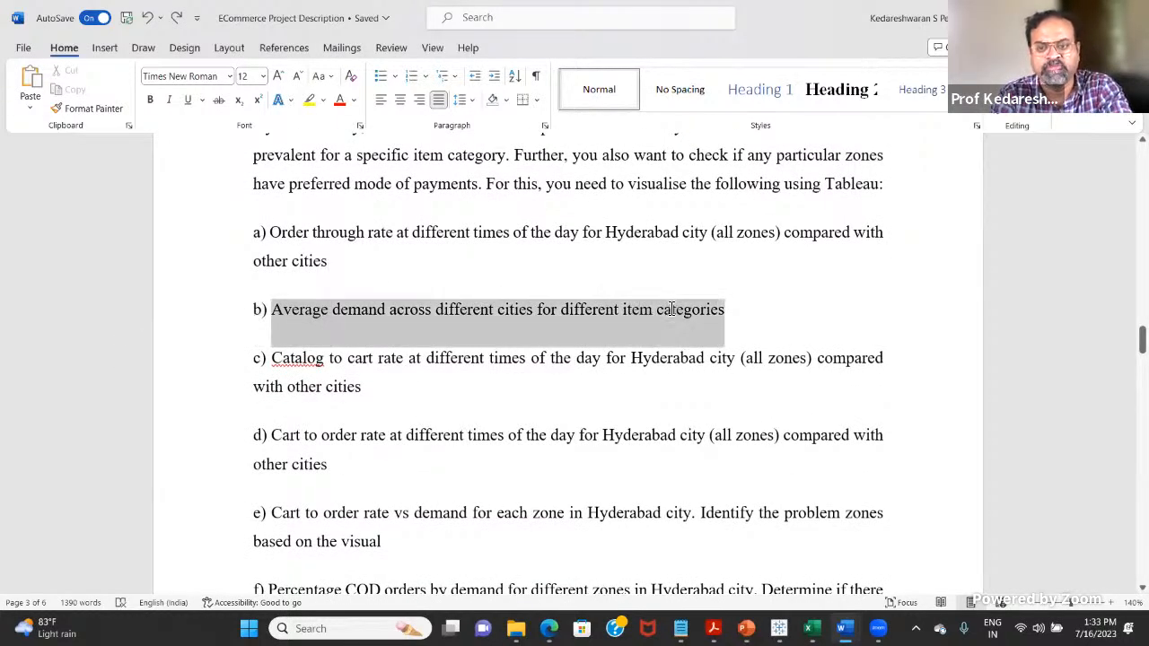
pyautogui.scroll(-3, 398, 382)
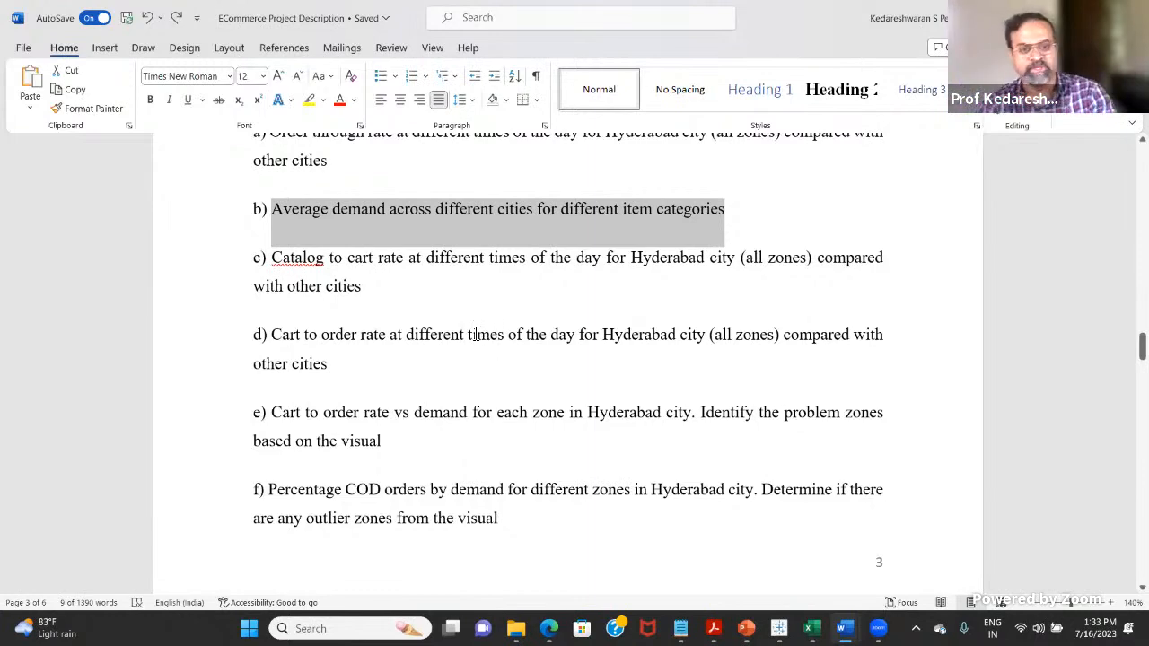
# Step: Switch to the project submission template and examine its Question 5 instructions, marks and answer space
pyautogui.hotkey('alt', 'Tab')
pyautogui.hotkey('alt', 'Tab')
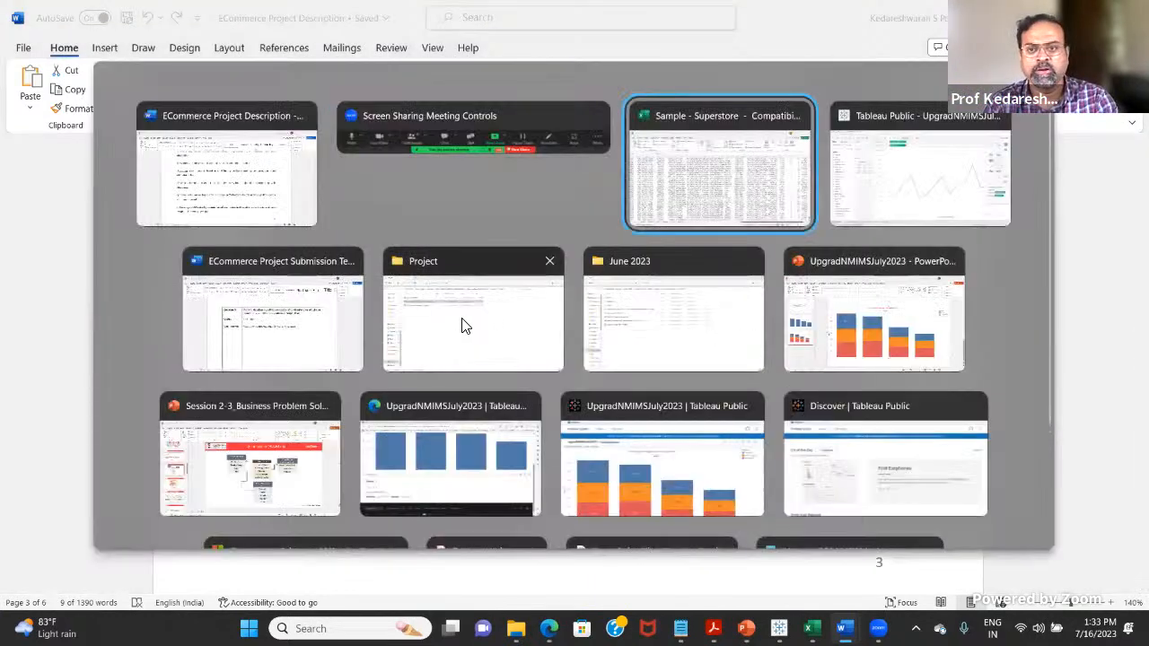
pyautogui.hotkey('alt', 'Tab')
pyautogui.hotkey('alt', 'Tab')
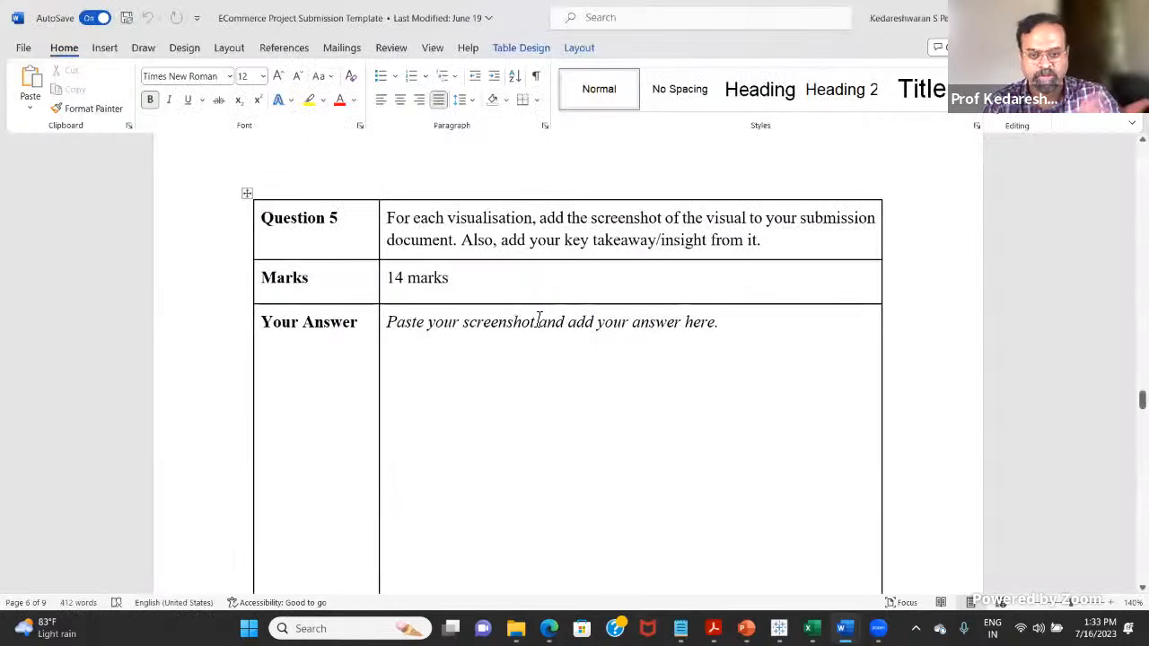
pyautogui.scroll(-1, 545, 354)
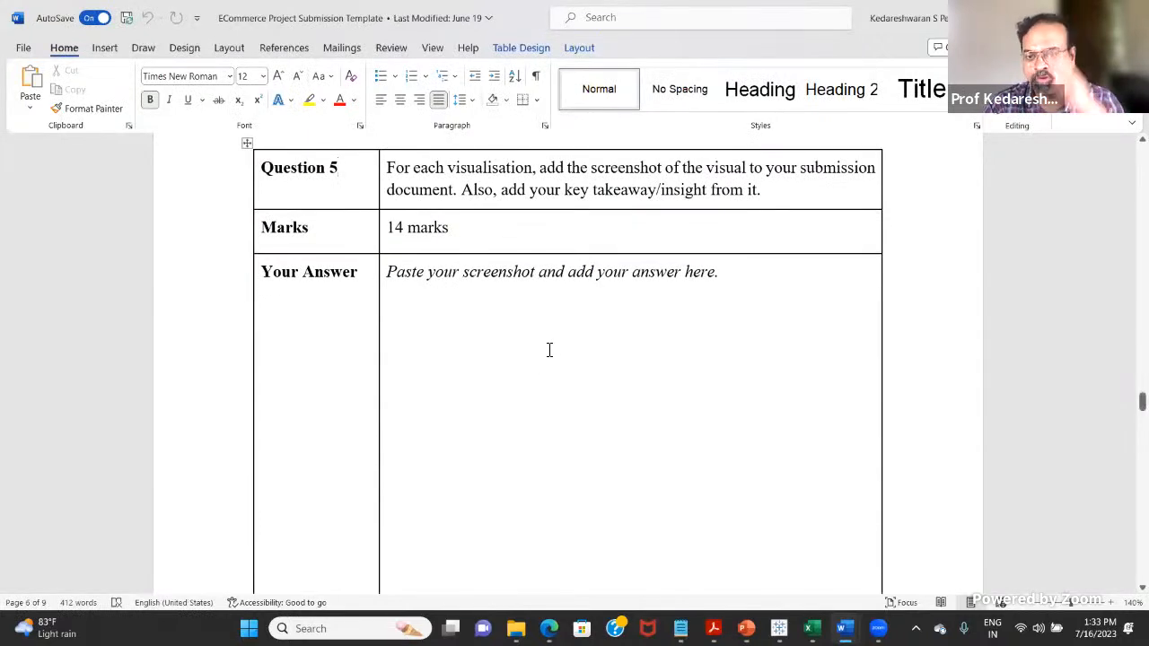
pyautogui.scroll(-1, 545, 361)
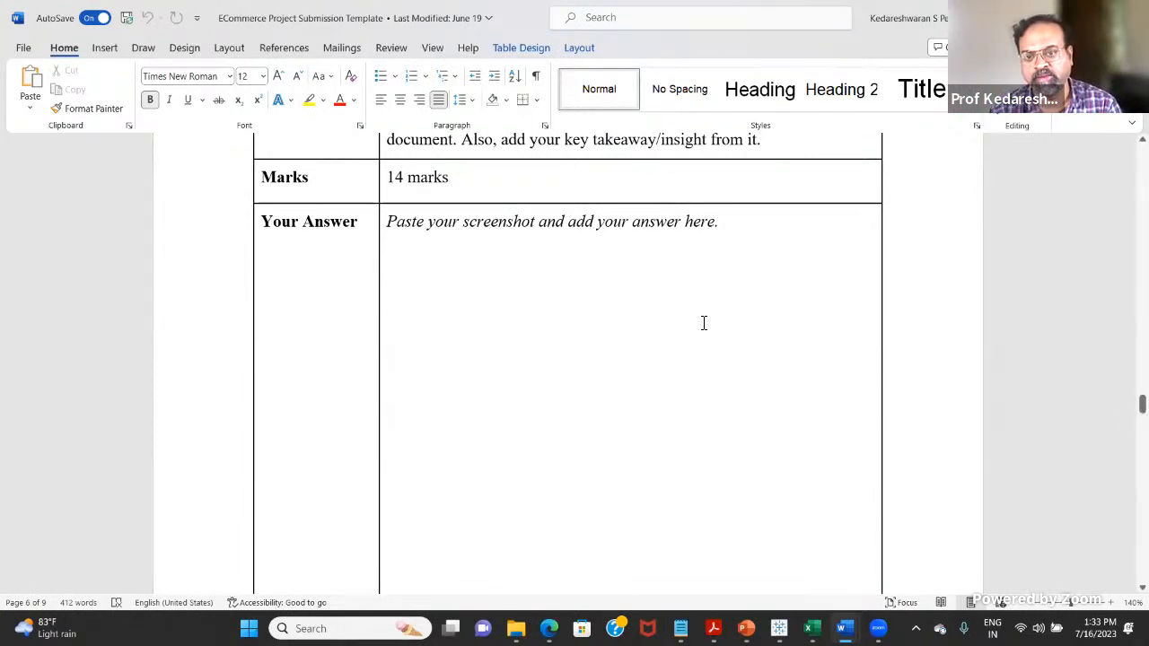
pyautogui.scroll(3, 691, 319)
pyautogui.scroll(-2, 682, 395)
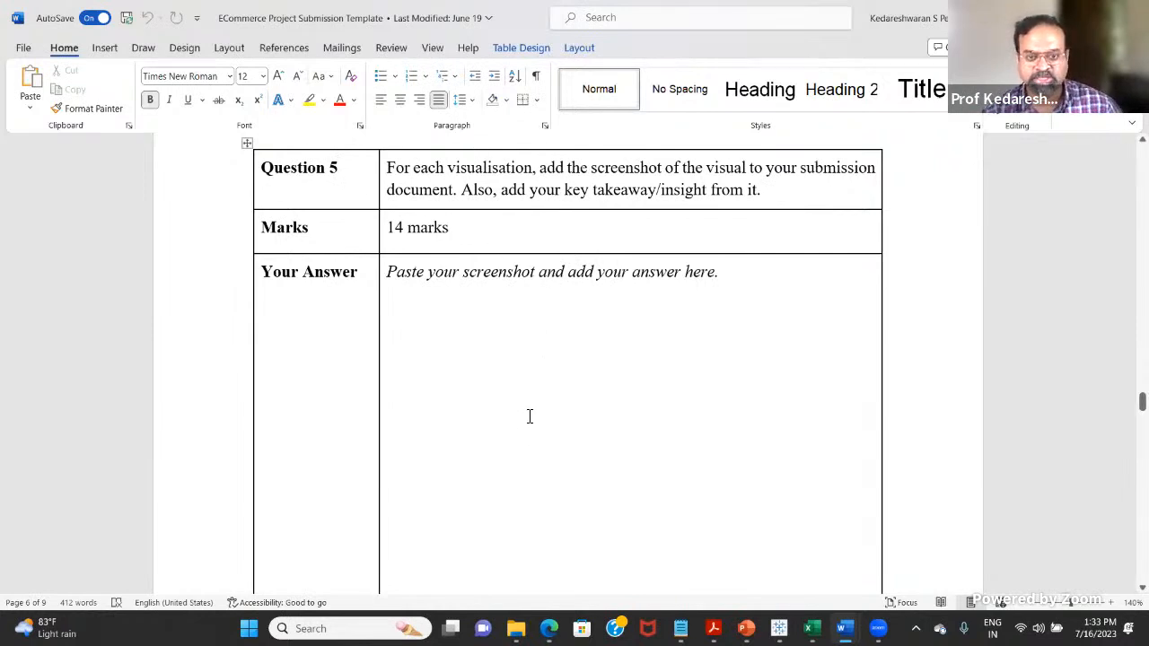
pyautogui.scroll(-1, 503, 332)
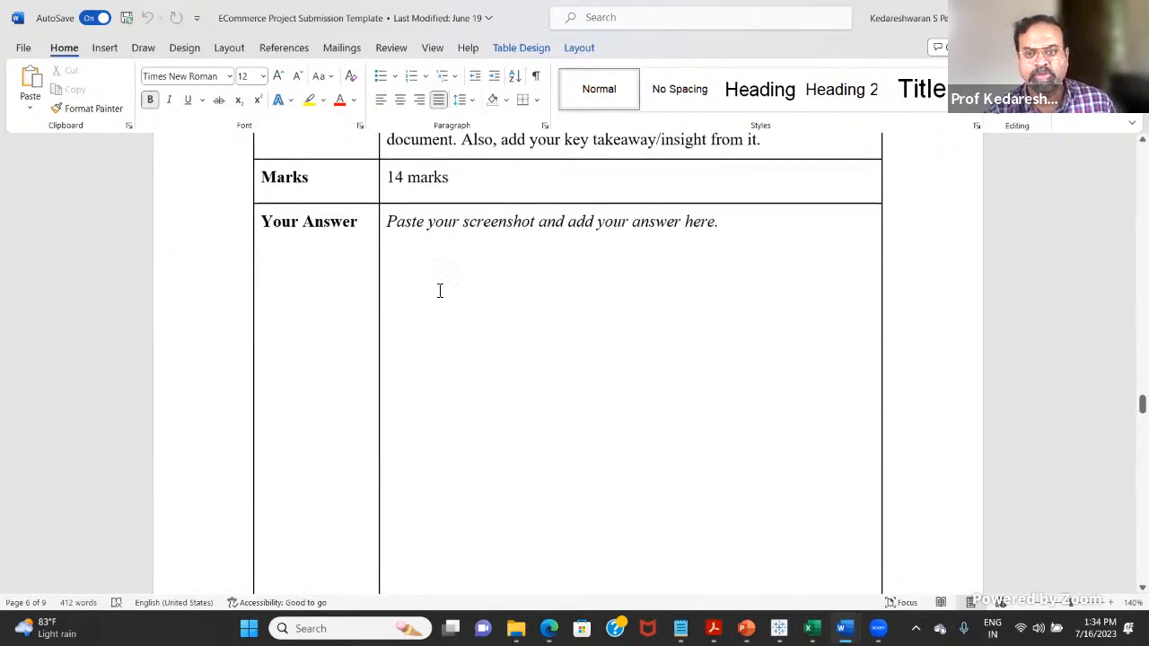
pyautogui.scroll(-4, 521, 441)
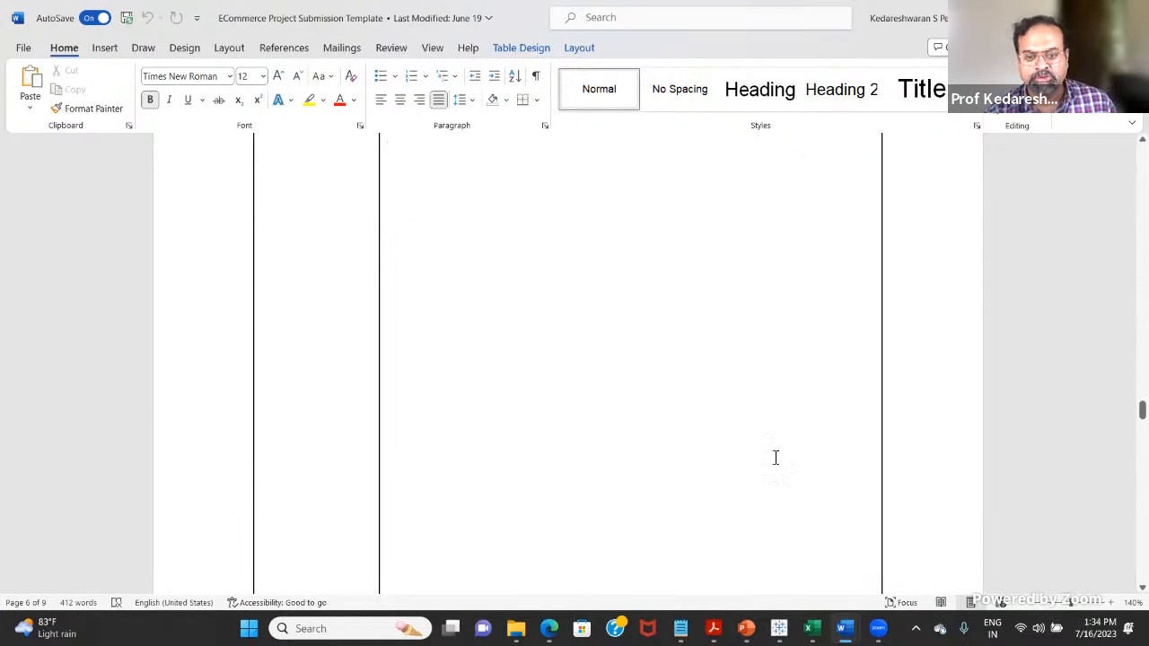
pyautogui.scroll(6, 481, 435)
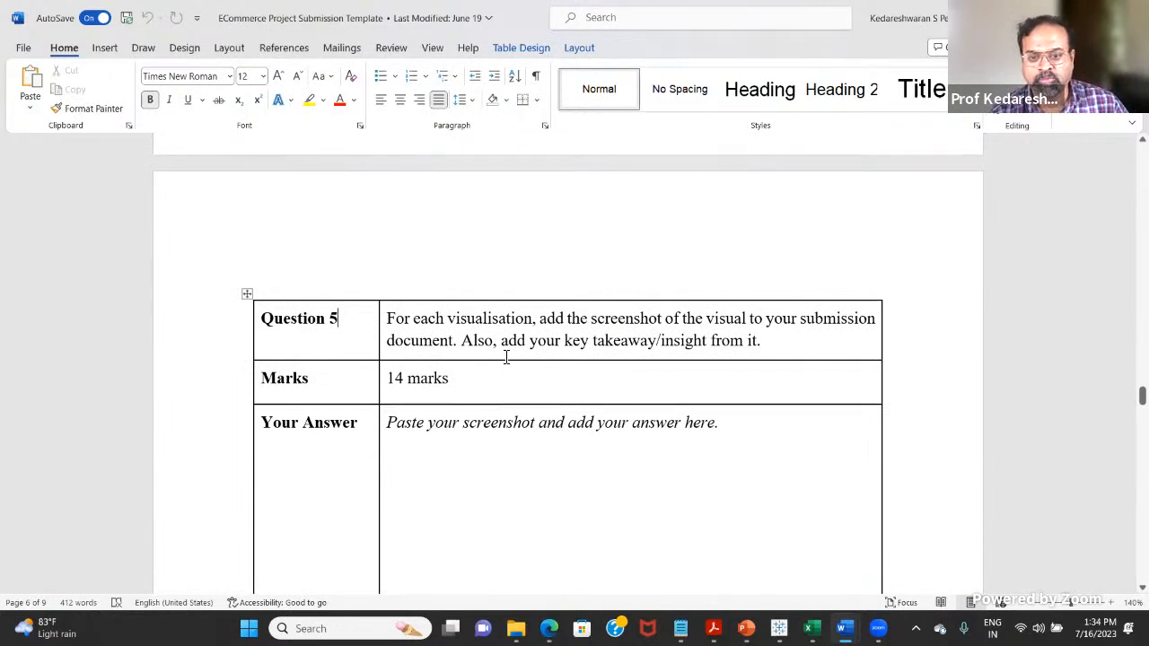
pyautogui.scroll(-3, 605, 482)
pyautogui.scroll(1, 606, 480)
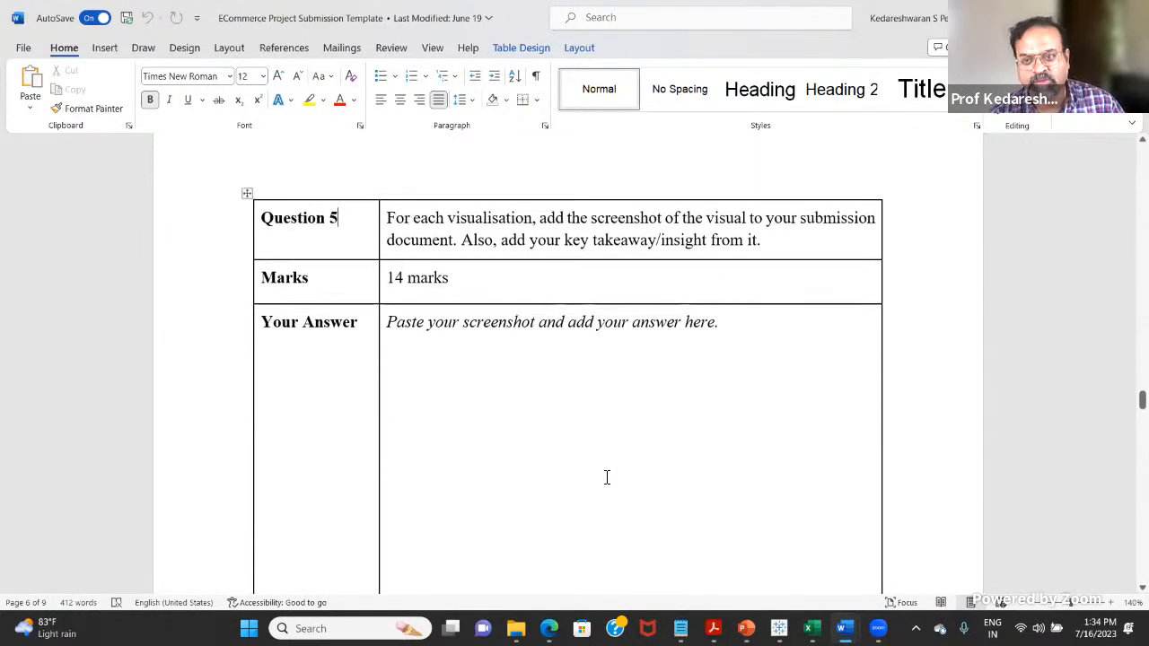
# Step: Highlight "key takeaway/insight" in the template's Question 5 instructions
pyautogui.moveTo(591, 240); pyautogui.dragTo(706, 240)
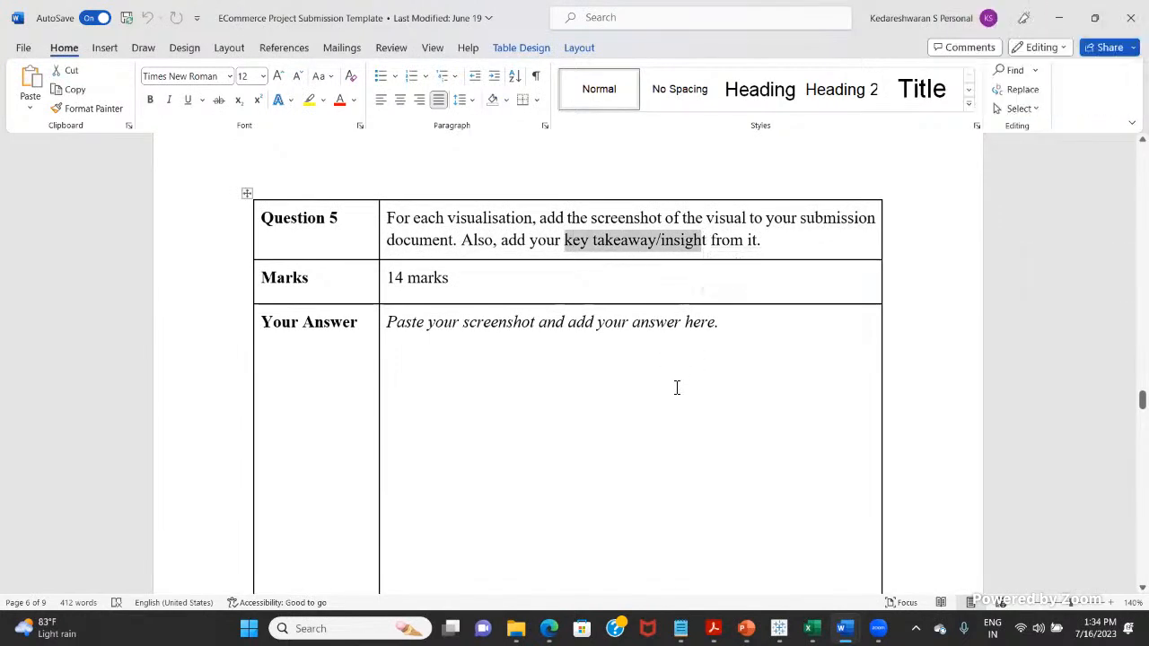
pyautogui.scroll(-3, 678, 399)
pyautogui.scroll(3, 687, 409)
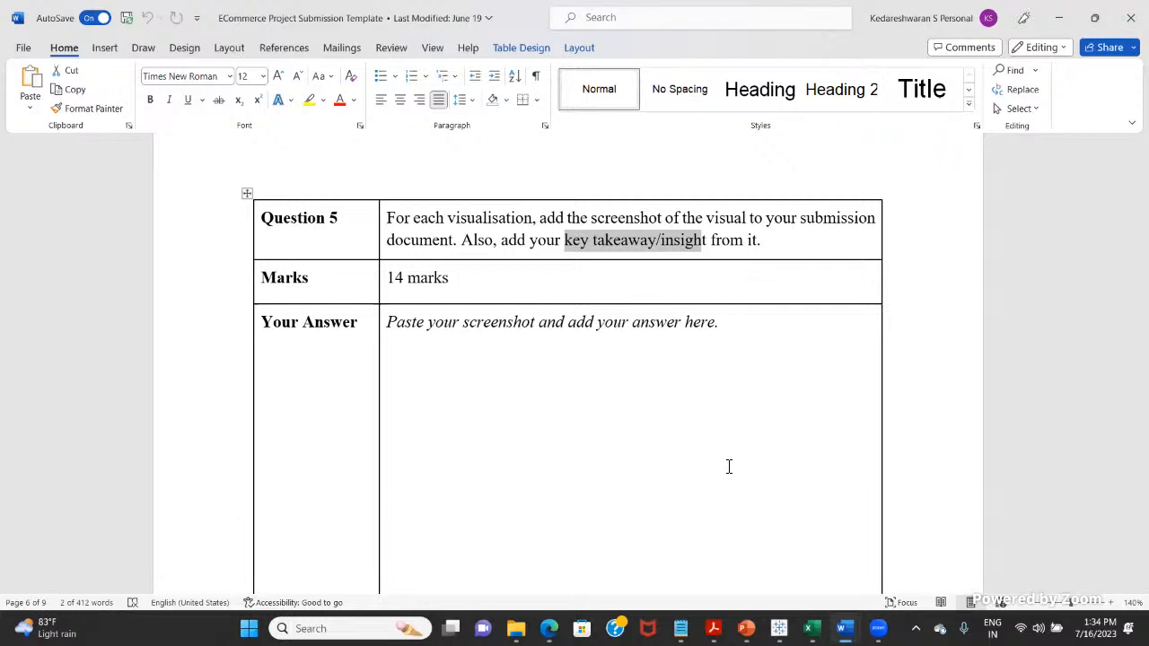
pyautogui.scroll(-5, 634, 359)
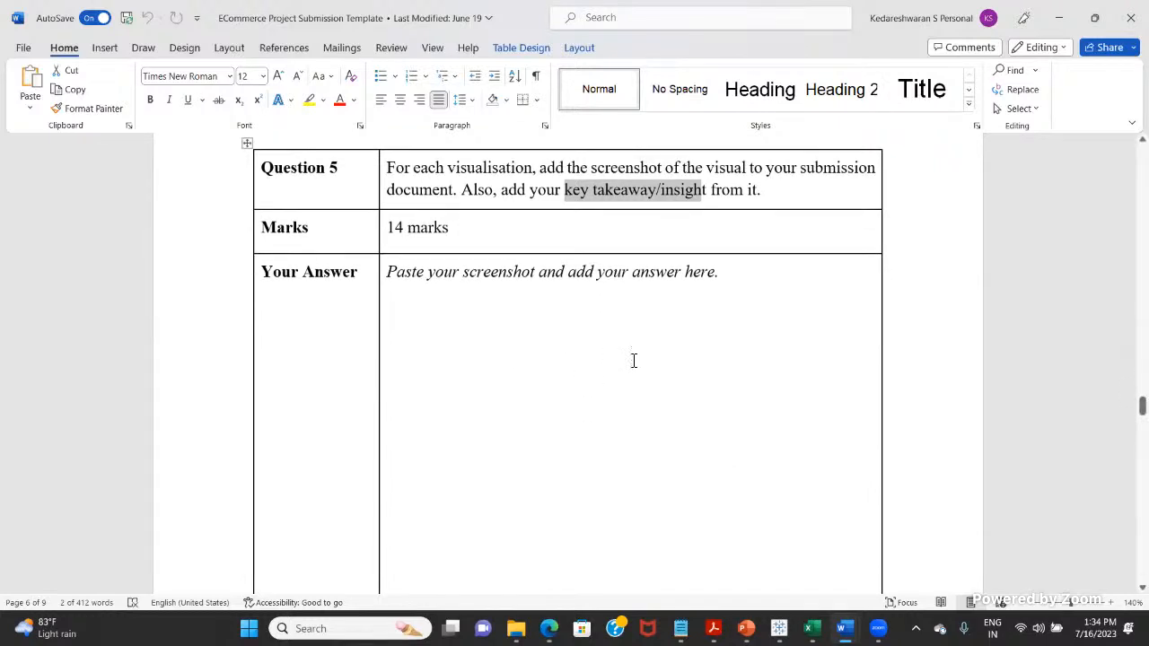
# Step: Look over the template's Question 6 section and return to the marks table near the start of the document
pyautogui.scroll(-6, 677, 370)
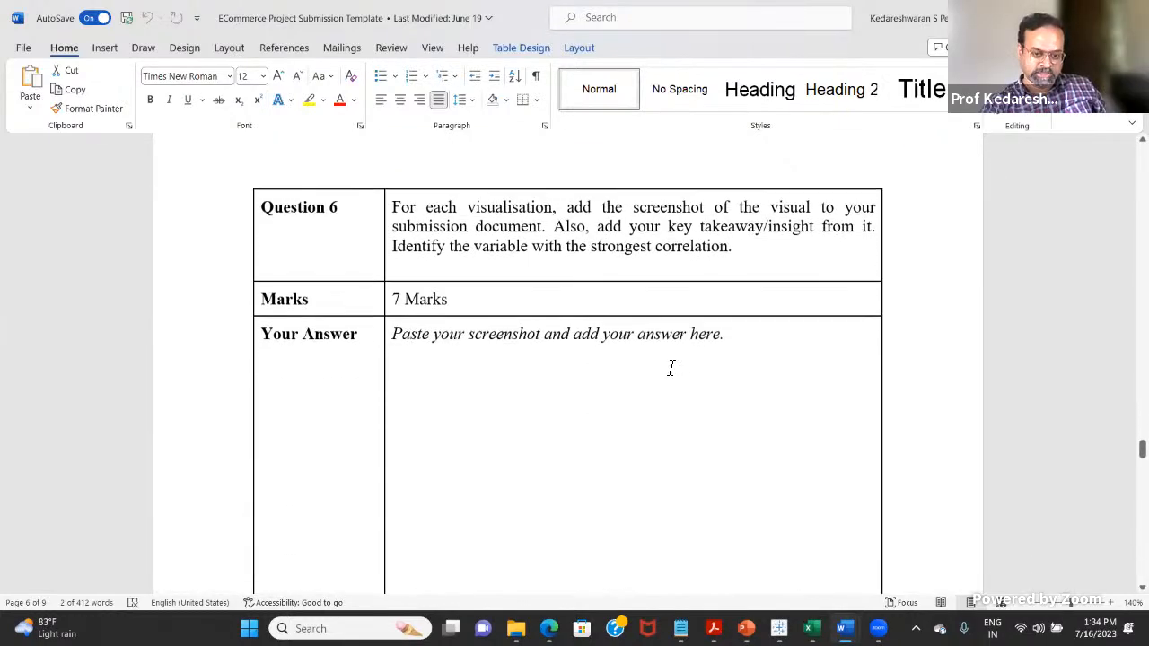
pyautogui.scroll(2, 668, 368)
pyautogui.scroll(10, 668, 371)
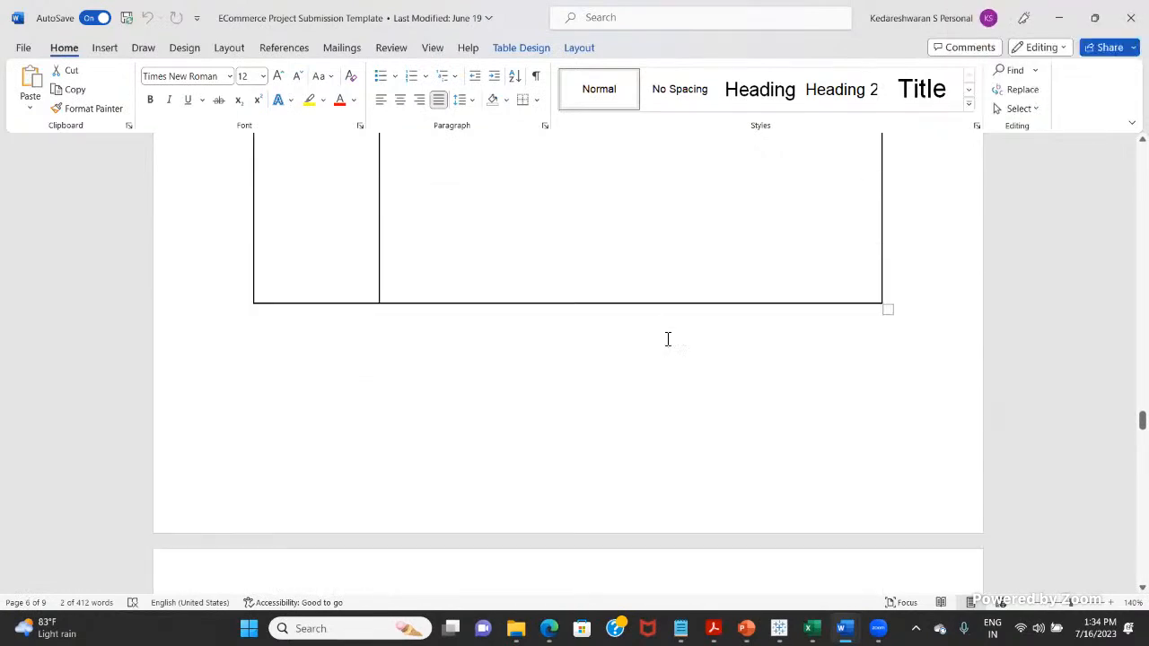
pyautogui.scroll(8, 682, 368)
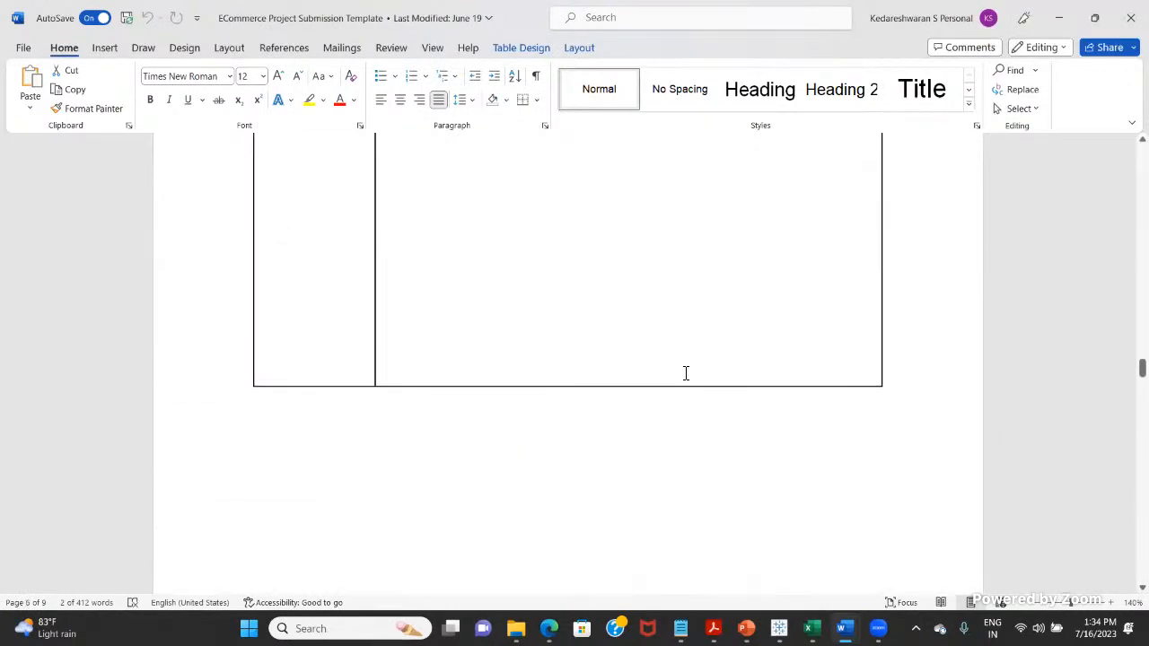
pyautogui.scroll(10, 682, 368)
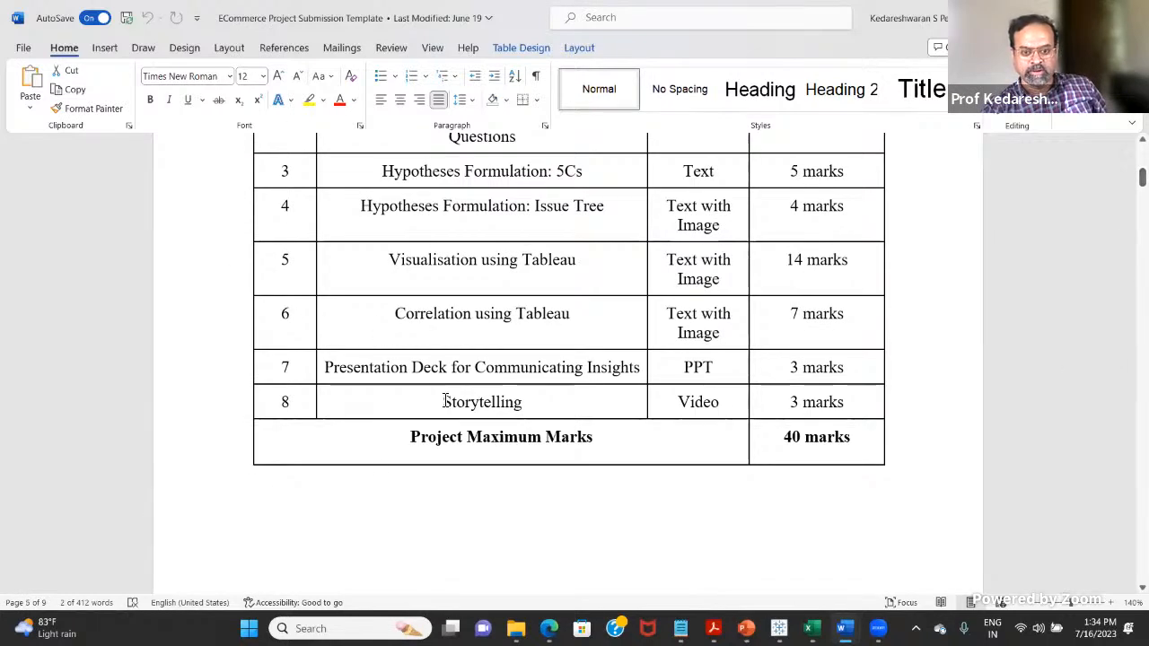
# Step: Highlight the Storytelling marks and the "Visualisation using Tableau" entry in the marks table
pyautogui.moveTo(677, 404); pyautogui.dragTo(834, 404)
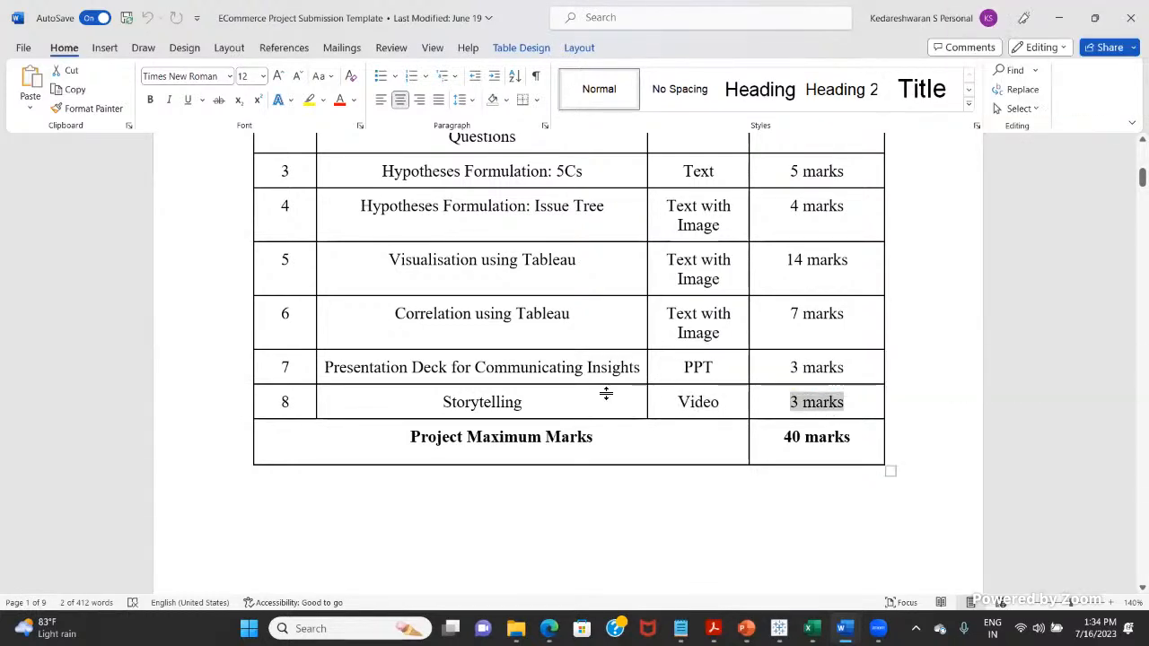
pyautogui.scroll(1, 551, 287)
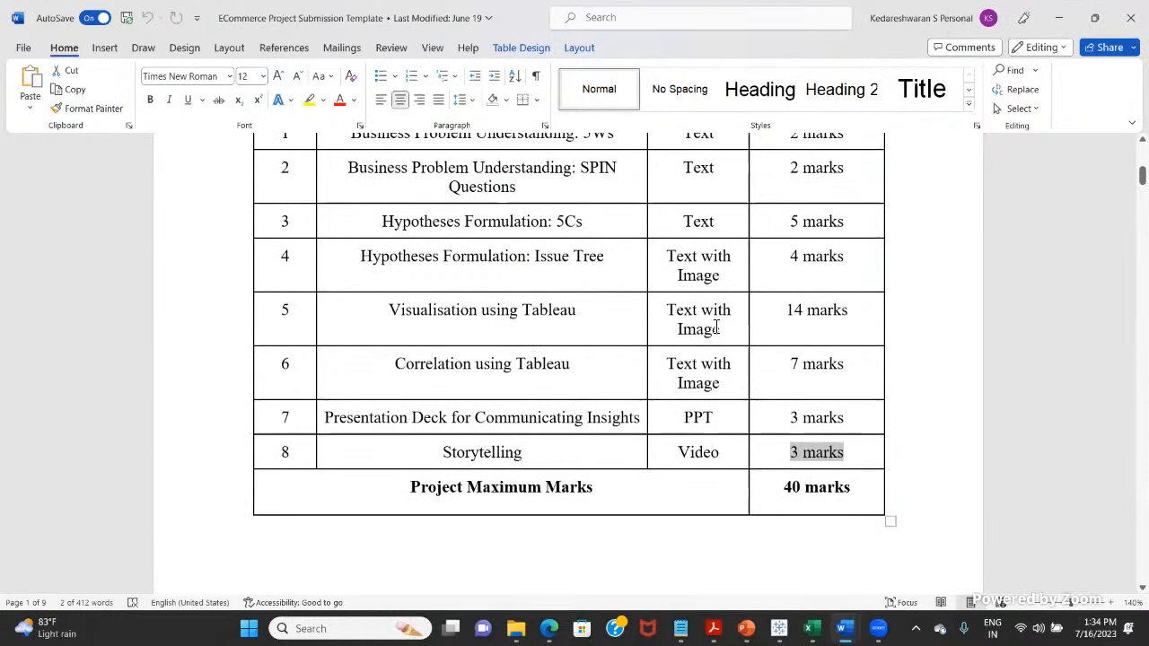
pyautogui.moveTo(395, 311); pyautogui.dragTo(573, 310)
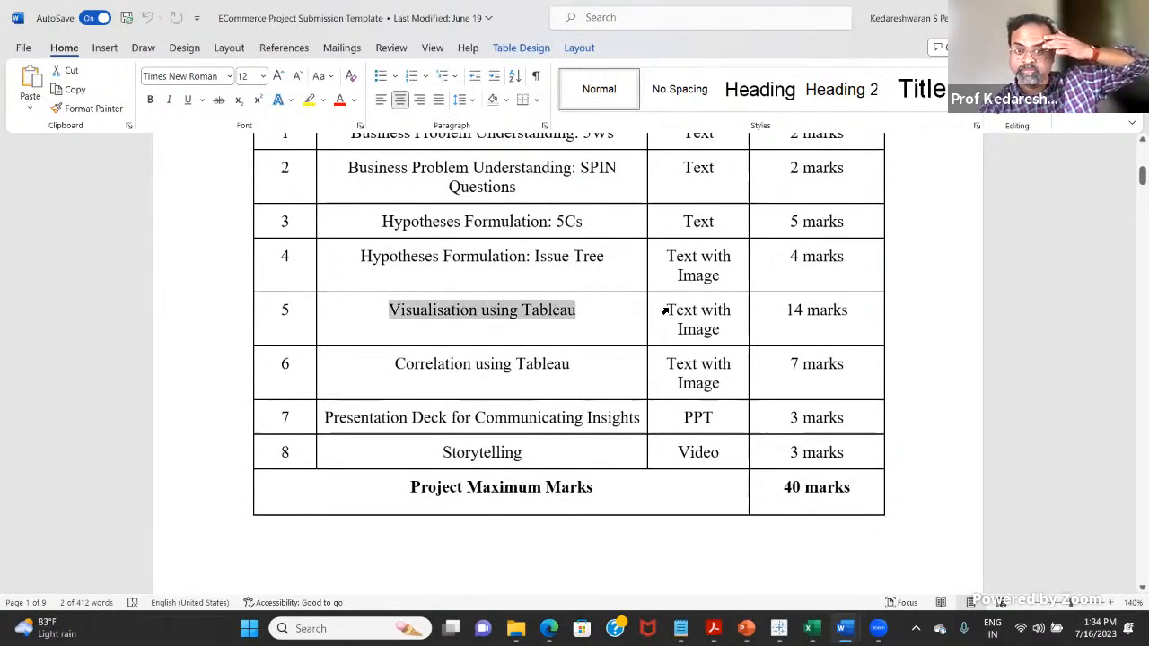
# Step: Switch back to the project description and place the cursor in Question 5 item c
pyautogui.moveTo(1141, 175); pyautogui.dragTo(1142, 272)
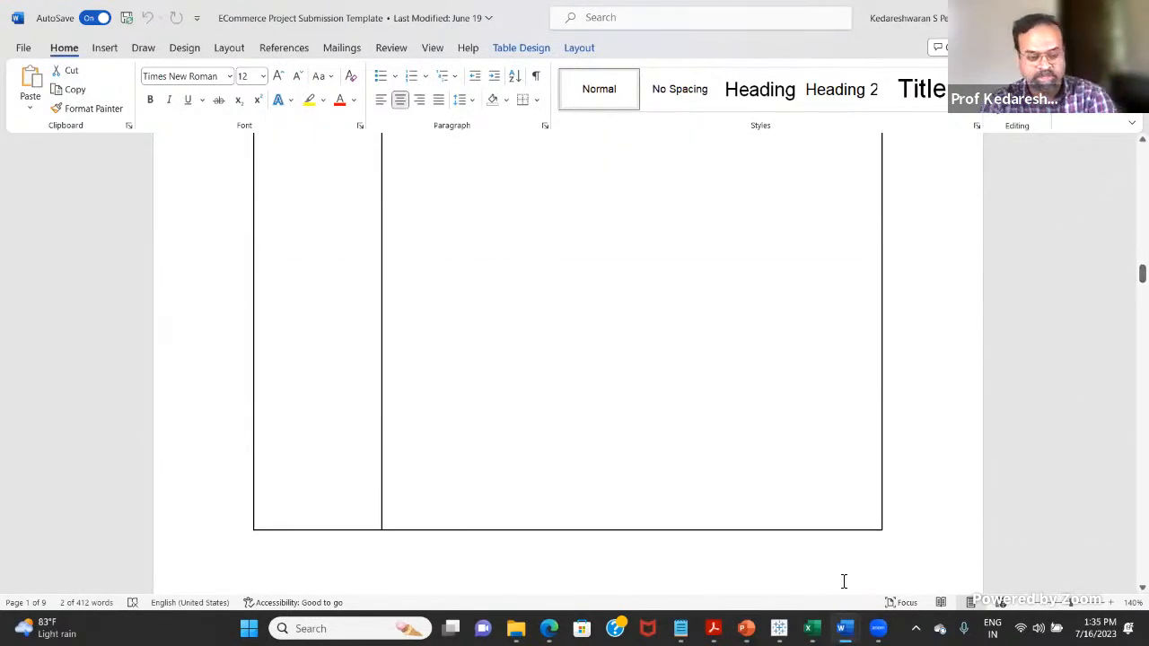
pyautogui.click(746, 628)
pyautogui.hotkey('alt', 'Tab')
pyautogui.hotkey('alt', 'Tab')
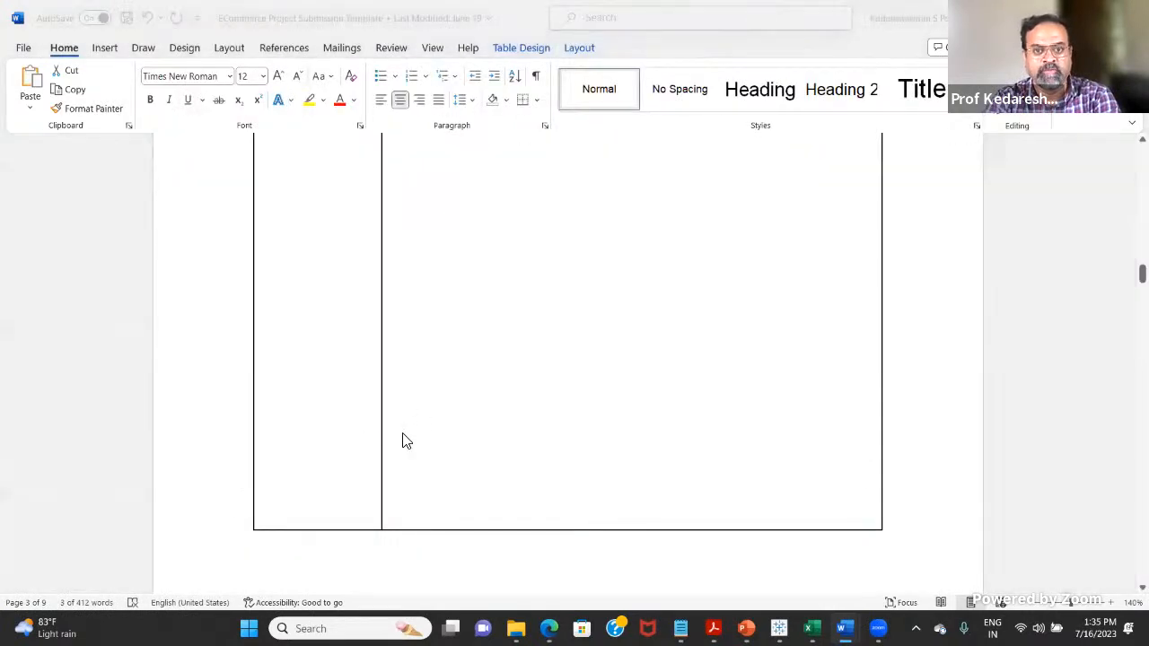
pyautogui.hotkey('alt', 'Tab')
pyautogui.click(322, 286)
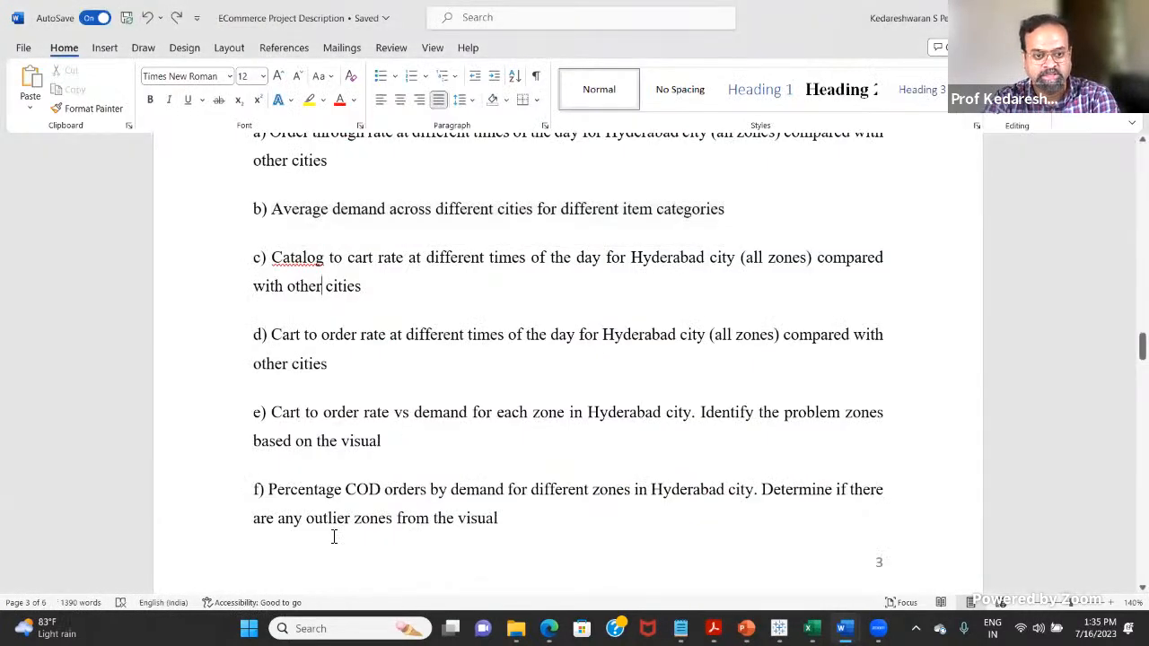
# Step: Highlight the takeaway instruction below the Question 5 list and item g on pre-covid and in-covid COD orders
pyautogui.scroll(-1, 386, 493)
pyautogui.scroll(-6, 386, 494)
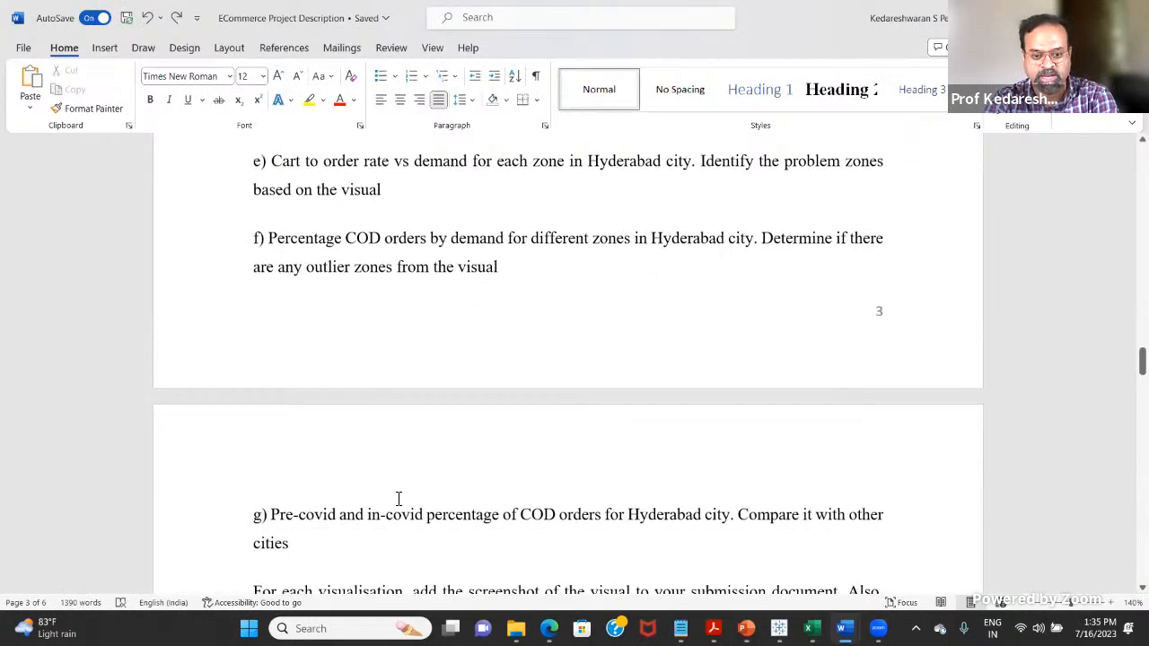
pyautogui.moveTo(630, 392); pyautogui.dragTo(305, 373)
pyautogui.moveTo(366, 429); pyautogui.dragTo(420, 431)
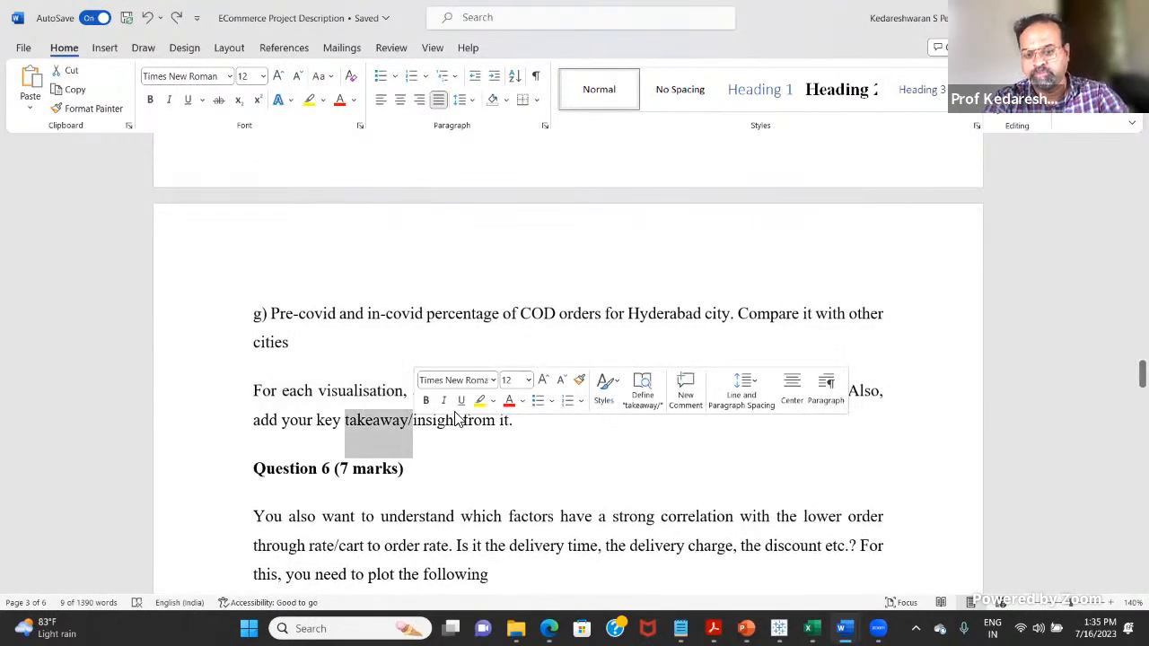
pyautogui.moveTo(300, 348); pyautogui.dragTo(264, 313)
pyautogui.click(349, 365)
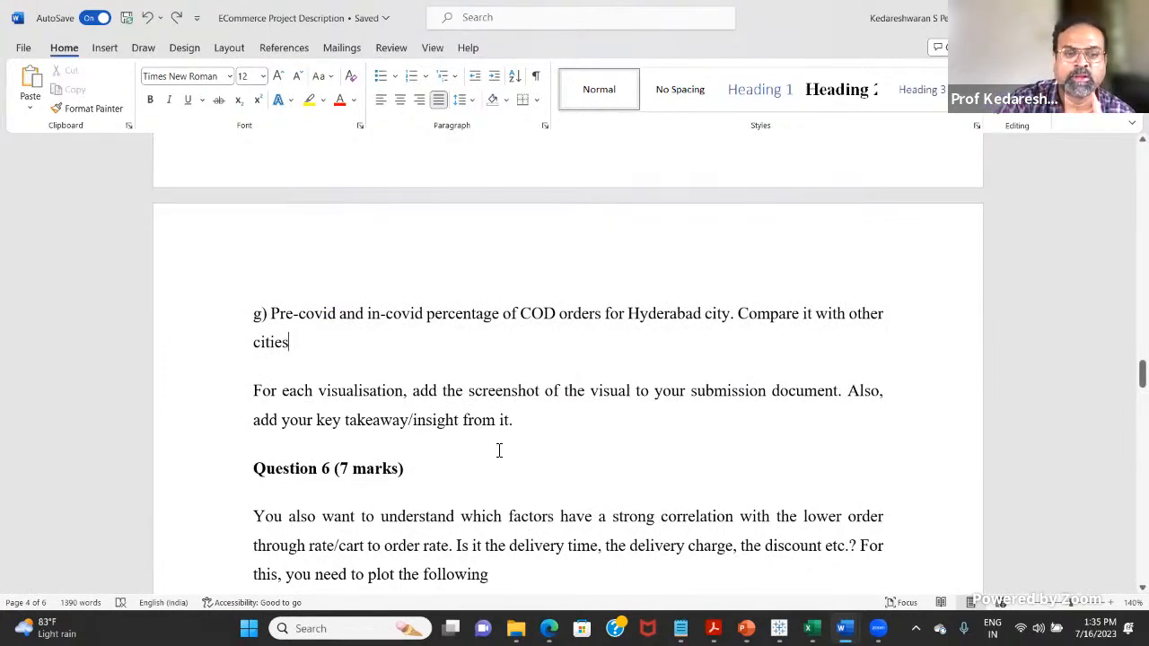
# Step: Read the Question 6 correlation plots a to c and return to Question 5 items f and g
pyautogui.scroll(-5, 547, 440)
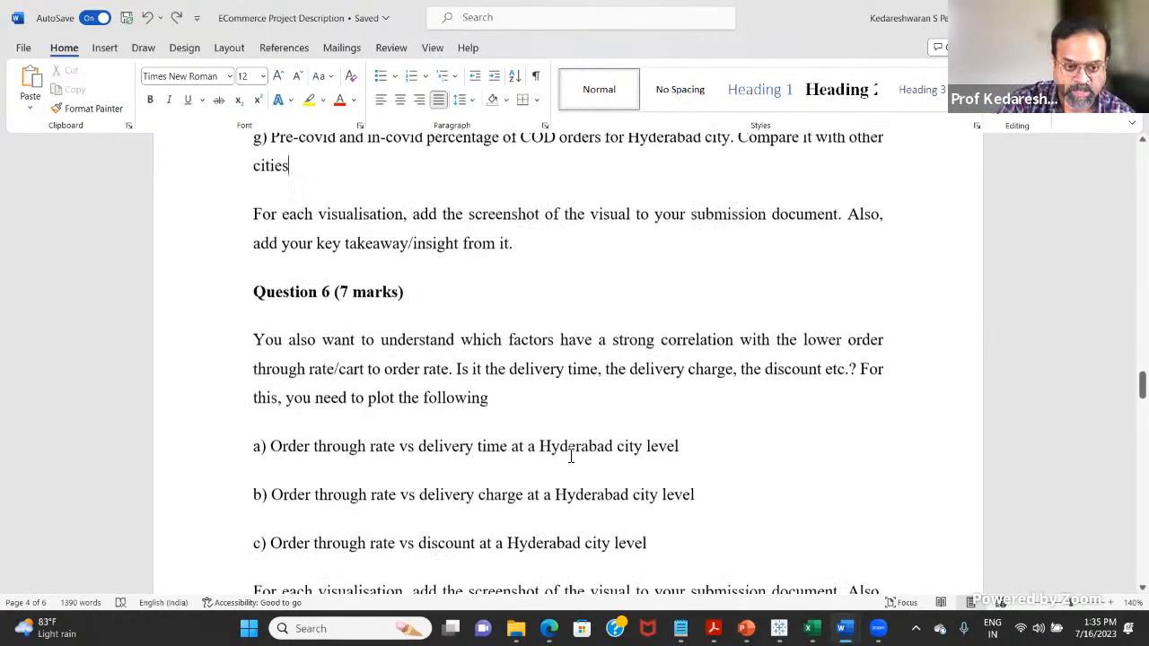
pyautogui.scroll(10, 507, 338)
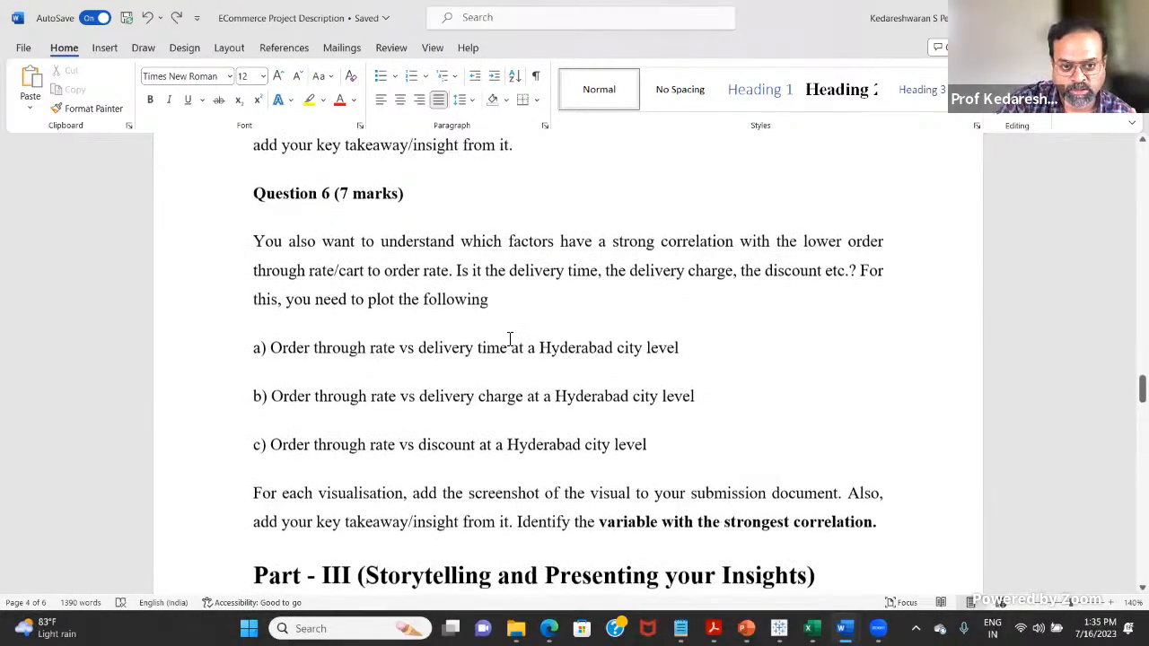
pyautogui.scroll(3, 539, 359)
pyautogui.scroll(-13, 575, 395)
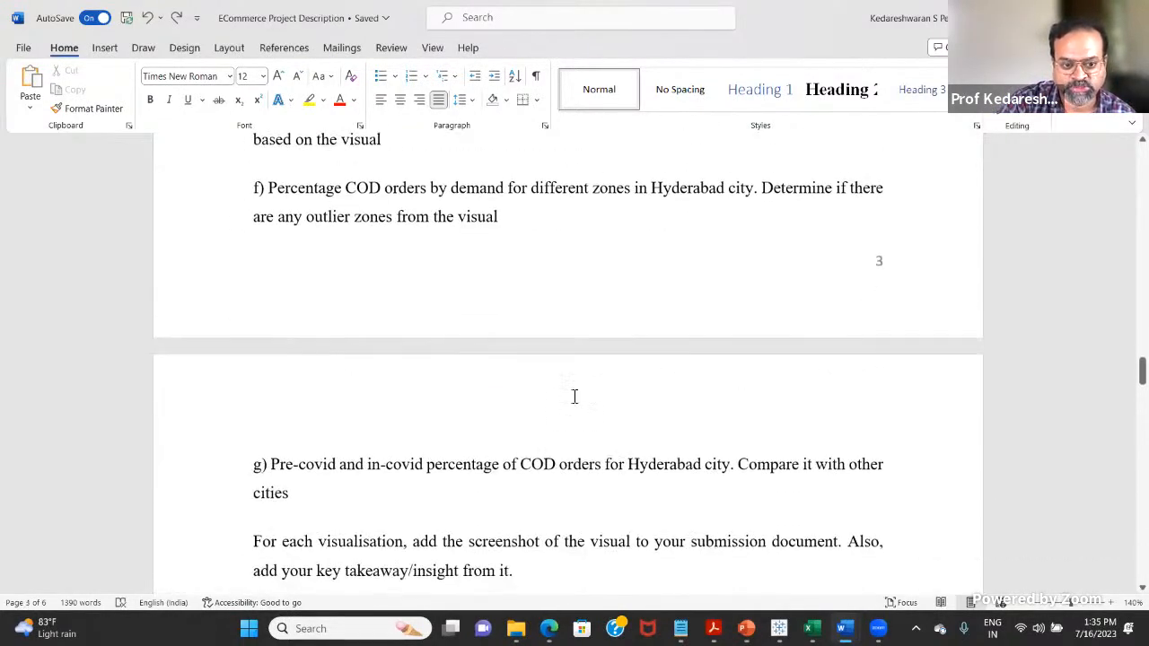
# Step: Highlight "Order through" in Question 6 item a, then place the cursor in item b on delivery charge
pyautogui.scroll(3, 575, 405)
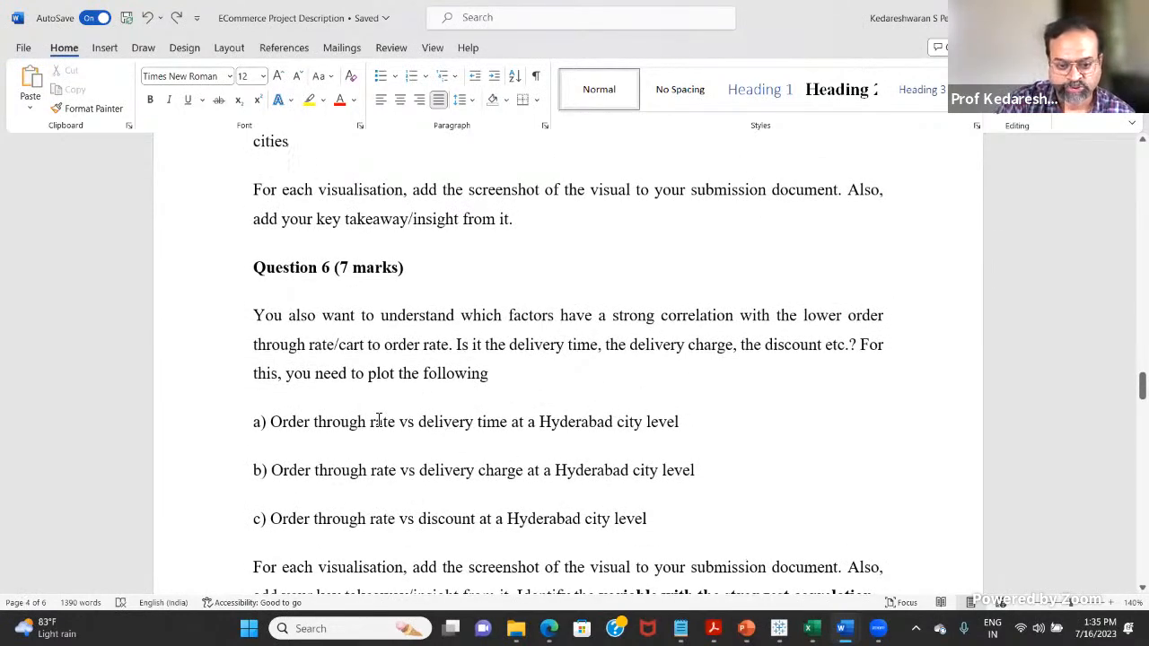
pyautogui.moveTo(286, 422); pyautogui.dragTo(368, 424)
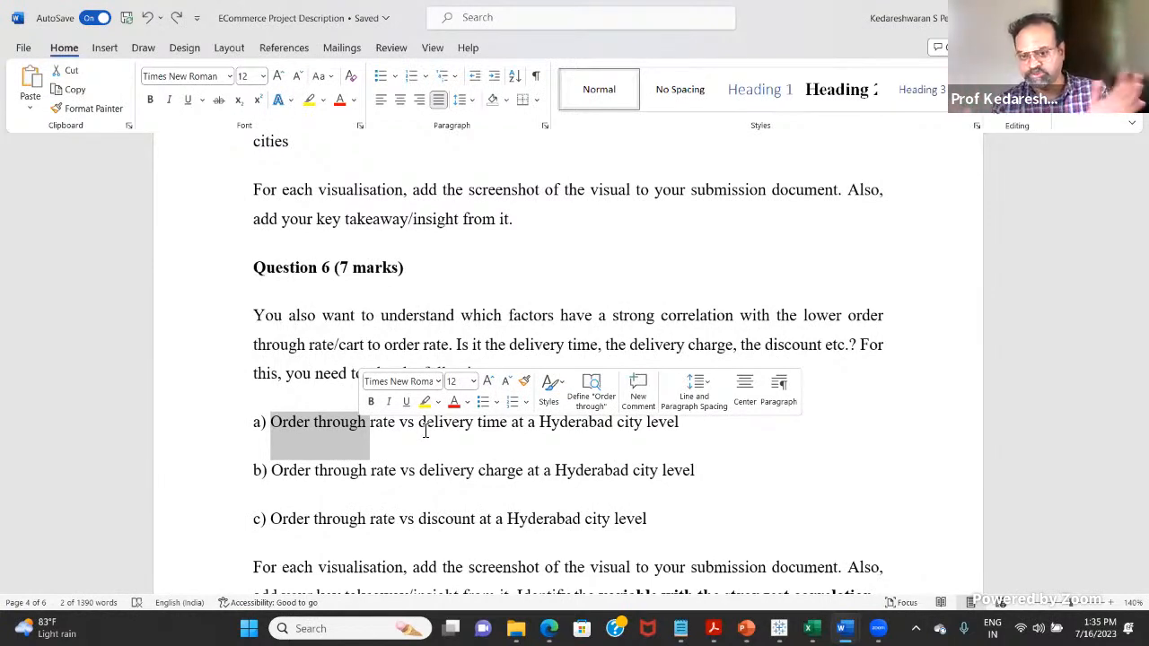
pyautogui.click(473, 432)
pyautogui.click(320, 434)
pyautogui.click(474, 495)
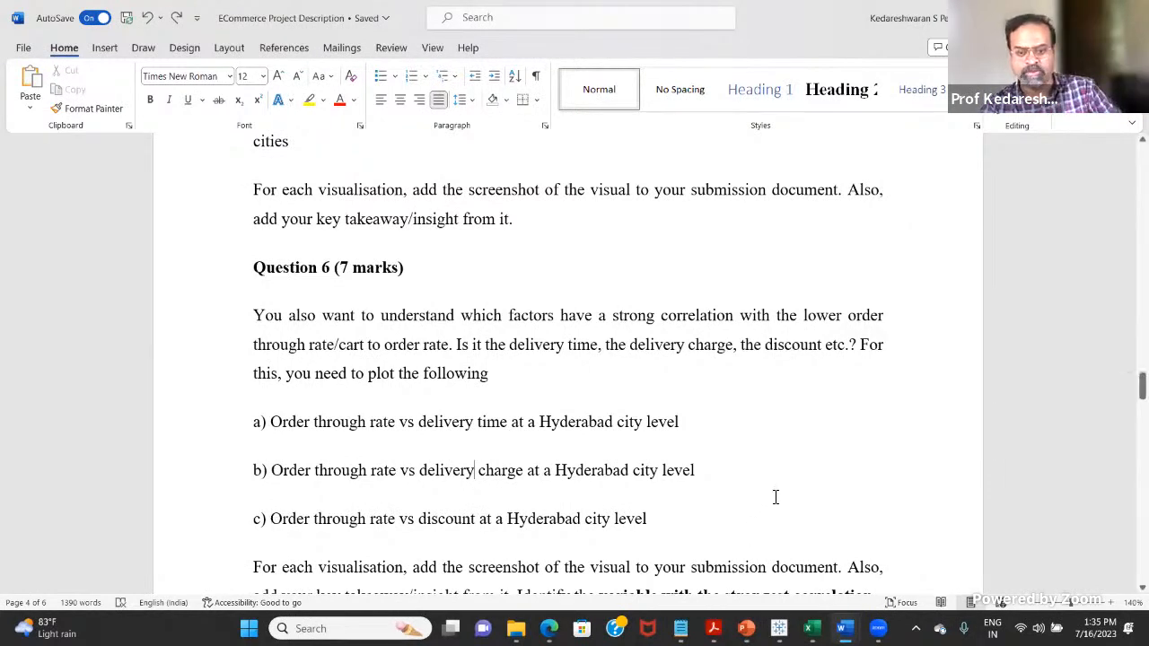
# Step: Read the takeaway instruction below the Question 6 plots and place the cursor at the end of item c
pyautogui.scroll(-3, 763, 508)
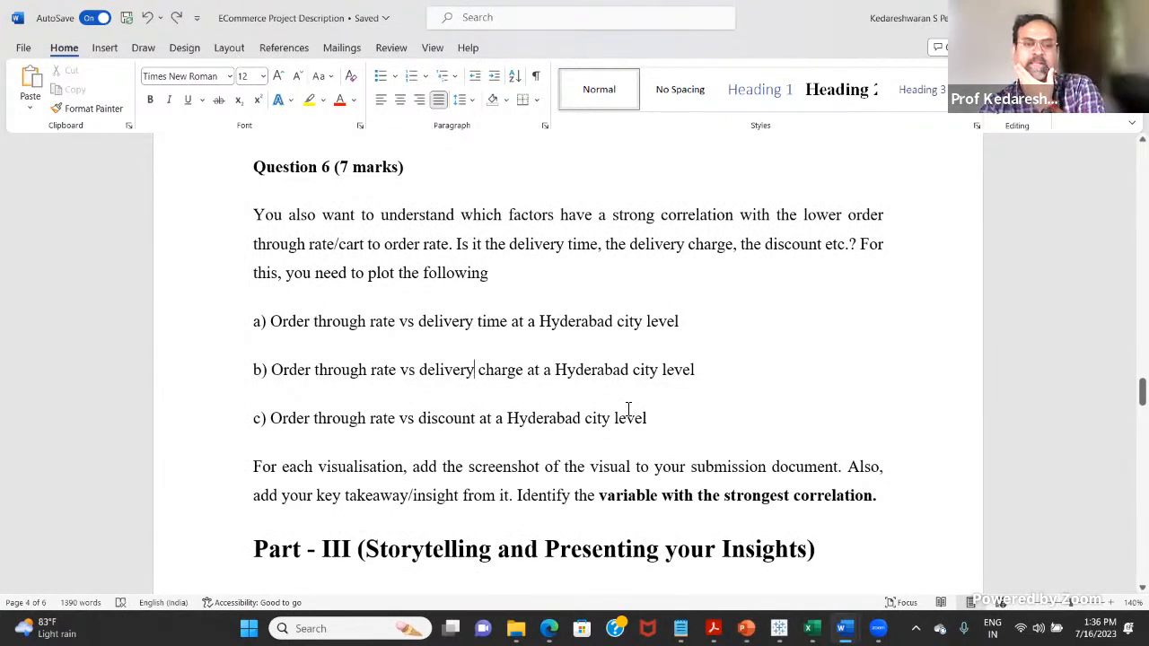
pyautogui.scroll(-2, 641, 410)
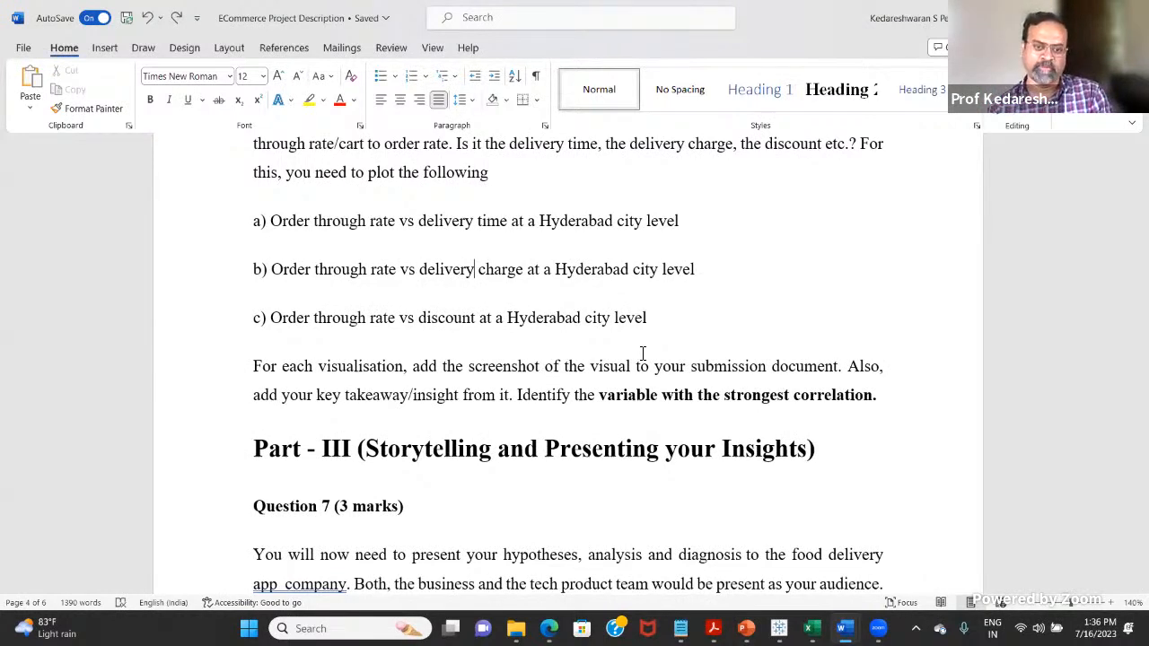
pyautogui.scroll(-1, 647, 359)
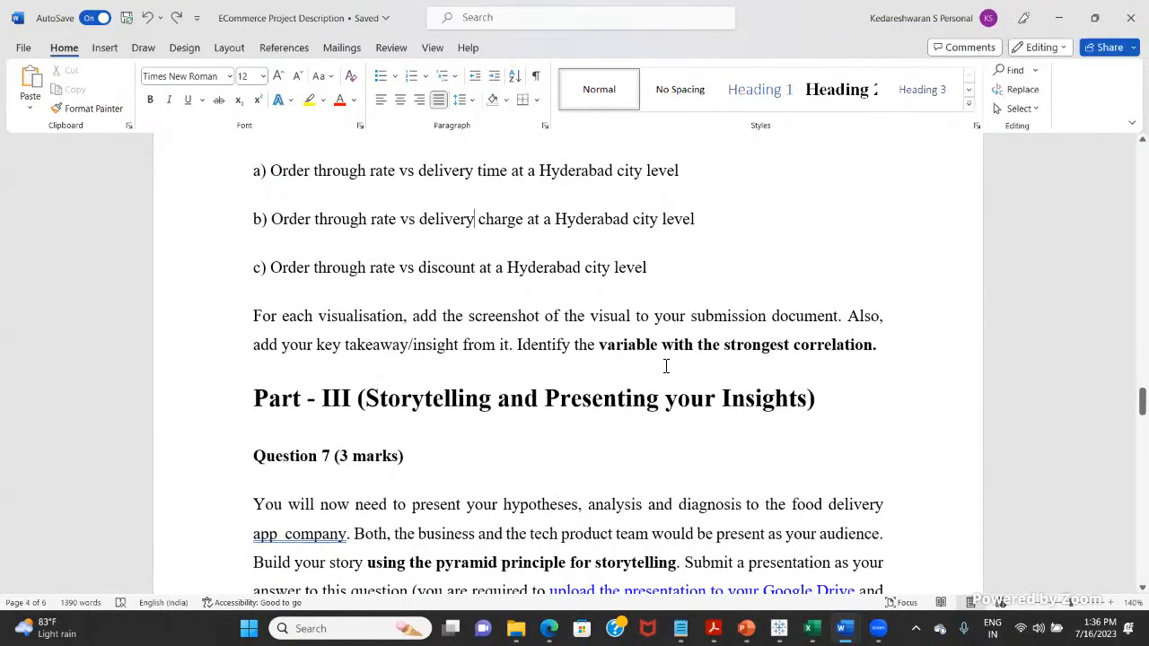
pyautogui.scroll(2, 671, 361)
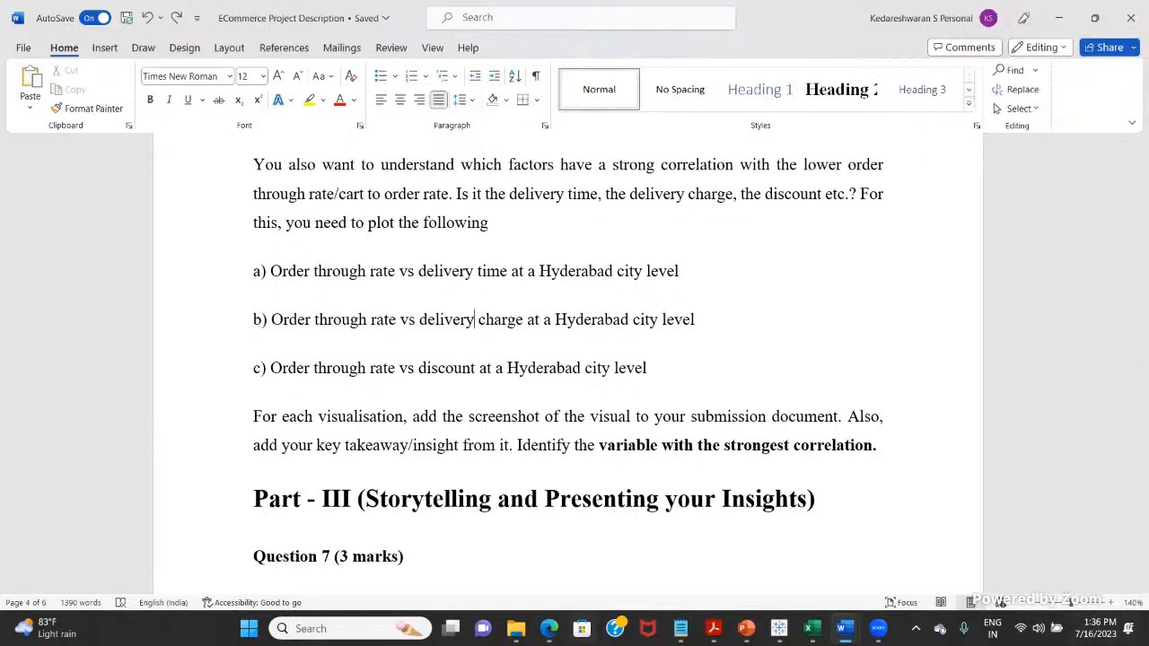
pyautogui.click(658, 375)
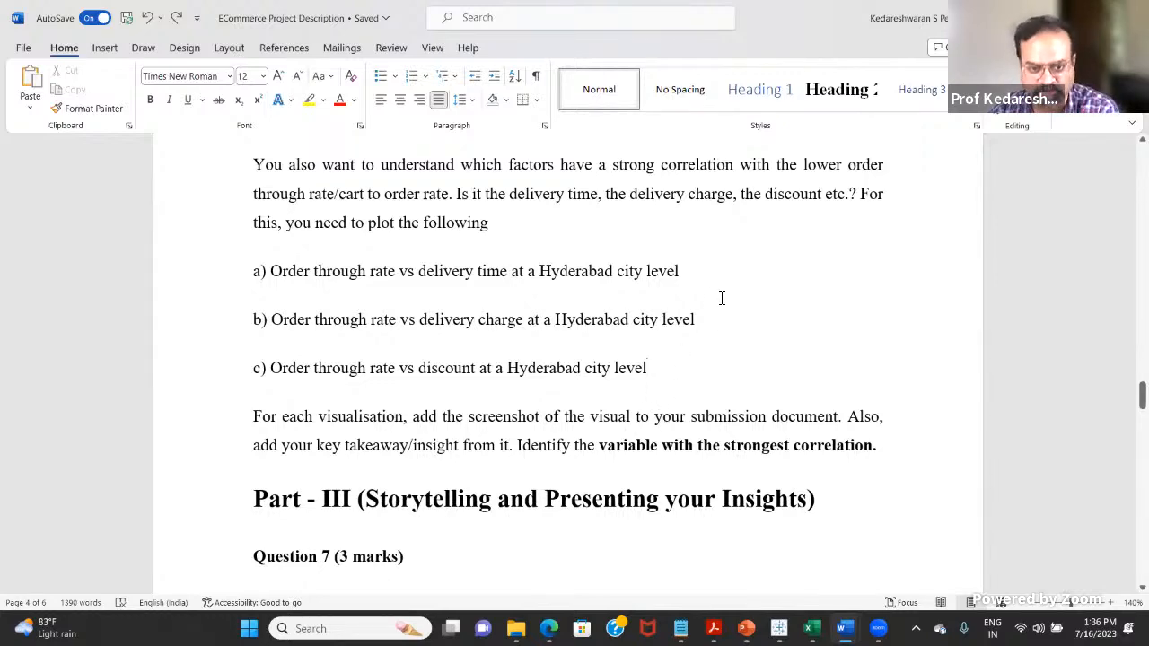
# Step: Look ahead to the Part III storytelling question, then highlight "strong correlation" in the Question 6 introduction
pyautogui.scroll(-3, 722, 298)
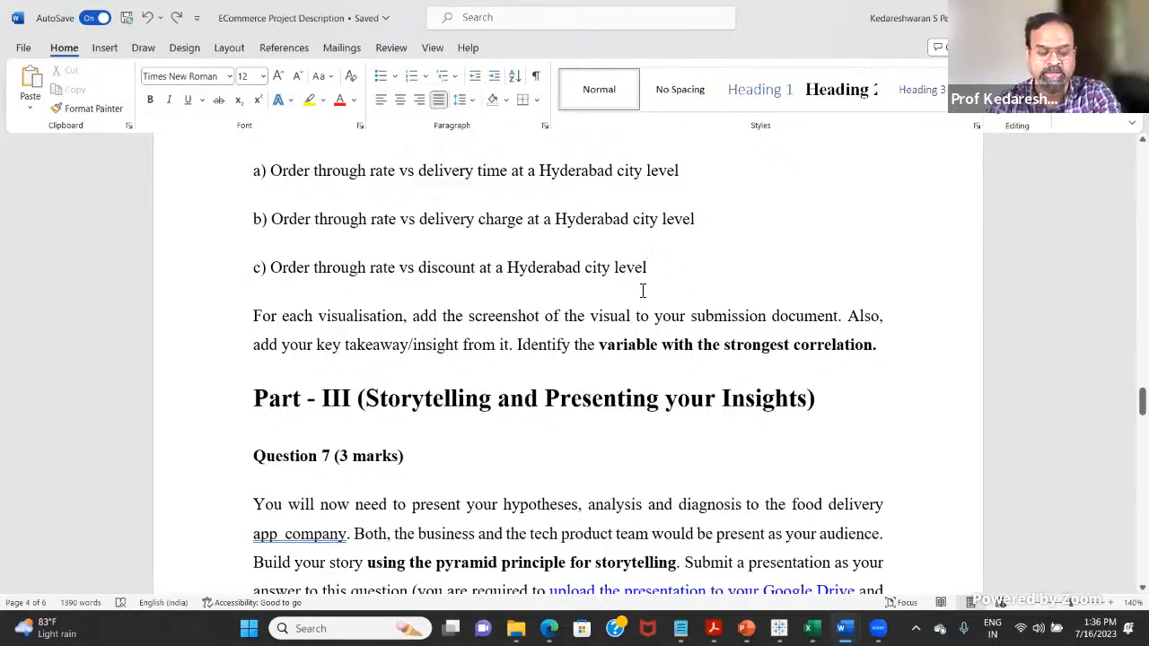
pyautogui.scroll(-1, 645, 302)
pyautogui.scroll(-6, 644, 302)
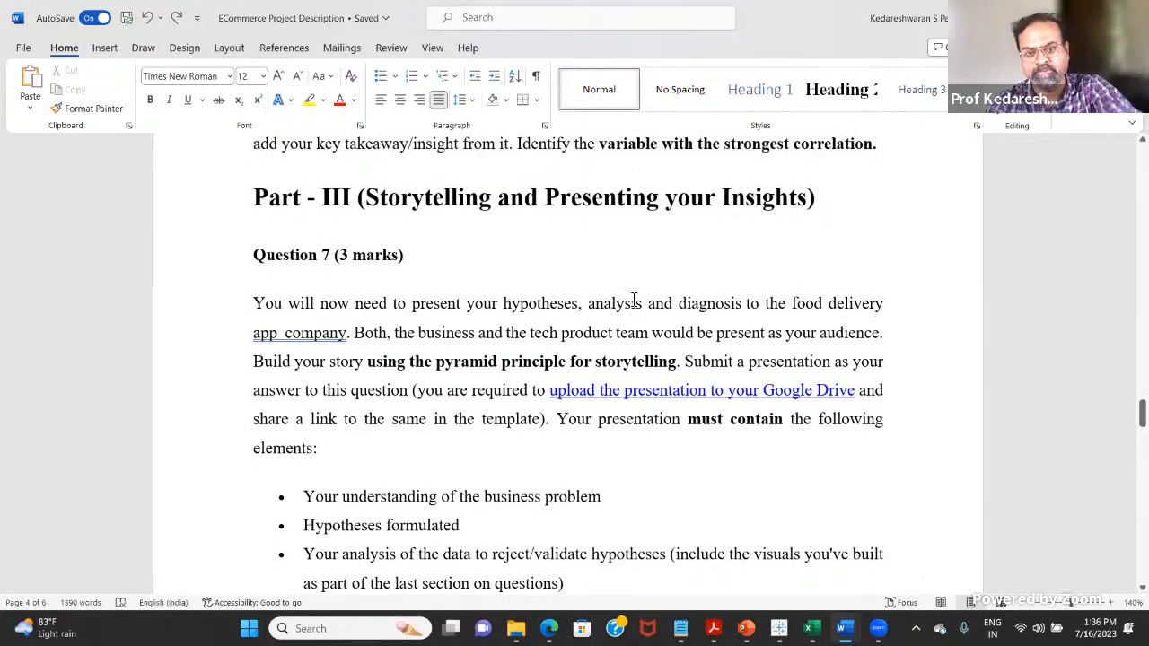
pyautogui.scroll(3, 639, 291)
pyautogui.scroll(5, 641, 284)
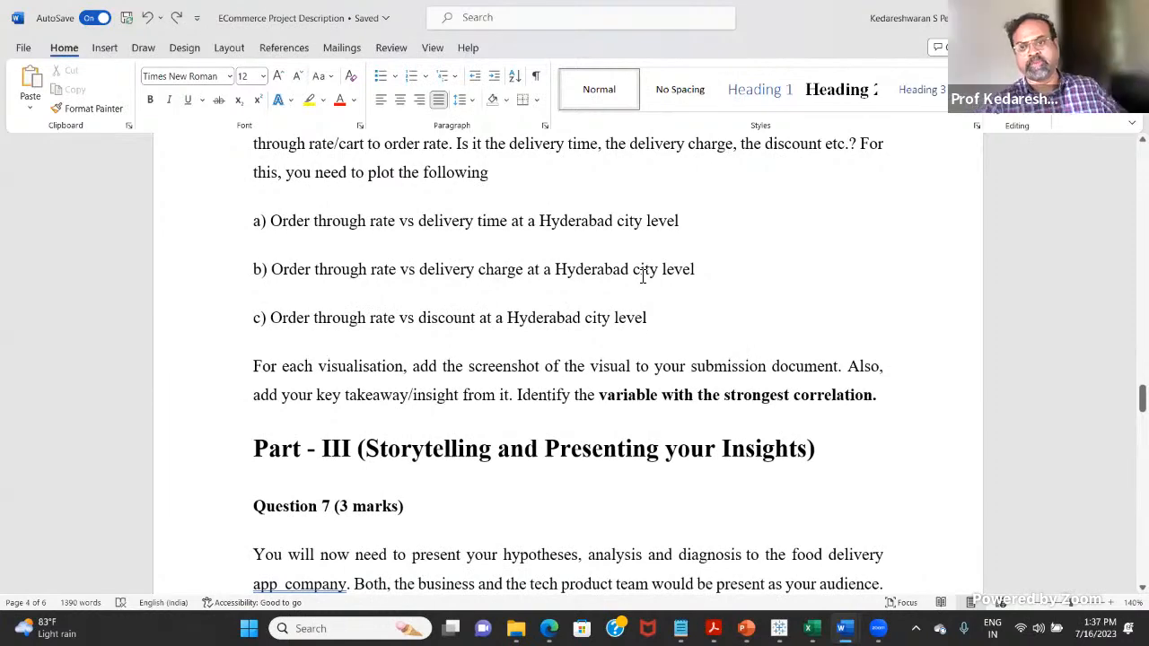
pyautogui.scroll(6, 632, 386)
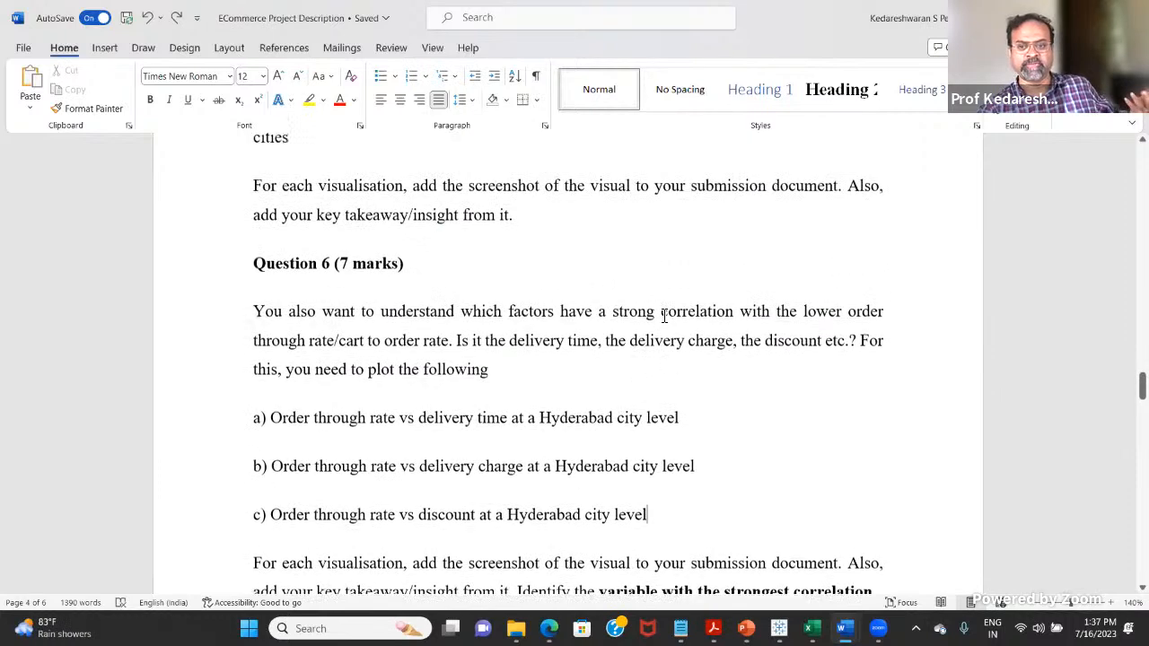
pyautogui.scroll(3, 649, 311)
pyautogui.scroll(1, 608, 423)
pyautogui.scroll(-3, 610, 446)
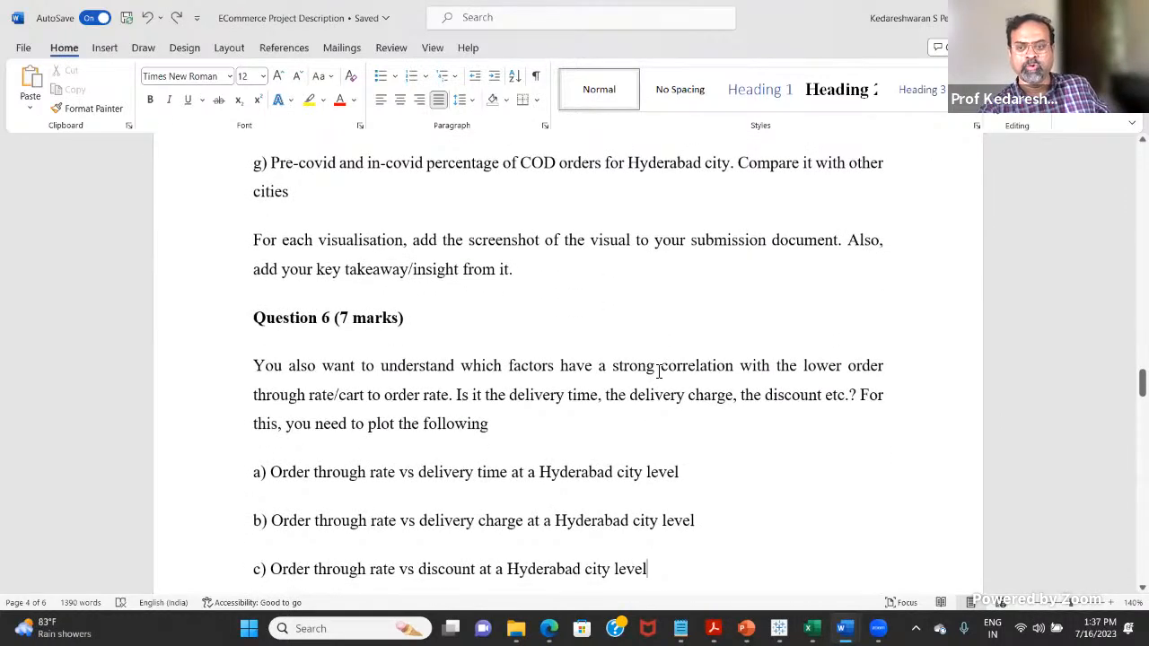
pyautogui.moveTo(648, 373); pyautogui.dragTo(738, 364)
# Step: Revisit Question 5 items a to f and highlight "variable with the strongest correlation" below the Question 6 list
pyautogui.scroll(7, 736, 441)
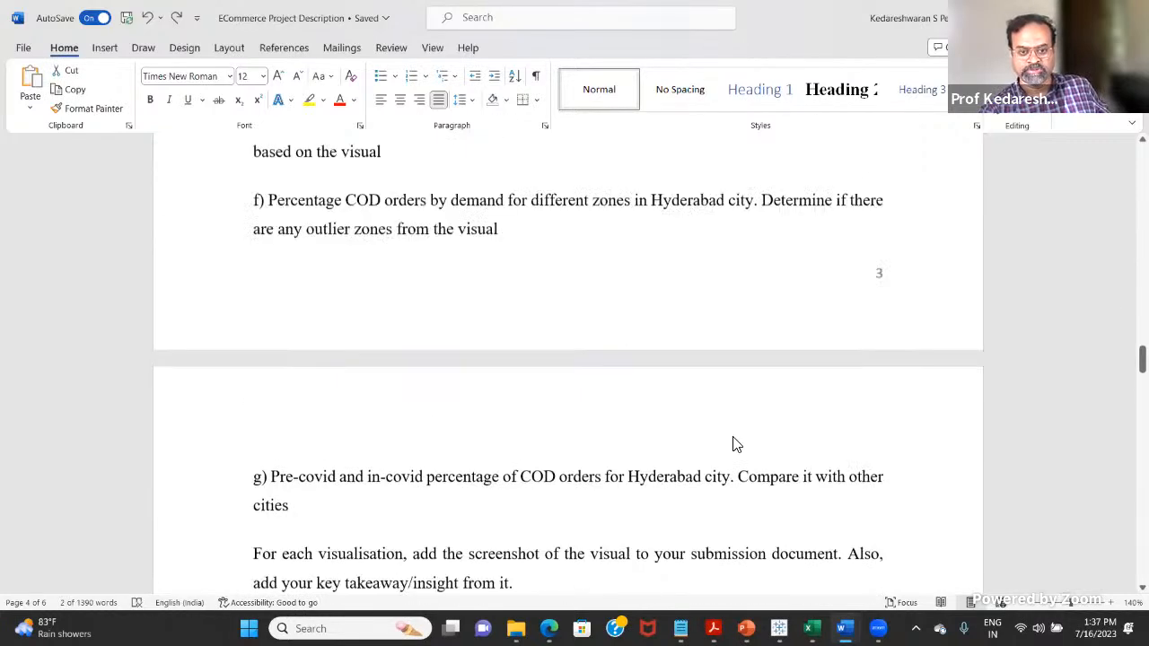
pyautogui.scroll(2, 735, 443)
pyautogui.scroll(4, 468, 269)
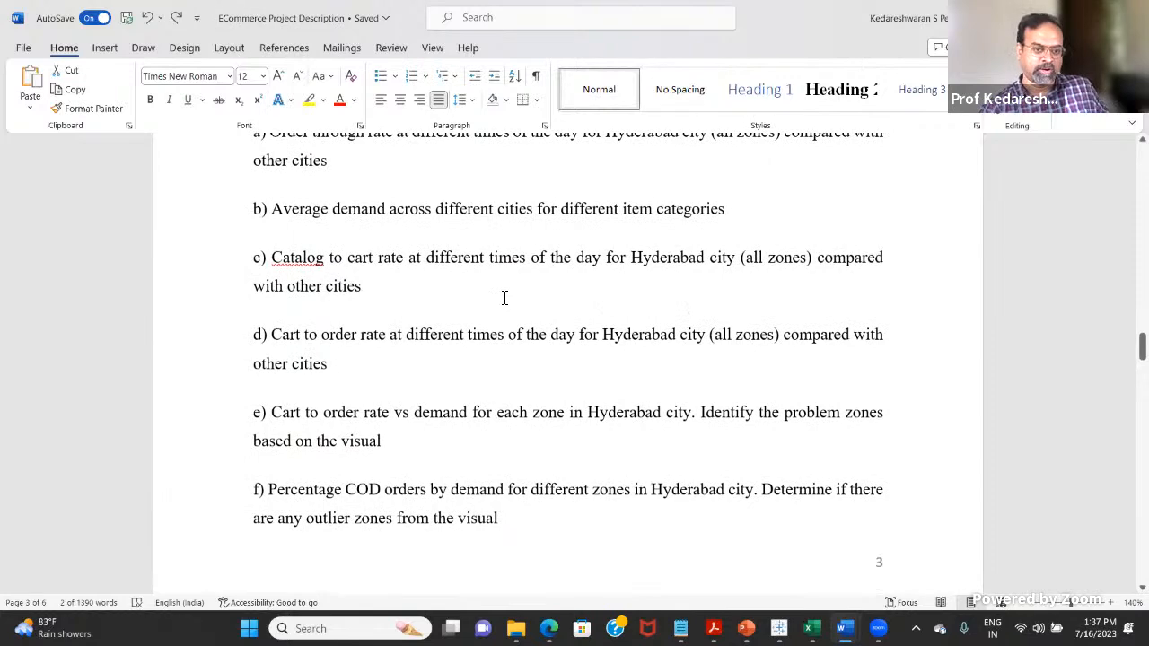
pyautogui.scroll(2, 504, 298)
pyautogui.scroll(-7, 517, 316)
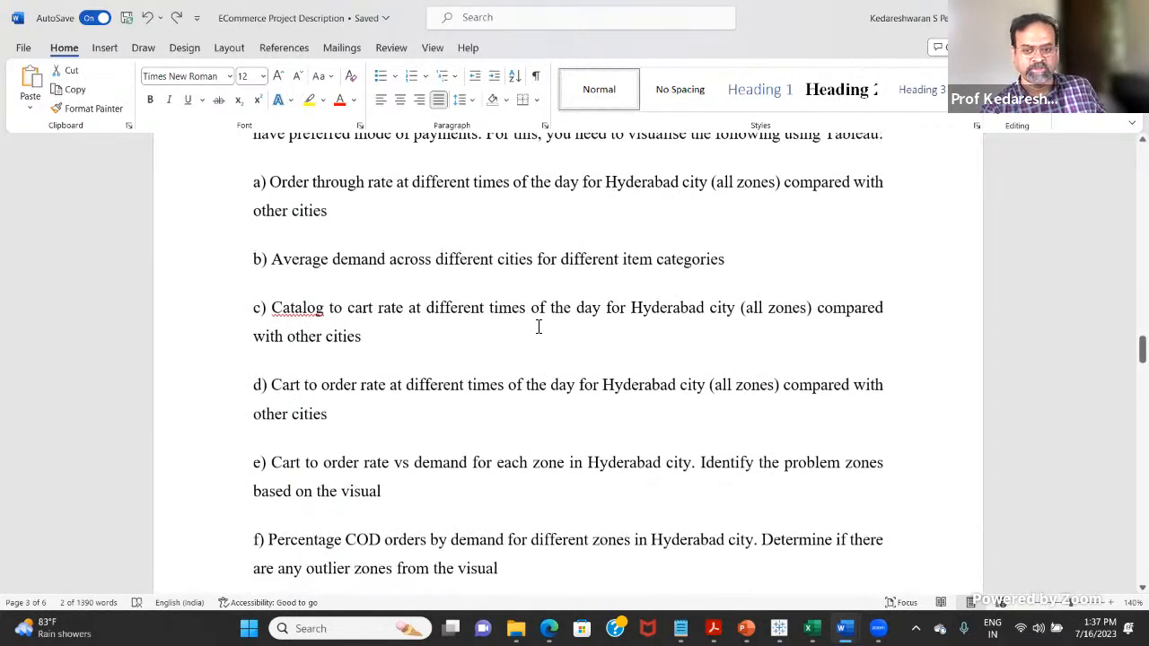
pyautogui.scroll(-11, 553, 303)
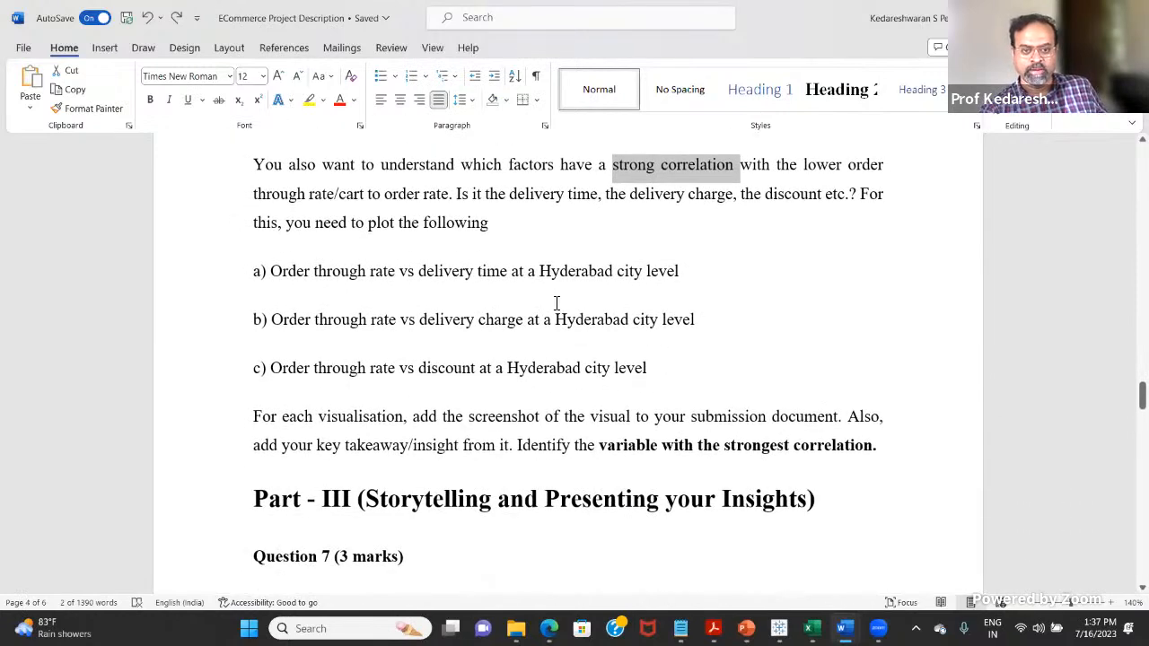
pyautogui.scroll(-2, 538, 306)
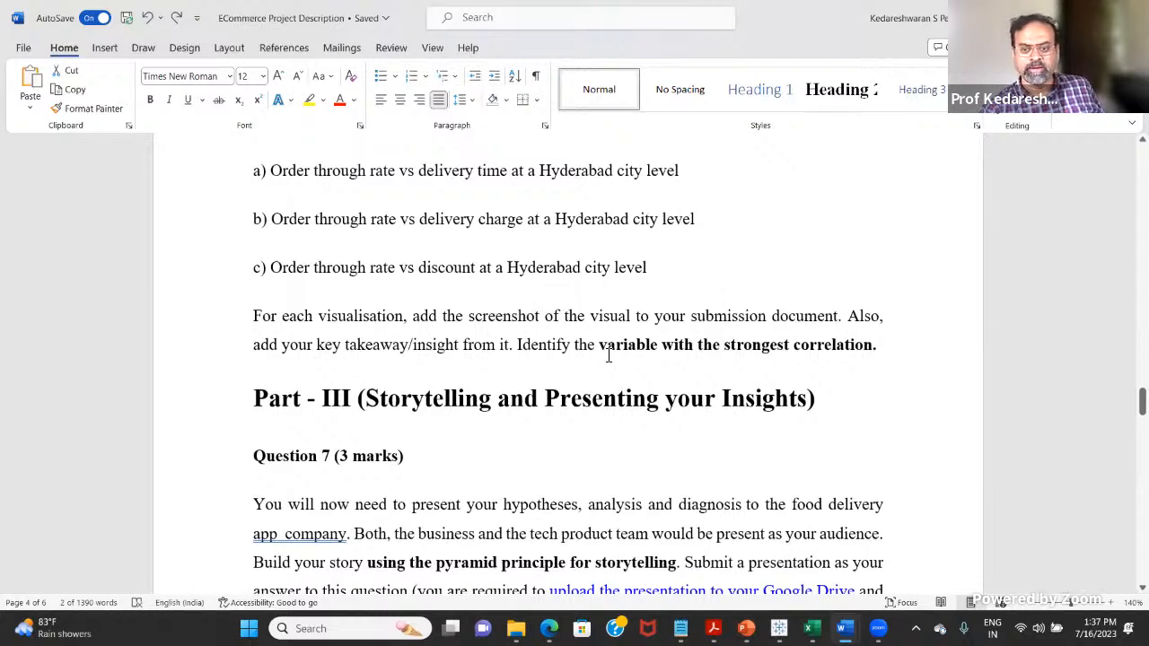
pyautogui.moveTo(599, 348); pyautogui.dragTo(891, 344)
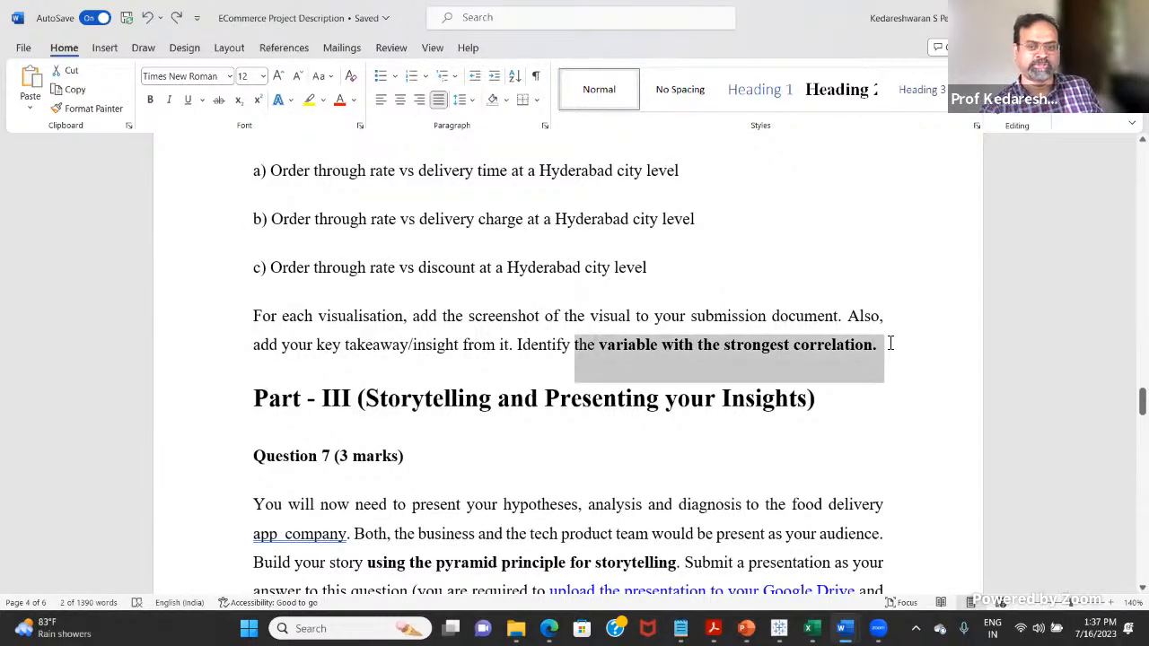
pyautogui.click(652, 224)
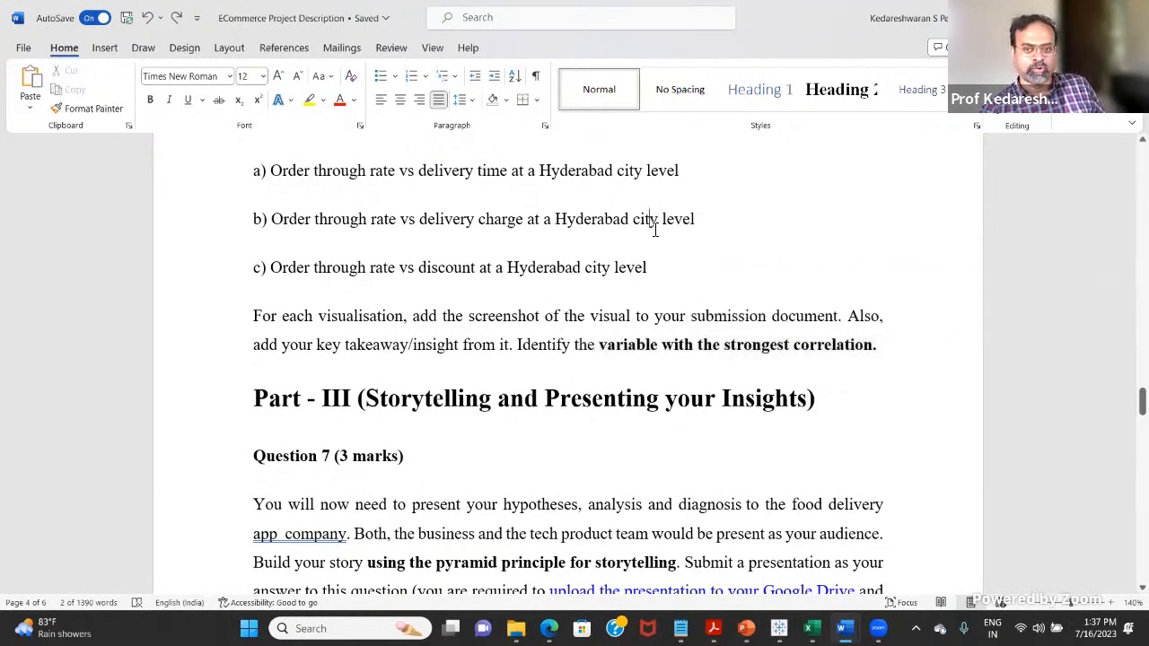
# Step: Read the presentation elements required in Question 7 and the video presentation task in Question 8
pyautogui.scroll(2, 655, 251)
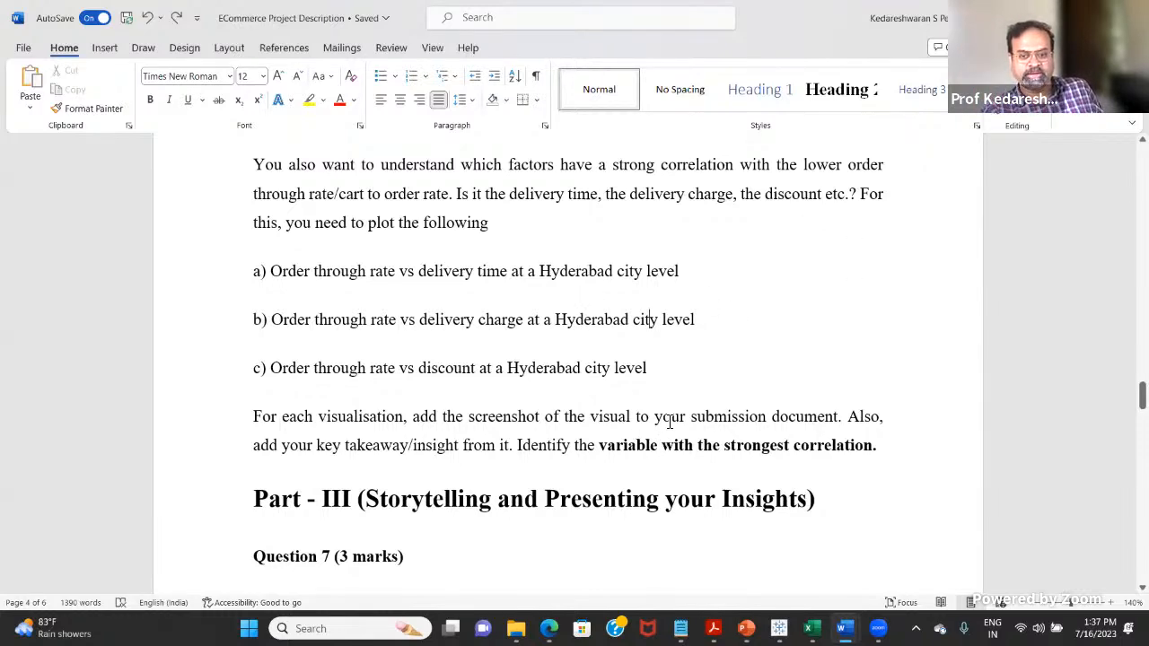
pyautogui.scroll(-7, 668, 422)
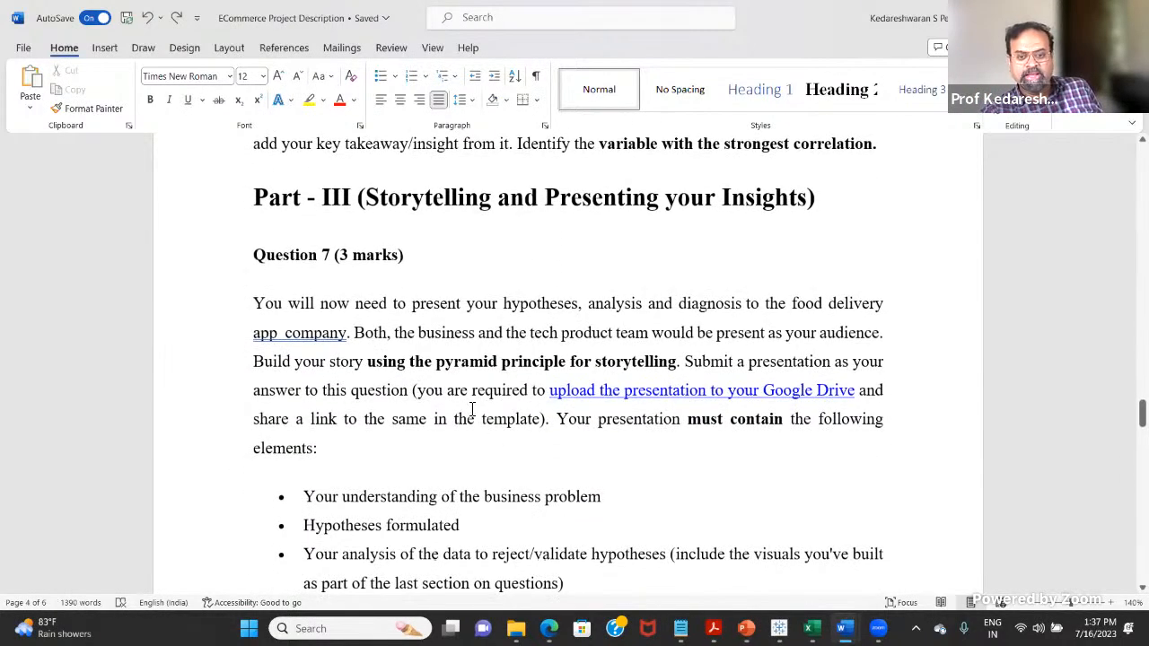
pyautogui.scroll(-4, 460, 387)
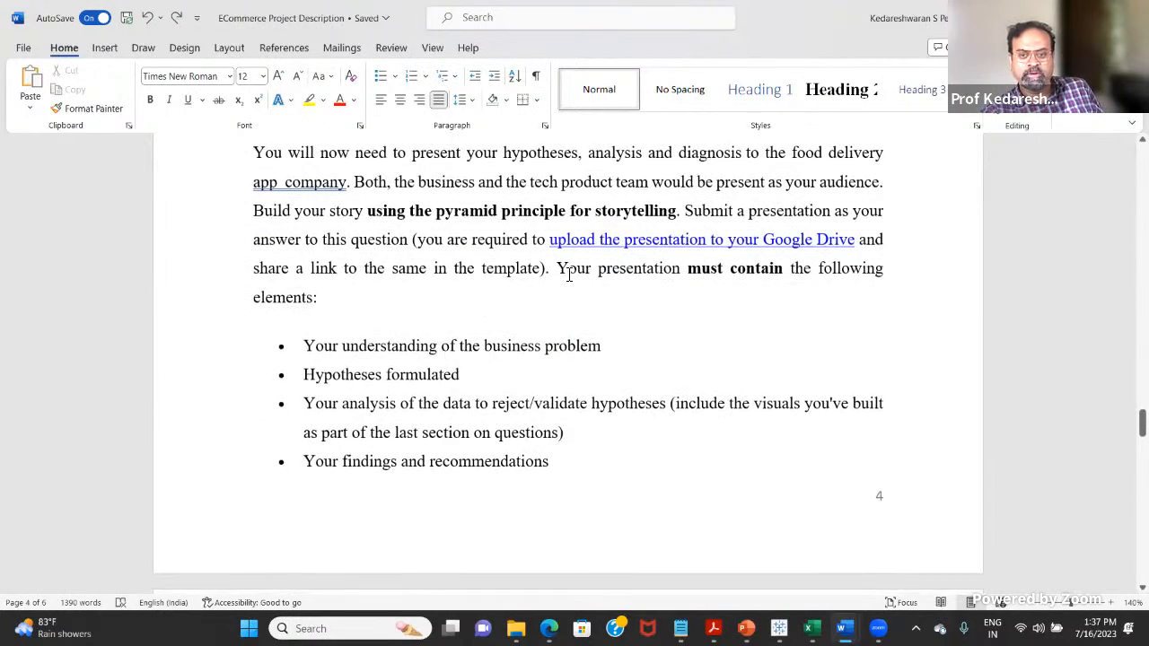
pyautogui.scroll(3, 543, 379)
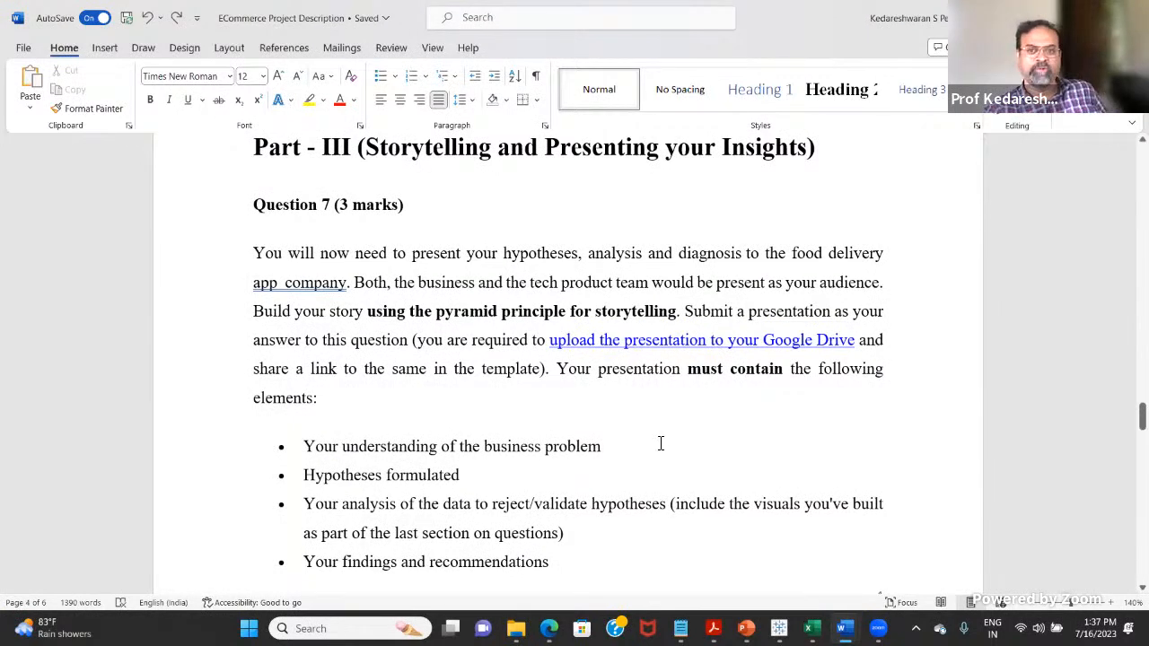
pyautogui.scroll(-1, 662, 432)
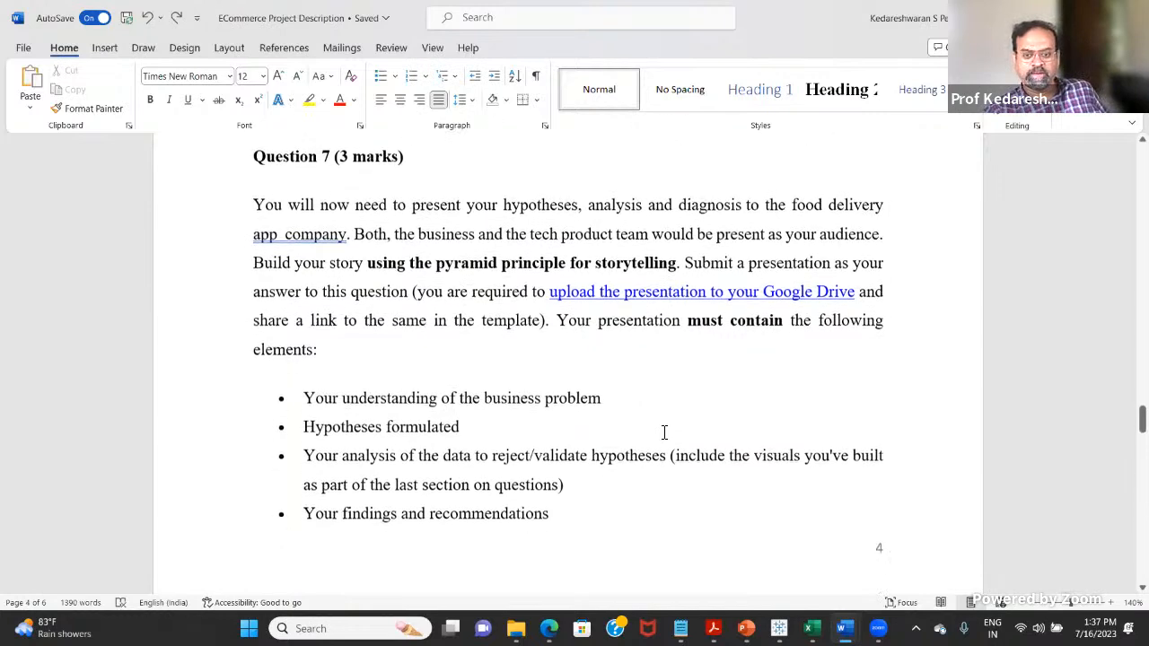
pyautogui.scroll(-1, 660, 436)
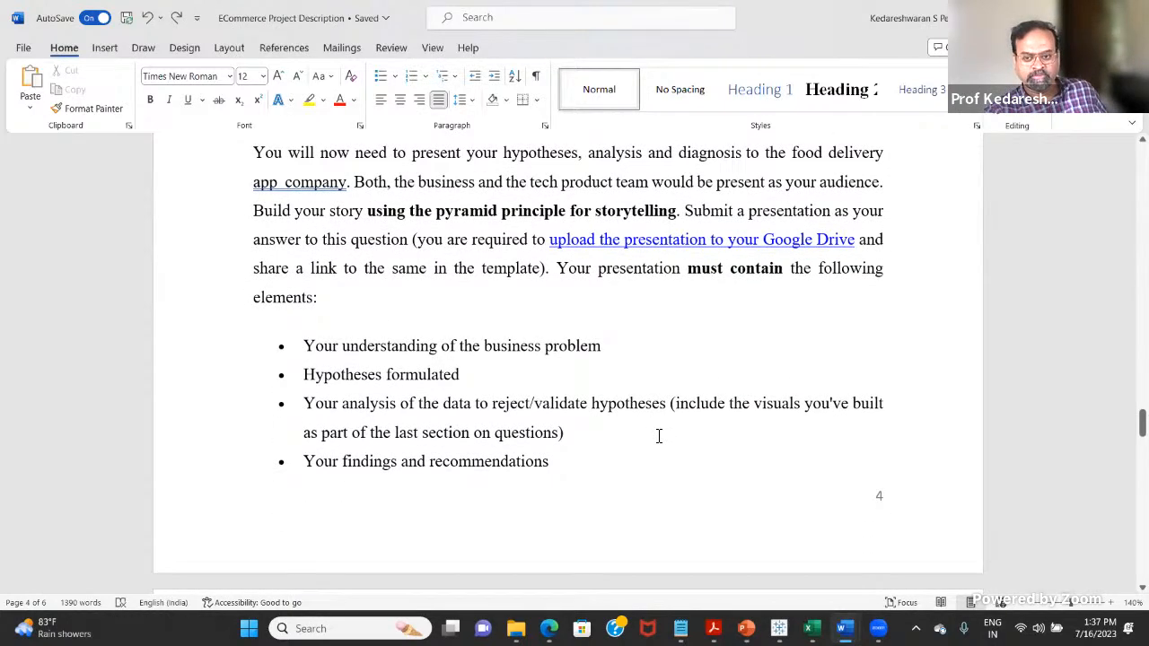
pyautogui.scroll(-8, 660, 437)
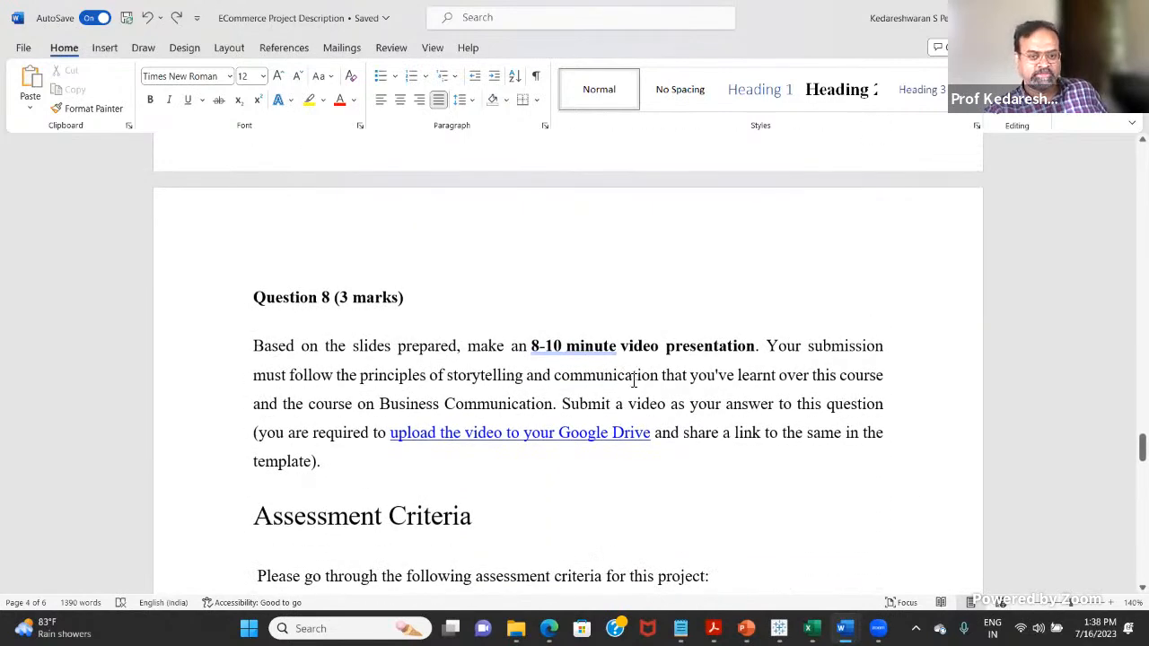
# Step: Highlight "the pyramid principle for storytelling" in the Question 7 text
pyautogui.scroll(11, 636, 381)
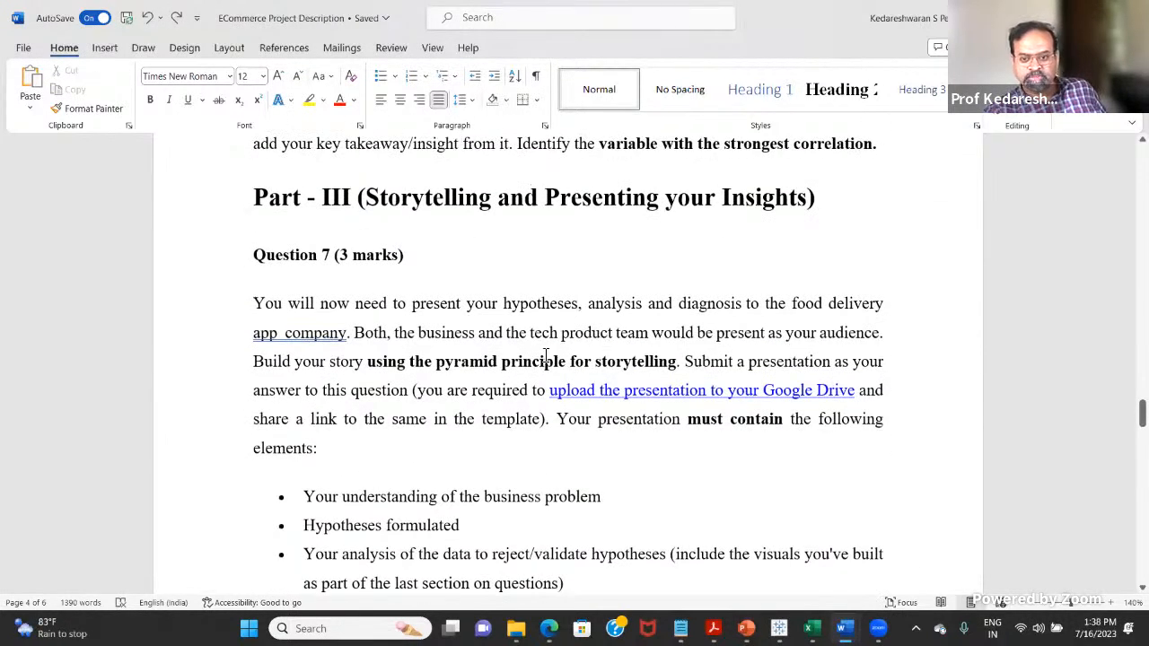
pyautogui.moveTo(418, 363); pyautogui.dragTo(650, 359)
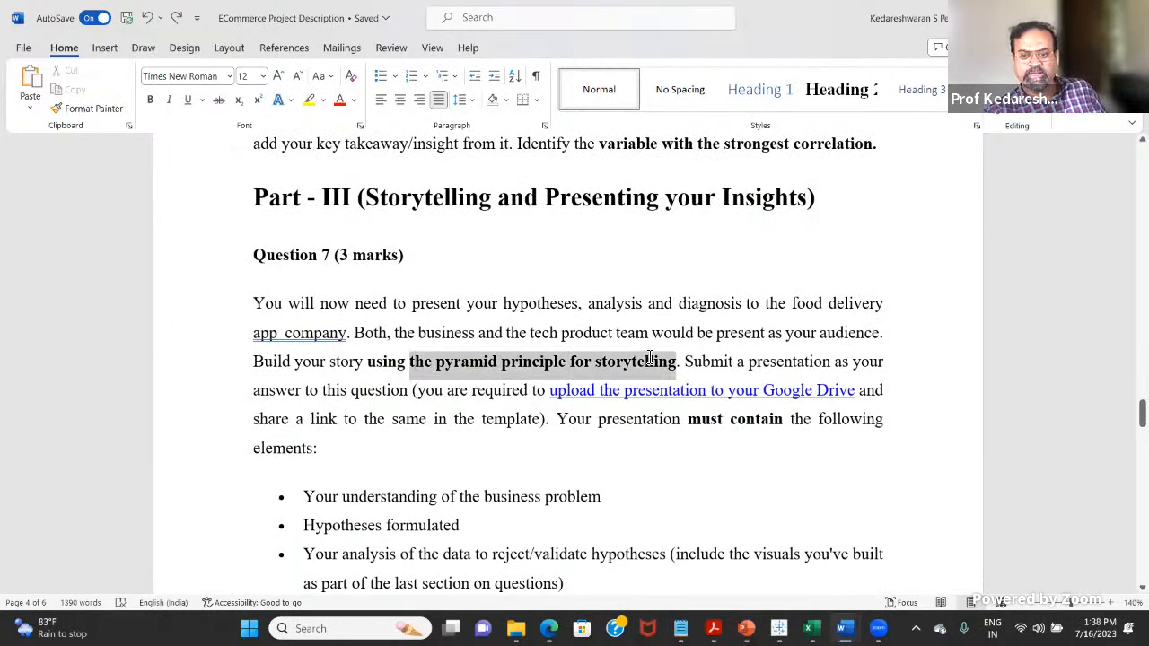
pyautogui.click(551, 363)
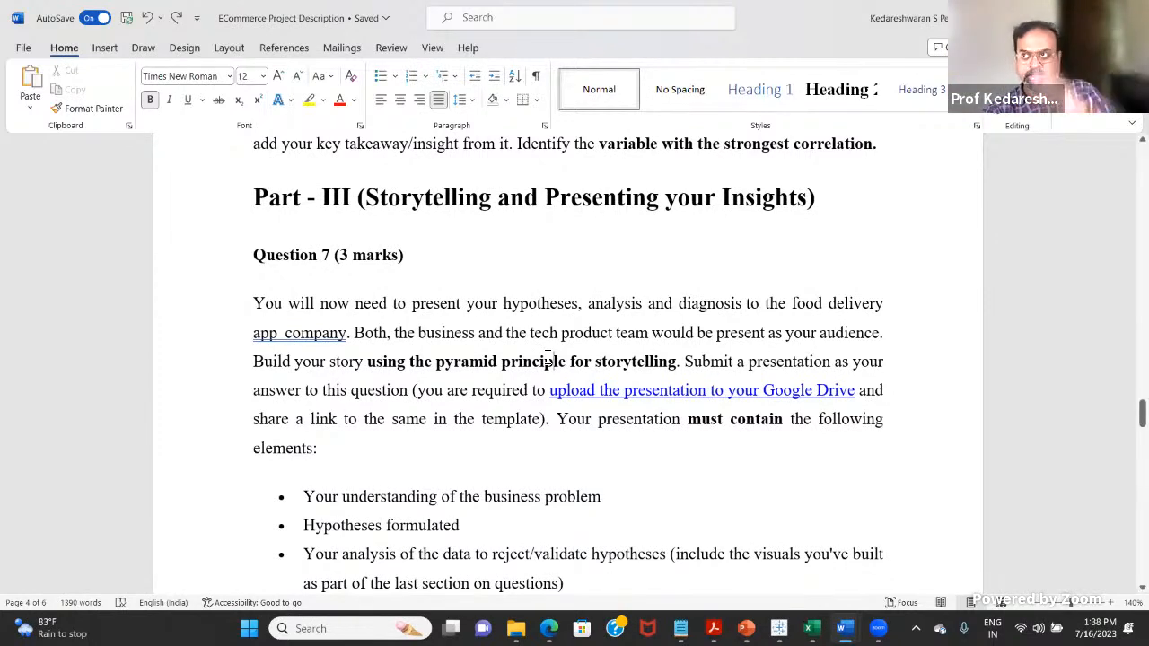
# Step: Examine the Question 7 bullet list, the Question 8 video requirement and the Assessment Criteria table
pyautogui.scroll(-2, 565, 338)
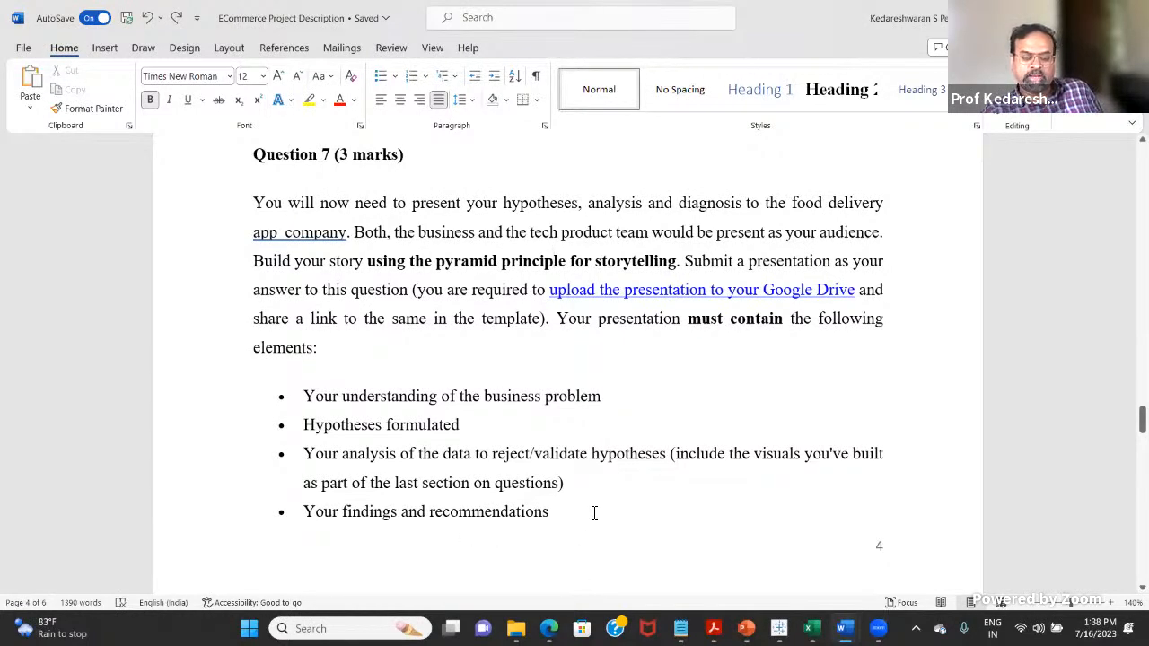
pyautogui.scroll(-3, 643, 440)
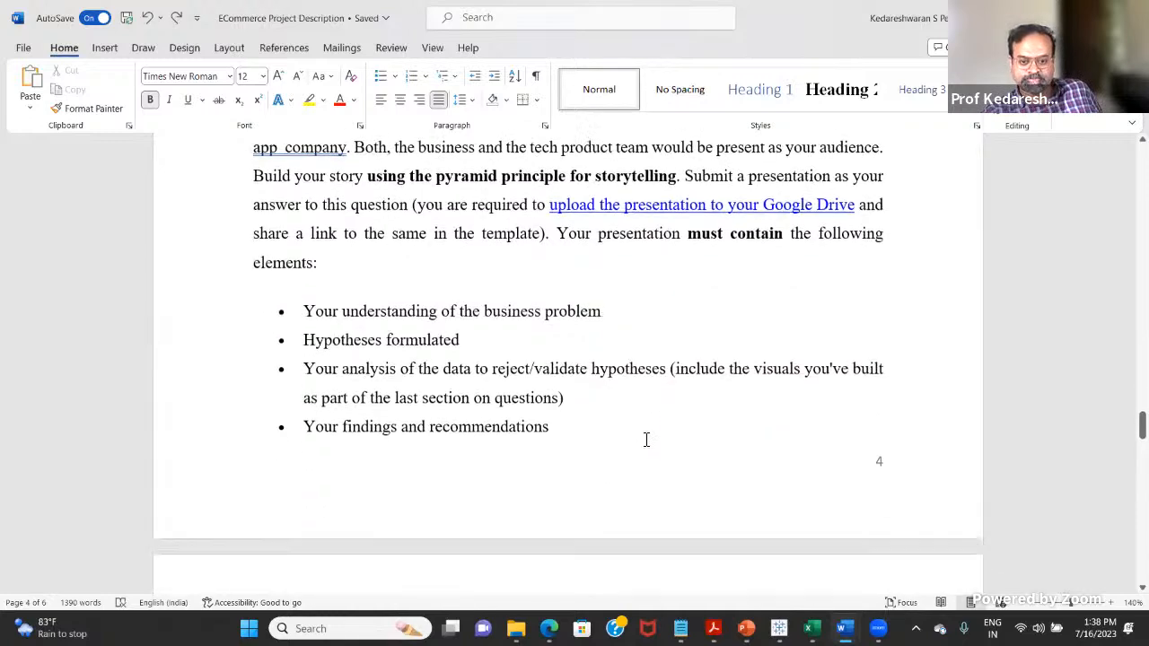
pyautogui.scroll(-10, 643, 451)
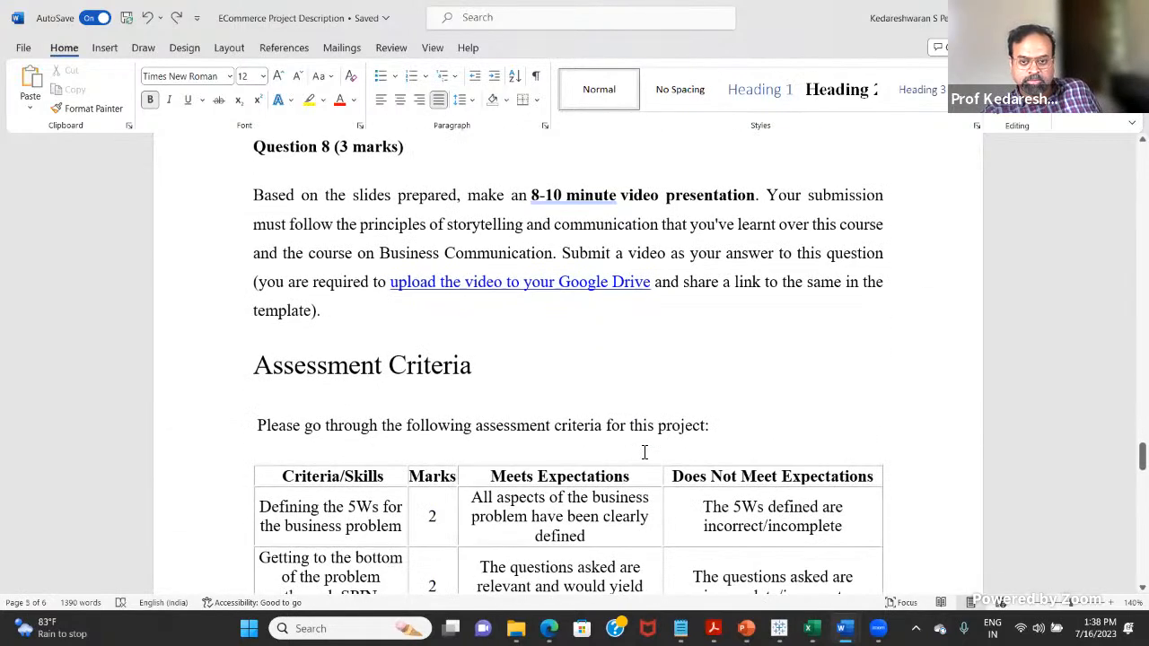
pyautogui.scroll(-1, 644, 451)
pyautogui.scroll(3, 643, 451)
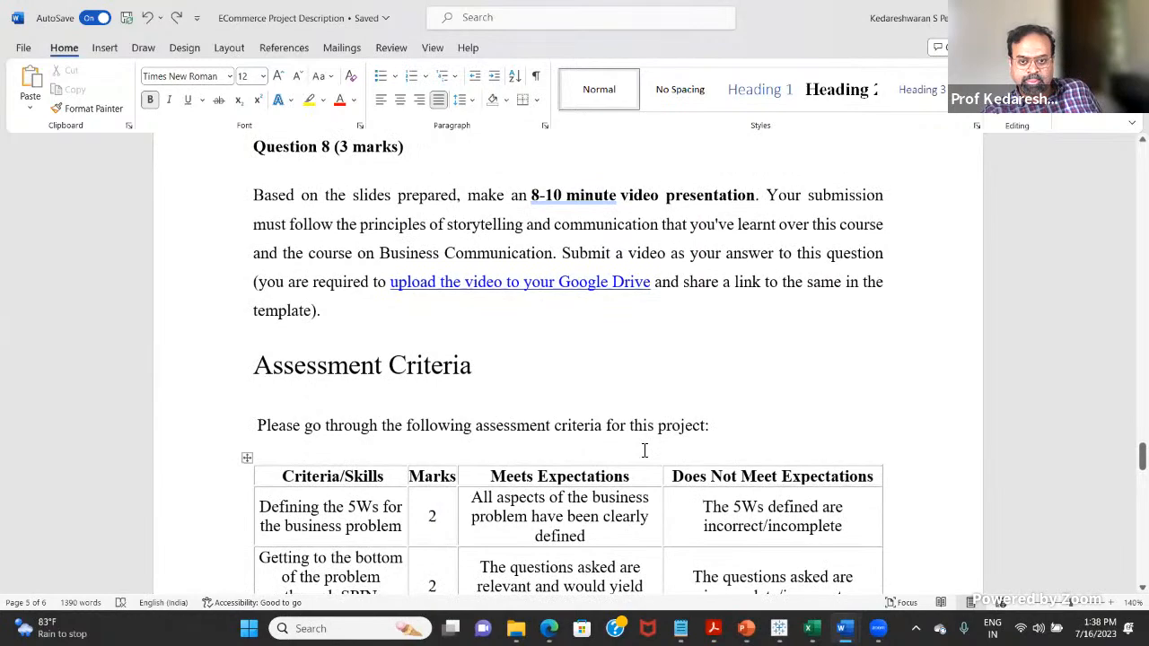
pyautogui.scroll(-9, 644, 451)
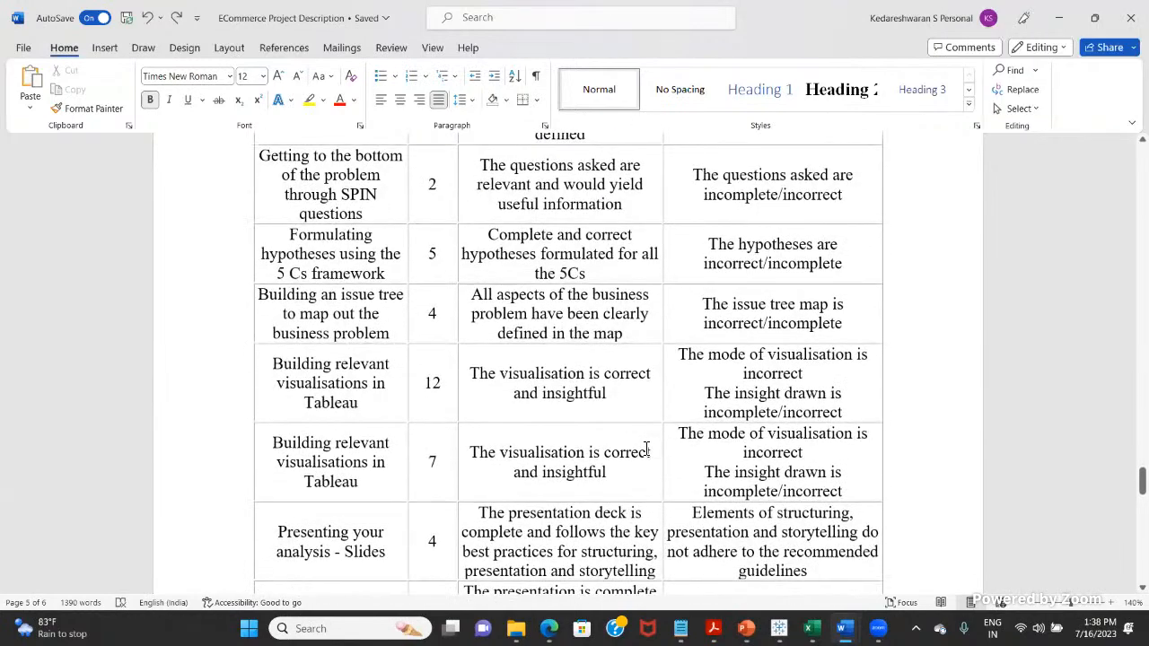
# Step: Review the assessment criteria table and select "Cs" in the Meets Expectations text of the 5 Cs framework row
pyautogui.scroll(-2, 646, 449)
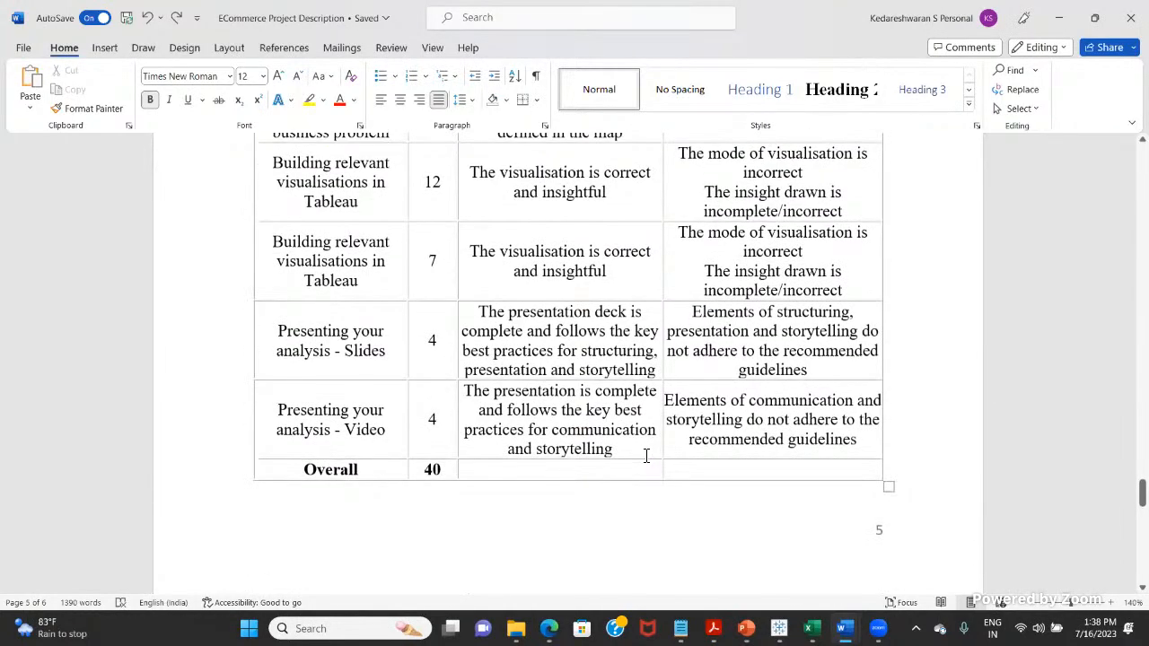
pyautogui.scroll(2, 646, 456)
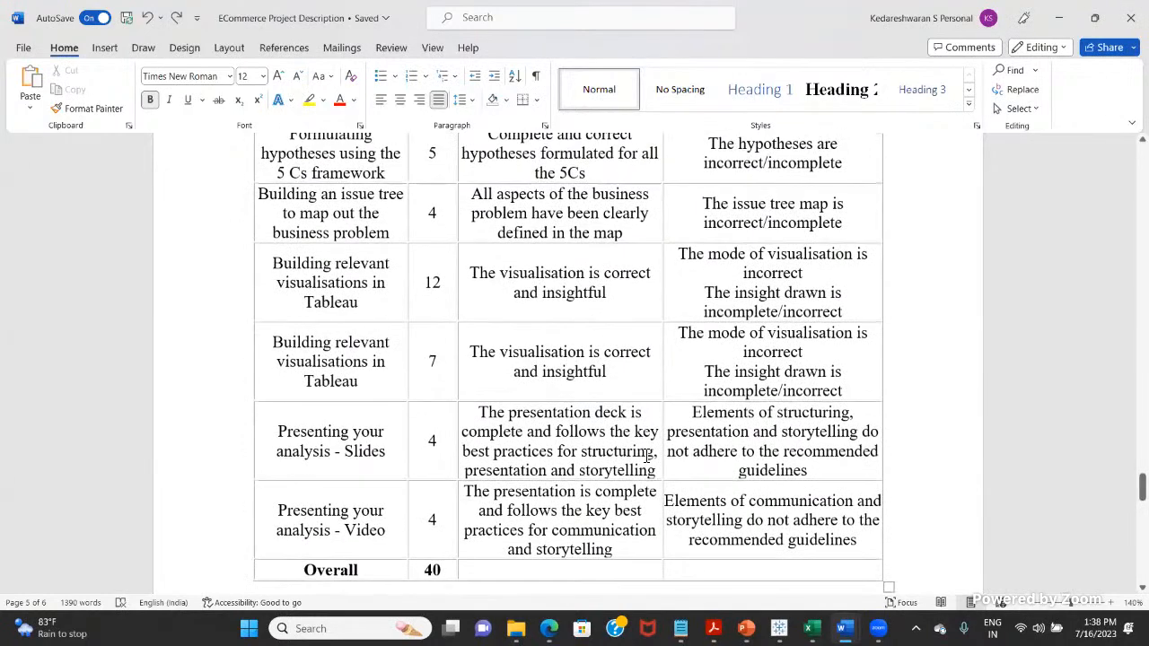
pyautogui.scroll(4, 647, 456)
pyautogui.scroll(2, 640, 430)
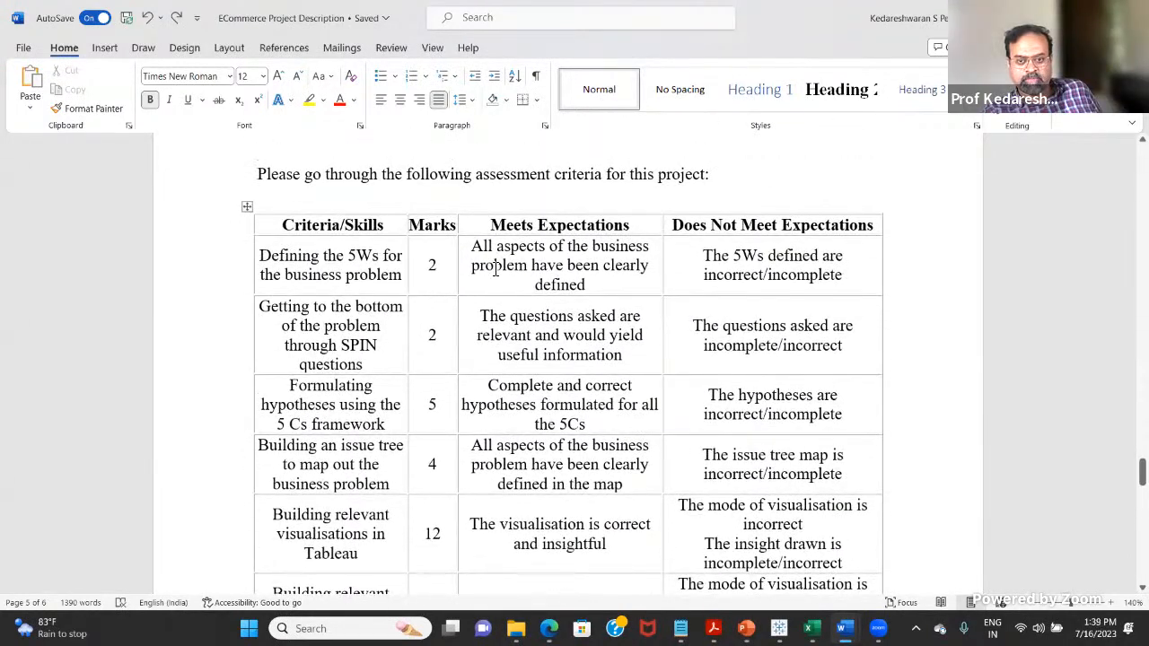
pyautogui.scroll(-1, 505, 283)
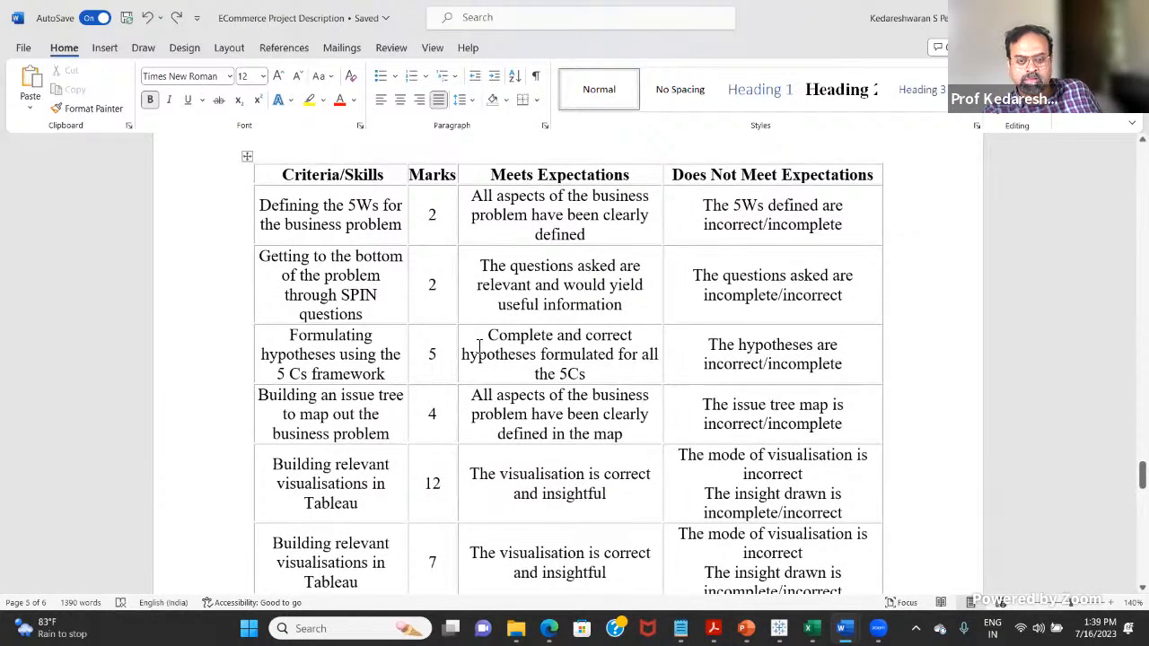
pyautogui.scroll(-1, 479, 345)
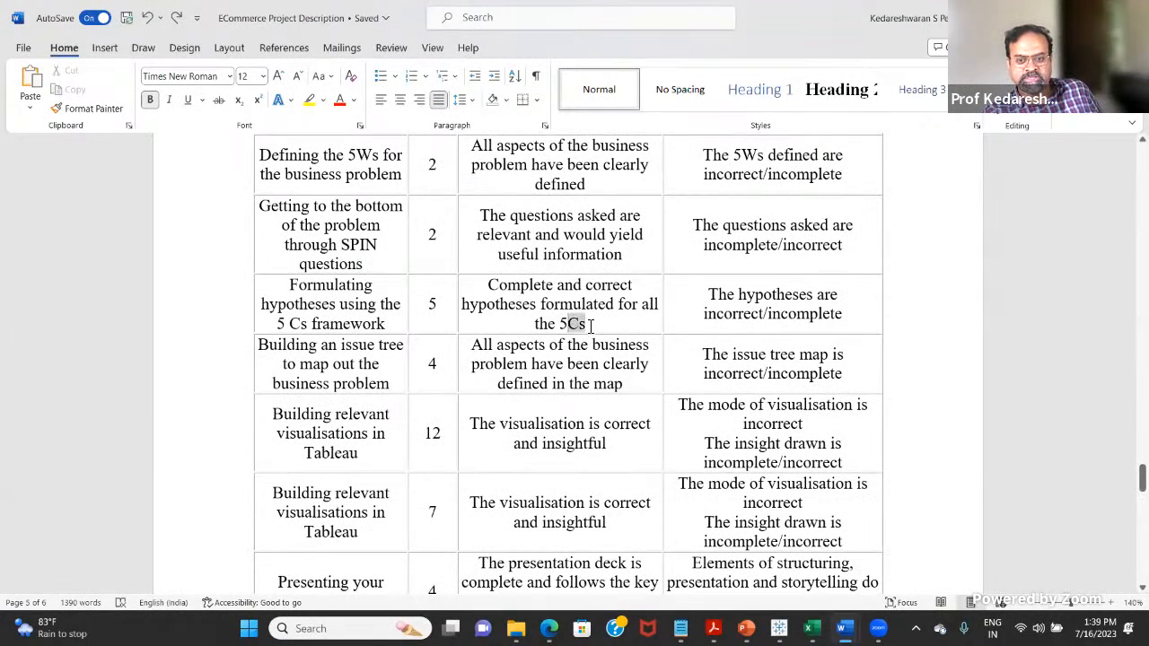
pyautogui.moveTo(588, 324); pyautogui.dragTo(568, 325)
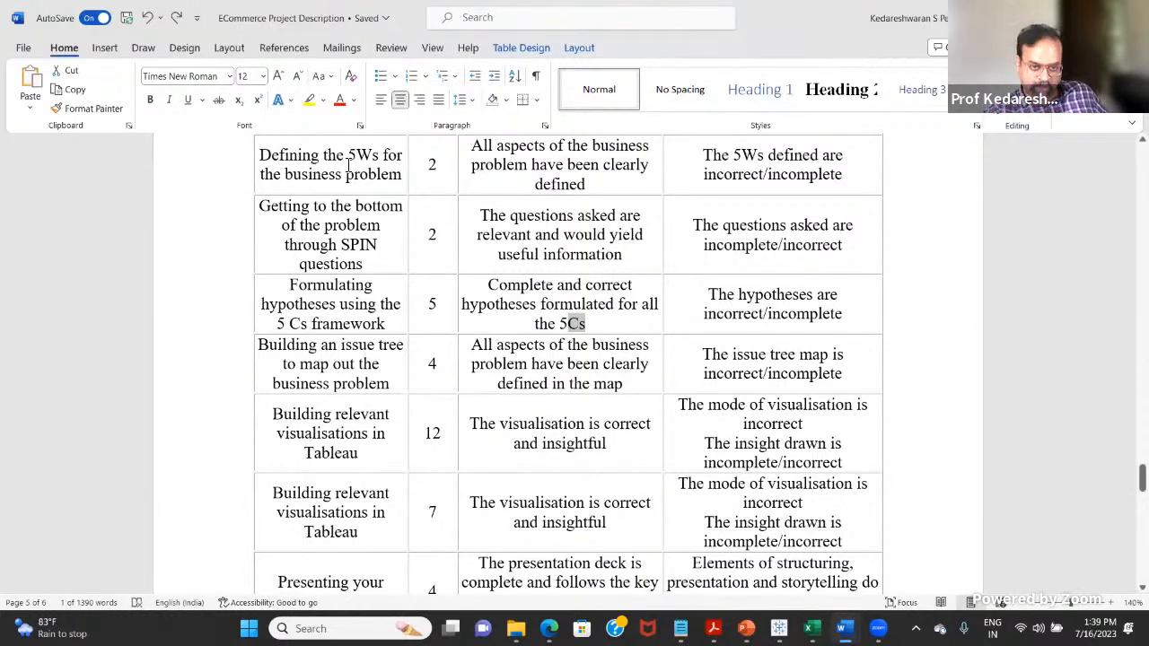
# Step: Select "The visualisation is correct and insightful" in the 7-mark row for building relevant visualisations in Tableau
pyautogui.scroll(-4, 531, 414)
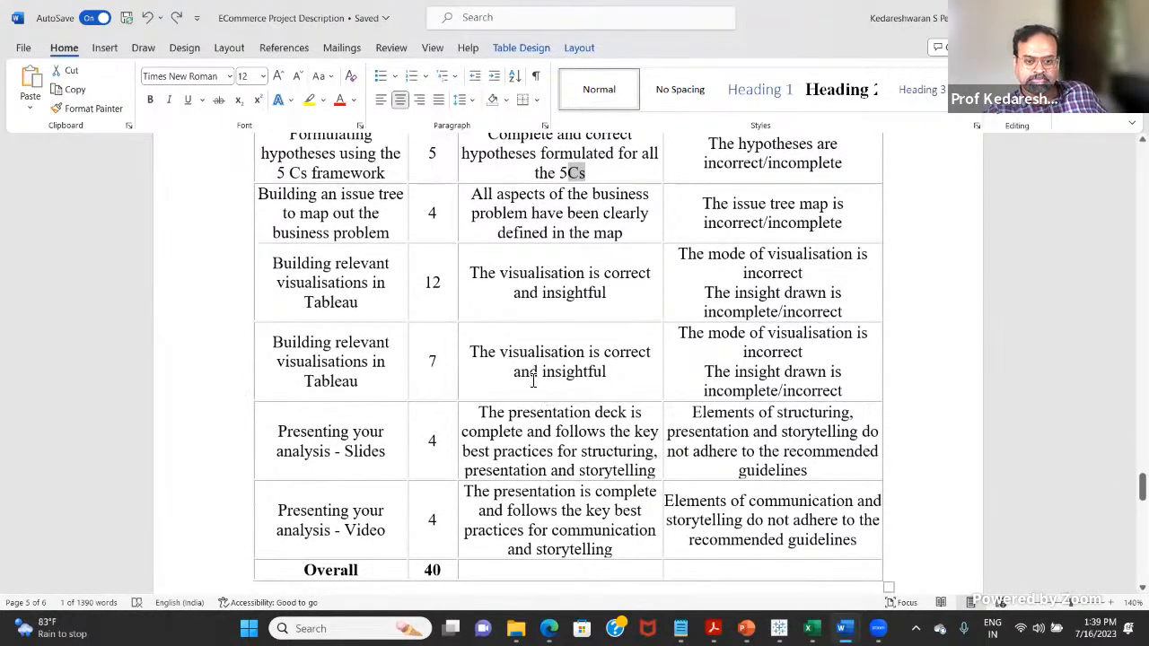
pyautogui.scroll(-6, 534, 386)
pyautogui.scroll(-5, 539, 400)
pyautogui.scroll(10, 549, 401)
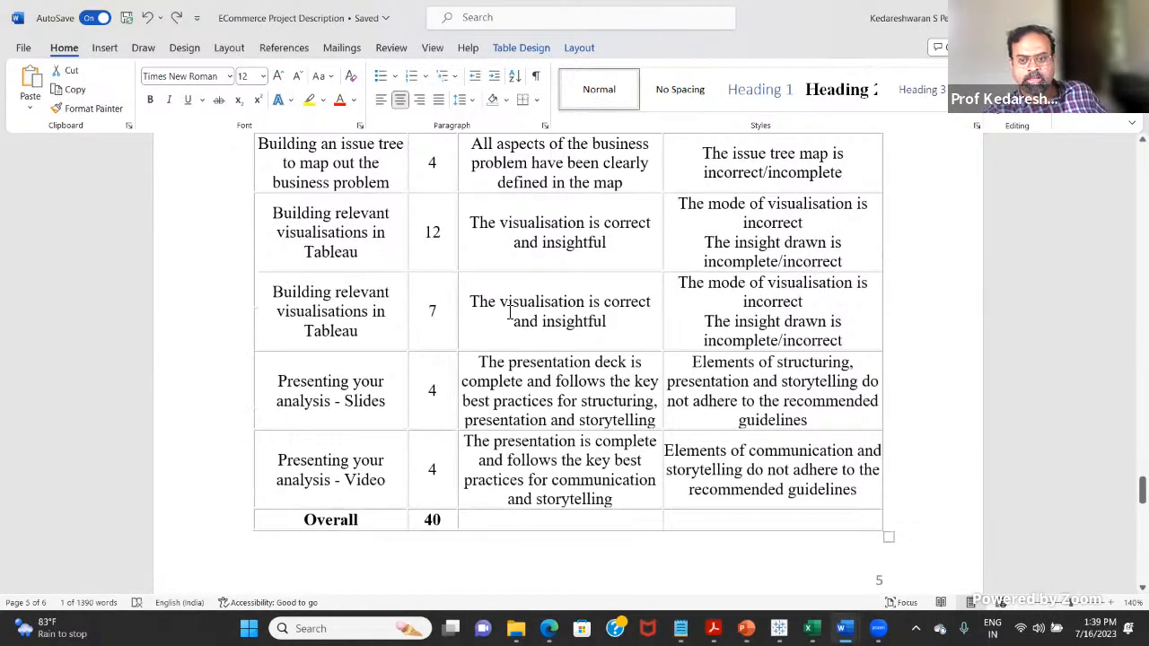
pyautogui.moveTo(490, 307); pyautogui.dragTo(607, 323)
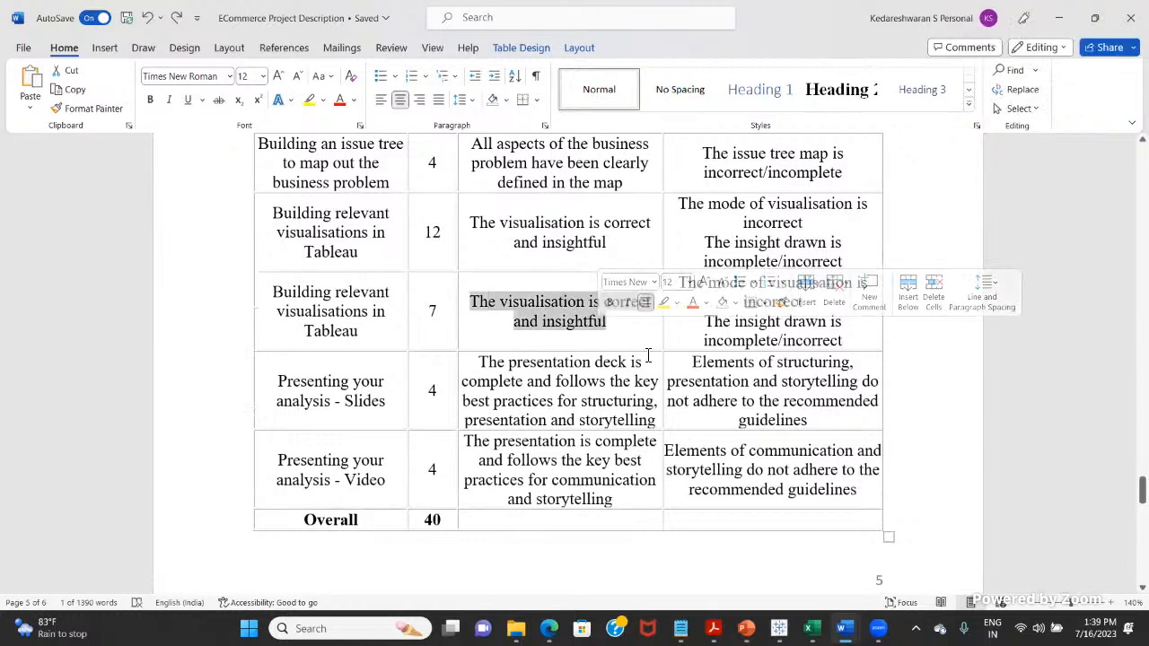